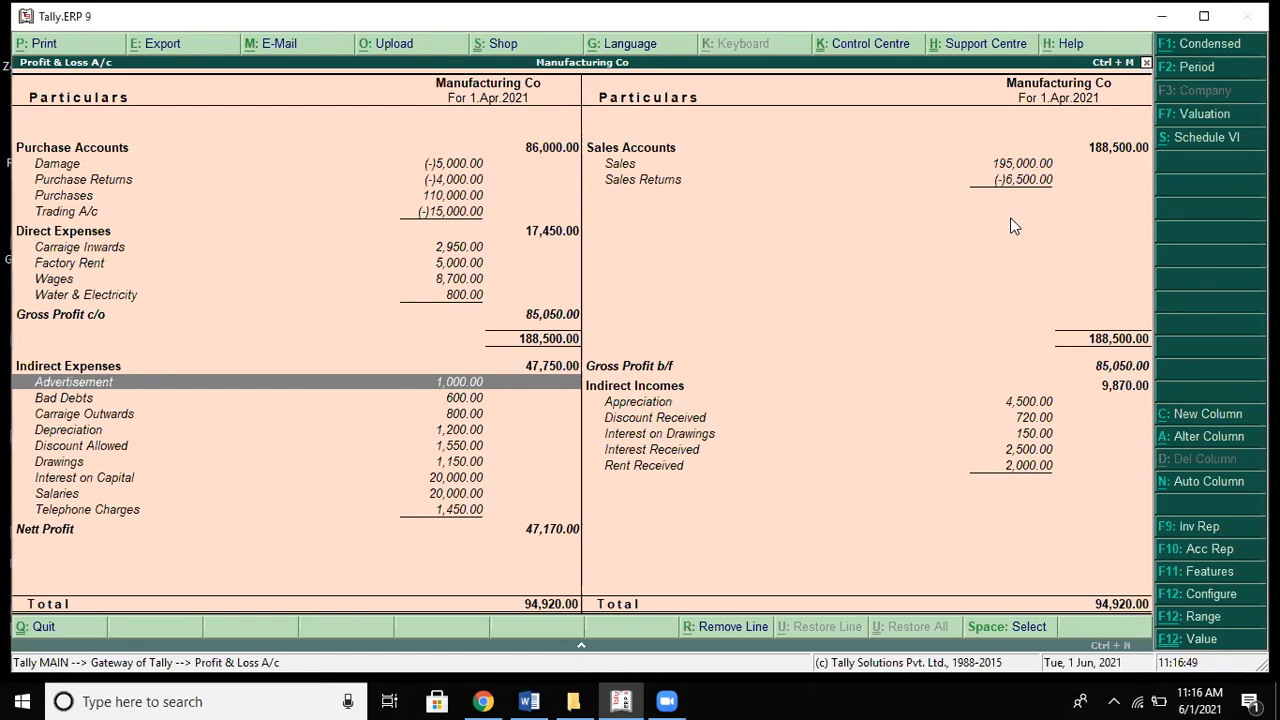
Step: Compare Tally's Profit & Loss expense lines with the Word solution (net profit 43920 vs 47,170)
{"action": "key", "text": "alt+Tab"}
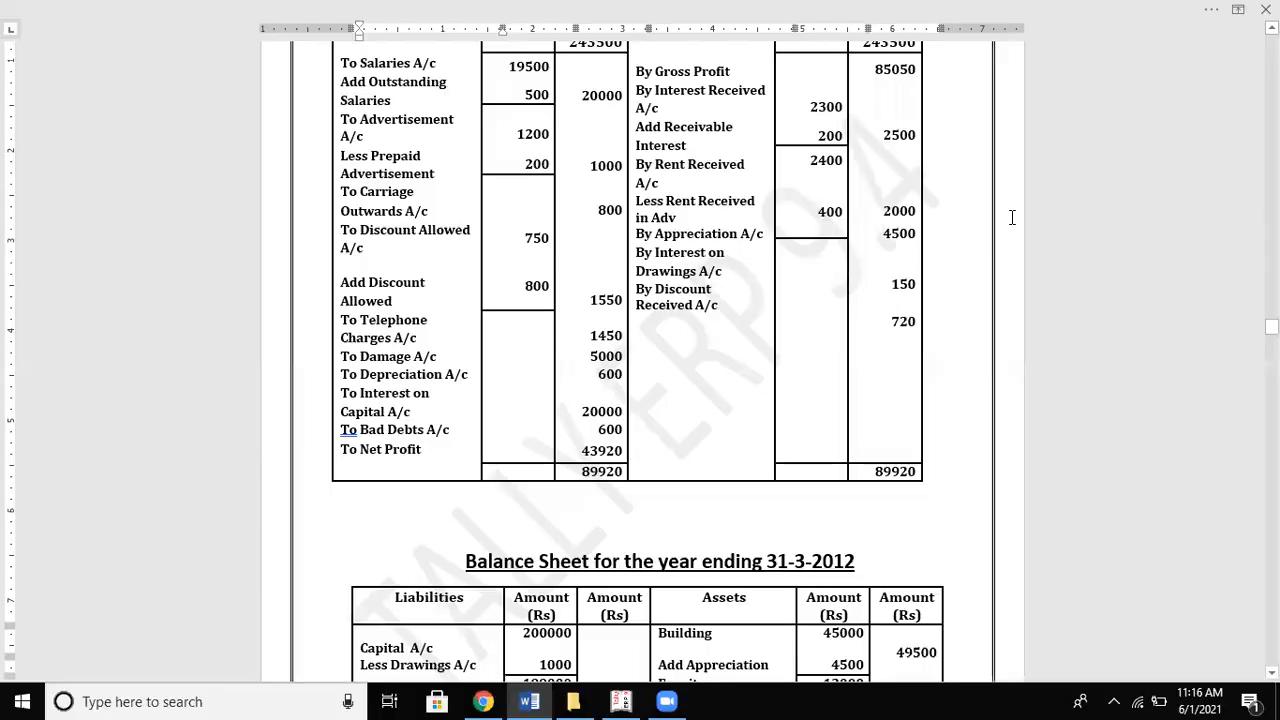
{"action": "left_click", "coordinate": [1012, 217]}
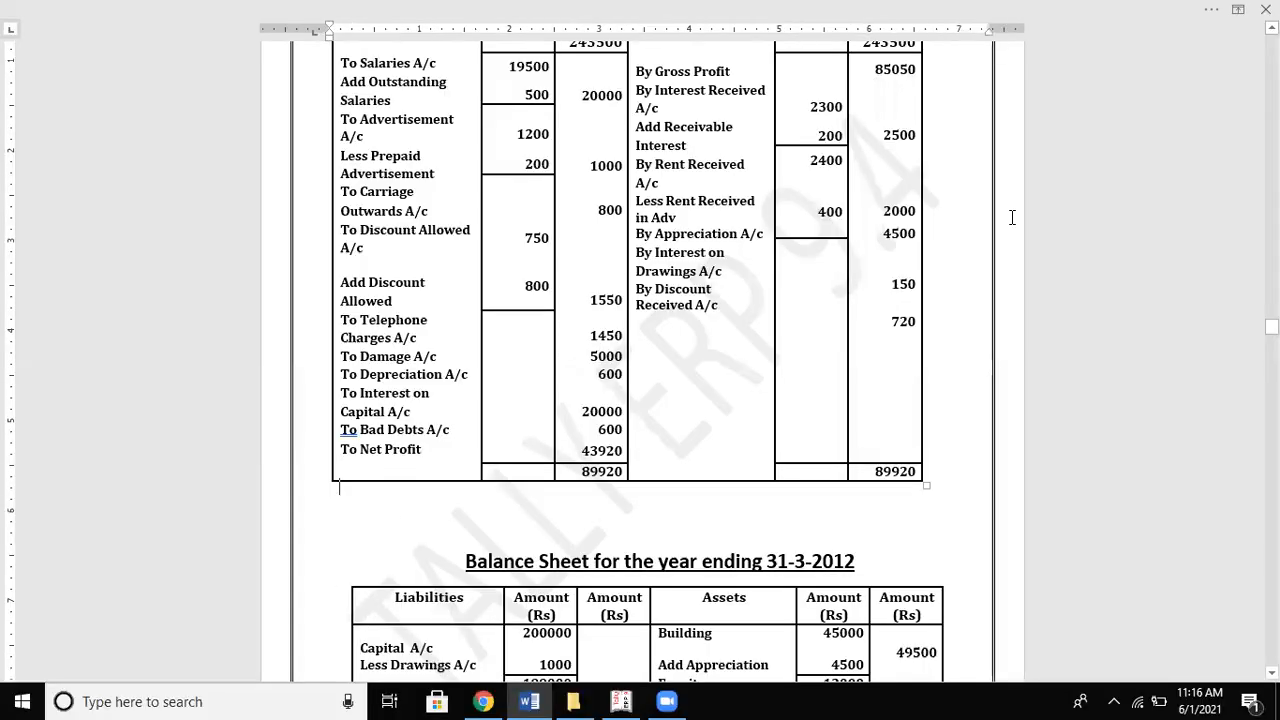
{"action": "key", "text": "Up"}
{"action": "key", "text": "Up"}
{"action": "key", "text": "Up"}
{"action": "key", "text": "Up"}
{"action": "key", "text": "Up"}
{"action": "key", "text": "Up"}
{"action": "key", "text": "Up"}
{"action": "key", "text": "Up"}
{"action": "key", "text": "Up"}
{"action": "key", "text": "Up"}
{"action": "key", "text": "Up"}
{"action": "key", "text": "Up"}
{"action": "key", "text": "Up"}
{"action": "key", "text": "Up"}
{"action": "key", "text": "Up"}
{"action": "key", "text": "Up"}
{"action": "key", "text": "Up"}
{"action": "key", "text": "Up"}
{"action": "key", "text": "Up"}
{"action": "key", "text": "Up"}
{"action": "key", "text": "Up"}
{"action": "key", "text": "Up"}
{"action": "key", "text": "Up"}
{"action": "key", "text": "Up"}
{"action": "key", "text": "Up"}
{"action": "key", "text": "Up"}
{"action": "key", "text": "Up"}
{"action": "key", "text": "Up"}
{"action": "key", "text": "Up"}
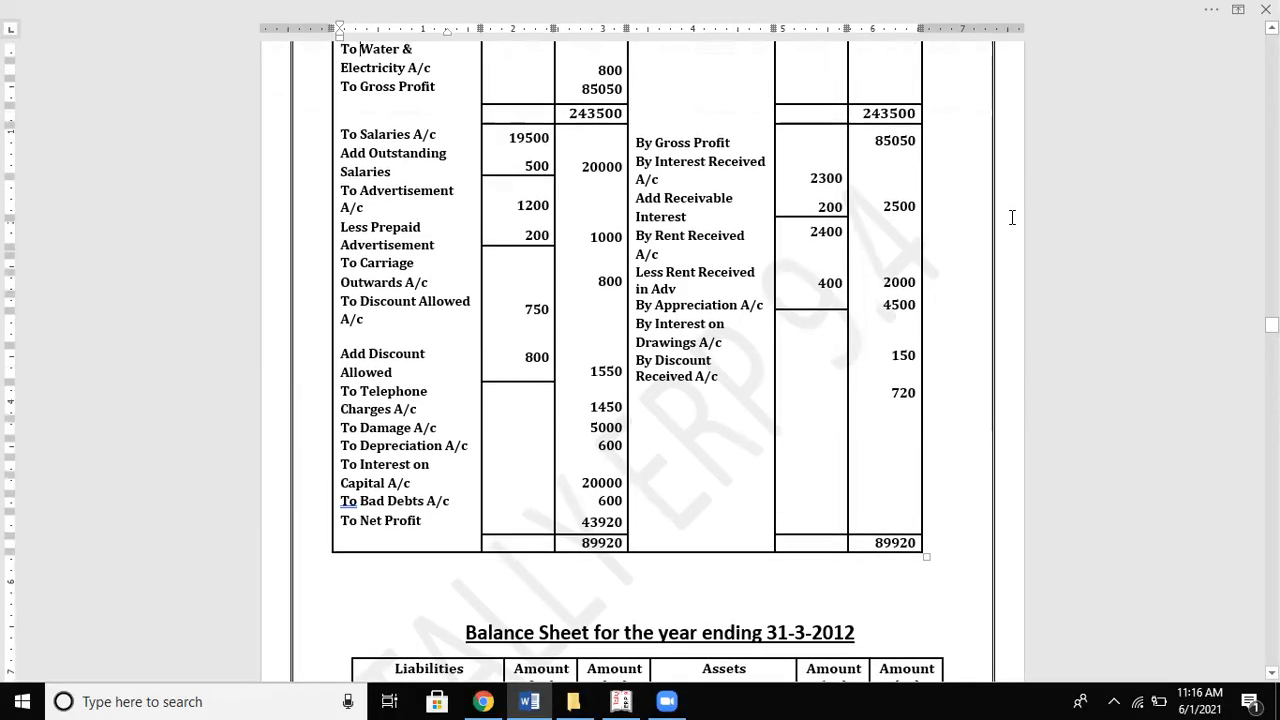
{"action": "key", "text": "Up"}
{"action": "key", "text": "Up"}
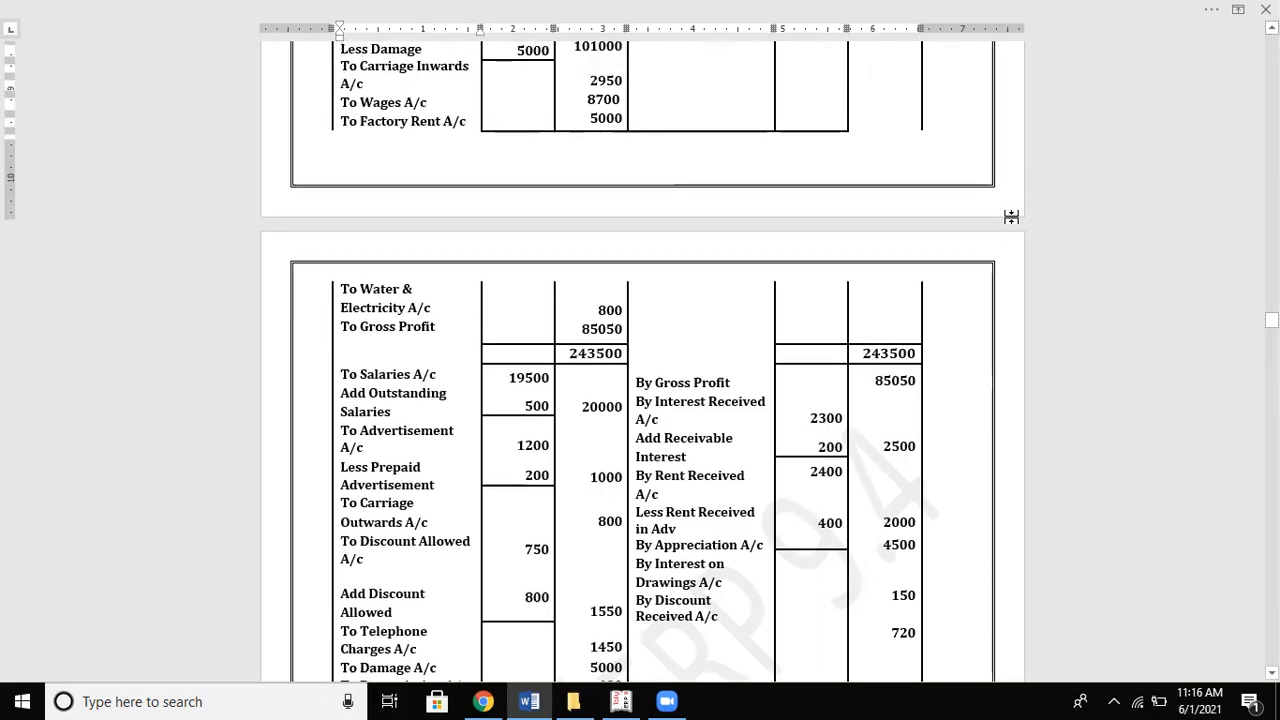
{"action": "key", "text": "alt+Tab"}
{"action": "key", "text": "Up"}
{"action": "key", "text": "Up"}
{"action": "key", "text": "Up"}
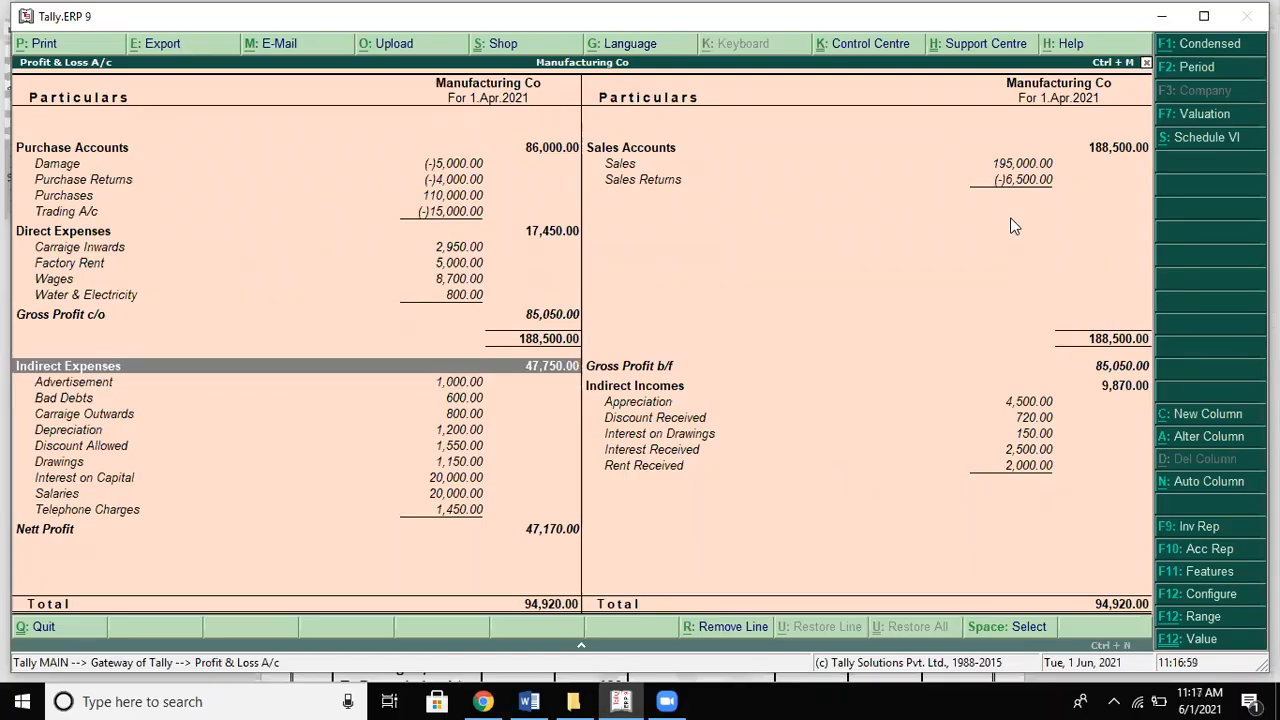
{"action": "key", "text": "Down"}
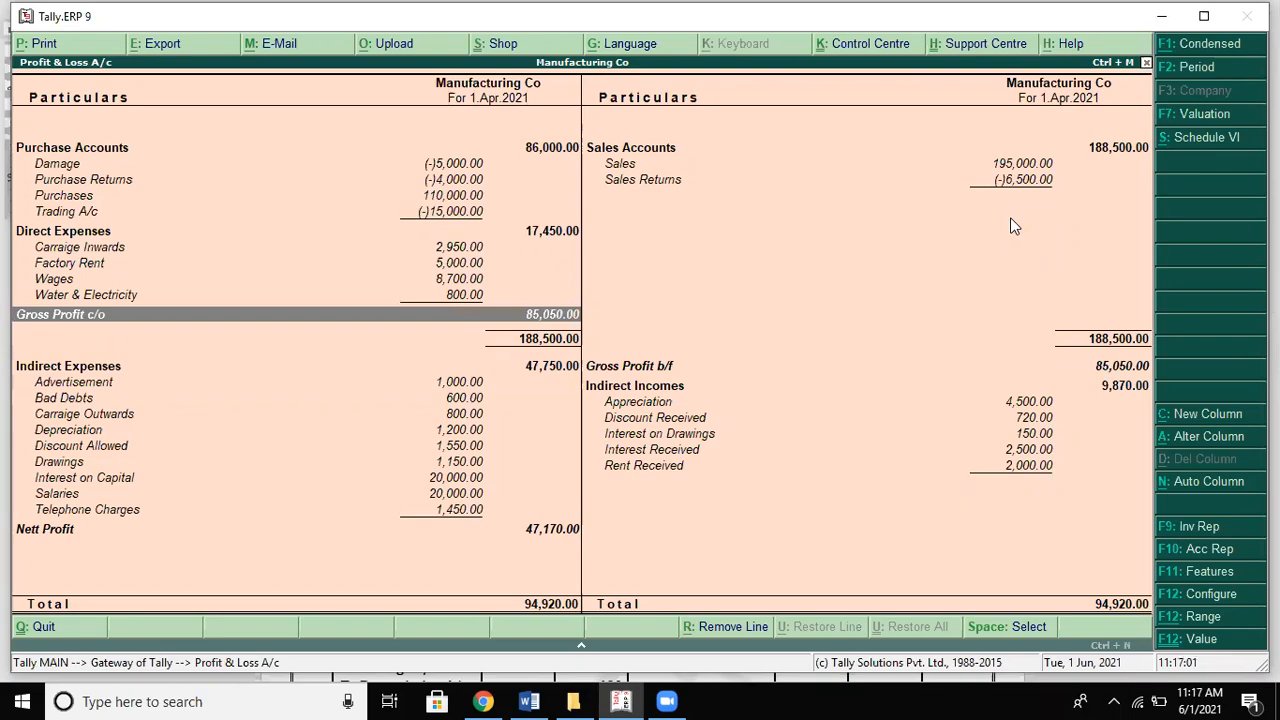
{"action": "key", "text": "alt+Tab"}
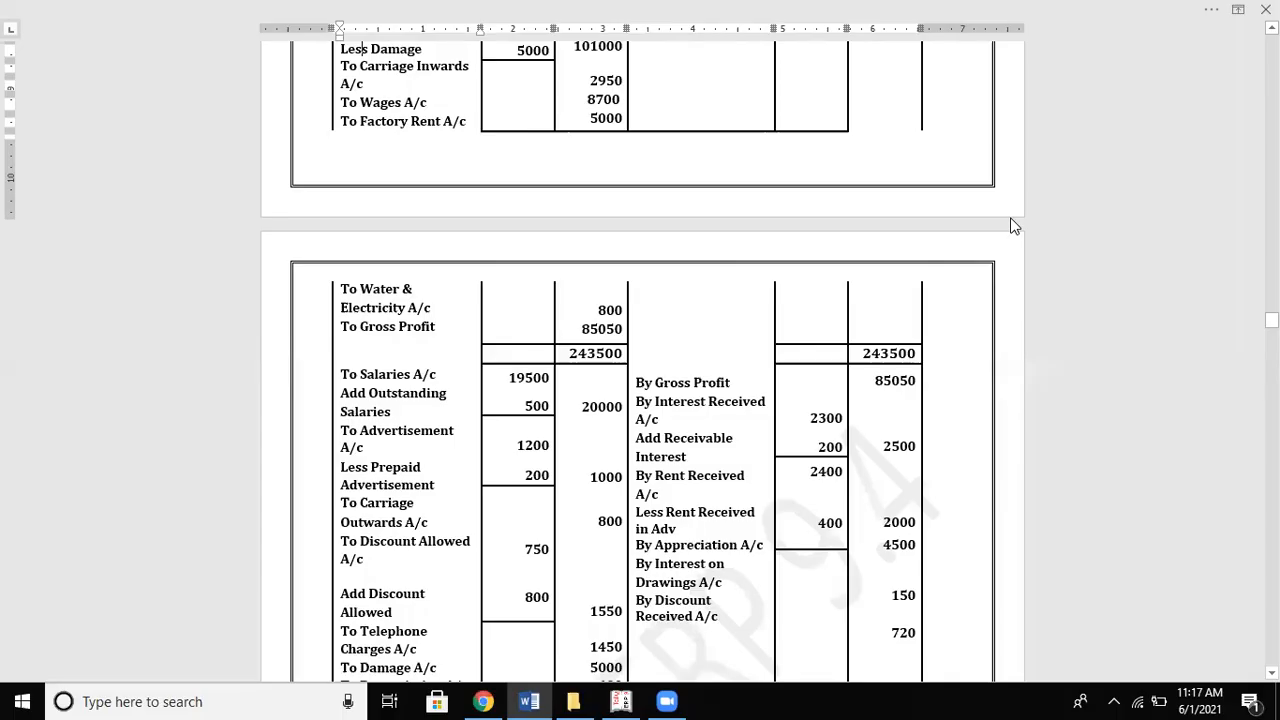
{"action": "key", "text": "Down"}
{"action": "key", "text": "Down"}
{"action": "key", "text": "Down"}
{"action": "key", "text": "Down"}
{"action": "key", "text": "Down"}
{"action": "key", "text": "Down"}
{"action": "key", "text": "Down"}
{"action": "key", "text": "Down"}
{"action": "key", "text": "Down"}
{"action": "key", "text": "Down"}
{"action": "key", "text": "Down"}
{"action": "key", "text": "Down"}
{"action": "key", "text": "Down"}
{"action": "key", "text": "Down"}
{"action": "key", "text": "Down"}
{"action": "key", "text": "Down"}
{"action": "key", "text": "Down"}
{"action": "key", "text": "Down"}
{"action": "key", "text": "Down"}
{"action": "key", "text": "Down"}
{"action": "key", "text": "Down"}
{"action": "key", "text": "Down"}
{"action": "key", "text": "Down"}
{"action": "key", "text": "Down"}
{"action": "key", "text": "Down"}
{"action": "key", "text": "Down"}
{"action": "key", "text": "Down"}
{"action": "key", "text": "Down"}
{"action": "key", "text": "Down"}
{"action": "key", "text": "Down"}
{"action": "key", "text": "Down"}
{"action": "key", "text": "Down"}
Step: Step through Tally's Indirect Expenses rows up to Advertisement, comparing against the solution
{"action": "key", "text": "alt+Tab"}
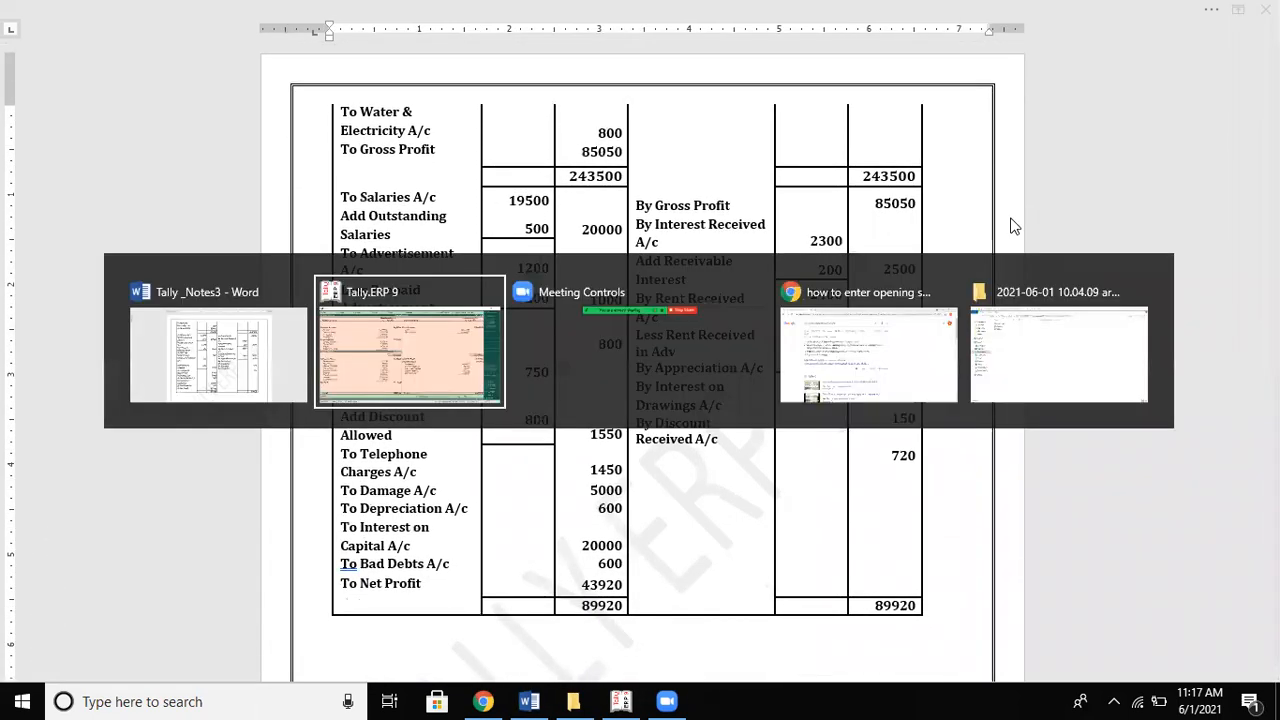
{"action": "key", "text": "Down"}
{"action": "key", "text": "Down"}
{"action": "key", "text": "Down"}
{"action": "key", "text": "Down"}
{"action": "key", "text": "Down"}
{"action": "key", "text": "Down"}
{"action": "key", "text": "Down"}
{"action": "key", "text": "Down"}
{"action": "key", "text": "Down"}
{"action": "key", "text": "Down"}
{"action": "key", "text": "Down"}
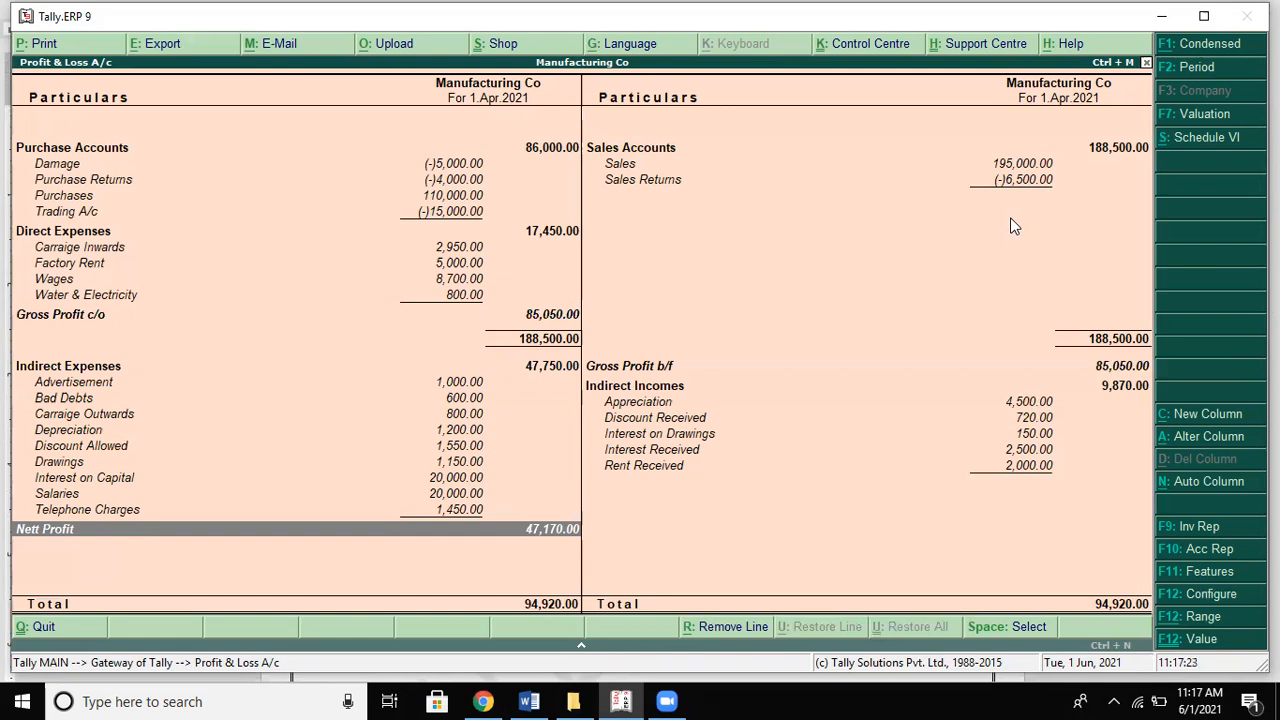
{"action": "key", "text": "alt+Tab"}
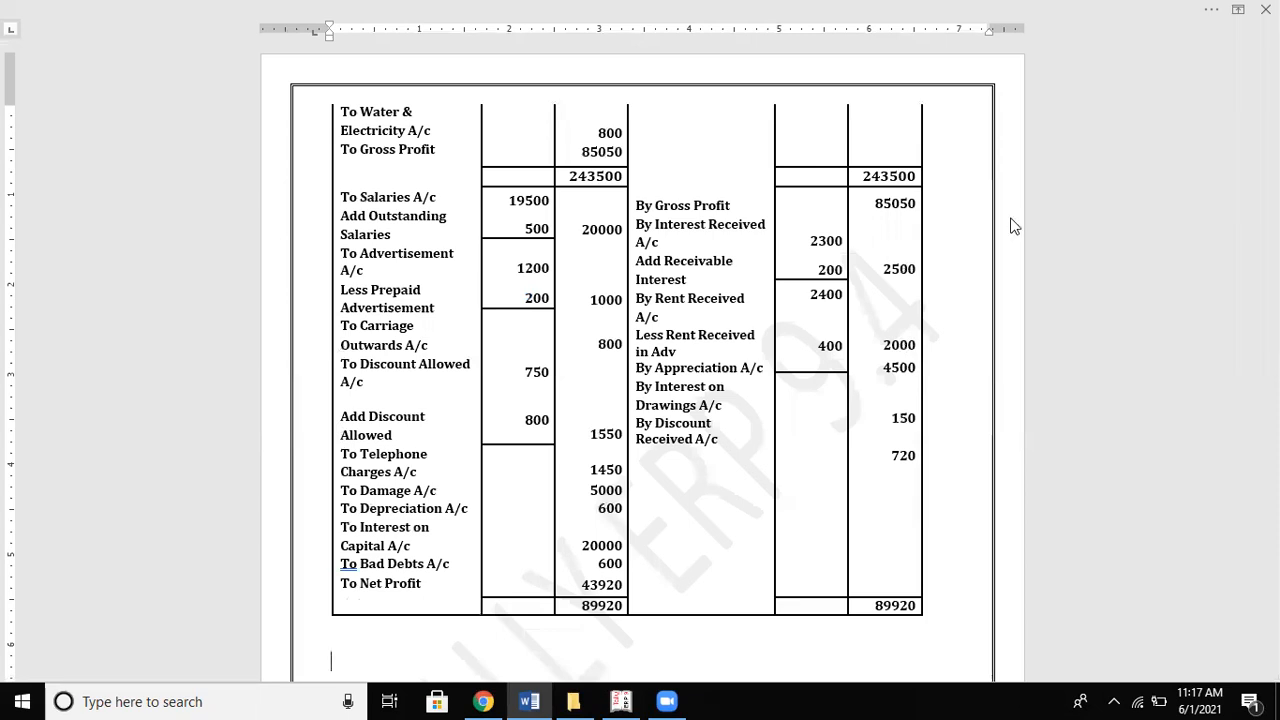
{"action": "key", "text": "alt+Tab"}
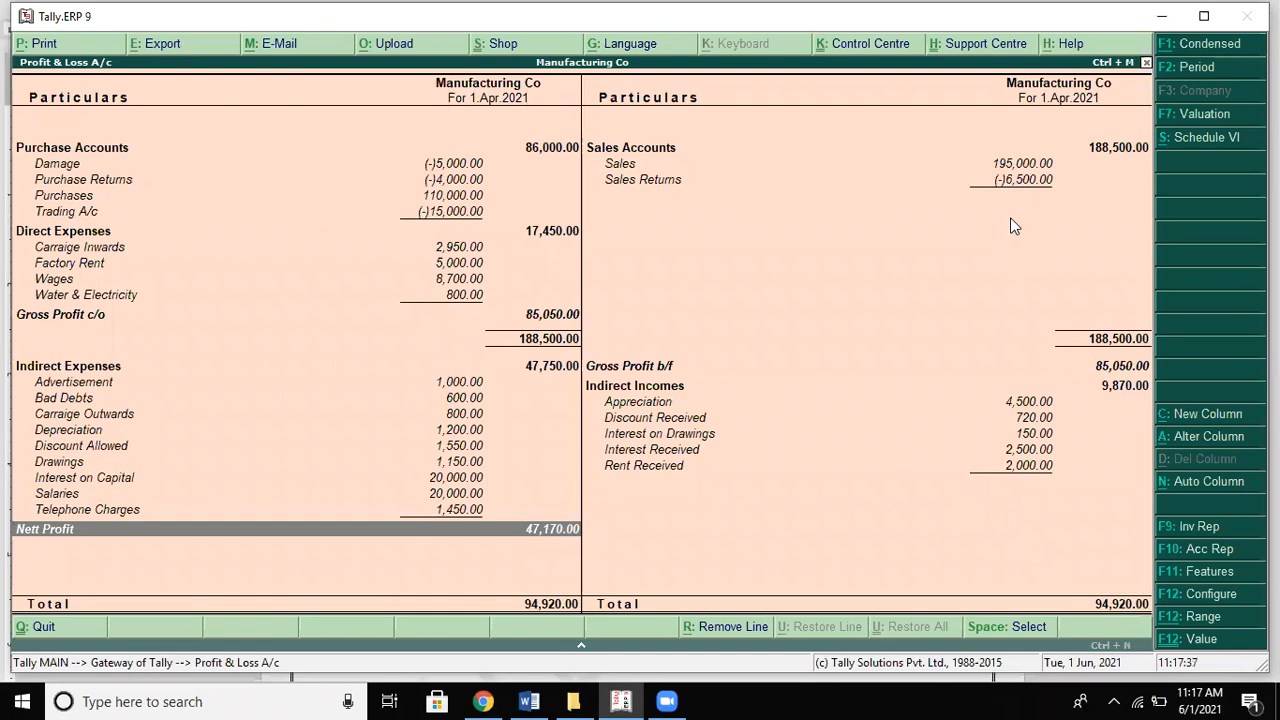
{"action": "key", "text": "Up"}
{"action": "key", "text": "Up"}
{"action": "key", "text": "Up"}
{"action": "key", "text": "Up"}
{"action": "key", "text": "Up"}
{"action": "key", "text": "Up"}
{"action": "key", "text": "Up"}
{"action": "key", "text": "Up"}
{"action": "key", "text": "Up"}
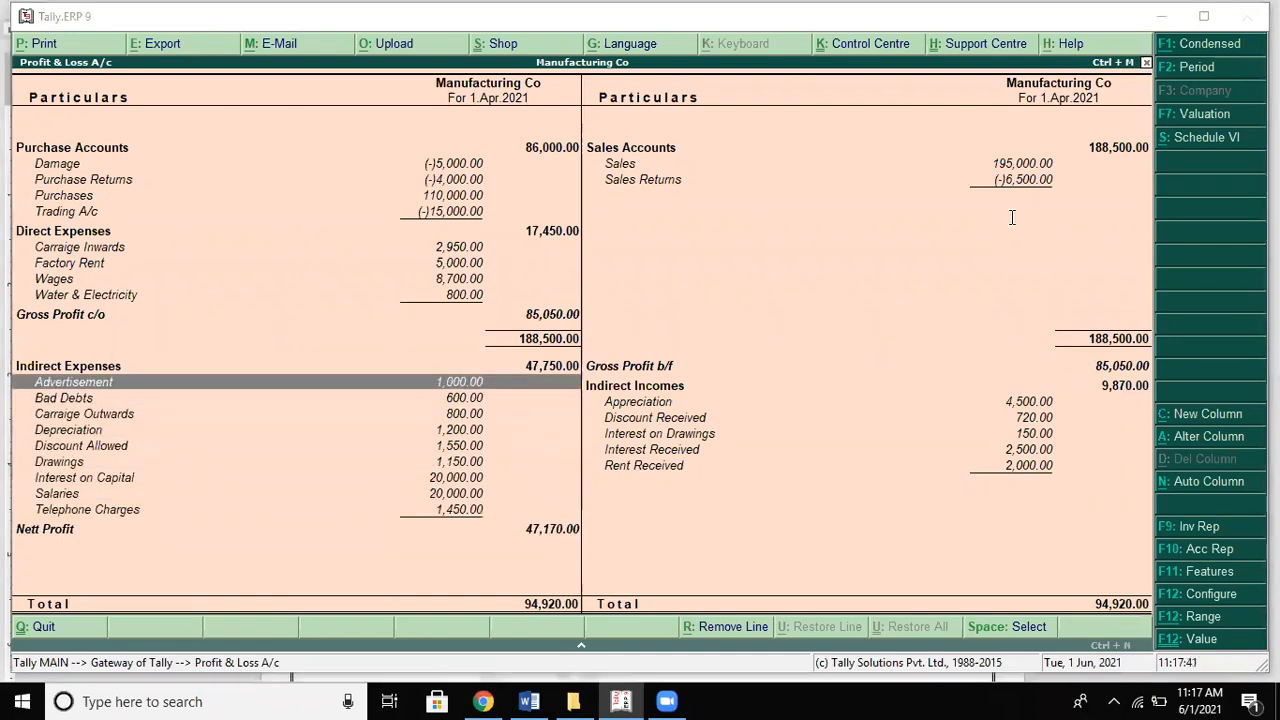
Step: Review the solution's To Salaries and To Advertisement lines and the top of its Balance Sheet
{"action": "key", "text": "alt+Tab"}
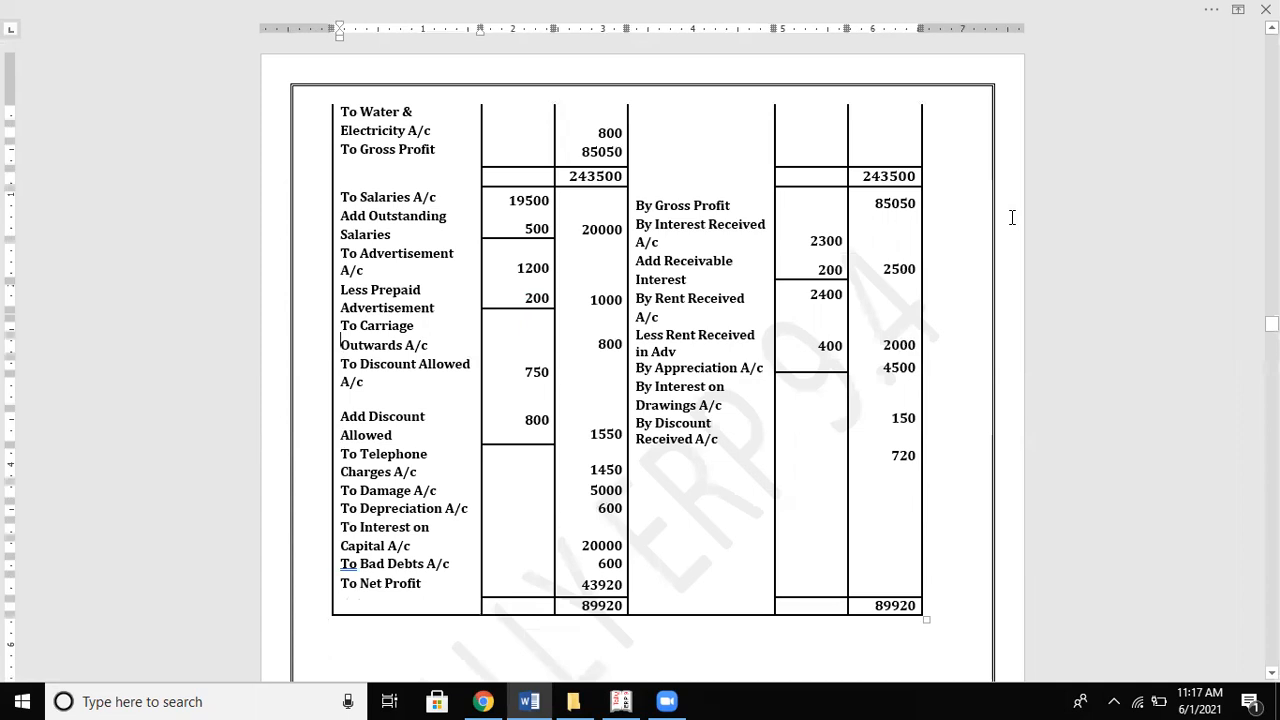
{"action": "scroll", "coordinate": [1012, 220], "scroll_direction": "up", "scroll_amount": 4}
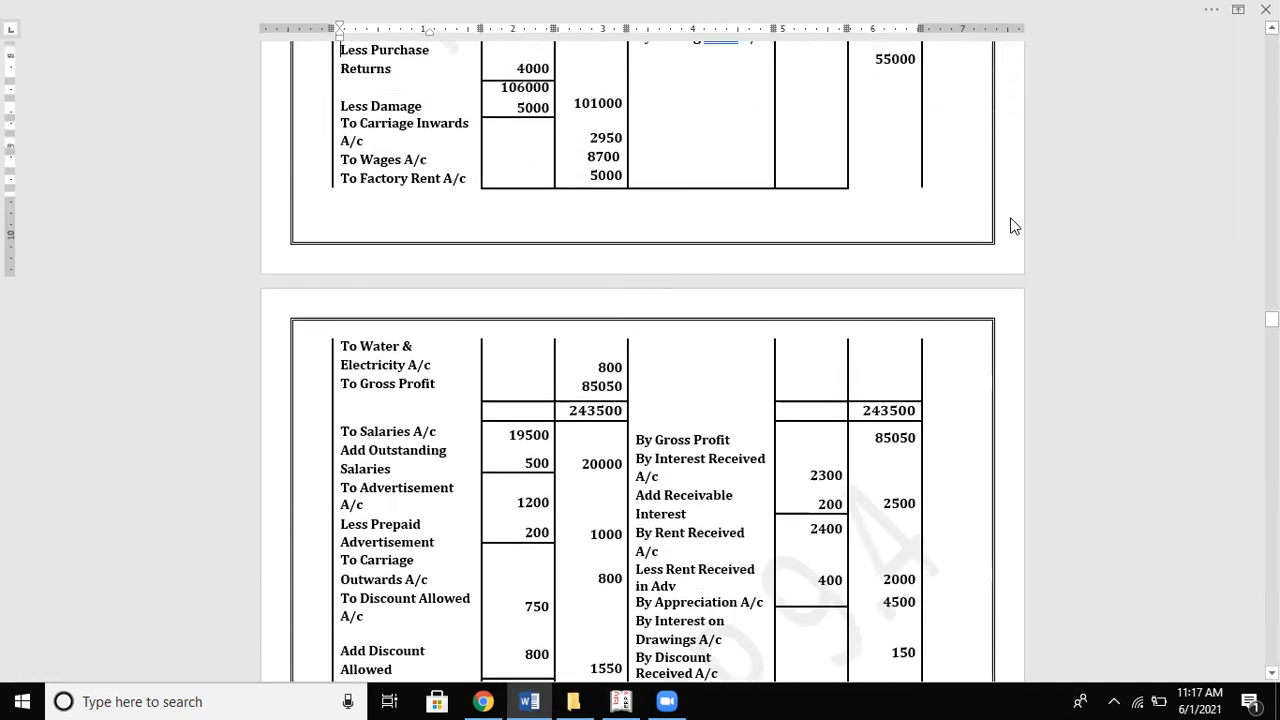
{"action": "key", "text": "Down"}
{"action": "key", "text": "Down"}
{"action": "key", "text": "Down"}
{"action": "key", "text": "Down"}
{"action": "key", "text": "Down"}
{"action": "key", "text": "Down"}
{"action": "key", "text": "Down"}
{"action": "key", "text": "Down"}
{"action": "key", "text": "Down"}
{"action": "key", "text": "Down"}
{"action": "key", "text": "Down"}
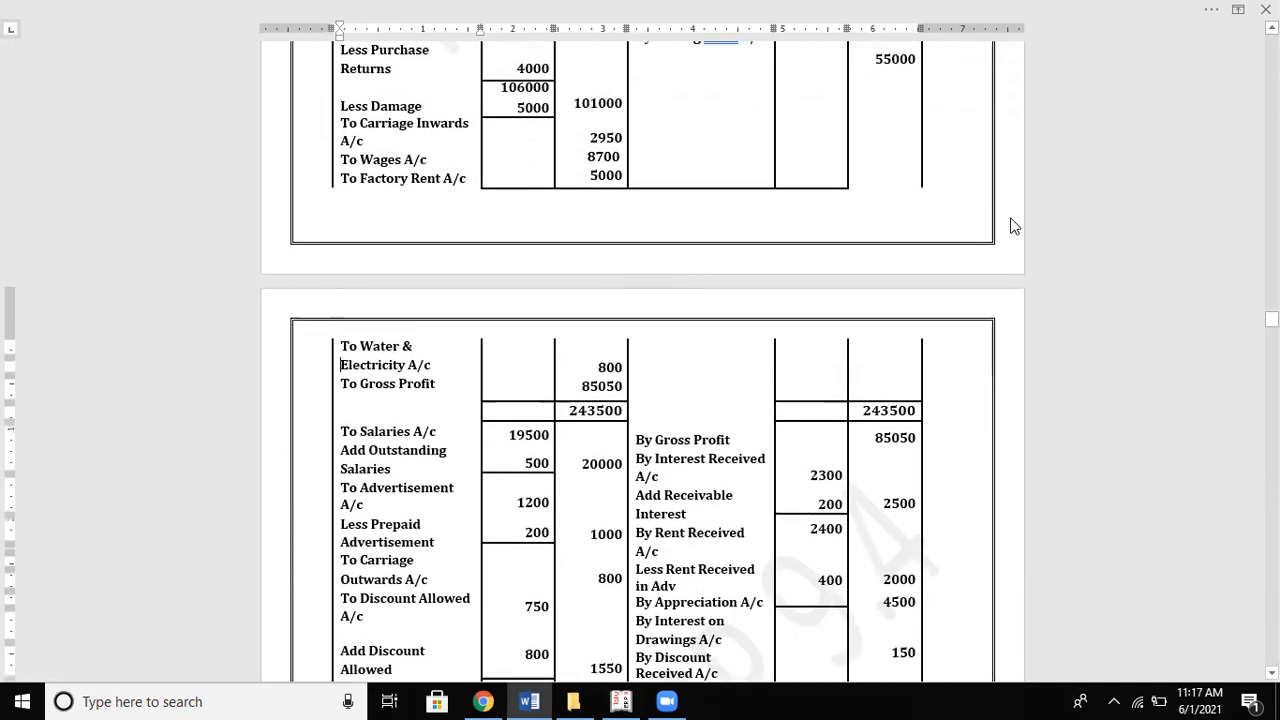
{"action": "key", "text": "Down"}
{"action": "key", "text": "Down"}
{"action": "key", "text": "Down"}
{"action": "key", "text": "Down"}
{"action": "key", "text": "Down"}
{"action": "key", "text": "Down"}
{"action": "key", "text": "Down"}
{"action": "key", "text": "Down"}
{"action": "key", "text": "Down"}
{"action": "key", "text": "Down"}
{"action": "key", "text": "Down"}
{"action": "key", "text": "Down"}
{"action": "key", "text": "Down"}
{"action": "key", "text": "Down"}
{"action": "key", "text": "Down"}
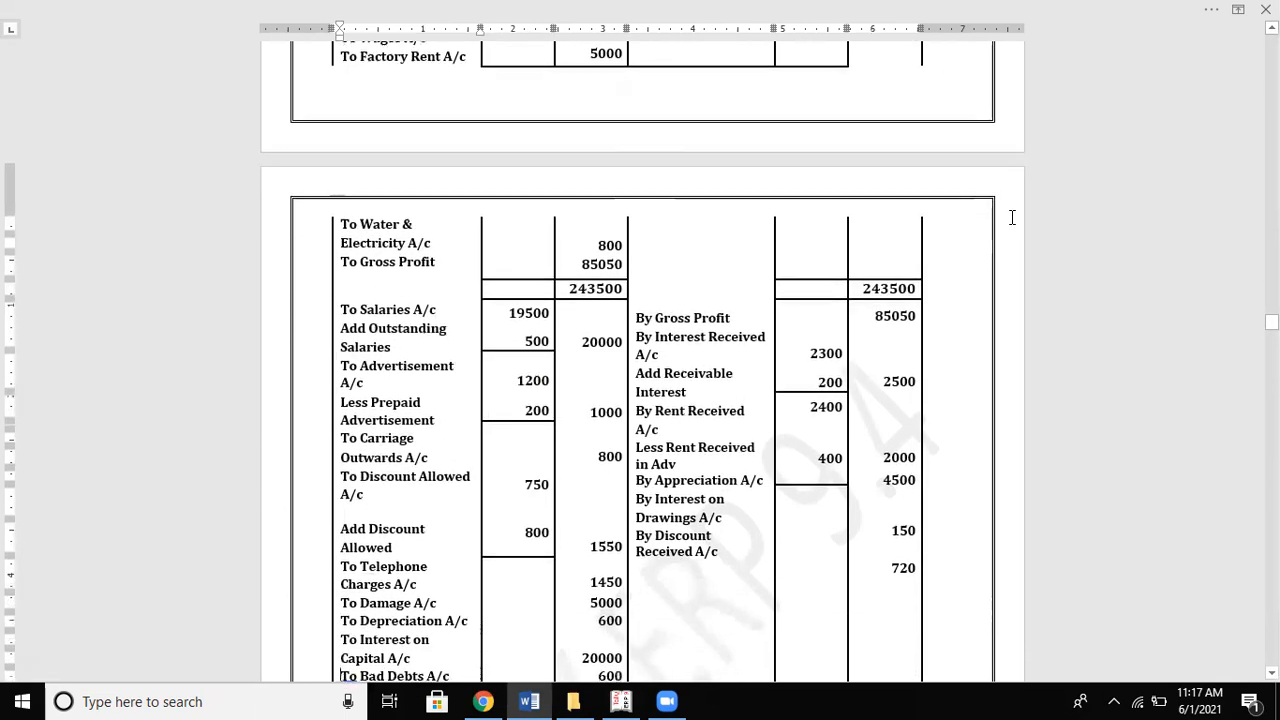
{"action": "key", "text": "Down"}
{"action": "key", "text": "Down"}
{"action": "key", "text": "Down"}
{"action": "key", "text": "Down"}
{"action": "key", "text": "Down"}
{"action": "key", "text": "Down"}
{"action": "key", "text": "Down"}
{"action": "key", "text": "Down"}
{"action": "key", "text": "Down"}
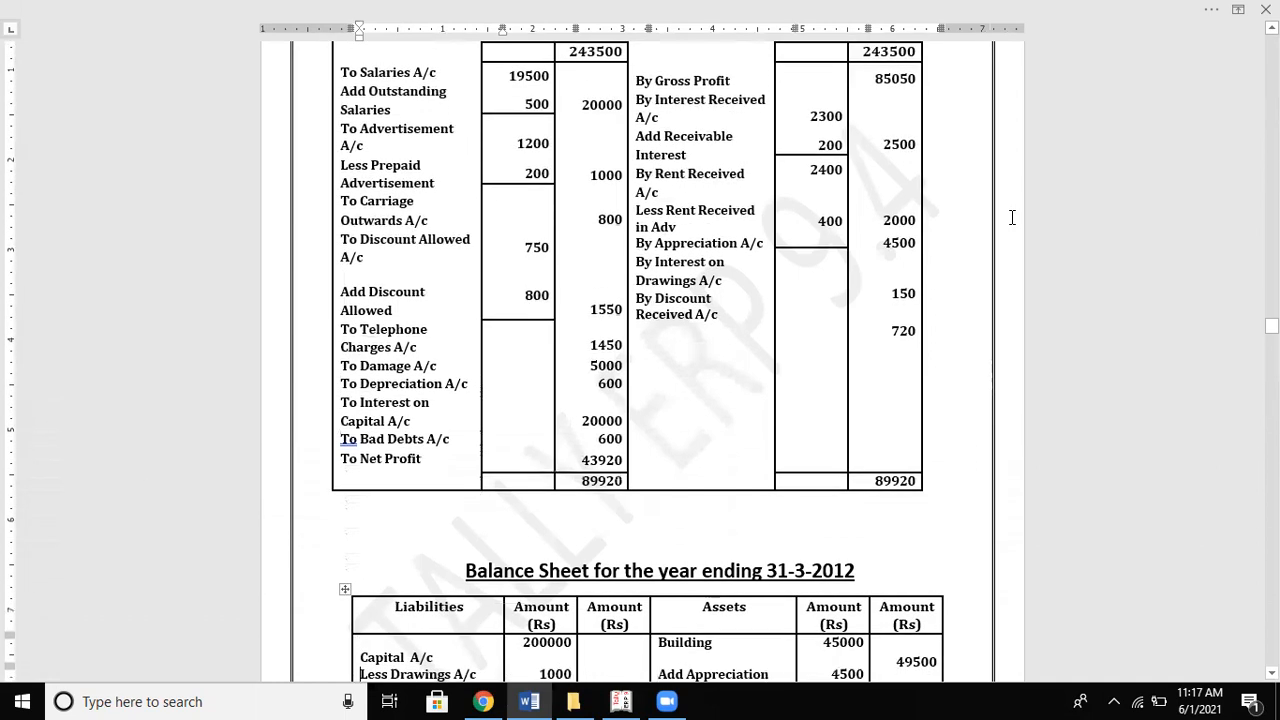
{"action": "key", "text": "Down"}
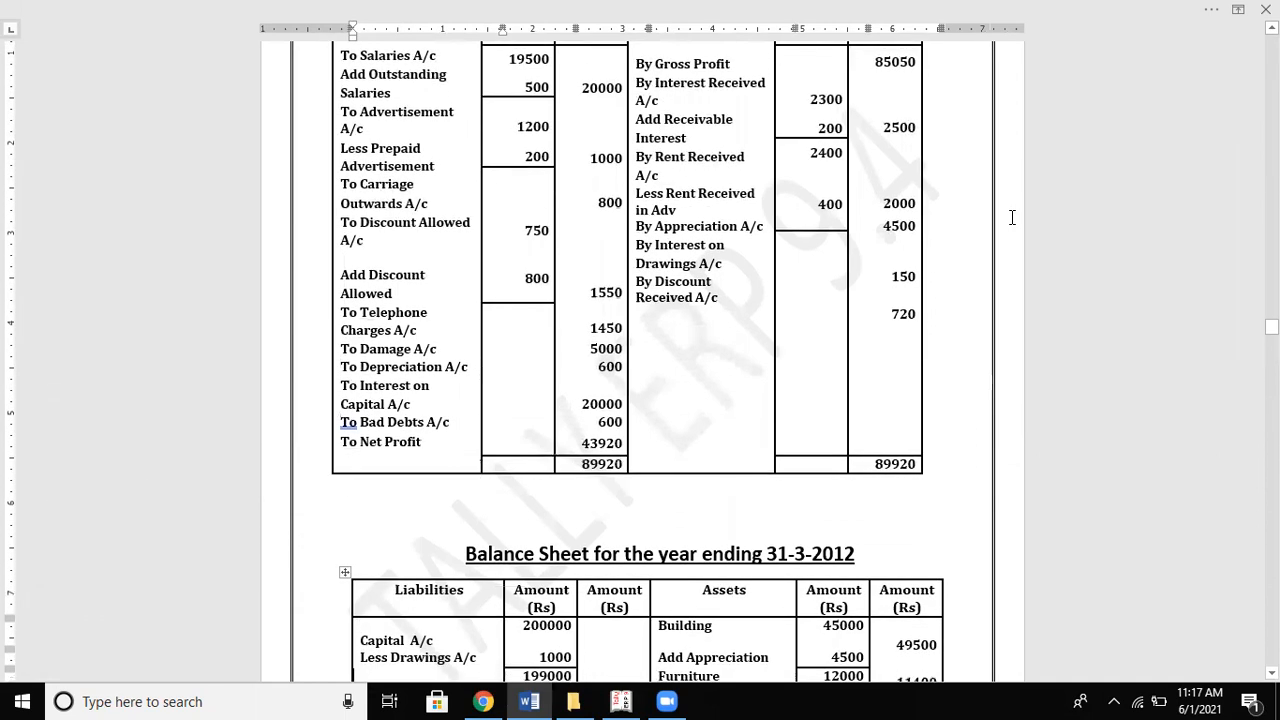
{"action": "key", "text": "alt+Tab"}
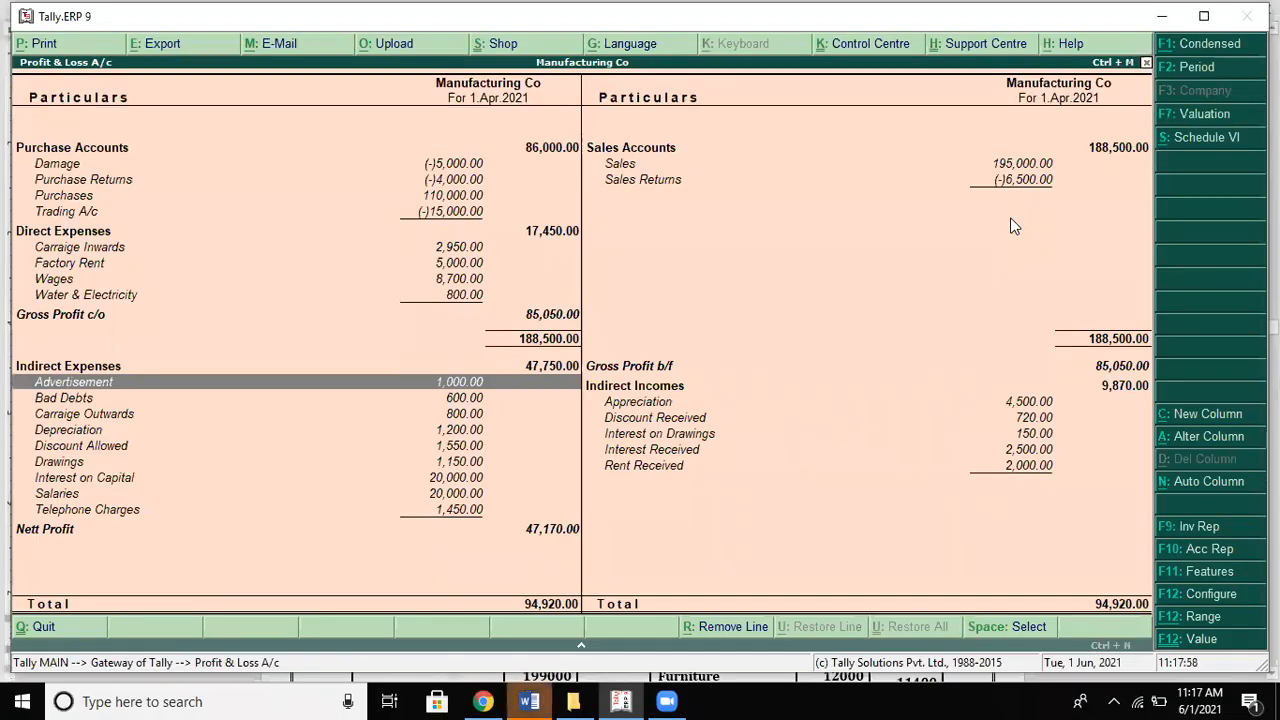
Step: Mark the Salaries and Advertisement rows as checked after comparing them with the solution
{"action": "key", "text": "Down"}
{"action": "key", "text": "Down"}
{"action": "key", "text": "Down"}
{"action": "key", "text": "Down"}
{"action": "key", "text": "Down"}
{"action": "key", "text": "Down"}
{"action": "key", "text": "Down"}
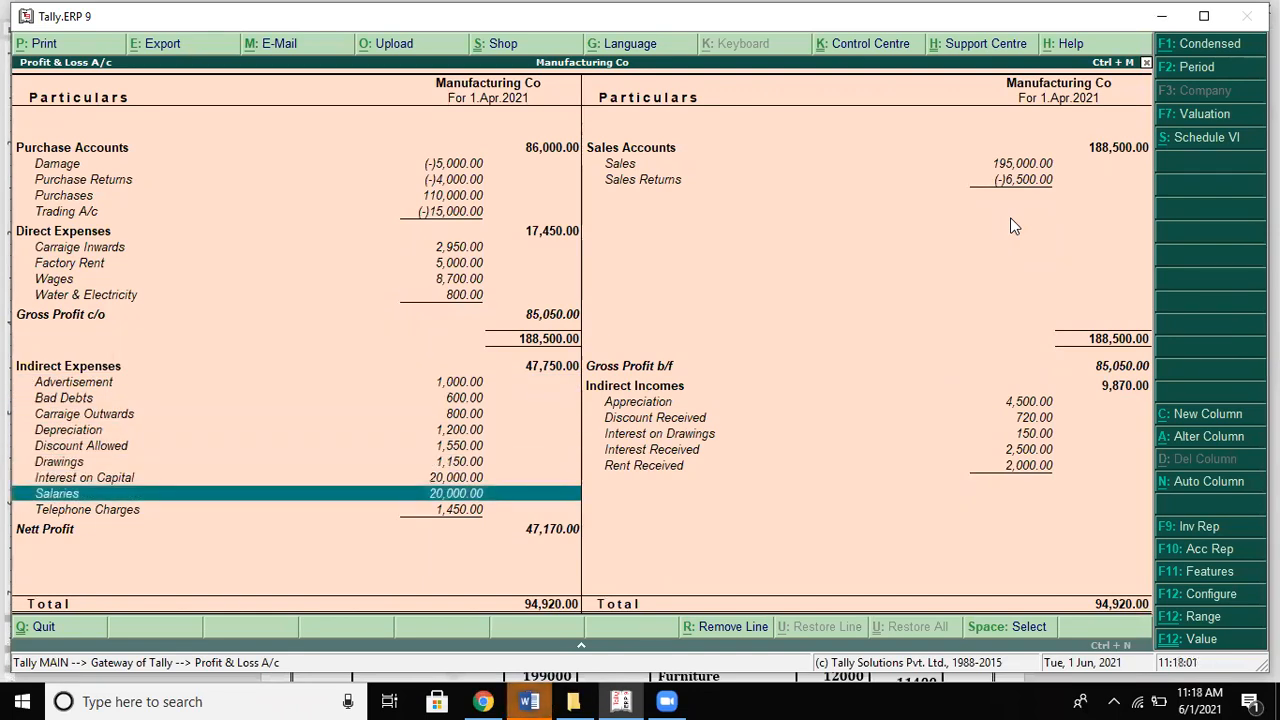
{"action": "key", "text": "Up"}
{"action": "key", "text": "Up"}
{"action": "key", "text": "Up"}
{"action": "key", "text": "Up"}
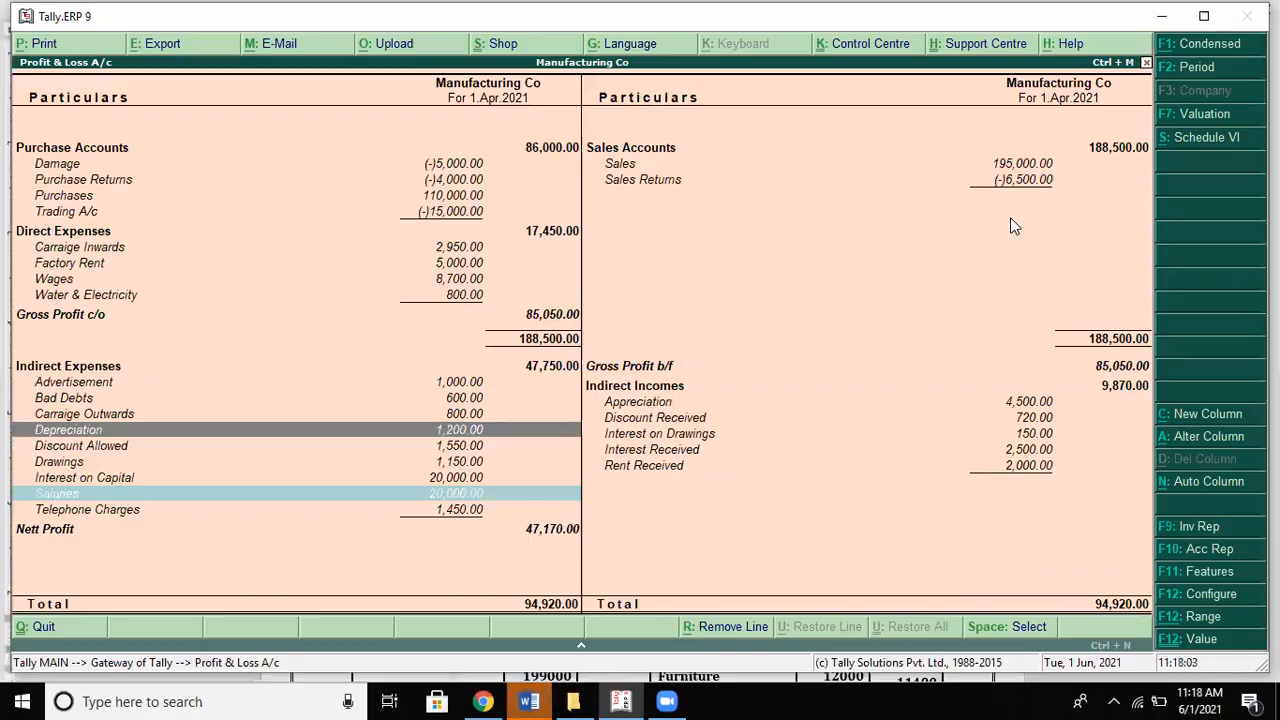
{"action": "key", "text": "alt+Tab"}
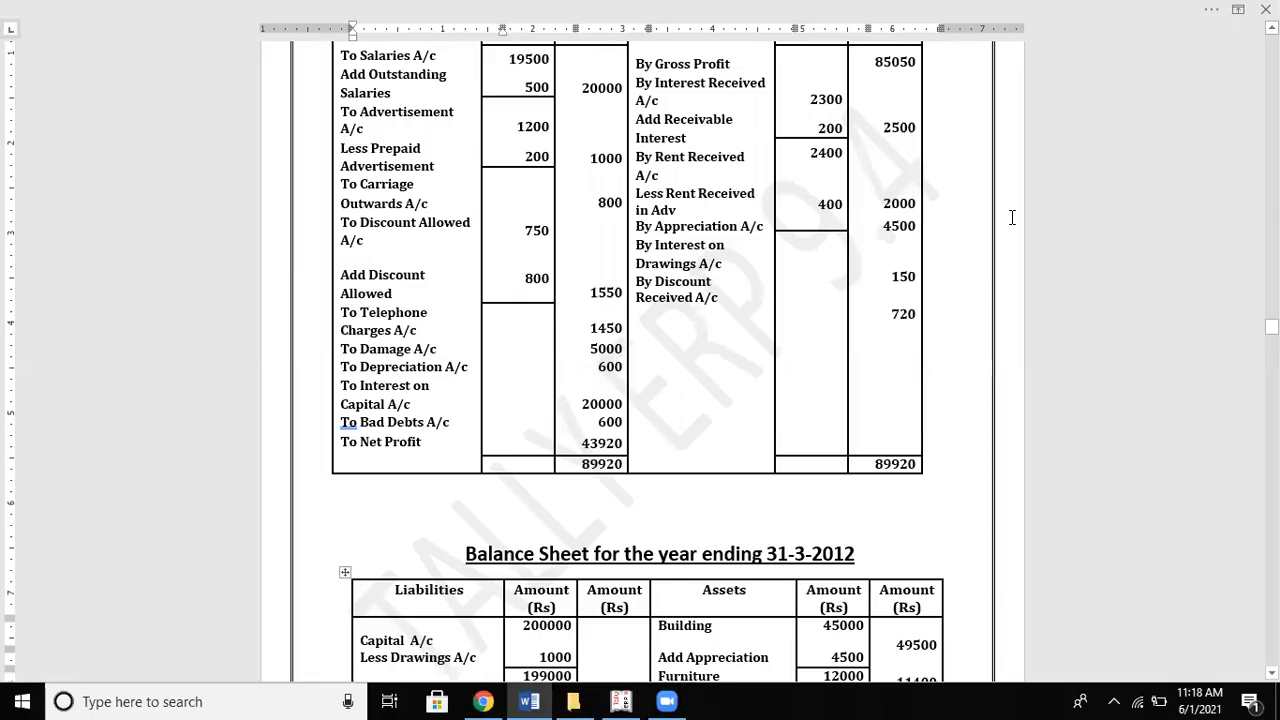
{"action": "key", "text": "alt+Tab"}
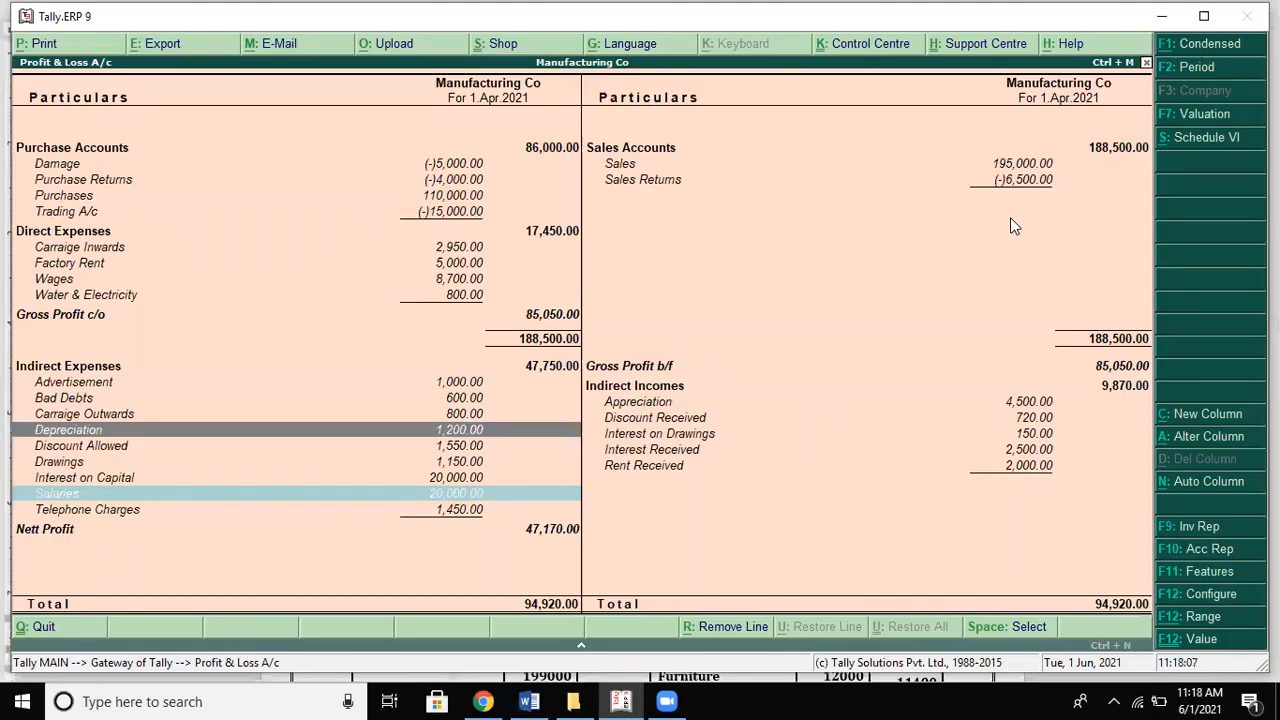
{"action": "key", "text": "Up"}
{"action": "key", "text": "Up"}
{"action": "key", "text": "Up"}
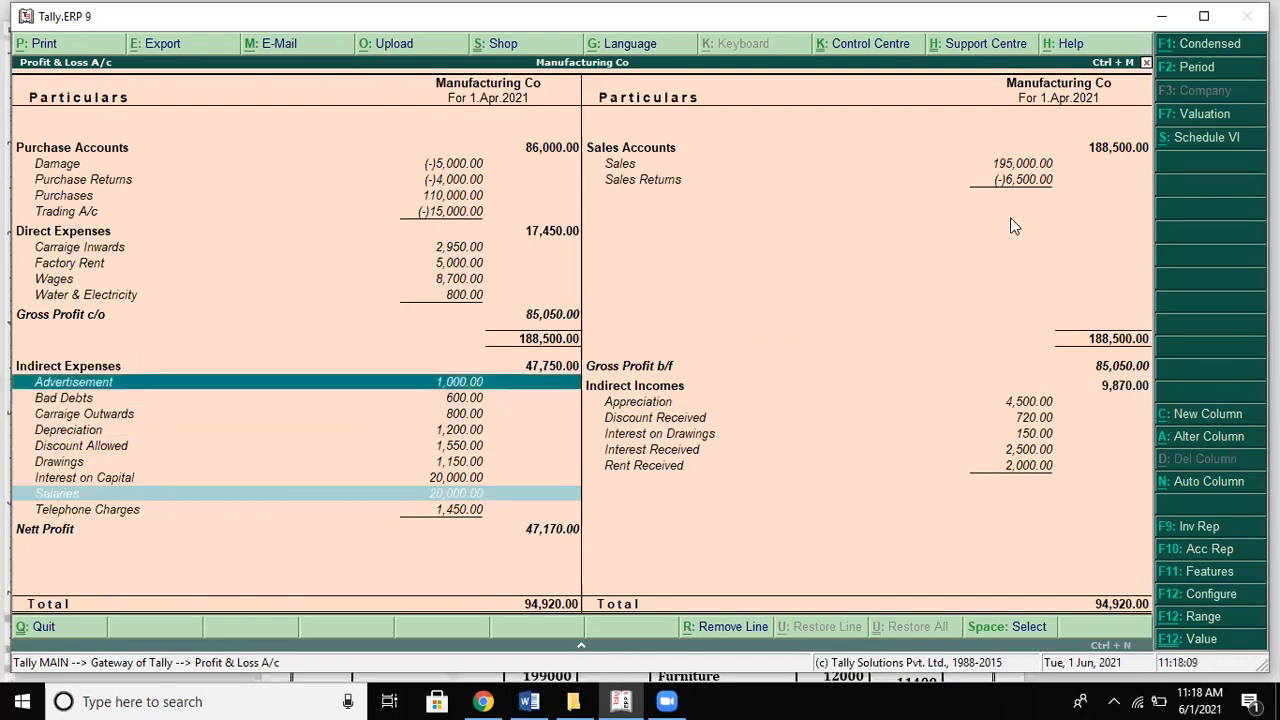
{"action": "key", "text": "alt+Tab"}
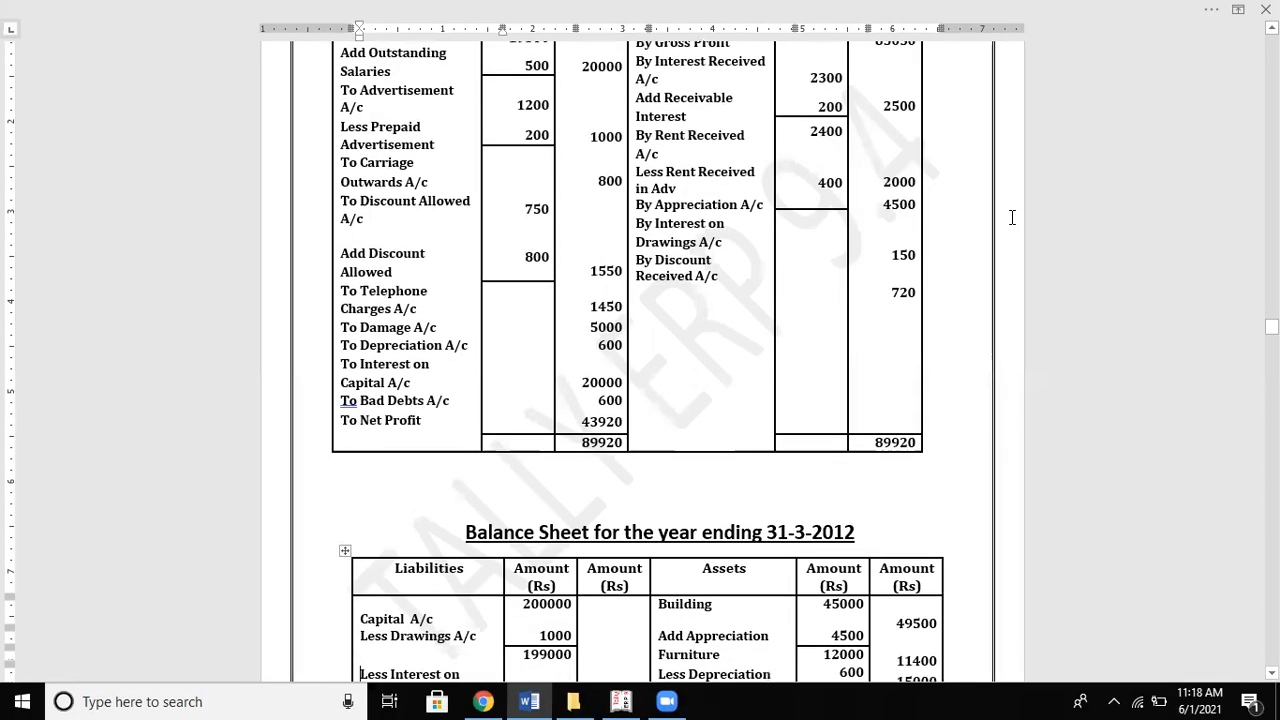
{"action": "key", "text": "alt+Tab"}
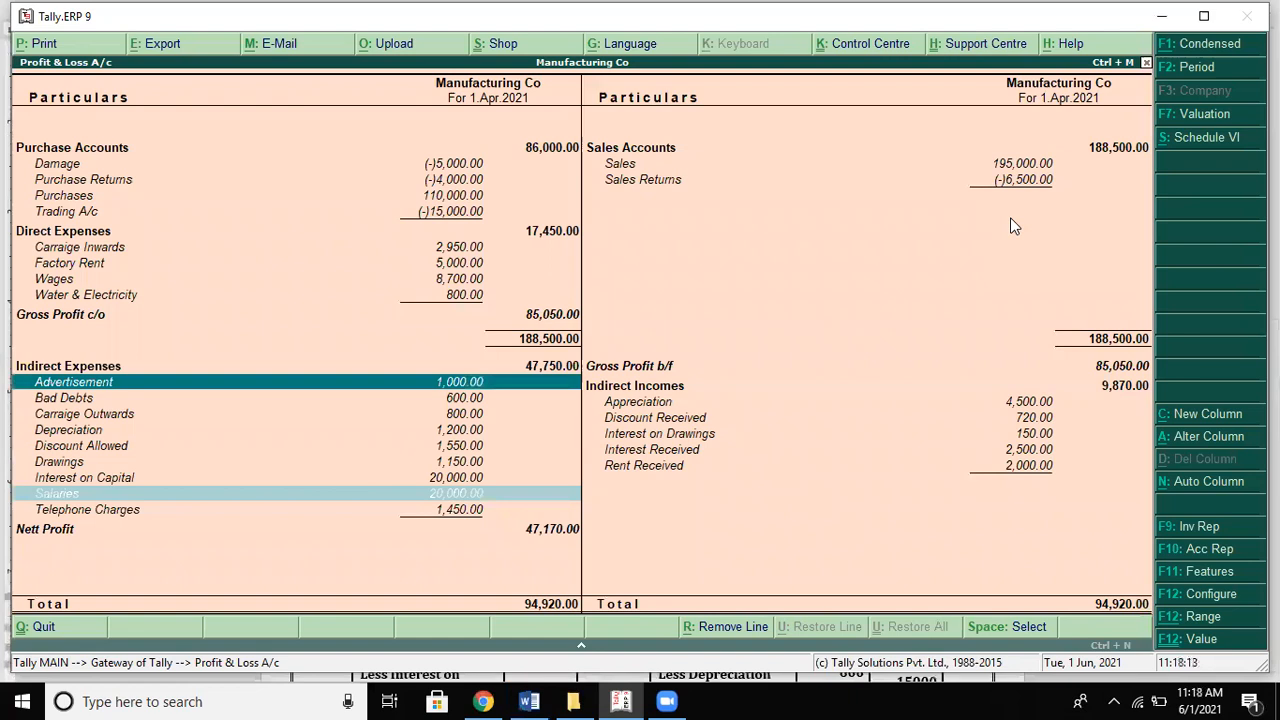
{"action": "key", "text": "space"}
Step: Mark Carriage Outwards as checked and move on to Discount Allowed for comparison
{"action": "key", "text": "Down"}
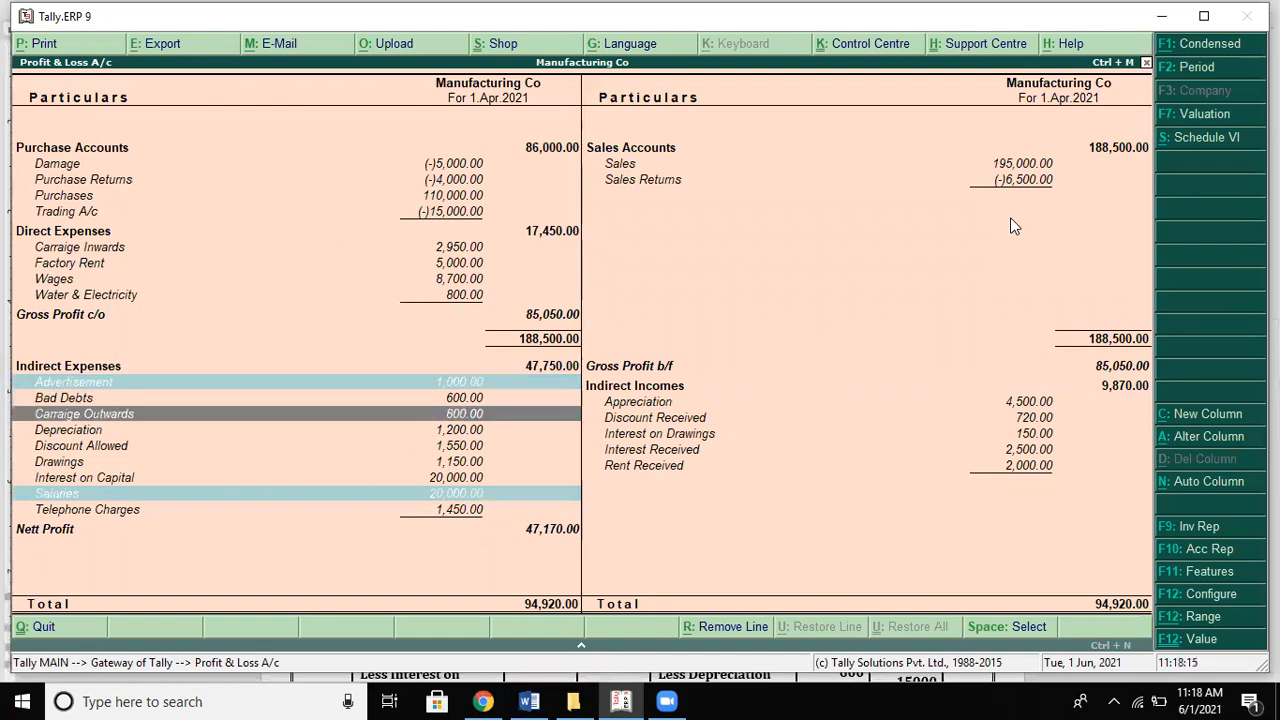
{"action": "key", "text": "Down"}
{"action": "key", "text": "Down"}
{"action": "key", "text": "Down"}
{"action": "key", "text": "Up"}
{"action": "key", "text": "Up"}
{"action": "key", "text": "Up"}
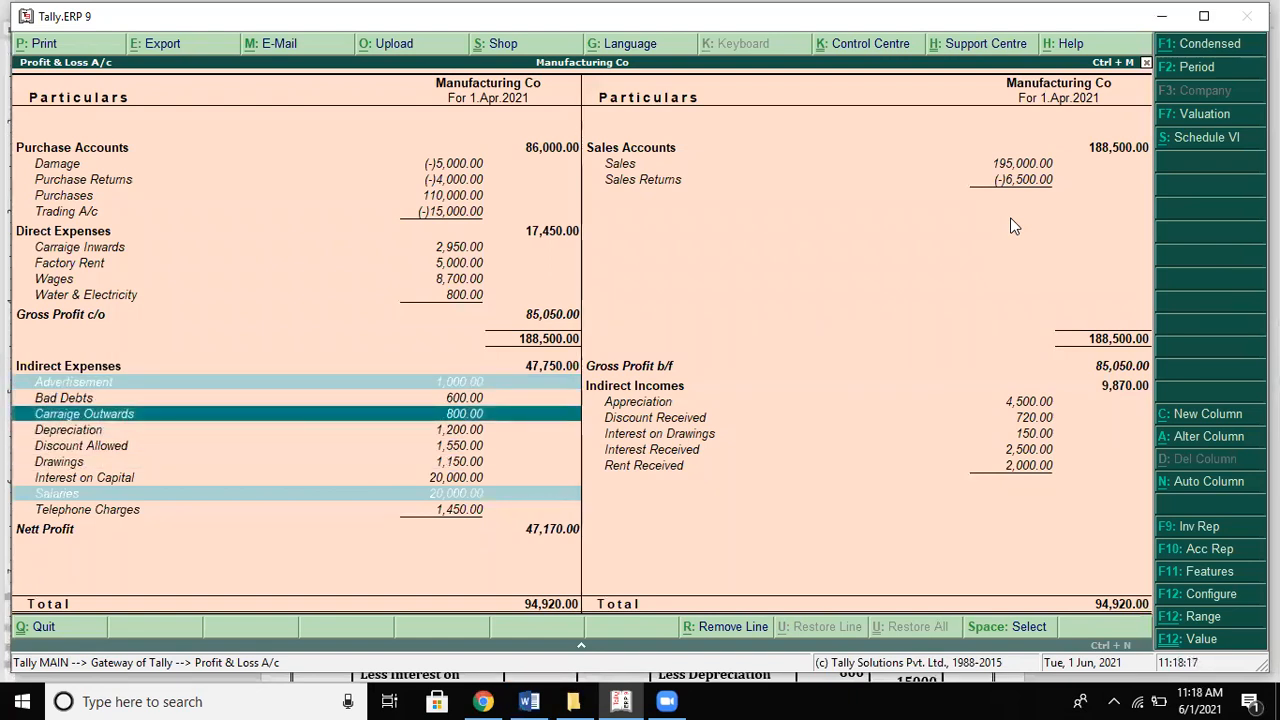
{"action": "key", "text": "alt+Tab"}
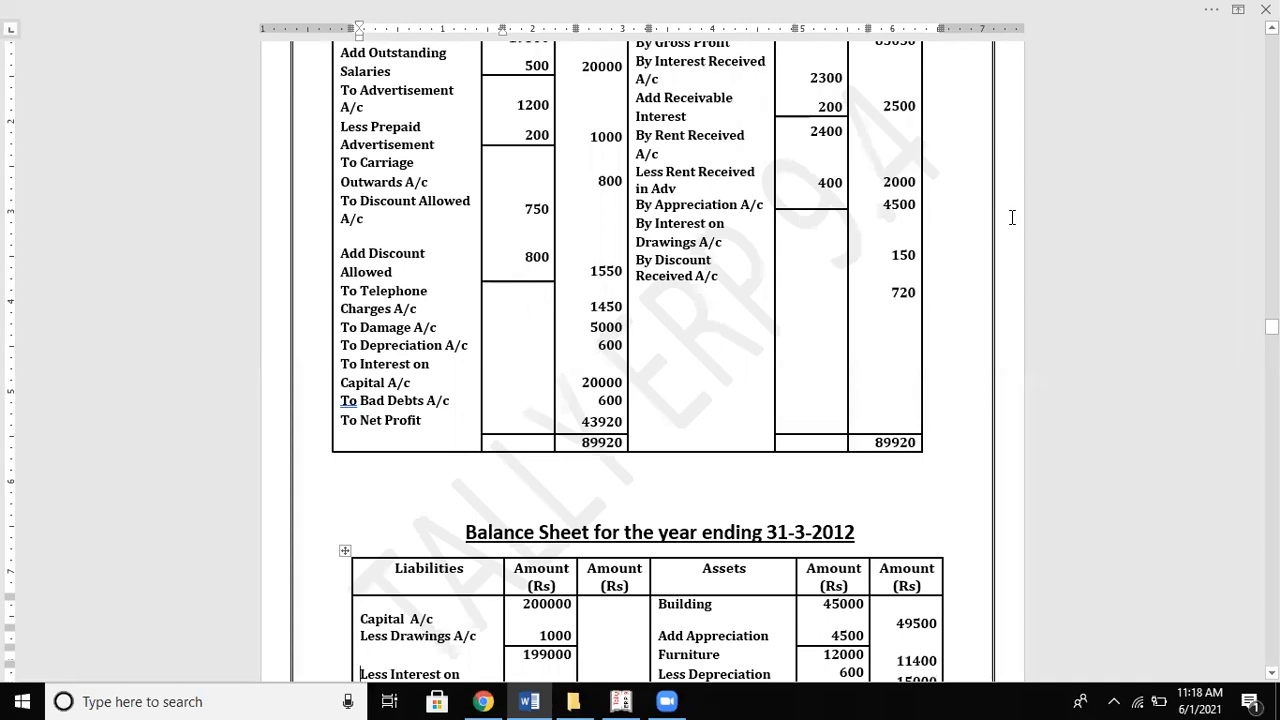
{"action": "key", "text": "alt+Tab"}
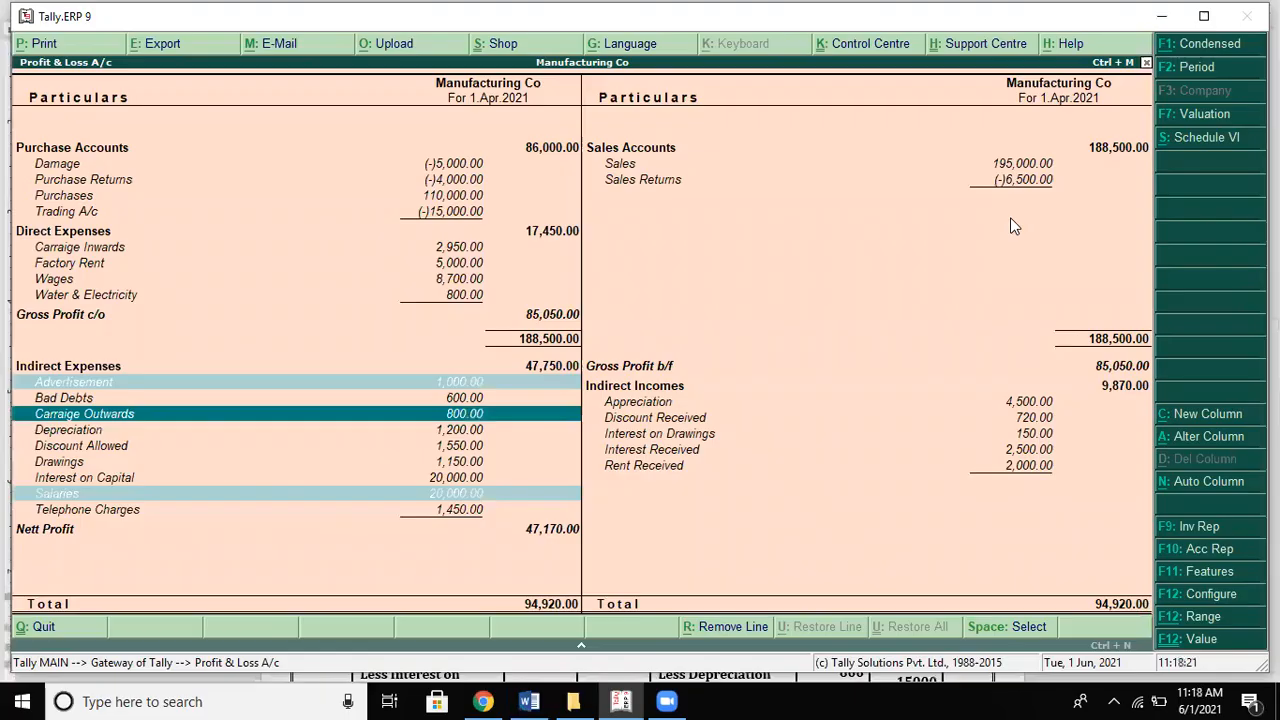
{"action": "key", "text": "alt+Tab"}
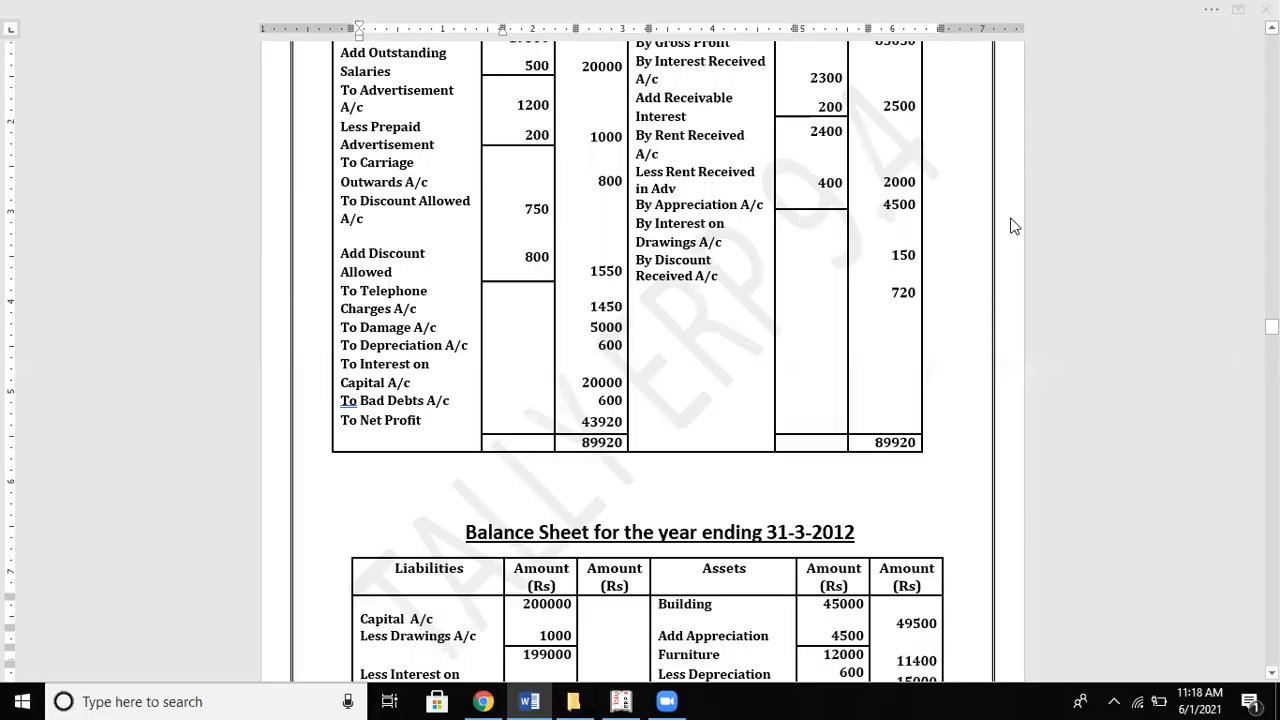
{"action": "key", "text": "alt+Tab"}
{"action": "key", "text": "Up"}
{"action": "key", "text": "Down"}
{"action": "key", "text": "space"}
{"action": "key", "text": "Down"}
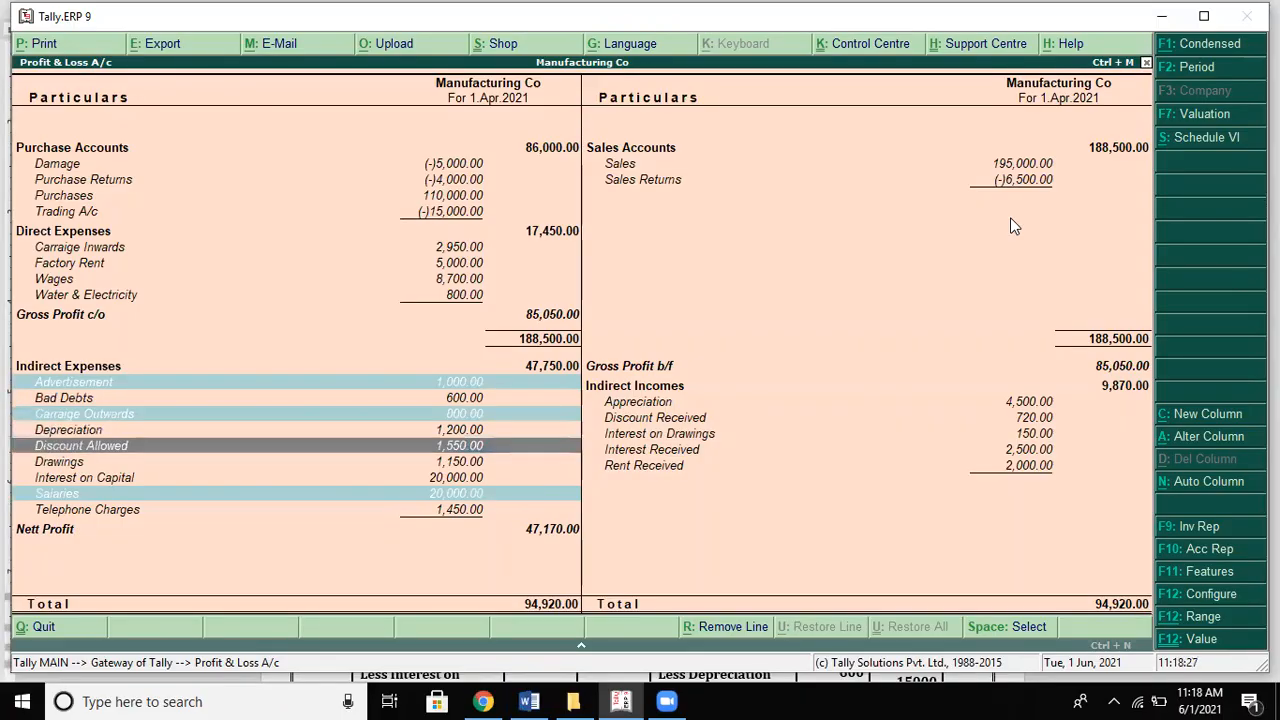
{"action": "key", "text": "alt+Tab"}
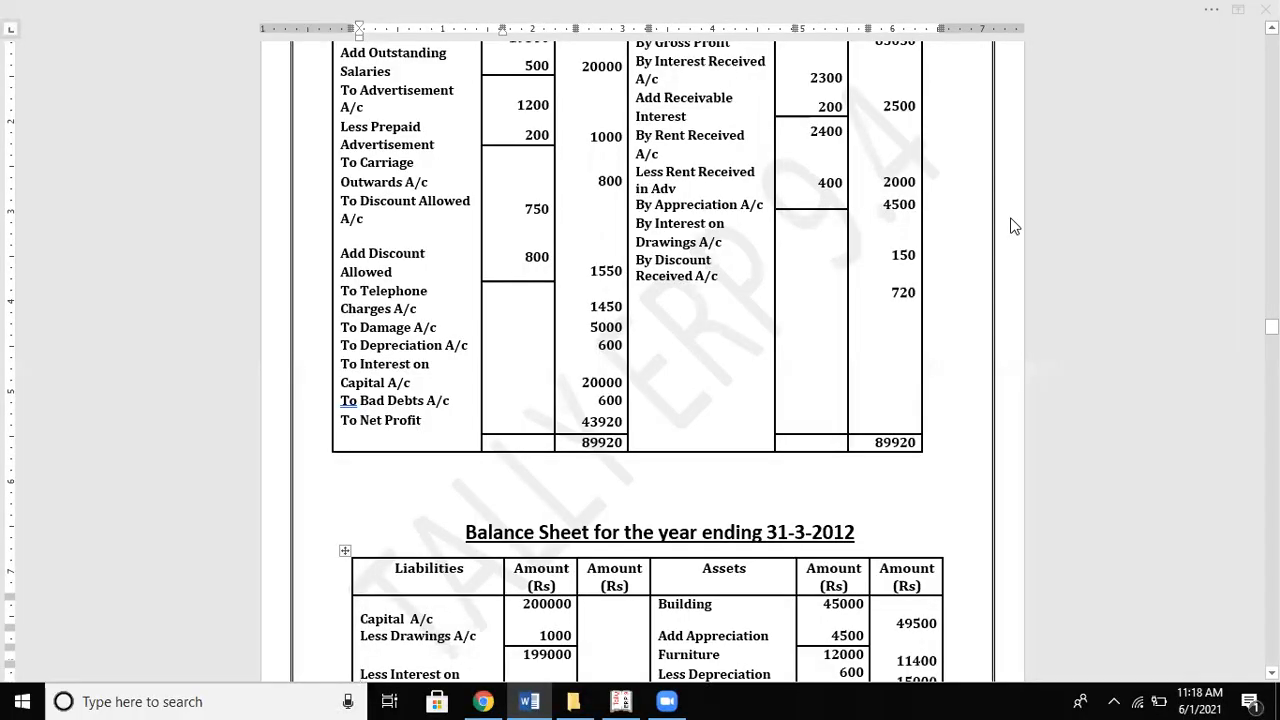
{"action": "key", "text": "alt+Tab"}
{"action": "key", "text": "alt+Tab"}
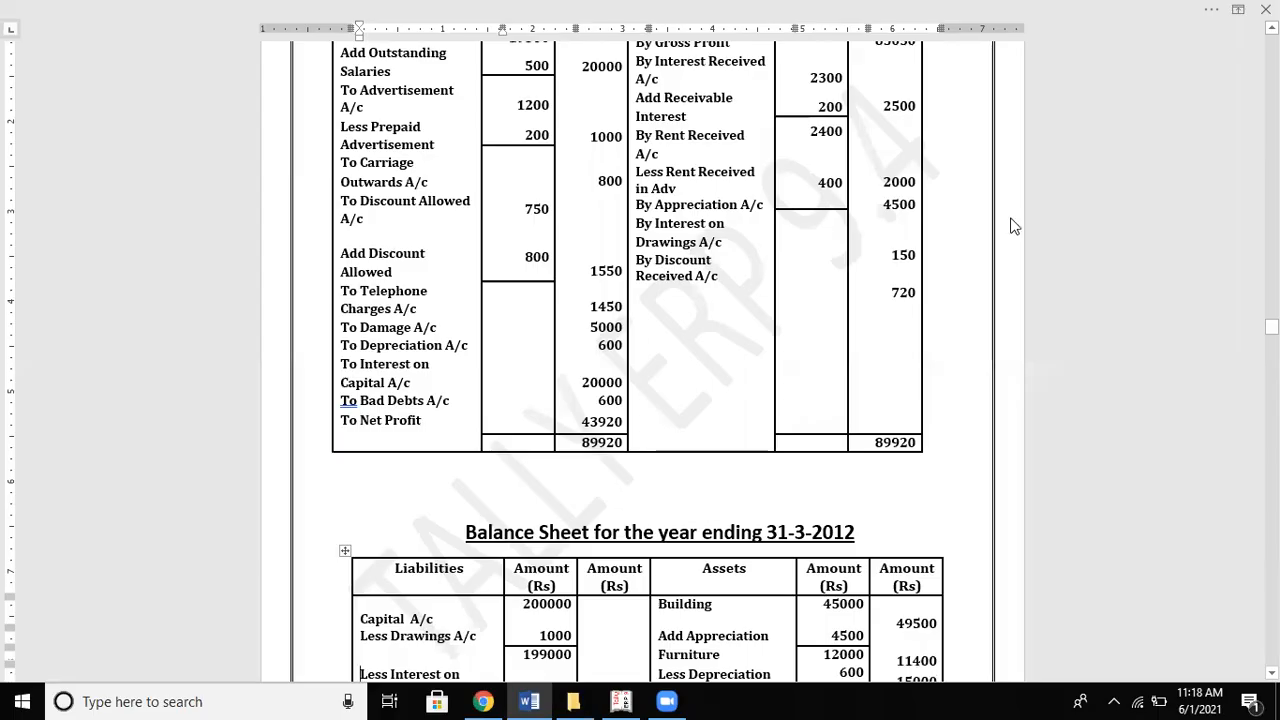
Step: Mark Discount Allowed, Salaries and Telephone Charges as matching the solution
{"action": "key", "text": "alt+Tab"}
{"action": "key", "text": "space"}
{"action": "key", "text": "Up"}
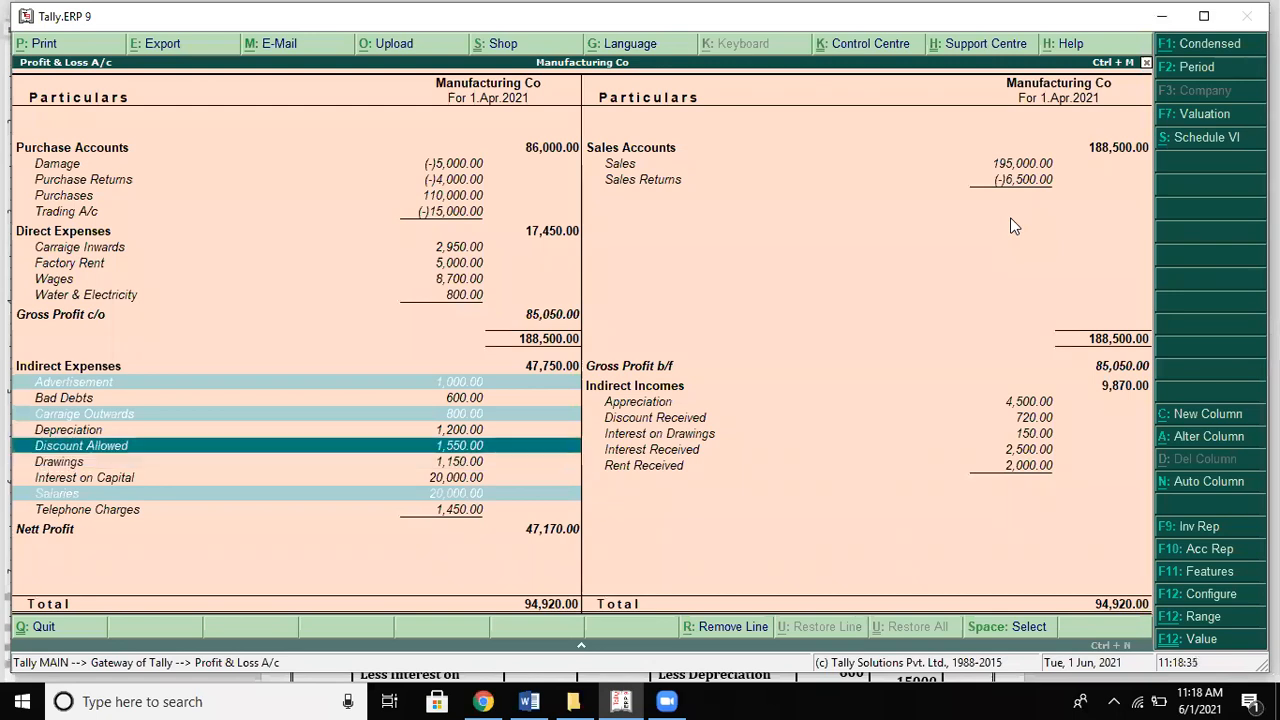
{"action": "key", "text": "Down"}
{"action": "key", "text": "Down"}
{"action": "key", "text": "Down"}
{"action": "key", "text": "space"}
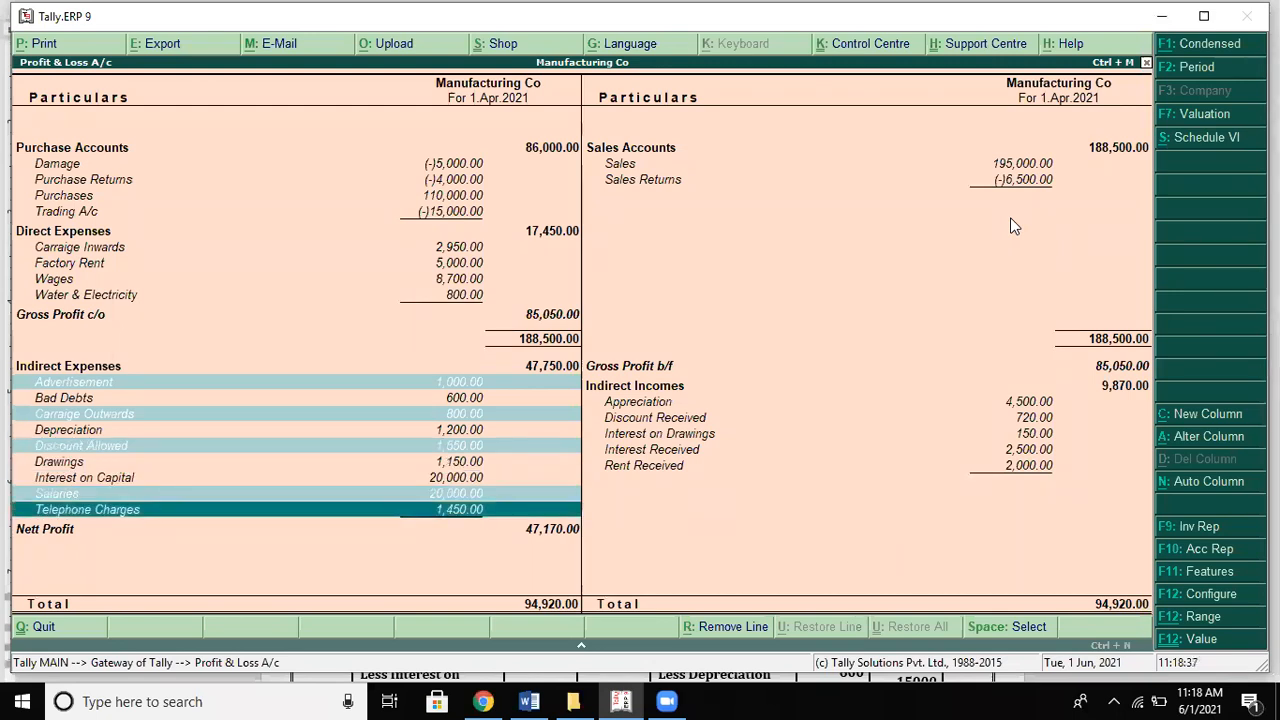
{"action": "key", "text": "alt+Tab"}
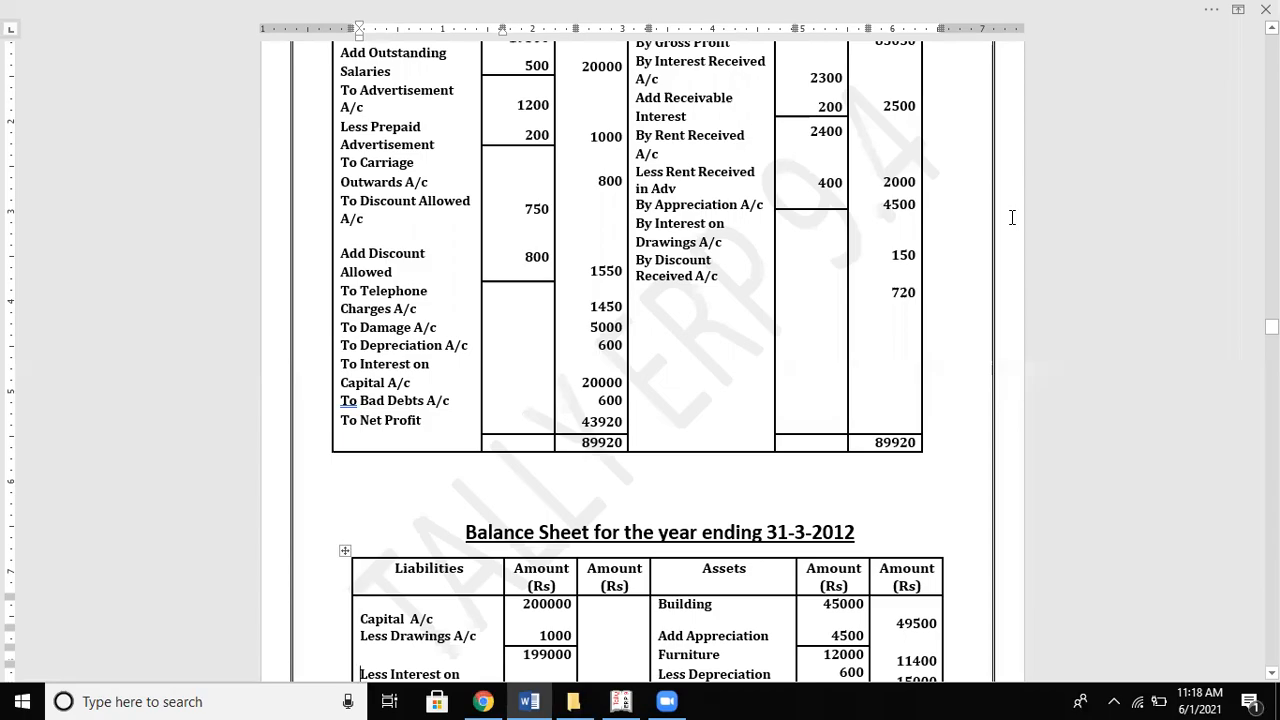
{"action": "key", "text": "alt+Tab"}
{"action": "key", "text": "space"}
Step: Compare the Bad Debts, Depreciation and Interest on Capital figures with the solution
{"action": "key", "text": "Up"}
{"action": "key", "text": "Up"}
{"action": "key", "text": "Up"}
{"action": "key", "text": "Up"}
{"action": "key", "text": "Up"}
{"action": "key", "text": "Up"}
{"action": "key", "text": "Up"}
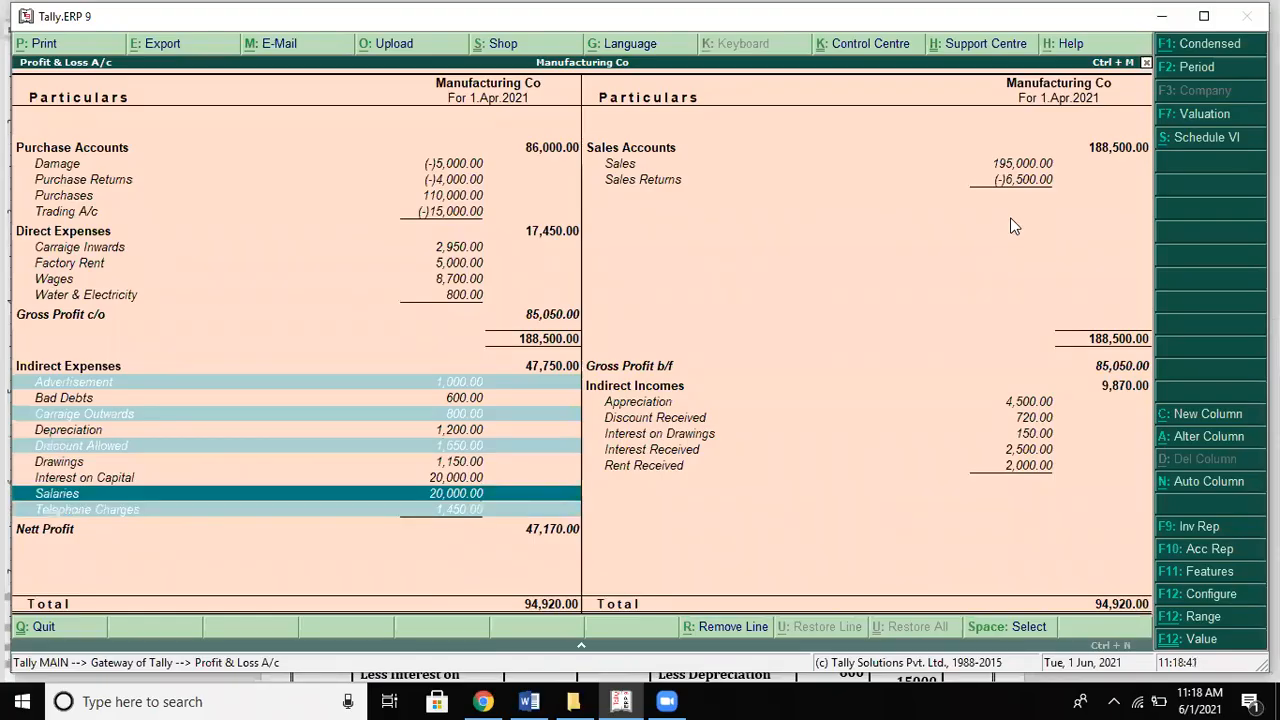
{"action": "key", "text": "Up"}
{"action": "key", "text": "Up"}
{"action": "key", "text": "alt+Tab"}
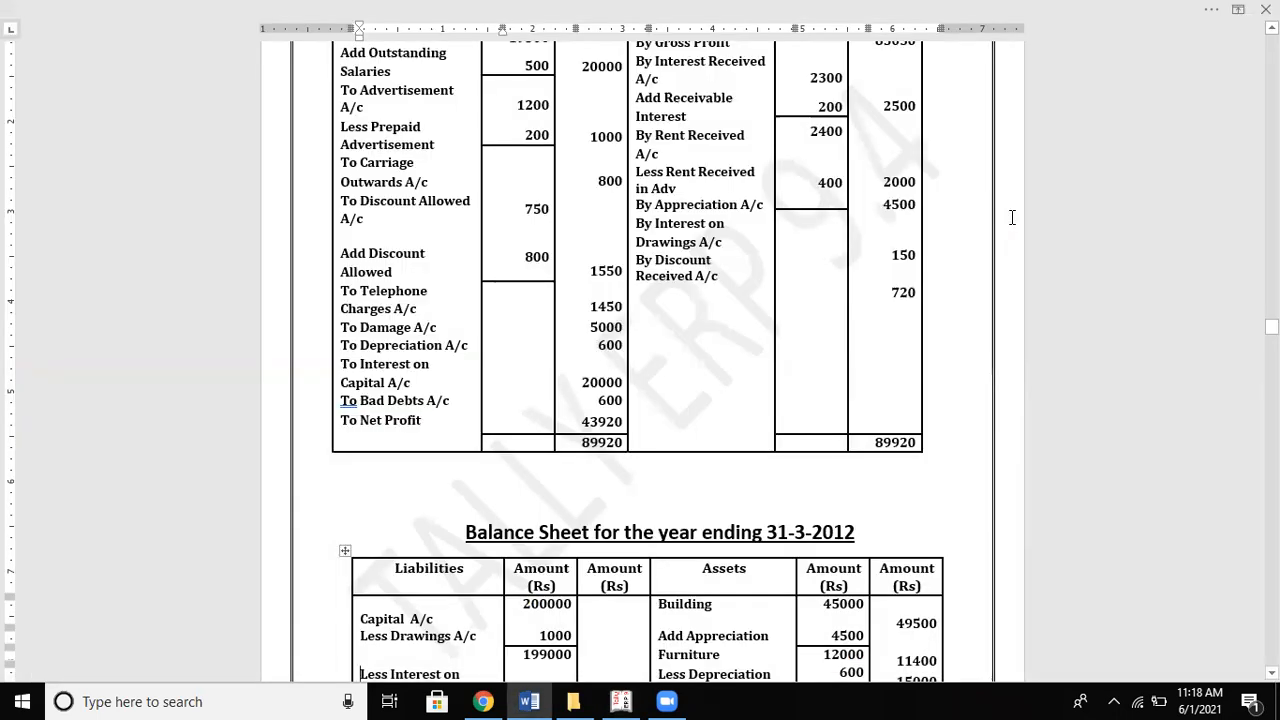
{"action": "key", "text": "alt+Tab"}
{"action": "key", "text": "Down"}
{"action": "key", "text": "Down"}
{"action": "key", "text": "Down"}
{"action": "key", "text": "Down"}
{"action": "key", "text": "Down"}
{"action": "key", "text": "Down"}
{"action": "key", "text": "Down"}
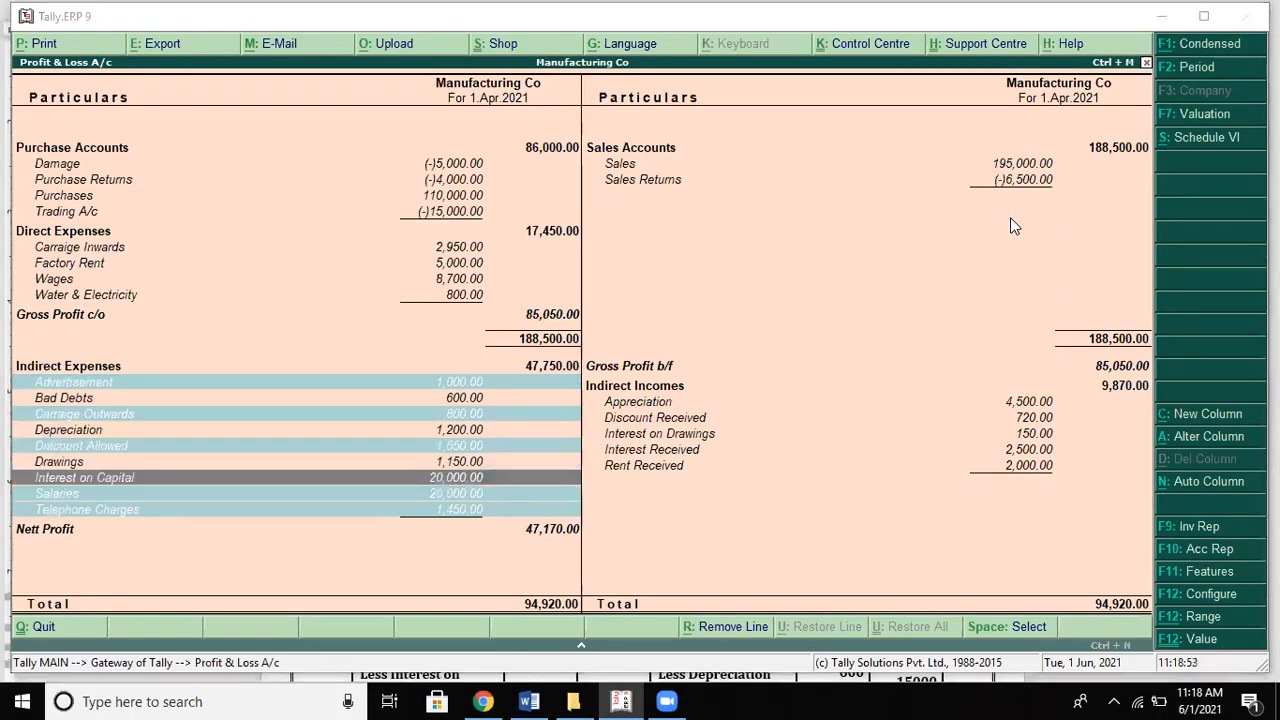
{"action": "key", "text": "alt+Tab"}
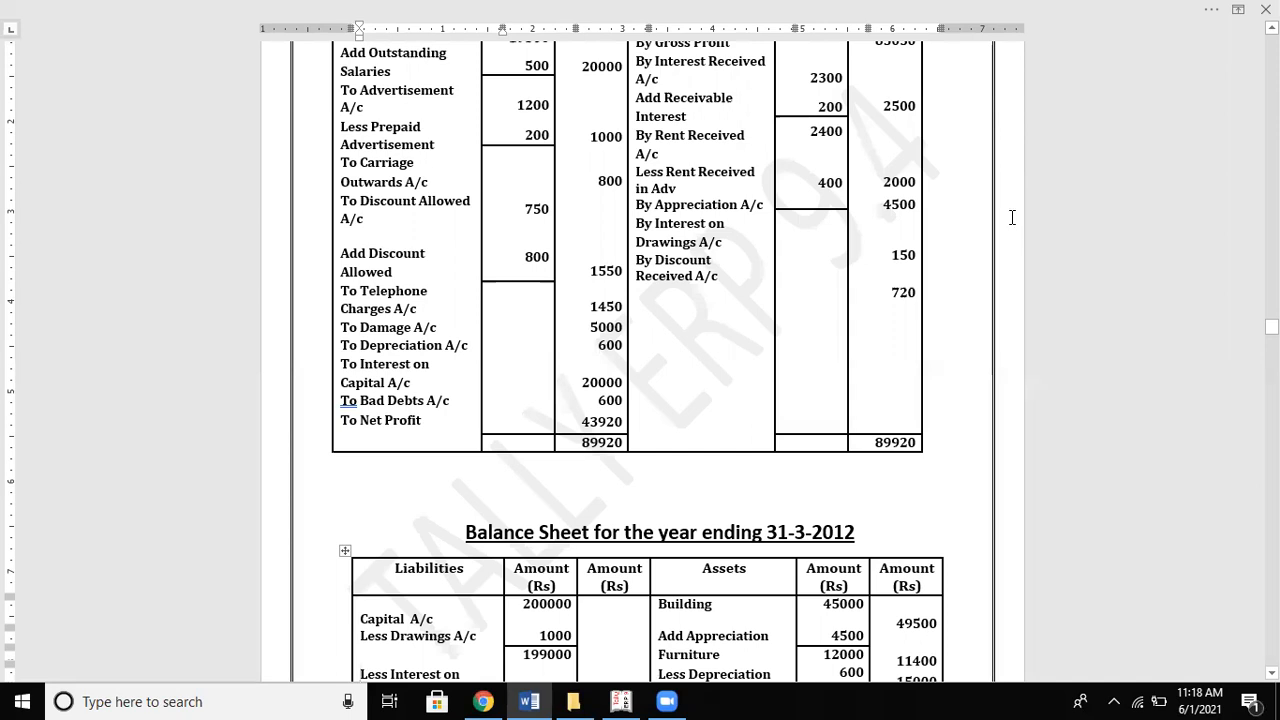
{"action": "key", "text": "alt+Tab"}
{"action": "key", "text": "Up"}
{"action": "key", "text": "Up"}
{"action": "key", "text": "Up"}
{"action": "key", "text": "Up"}
{"action": "key", "text": "Up"}
{"action": "key", "text": "Down"}
{"action": "key", "text": "Down"}
{"action": "key", "text": "alt+Tab"}
{"action": "key", "text": "alt+Tab"}
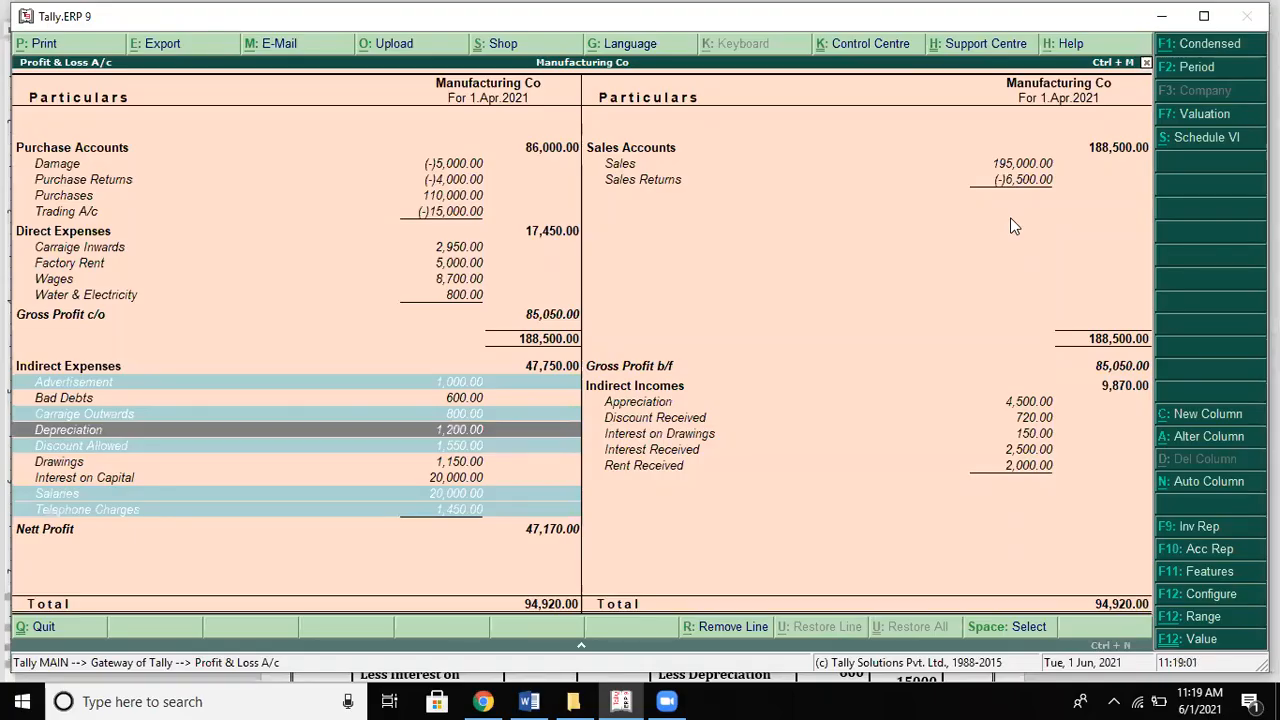
Step: Mark Interest on Capital as matching and open the Drawings monthly summary (closing 1,150 Dr)
{"action": "key", "text": "Up"}
{"action": "key", "text": "Up"}
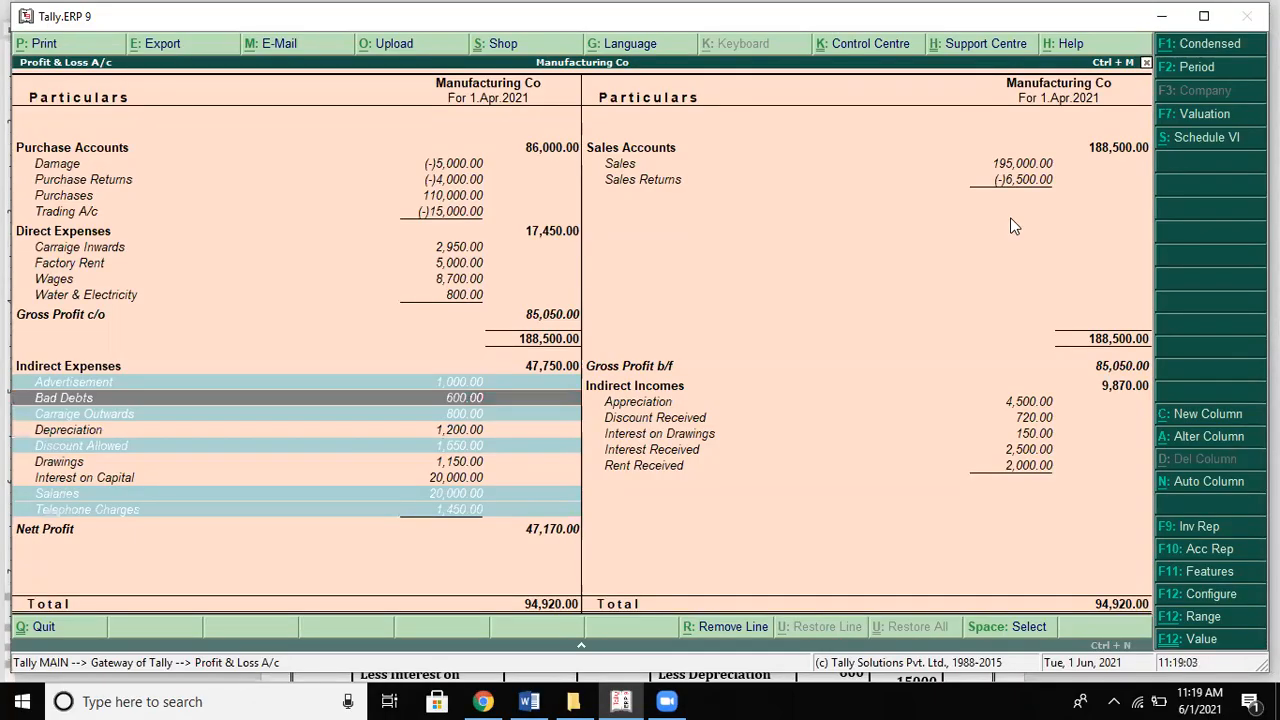
{"action": "key", "text": "alt+Tab"}
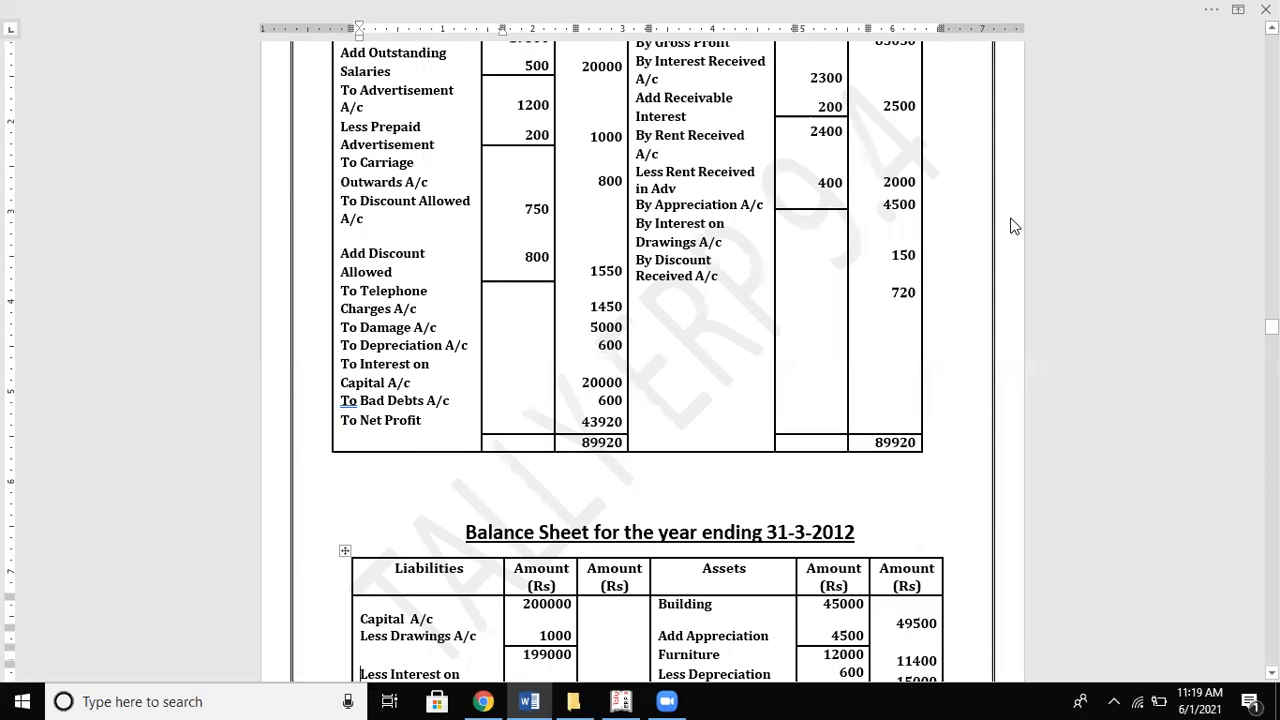
{"action": "key", "text": "alt+Tab"}
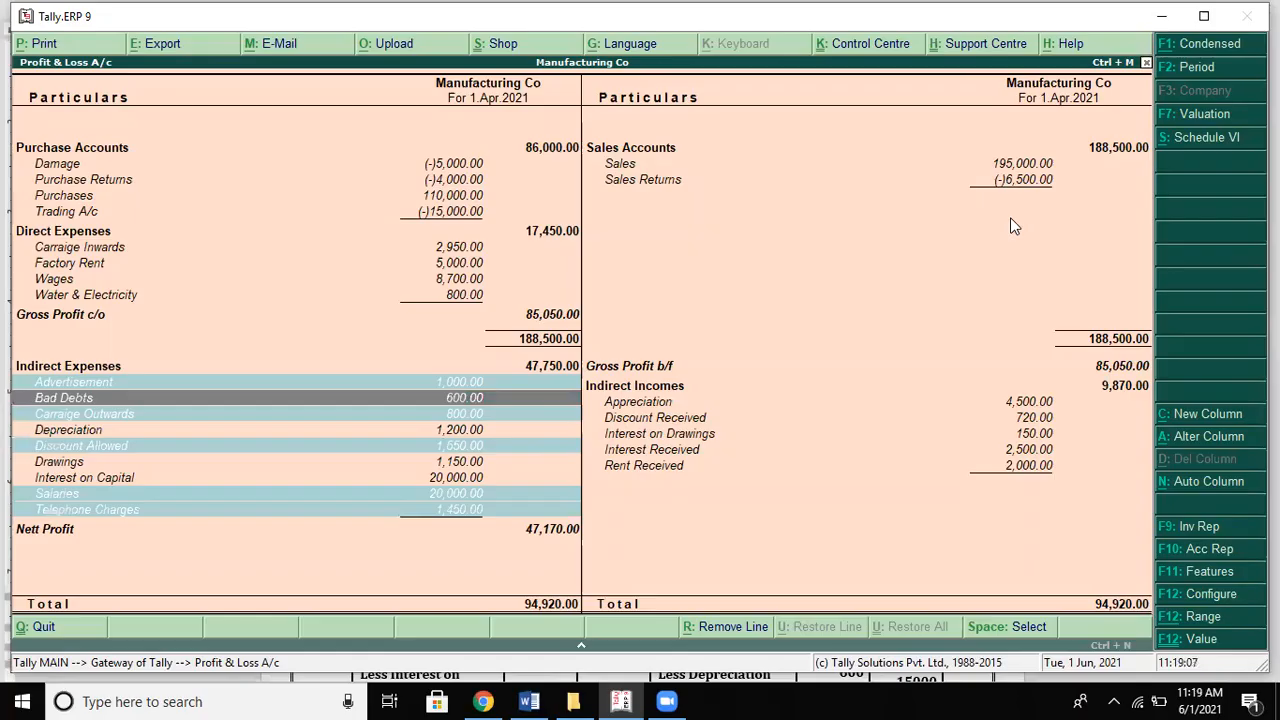
{"action": "key", "text": "alt+Tab"}
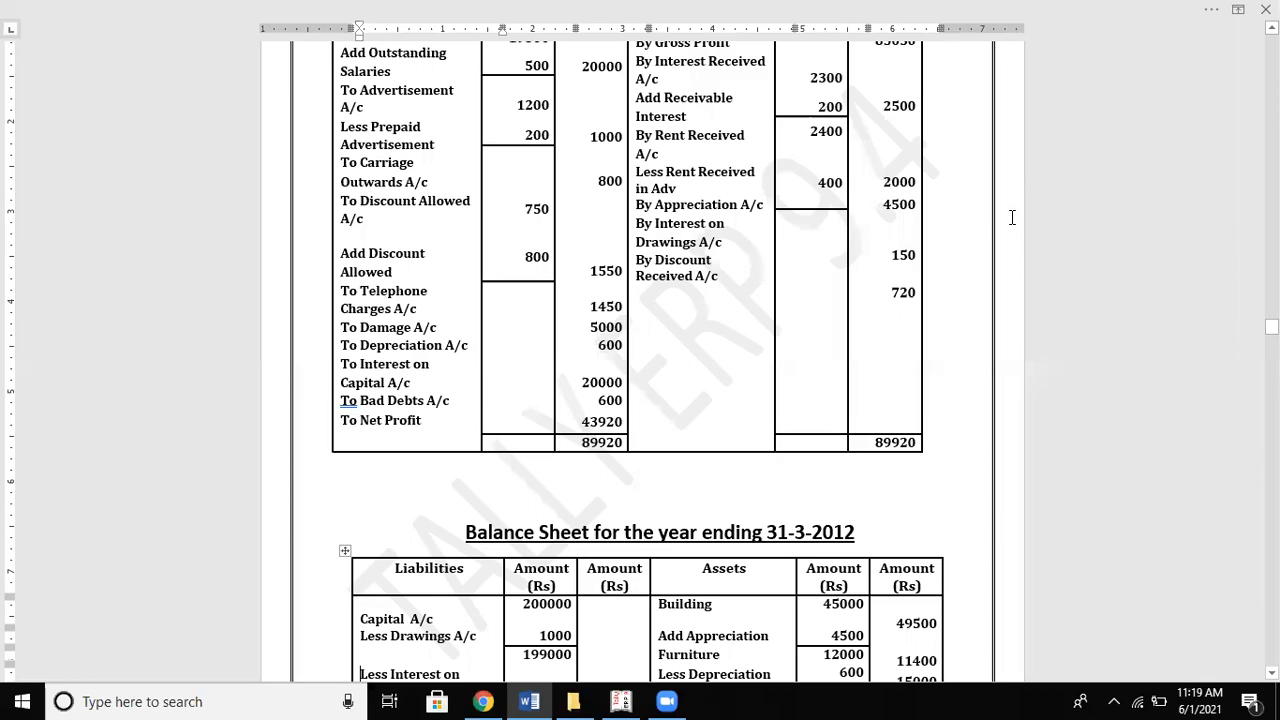
{"action": "key", "text": "alt+Tab"}
{"action": "key", "text": "Down"}
{"action": "key", "text": "Down"}
{"action": "key", "text": "Down"}
{"action": "key", "text": "Down"}
{"action": "key", "text": "Down"}
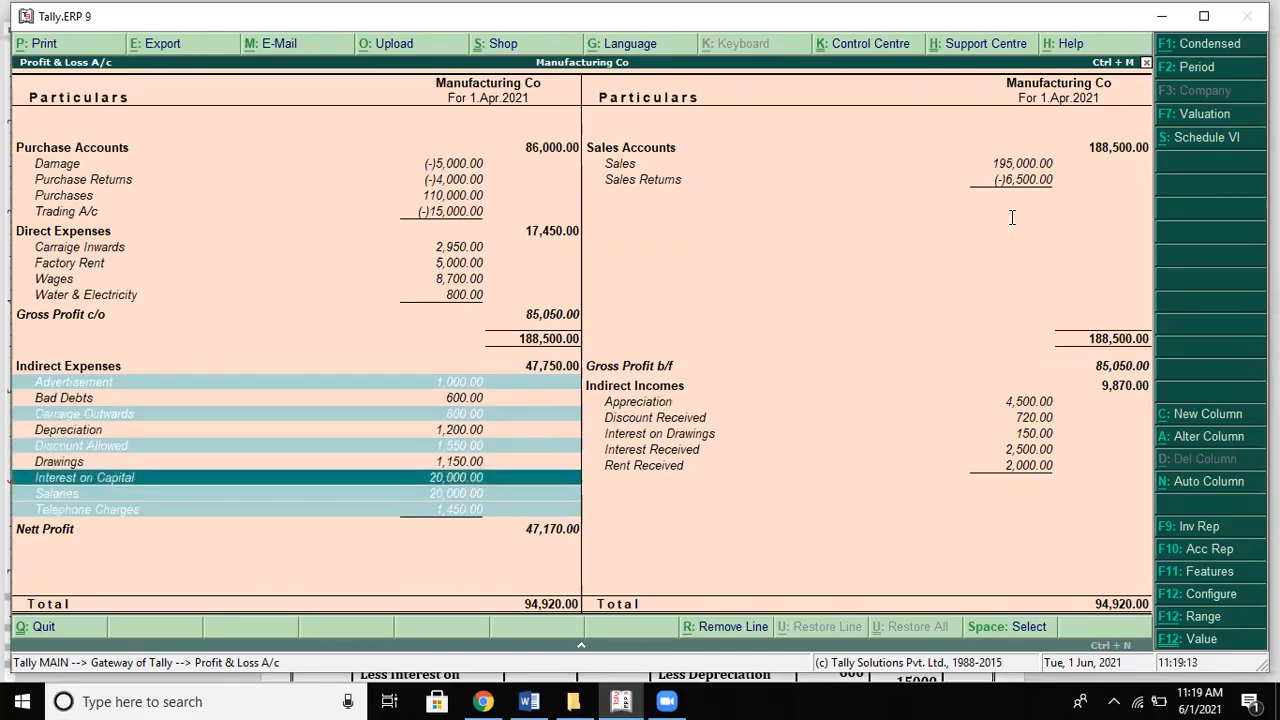
{"action": "key", "text": "alt+Tab"}
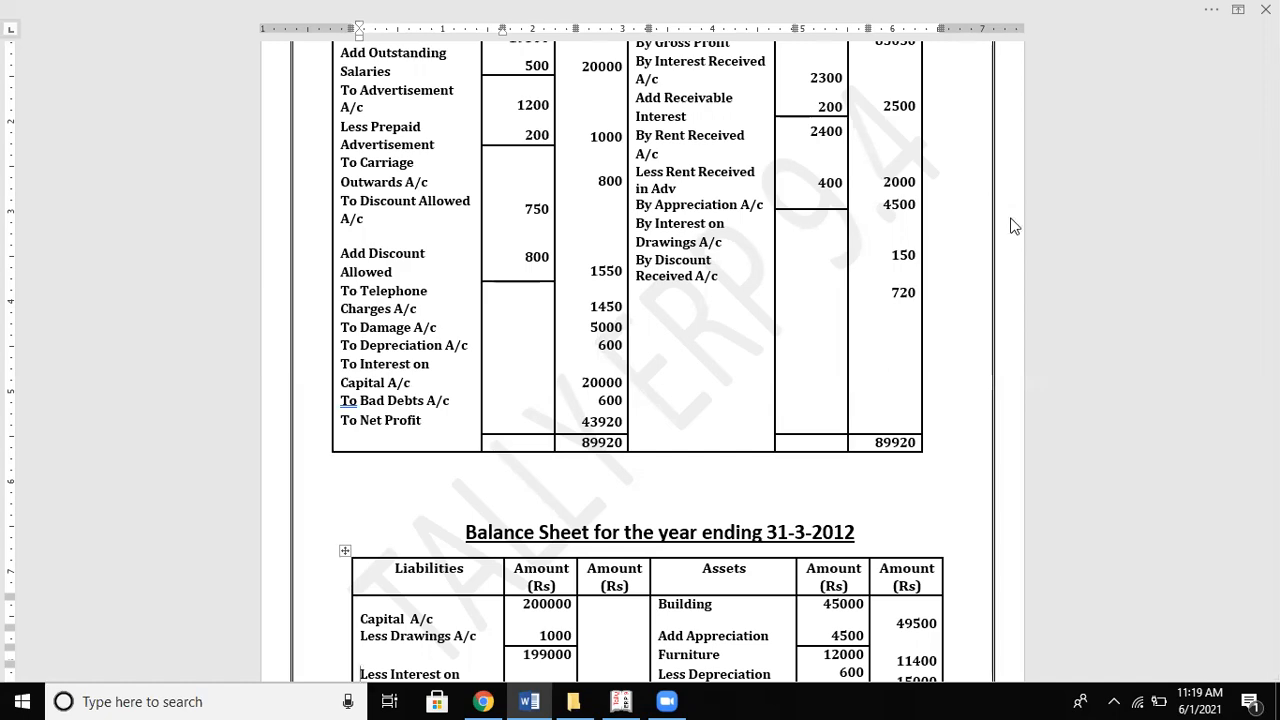
{"action": "key", "text": "alt+Tab"}
{"action": "key", "text": "Up"}
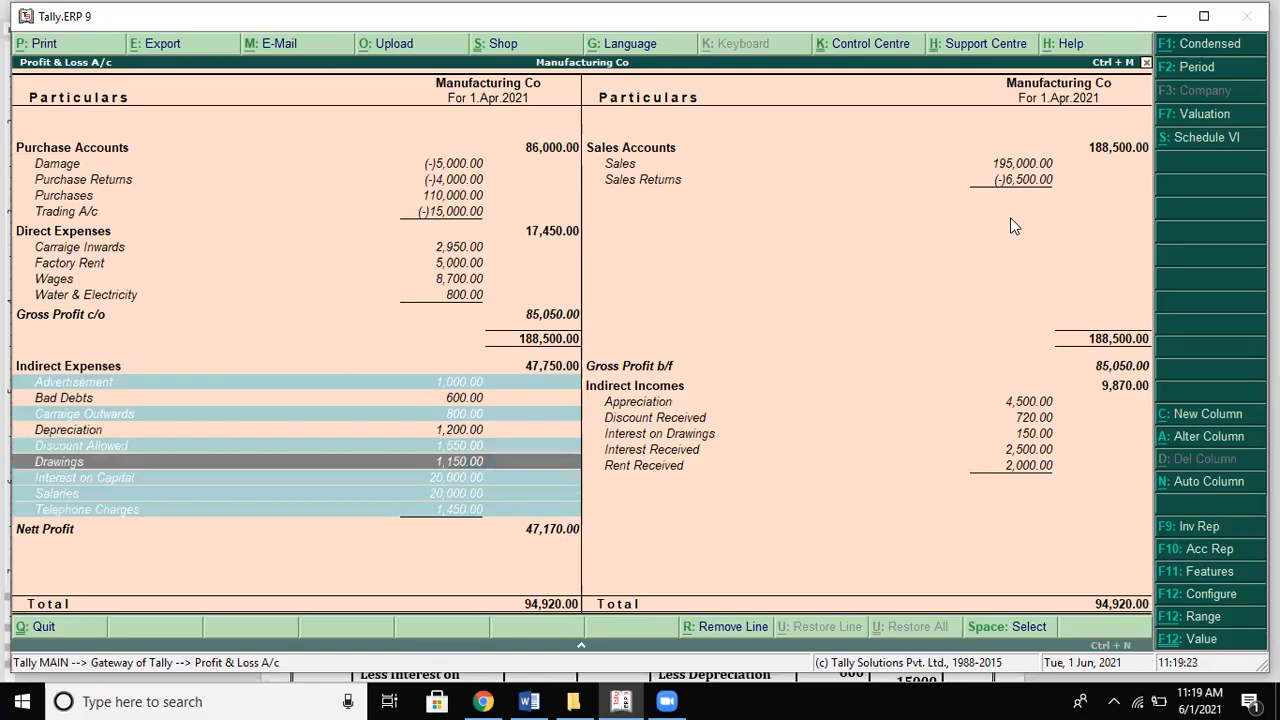
{"action": "key", "text": "Return"}
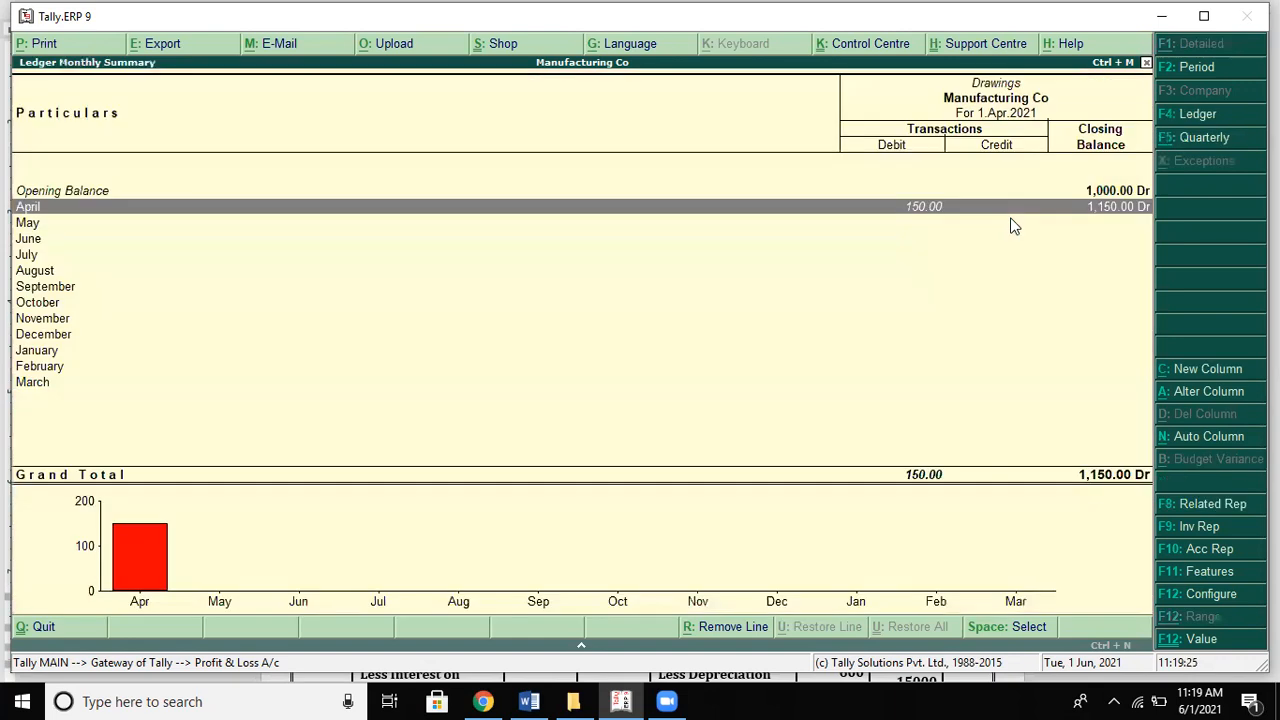
Step: Open April journal voucher 9 and change its 150 debit ledger to Interest on Drawings
{"action": "key", "text": "Return"}
{"action": "key", "text": "Return"}
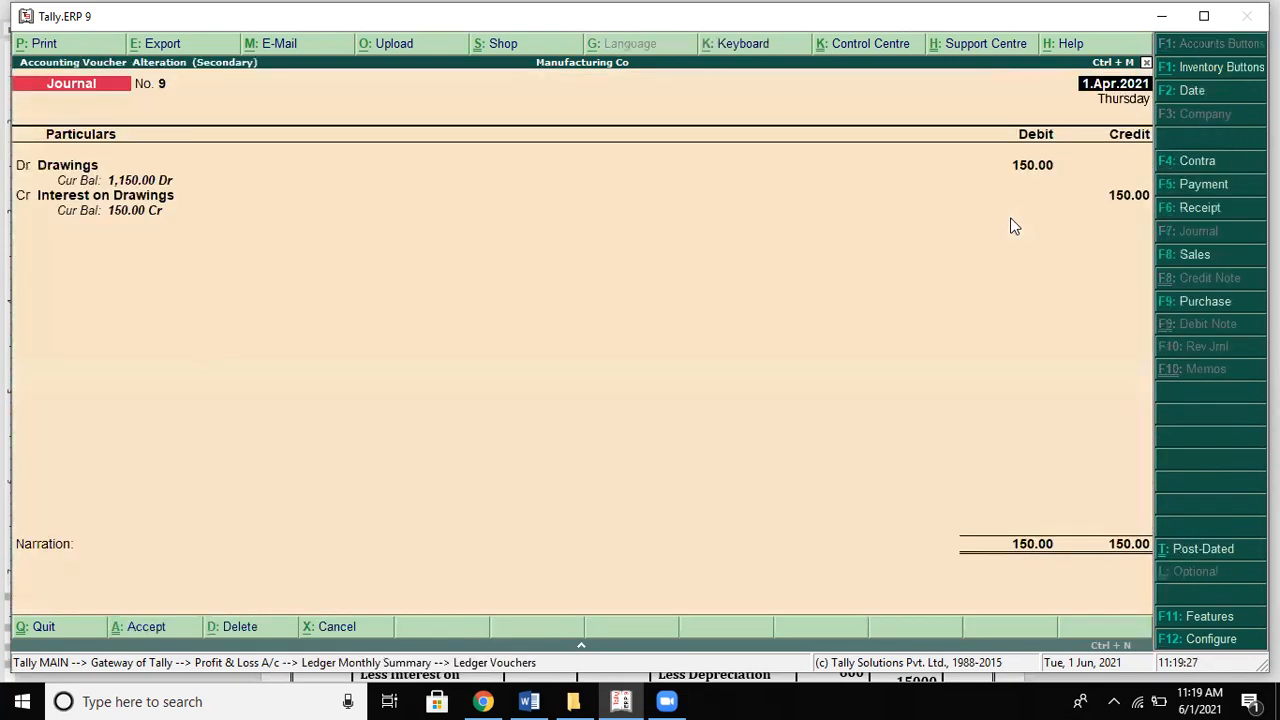
{"action": "key", "text": "Return"}
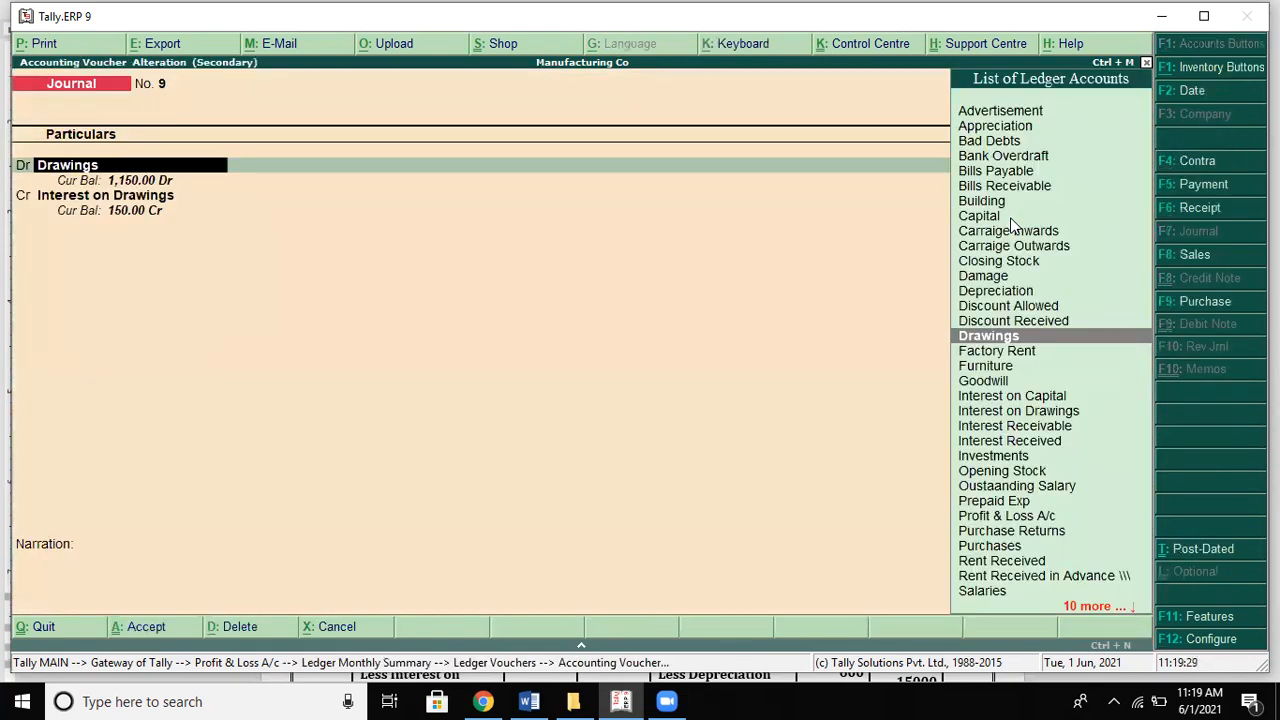
{"action": "type", "text": "In"}
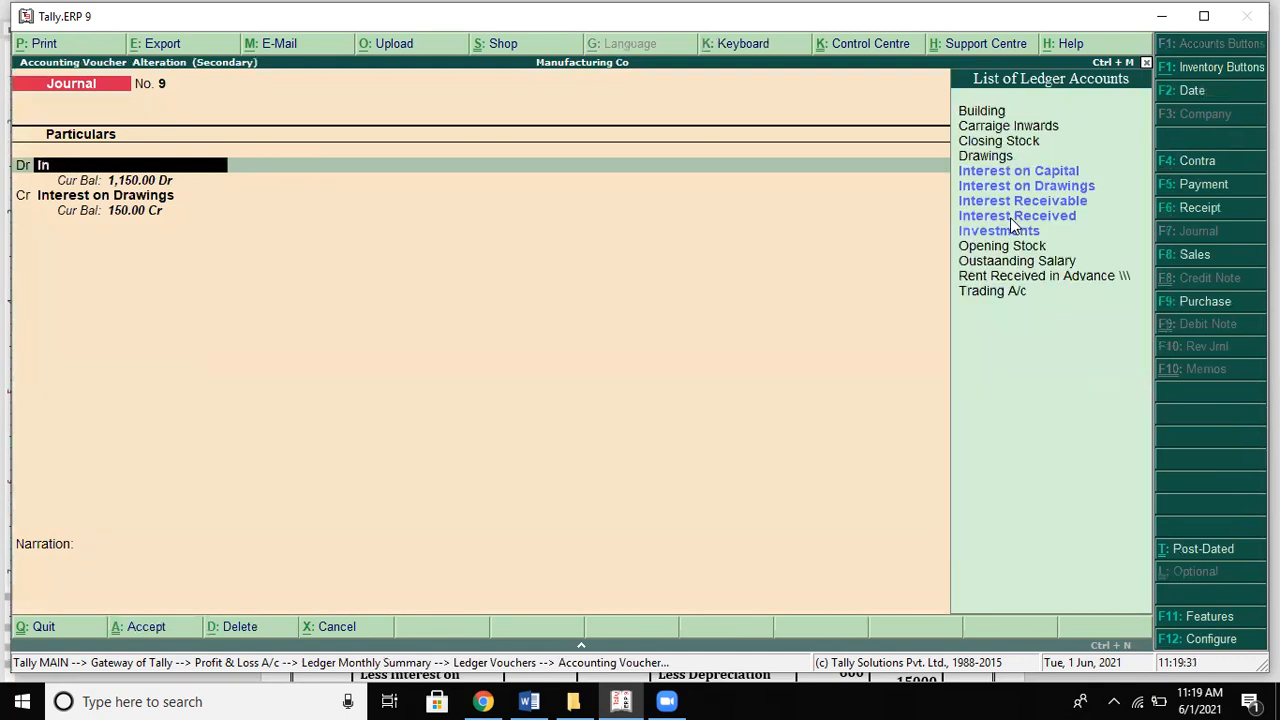
{"action": "key", "text": "Return"}
{"action": "key", "text": "Up"}
{"action": "key", "text": "Up"}
{"action": "key", "text": "Up"}
{"action": "key", "text": "Up"}
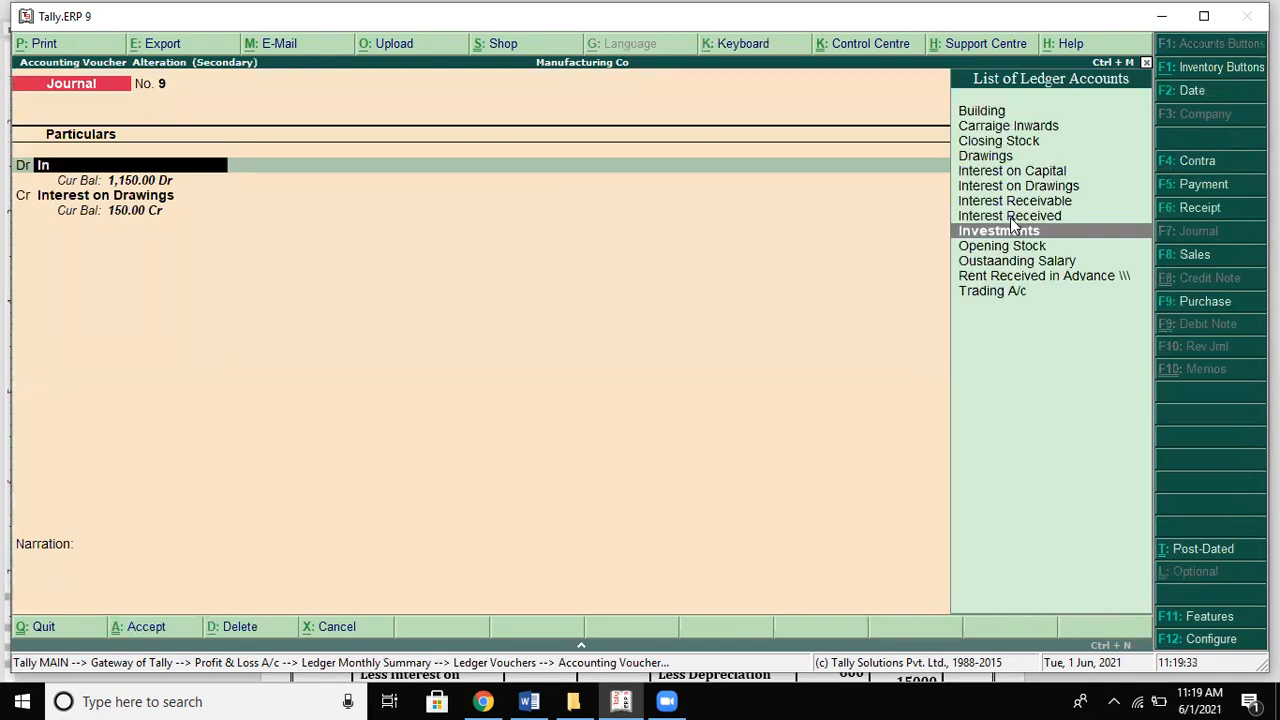
{"action": "key", "text": "Return"}
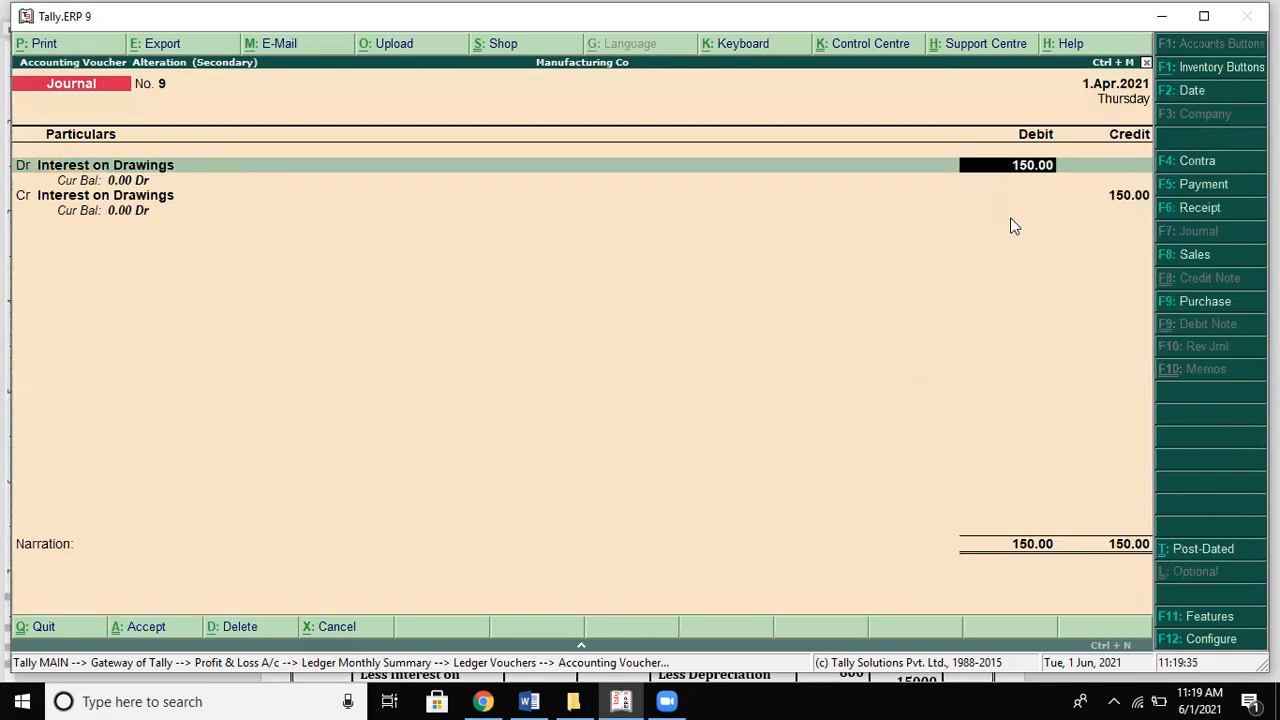
{"action": "key", "text": "Return"}
{"action": "key", "text": "Return"}
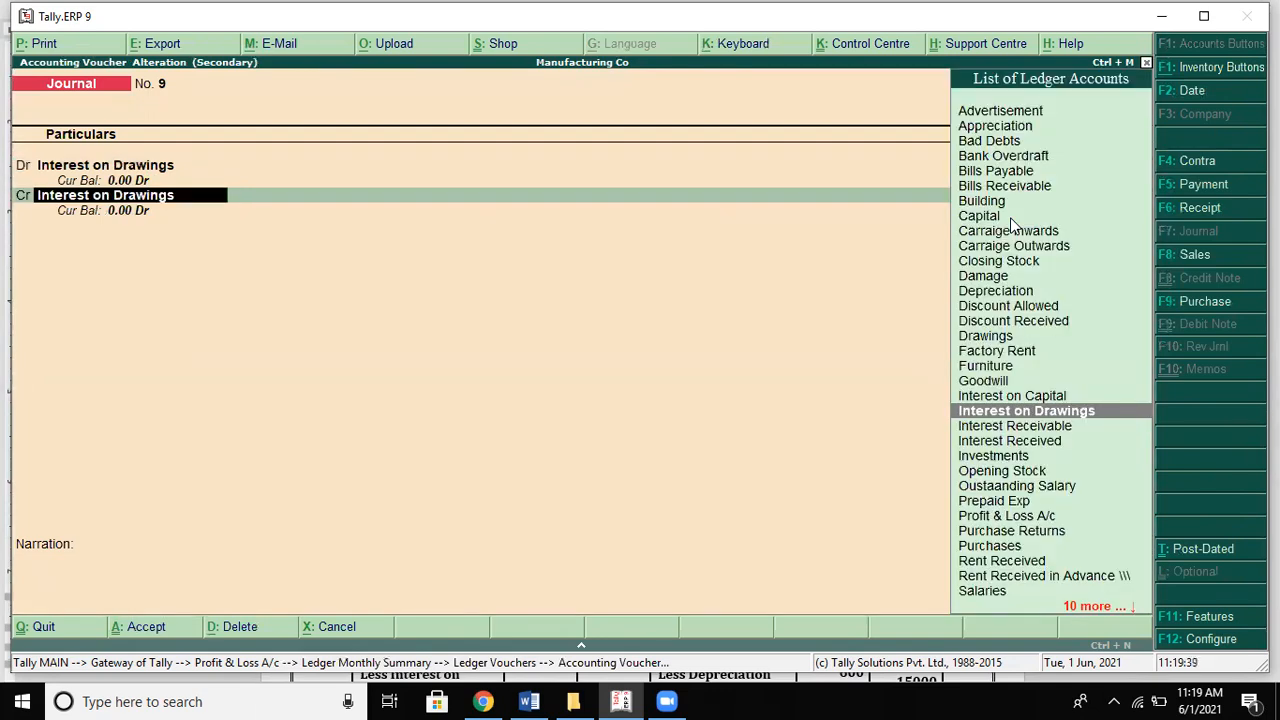
Step: Set Drawings as the 150 credit ledger and accept the voucher, leaving Drawings at 850 Dr
{"action": "type", "text": "D"}
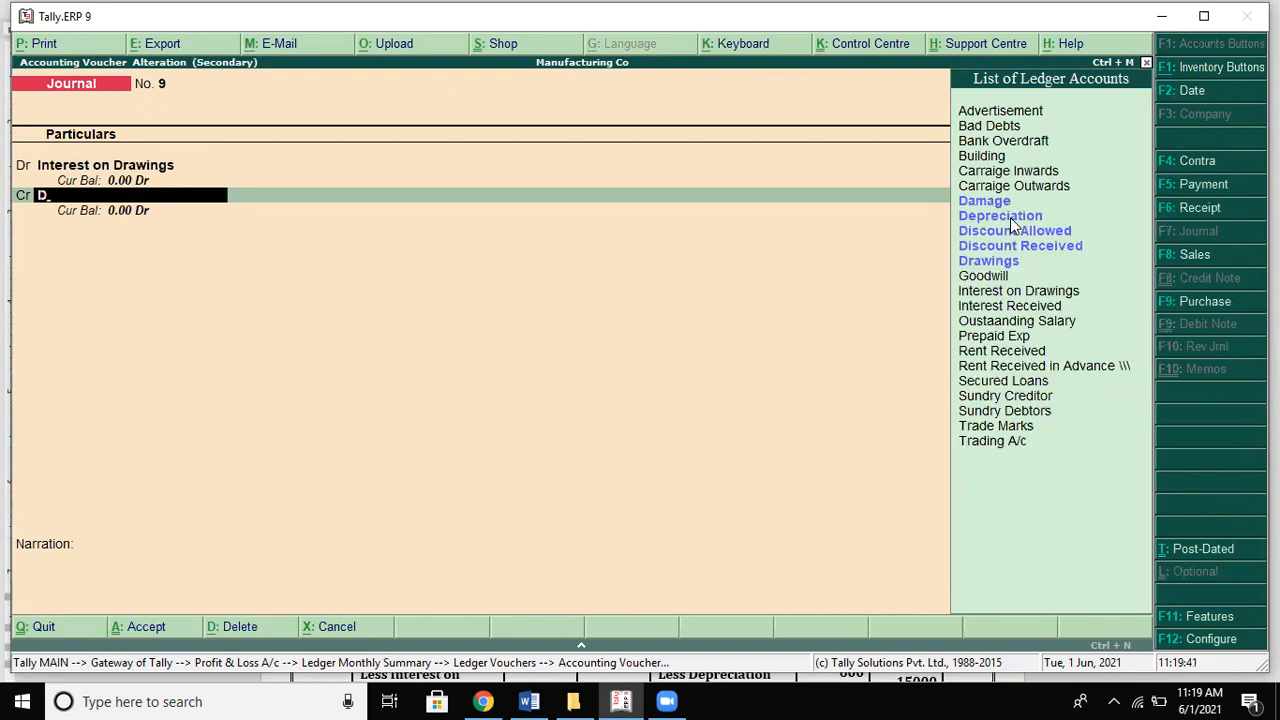
{"action": "key", "text": "Down"}
{"action": "key", "text": "Down"}
{"action": "key", "text": "Down"}
{"action": "key", "text": "Down"}
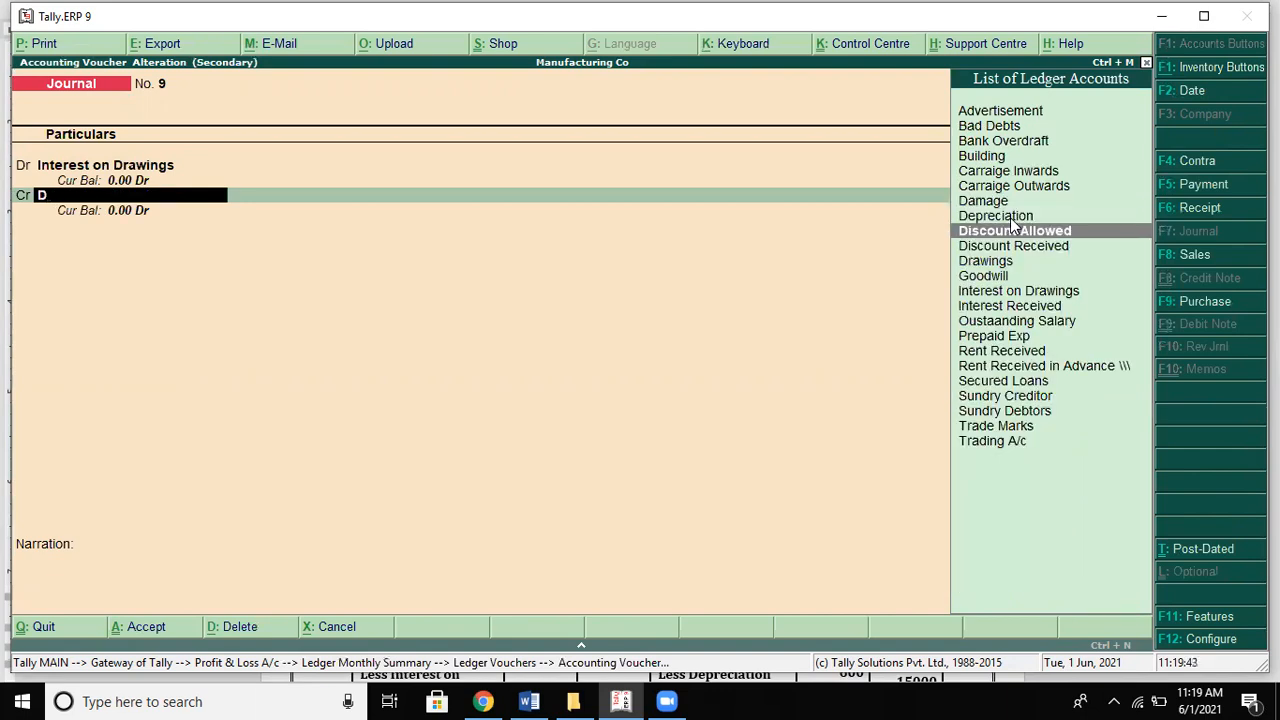
{"action": "key", "text": "Return"}
{"action": "key", "text": "Return"}
{"action": "key", "text": "Return"}
{"action": "key", "text": "Return"}
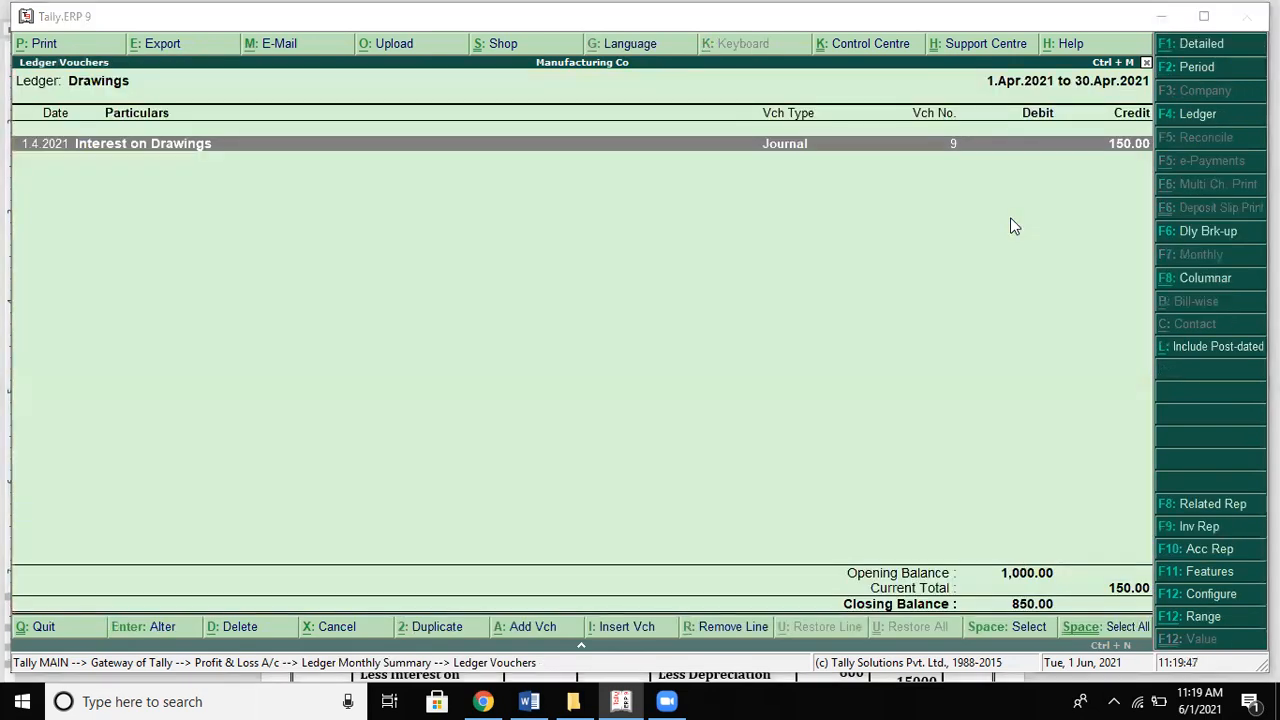
{"action": "key", "text": "alt+Tab"}
{"action": "key", "text": "alt+Tab"}
{"action": "key", "text": "Escape"}
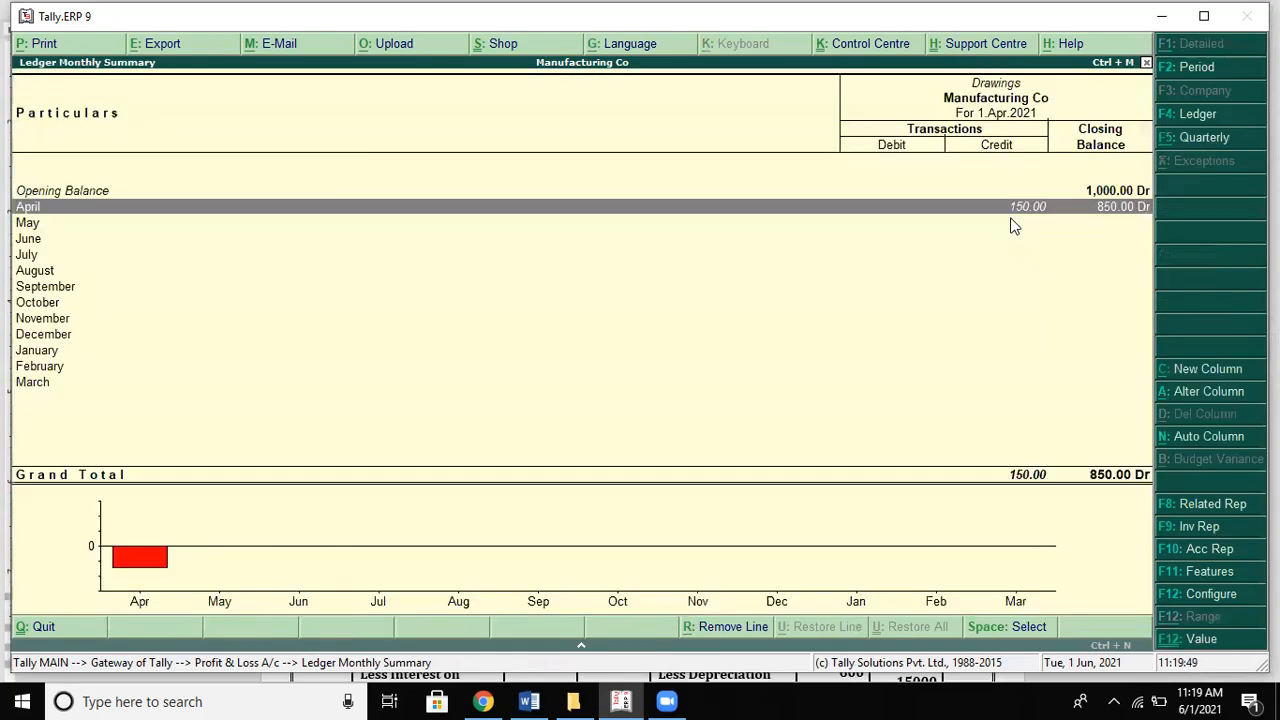
{"action": "key", "text": "Escape"}
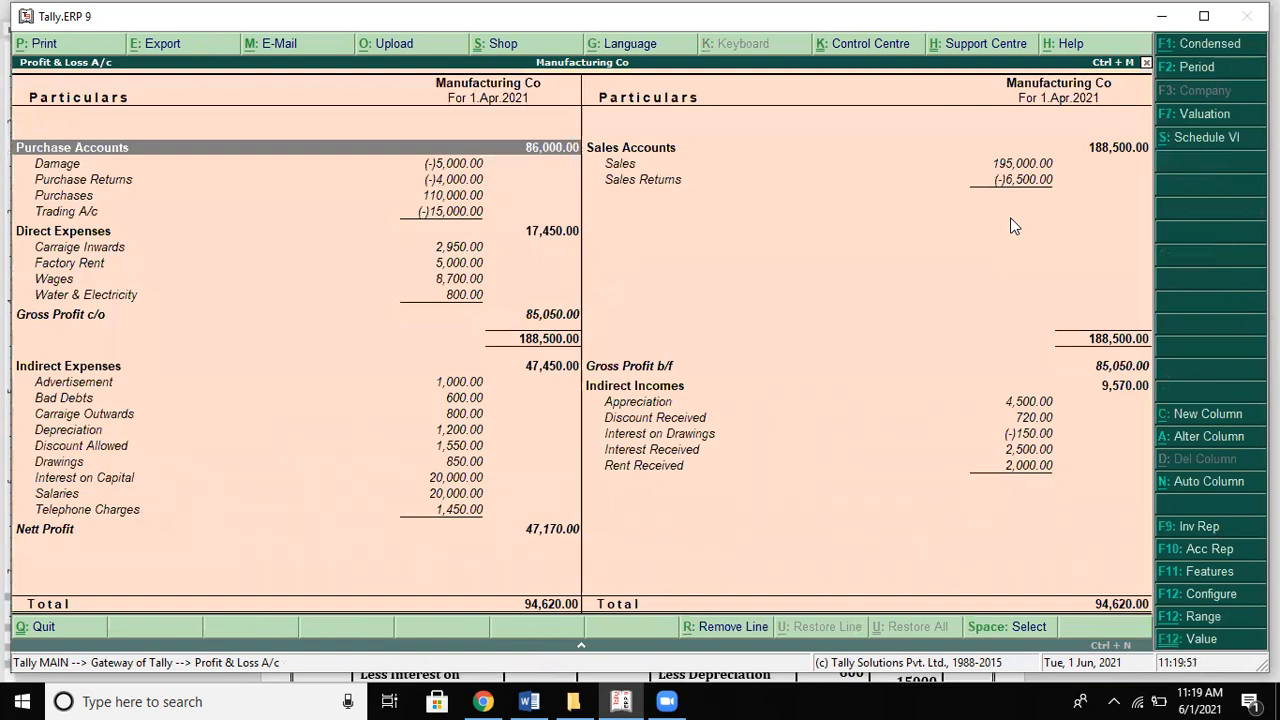
Step: Find Depreciation at 1,200 (solution 600) and open its April vouchers, journals 5 and 6
{"action": "key", "text": "Down"}
{"action": "key", "text": "Down"}
{"action": "key", "text": "Down"}
{"action": "key", "text": "Down"}
{"action": "key", "text": "Down"}
{"action": "key", "text": "Down"}
{"action": "key", "text": "Down"}
{"action": "key", "text": "Down"}
{"action": "key", "text": "Down"}
{"action": "key", "text": "Down"}
{"action": "key", "text": "Down"}
{"action": "key", "text": "Down"}
{"action": "key", "text": "Down"}
{"action": "key", "text": "Right"}
{"action": "key", "text": "Down"}
{"action": "key", "text": "Down"}
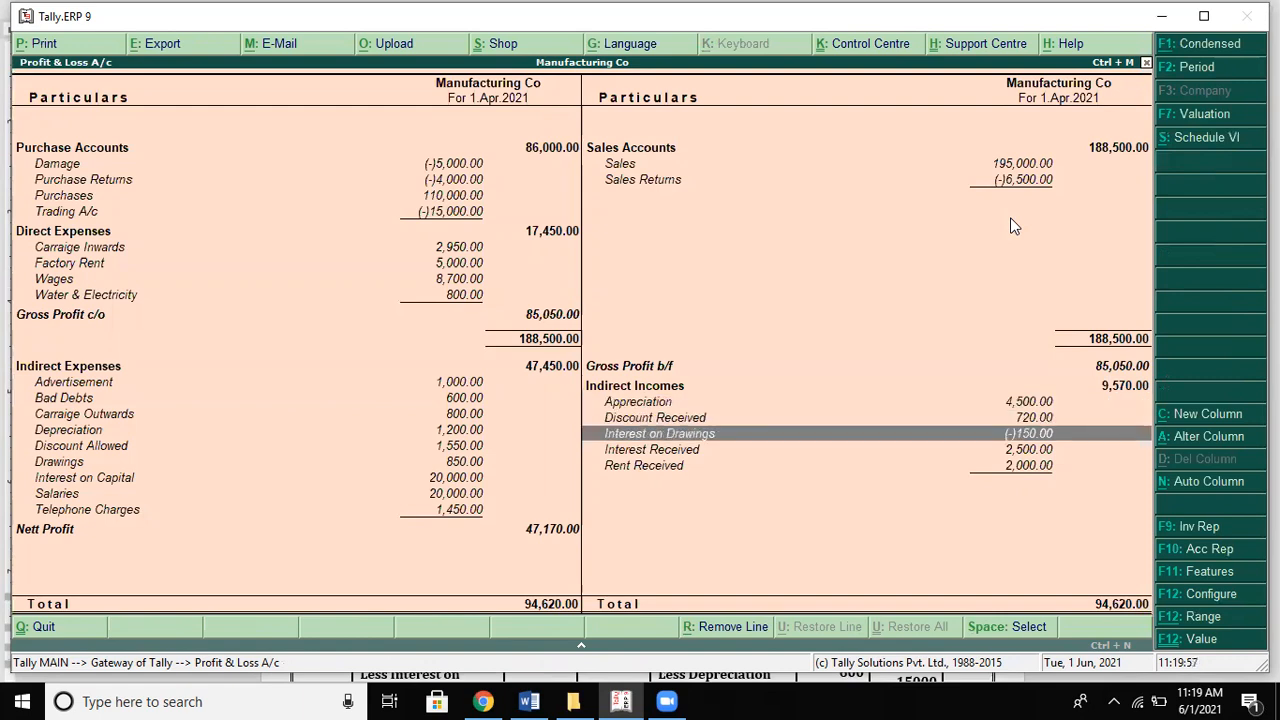
{"action": "key", "text": "Up"}
{"action": "key", "text": "Left"}
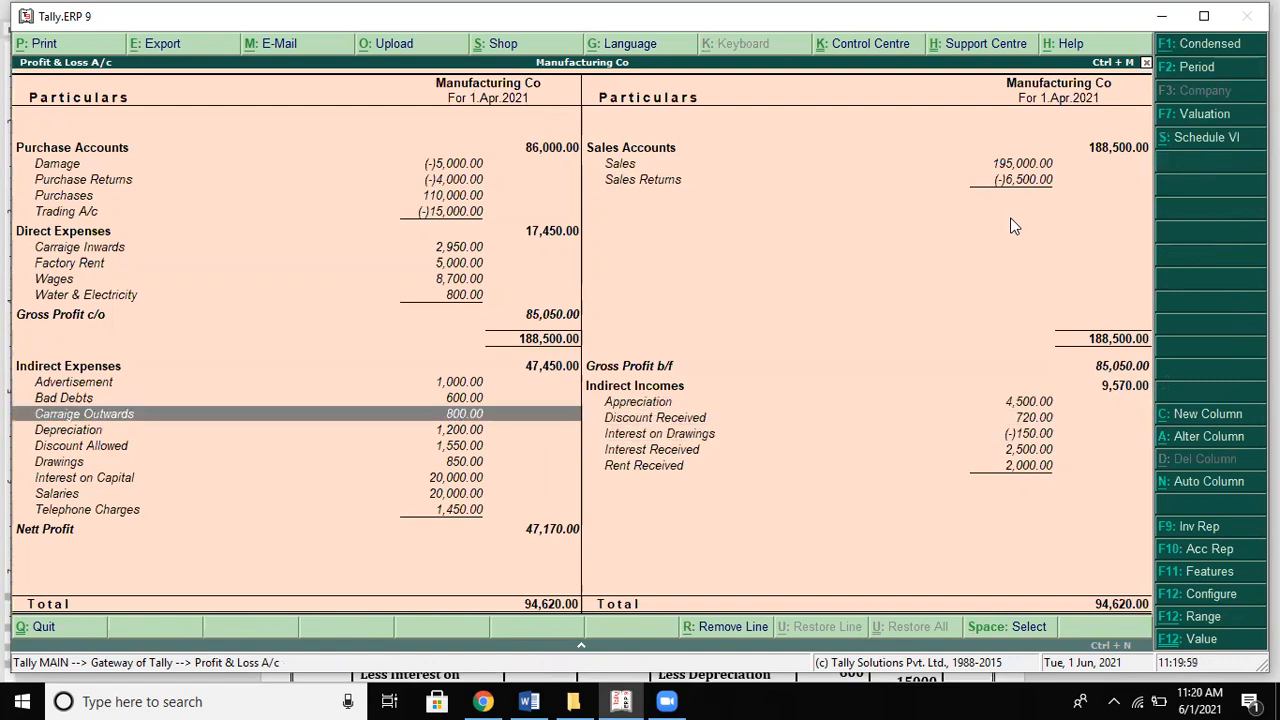
{"action": "key", "text": "alt+Tab"}
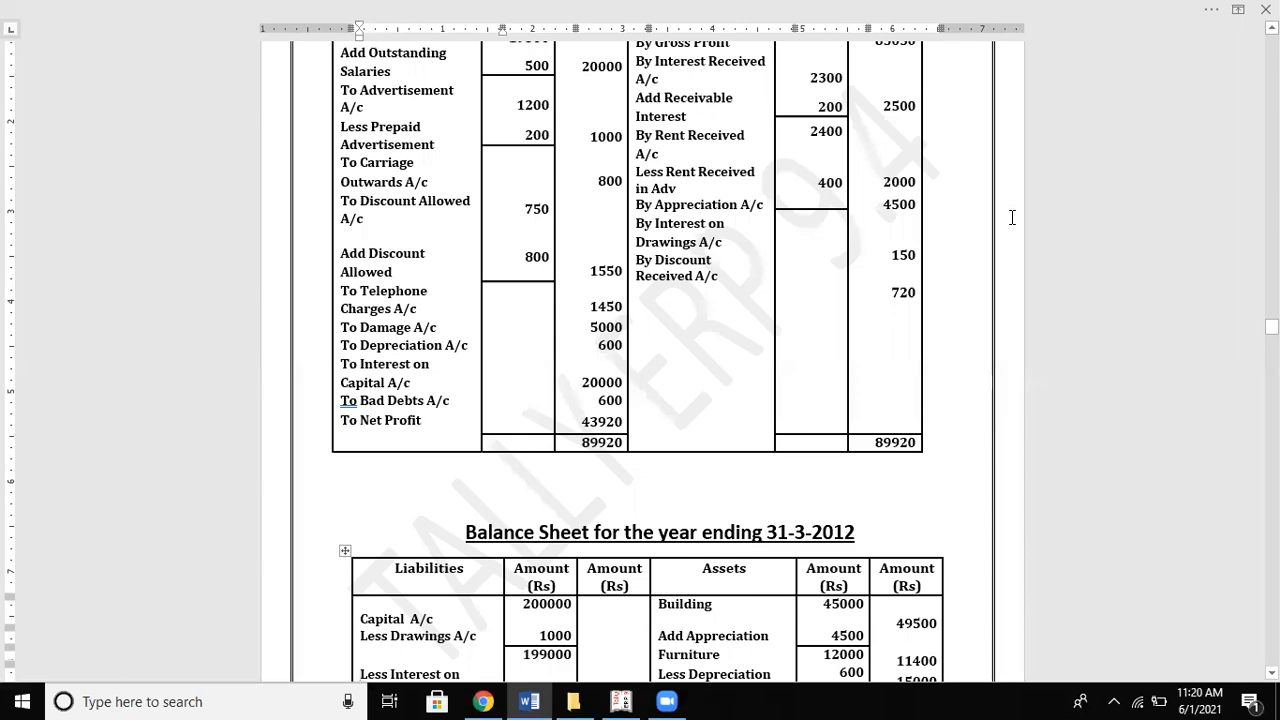
{"action": "key", "text": "alt+Tab"}
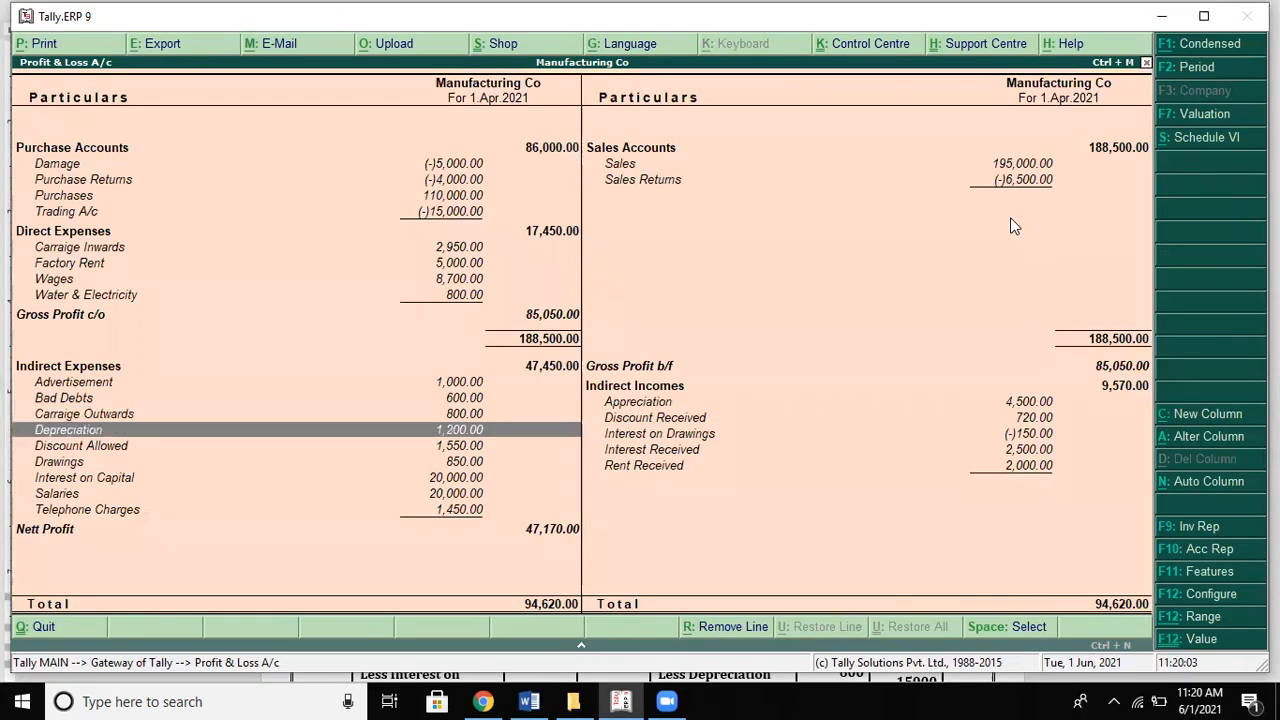
{"action": "key", "text": "Up"}
{"action": "key", "text": "Up"}
{"action": "key", "text": "Up"}
{"action": "key", "text": "Down"}
{"action": "key", "text": "Down"}
{"action": "key", "text": "Down"}
{"action": "key", "text": "Return"}
{"action": "key", "text": "Return"}
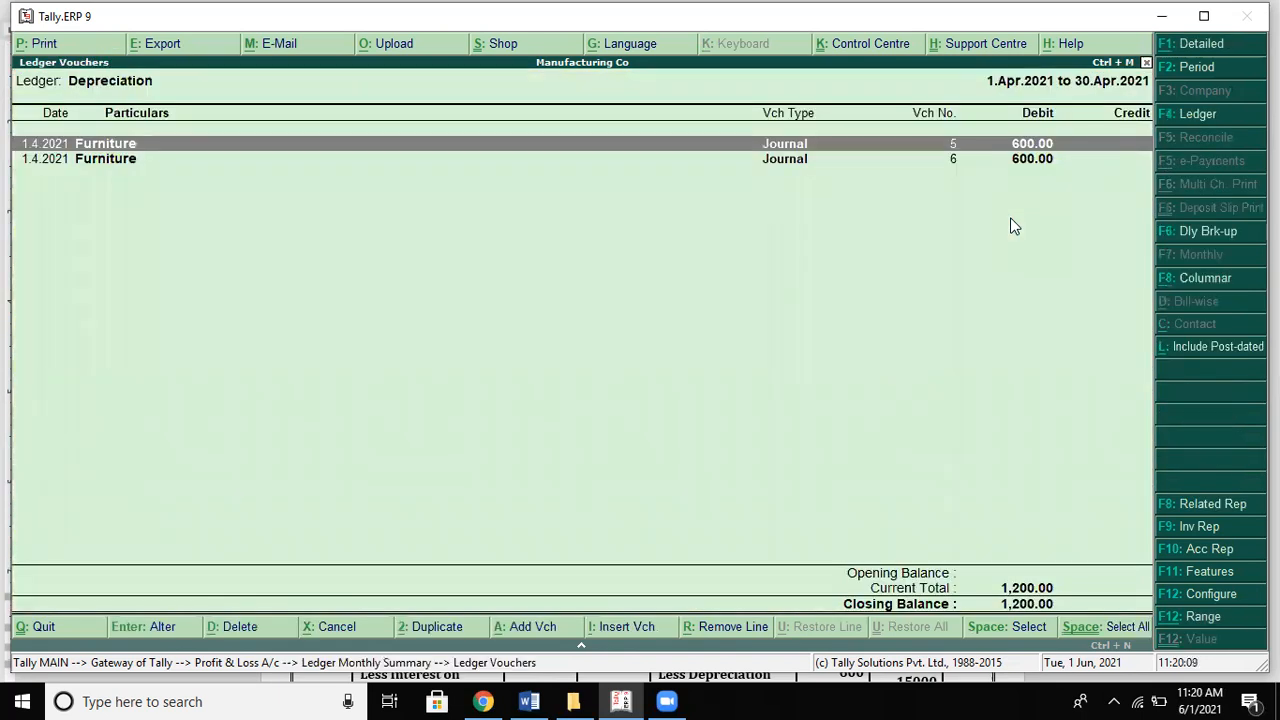
Step: Delete the duplicate 600 Depreciation journal, leaving Depreciation 600 and net profit 47,770
{"action": "key", "text": "Return"}
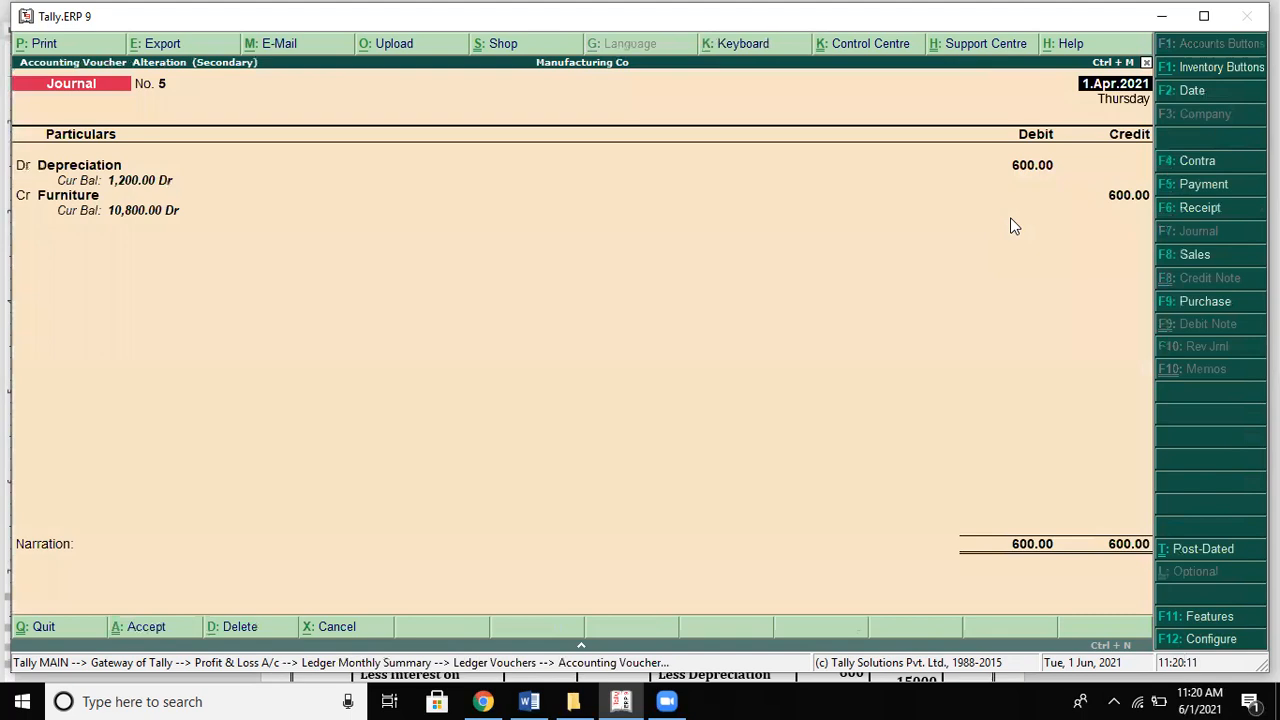
{"action": "key", "text": "alt+d"}
{"action": "key", "text": "y"}
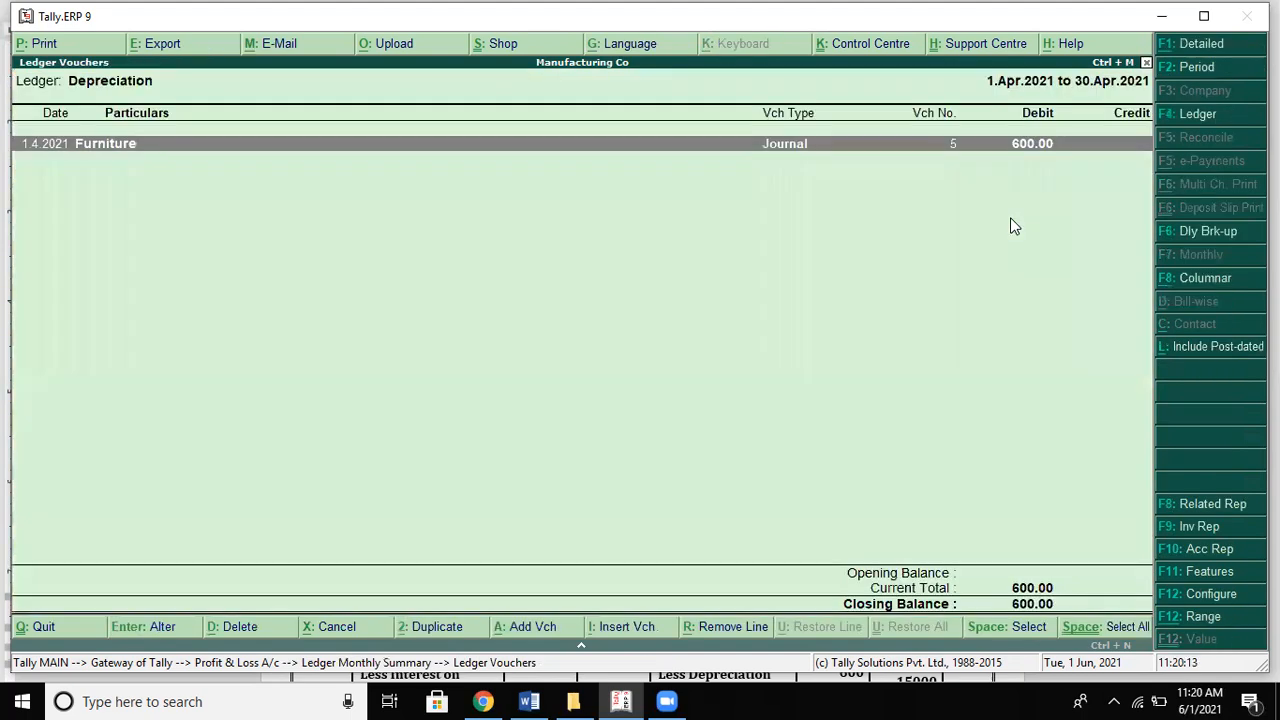
{"action": "key", "text": "Escape"}
{"action": "key", "text": "Escape"}
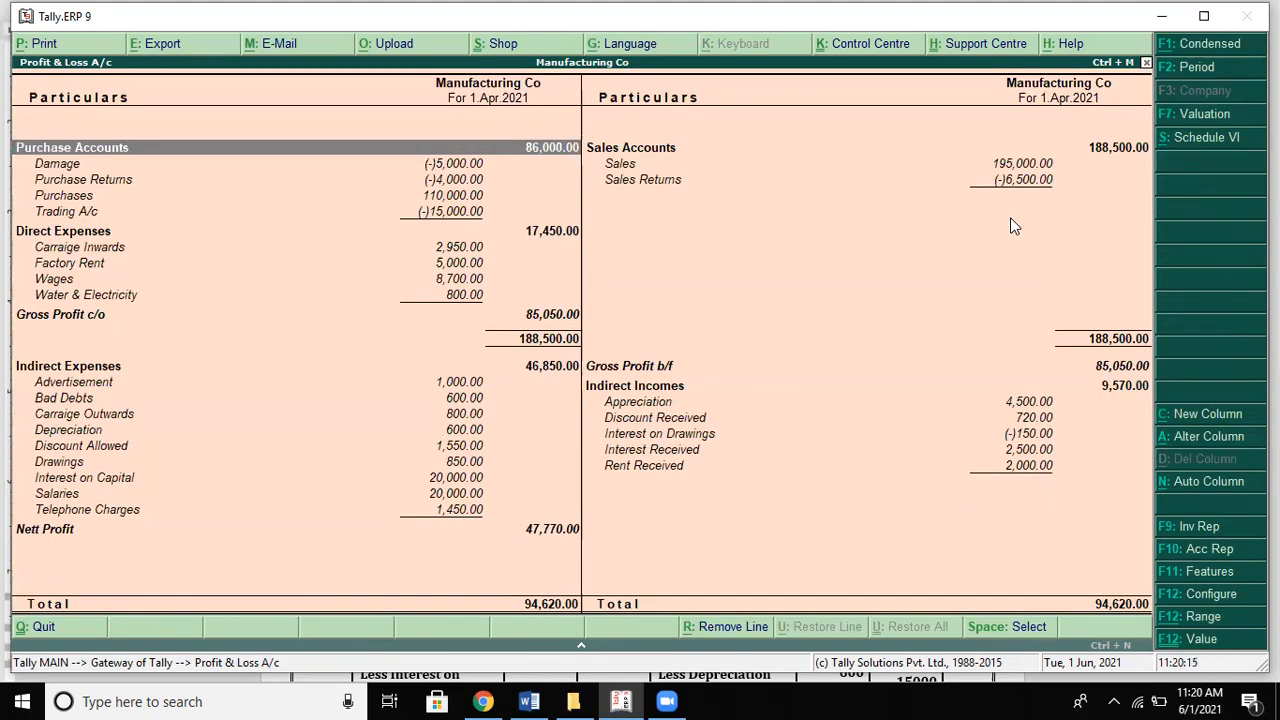
Step: Check the Depreciation, Drawings and Interest on Capital expense lines against the solution's P&L
{"action": "key", "text": "Down"}
{"action": "key", "text": "Down"}
{"action": "key", "text": "Down"}
{"action": "key", "text": "Down"}
{"action": "key", "text": "Down"}
{"action": "key", "text": "Down"}
{"action": "key", "text": "Down"}
{"action": "key", "text": "Down"}
{"action": "key", "text": "Down"}
{"action": "key", "text": "Down"}
{"action": "key", "text": "Down"}
{"action": "key", "text": "Down"}
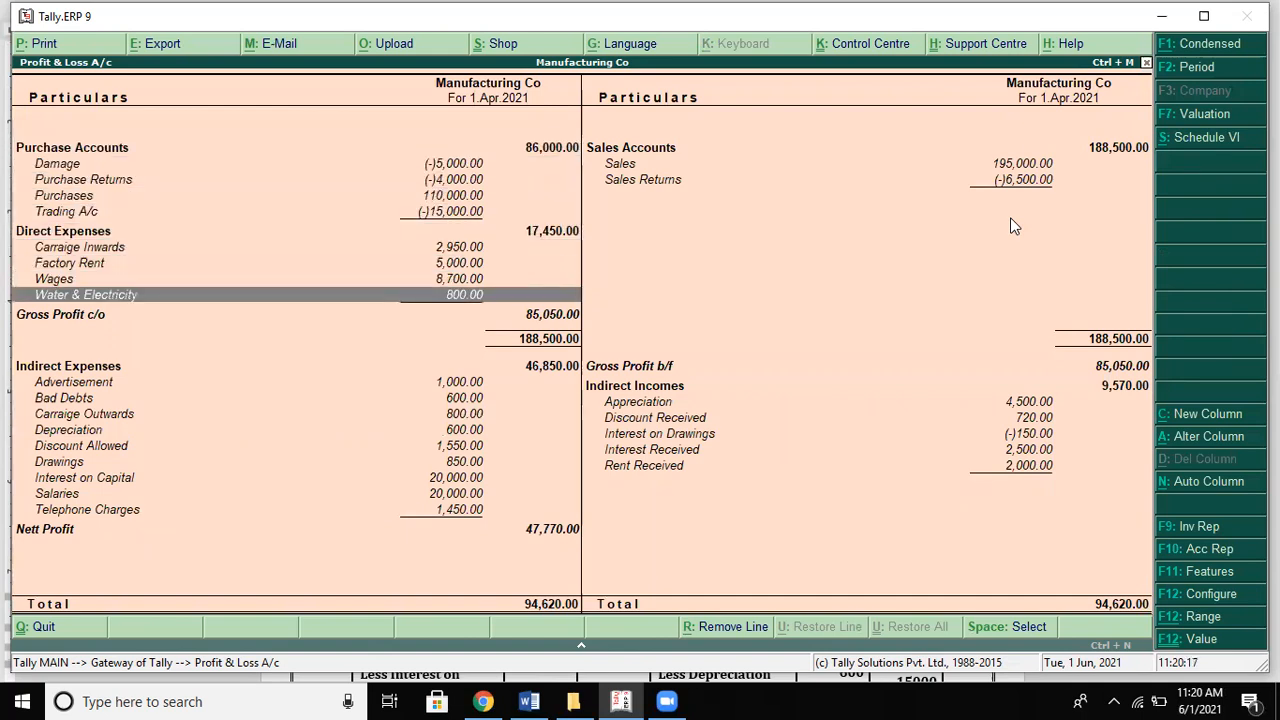
{"action": "key", "text": "Down"}
{"action": "key", "text": "Down"}
{"action": "key", "text": "Down"}
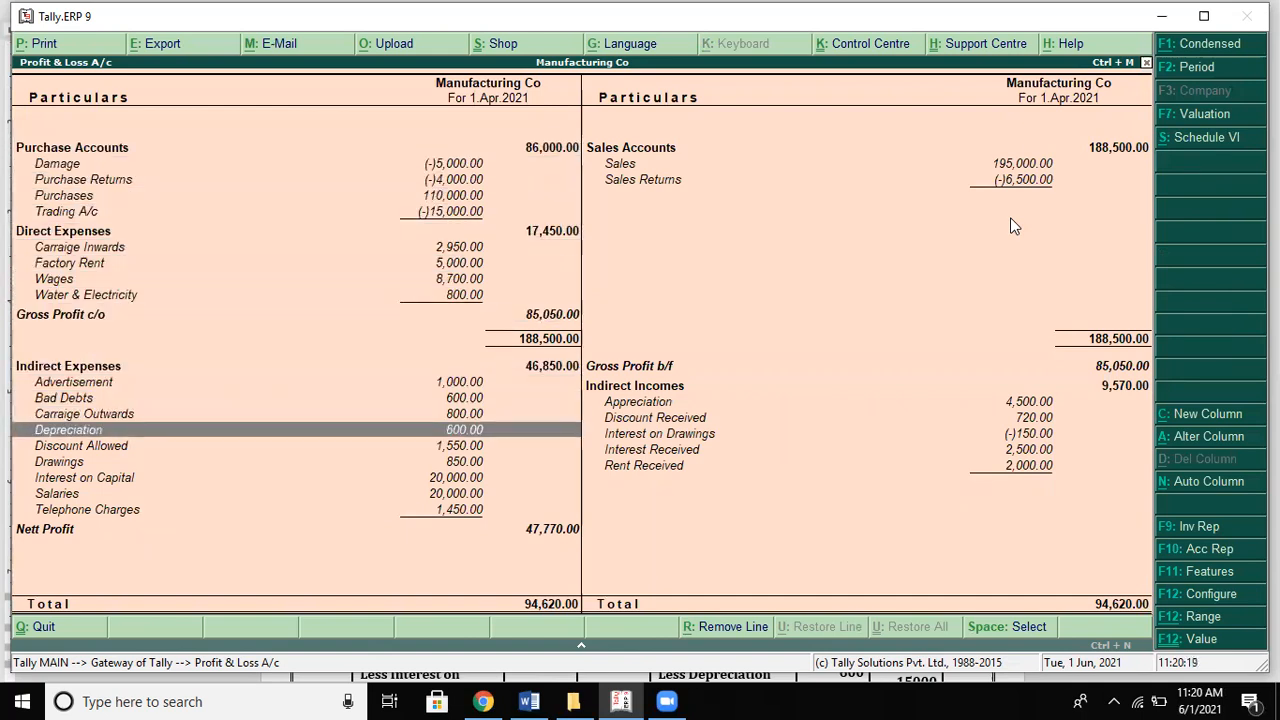
{"action": "key", "text": "Down"}
{"action": "key", "text": "Down"}
{"action": "key", "text": "Down"}
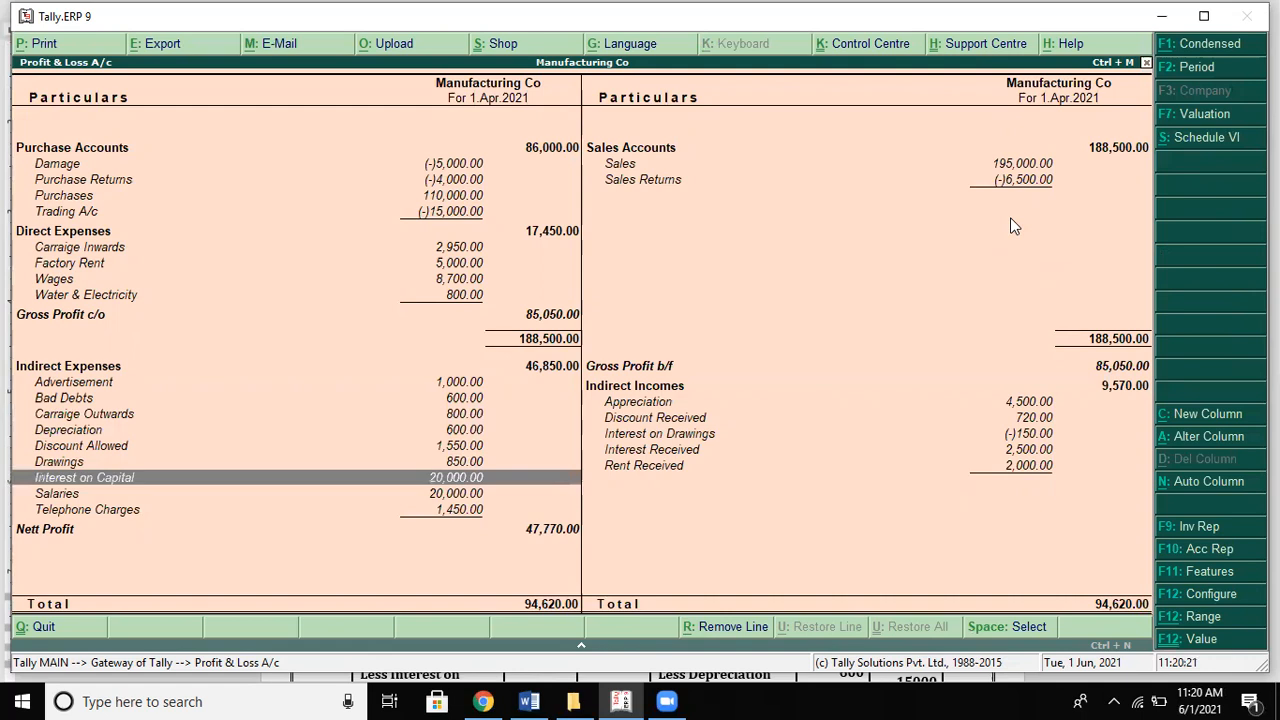
{"action": "key", "text": "Down"}
{"action": "key", "text": "Down"}
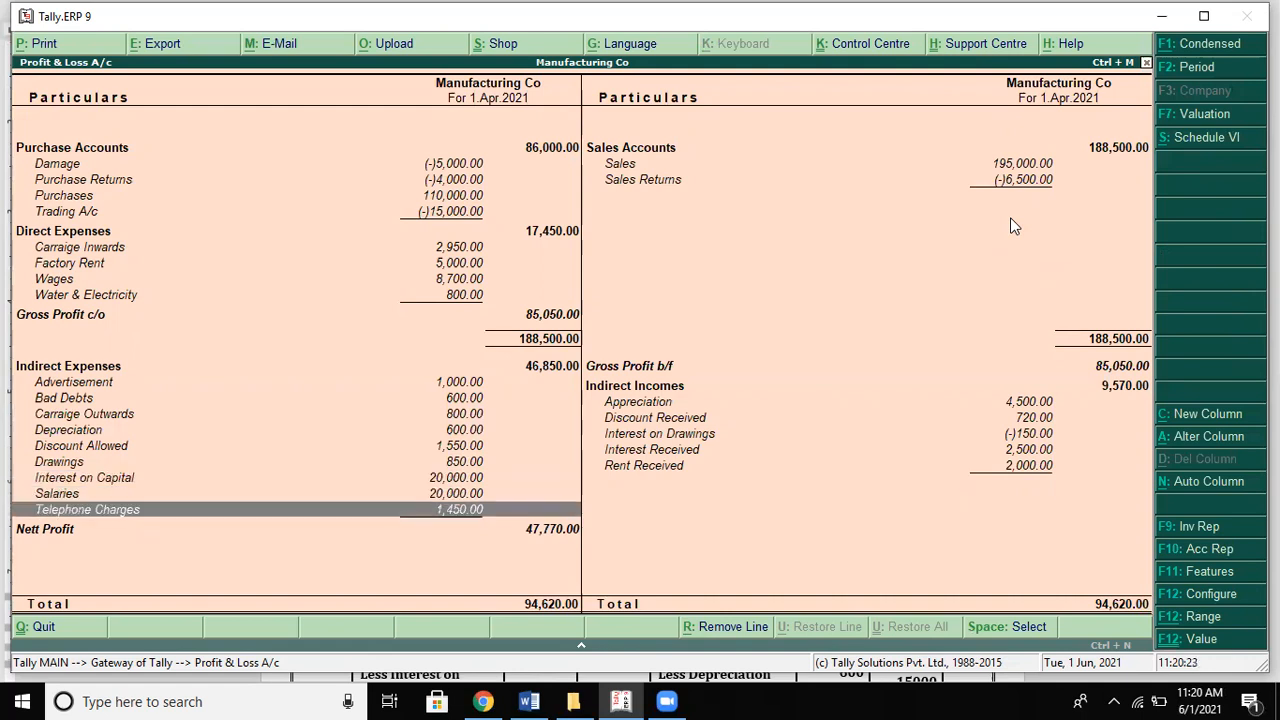
{"action": "key", "text": "Right"}
{"action": "key", "text": "alt+Tab"}
{"action": "key", "text": "Up"}
{"action": "key", "text": "Up"}
{"action": "key", "text": "Up"}
{"action": "key", "text": "Up"}
{"action": "key", "text": "Up"}
{"action": "key", "text": "Up"}
{"action": "key", "text": "Up"}
{"action": "key", "text": "Up"}
{"action": "key", "text": "Up"}
{"action": "key", "text": "Up"}
{"action": "key", "text": "Up"}
{"action": "key", "text": "Up"}
{"action": "key", "text": "Up"}
{"action": "key", "text": "Up"}
{"action": "key", "text": "Up"}
{"action": "key", "text": "Up"}
{"action": "key", "text": "Up"}
{"action": "key", "text": "Up"}
{"action": "key", "text": "Up"}
{"action": "key", "text": "Up"}
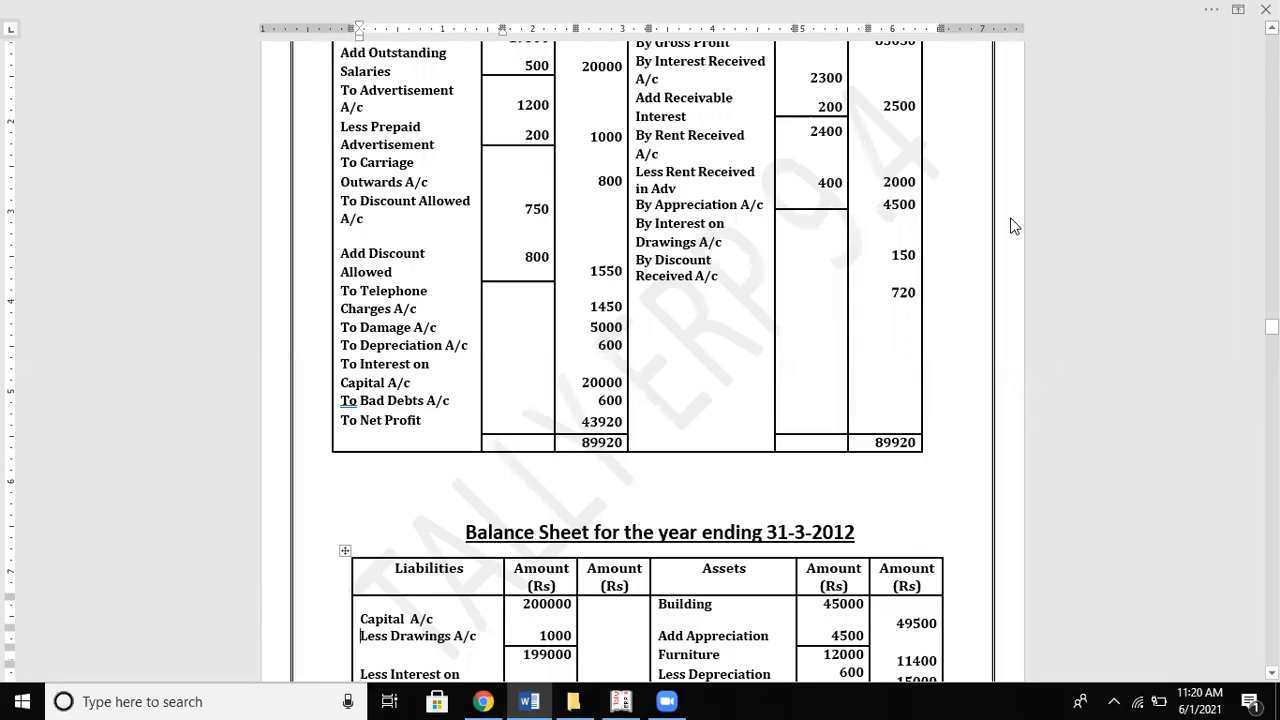
{"action": "key", "text": "Up"}
{"action": "key", "text": "Up"}
{"action": "key", "text": "Up"}
{"action": "key", "text": "Up"}
{"action": "key", "text": "Up"}
{"action": "key", "text": "Up"}
{"action": "key", "text": "Up"}
{"action": "key", "text": "Up"}
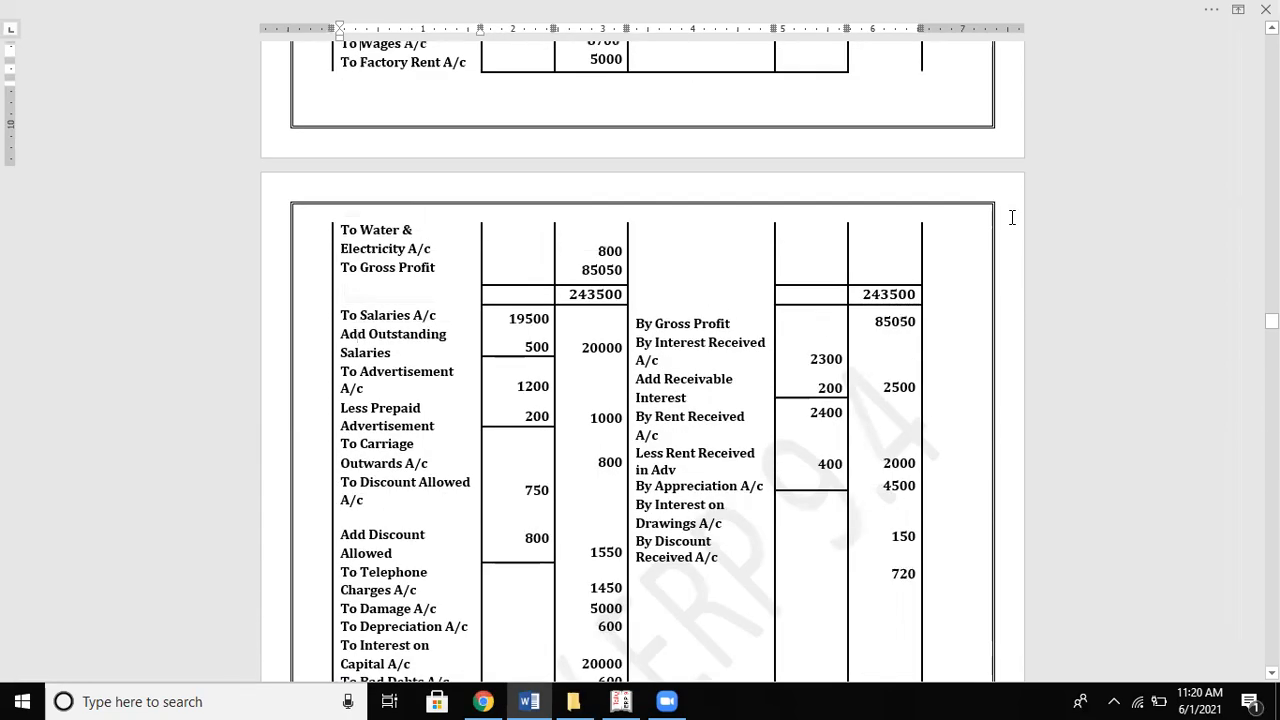
{"action": "key", "text": "alt+Tab"}
Step: Compare the Interest on Drawings and Appreciation income lines with the solution
{"action": "key", "text": "Up"}
{"action": "key", "text": "Up"}
{"action": "key", "text": "Up"}
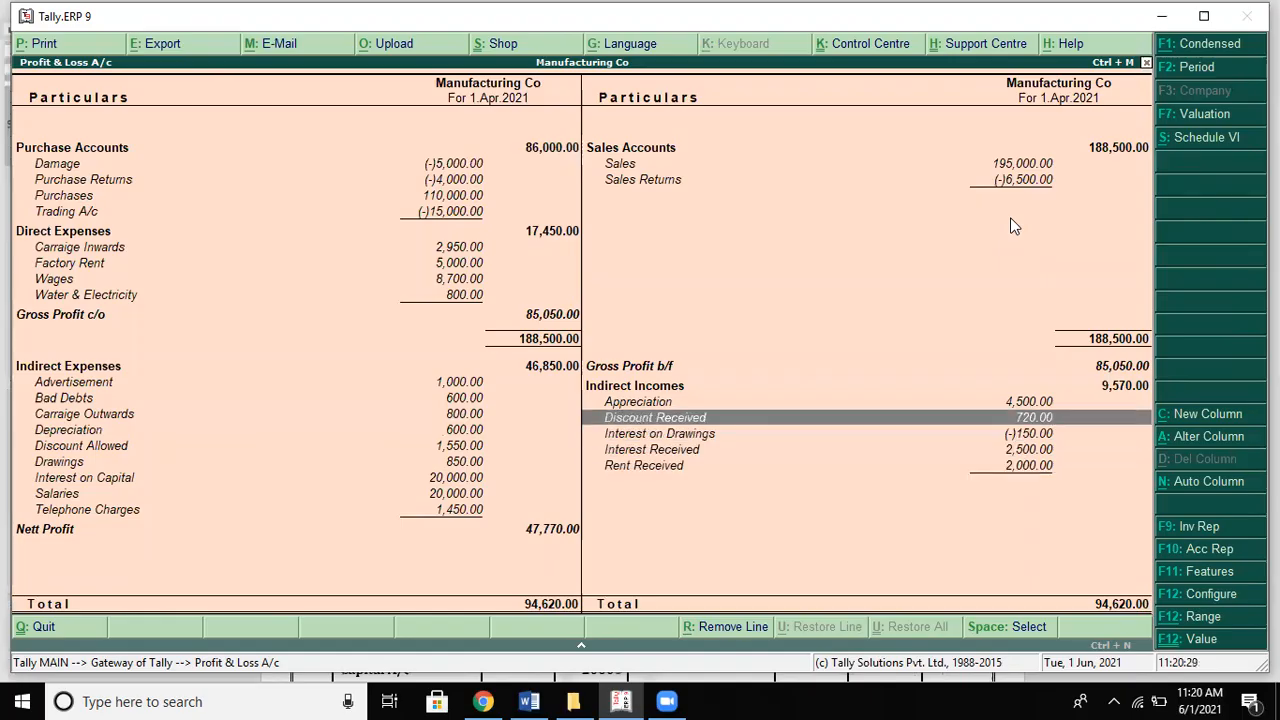
{"action": "key", "text": "Down"}
{"action": "key", "text": "Down"}
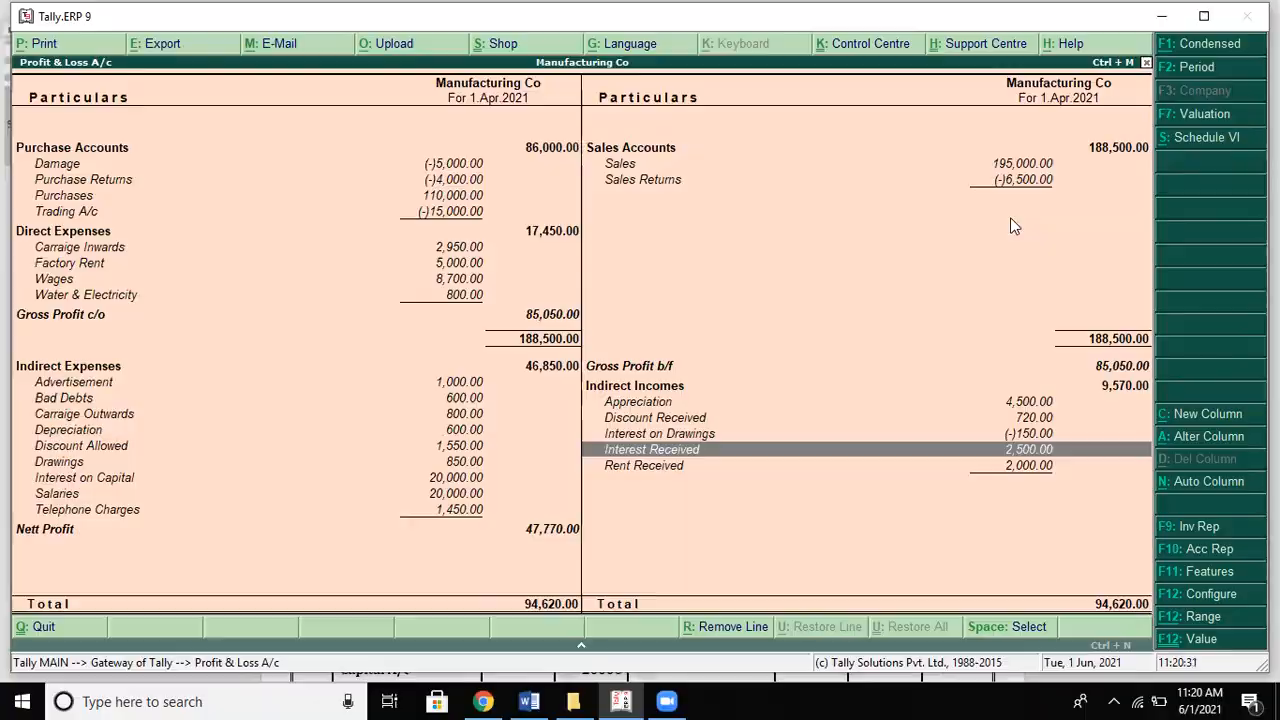
{"action": "key", "text": "alt+Tab"}
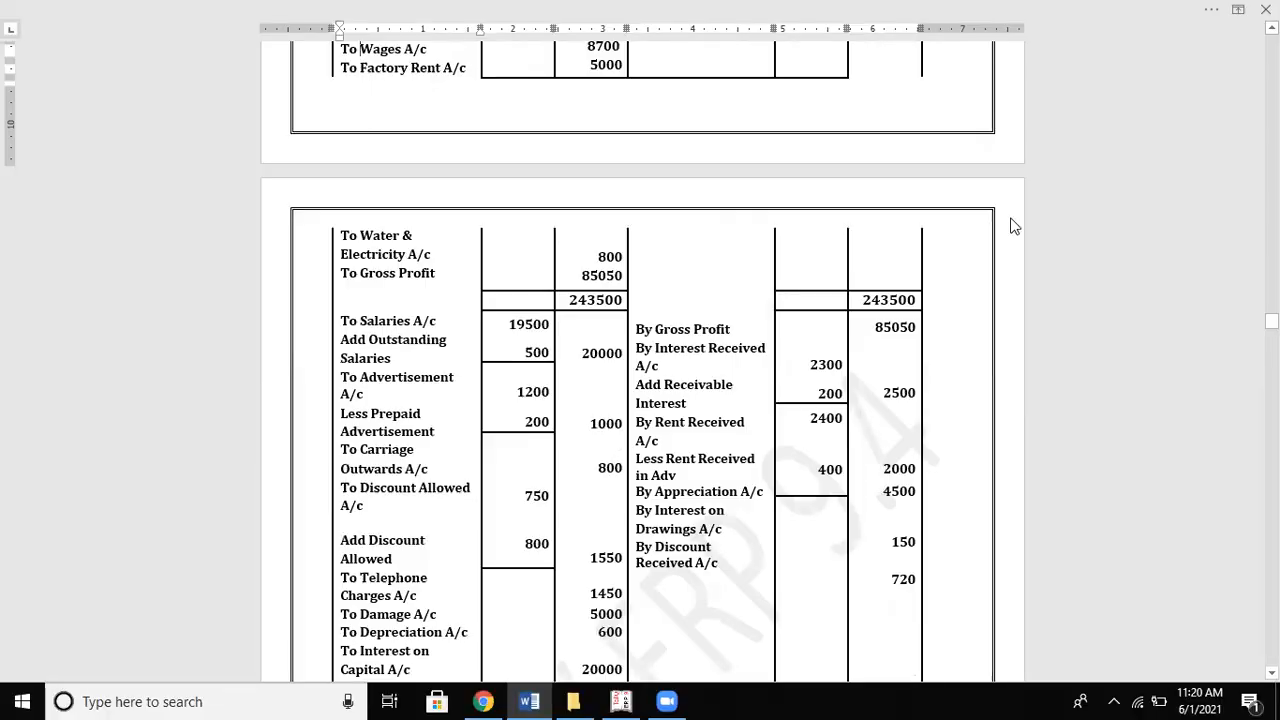
{"action": "key", "text": "alt+Tab"}
{"action": "key", "text": "Down"}
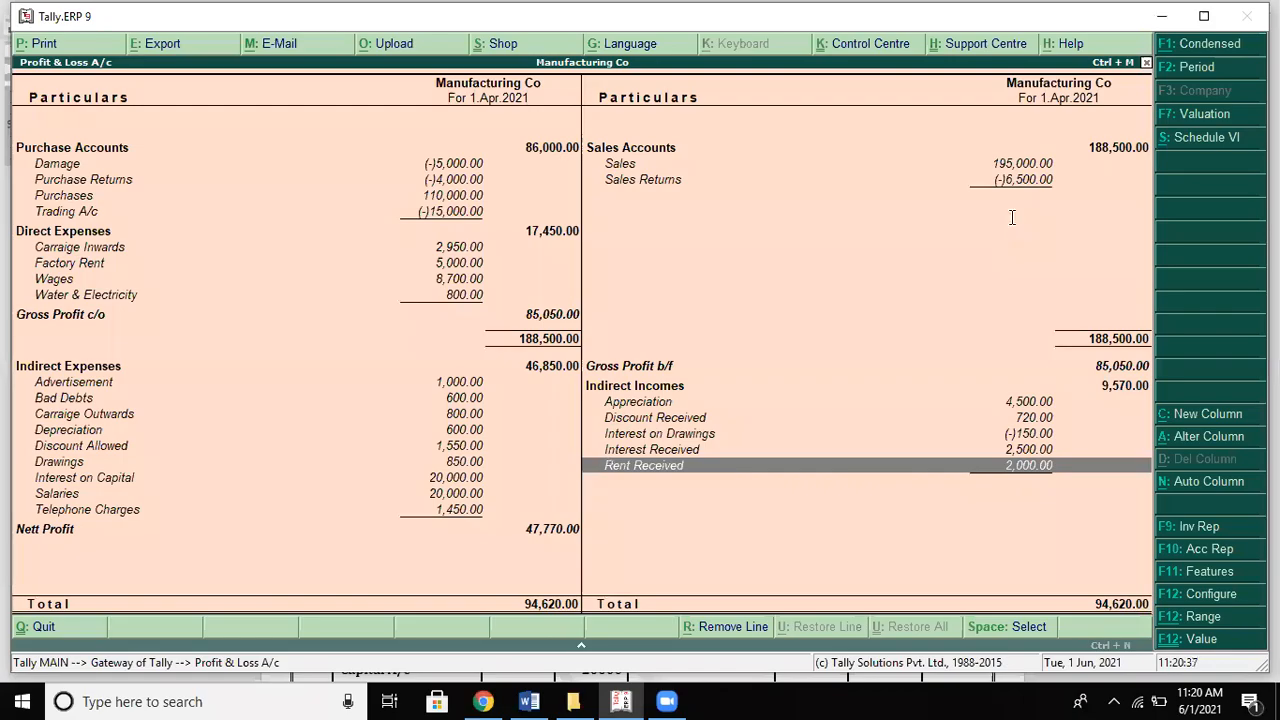
{"action": "key", "text": "alt+Tab"}
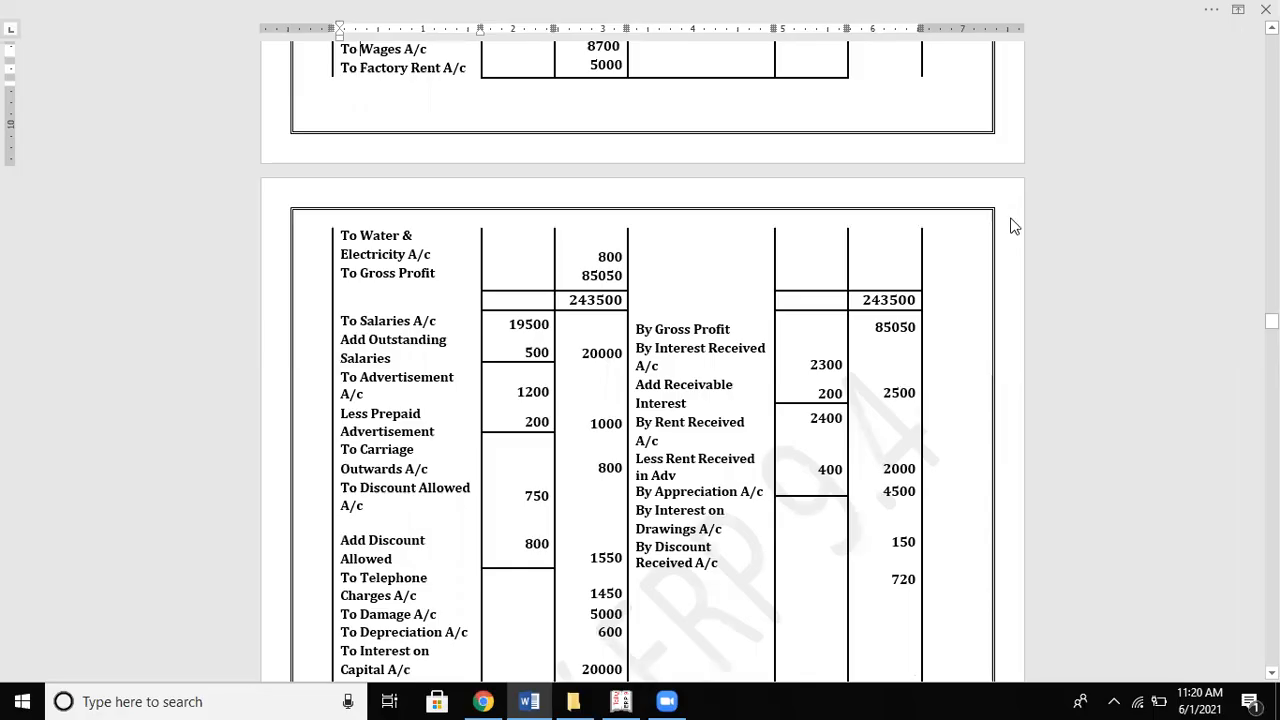
{"action": "key", "text": "alt+Tab"}
{"action": "key", "text": "Up"}
{"action": "key", "text": "Up"}
{"action": "key", "text": "Up"}
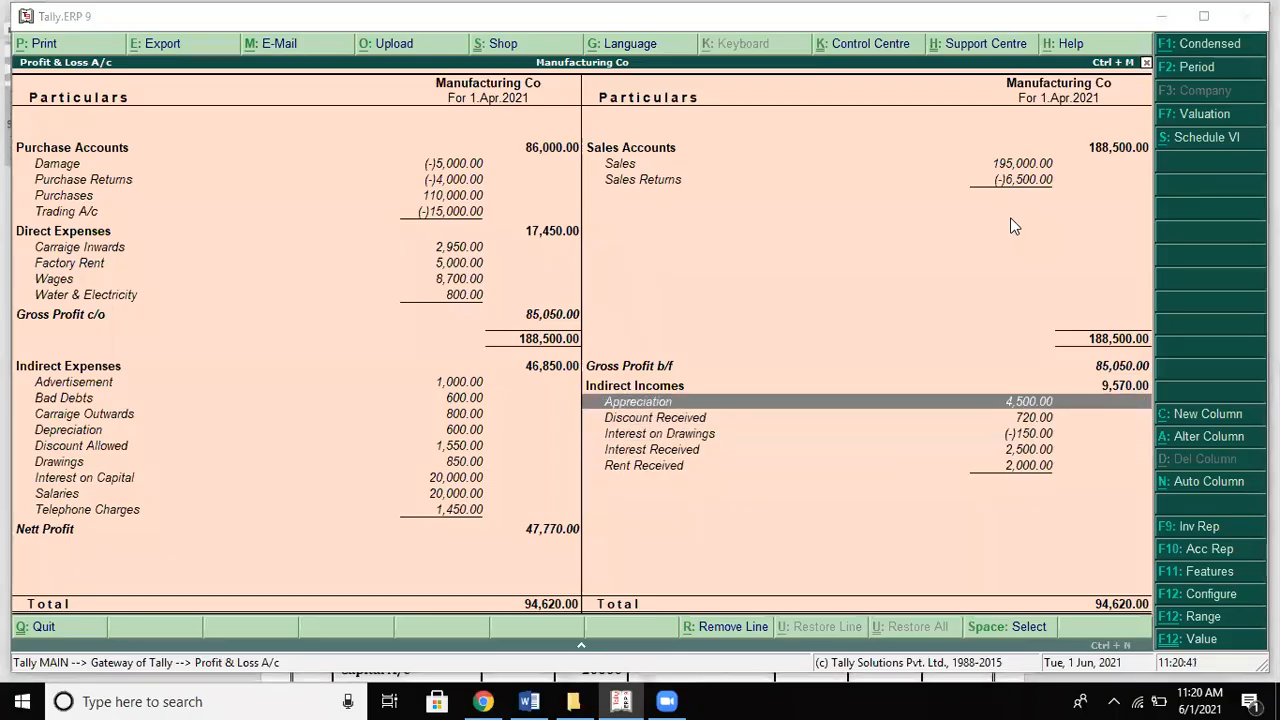
{"action": "key", "text": "alt+Tab"}
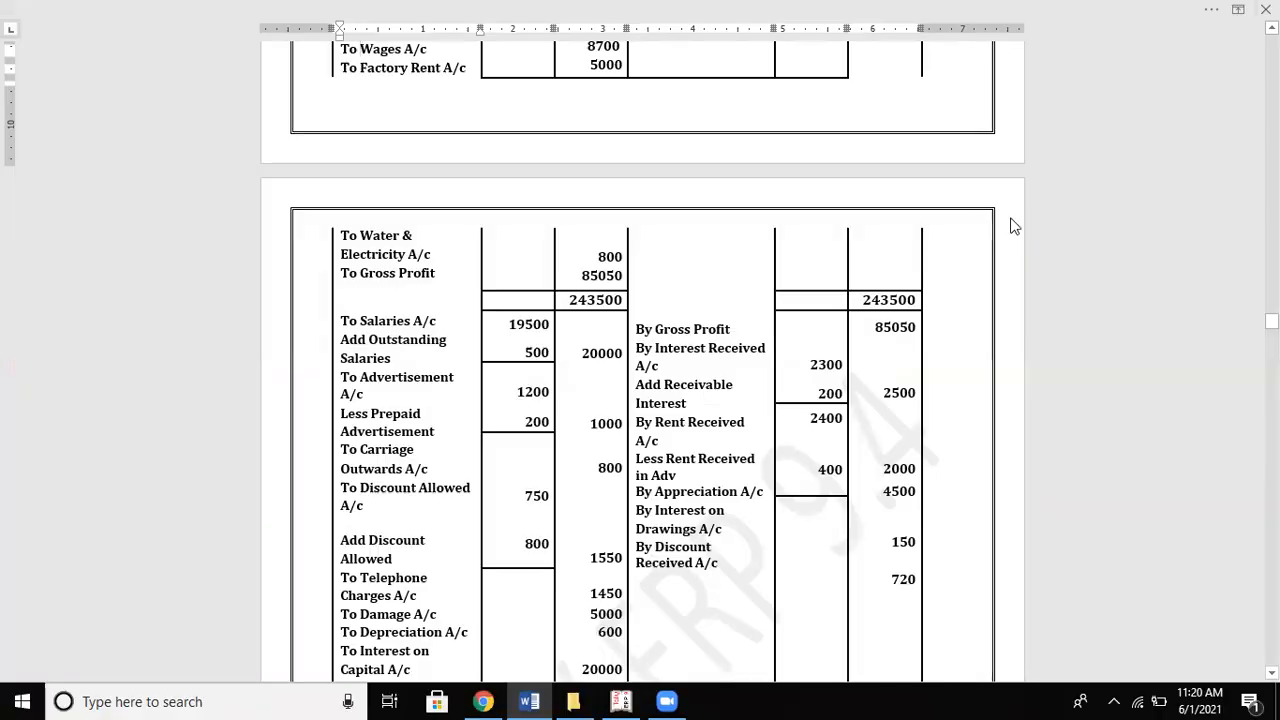
{"action": "key", "text": "alt+Tab"}
Step: Confirm Interest Received 2500, Rent 2000 and Discount Received 720 match the solution
{"action": "key", "text": "Down"}
{"action": "key", "text": "Down"}
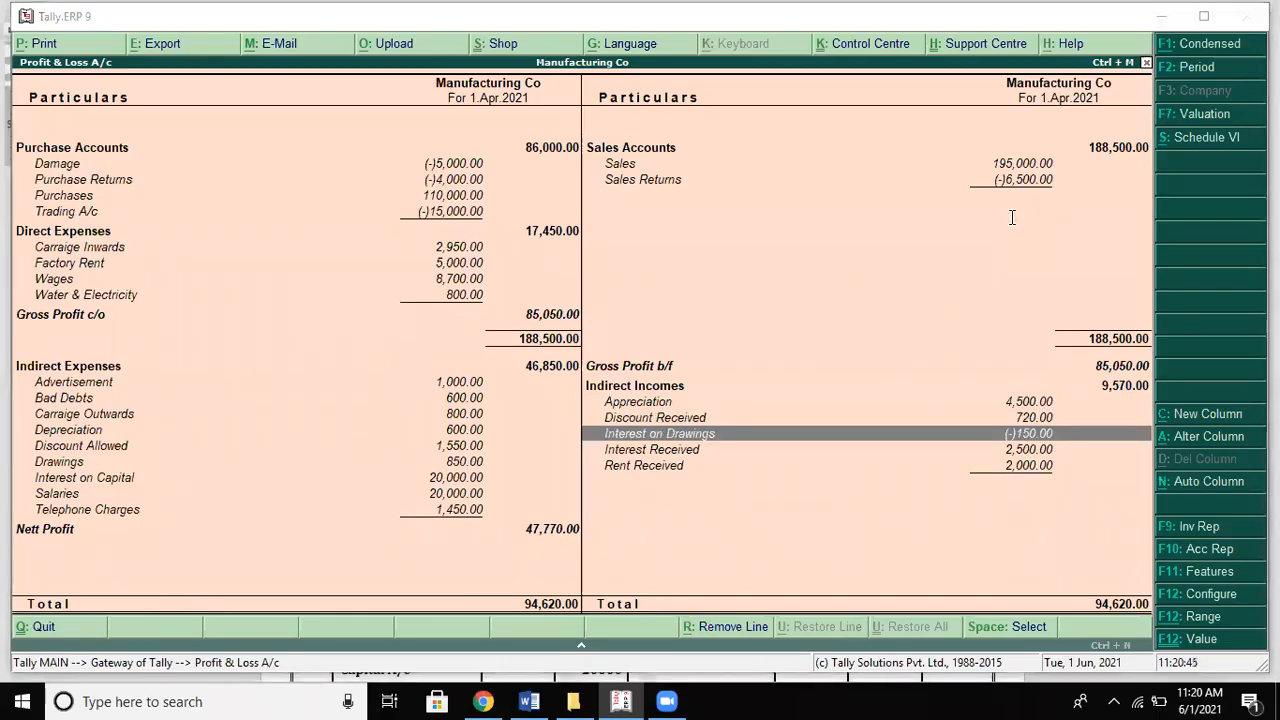
{"action": "key", "text": "alt+Tab"}
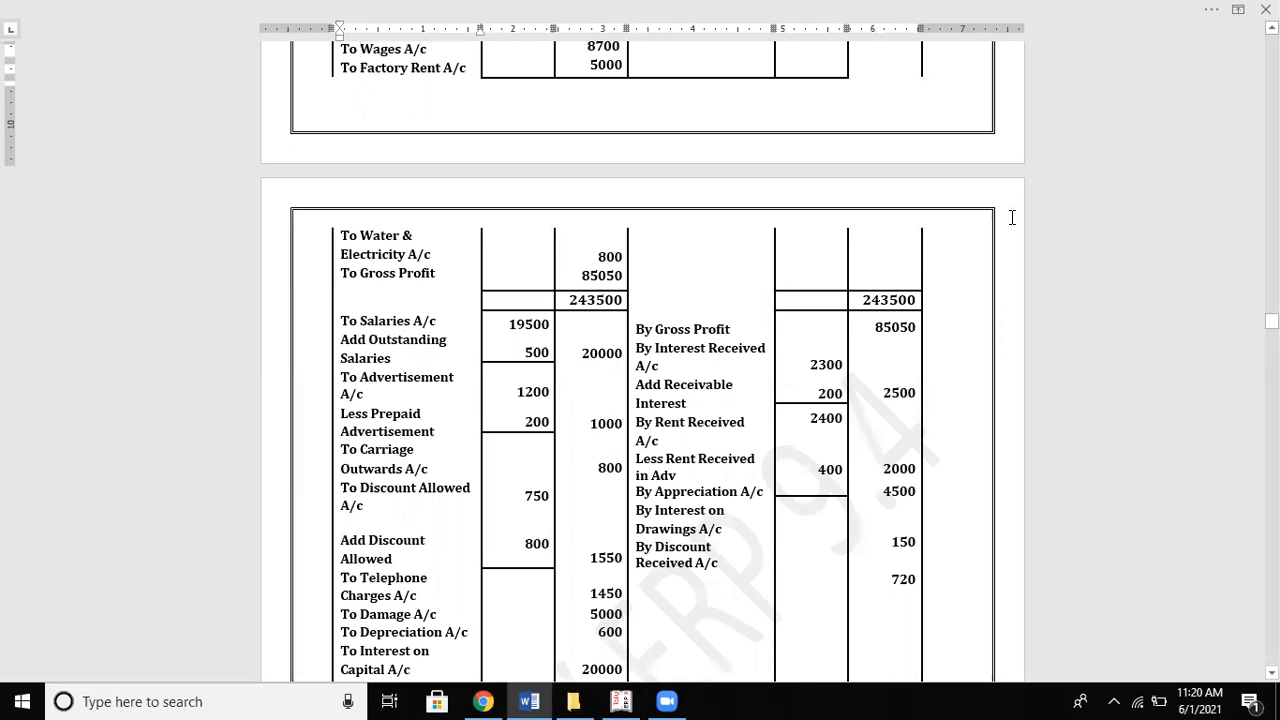
{"action": "key", "text": "alt+Tab"}
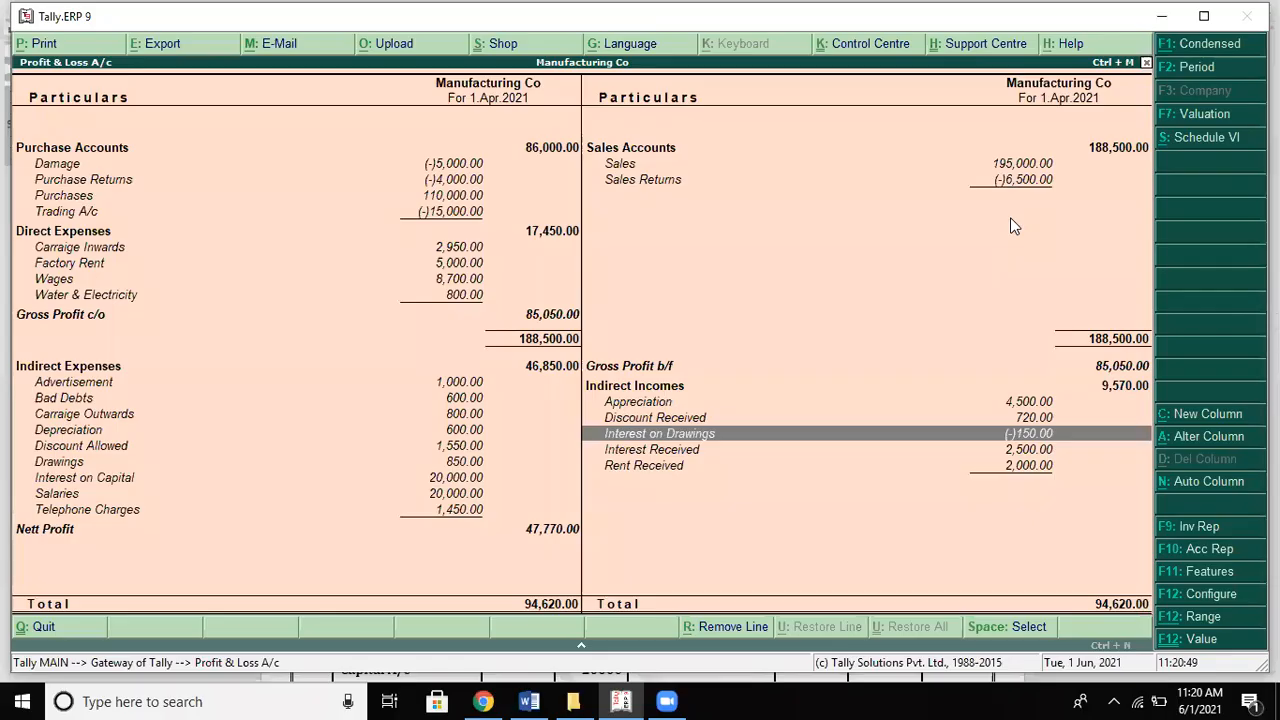
{"action": "key", "text": "Down"}
{"action": "key", "text": "Down"}
{"action": "key", "text": "Up"}
{"action": "key", "text": "Up"}
{"action": "key", "text": "Up"}
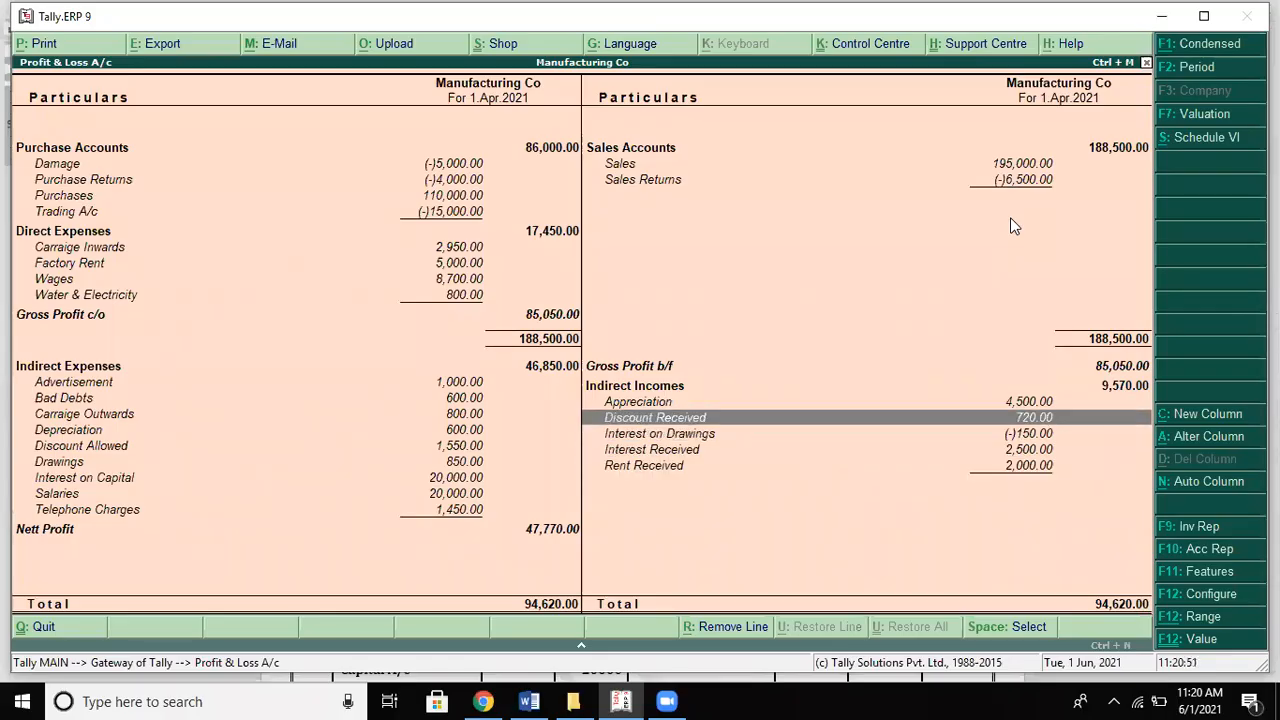
{"action": "key", "text": "alt+Tab"}
{"action": "key", "text": "alt+Tab"}
{"action": "key", "text": "Down"}
{"action": "key", "text": "alt+Tab"}
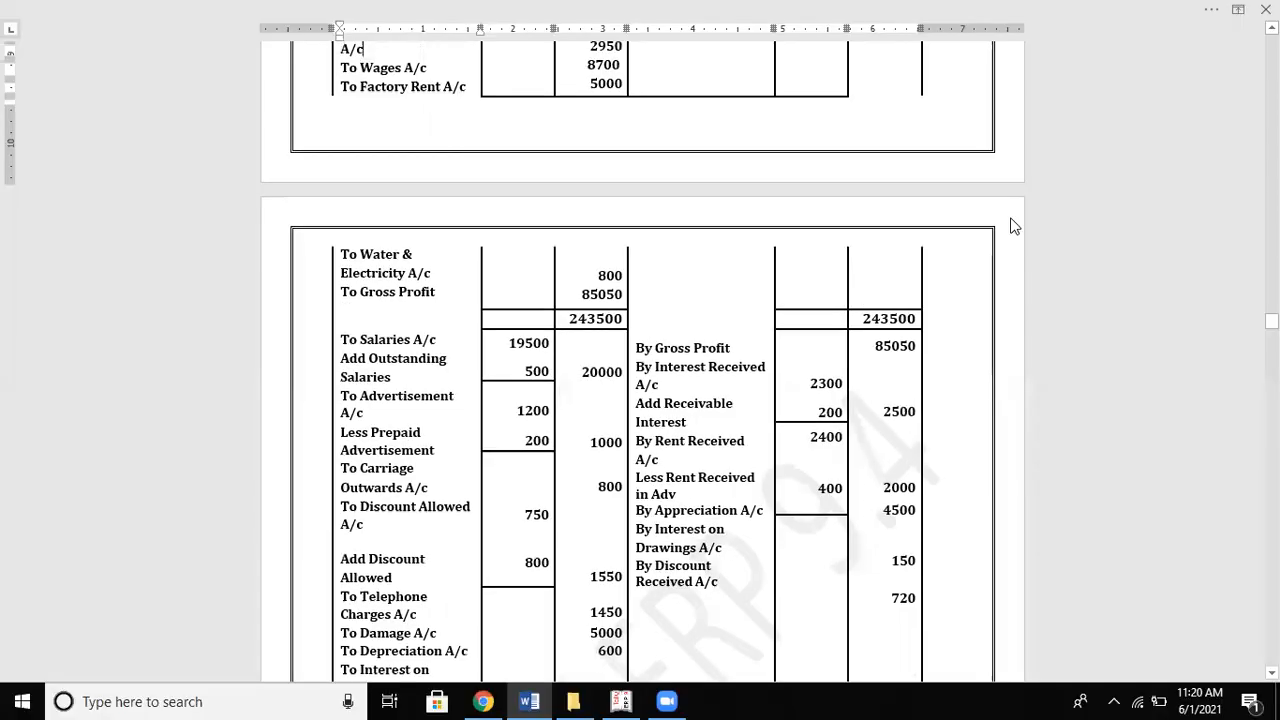
Step: Read the solution's 31-03 adjustment entries, including Drawings Dr 150 to Interest on Drawings
{"action": "scroll", "coordinate": [1010, 226], "scroll_direction": "up", "scroll_amount": 7}
{"action": "scroll", "coordinate": [1010, 226], "scroll_direction": "up", "scroll_amount": 10}
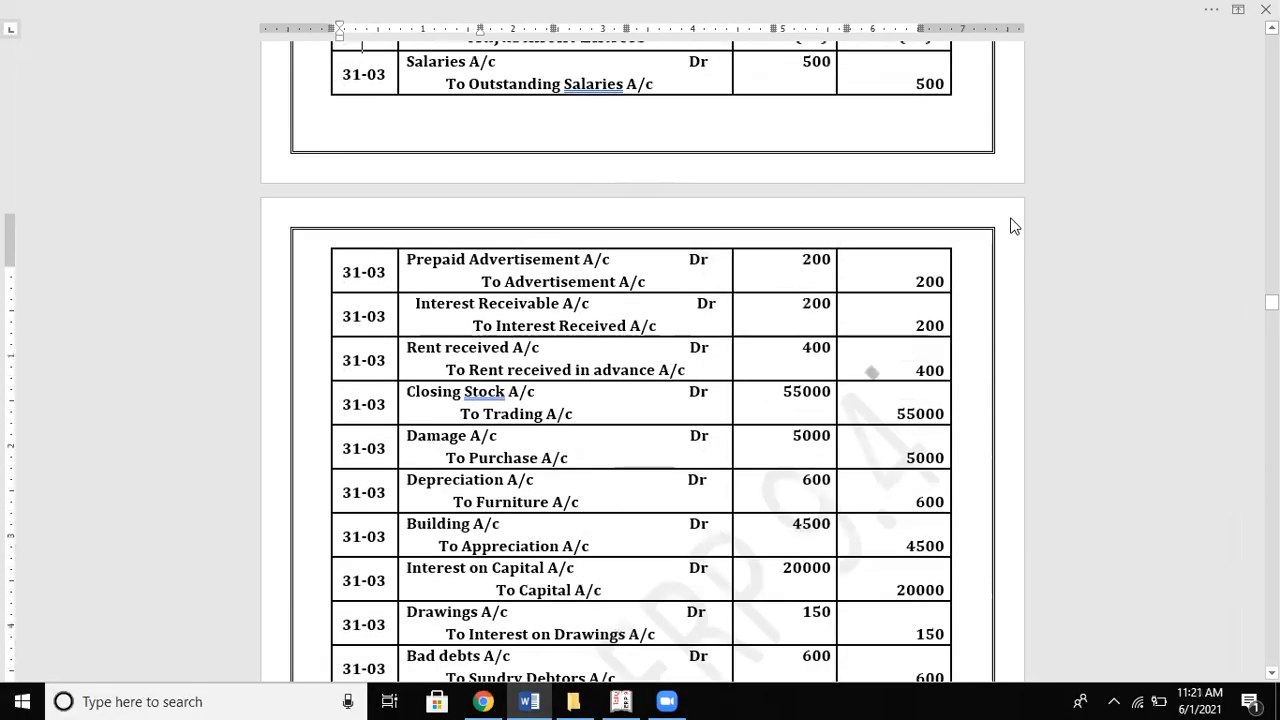
{"action": "scroll", "coordinate": [1012, 217], "scroll_direction": "down", "scroll_amount": 5}
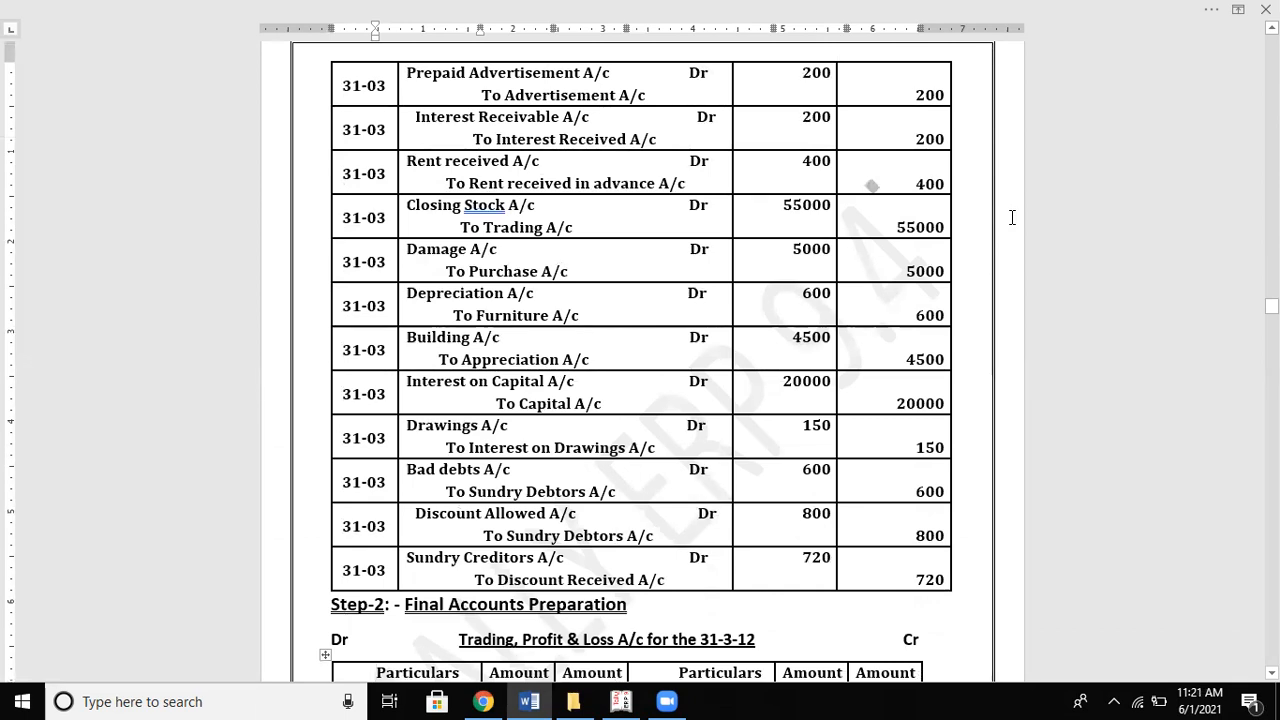
{"action": "key", "text": "alt+Tab"}
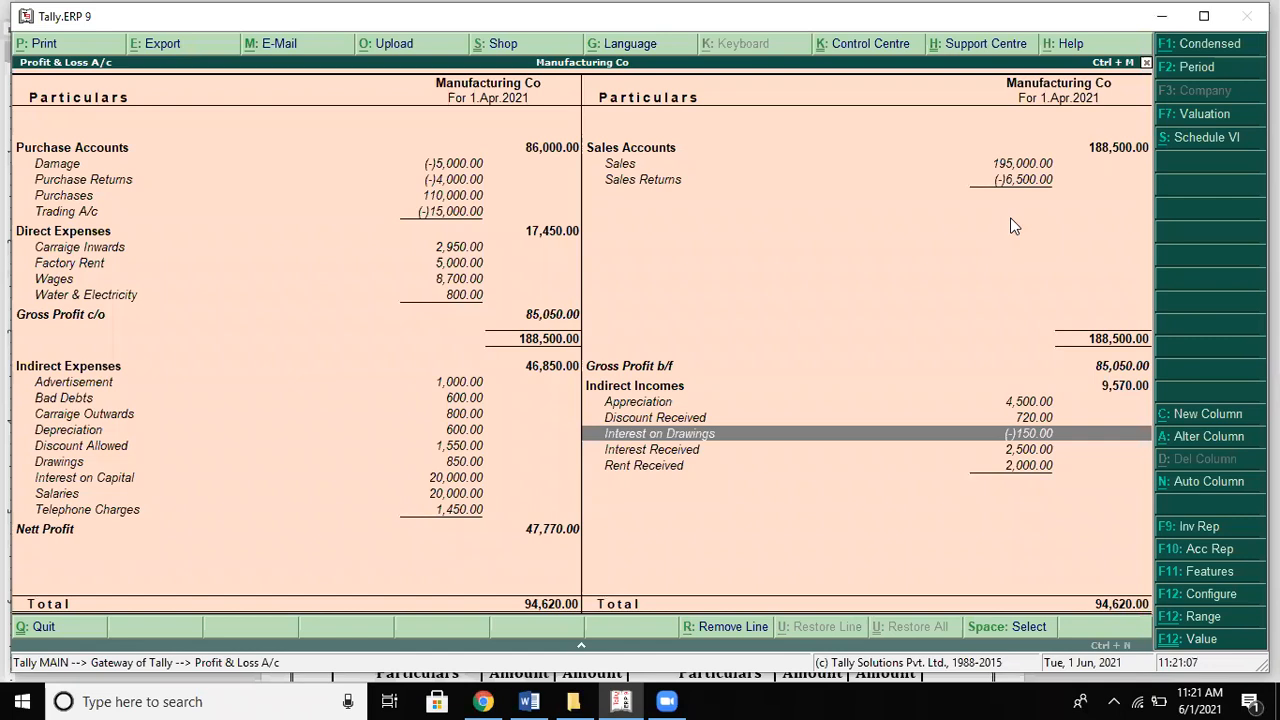
Step: Open journal 8 from the Interest on Drawings ledger and enter Drawings as the debit ledger
{"action": "key", "text": "Return"}
{"action": "key", "text": "Return"}
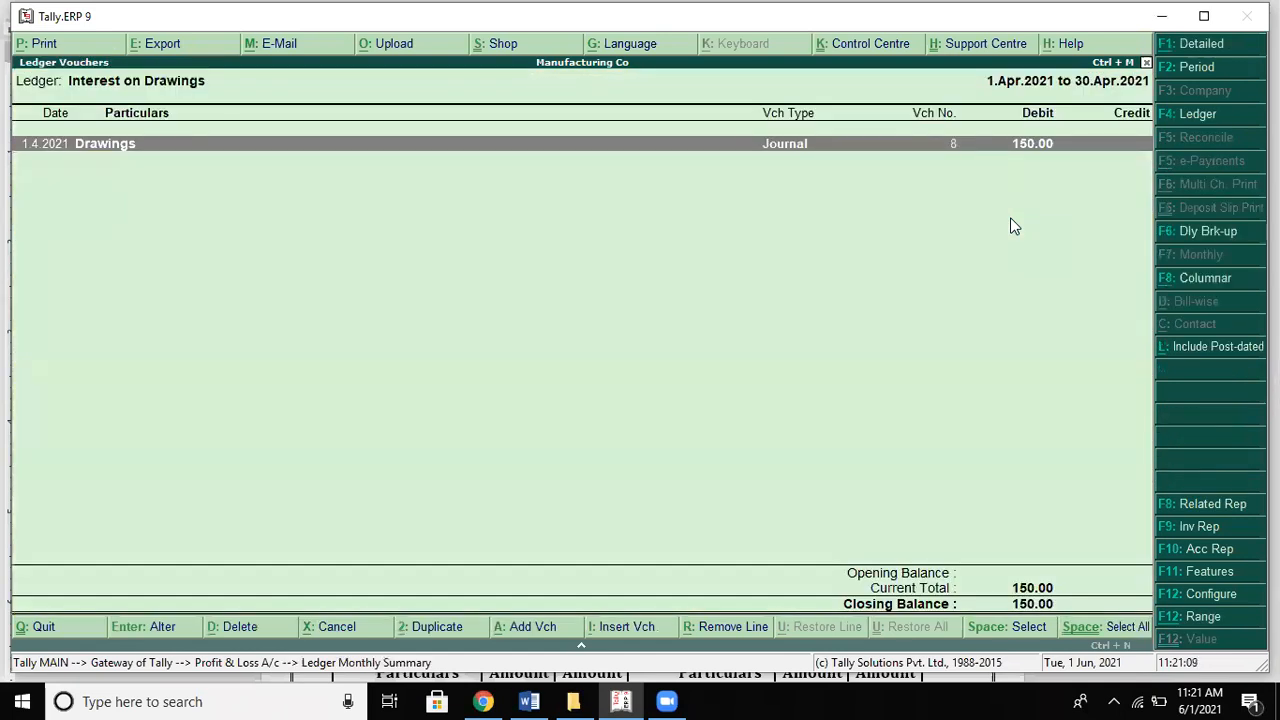
{"action": "key", "text": "Return"}
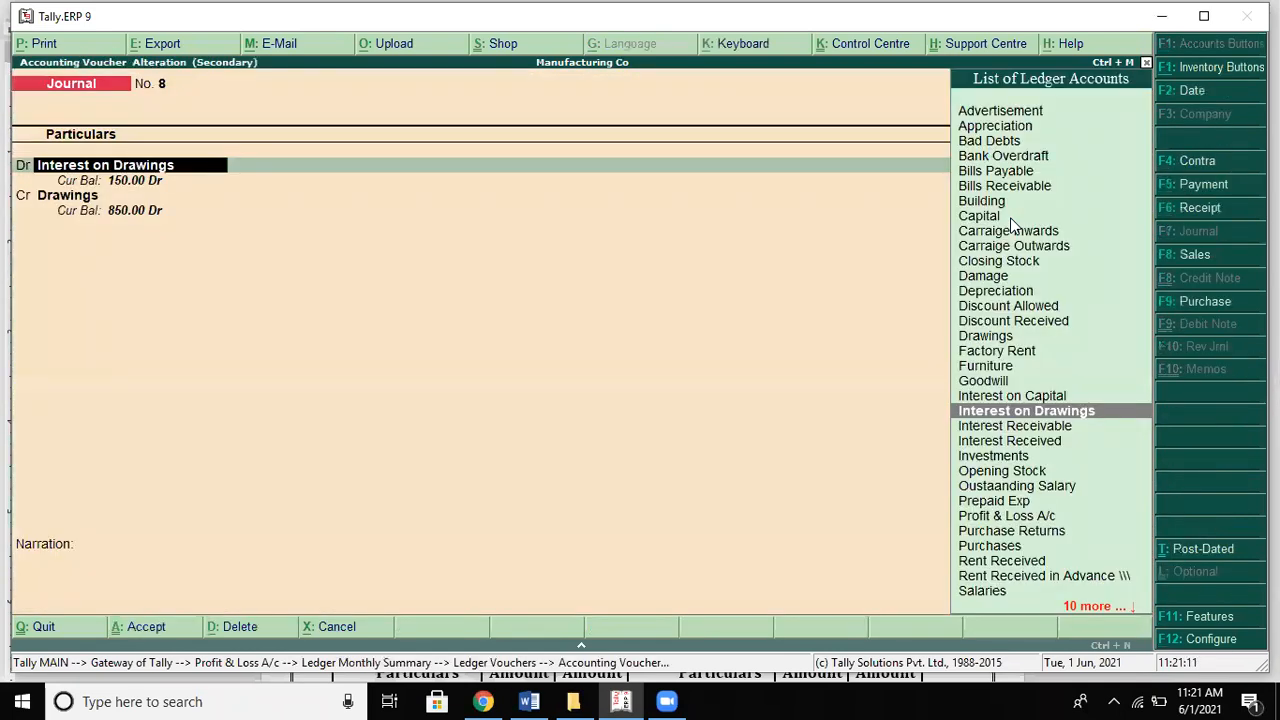
{"action": "type", "text": "Dr"}
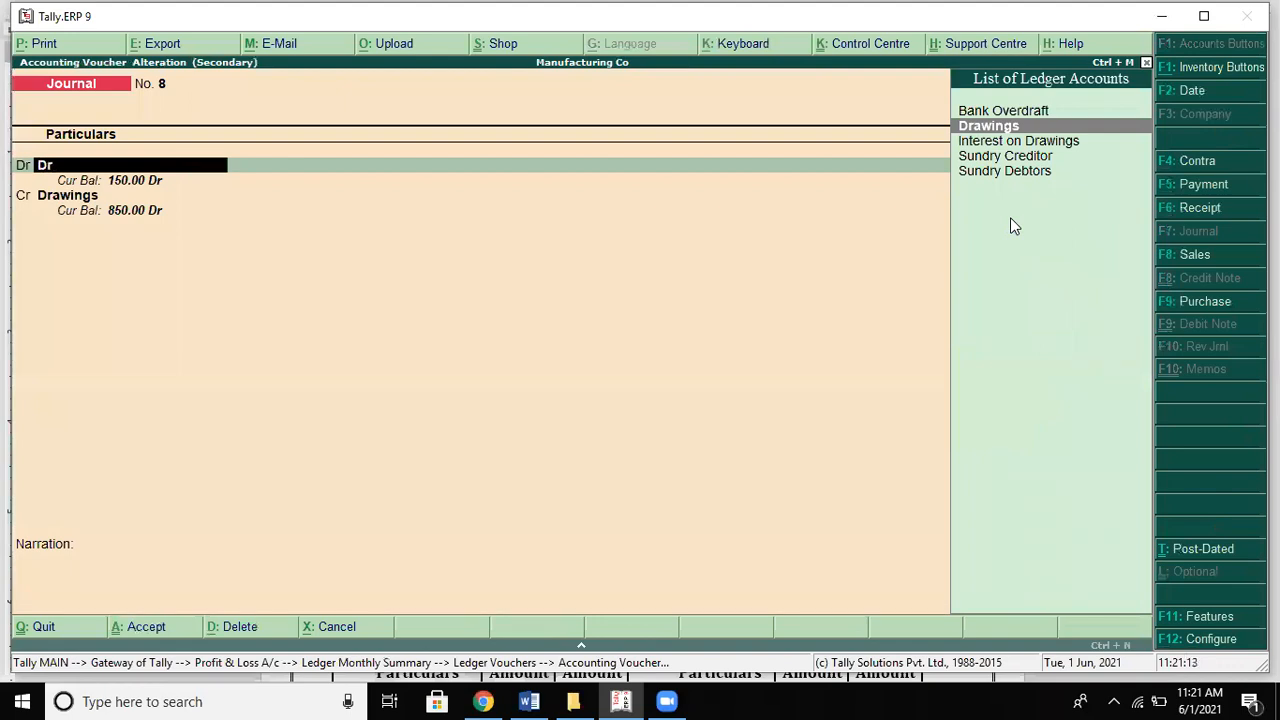
{"action": "key", "text": "Return"}
{"action": "key", "text": "Return"}
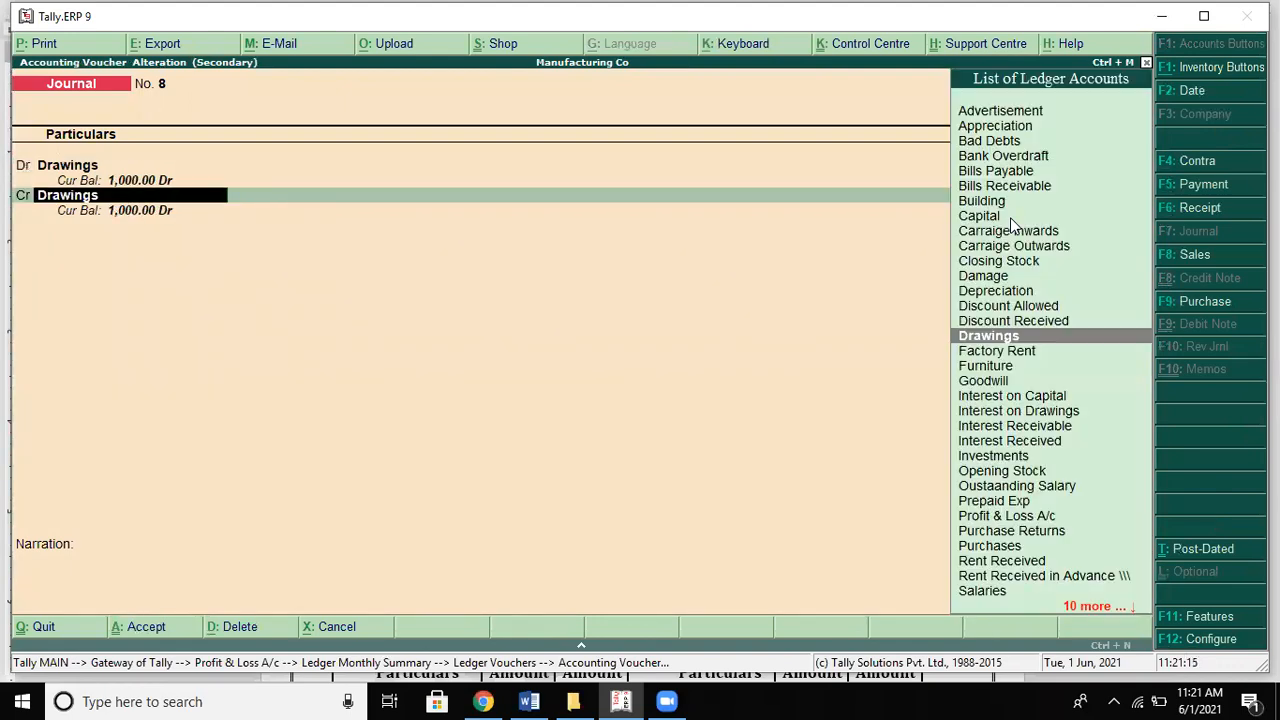
Step: Set Interest on Drawings as the 150 credit ledger, then quit the voucher without saving changes
{"action": "type", "text": "In"}
{"action": "key", "text": "Down"}
{"action": "key", "text": "Down"}
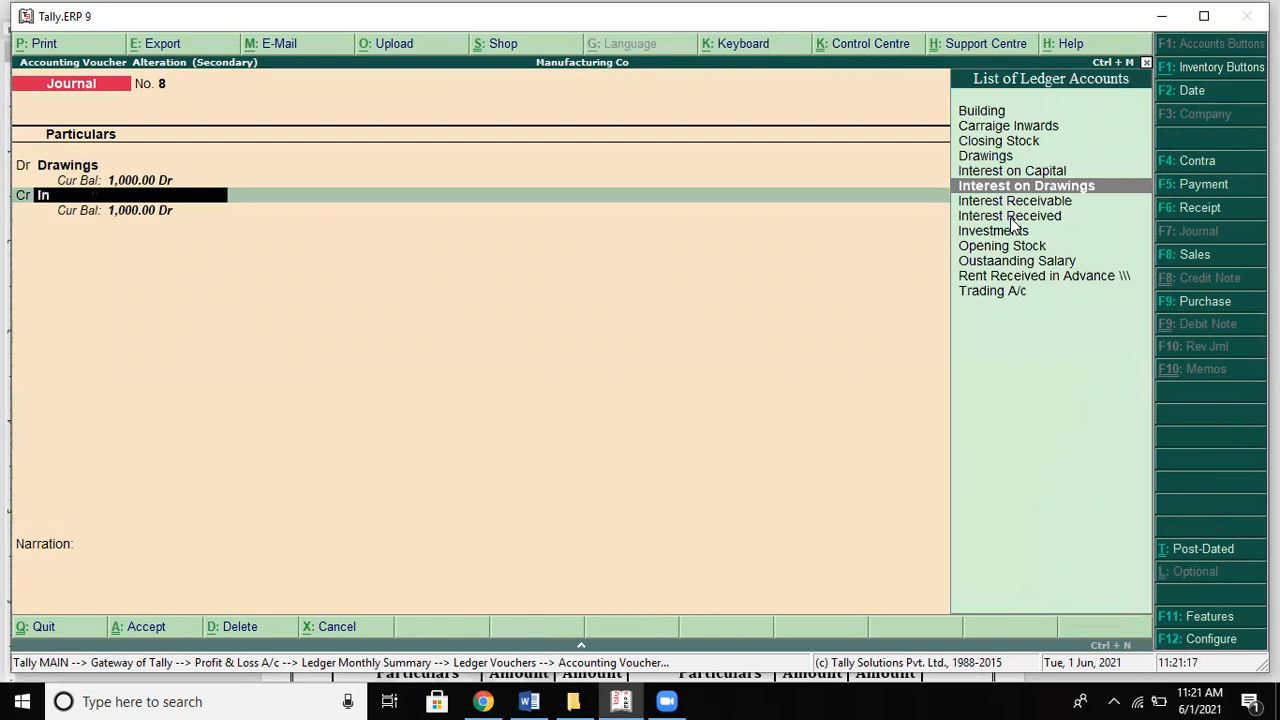
{"action": "key", "text": "Return"}
{"action": "key", "text": "Return"}
{"action": "key", "text": "Return"}
{"action": "key", "text": "Return"}
{"action": "key", "text": "Return"}
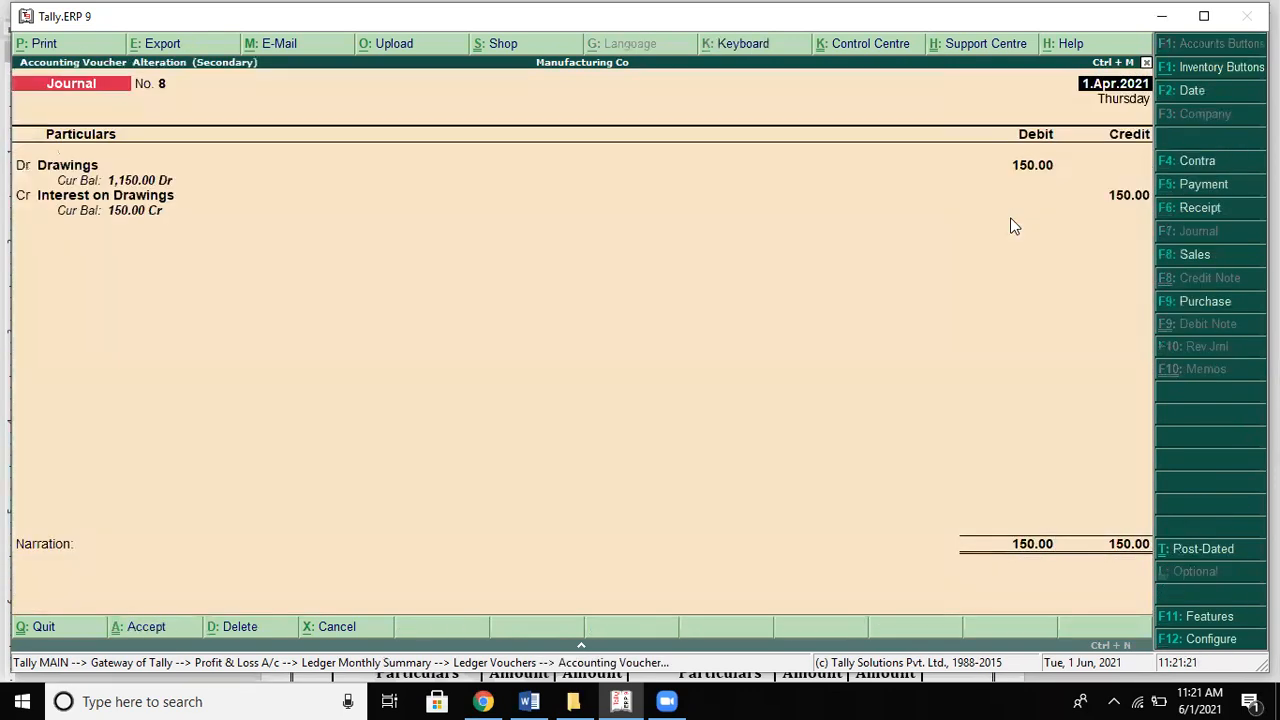
{"action": "key", "text": "Escape"}
{"action": "key", "text": "Return"}
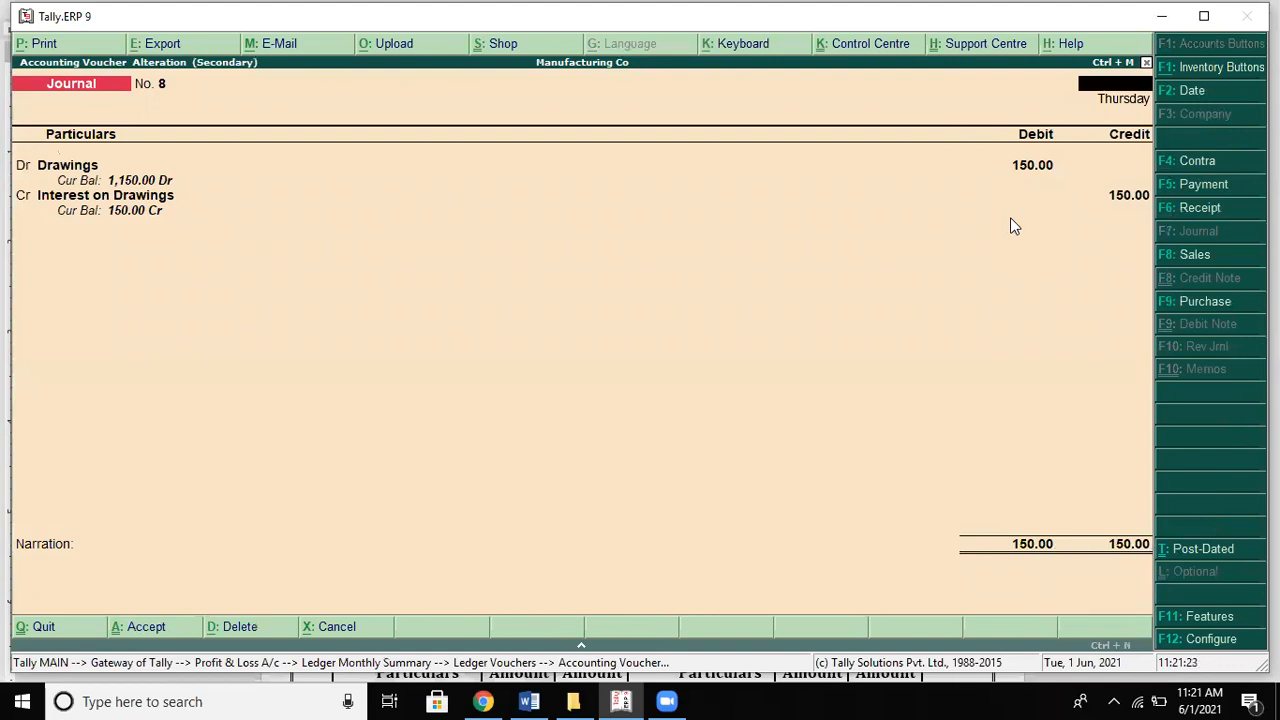
{"action": "key", "text": "Escape"}
{"action": "key", "text": "Escape"}
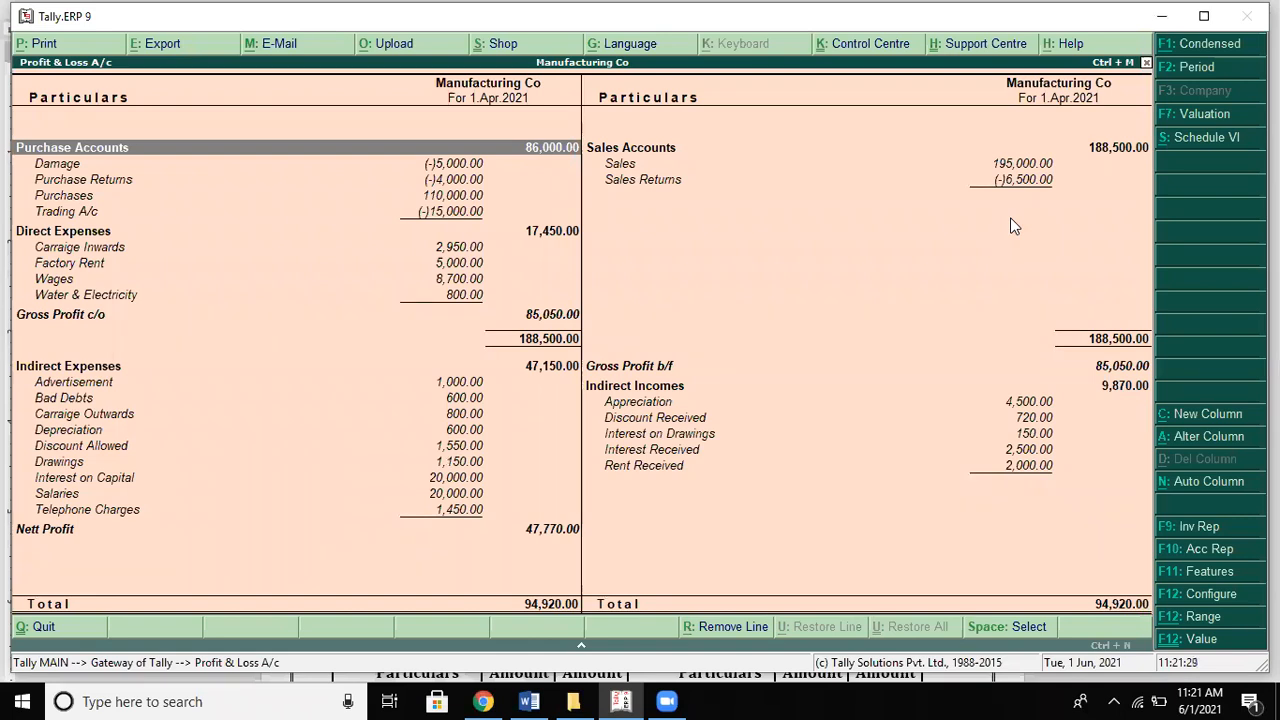
{"action": "key", "text": "Down"}
{"action": "key", "text": "Down"}
{"action": "key", "text": "Down"}
{"action": "key", "text": "Down"}
{"action": "key", "text": "Down"}
{"action": "key", "text": "Down"}
{"action": "key", "text": "Down"}
{"action": "key", "text": "Down"}
{"action": "key", "text": "Down"}
{"action": "key", "text": "Down"}
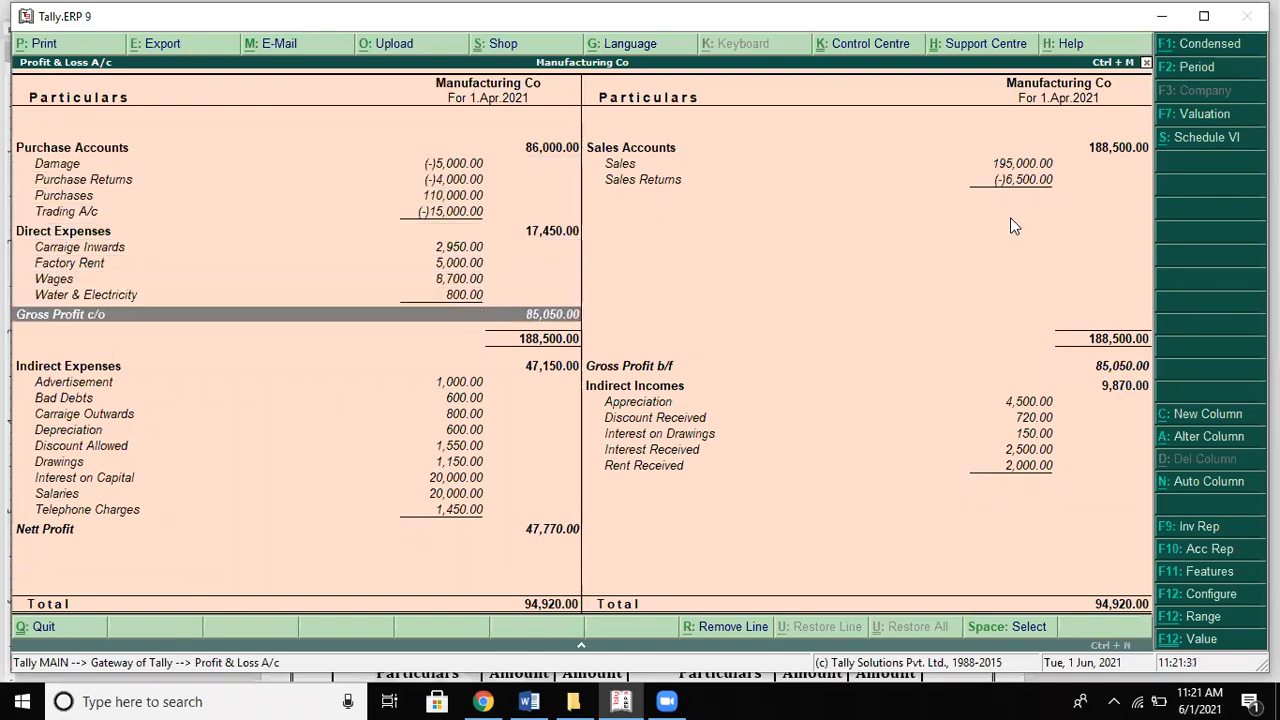
{"action": "key", "text": "Down"}
{"action": "key", "text": "Down"}
{"action": "key", "text": "alt+Tab"}
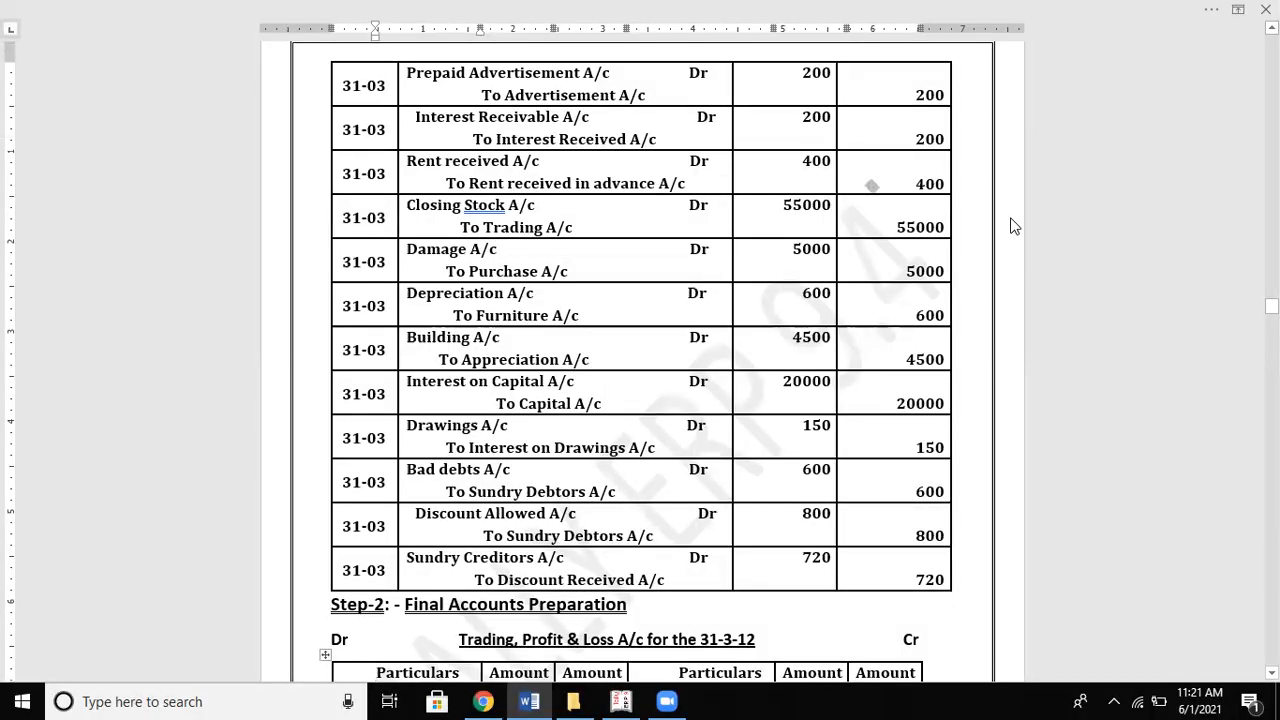
{"action": "key", "text": "alt+Tab"}
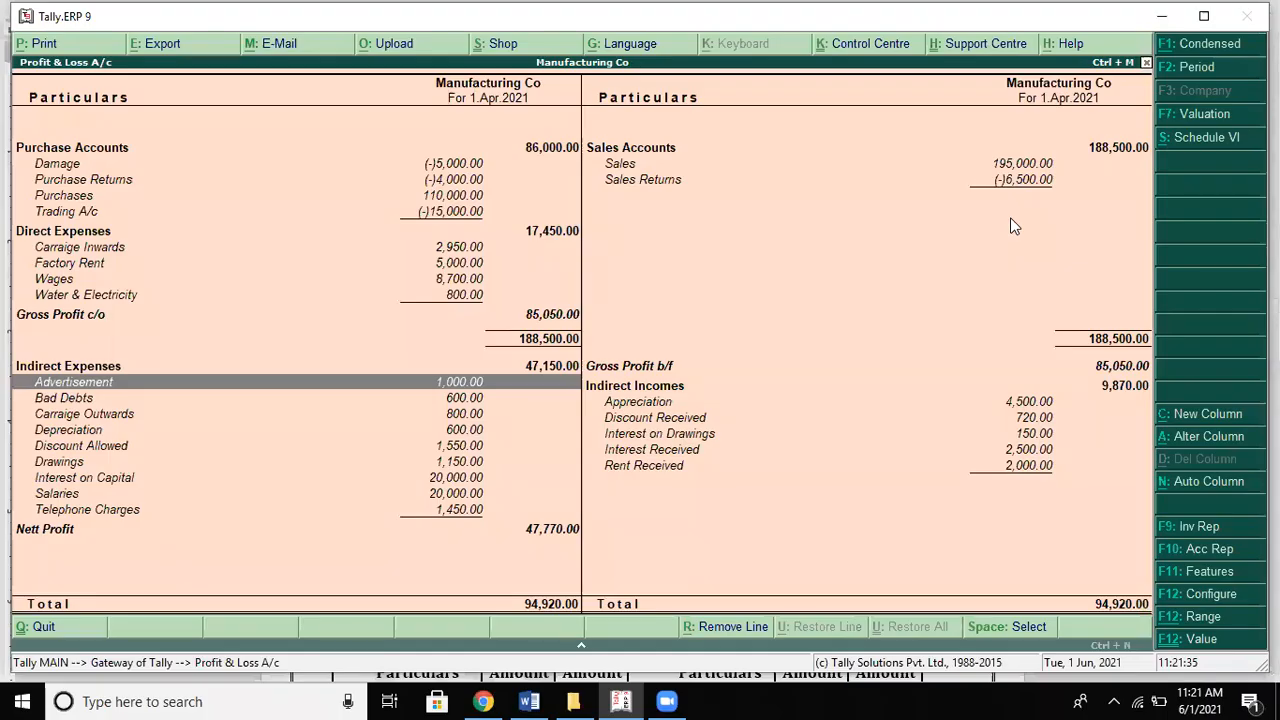
{"action": "key", "text": "Down"}
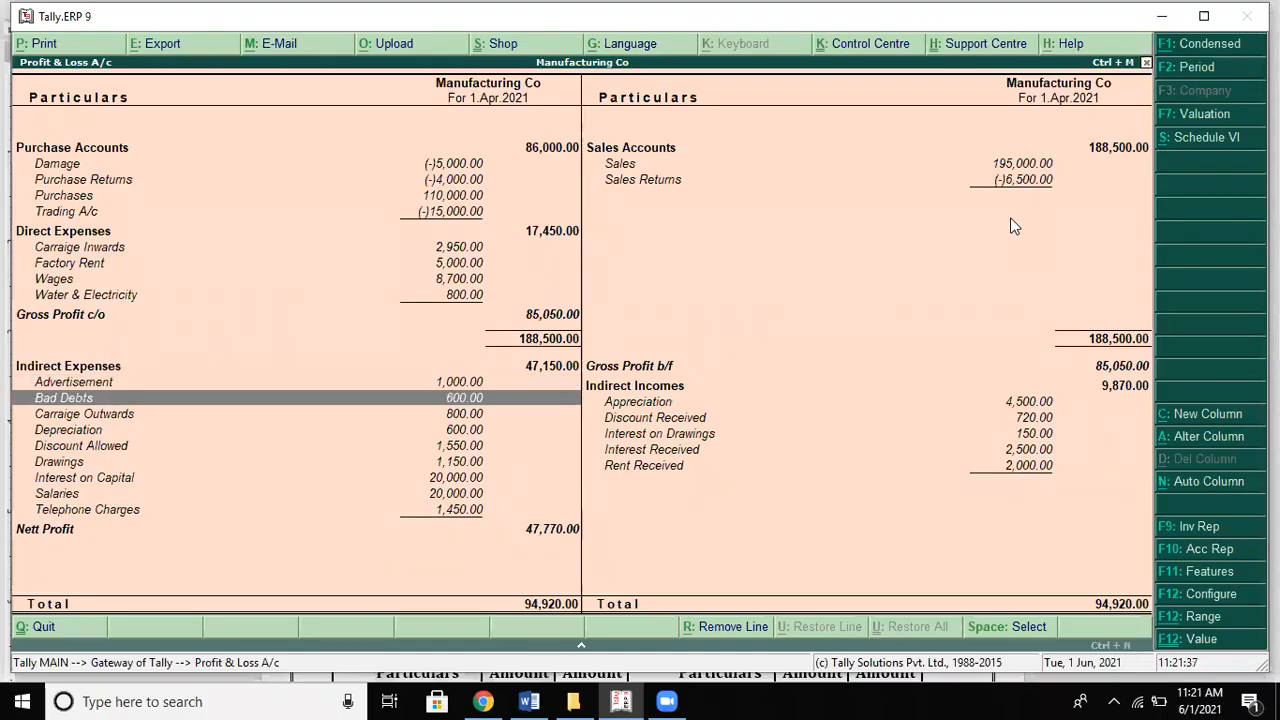
Step: Bring up the Word solution's Step-2 Trading and Profit & Loss tables
{"action": "key", "text": "alt+Tab"}
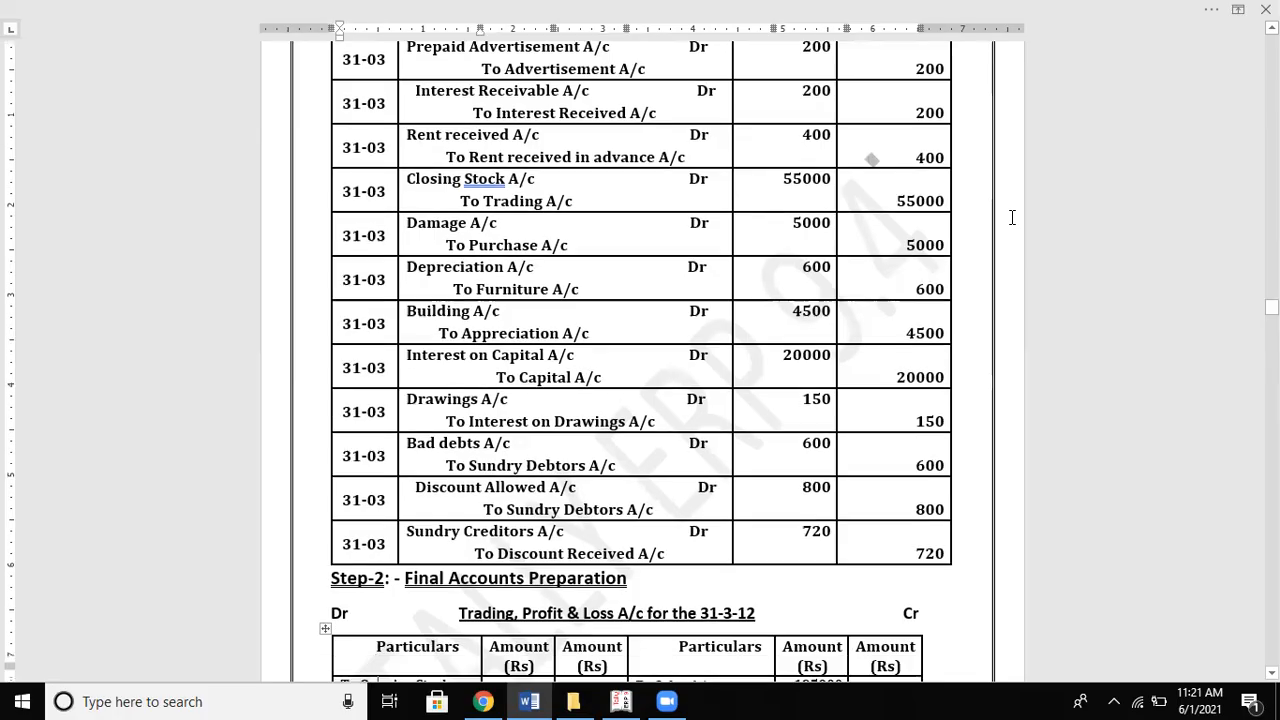
{"action": "scroll", "coordinate": [1012, 217], "scroll_direction": "down", "scroll_amount": 5}
{"action": "scroll", "coordinate": [1012, 217], "scroll_direction": "down", "scroll_amount": 9}
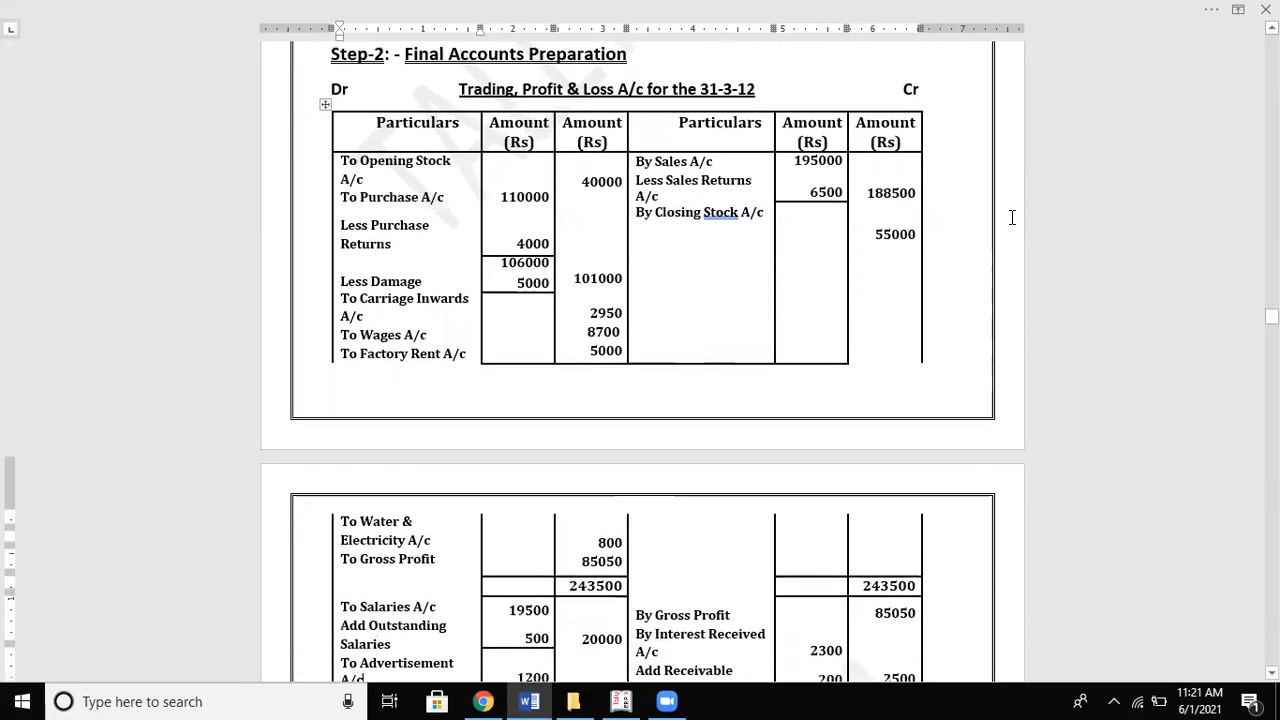
{"action": "scroll", "coordinate": [1012, 217], "scroll_direction": "down", "scroll_amount": 8}
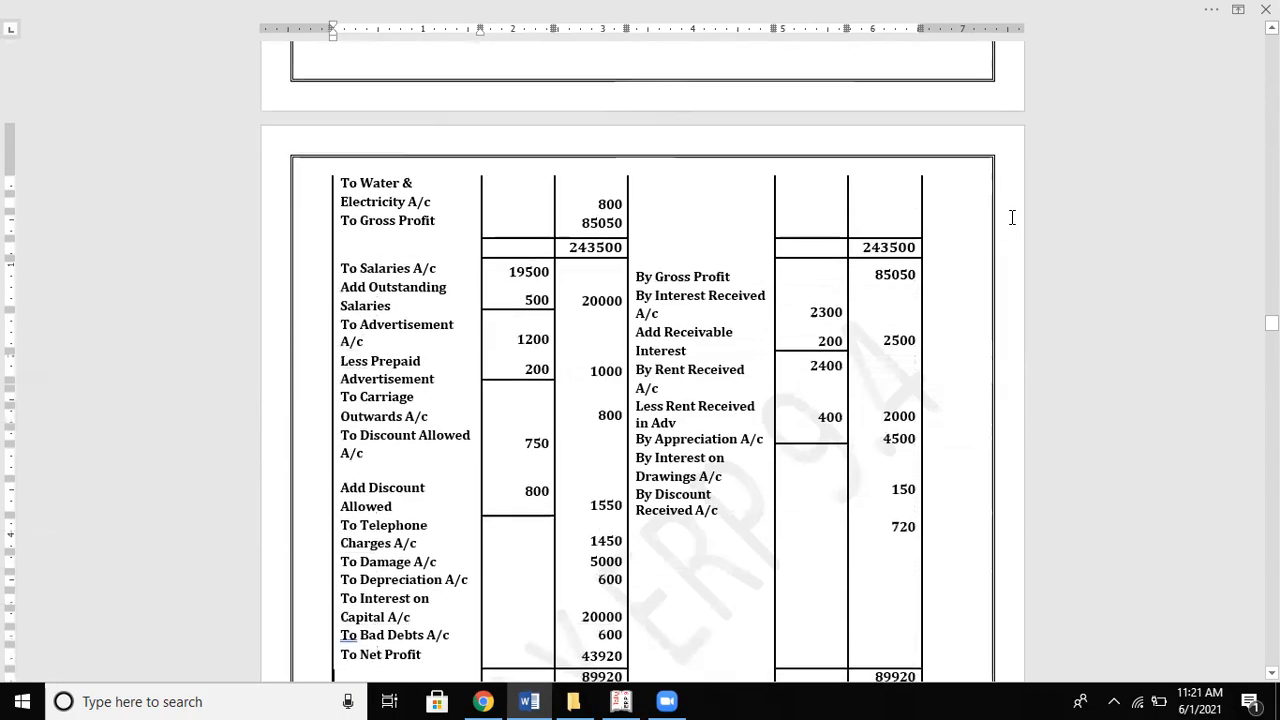
Step: Compare Tally's Profit & Loss figures with the Word solution, then close the report to the Gateway
{"action": "key", "text": "alt+Tab"}
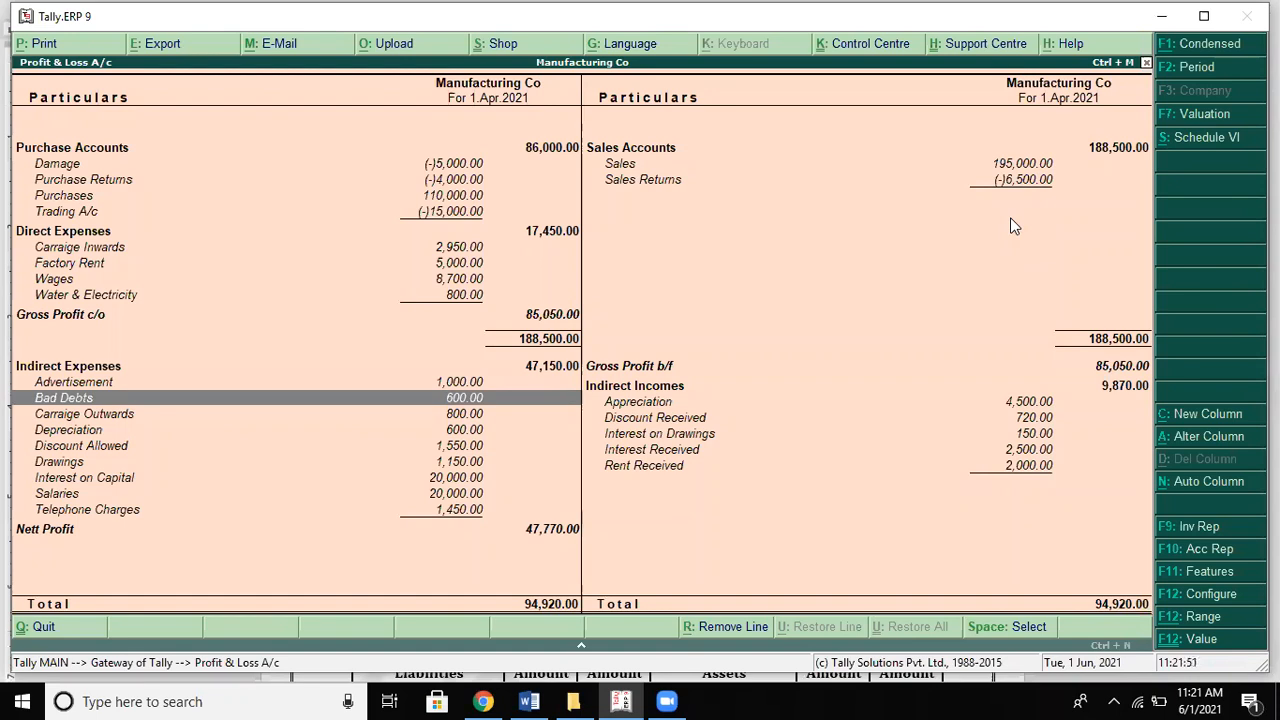
{"action": "key", "text": "alt+Tab"}
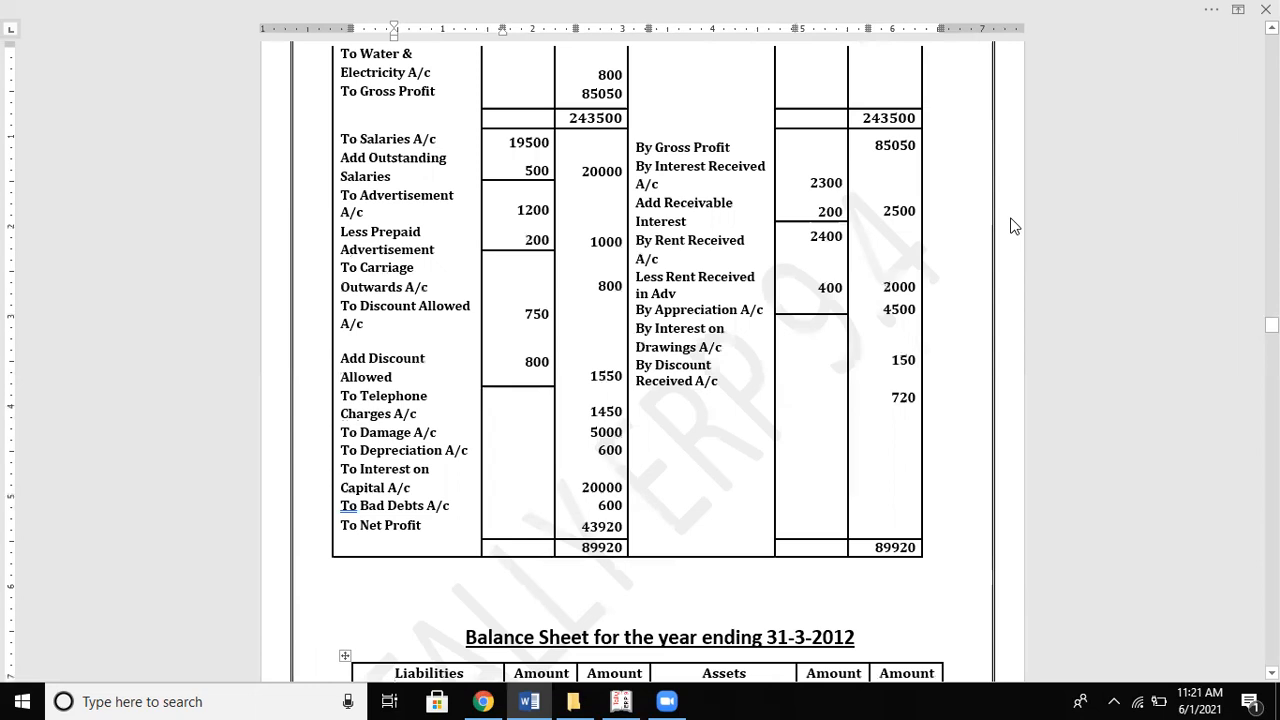
{"action": "key", "text": "alt+Tab"}
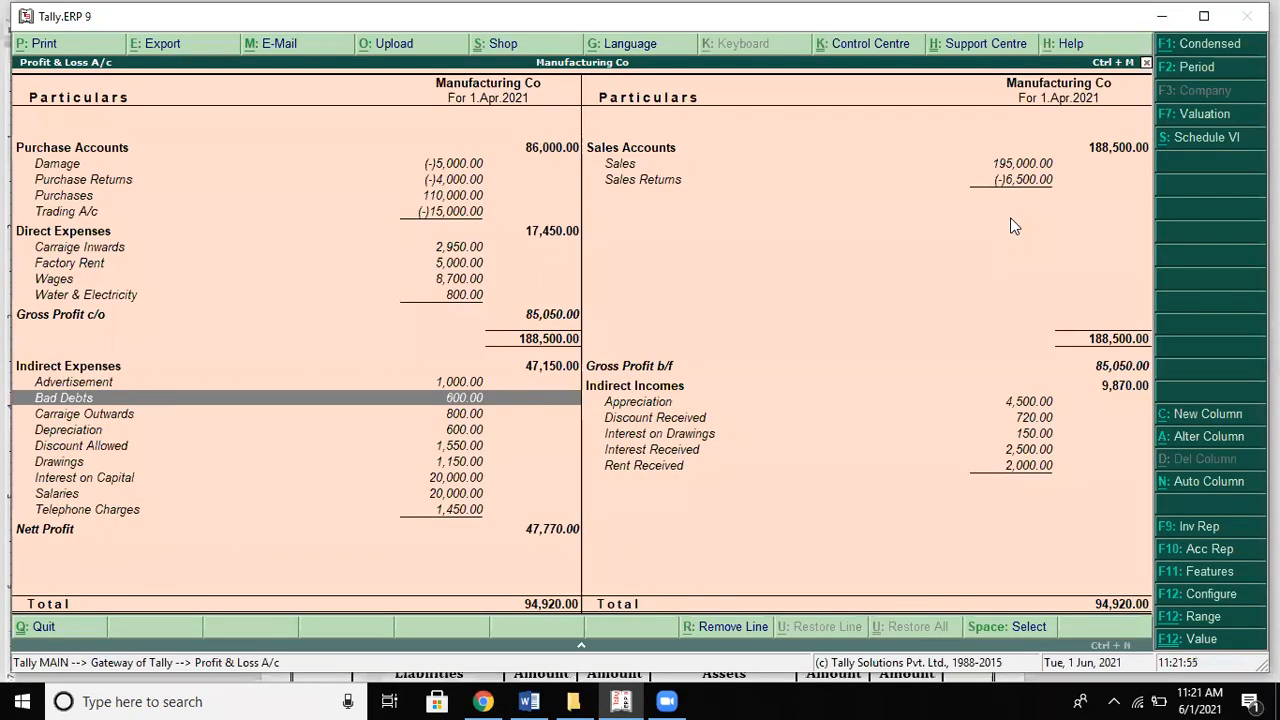
{"action": "key", "text": "Escape"}
Step: Start a journal voucher entering Damage with an amount of 5,000
{"action": "key", "text": "Down"}
{"action": "key", "text": "Down"}
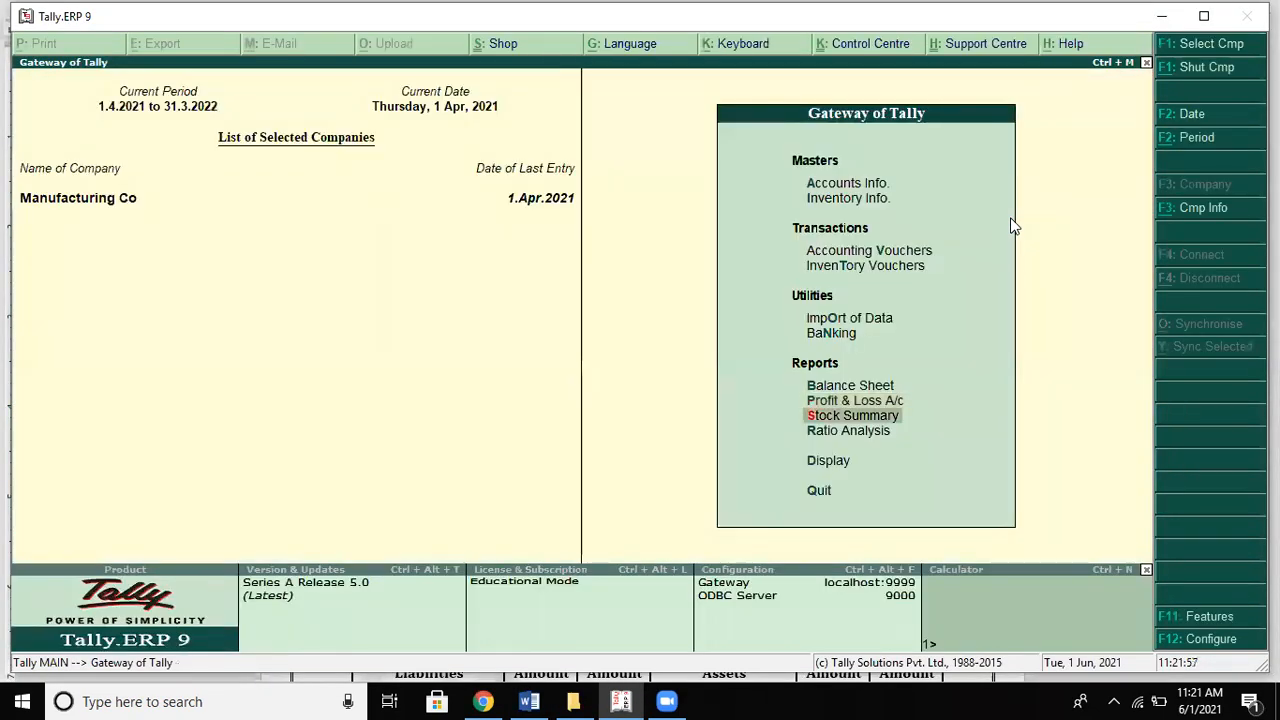
{"action": "key", "text": "Up"}
{"action": "key", "text": "Up"}
{"action": "key", "text": "Up"}
{"action": "key", "text": "Up"}
{"action": "key", "text": "Up"}
{"action": "key", "text": "Up"}
{"action": "key", "text": "Up"}
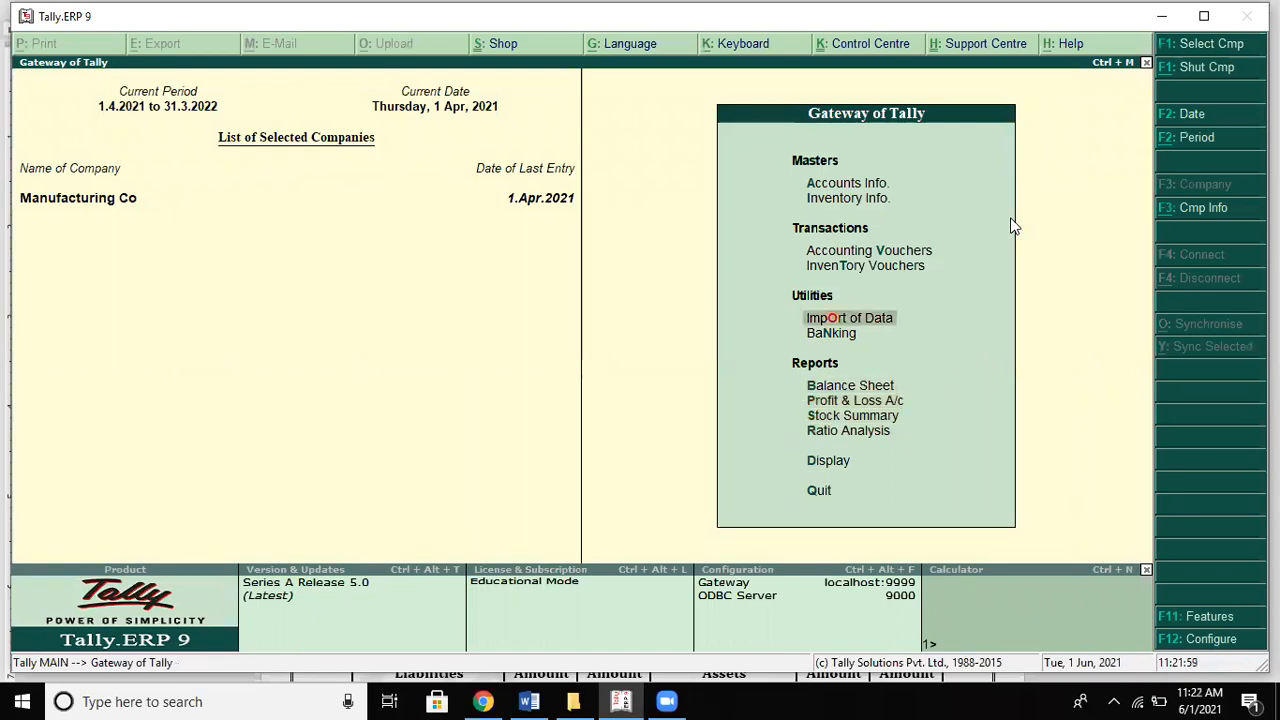
{"action": "key", "text": "Return"}
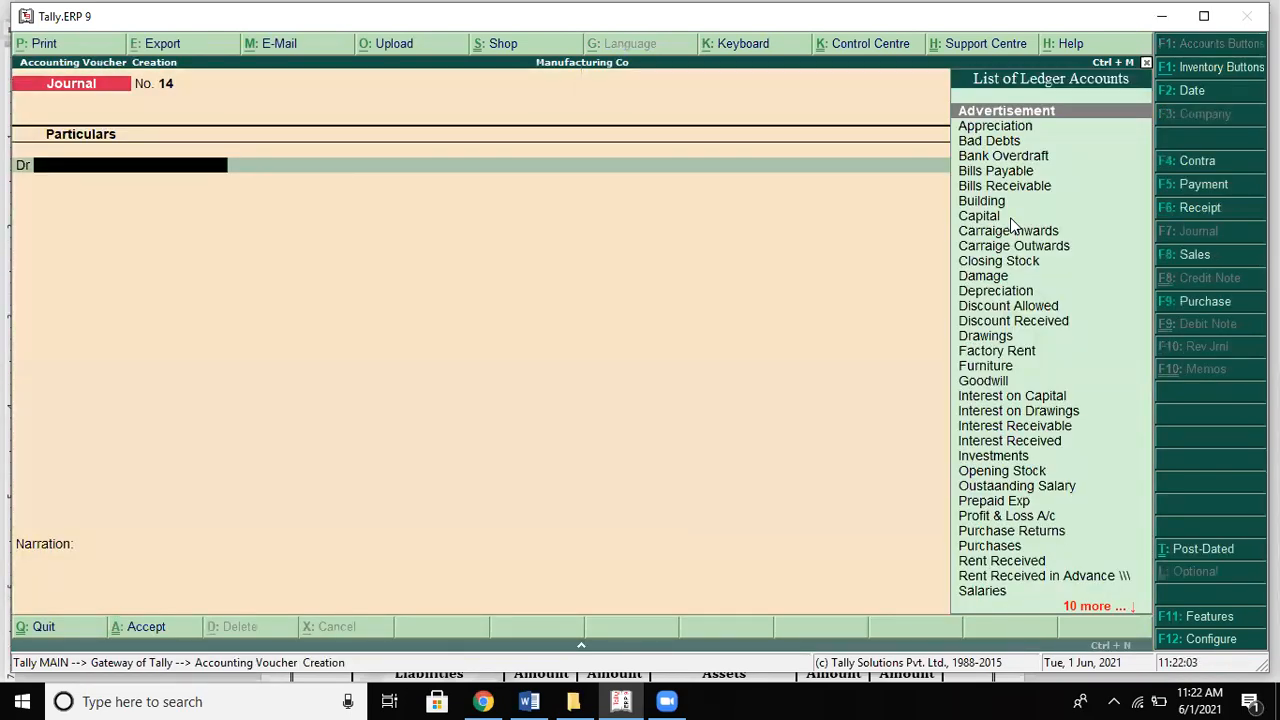
{"action": "type", "text": "Da"}
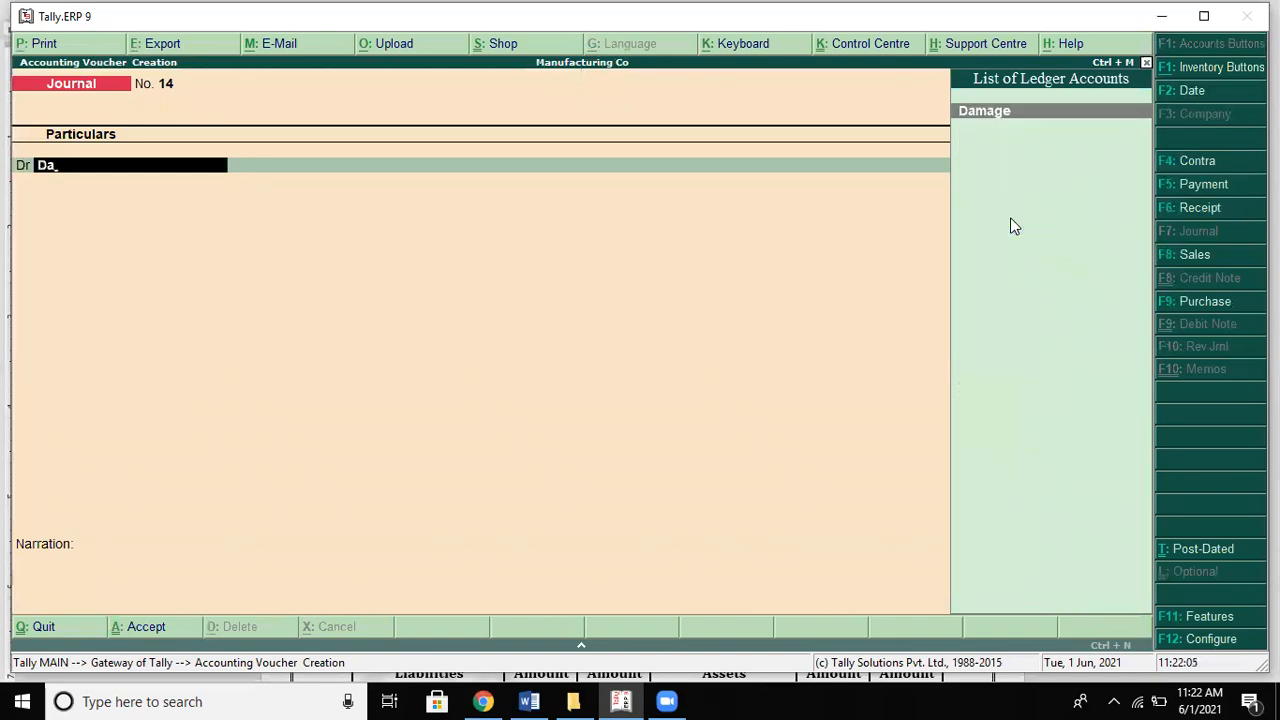
{"action": "type", "text": "ma"}
{"action": "key", "text": "Return"}
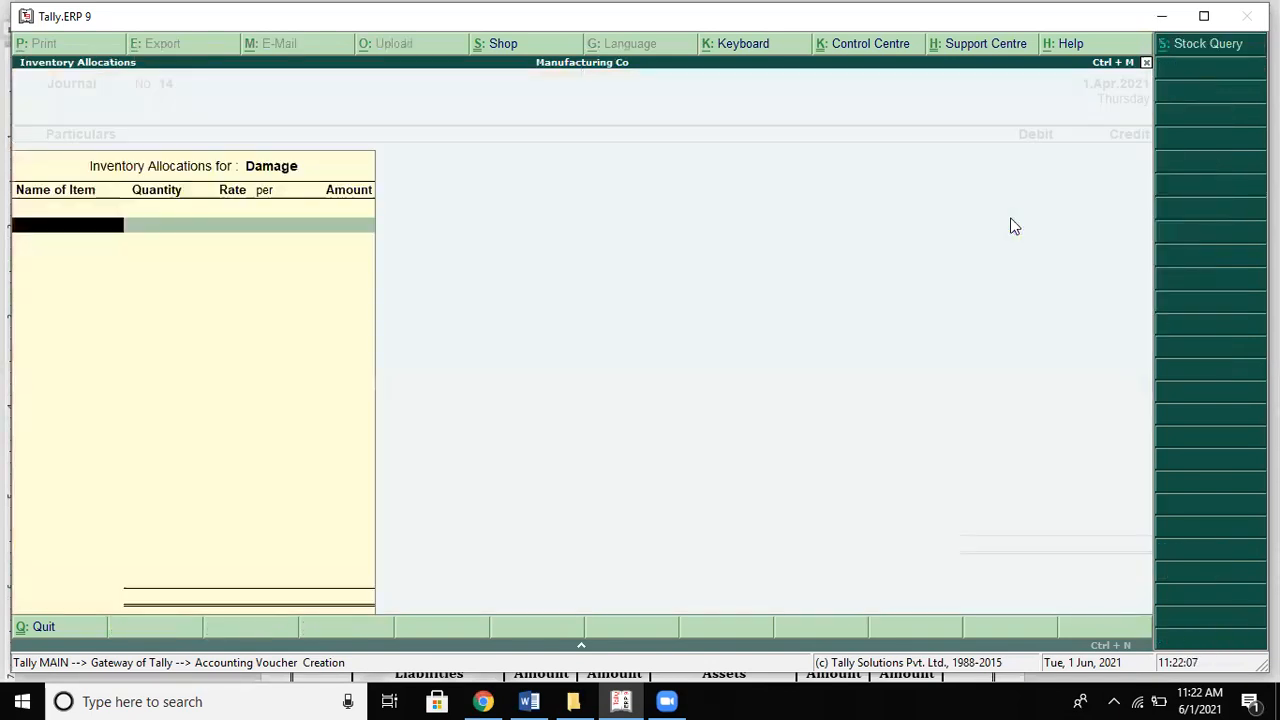
{"action": "key", "text": "Escape"}
{"action": "type", "text": "5000"}
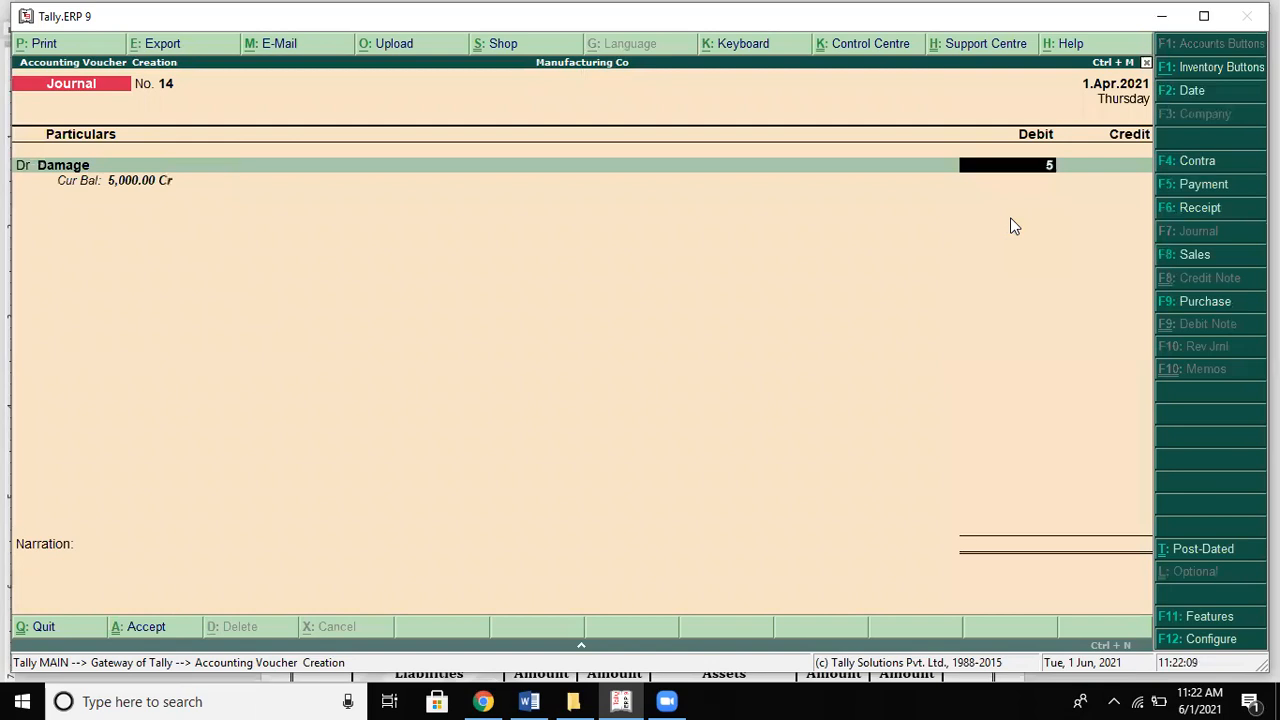
{"action": "key", "text": "Return"}
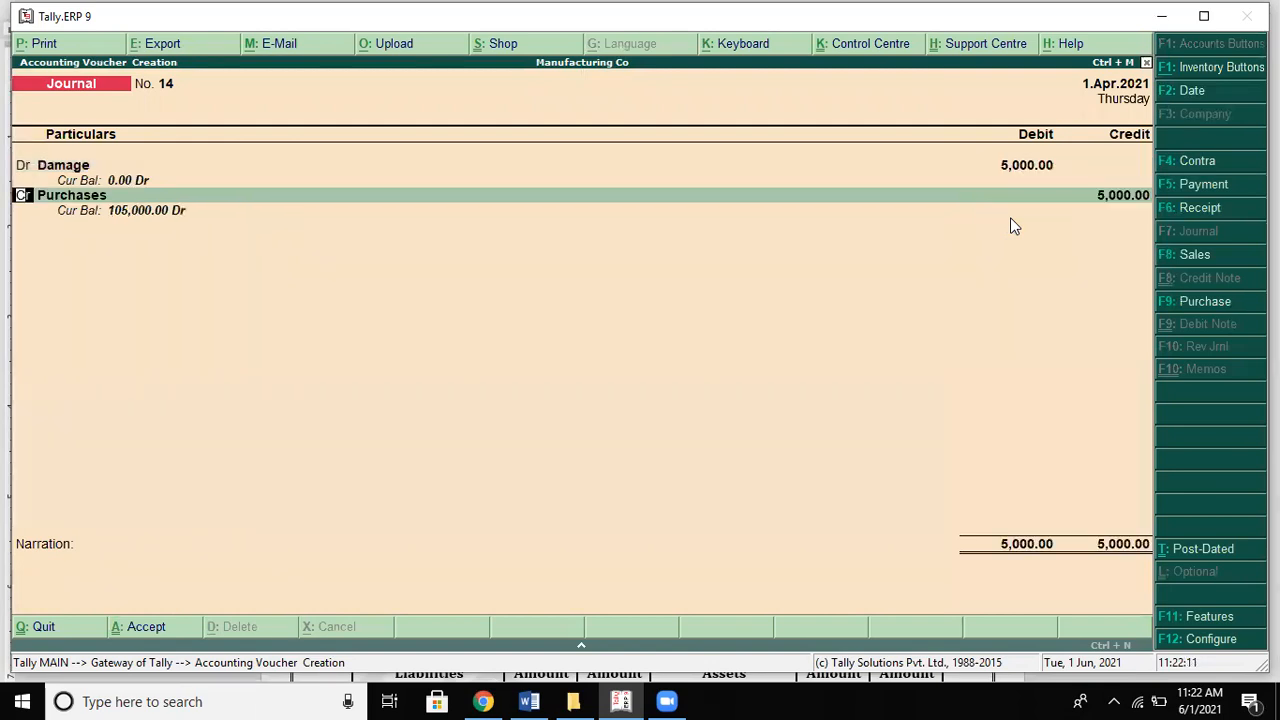
{"action": "key", "text": "Return"}
Step: Change the journal's debit ledger to Profit & Loss A/c
{"action": "type", "text": "p"}
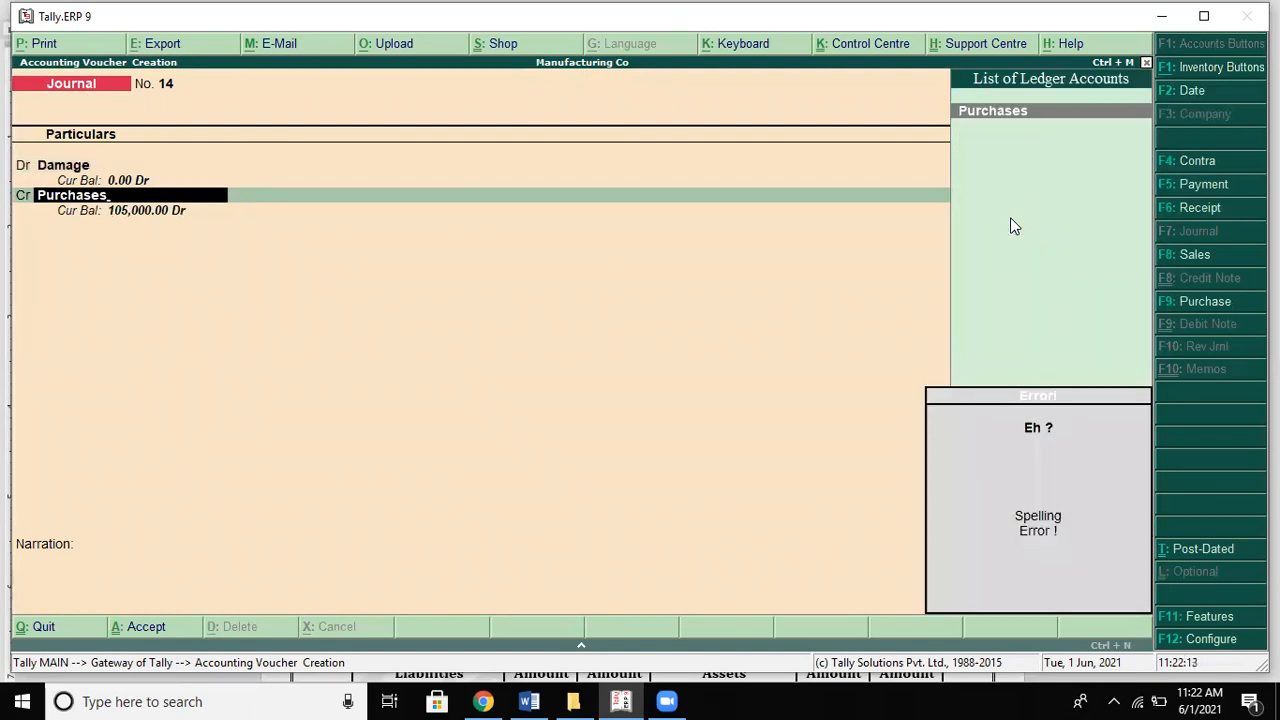
{"action": "key", "text": "BackSpace"}
{"action": "key", "text": "BackSpace"}
{"action": "key", "text": "BackSpace"}
{"action": "key", "text": "BackSpace"}
{"action": "key", "text": "BackSpace"}
{"action": "key", "text": "BackSpace"}
{"action": "key", "text": "BackSpace"}
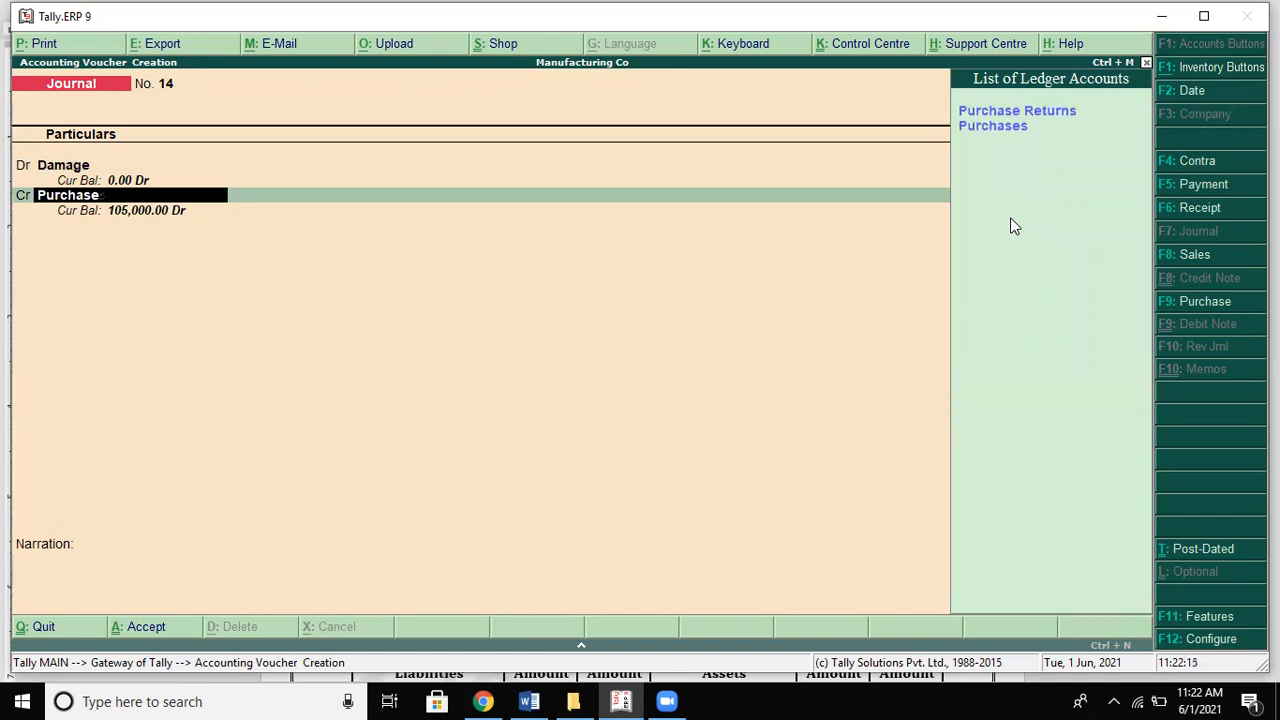
{"action": "key", "text": "BackSpace"}
{"action": "key", "text": "BackSpace"}
{"action": "key", "text": "BackSpace"}
{"action": "key", "text": "BackSpace"}
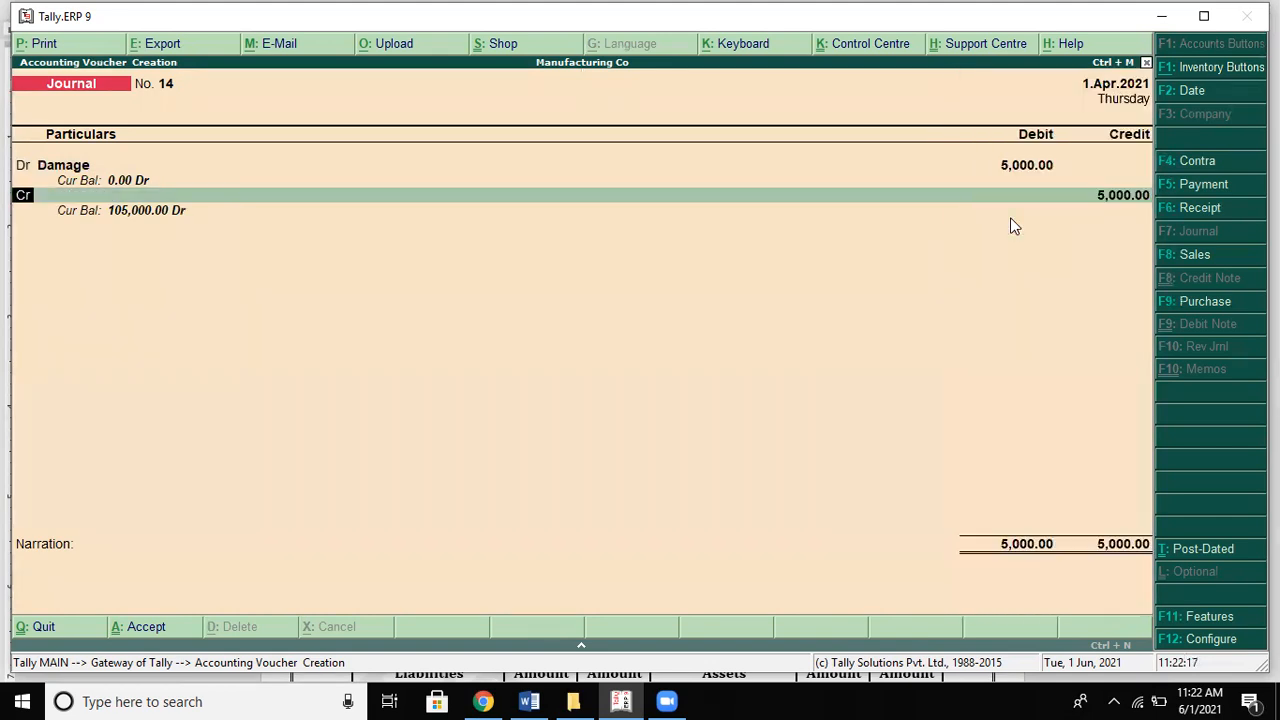
{"action": "key", "text": "Return"}
{"action": "key", "text": "BackSpace"}
{"action": "key", "text": "BackSpace"}
{"action": "type", "text": "P"}
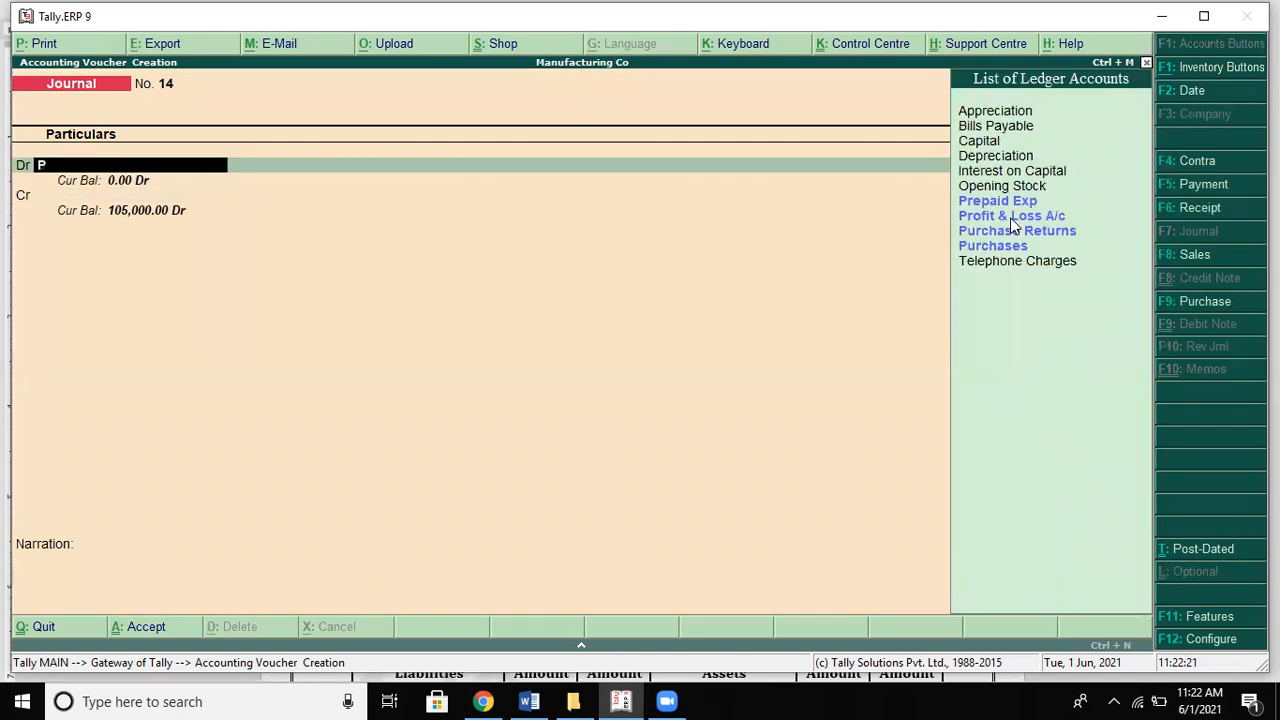
{"action": "key", "text": "Return"}
{"action": "key", "text": "Return"}
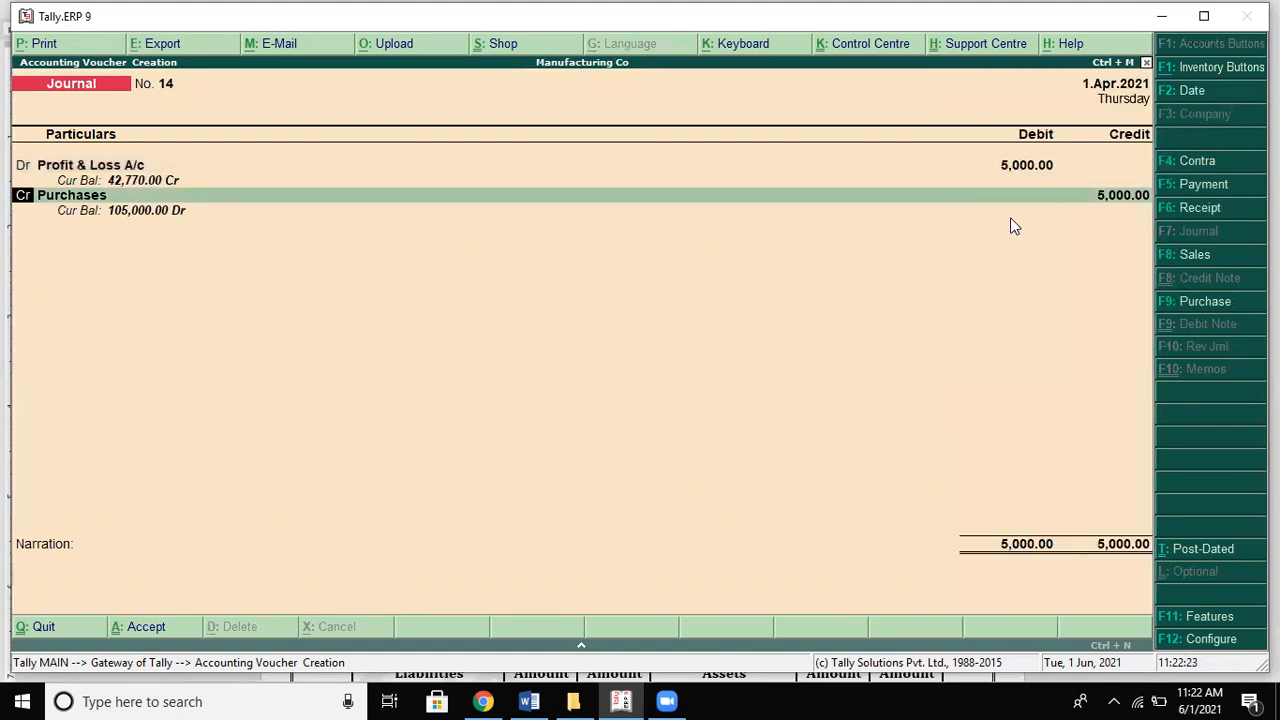
Step: Credit Damage 5,000, save journal 14 and return to the Gateway of Tally
{"action": "type", "text": "D"}
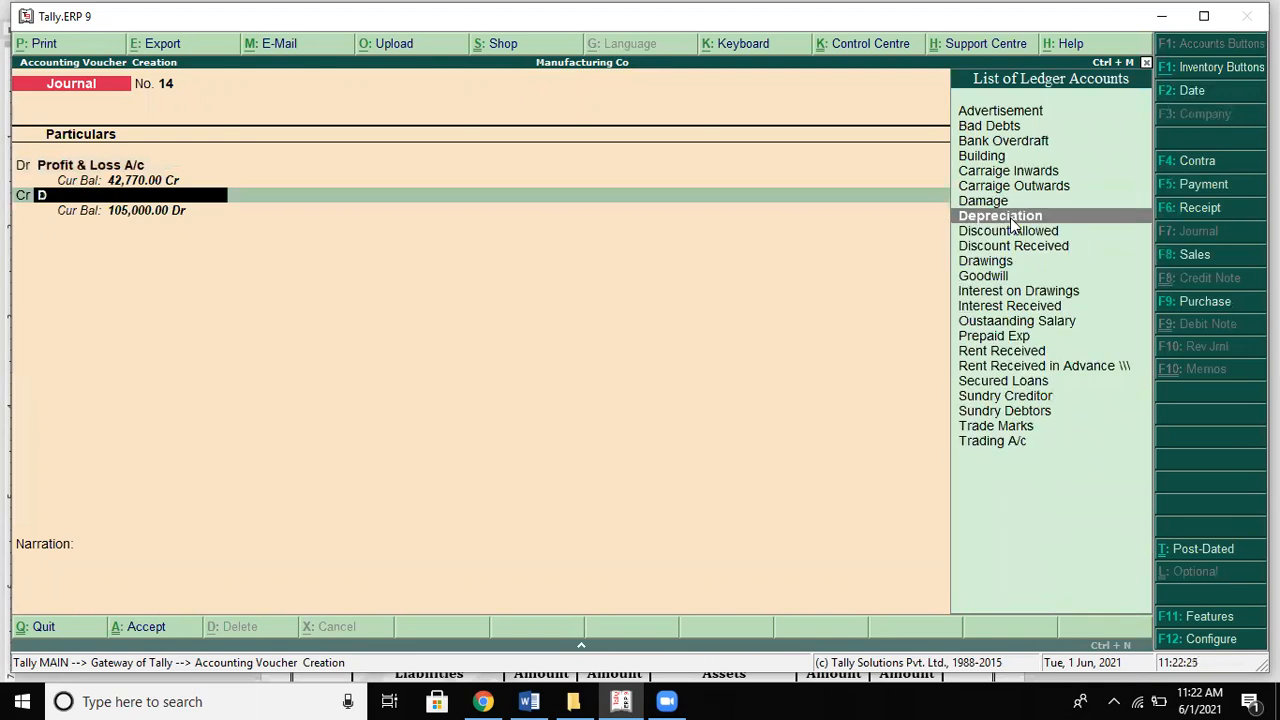
{"action": "key", "text": "Return"}
{"action": "key", "text": "Return"}
{"action": "key", "text": "Return"}
{"action": "key", "text": "Return"}
{"action": "key", "text": "Escape"}
{"action": "key", "text": "Return"}
Step: Open the detailed Profit & Loss report and compare Nett Profit with the Word solution
{"action": "key", "text": "Down"}
{"action": "key", "text": "Down"}
{"action": "key", "text": "Down"}
{"action": "key", "text": "Down"}
{"action": "key", "text": "Down"}
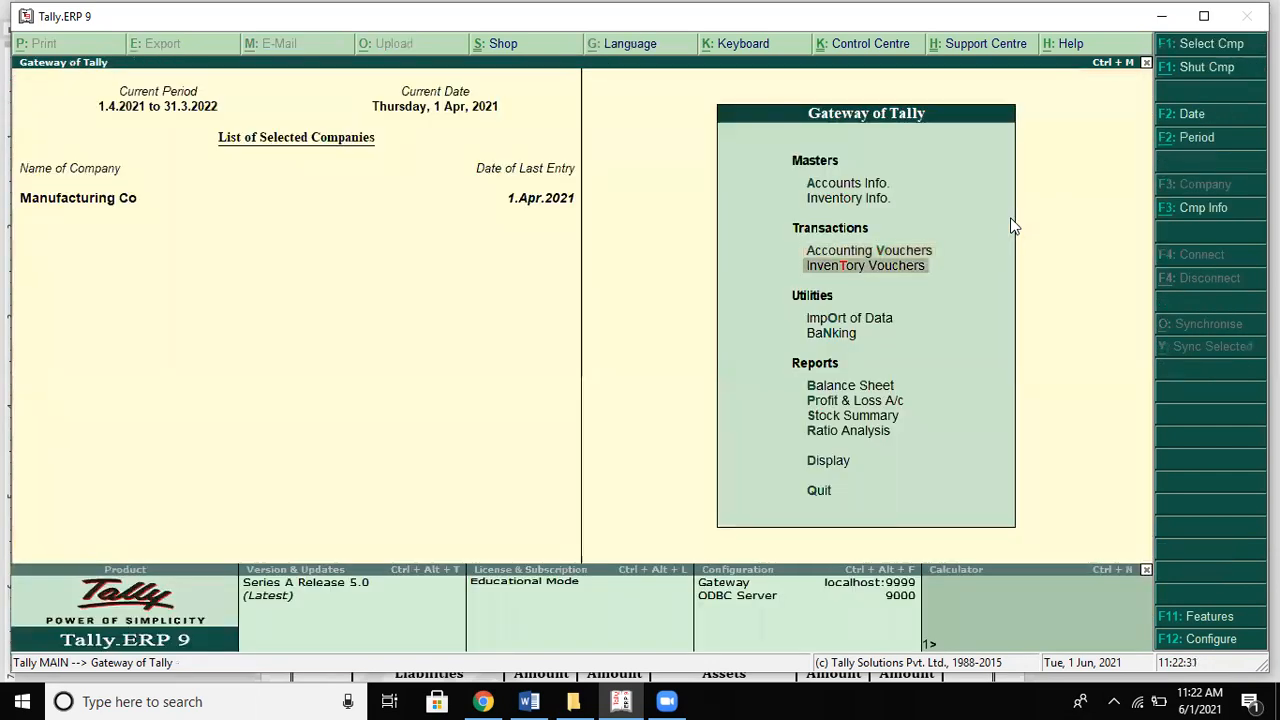
{"action": "key", "text": "Return"}
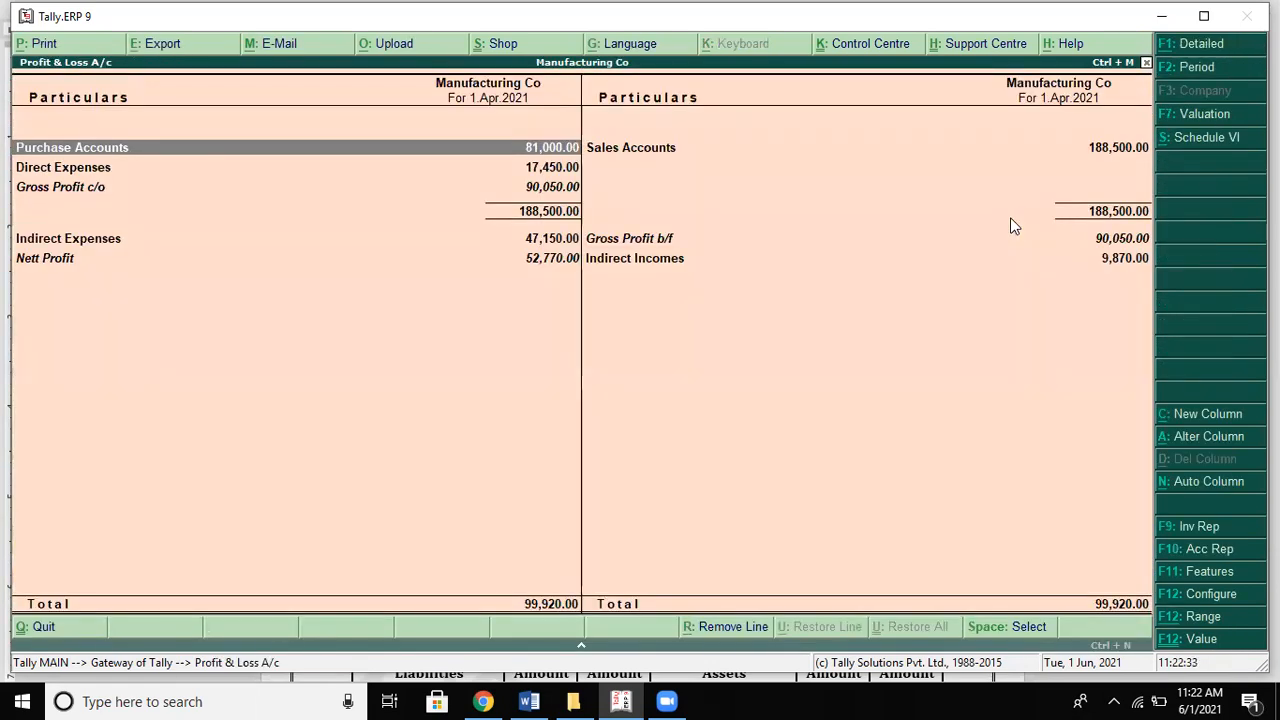
{"action": "key", "text": "alt+F1"}
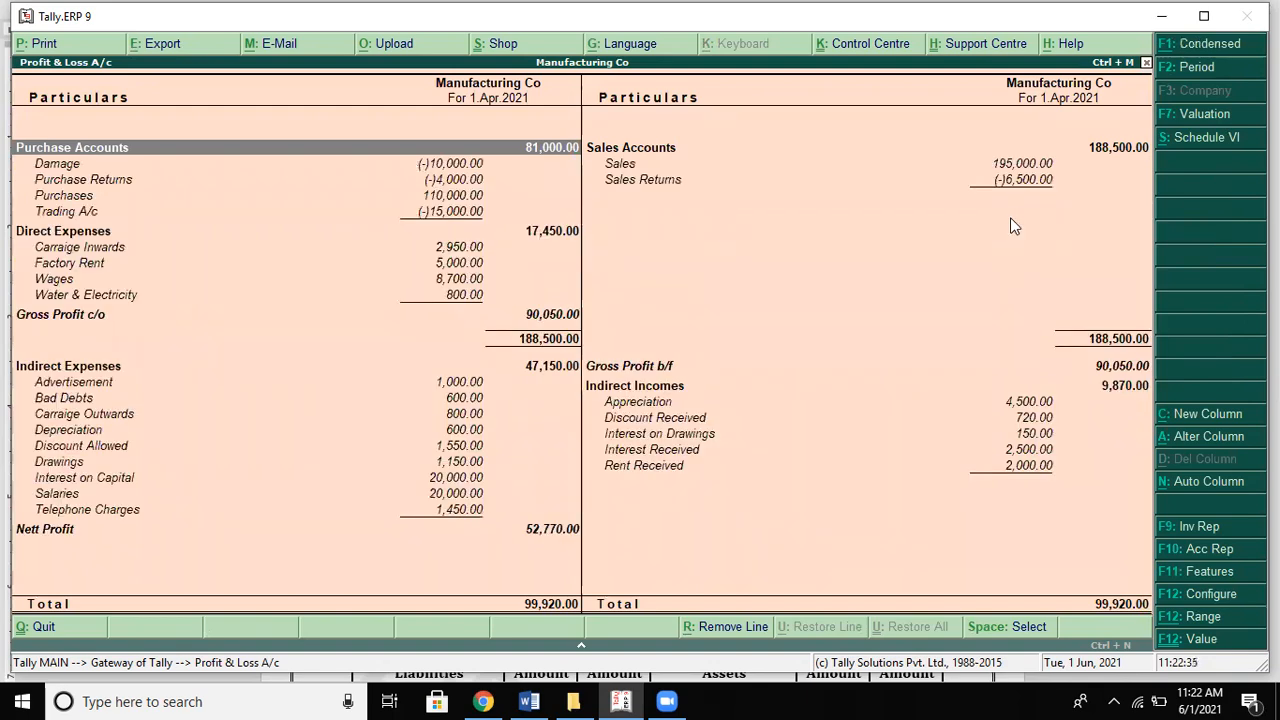
{"action": "key", "text": "Down"}
{"action": "key", "text": "Down"}
{"action": "key", "text": "Down"}
{"action": "key", "text": "Down"}
{"action": "key", "text": "Down"}
{"action": "key", "text": "Down"}
{"action": "key", "text": "Down"}
{"action": "key", "text": "Down"}
{"action": "key", "text": "Down"}
{"action": "key", "text": "Down"}
{"action": "key", "text": "Down"}
{"action": "key", "text": "Down"}
{"action": "key", "text": "Down"}
{"action": "key", "text": "Down"}
{"action": "key", "text": "Down"}
{"action": "key", "text": "Down"}
{"action": "key", "text": "Down"}
{"action": "key", "text": "Down"}
{"action": "key", "text": "Down"}
{"action": "key", "text": "Down"}
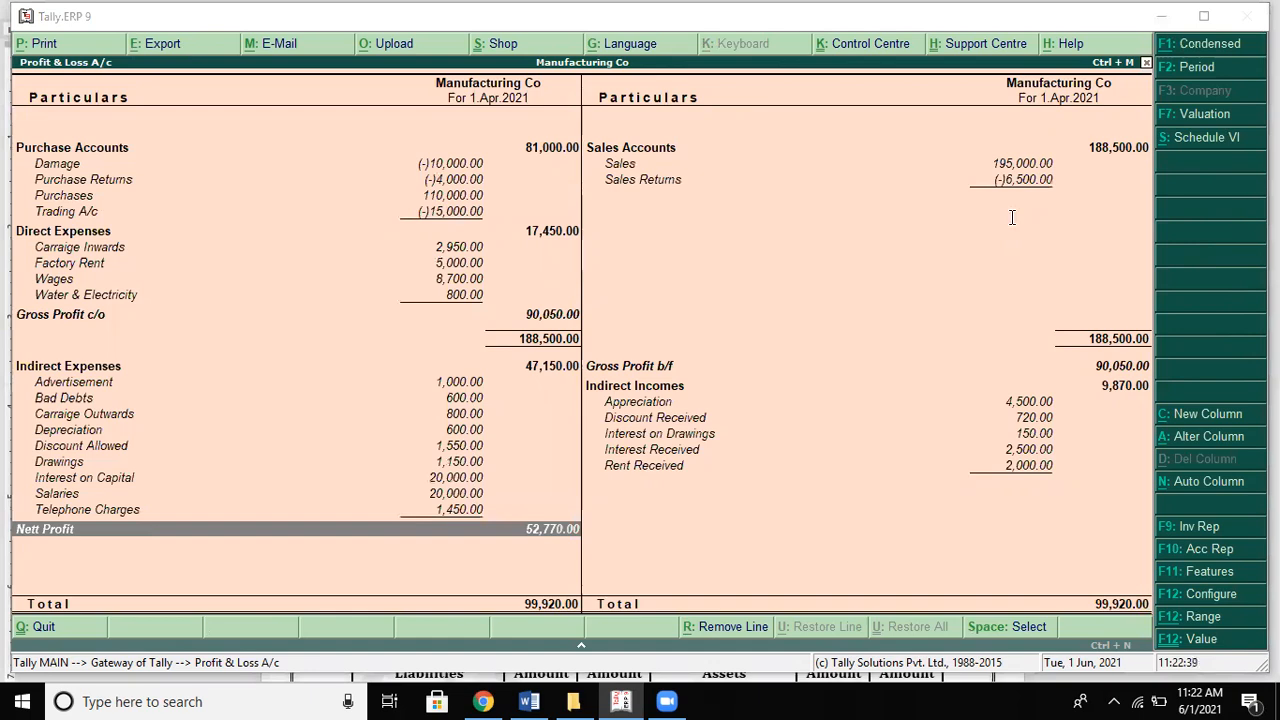
{"action": "key", "text": "alt+Tab"}
{"action": "key", "text": "alt+Tab"}
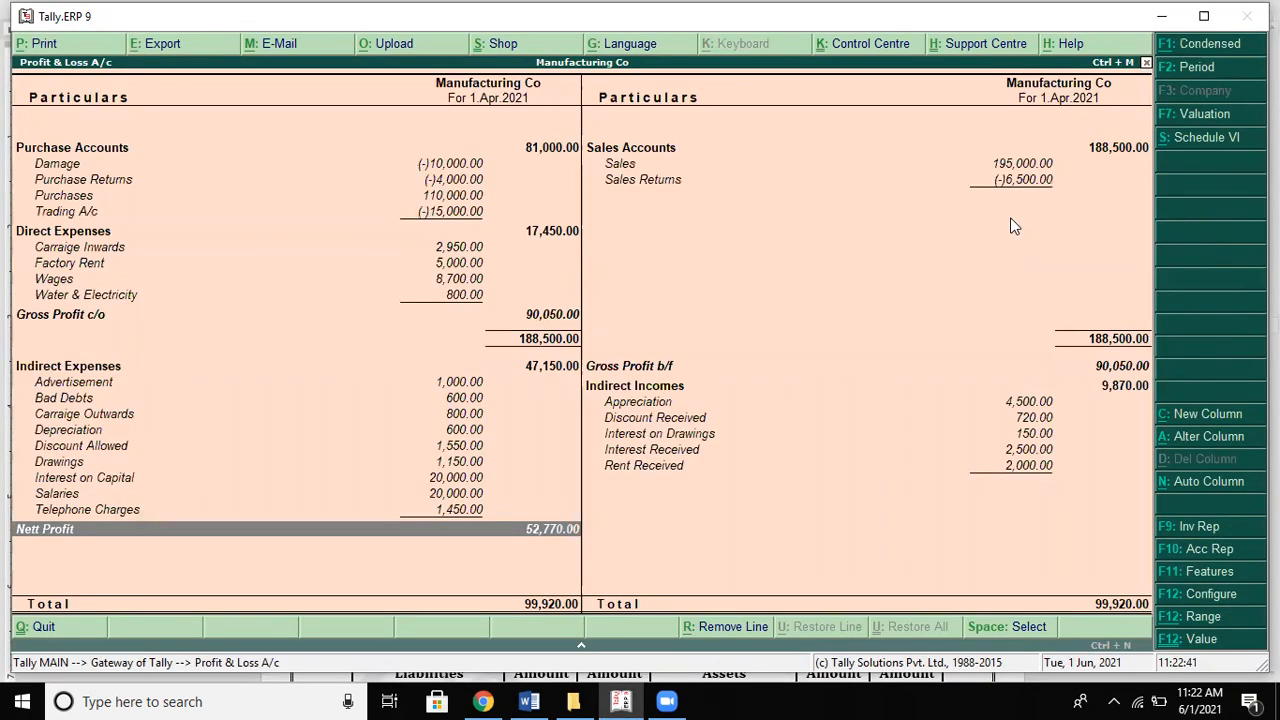
{"action": "key", "text": "alt+Tab"}
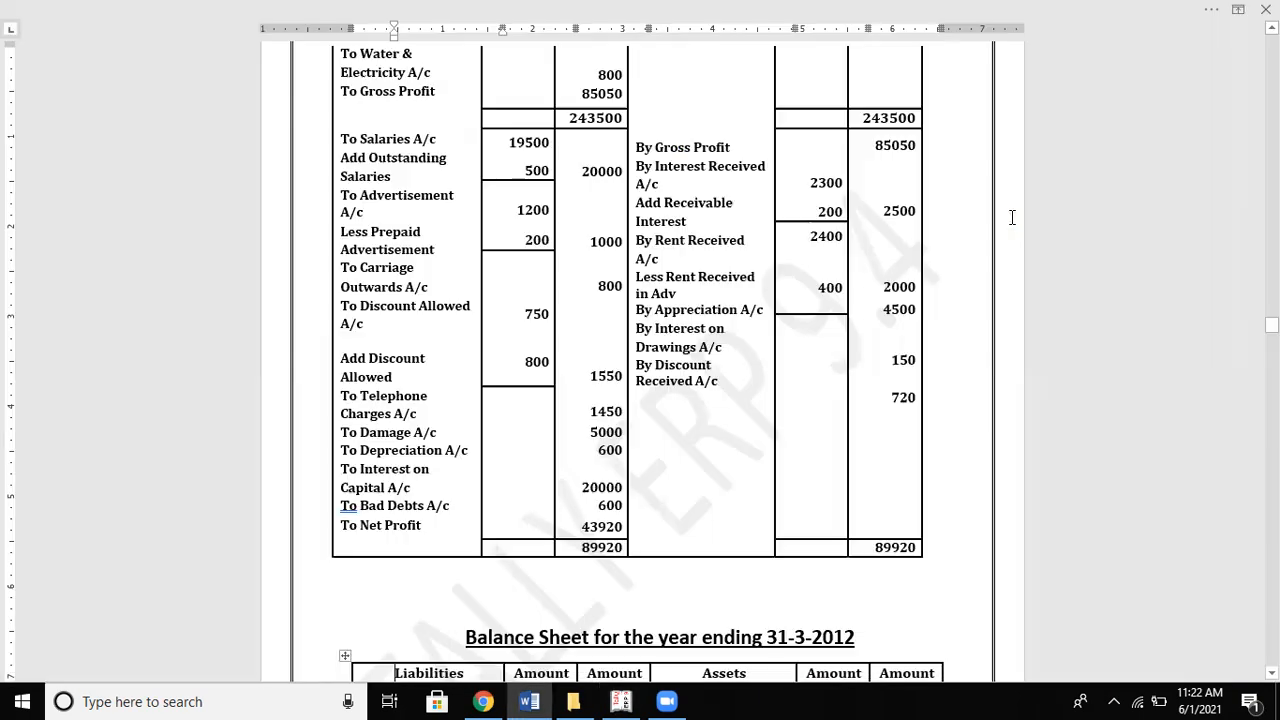
{"action": "key", "text": "alt+Tab"}
Step: Review the Salaries, Drawings, Interest on Capital, Discount Allowed and indirect income lines
{"action": "key", "text": "Up"}
{"action": "key", "text": "Up"}
{"action": "key", "text": "Up"}
{"action": "key", "text": "Up"}
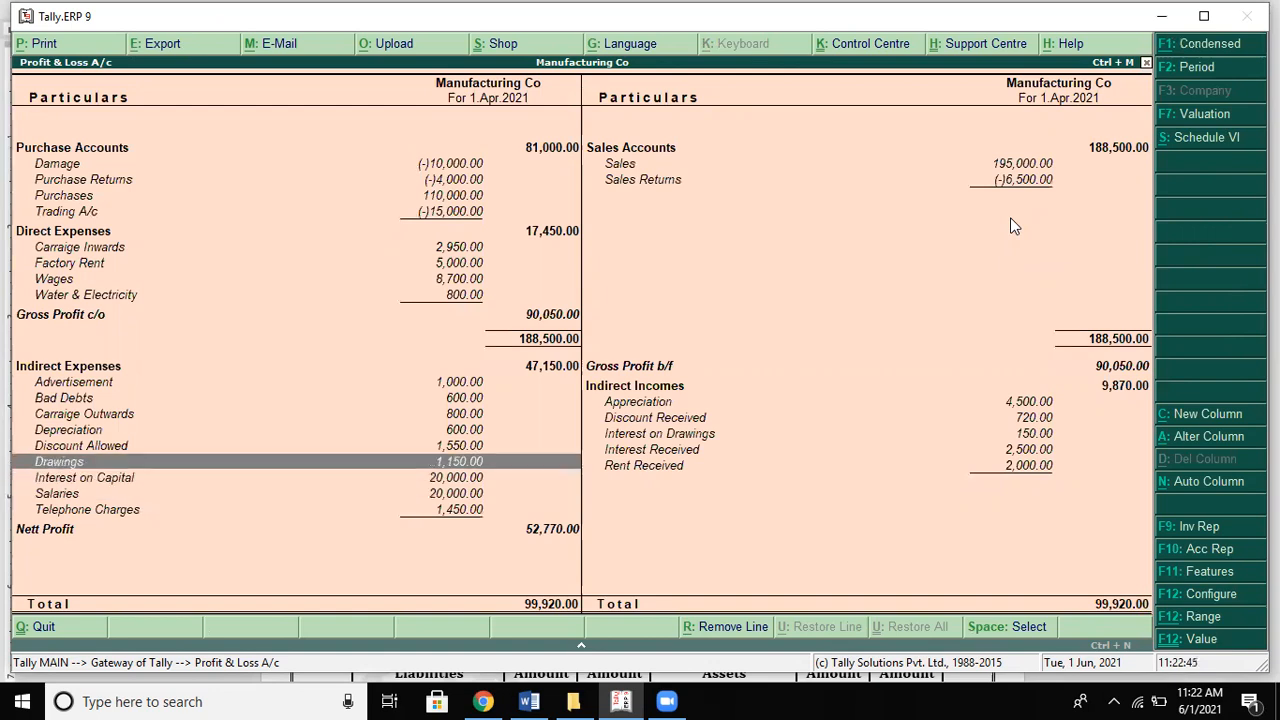
{"action": "key", "text": "Down"}
{"action": "key", "text": "Down"}
{"action": "key", "text": "Down"}
{"action": "key", "text": "Up"}
{"action": "key", "text": "Up"}
{"action": "key", "text": "Up"}
{"action": "key", "text": "Up"}
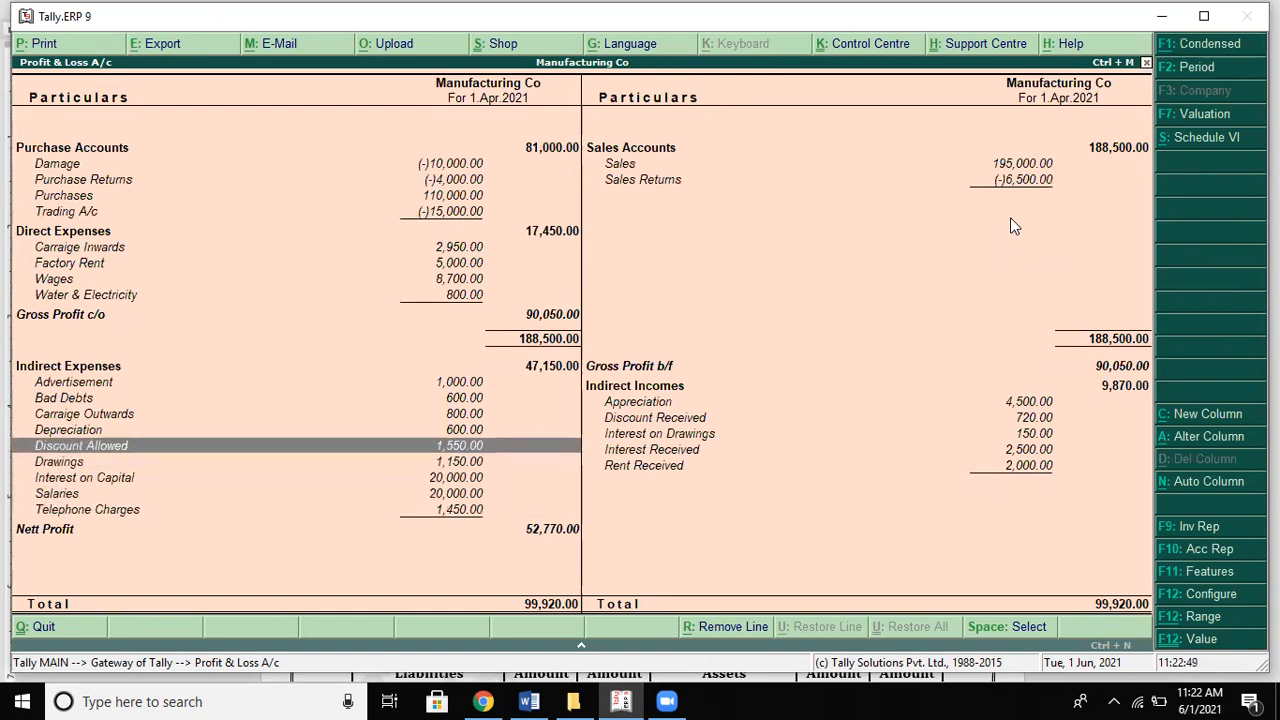
{"action": "key", "text": "Down"}
{"action": "key", "text": "Down"}
{"action": "key", "text": "Down"}
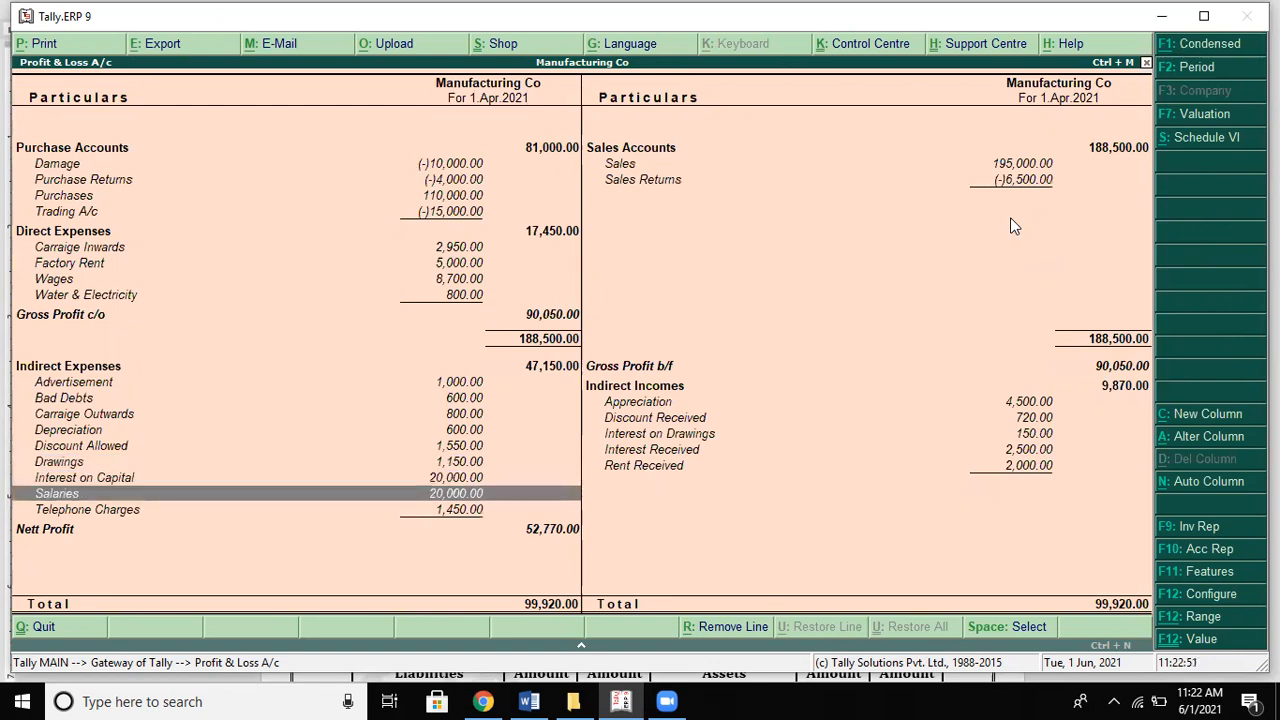
{"action": "key", "text": "Up"}
{"action": "key", "text": "Down"}
{"action": "key", "text": "Down"}
{"action": "key", "text": "Up"}
{"action": "key", "text": "Up"}
{"action": "key", "text": "Up"}
{"action": "key", "text": "Up"}
{"action": "key", "text": "Up"}
{"action": "key", "text": "Up"}
{"action": "key", "text": "Up"}
{"action": "key", "text": "Up"}
{"action": "key", "text": "Up"}
{"action": "key", "text": "Right"}
{"action": "key", "text": "Down"}
{"action": "key", "text": "Down"}
{"action": "key", "text": "Down"}
{"action": "key", "text": "Down"}
{"action": "key", "text": "Down"}
{"action": "key", "text": "Down"}
{"action": "key", "text": "Up"}
{"action": "key", "text": "Up"}
{"action": "key", "text": "Up"}
{"action": "key", "text": "Up"}
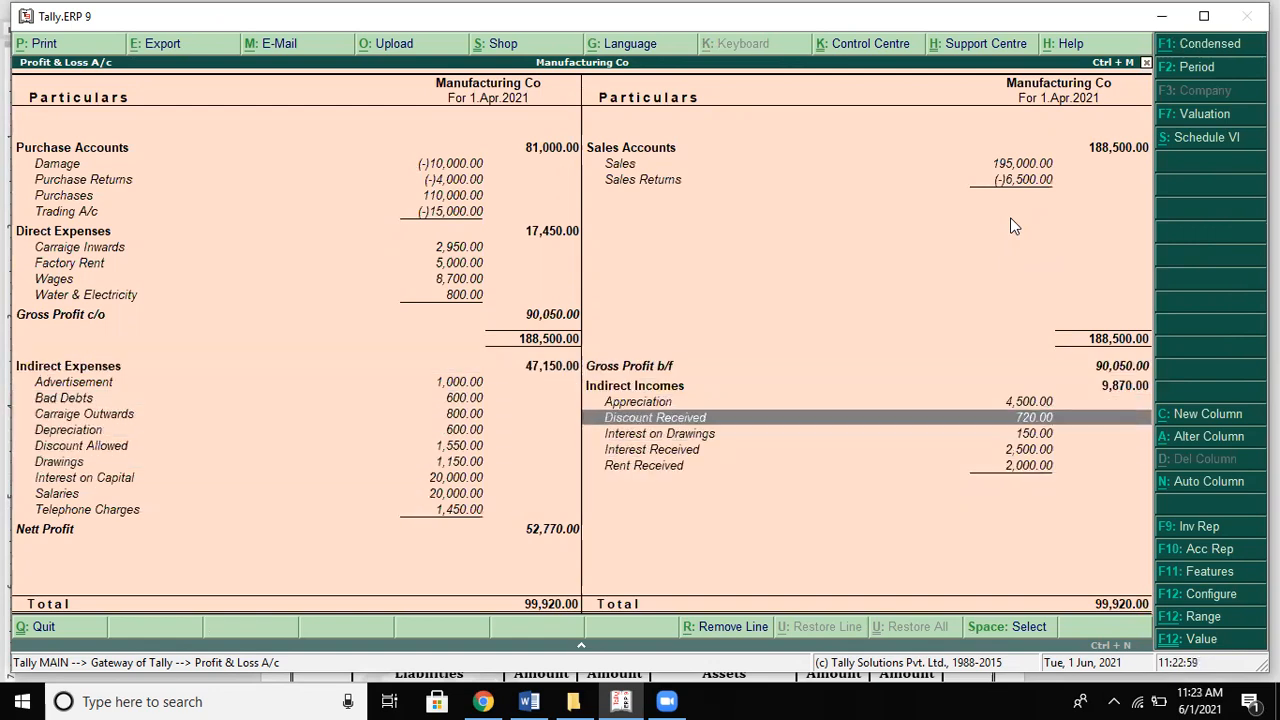
{"action": "key", "text": "Left"}
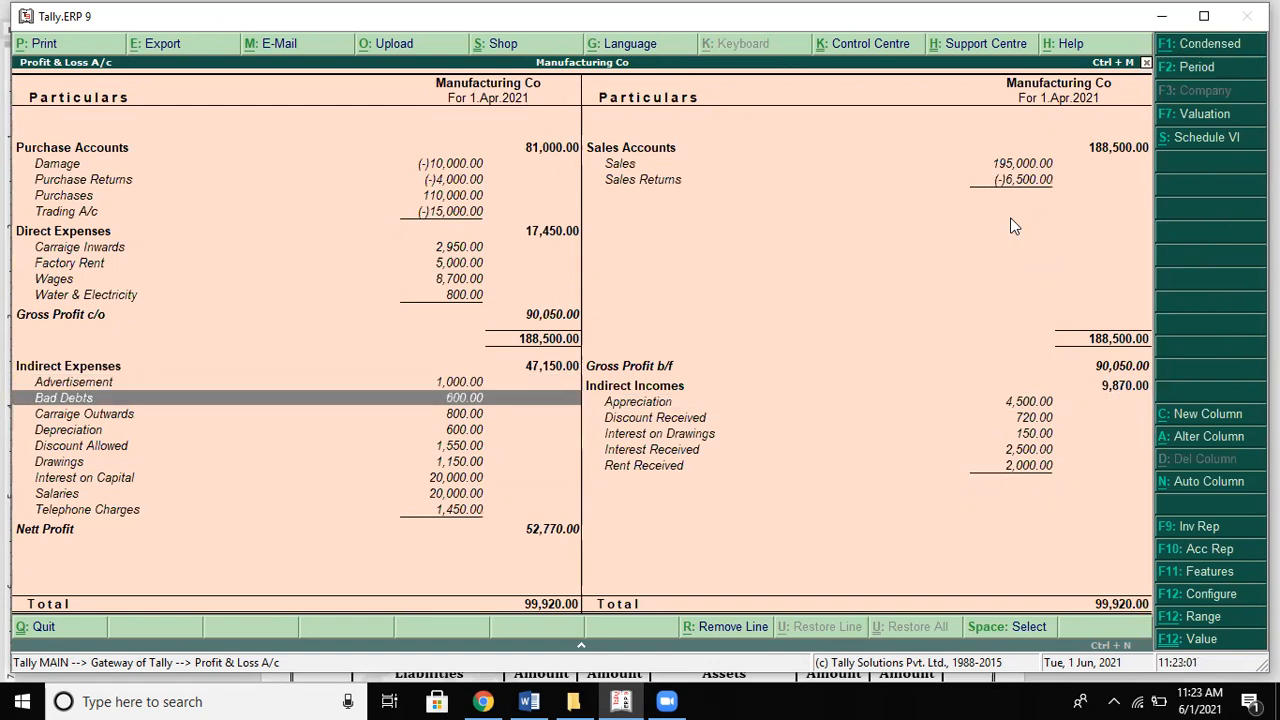
Step: Move to the Damage line and open its April ledger vouchers showing journal 14
{"action": "key", "text": "Down"}
{"action": "key", "text": "Down"}
{"action": "key", "text": "Down"}
{"action": "key", "text": "Down"}
{"action": "key", "text": "Down"}
{"action": "key", "text": "Down"}
{"action": "key", "text": "Down"}
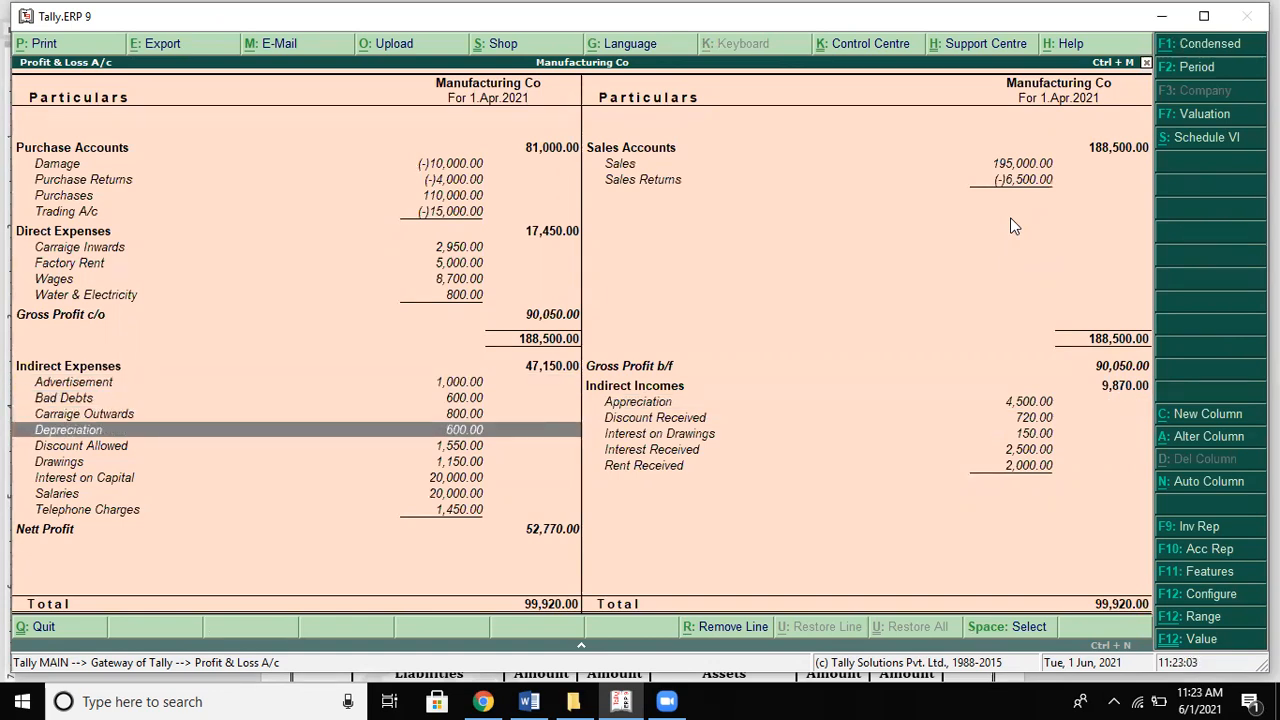
{"action": "key", "text": "Down"}
{"action": "key", "text": "Up"}
{"action": "key", "text": "Up"}
{"action": "key", "text": "Up"}
{"action": "key", "text": "Up"}
{"action": "key", "text": "Up"}
{"action": "key", "text": "Up"}
{"action": "key", "text": "Up"}
{"action": "key", "text": "Up"}
{"action": "key", "text": "Up"}
{"action": "key", "text": "Up"}
{"action": "key", "text": "Up"}
{"action": "key", "text": "Up"}
{"action": "key", "text": "Up"}
{"action": "key", "text": "Up"}
{"action": "key", "text": "Up"}
{"action": "key", "text": "Up"}
{"action": "key", "text": "Up"}
{"action": "key", "text": "Up"}
{"action": "key", "text": "Up"}
{"action": "key", "text": "Up"}
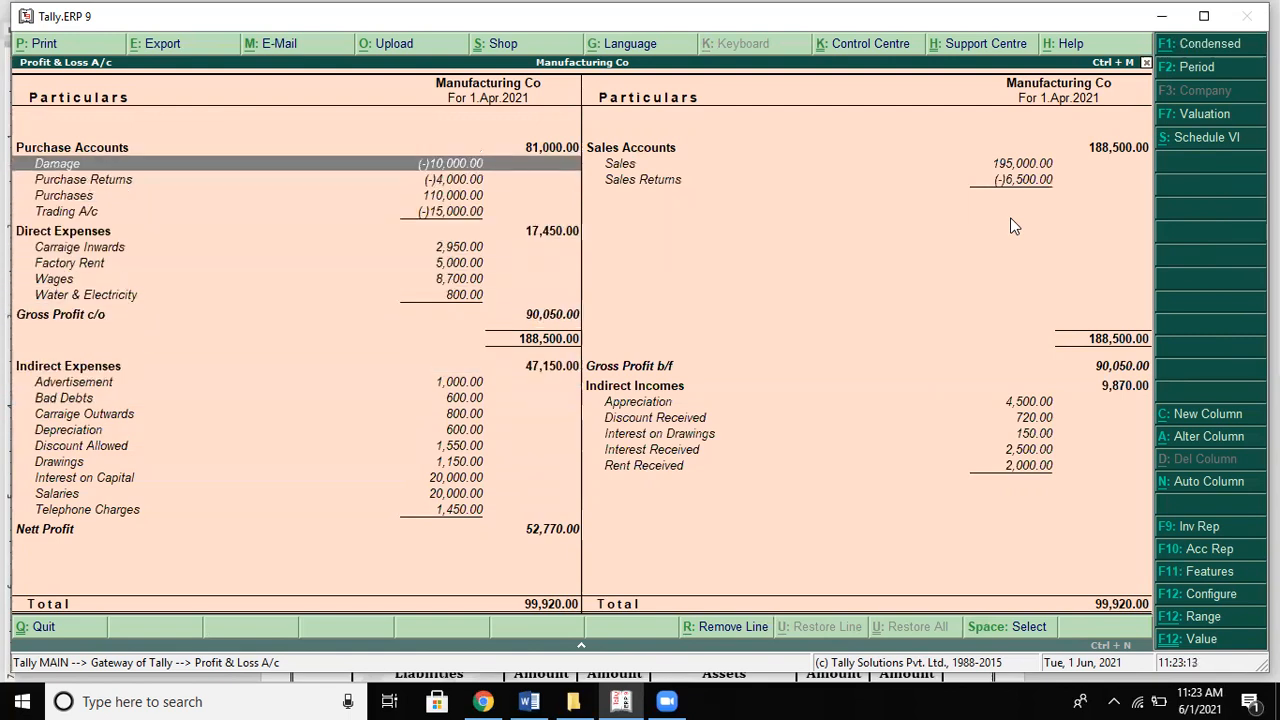
{"action": "key", "text": "Return"}
{"action": "key", "text": "Return"}
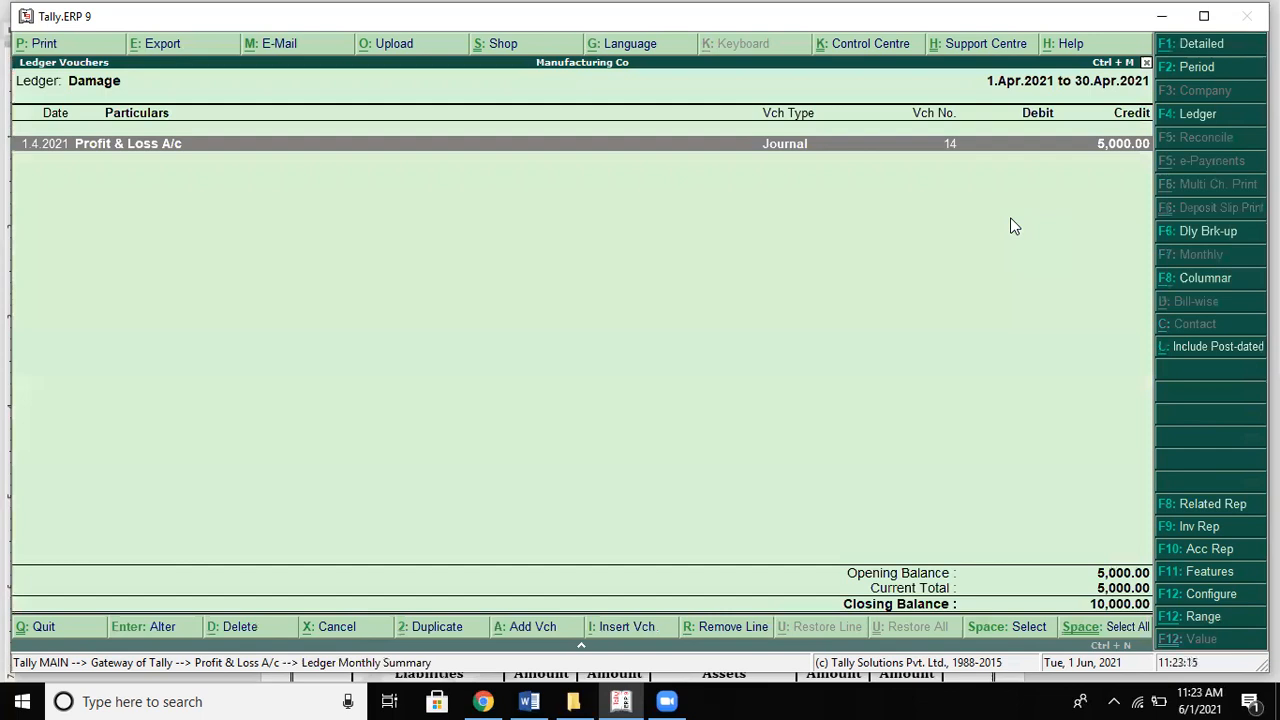
{"action": "key", "text": "Return"}
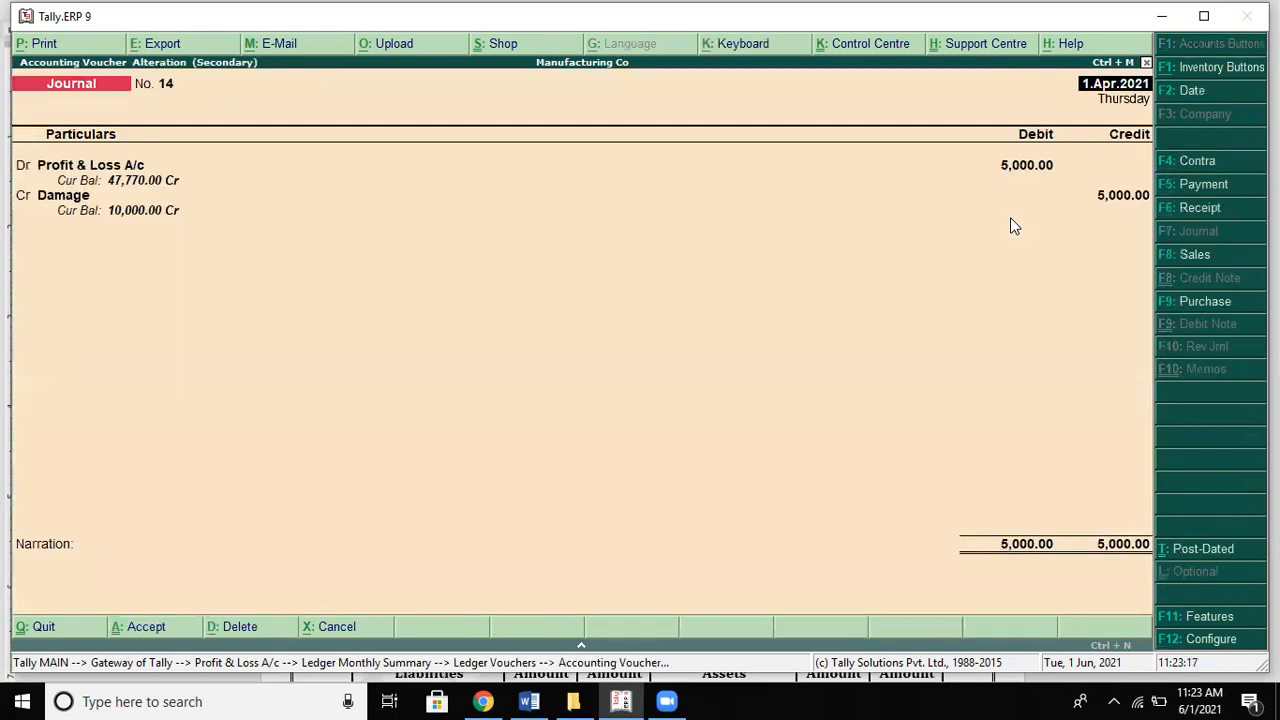
Step: Alter journal 14 to debit Damage and credit Purchases 5,000, then return to Profit & Loss
{"action": "key", "text": "Return"}
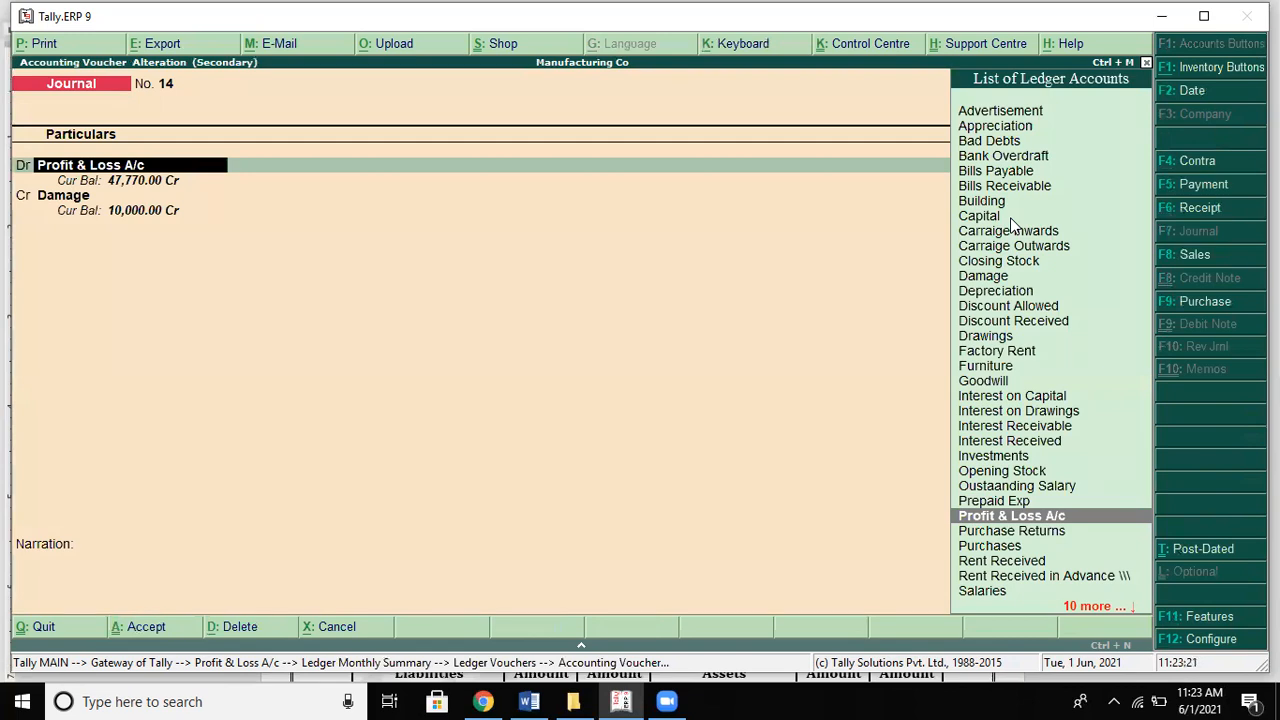
{"action": "type", "text": "D"}
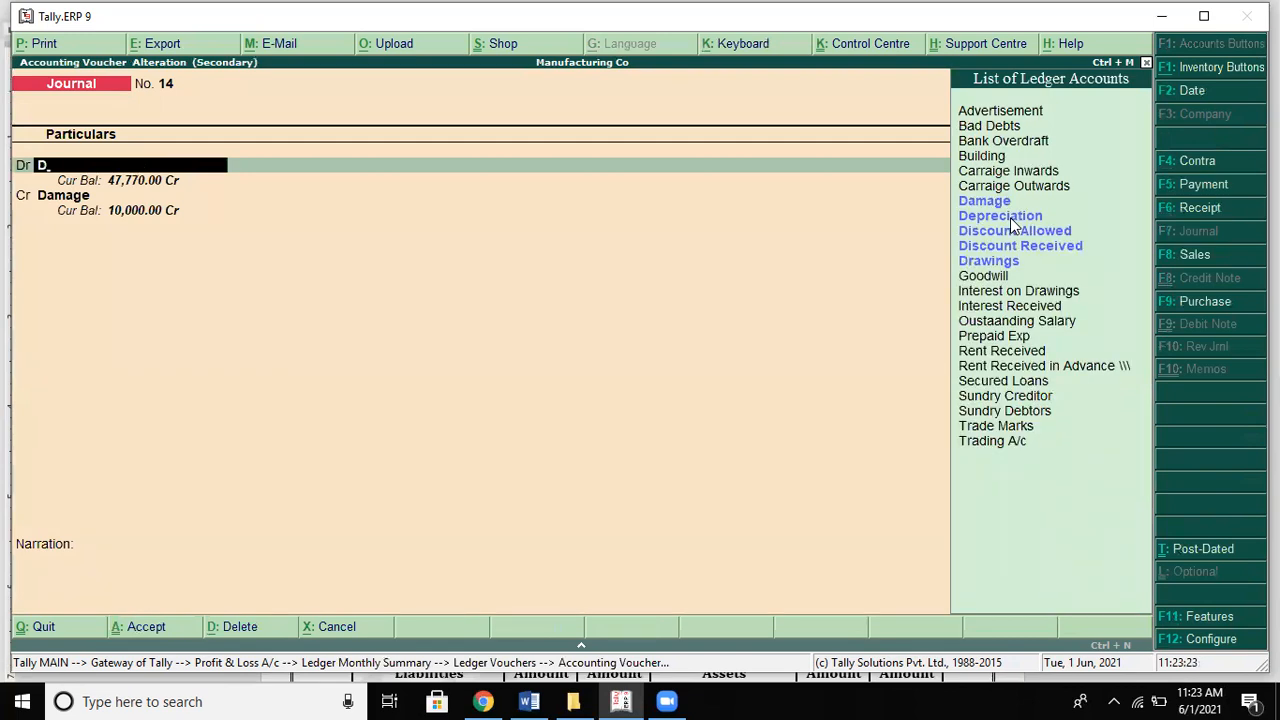
{"action": "key", "text": "Return"}
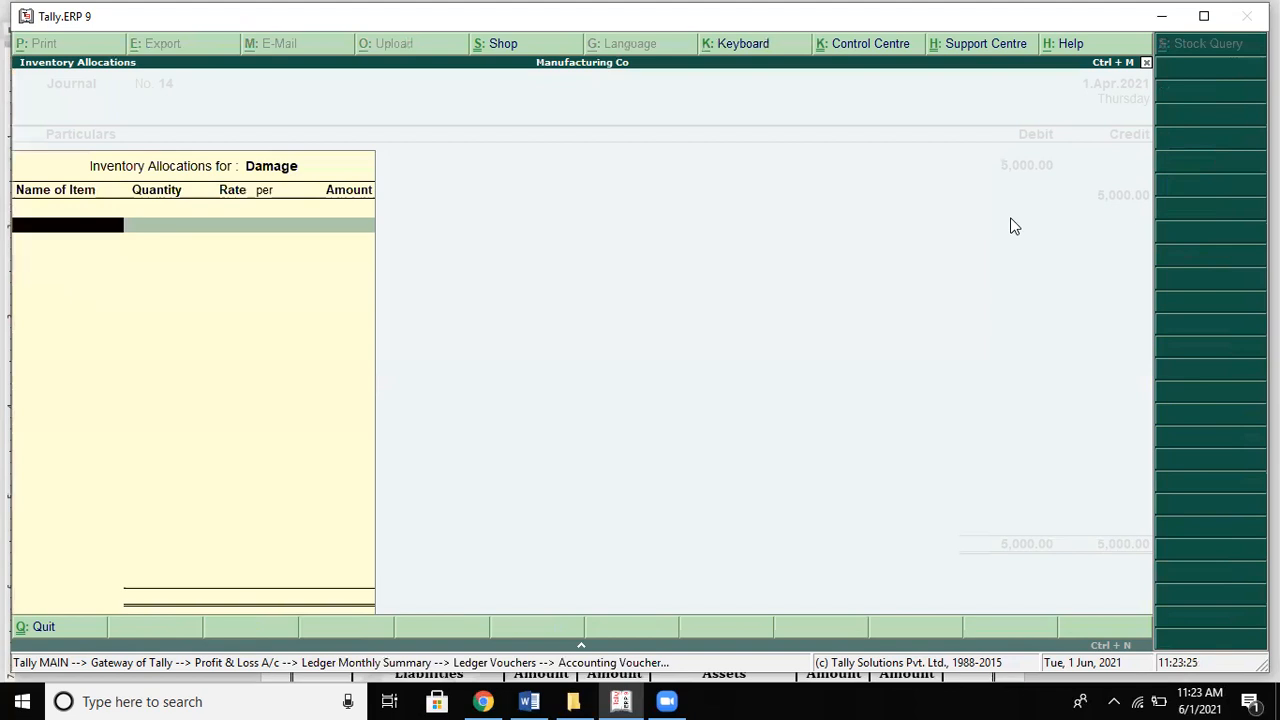
{"action": "key", "text": "Escape"}
{"action": "key", "text": "Return"}
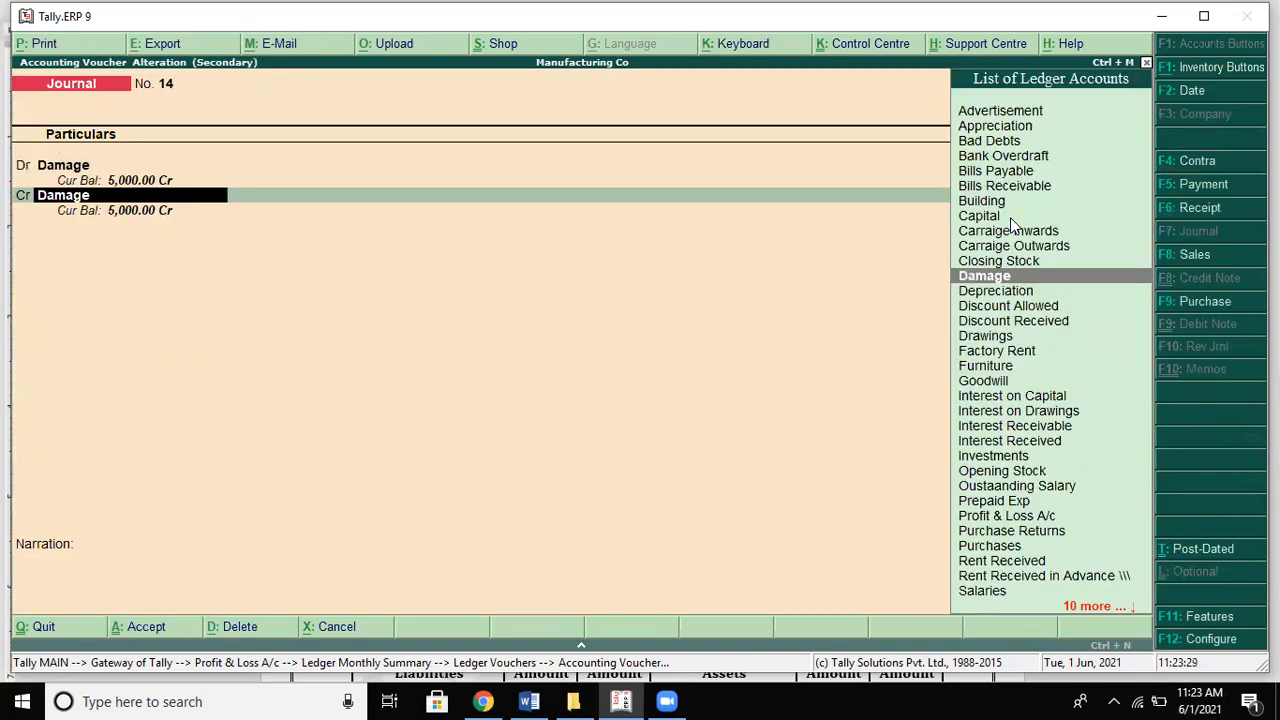
{"action": "type", "text": "P"}
{"action": "key", "text": "Down"}
{"action": "key", "text": "Down"}
{"action": "key", "text": "Down"}
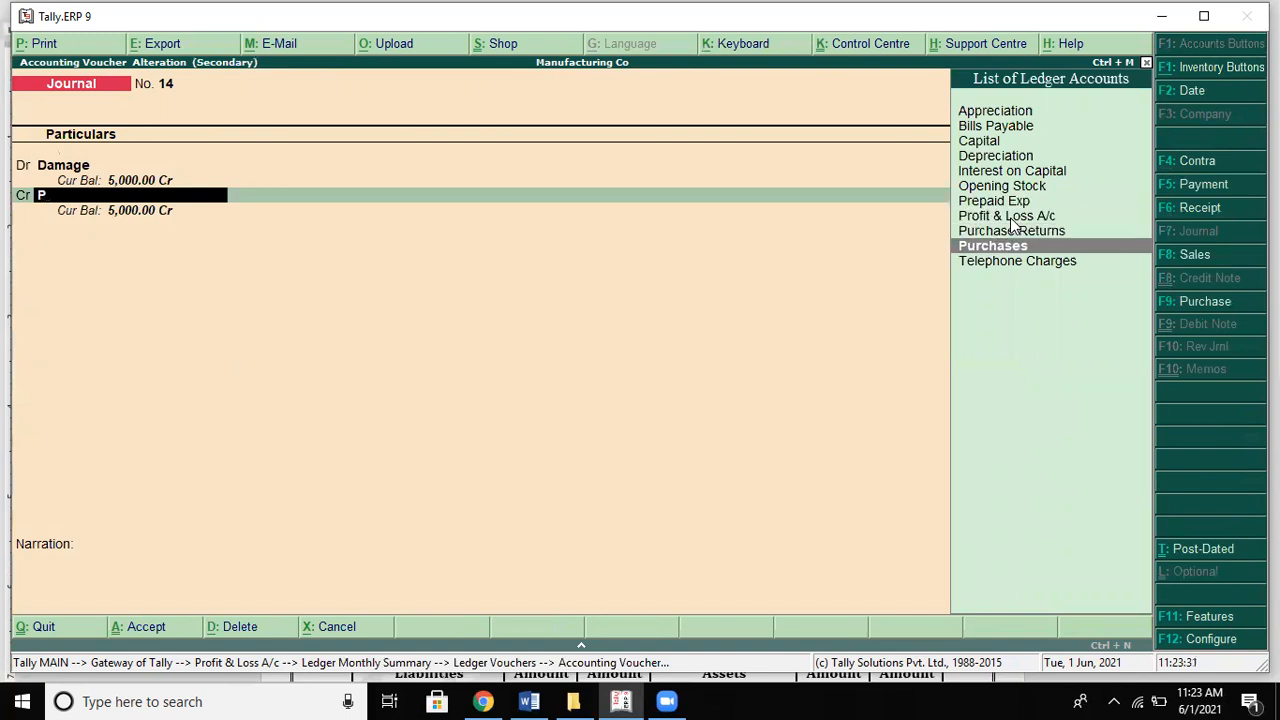
{"action": "key", "text": "Return"}
{"action": "key", "text": "Return"}
{"action": "key", "text": "Return"}
{"action": "key", "text": "Return"}
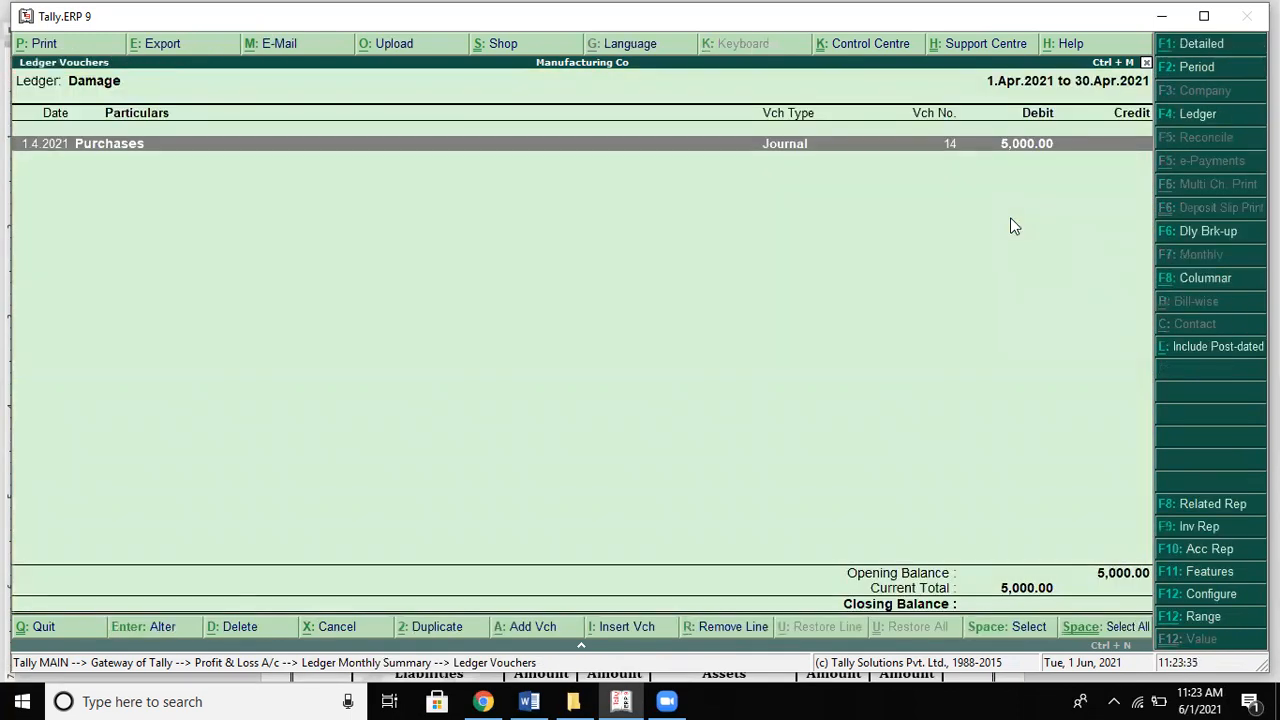
{"action": "key", "text": "Escape"}
{"action": "key", "text": "Escape"}
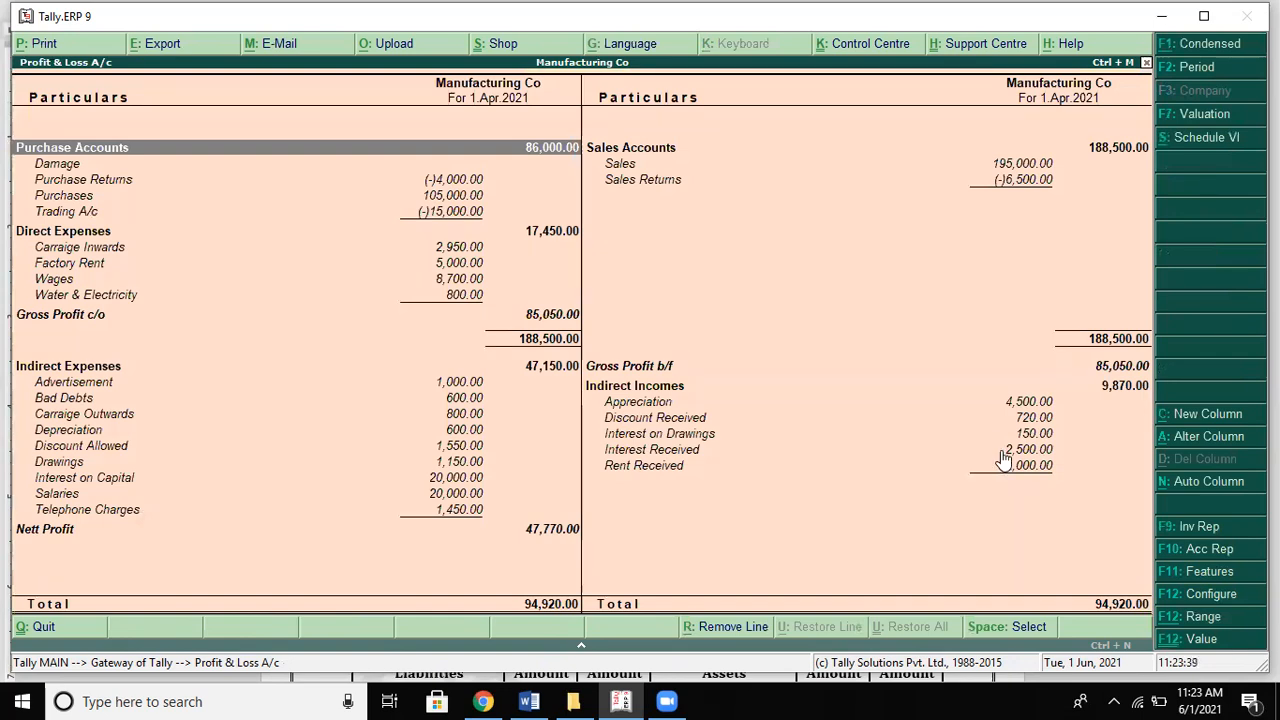
Step: Review the Carriage Inwards, Drawings, Salaries and Purchases lines, then close Profit & Loss
{"action": "key", "text": "Down"}
{"action": "key", "text": "Down"}
{"action": "key", "text": "Down"}
{"action": "key", "text": "Down"}
{"action": "key", "text": "Down"}
{"action": "key", "text": "Down"}
{"action": "key", "text": "Down"}
{"action": "key", "text": "Down"}
{"action": "key", "text": "Down"}
{"action": "key", "text": "Down"}
{"action": "key", "text": "Down"}
{"action": "key", "text": "Down"}
{"action": "key", "text": "Down"}
{"action": "key", "text": "Down"}
{"action": "key", "text": "Down"}
{"action": "key", "text": "Down"}
{"action": "key", "text": "Down"}
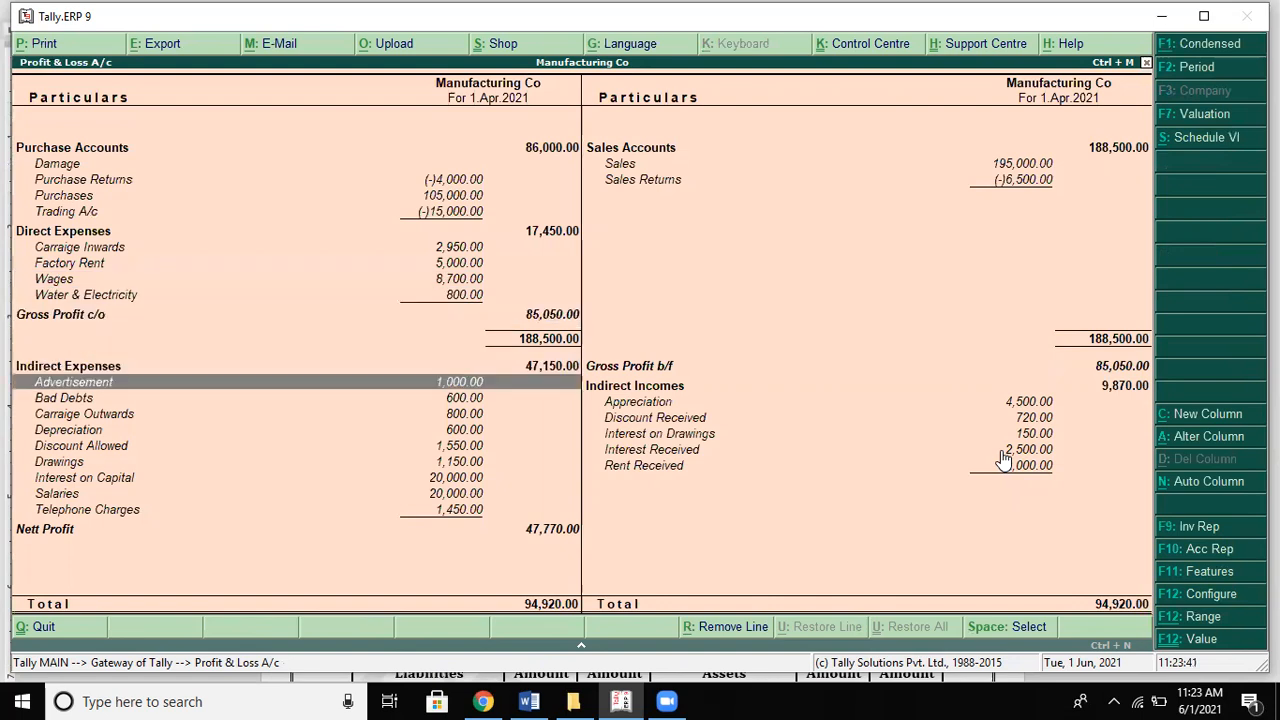
{"action": "key", "text": "Down"}
{"action": "key", "text": "Down"}
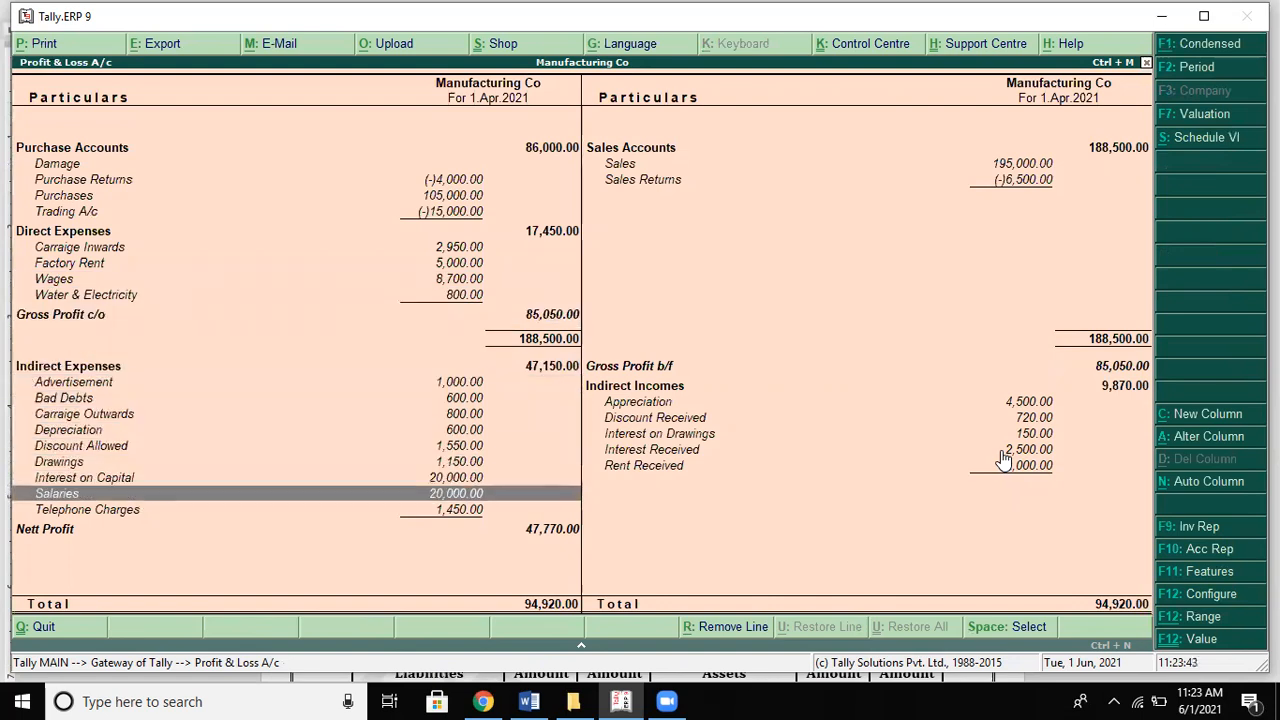
{"action": "key", "text": "Down"}
{"action": "key", "text": "Down"}
{"action": "key", "text": "Up"}
{"action": "key", "text": "Up"}
{"action": "key", "text": "Up"}
{"action": "key", "text": "Up"}
{"action": "key", "text": "Up"}
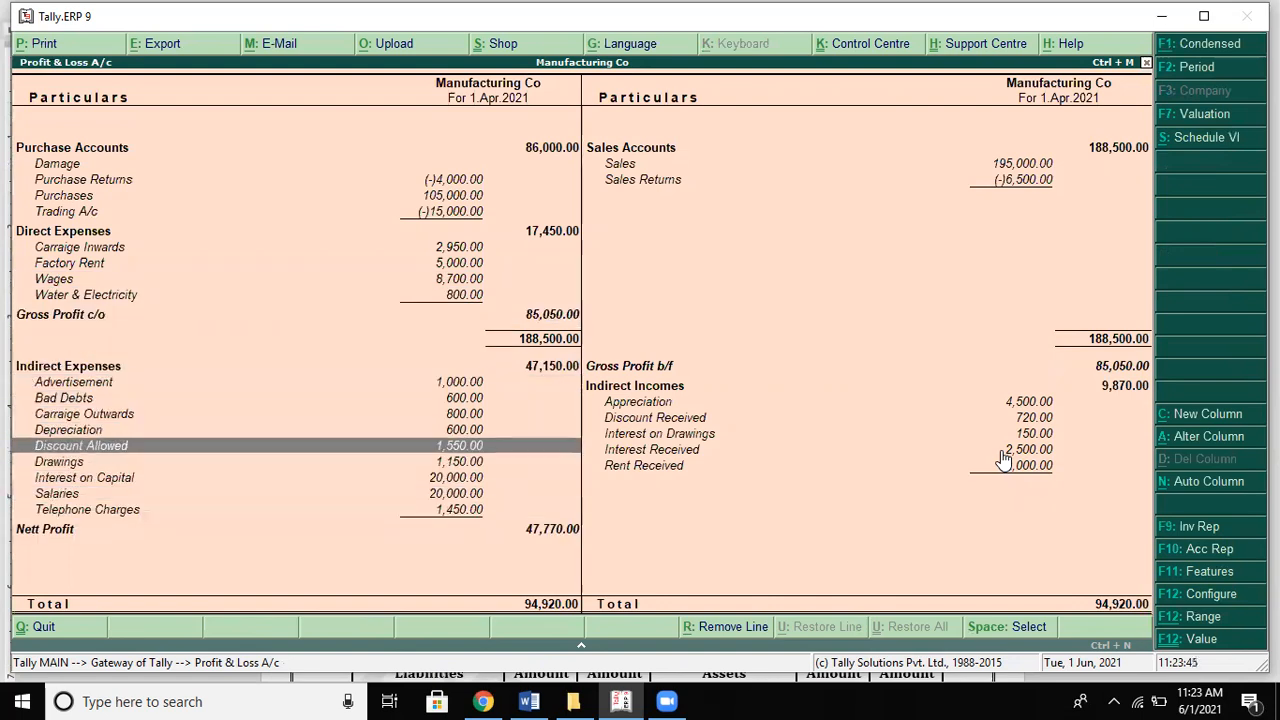
{"action": "key", "text": "Up"}
{"action": "key", "text": "Up"}
{"action": "key", "text": "Up"}
{"action": "key", "text": "Up"}
{"action": "key", "text": "Up"}
{"action": "key", "text": "Up"}
{"action": "key", "text": "Up"}
{"action": "key", "text": "Up"}
{"action": "key", "text": "Up"}
{"action": "key", "text": "Up"}
{"action": "key", "text": "Up"}
{"action": "key", "text": "Up"}
{"action": "key", "text": "Up"}
{"action": "key", "text": "Escape"}
Step: Open the Balance Sheet in detailed view
{"action": "key", "text": "Down"}
{"action": "key", "text": "Up"}
{"action": "key", "text": "Up"}
{"action": "key", "text": "Return"}
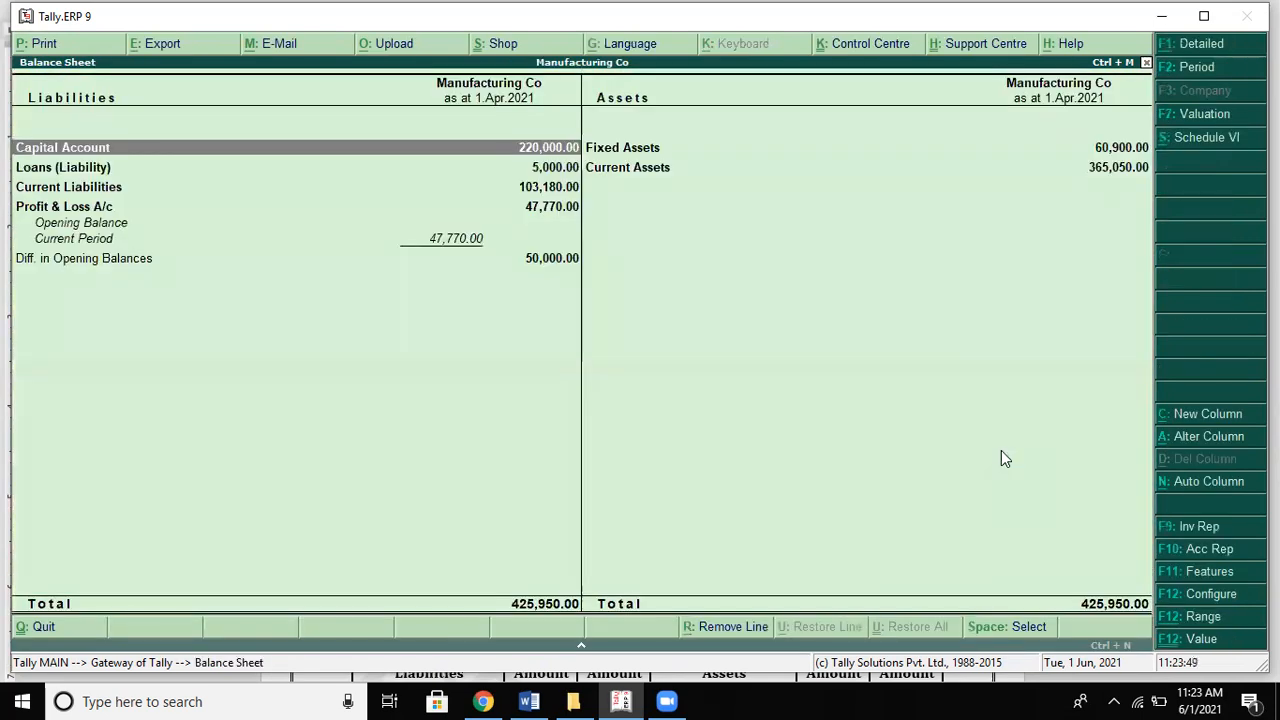
{"action": "key", "text": "alt+F1"}
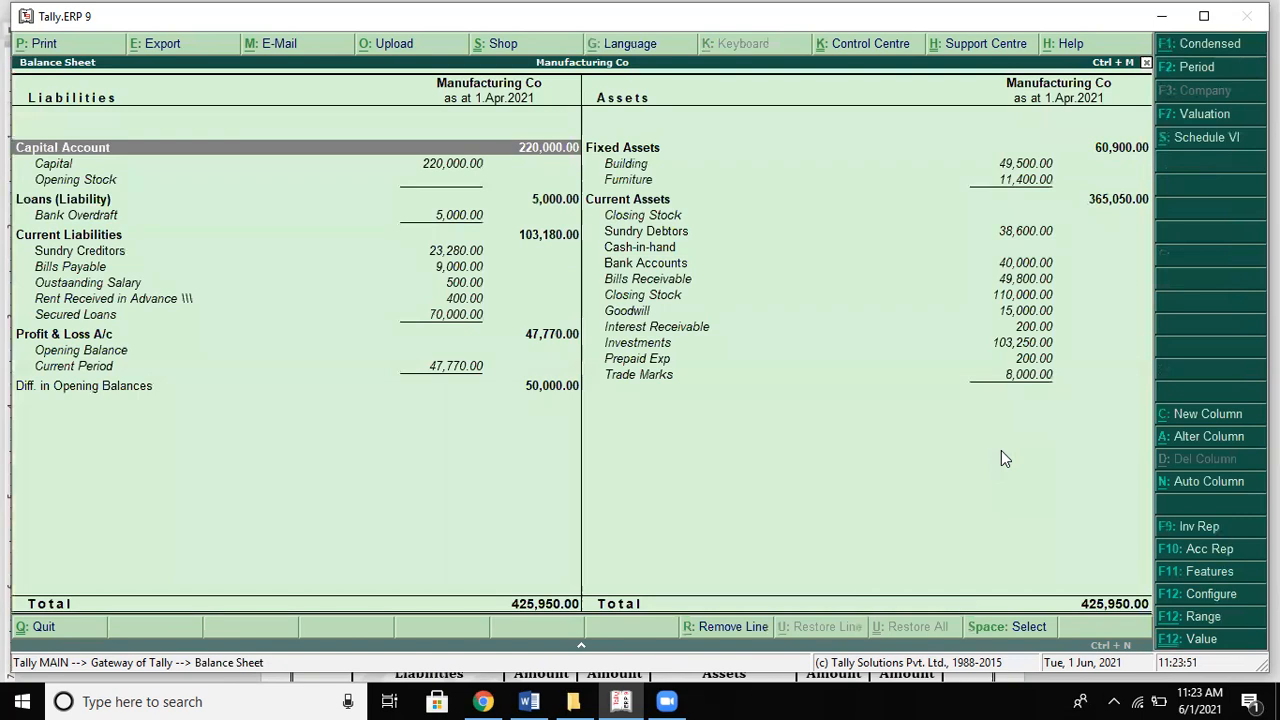
Step: Compare the Balance Sheet with the Word solution's totals, then open Capital's monthly summary
{"action": "key", "text": "alt+Tab"}
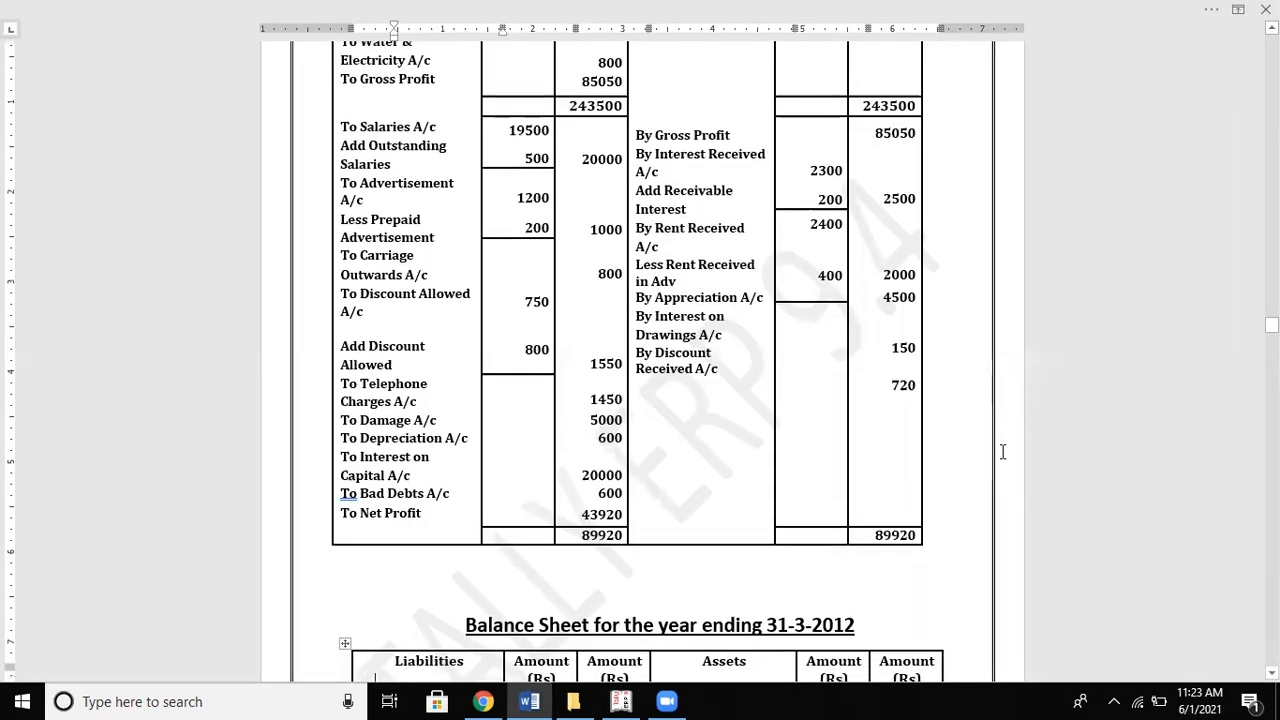
{"action": "scroll", "coordinate": [1002, 452], "scroll_direction": "down", "scroll_amount": 3}
{"action": "scroll", "coordinate": [1002, 452], "scroll_direction": "down", "scroll_amount": 8}
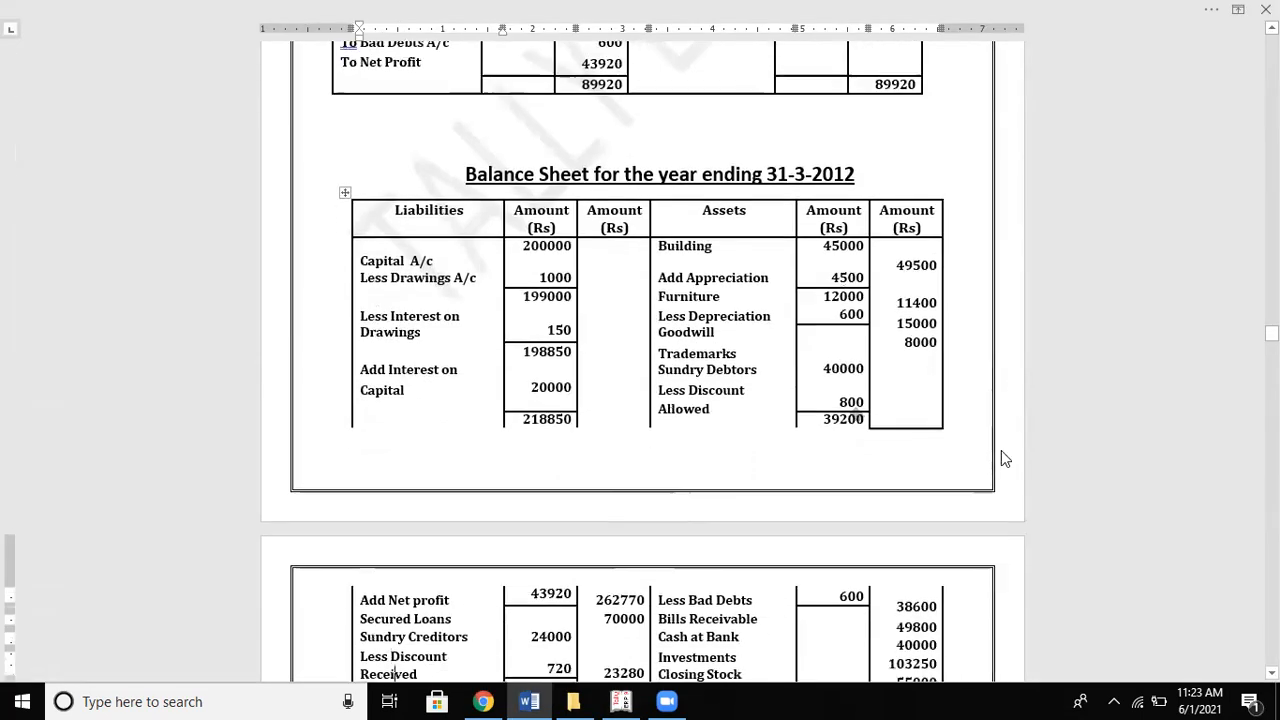
{"action": "key", "text": "Down"}
{"action": "key", "text": "Down"}
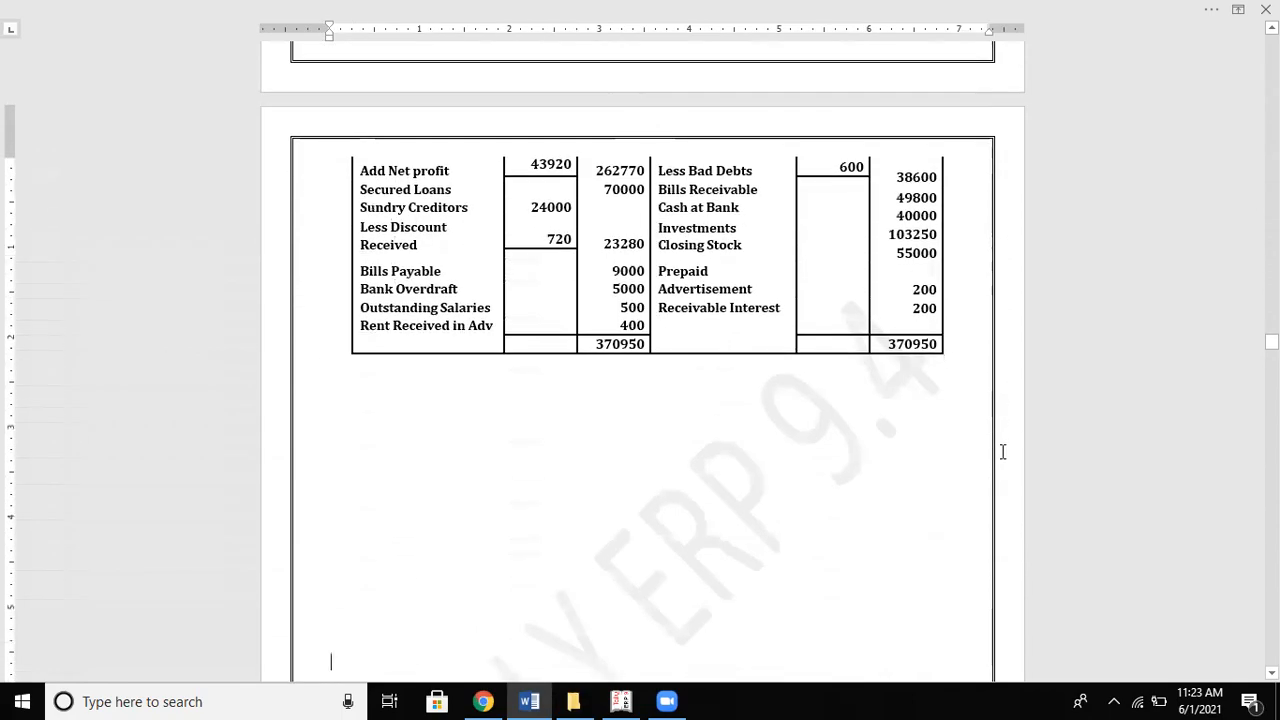
{"action": "key", "text": "alt+Tab"}
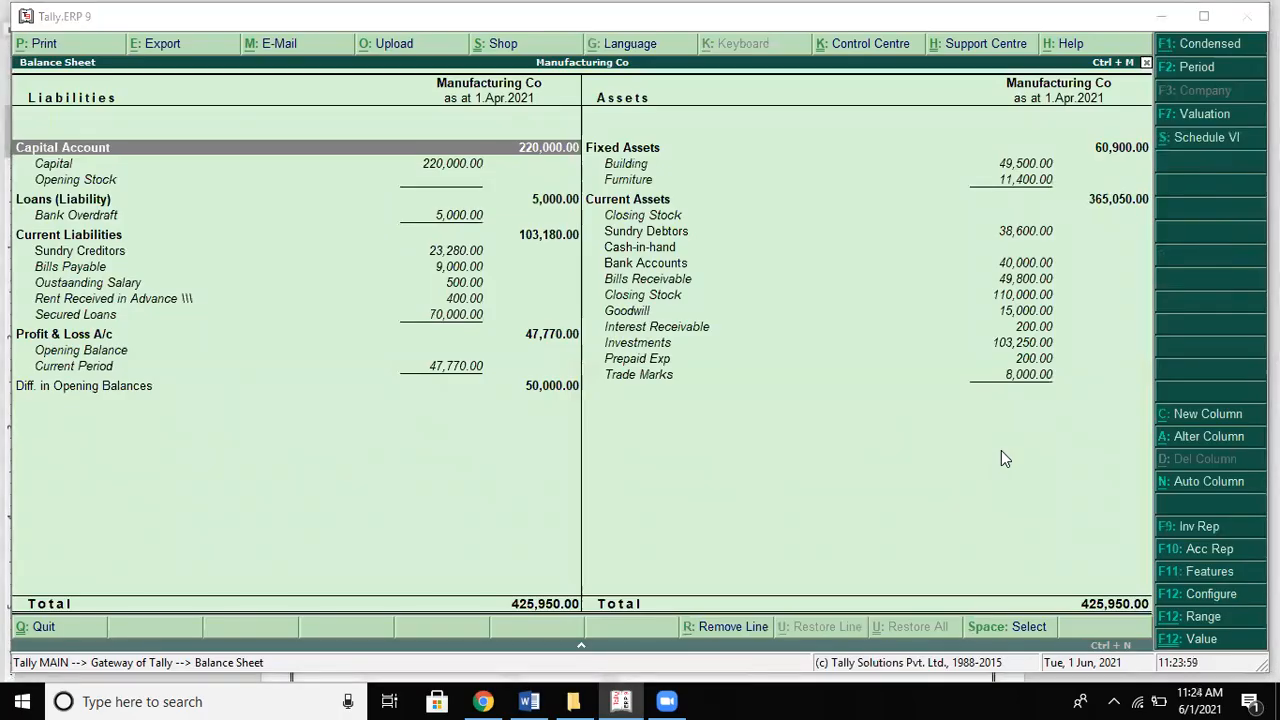
{"action": "key", "text": "alt+Tab"}
{"action": "scroll", "coordinate": [1003, 451], "scroll_direction": "up", "scroll_amount": 7}
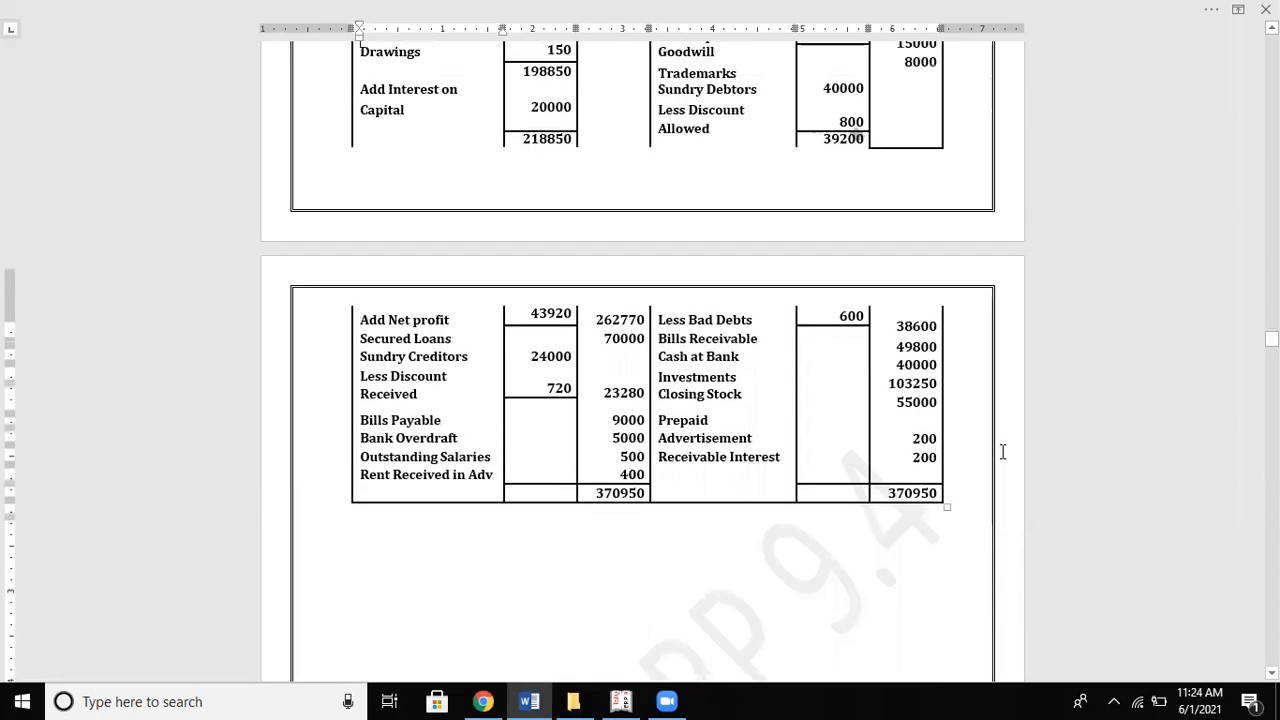
{"action": "key", "text": "alt+Tab"}
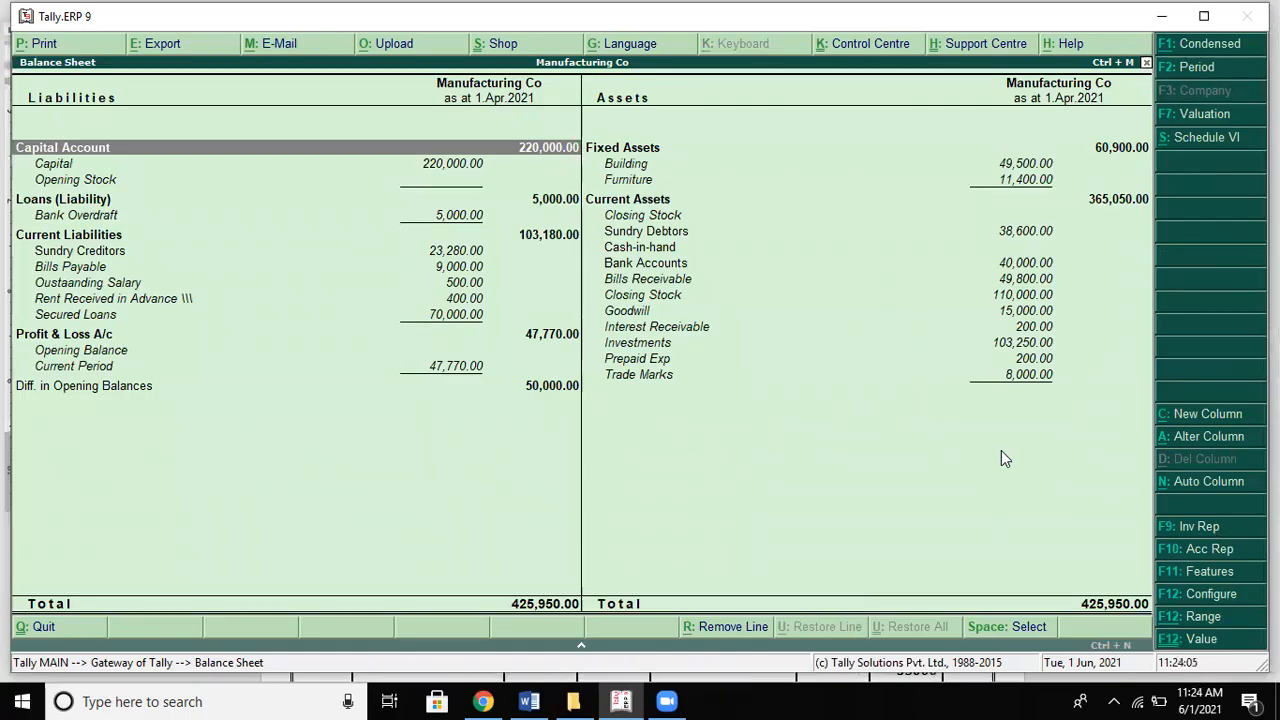
{"action": "key", "text": "Down"}
{"action": "key", "text": "Return"}
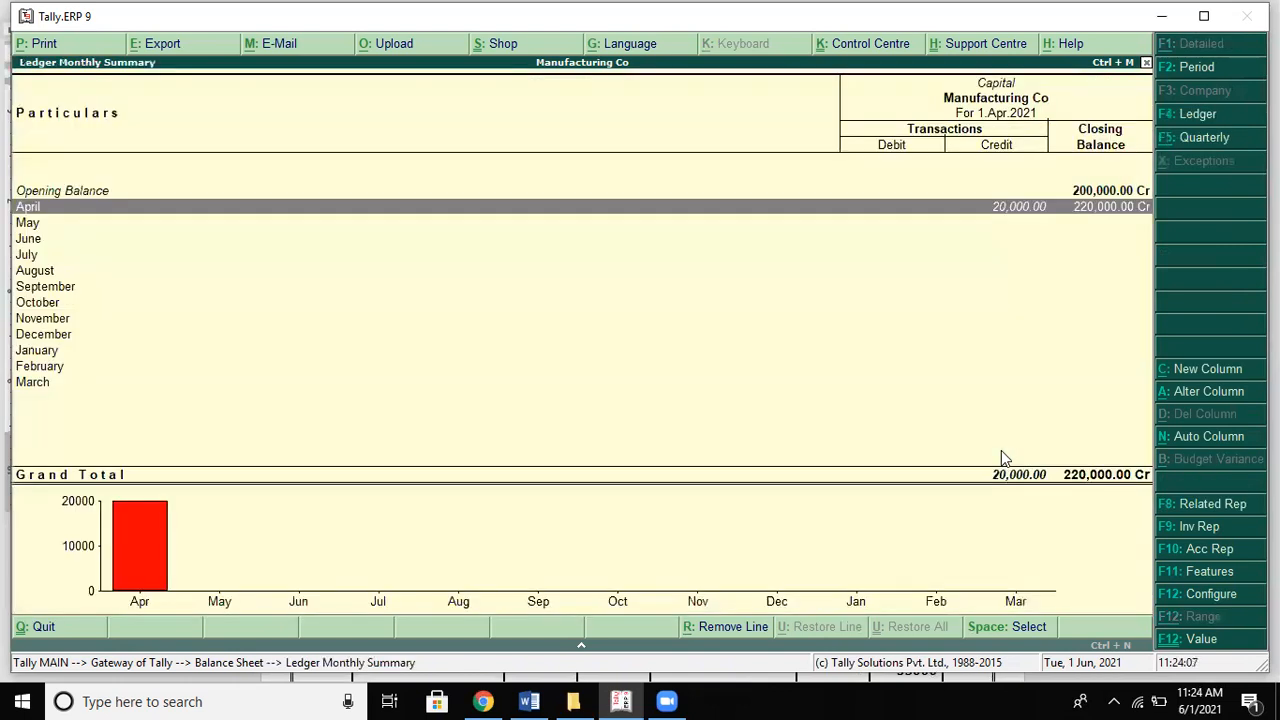
Step: Check Capital's April vouchers against the Word balance sheet, then go back to the Balance Sheet
{"action": "key", "text": "Return"}
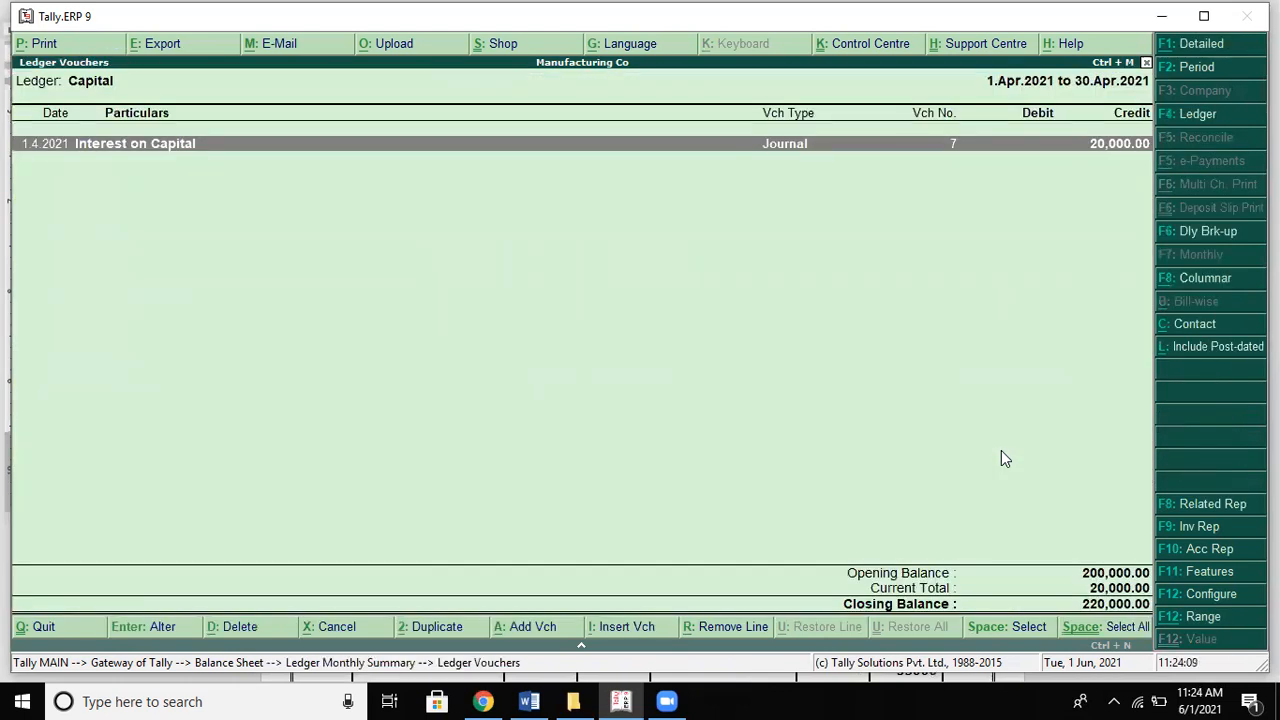
{"action": "key", "text": "Escape"}
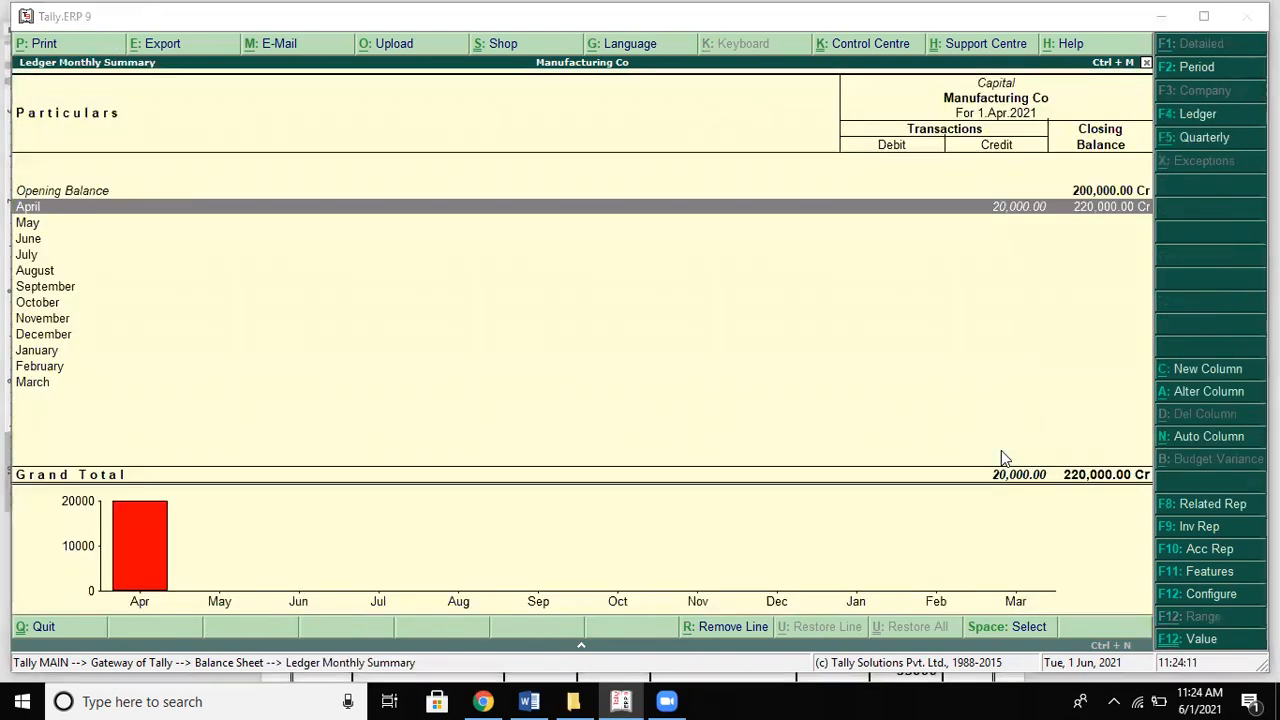
{"action": "key", "text": "alt+Tab"}
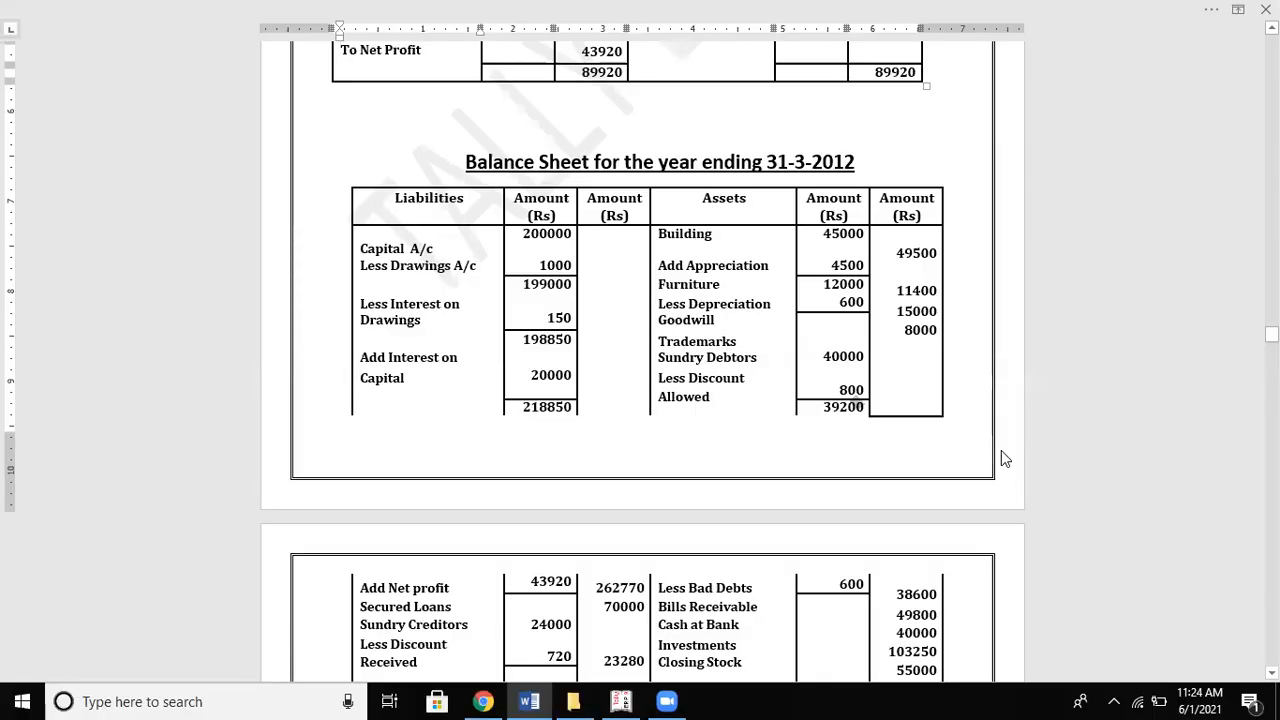
{"action": "key", "text": "alt+Tab"}
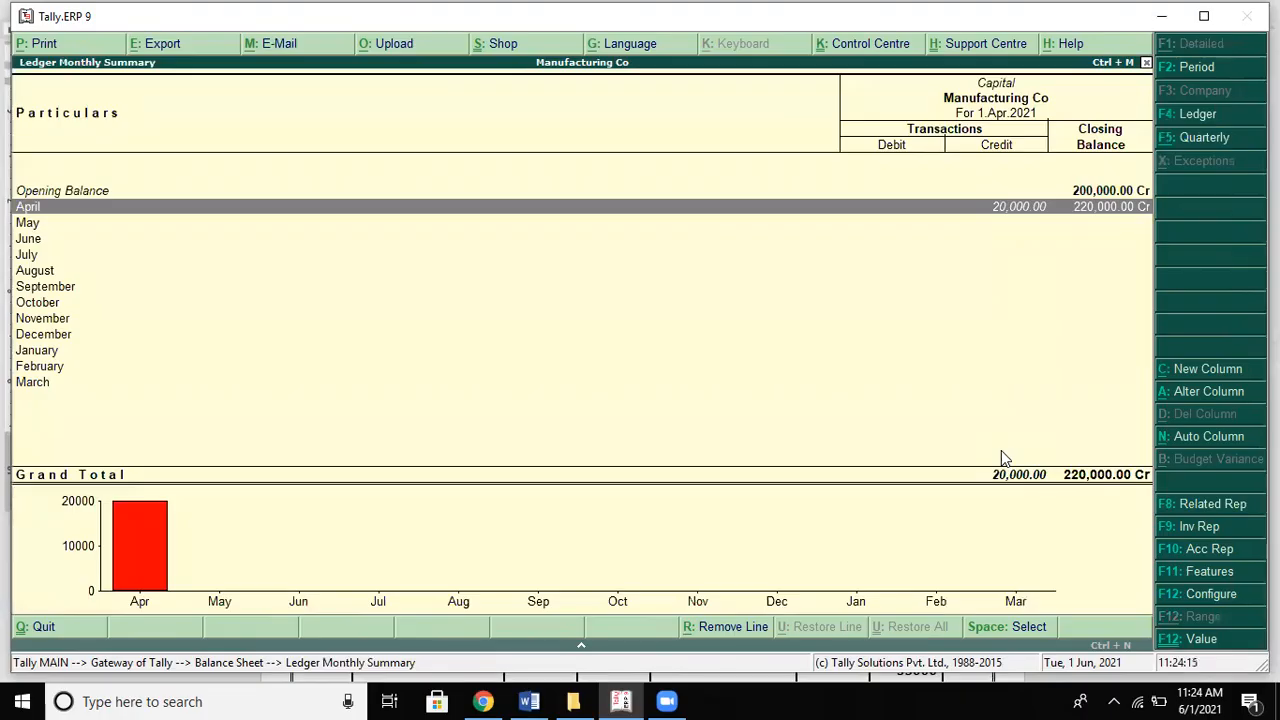
{"action": "key", "text": "alt+Tab"}
{"action": "key", "text": "alt+Tab"}
{"action": "key", "text": "Escape"}
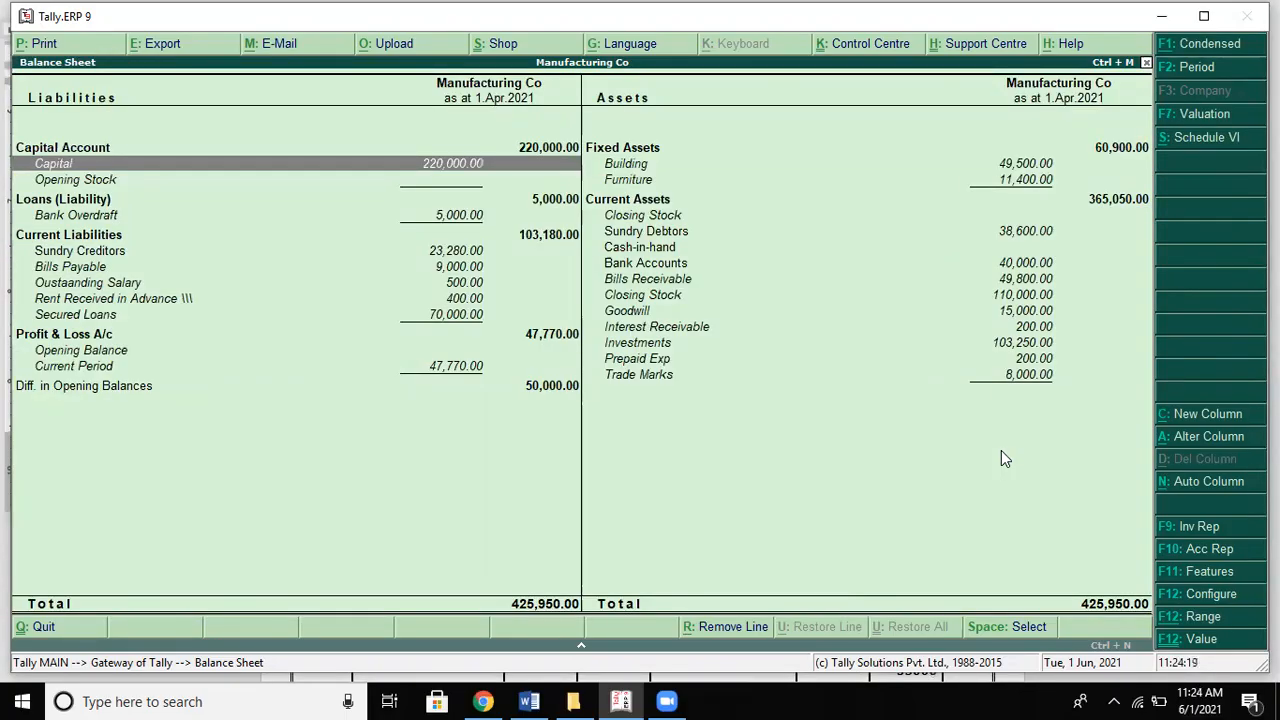
Step: Open journal No. 7 (Interest on Capital Dr, Capital Cr 20,000) and compare with Word
{"action": "key", "text": "Return"}
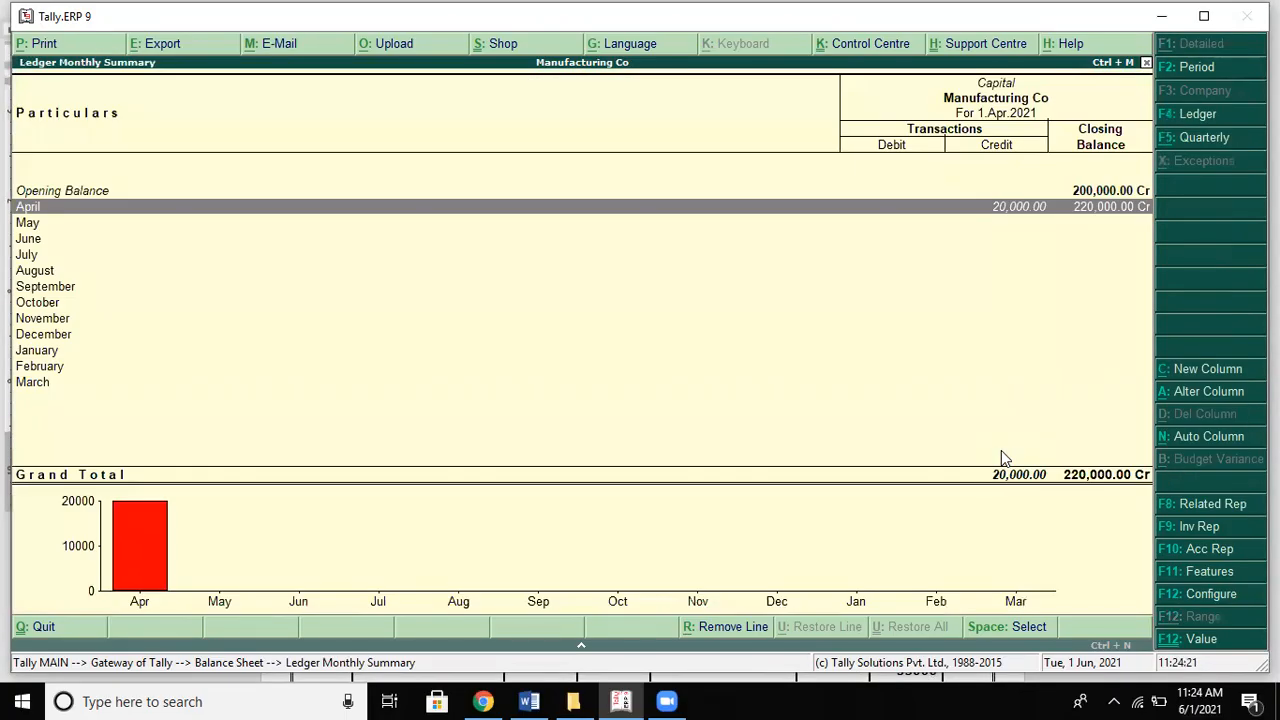
{"action": "key", "text": "Return"}
{"action": "key", "text": "Return"}
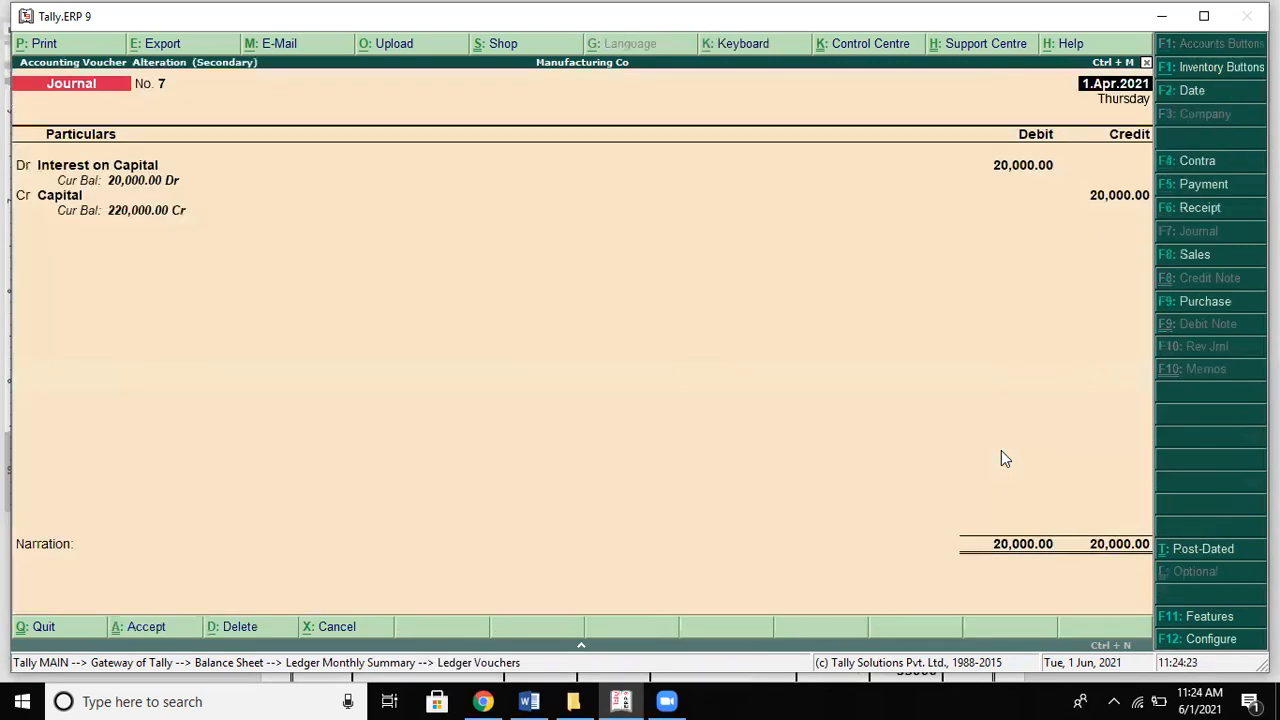
{"action": "key", "text": "alt+Tab"}
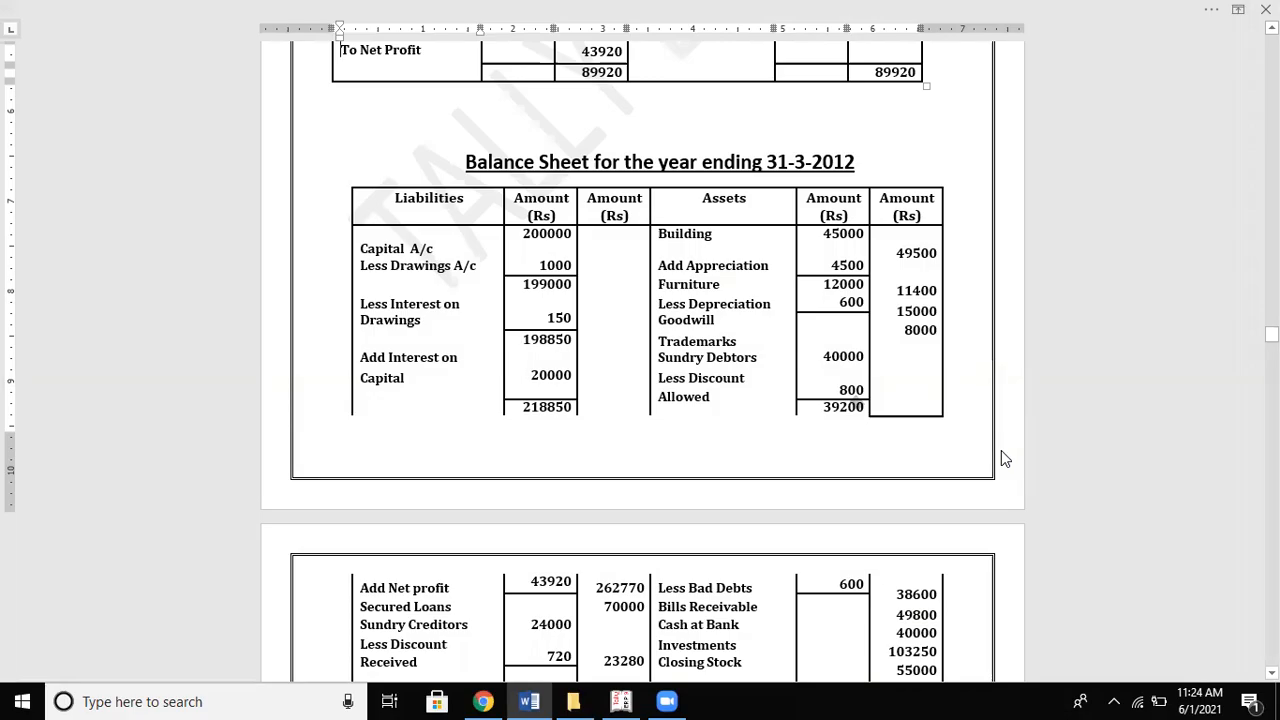
{"action": "key", "text": "alt+Tab"}
{"action": "key", "text": "alt+Tab"}
{"action": "key", "text": "alt+Tab"}
Step: Quit the voucher, reopen Capital's April vouchers and view Word's Capital of 218850
{"action": "key", "text": "Escape"}
{"action": "key", "text": "Return"}
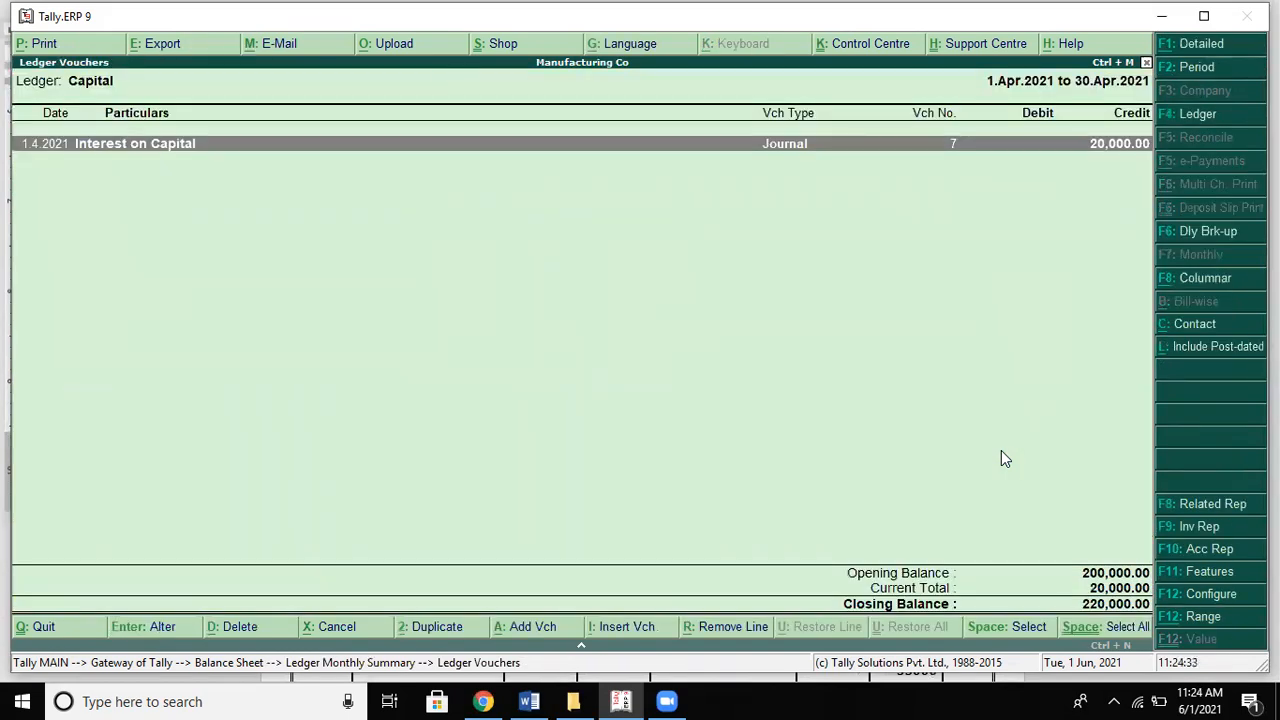
{"action": "key", "text": "Escape"}
{"action": "key", "text": "Return"}
{"action": "key", "text": "Return"}
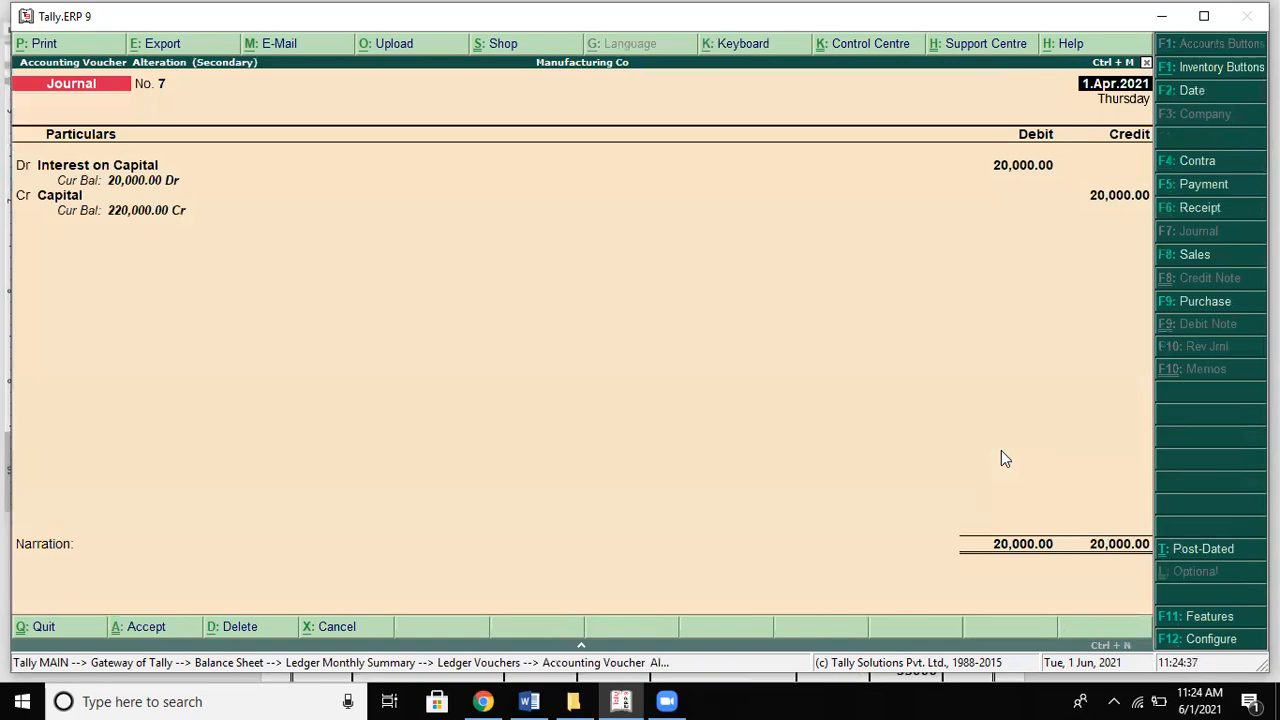
{"action": "key", "text": "alt+Tab"}
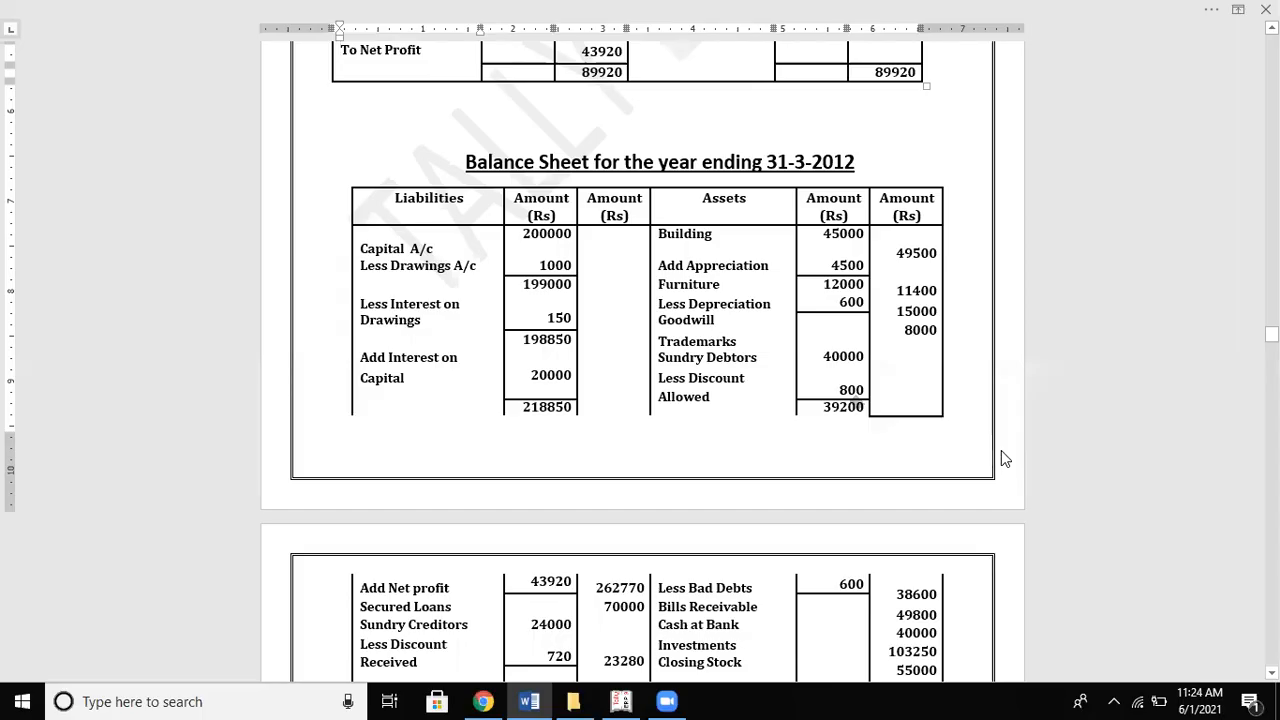
Step: Keep Interest on Capital debited 20,000 in journal 7 and select Drawings as the credit ledger
{"action": "key", "text": "alt+Tab"}
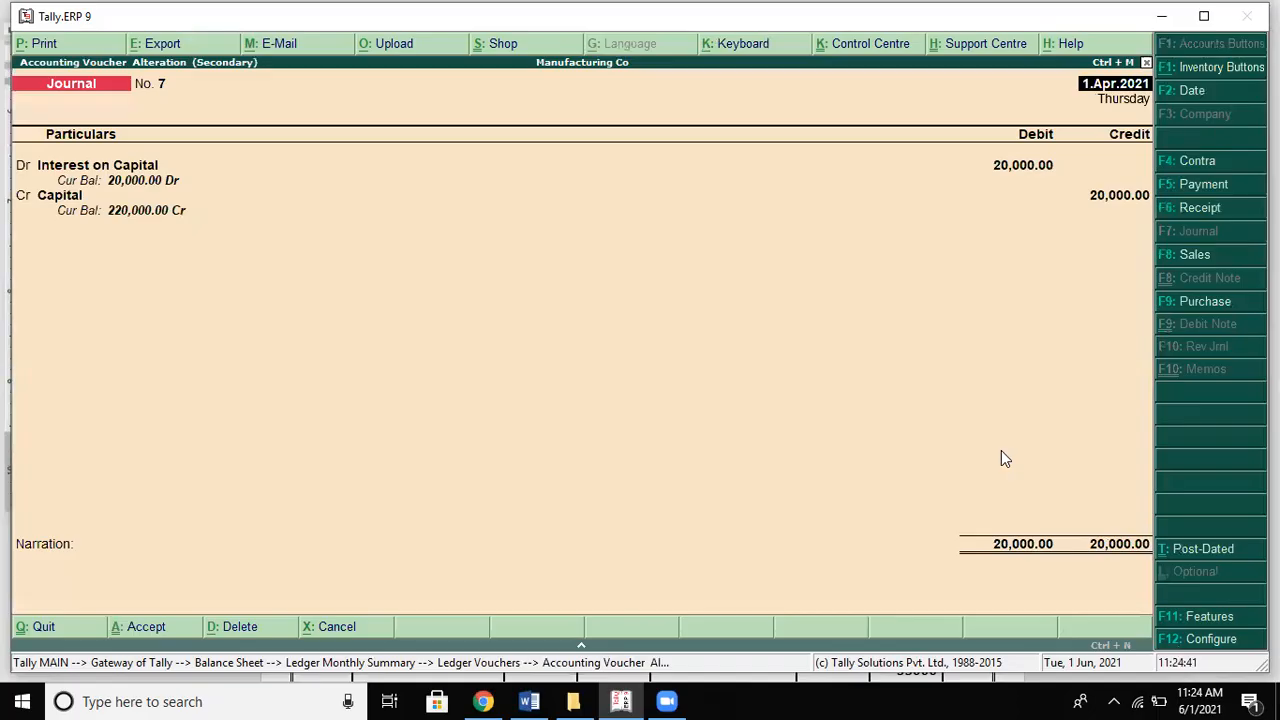
{"action": "key", "text": "Return"}
{"action": "key", "text": "Return"}
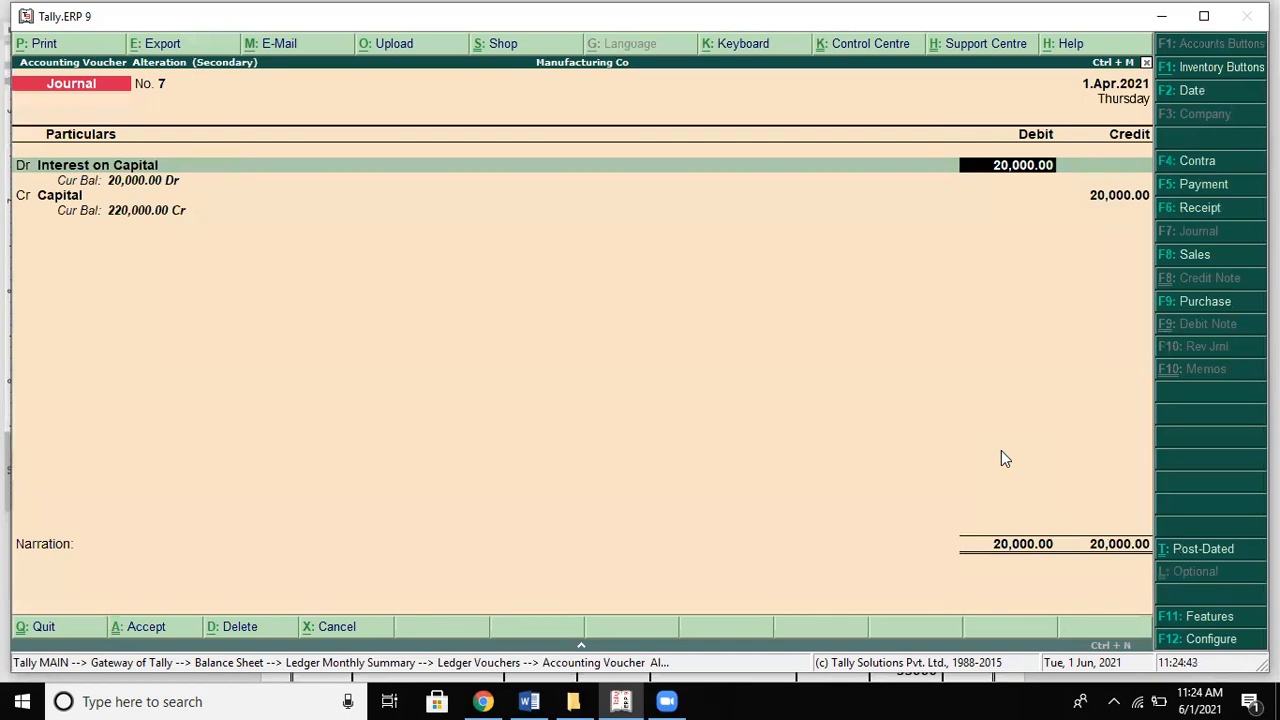
{"action": "key", "text": "Return"}
{"action": "key", "text": "Return"}
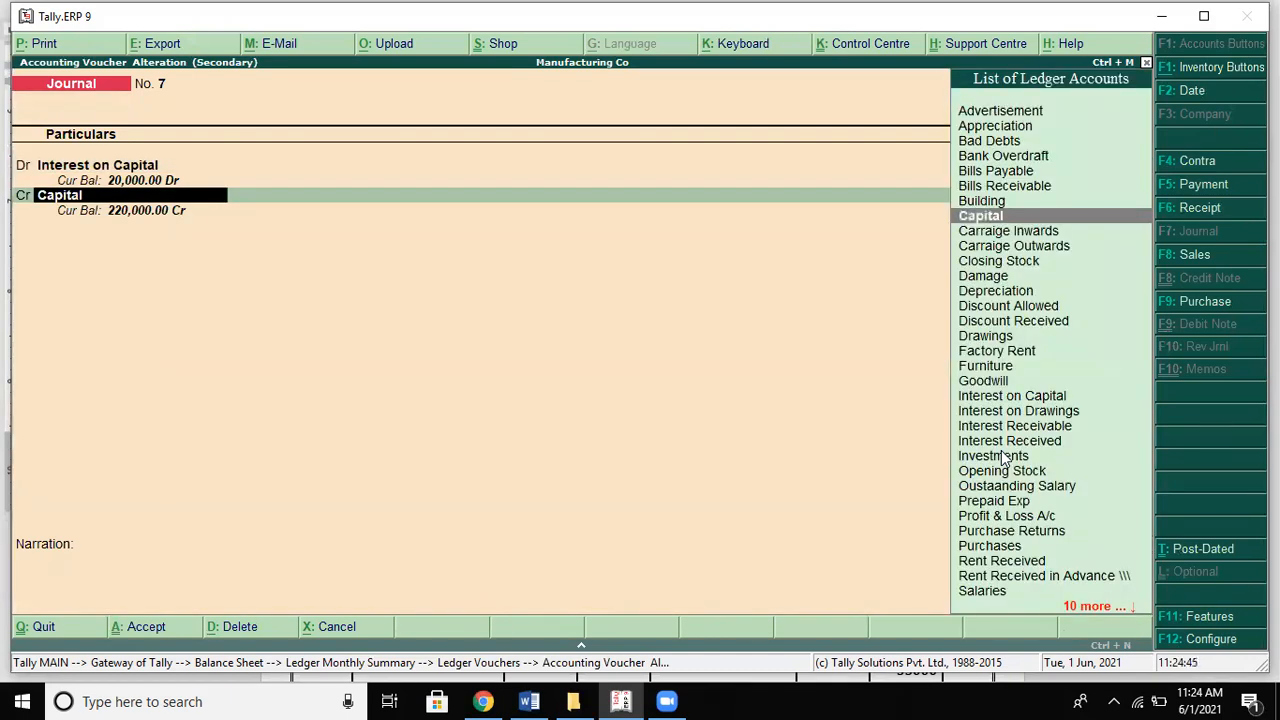
{"action": "type", "text": "D"}
{"action": "key", "text": "Down"}
{"action": "key", "text": "Down"}
{"action": "key", "text": "Down"}
{"action": "key", "text": "Down"}
{"action": "key", "text": "Down"}
{"action": "key", "text": "Return"}
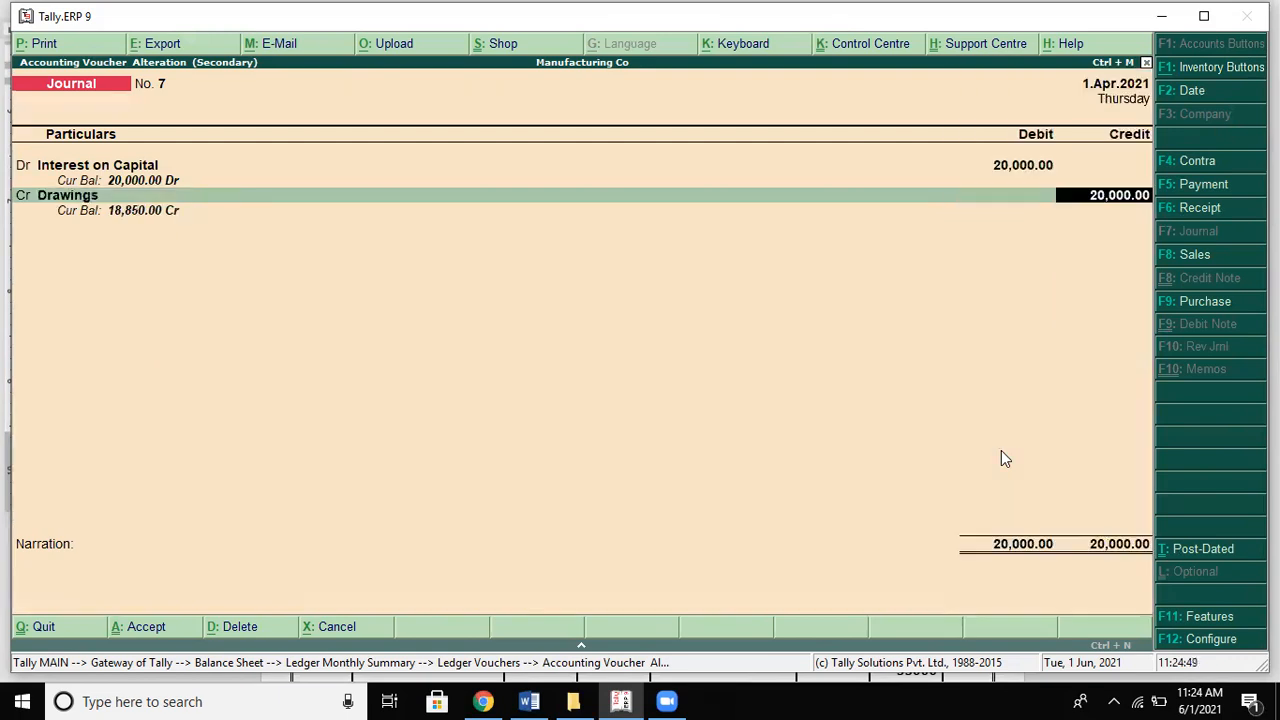
{"action": "key", "text": "alt+Tab"}
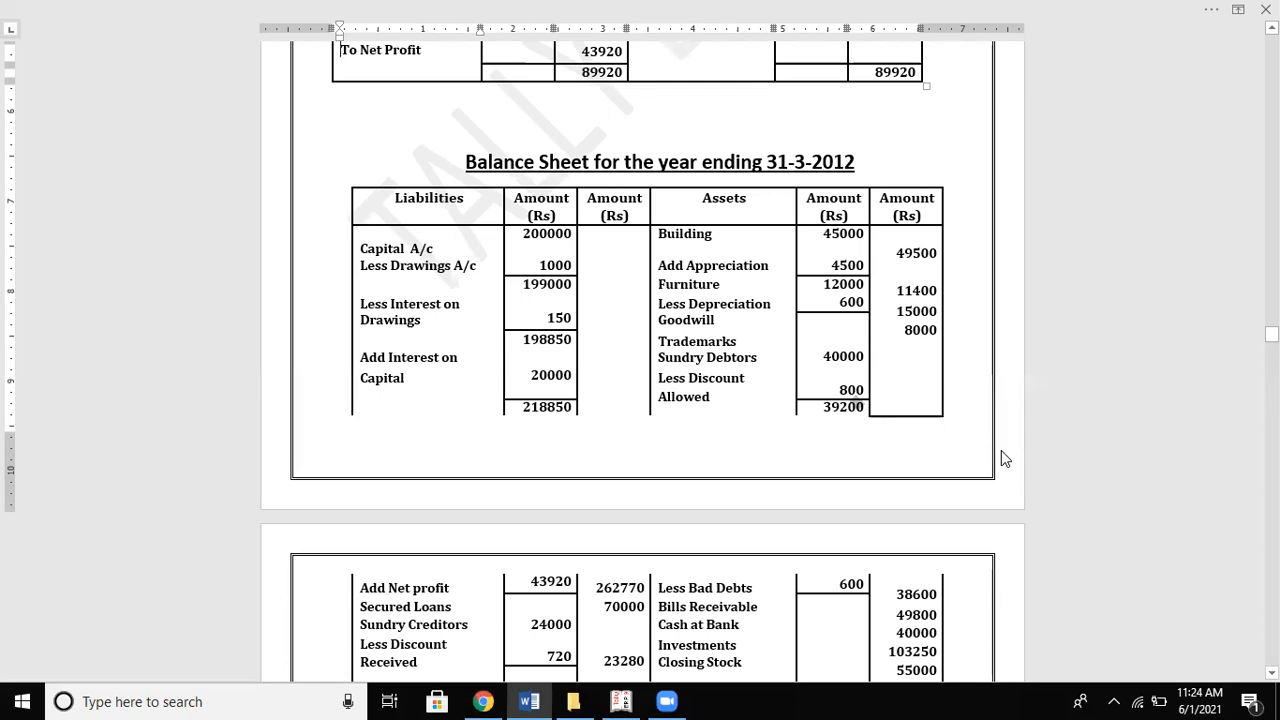
Step: Scroll up through the Word solution's adjustment entries and trial balance
{"action": "scroll", "coordinate": [1004, 455], "scroll_direction": "up", "scroll_amount": 7}
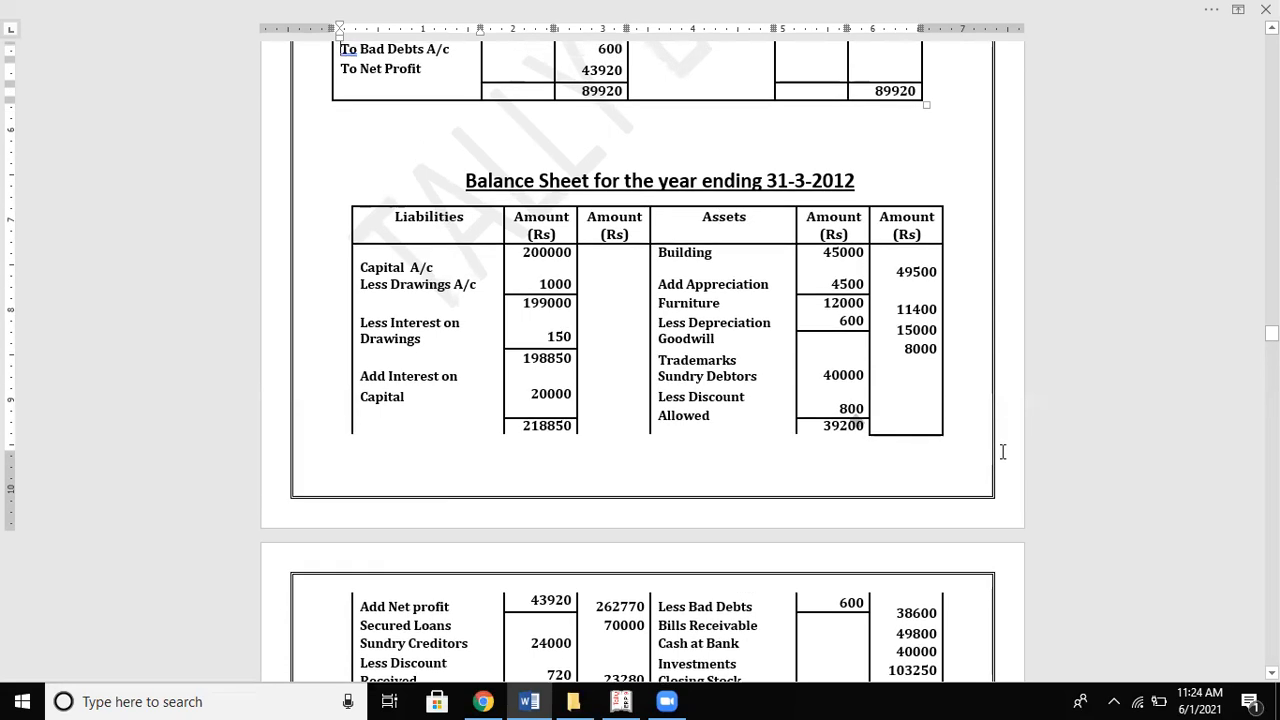
{"action": "scroll", "coordinate": [1004, 452], "scroll_direction": "up", "scroll_amount": 7}
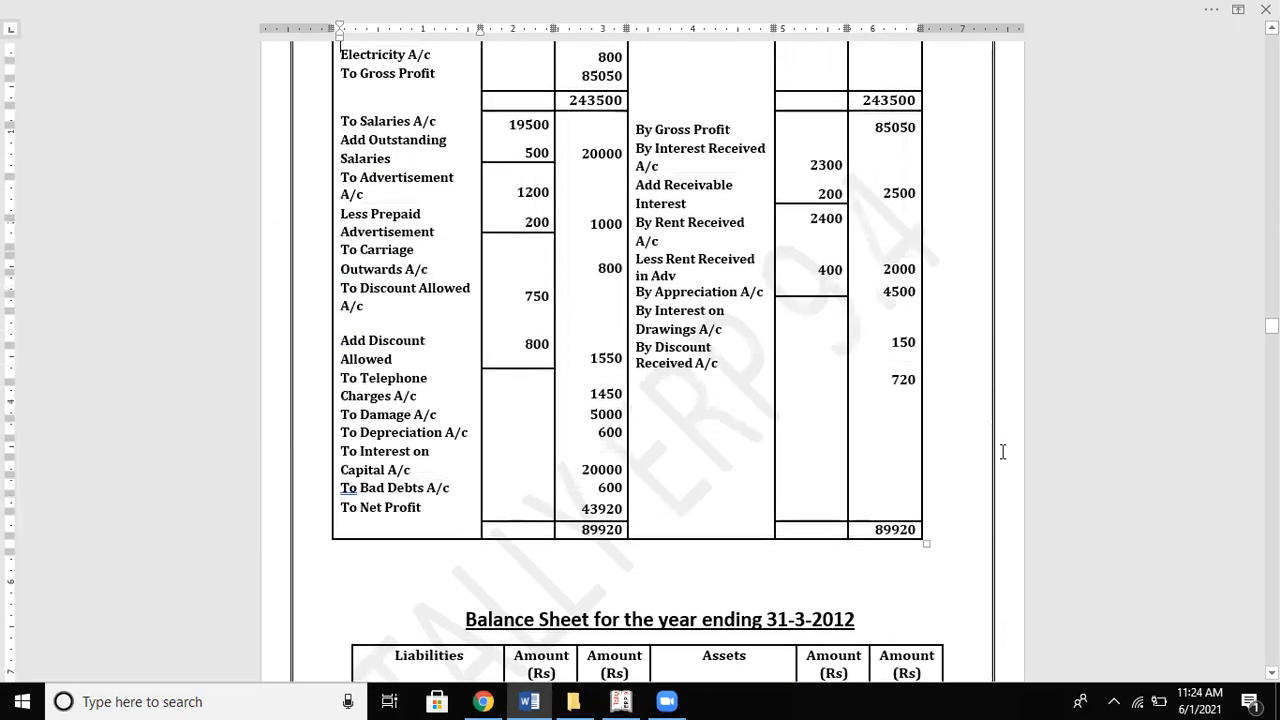
{"action": "scroll", "coordinate": [1004, 452], "scroll_direction": "up", "scroll_amount": 10}
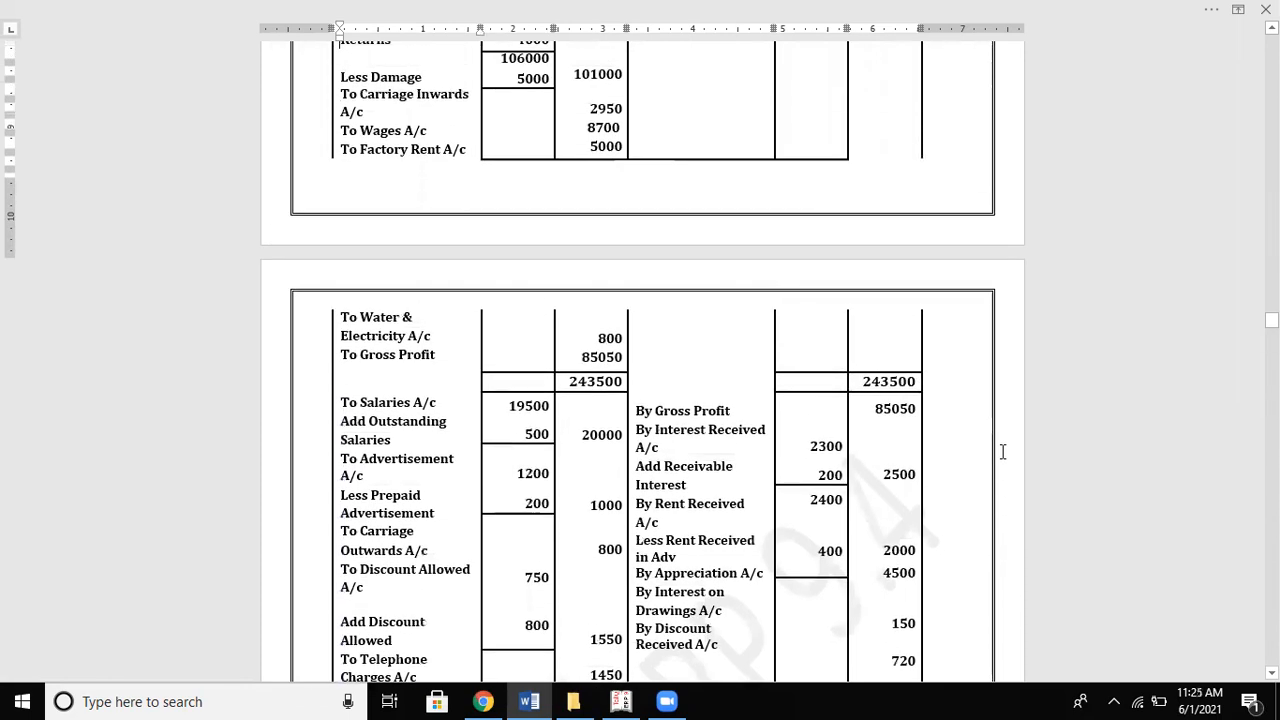
{"action": "scroll", "coordinate": [1004, 452], "scroll_direction": "up", "scroll_amount": 7}
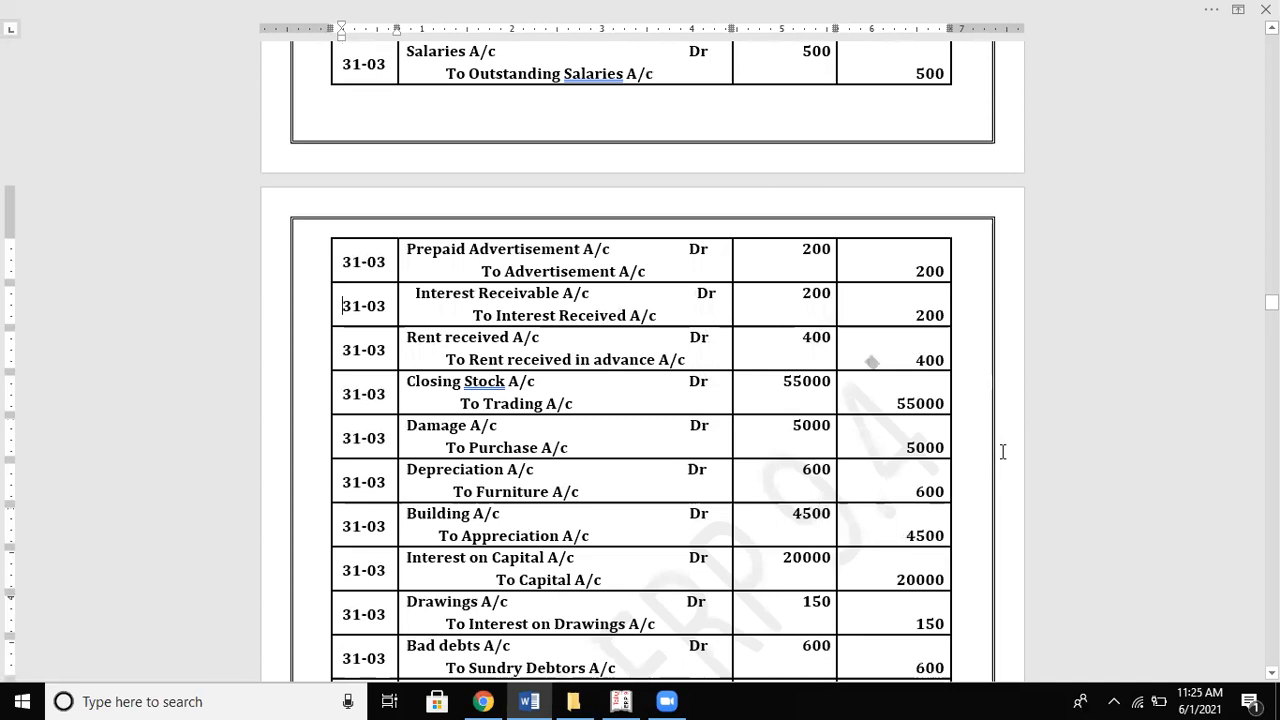
{"action": "scroll", "coordinate": [1003, 452], "scroll_direction": "down", "scroll_amount": 3}
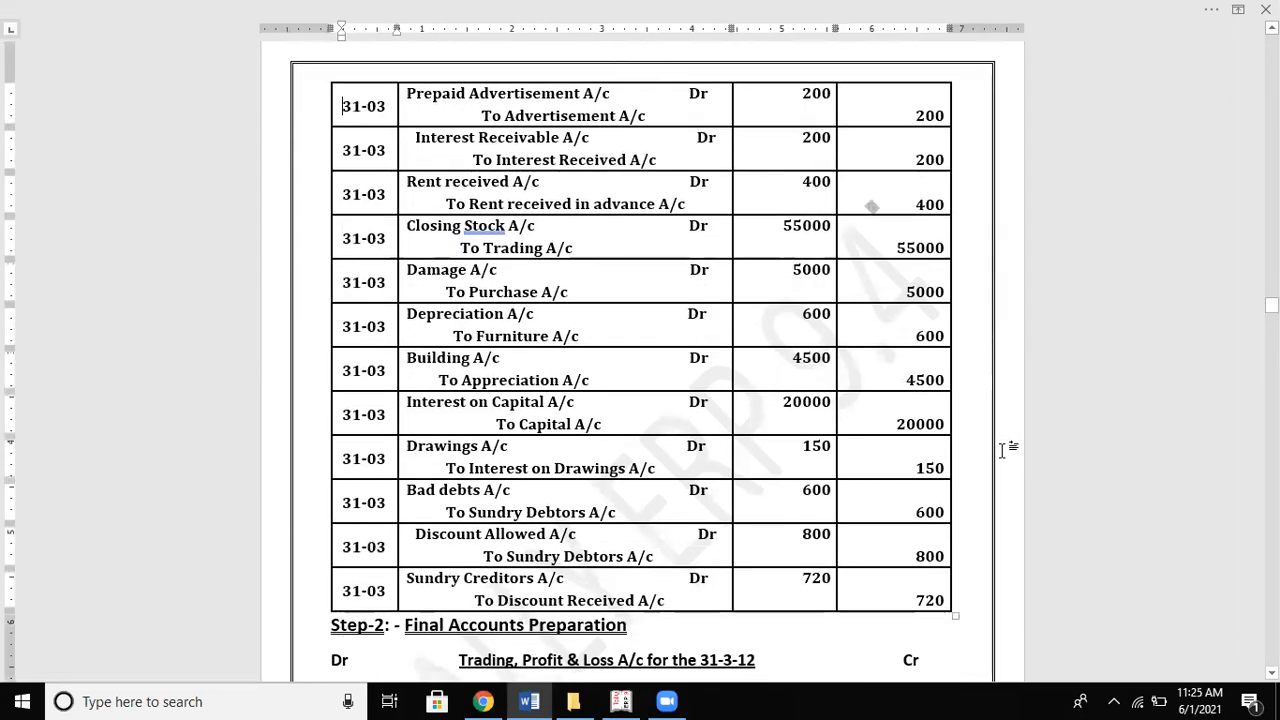
{"action": "scroll", "coordinate": [1003, 452], "scroll_direction": "up", "scroll_amount": 10}
{"action": "scroll", "coordinate": [1003, 452], "scroll_direction": "up", "scroll_amount": 8}
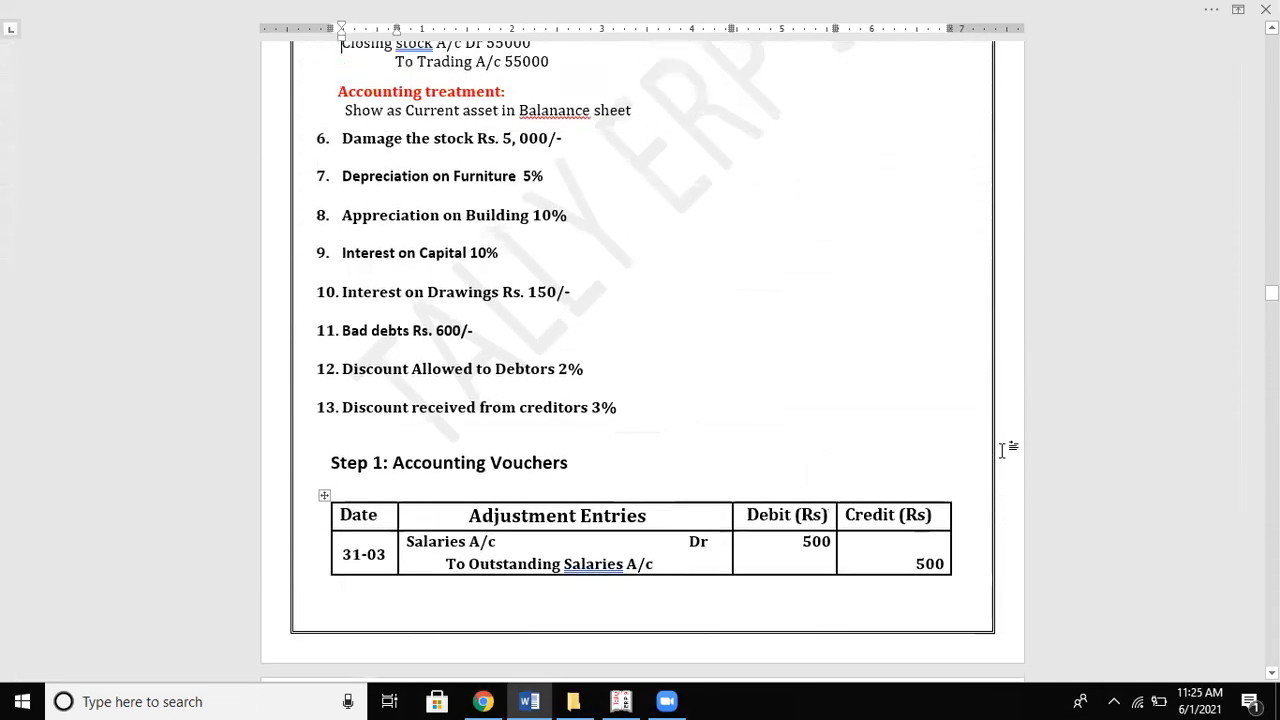
{"action": "scroll", "coordinate": [1003, 452], "scroll_direction": "up", "scroll_amount": 12}
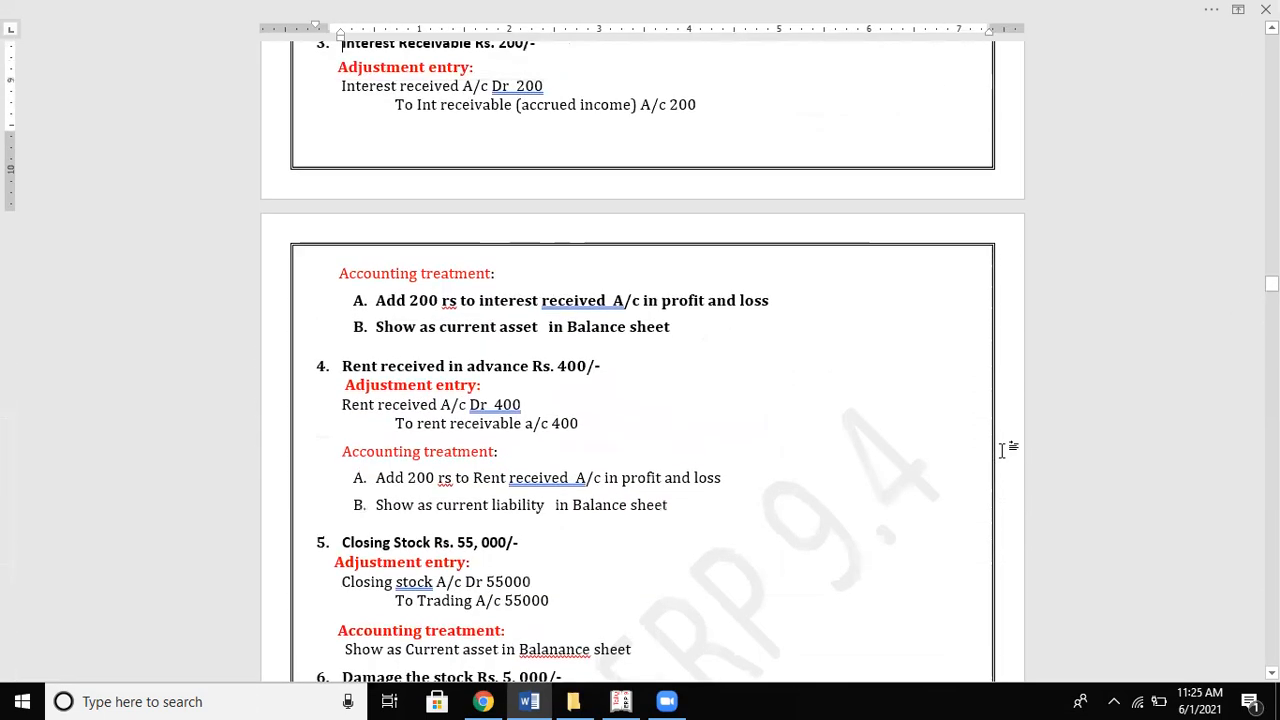
{"action": "scroll", "coordinate": [1005, 450], "scroll_direction": "up", "scroll_amount": 11}
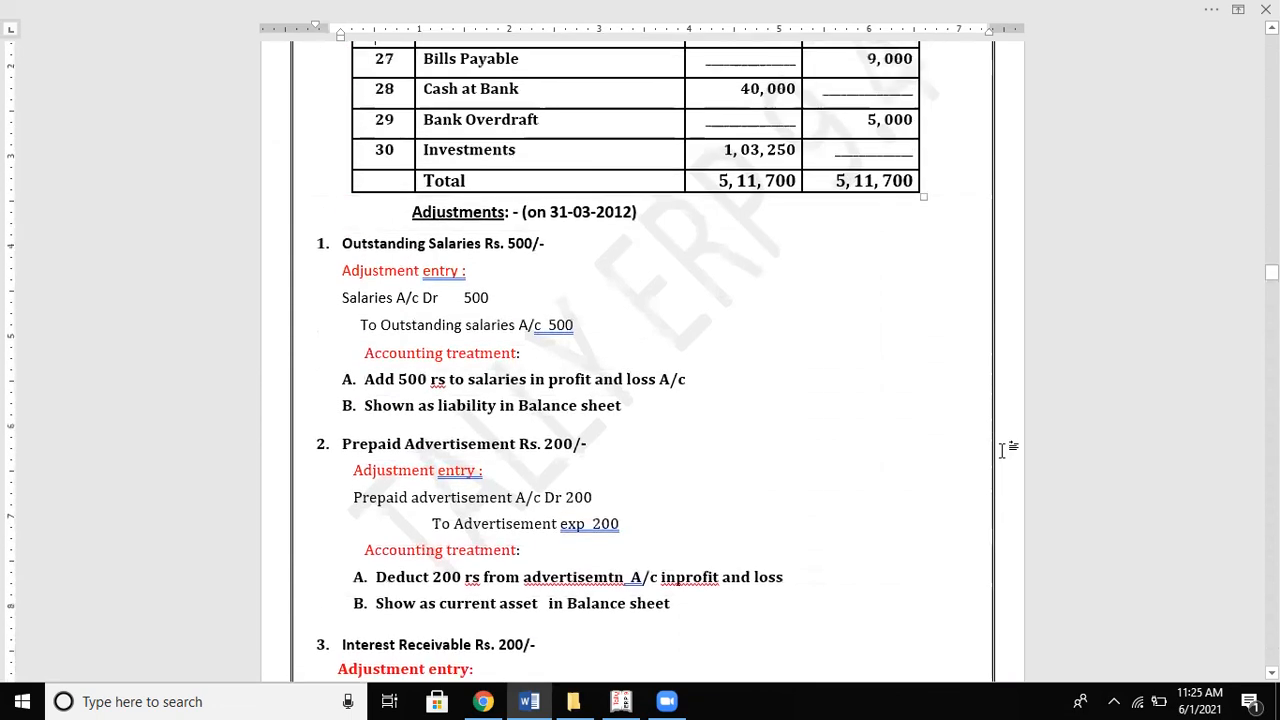
{"action": "scroll", "coordinate": [1003, 452], "scroll_direction": "up", "scroll_amount": 5}
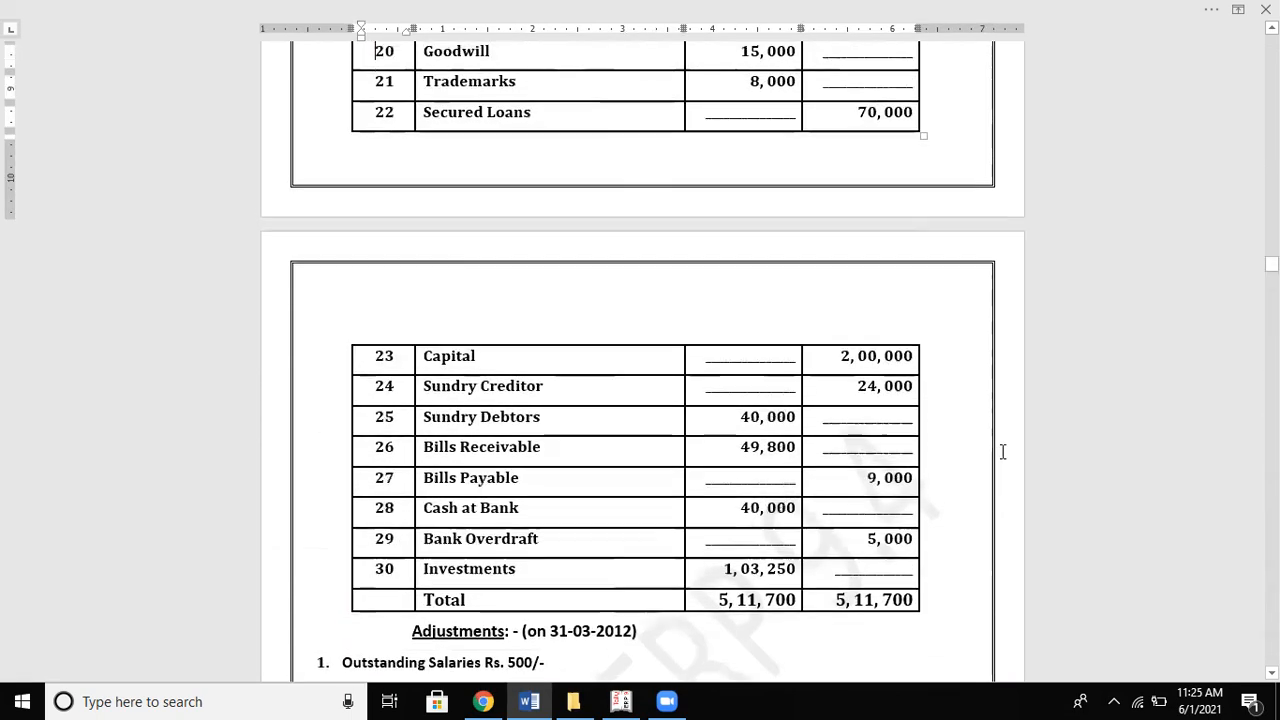
{"action": "scroll", "coordinate": [1004, 458], "scroll_direction": "up", "scroll_amount": 1}
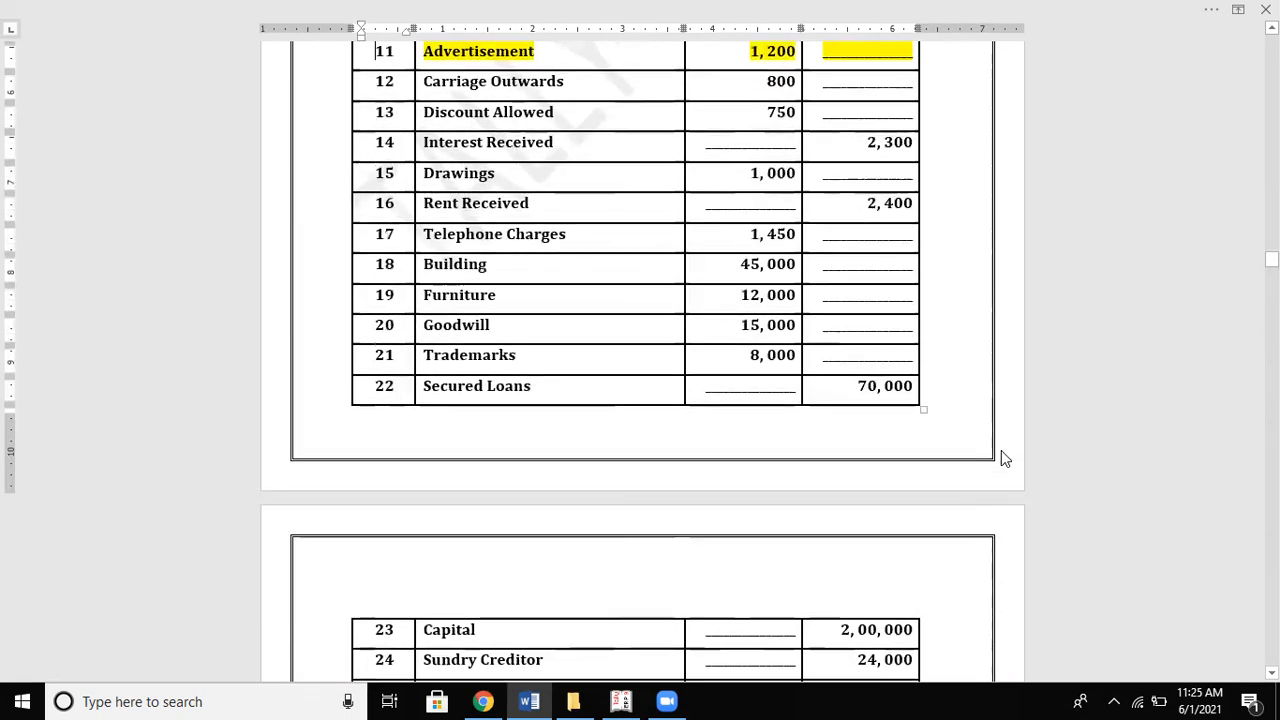
{"action": "key", "text": "alt+Tab"}
{"action": "key", "text": "alt+Tab"}
Step: Scroll down to the solution's Balance Sheet assets, then return to the Tally journal
{"action": "key", "text": "Down"}
{"action": "key", "text": "Down"}
{"action": "key", "text": "Down"}
{"action": "key", "text": "Down"}
{"action": "key", "text": "Down"}
{"action": "key", "text": "Down"}
{"action": "key", "text": "Down"}
{"action": "key", "text": "Down"}
{"action": "key", "text": "Down"}
{"action": "key", "text": "Down"}
{"action": "key", "text": "Down"}
{"action": "key", "text": "Down"}
{"action": "key", "text": "Down"}
{"action": "key", "text": "Down"}
{"action": "key", "text": "Down"}
{"action": "key", "text": "Down"}
{"action": "key", "text": "Down"}
{"action": "key", "text": "Down"}
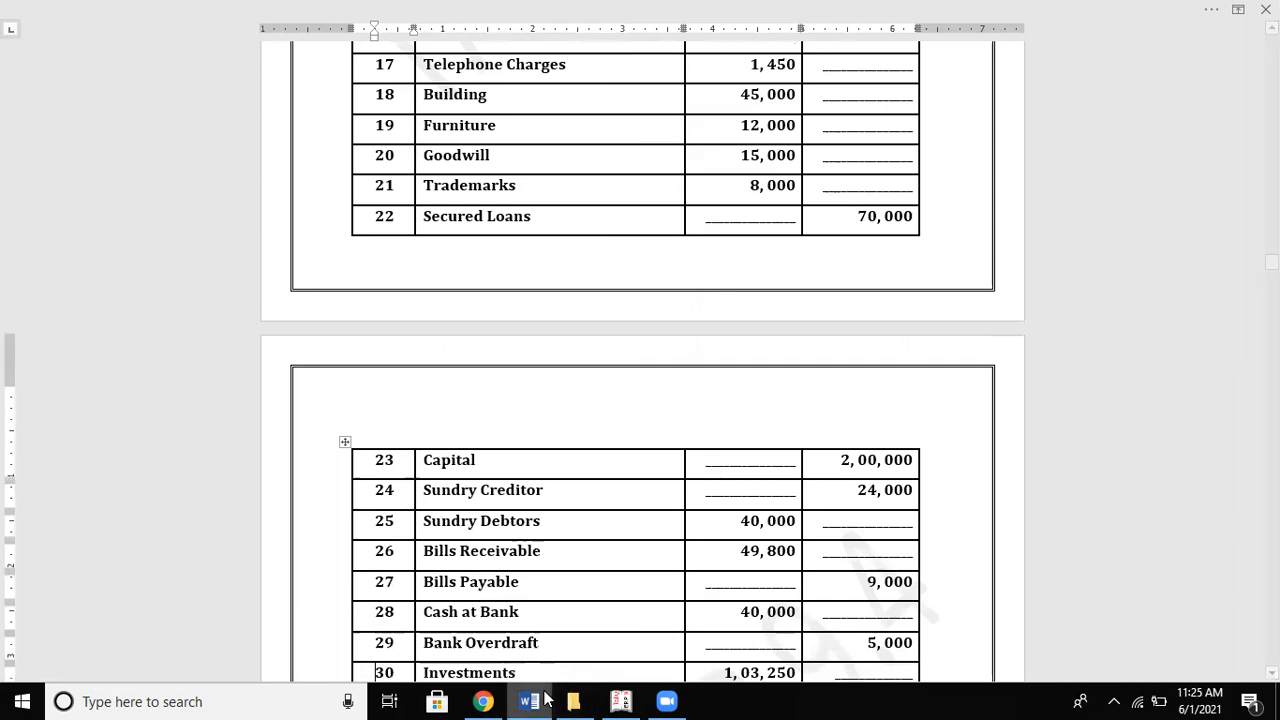
{"action": "scroll", "coordinate": [713, 483], "scroll_direction": "down", "scroll_amount": 15}
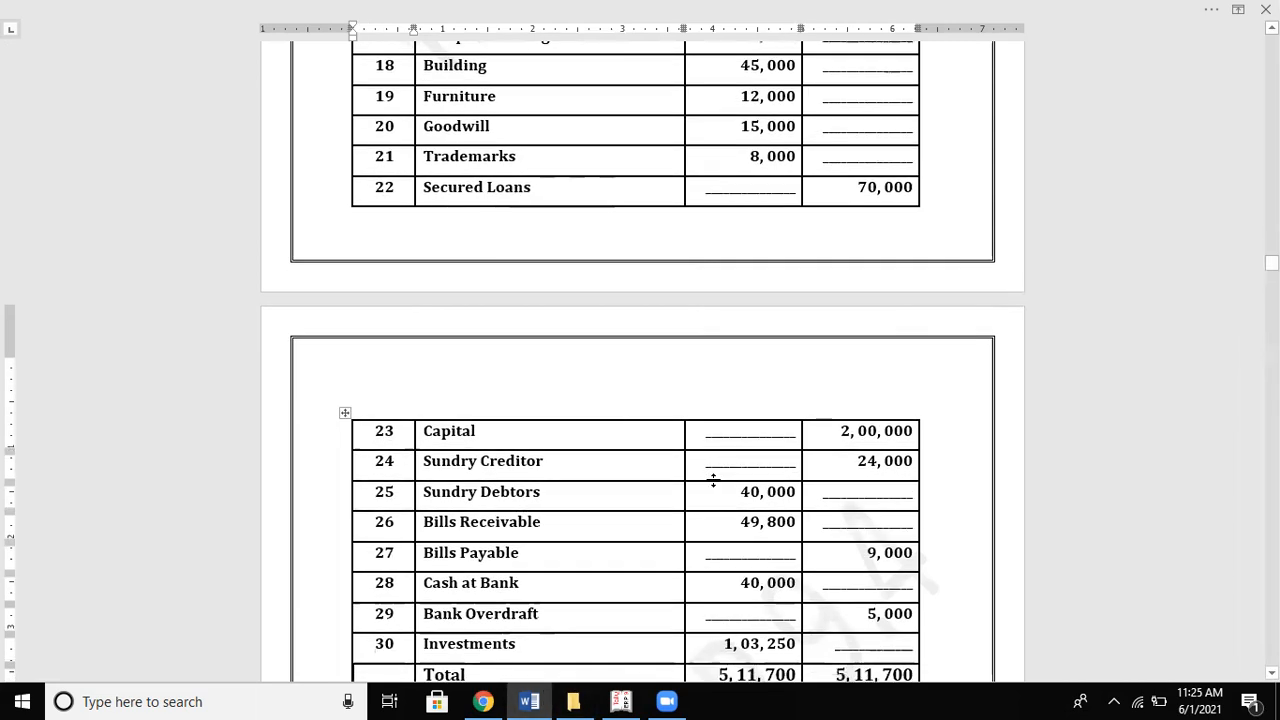
{"action": "scroll", "coordinate": [708, 488], "scroll_direction": "down", "scroll_amount": 20}
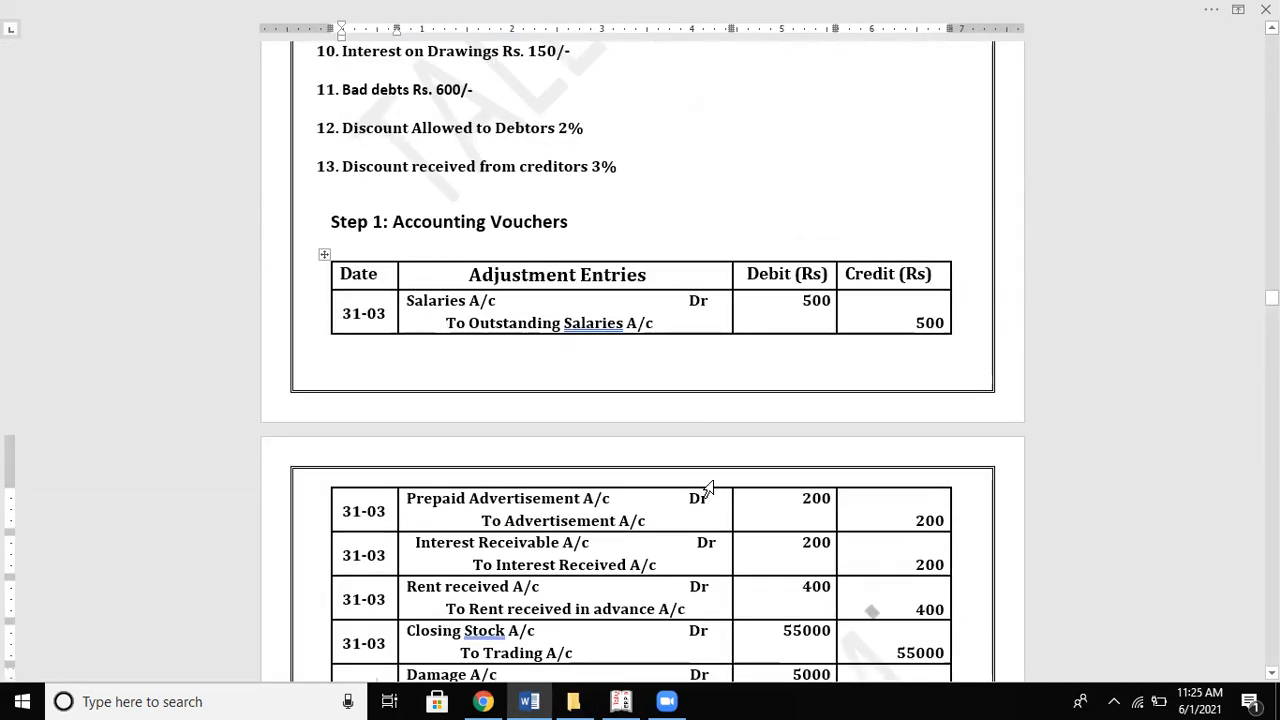
{"action": "scroll", "coordinate": [713, 483], "scroll_direction": "down", "scroll_amount": 6}
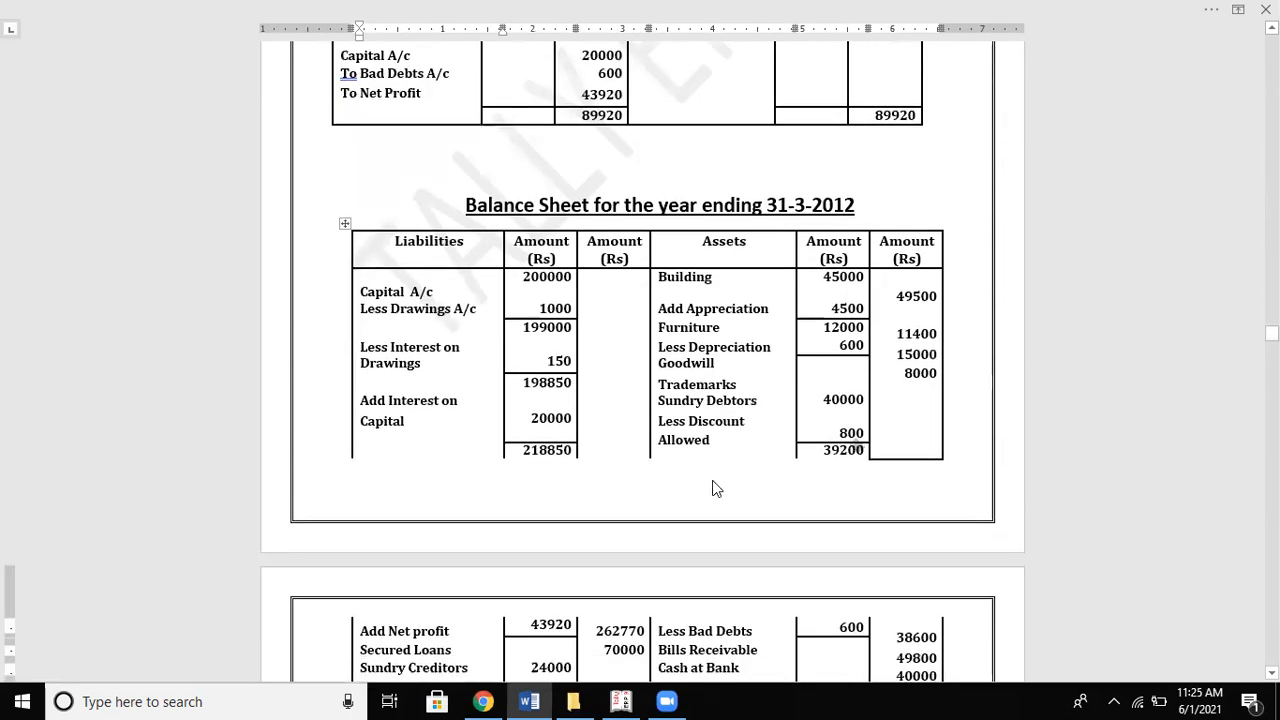
{"action": "key", "text": "alt+Tab"}
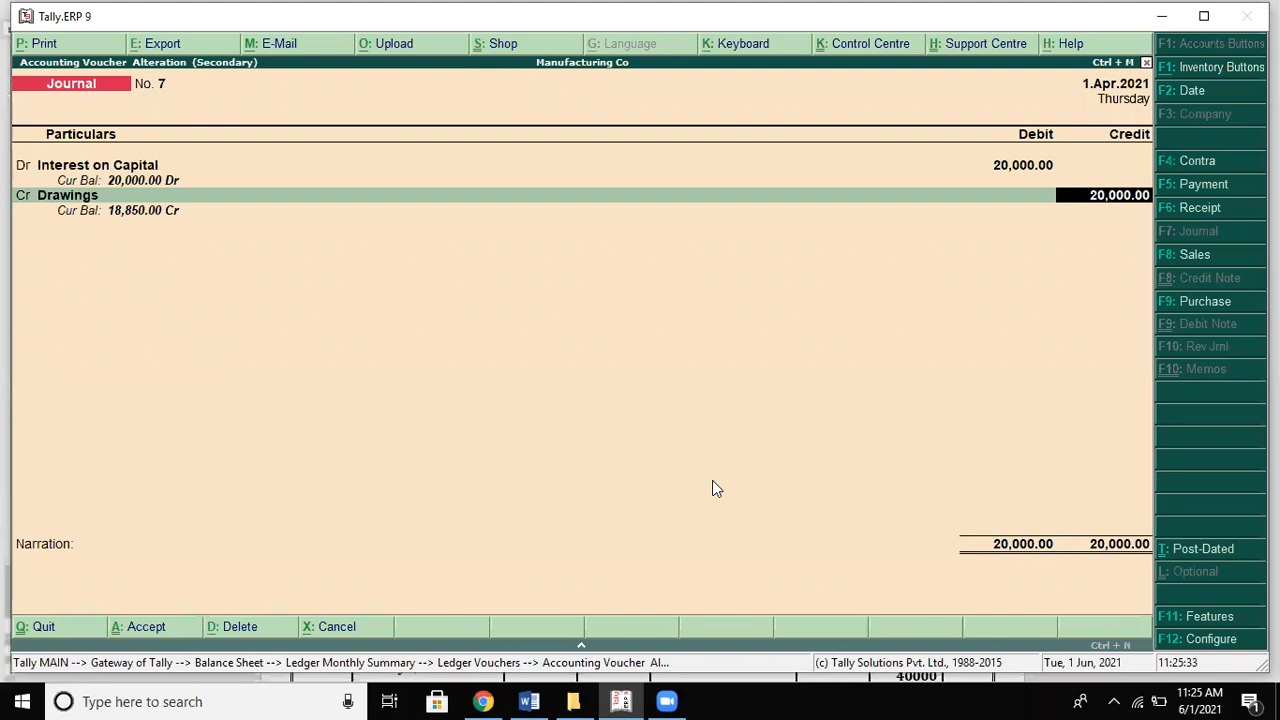
Step: Save journal 7 debiting Interest on Capital 20,000 and Drawings 1,000, crediting Capital 21,000
{"action": "key", "text": "Return"}
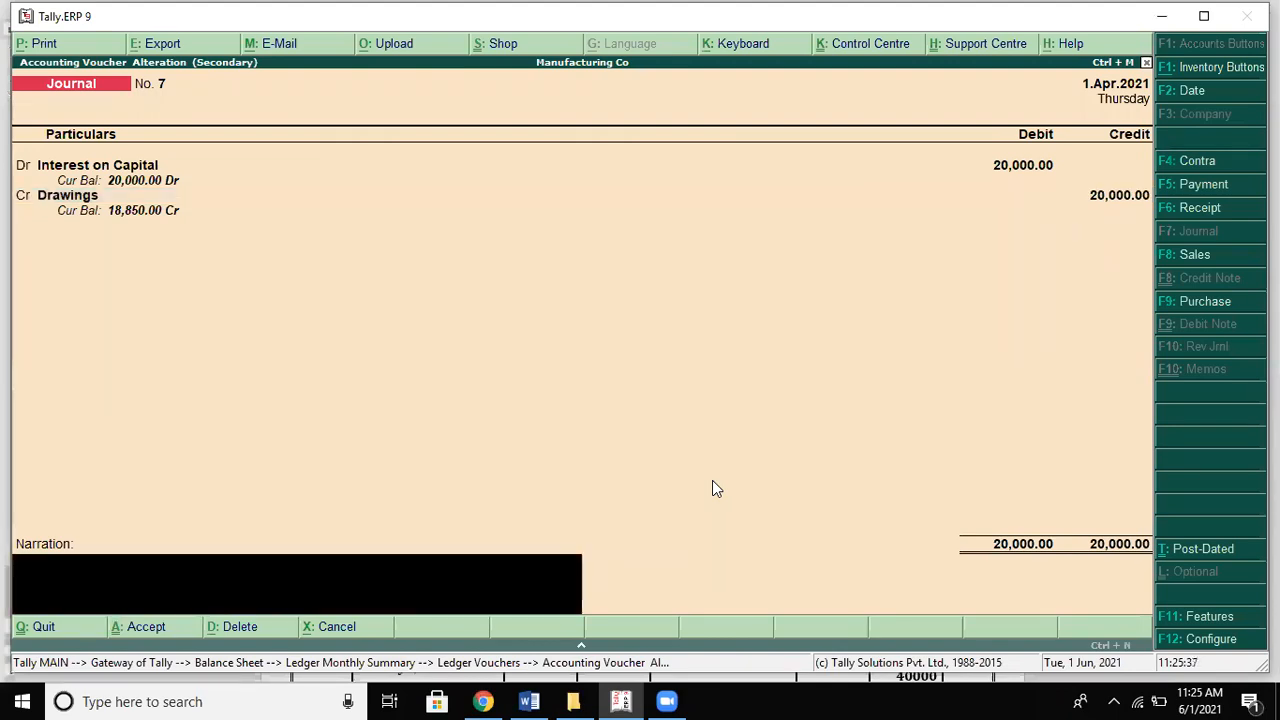
{"action": "key", "text": "BackSpace"}
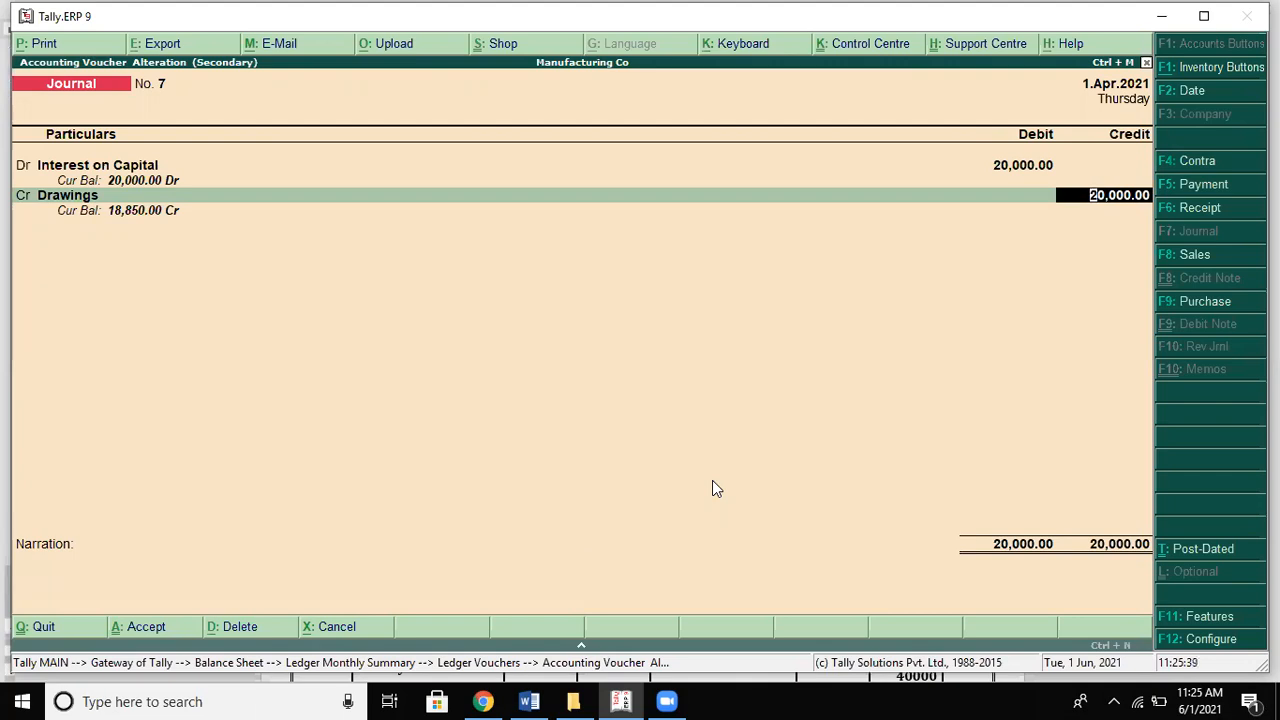
{"action": "key", "text": "Return"}
{"action": "key", "text": "BackSpace"}
{"action": "key", "text": "BackSpace"}
{"action": "key", "text": "BackSpace"}
{"action": "key", "text": "BackSpace"}
{"action": "key", "text": "BackSpace"}
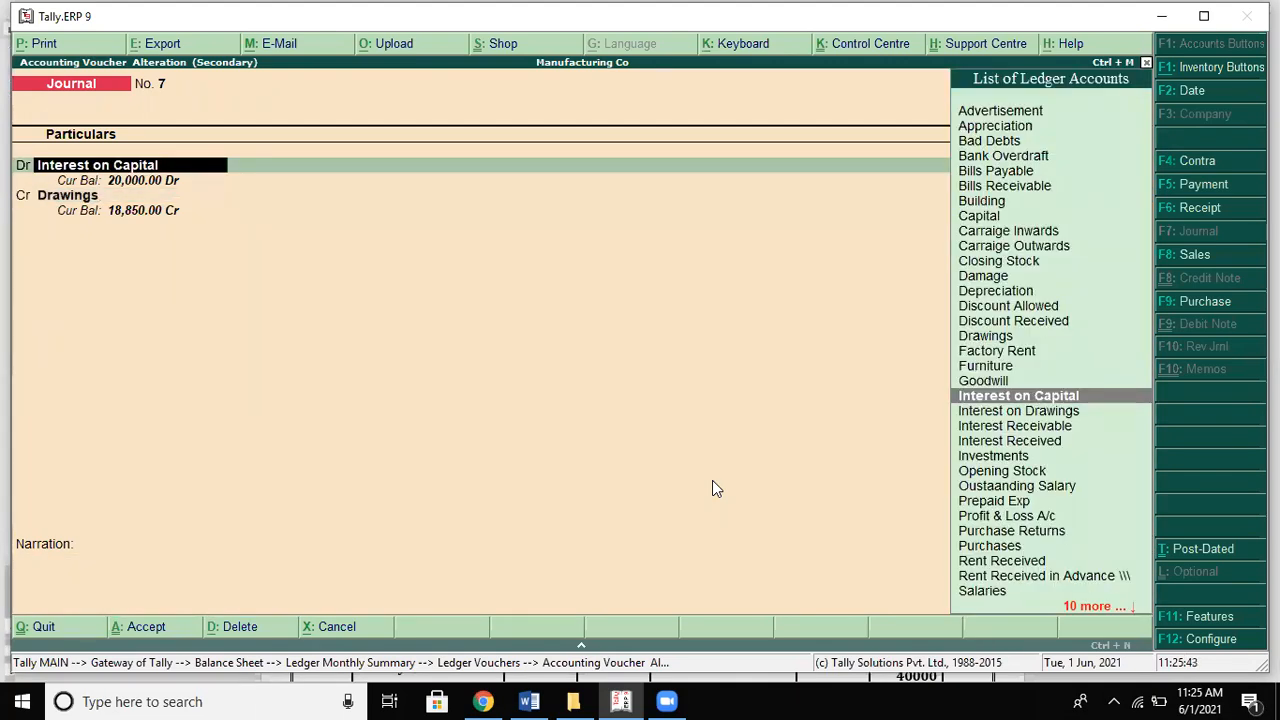
{"action": "key", "text": "Return"}
{"action": "key", "text": "Return"}
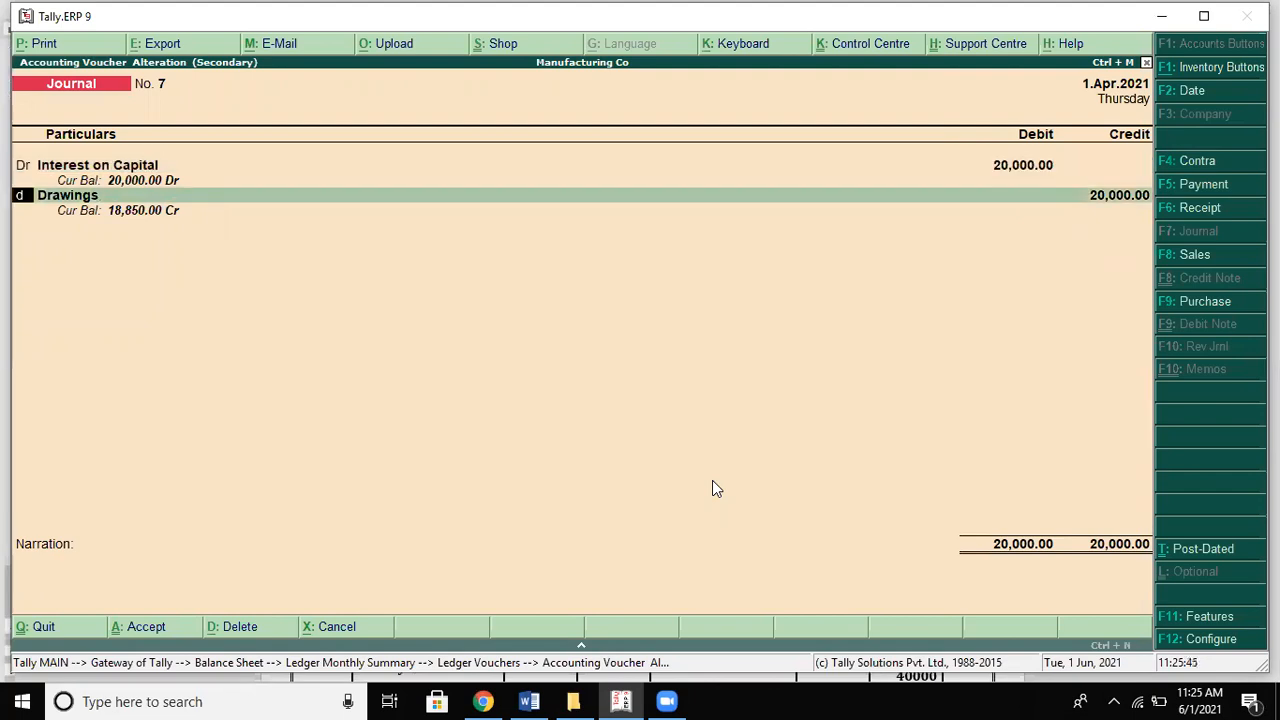
{"action": "type", "text": "d"}
{"action": "key", "text": "Return"}
{"action": "key", "text": "Return"}
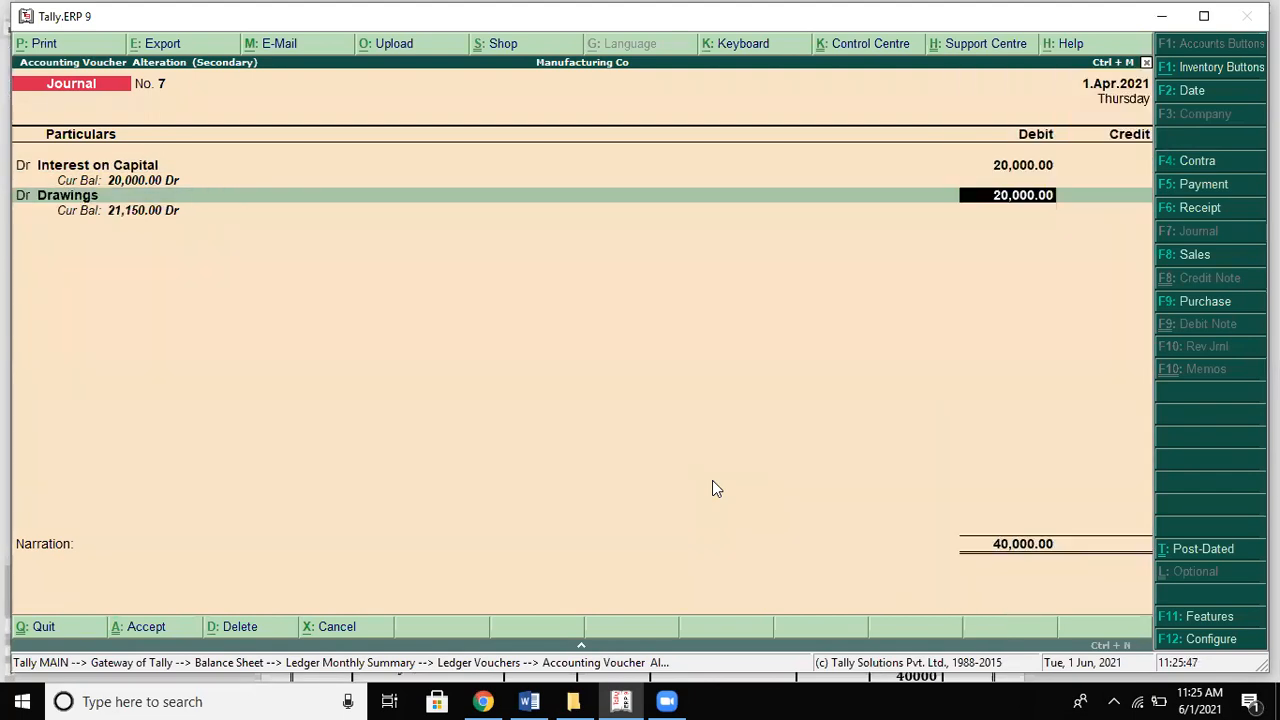
{"action": "type", "text": "1000"}
{"action": "key", "text": "Return"}
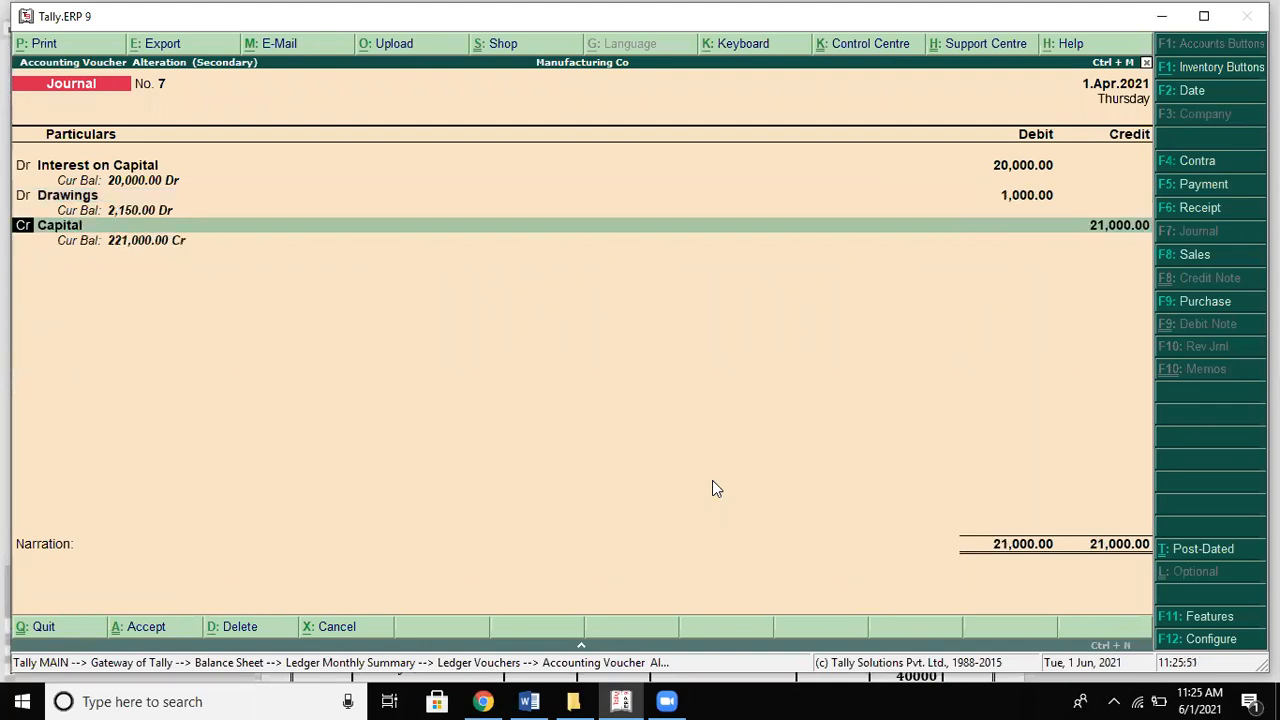
{"action": "key", "text": "Return"}
{"action": "key", "text": "Return"}
{"action": "key", "text": "Return"}
{"action": "key", "text": "Return"}
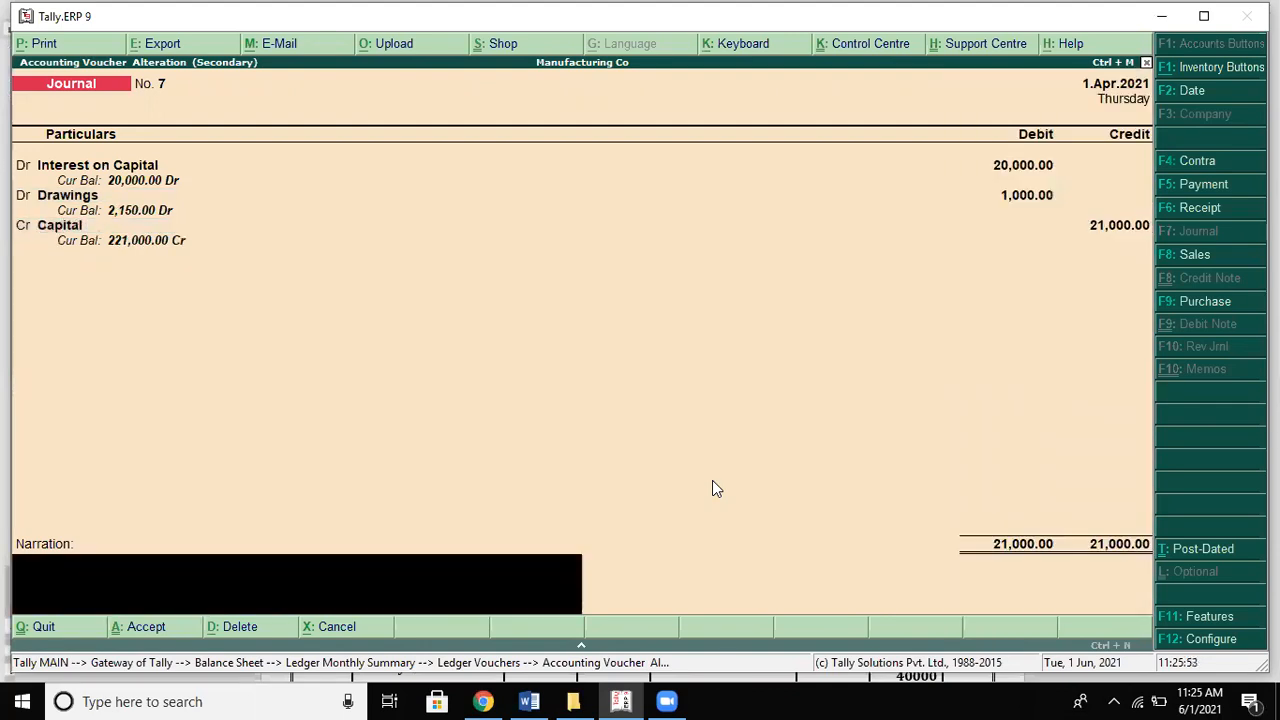
{"action": "key", "text": "Return"}
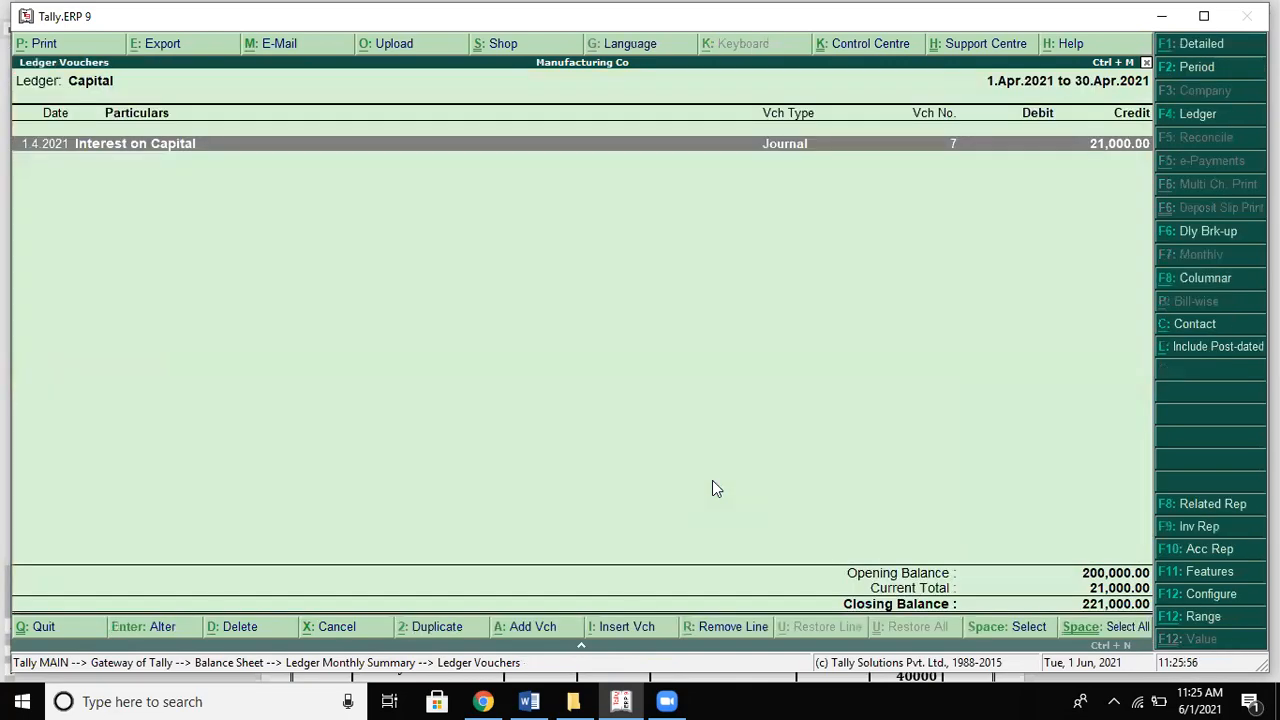
Step: Reopen Journal No. 7 in Tally for alteration and compare it with the Word balance sheet
{"action": "key", "text": "alt+Tab"}
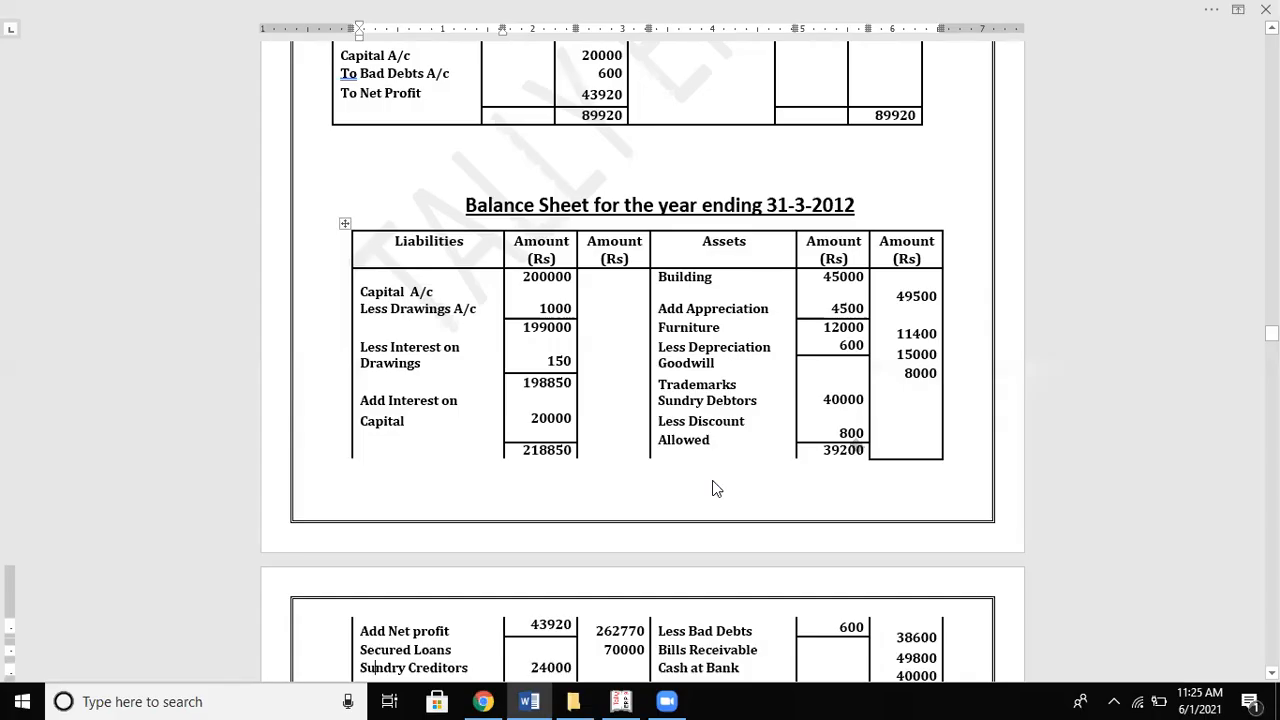
{"action": "key", "text": "alt+Tab"}
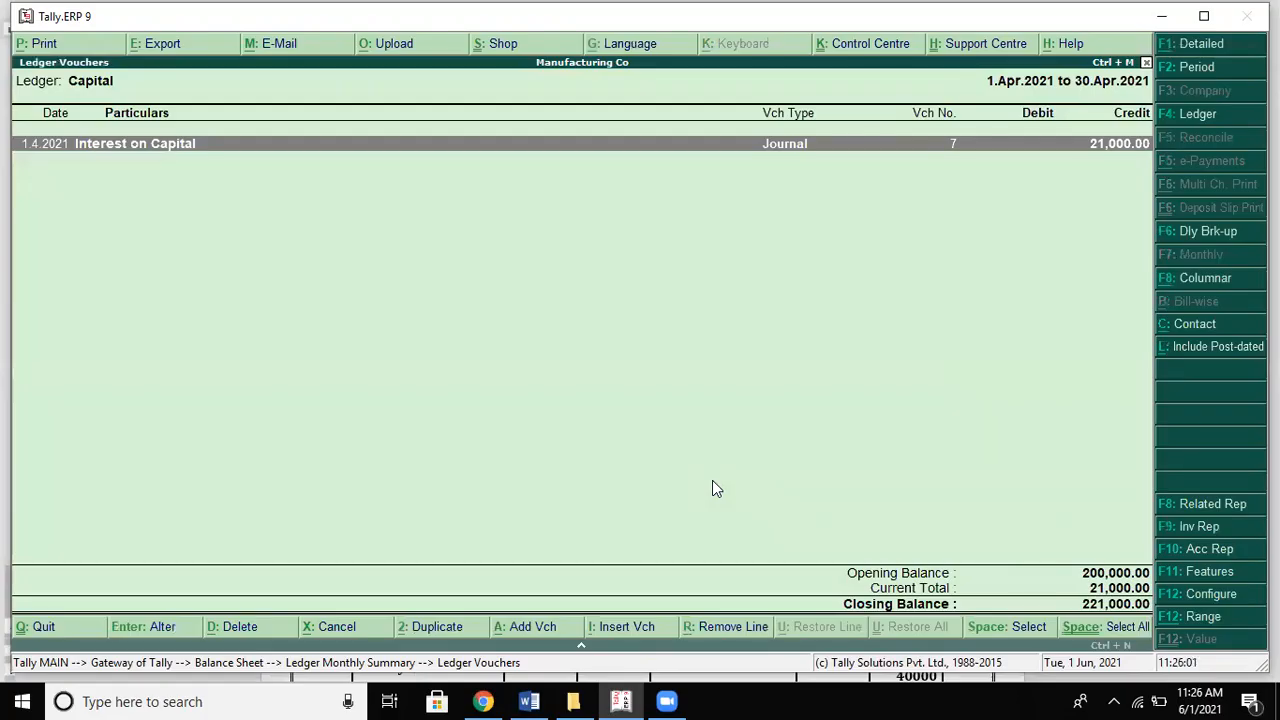
{"action": "key", "text": "Return"}
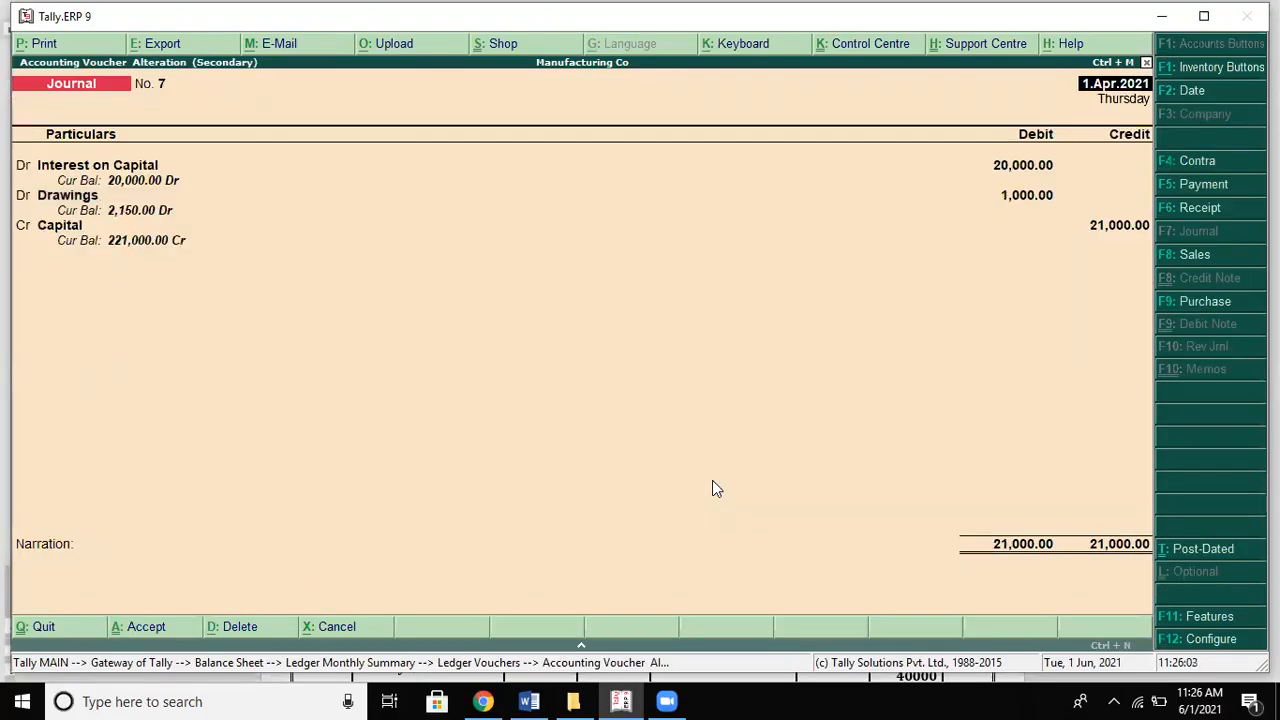
{"action": "key", "text": "Return"}
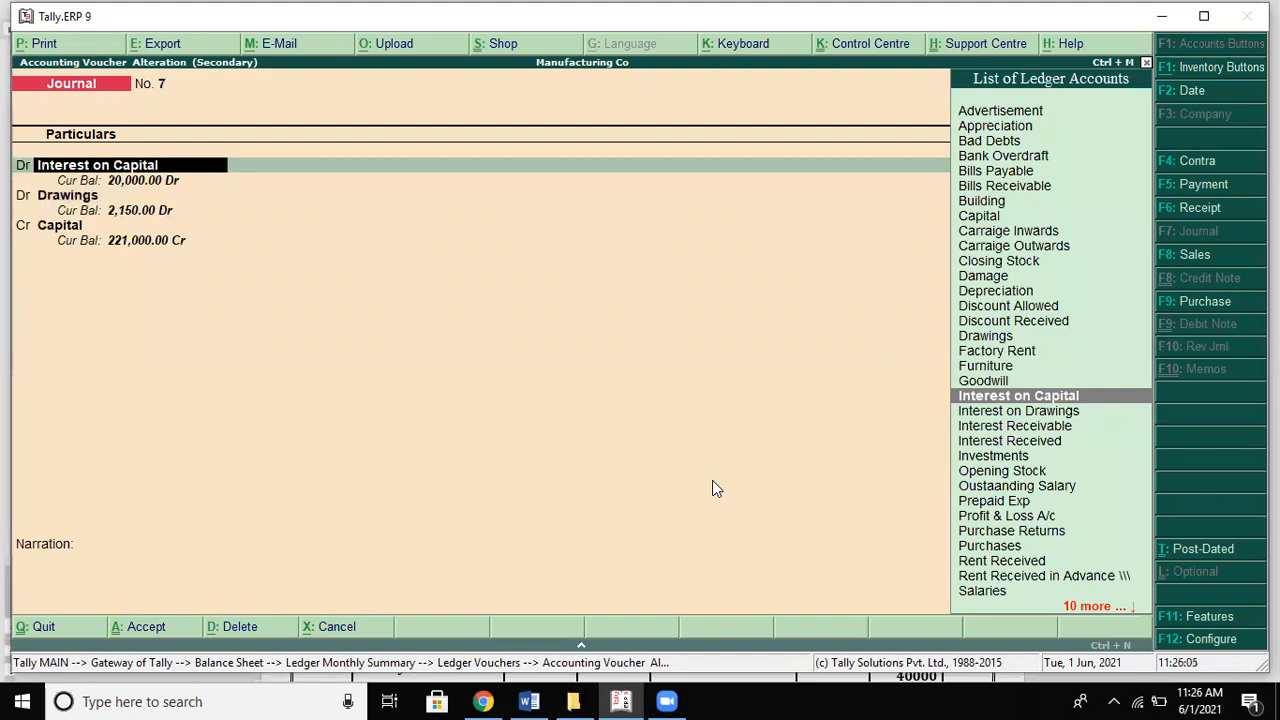
{"action": "key", "text": "alt+Tab"}
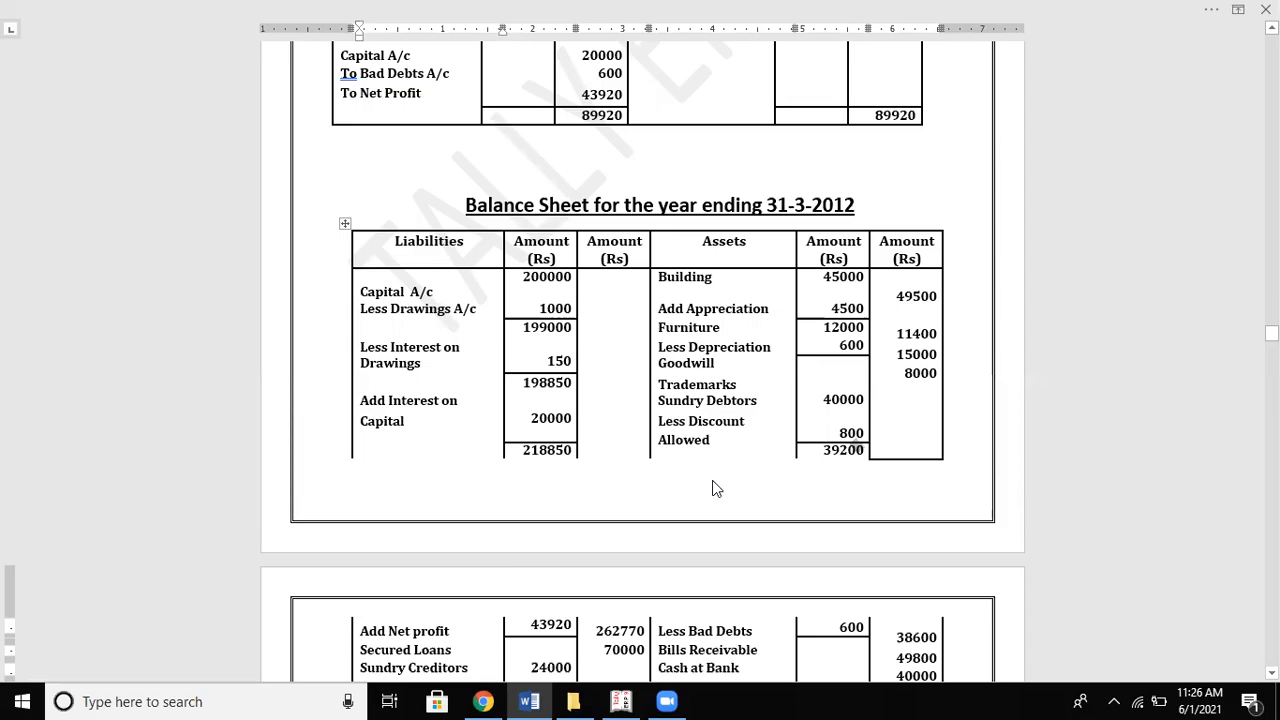
{"action": "key", "text": "alt+Tab"}
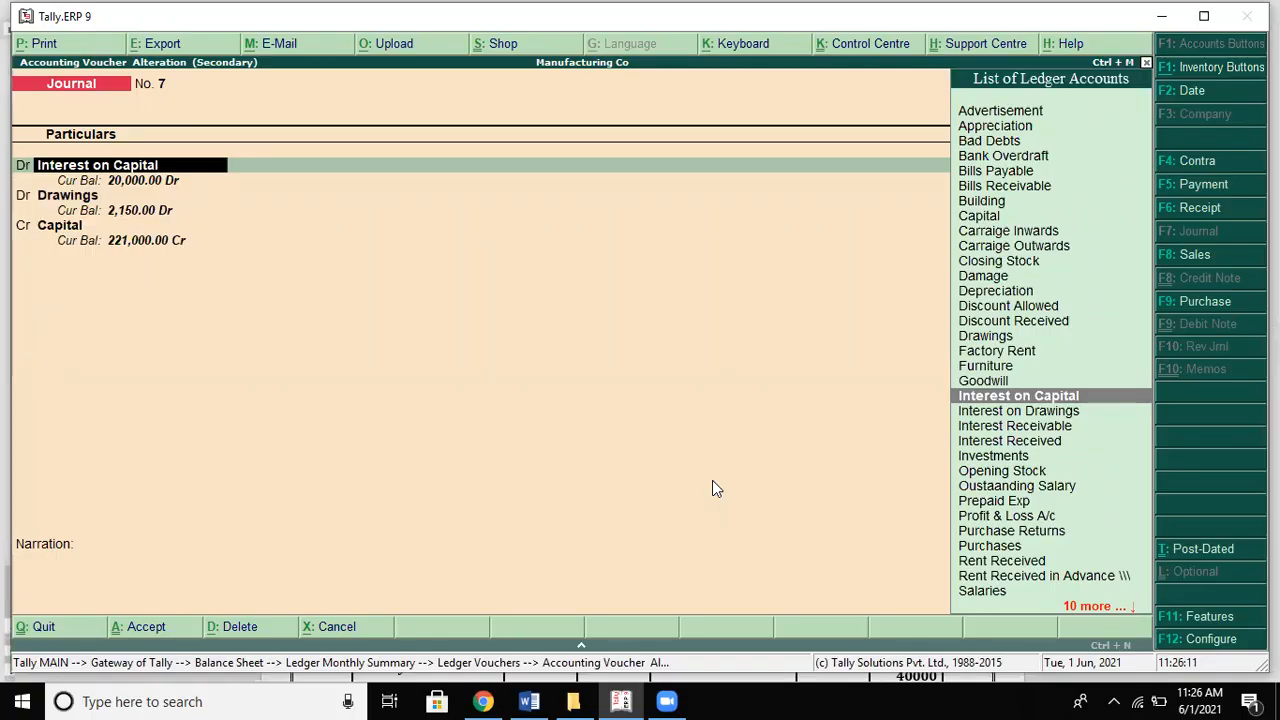
{"action": "key", "text": "alt+Tab"}
{"action": "key", "text": "alt+Tab"}
{"action": "key", "text": "Return"}
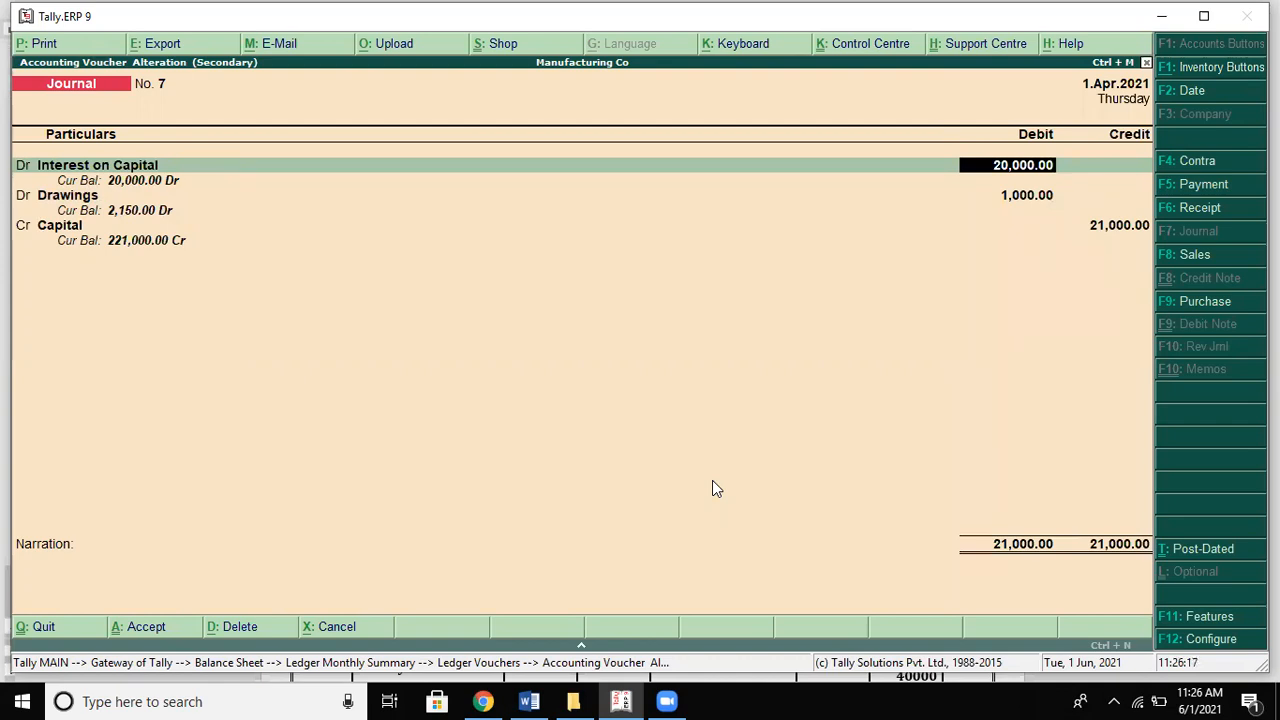
Step: Scroll the Word solution to the 31-03 adjustment entries showing Interest on Capital Dr 20,000
{"action": "key", "text": "alt+Tab"}
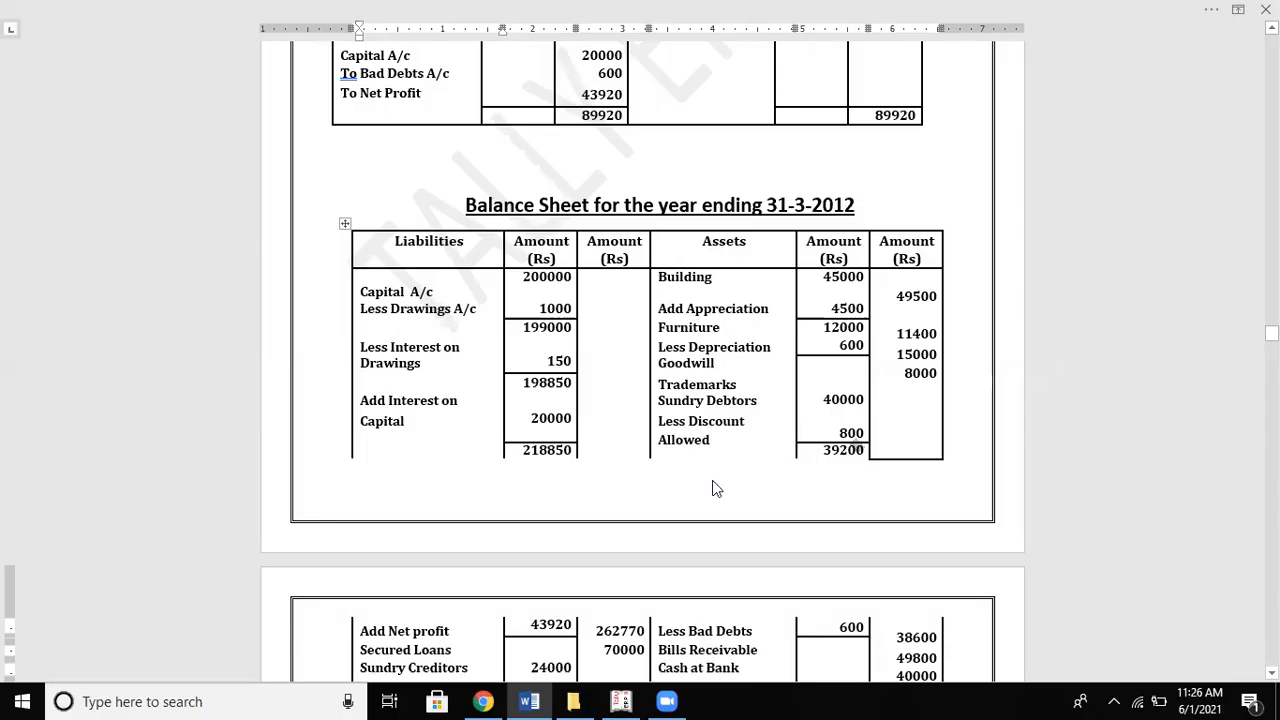
{"action": "left_click", "coordinate": [715, 488]}
{"action": "scroll", "coordinate": [715, 488], "scroll_direction": "up", "scroll_amount": 3}
{"action": "scroll", "coordinate": [715, 488], "scroll_direction": "up", "scroll_amount": 12}
{"action": "scroll", "coordinate": [712, 488], "scroll_direction": "up", "scroll_amount": 12}
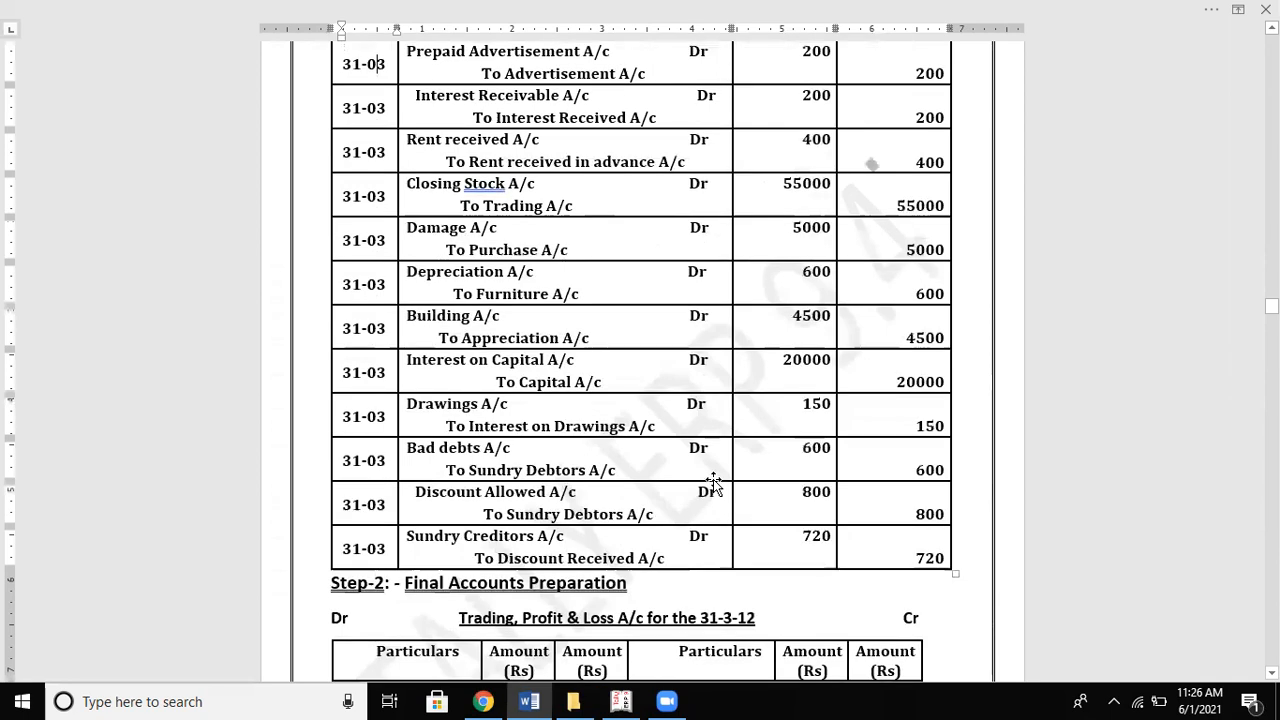
{"action": "scroll", "coordinate": [712, 488], "scroll_direction": "up", "scroll_amount": 4}
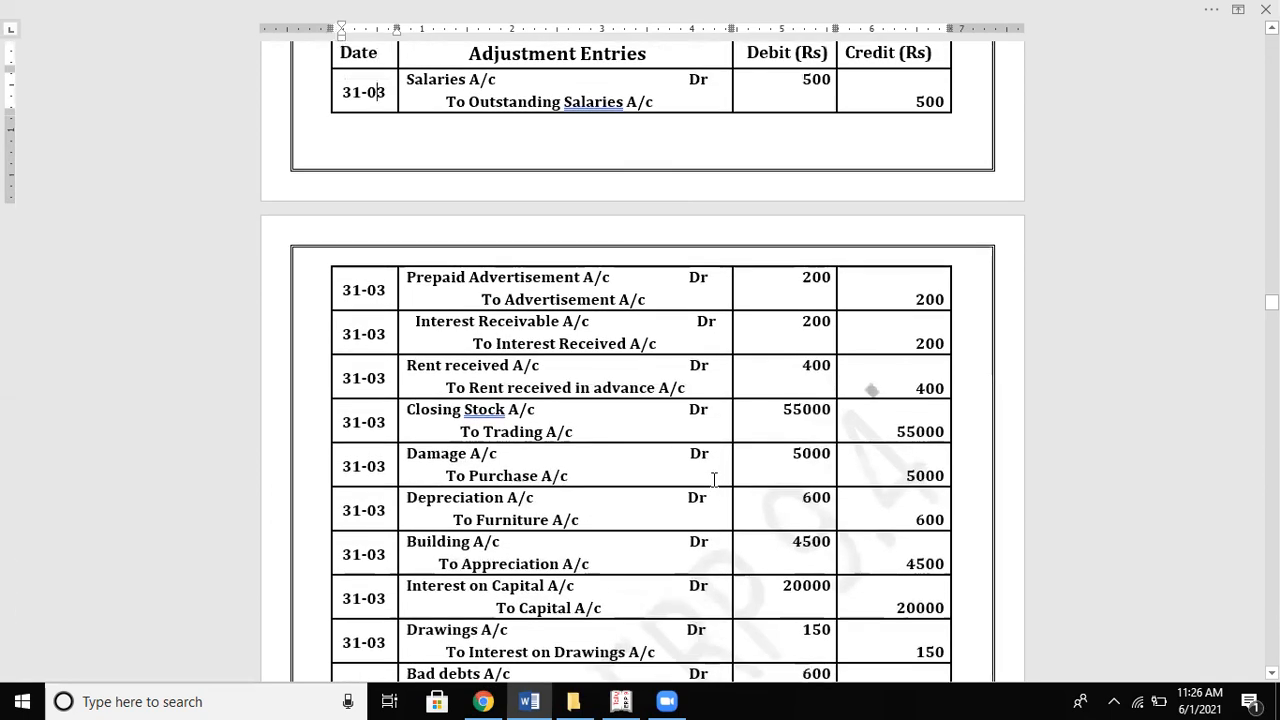
{"action": "scroll", "coordinate": [714, 480], "scroll_direction": "down", "scroll_amount": 3}
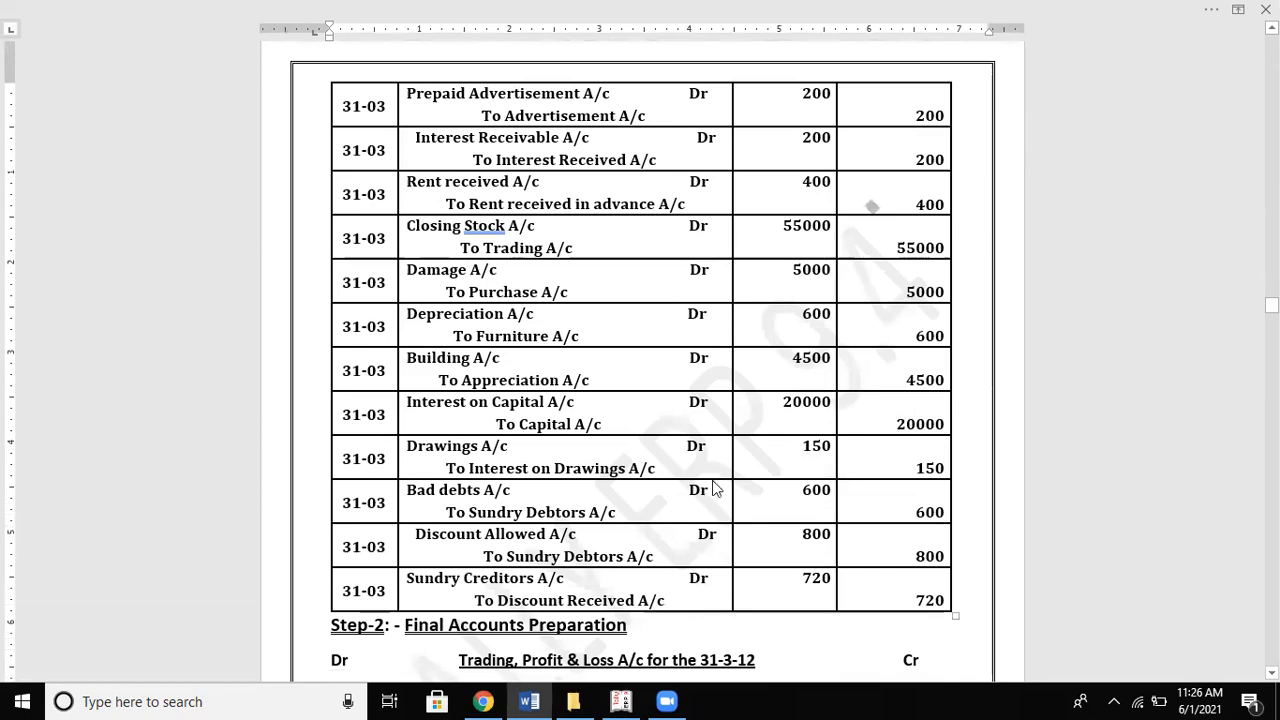
{"action": "key", "text": "alt+Tab"}
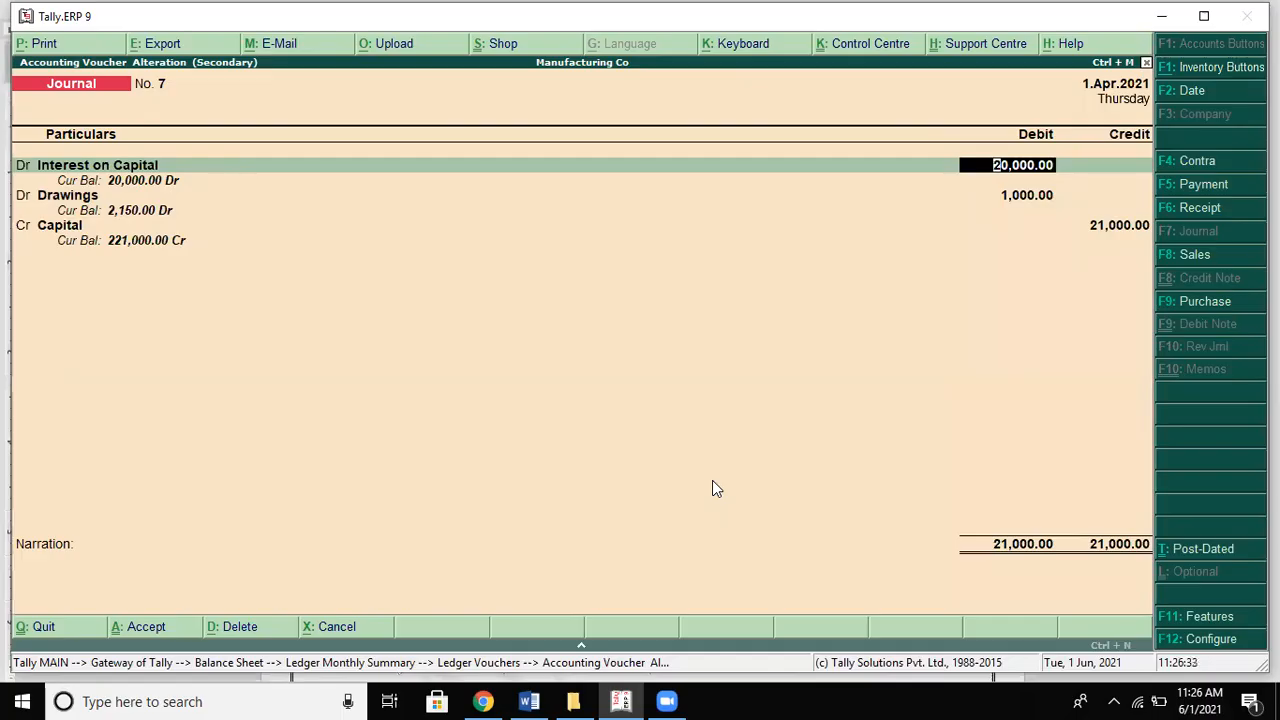
Step: Step through Journal No. 7's debit amounts to the Capital credit line, checking Word's adjustment entries
{"action": "key", "text": "alt+Tab"}
{"action": "key", "text": "alt+Tab"}
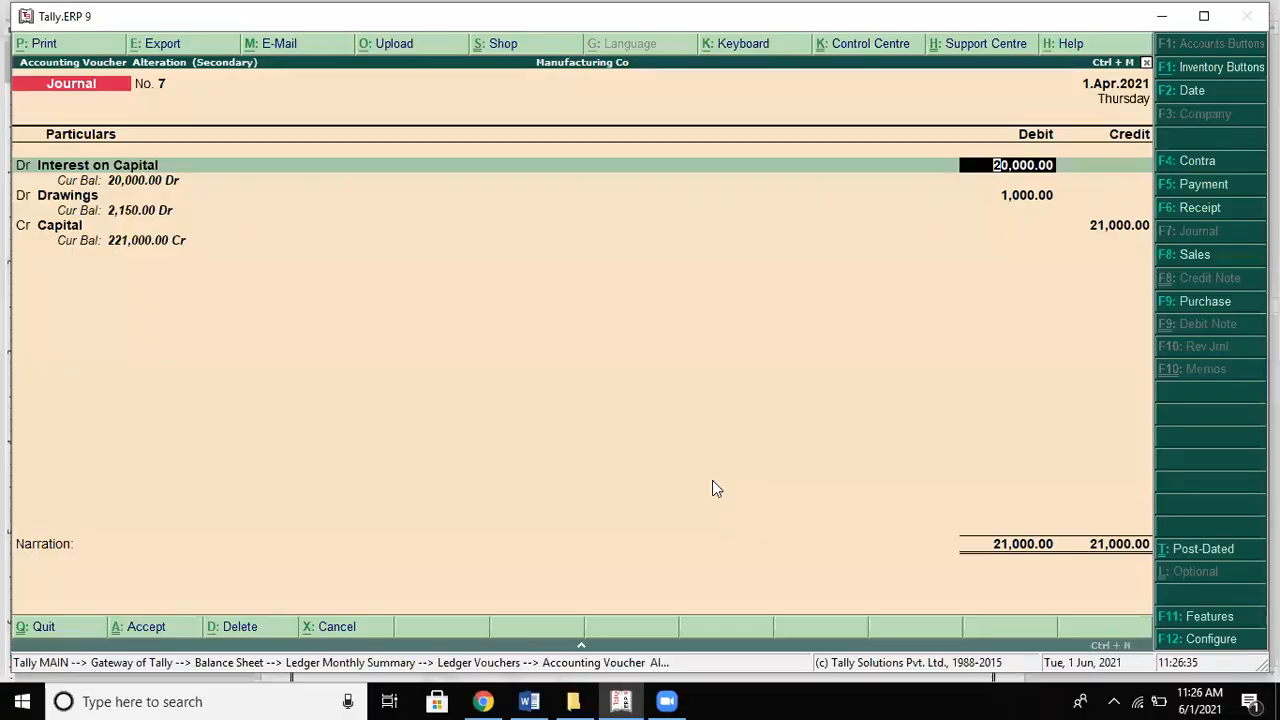
{"action": "key", "text": "Down"}
{"action": "key", "text": "Up"}
{"action": "key", "text": "Down"}
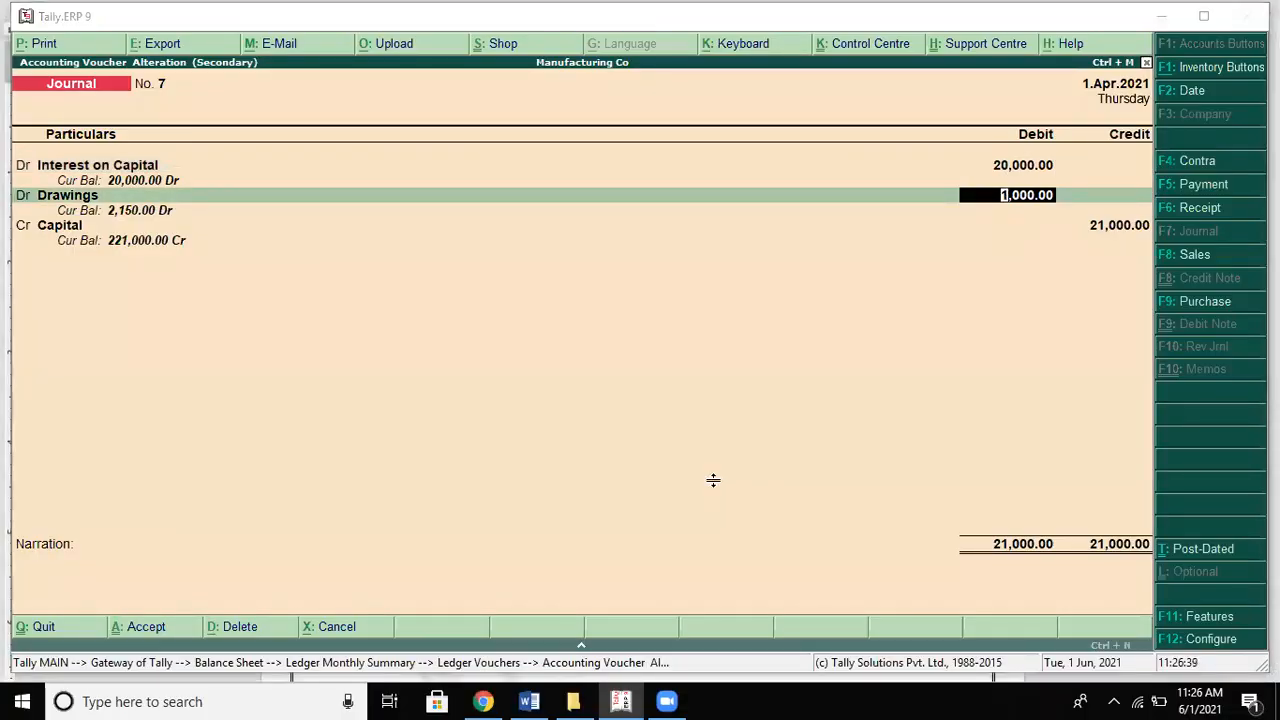
{"action": "key", "text": "alt+Tab"}
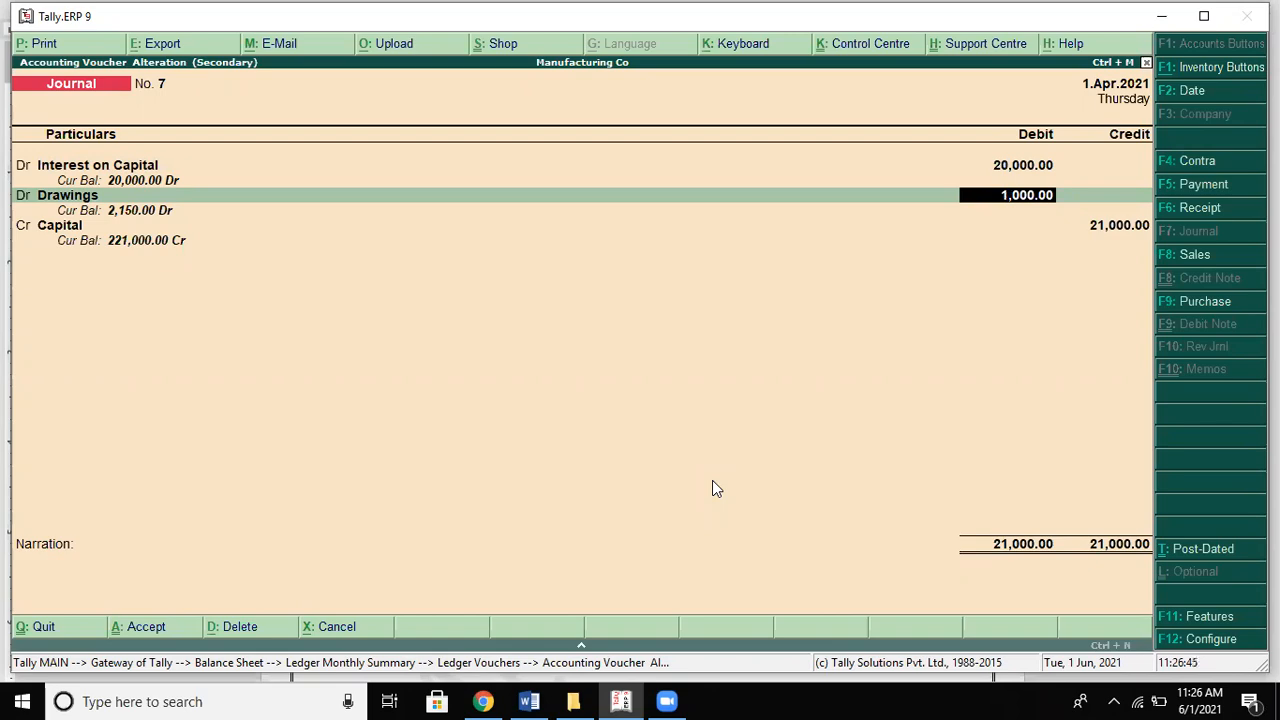
{"action": "key", "text": "alt+Tab"}
{"action": "key", "text": "alt+Tab"}
{"action": "key", "text": "Return"}
{"action": "key", "text": "Return"}
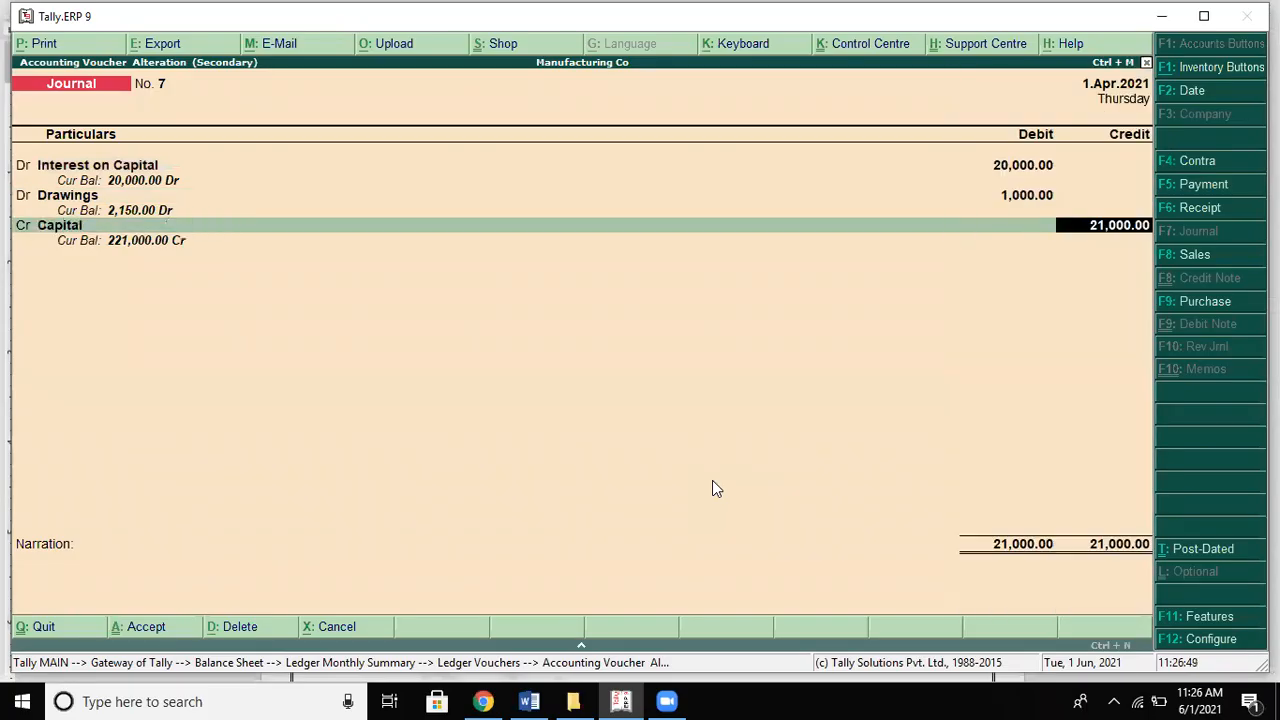
{"action": "key", "text": "Return"}
{"action": "key", "text": "BackSpace"}
{"action": "key", "text": "BackSpace"}
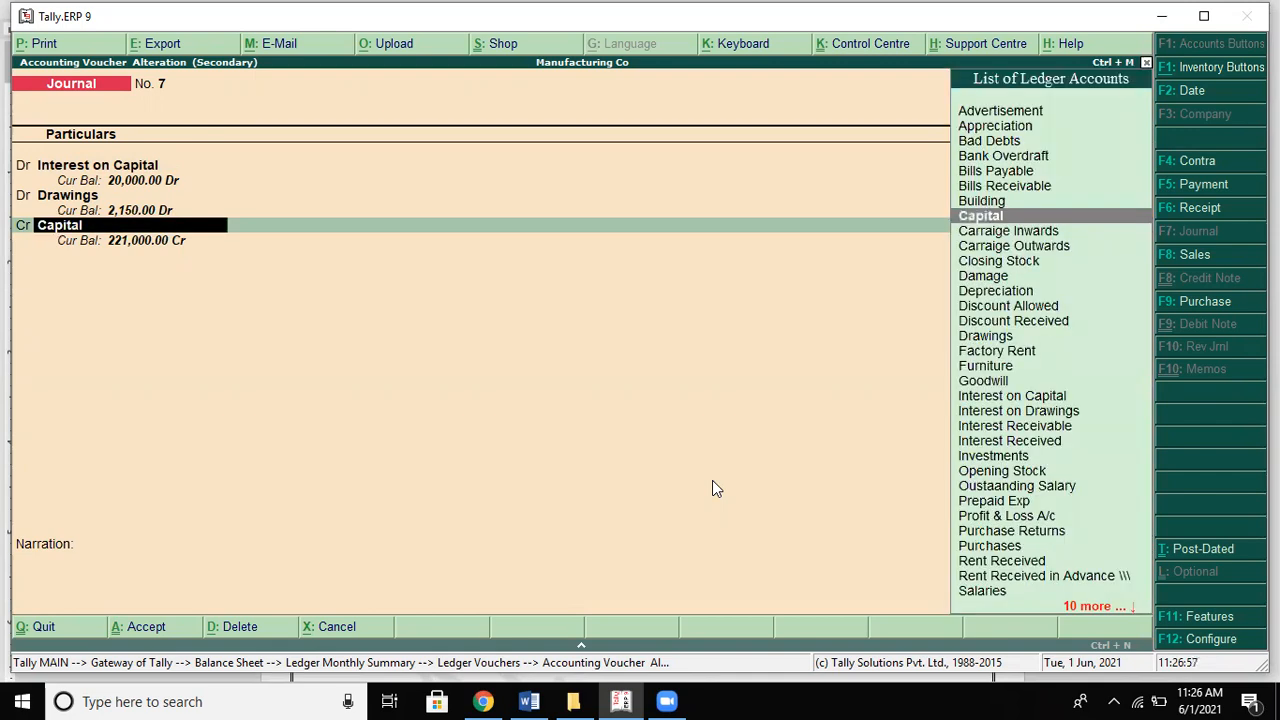
Step: Replace the Capital credit with Interest on Drawings 150, add Capital 20,850, and accept the voucher
{"action": "type", "text": "In"}
{"action": "key", "text": "Down"}
{"action": "key", "text": "Down"}
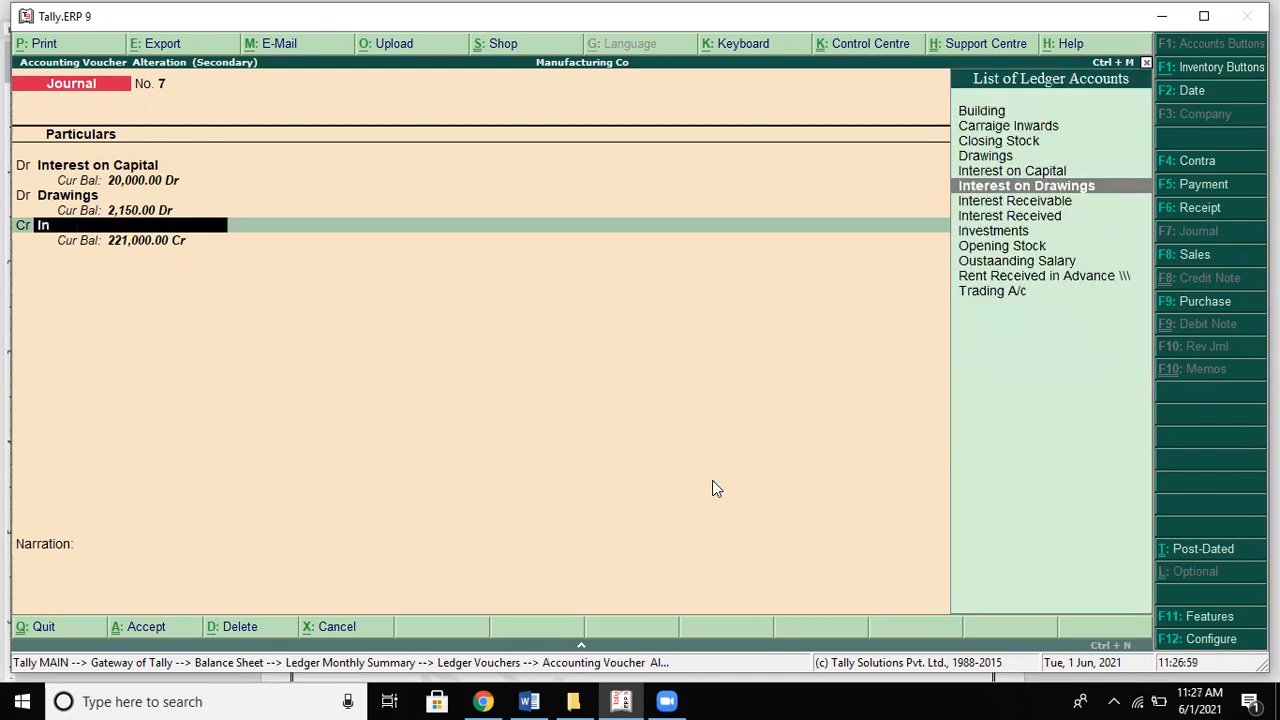
{"action": "key", "text": "Return"}
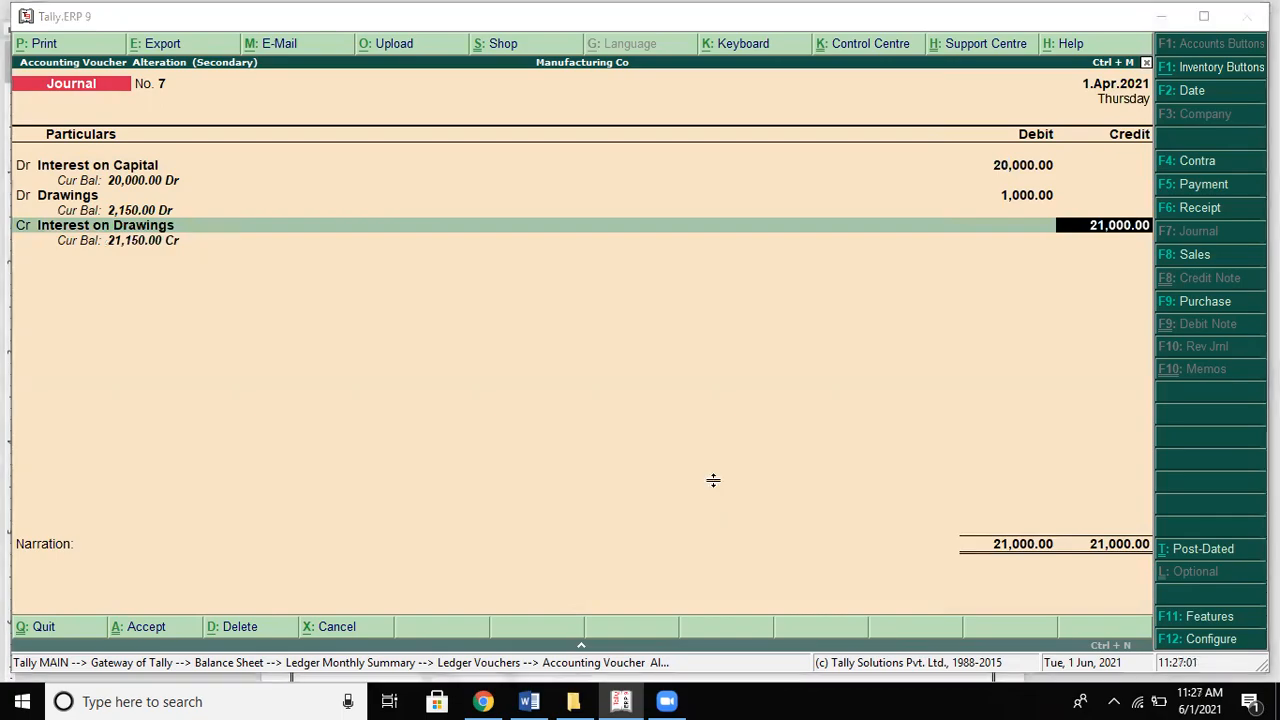
{"action": "key", "text": "alt+Tab"}
{"action": "key", "text": "alt+Tab"}
{"action": "type", "text": "150"}
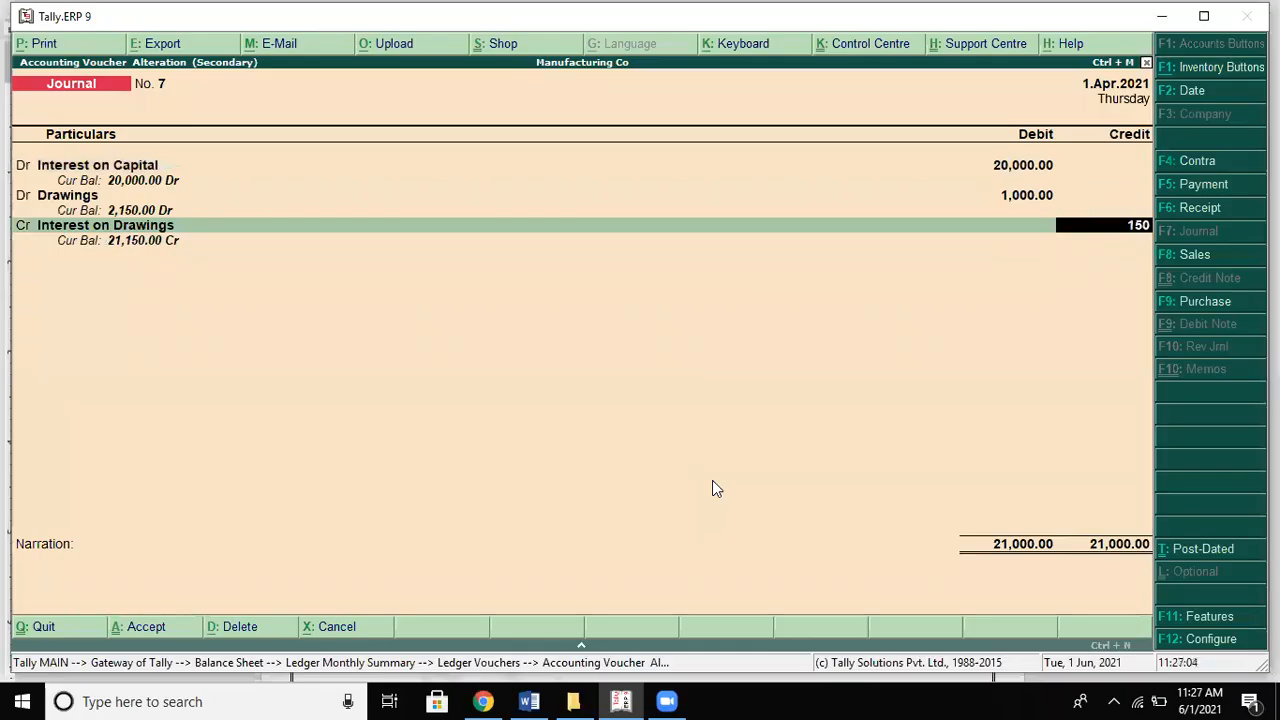
{"action": "key", "text": "Return"}
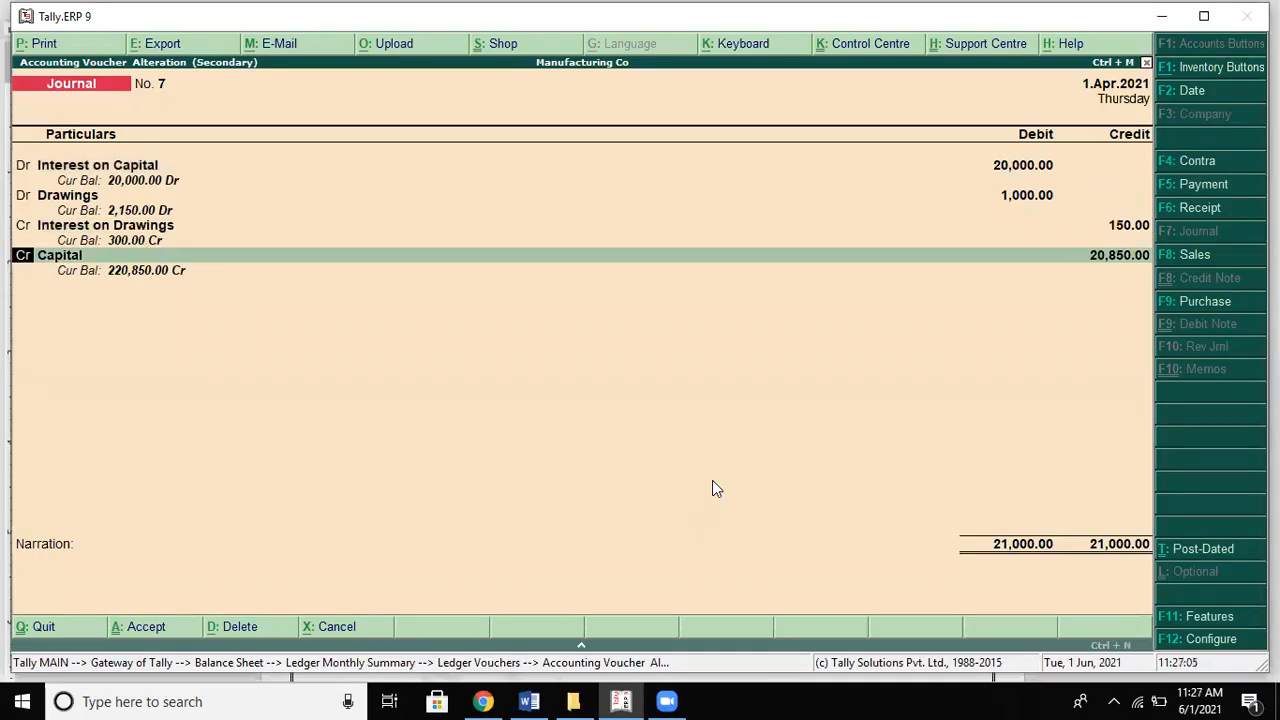
{"action": "key", "text": "Return"}
{"action": "key", "text": "Return"}
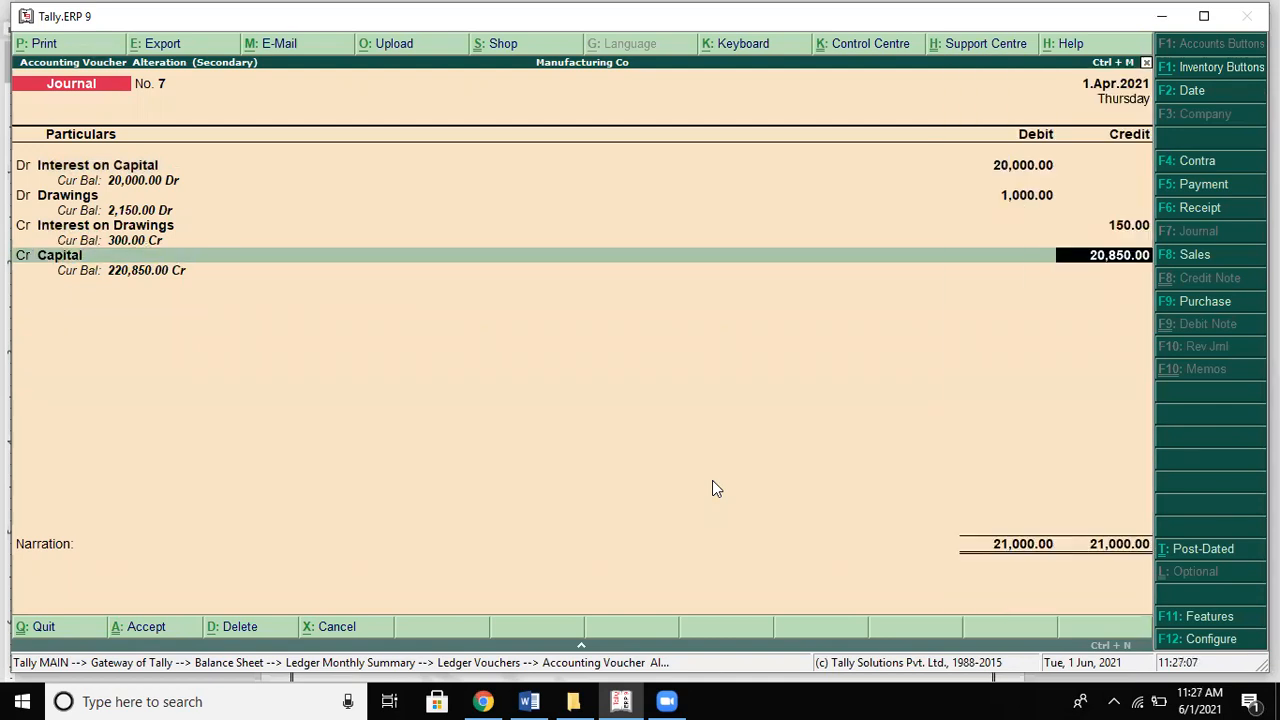
{"action": "key", "text": "Return"}
{"action": "key", "text": "Return"}
{"action": "key", "text": "Return"}
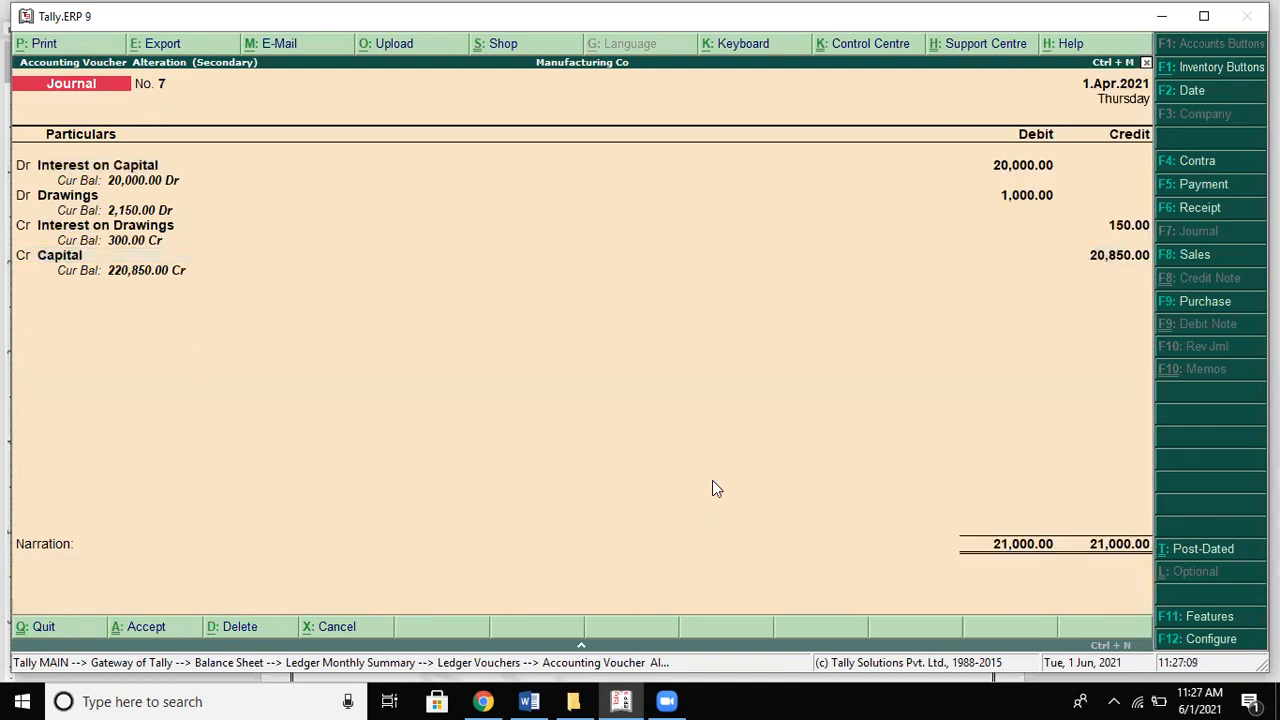
{"action": "key", "text": "Escape"}
{"action": "key", "text": "Escape"}
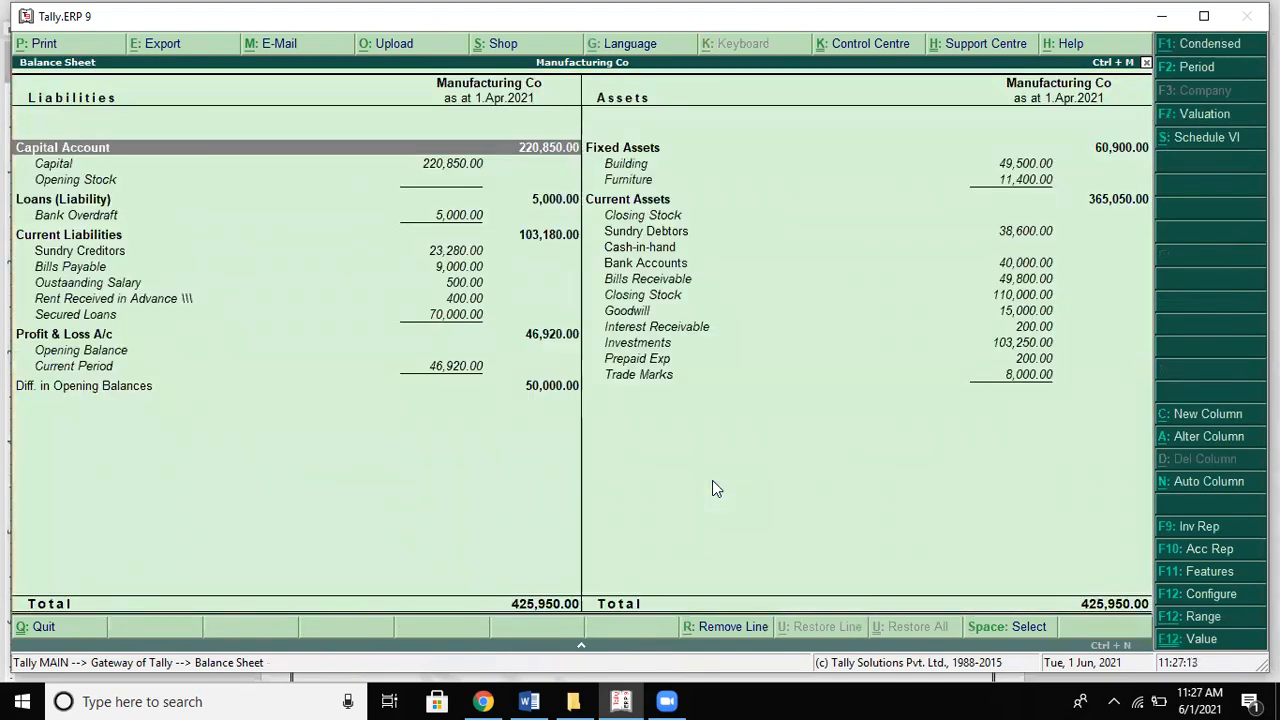
Step: Check the Balance Sheet's Capital Account lines against the Word solution
{"action": "key", "text": "alt+Tab"}
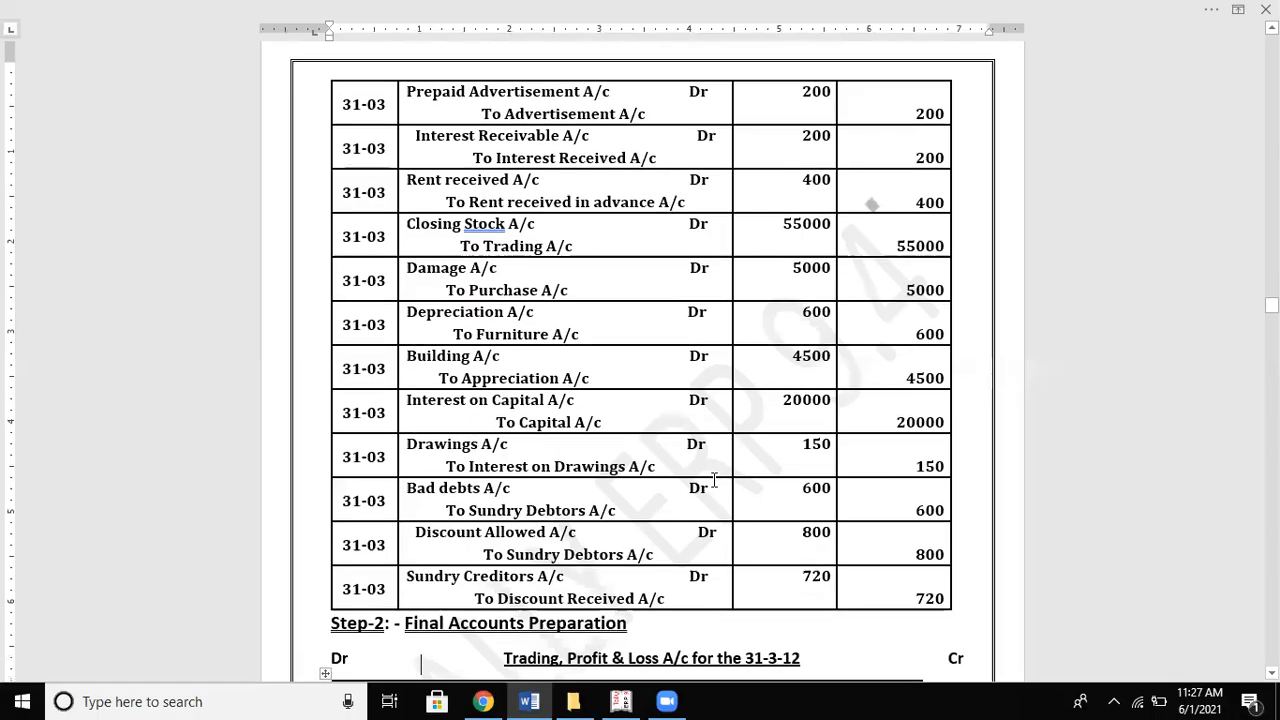
{"action": "scroll", "coordinate": [714, 480], "scroll_direction": "down", "scroll_amount": 10}
{"action": "scroll", "coordinate": [714, 480], "scroll_direction": "down", "scroll_amount": 12}
{"action": "scroll", "coordinate": [714, 480], "scroll_direction": "down", "scroll_amount": 8}
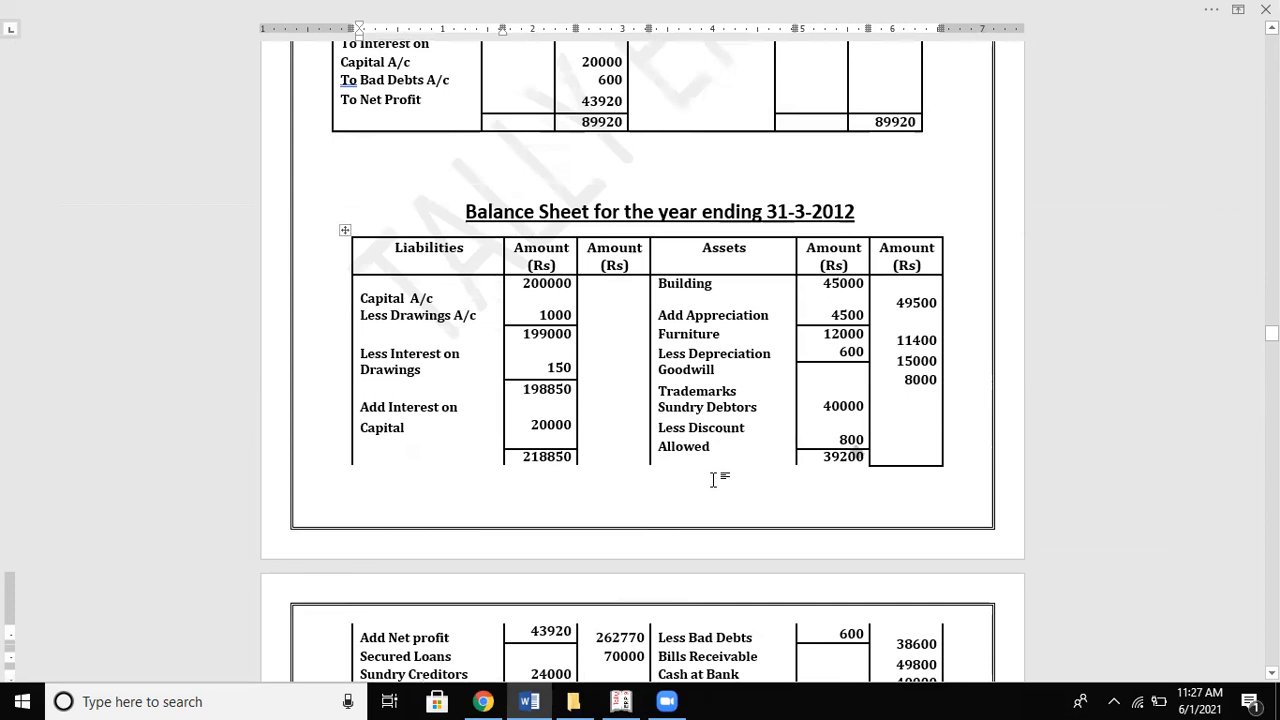
{"action": "scroll", "coordinate": [714, 480], "scroll_direction": "down", "scroll_amount": 2}
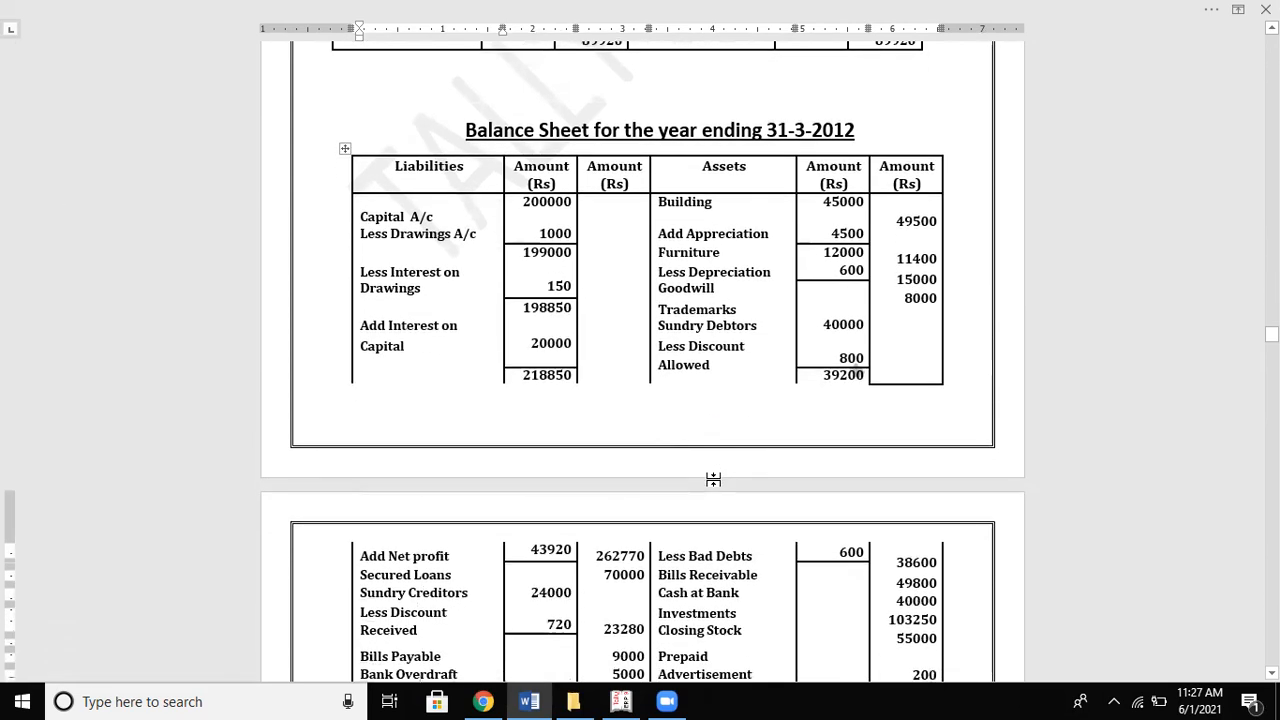
{"action": "key", "text": "alt+Tab"}
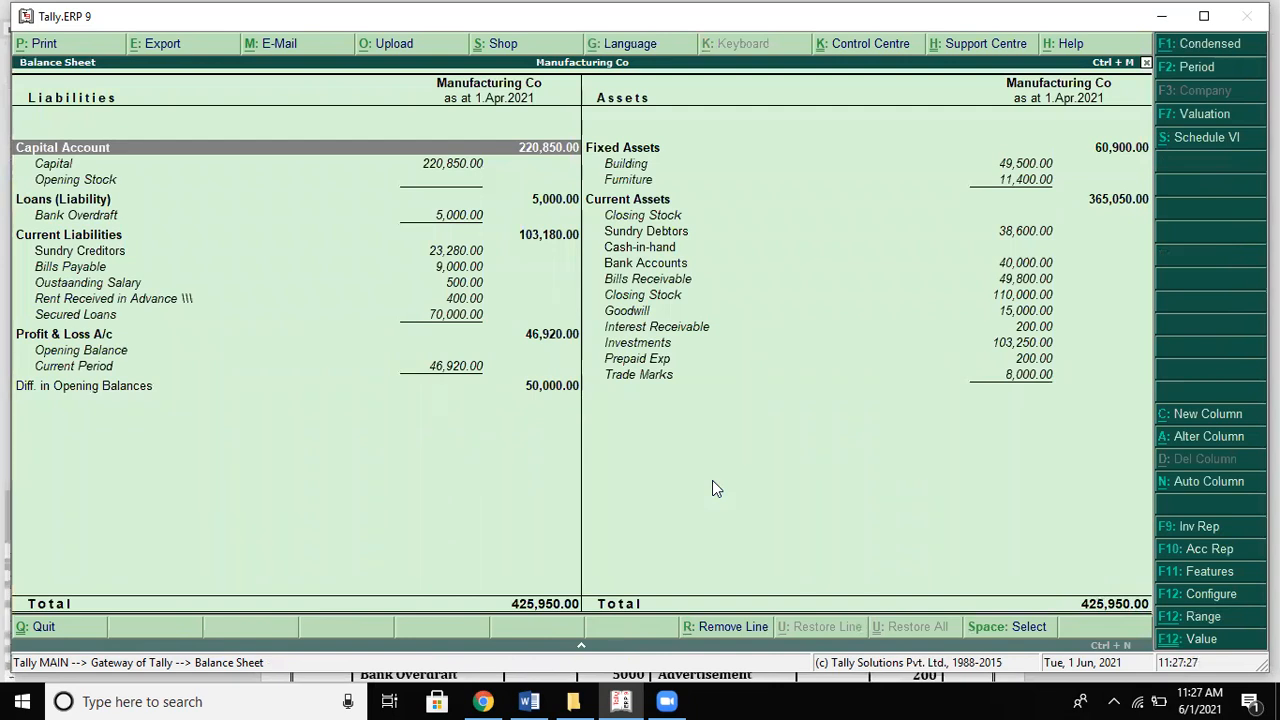
{"action": "key", "text": "Down"}
{"action": "key", "text": "Down"}
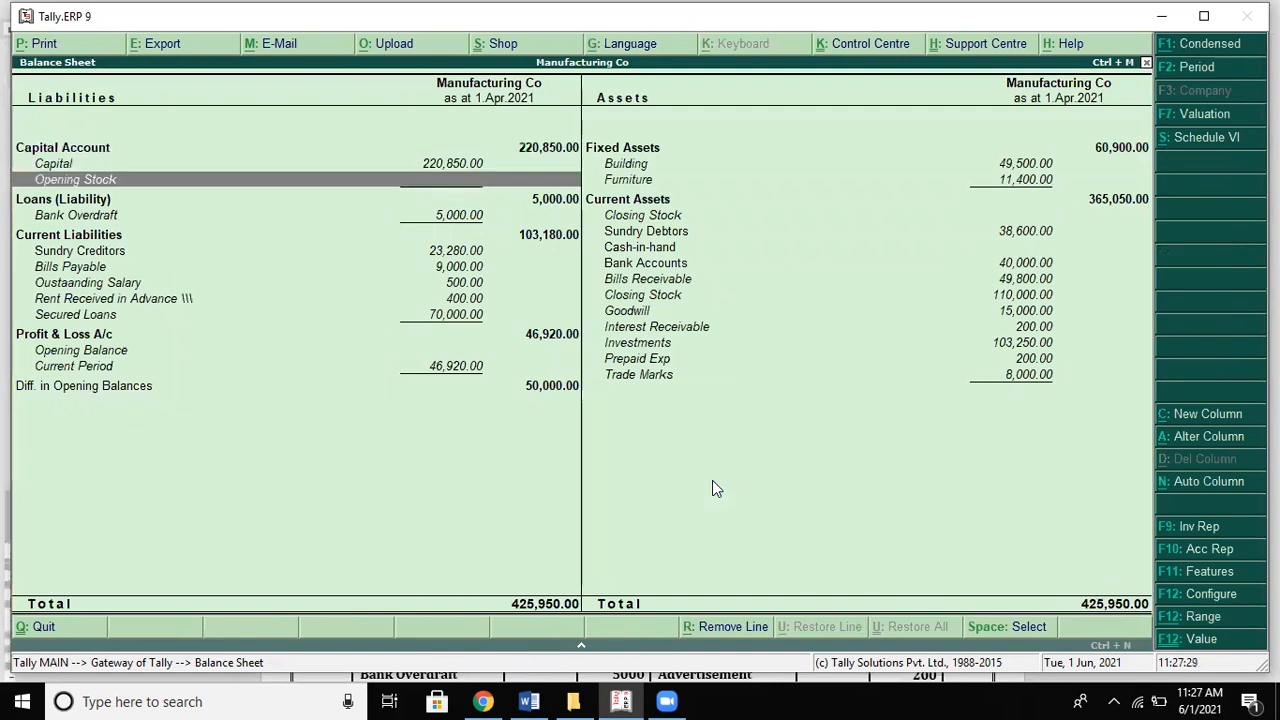
{"action": "key", "text": "Up"}
{"action": "key", "text": "Up"}
{"action": "key", "text": "Down"}
{"action": "key", "text": "Down"}
{"action": "key", "text": "Up"}
{"action": "key", "text": "Up"}
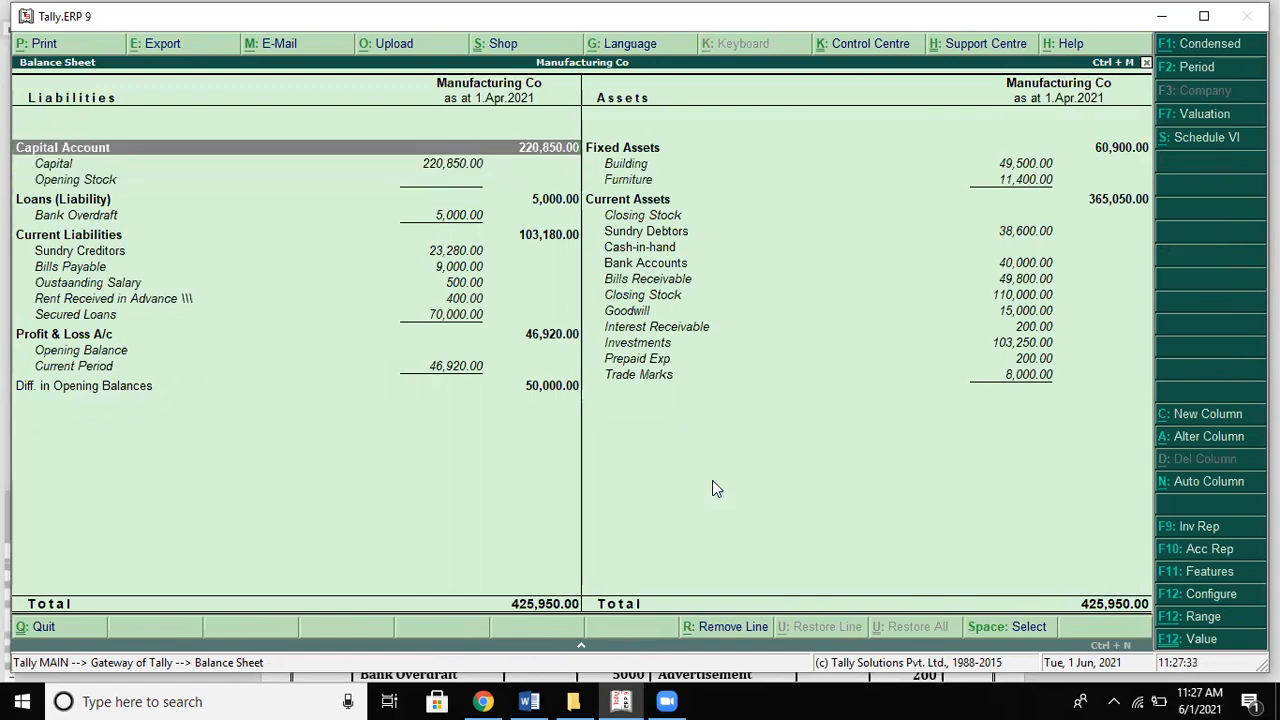
{"action": "key", "text": "Down"}
{"action": "key", "text": "alt+Tab"}
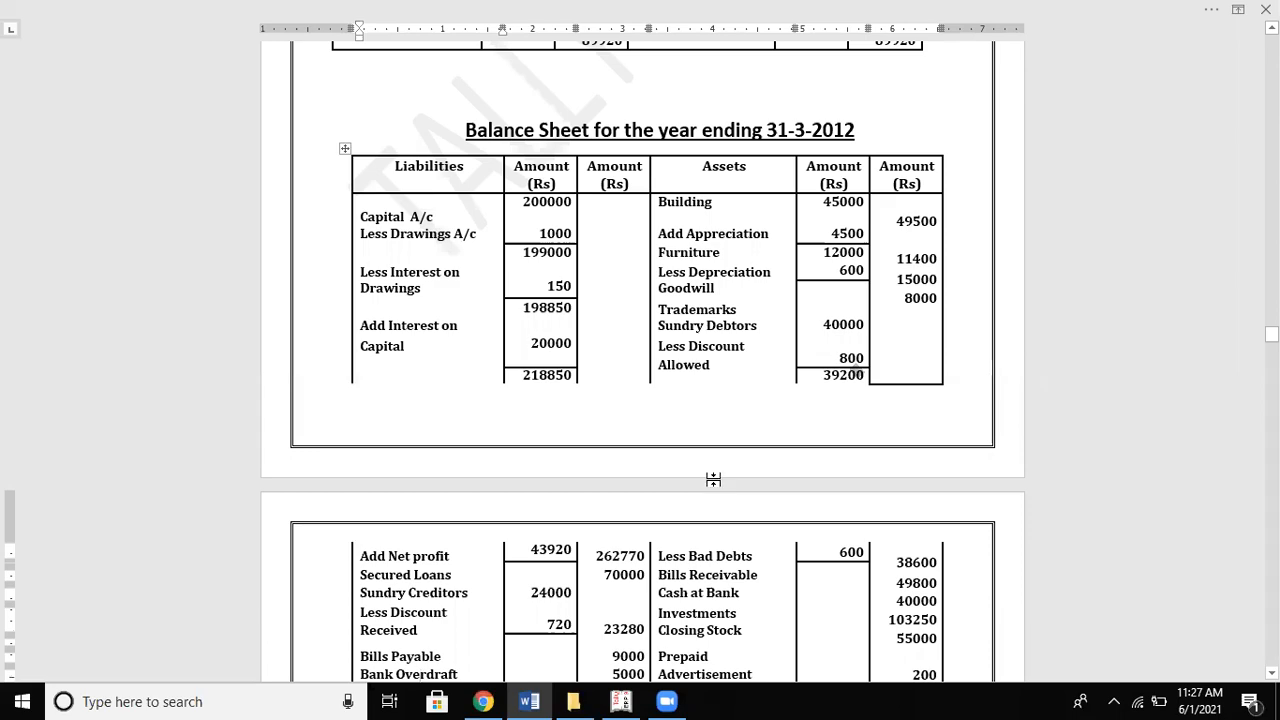
{"action": "key", "text": "alt+Tab"}
Step: Compare the loan and creditor liabilities with Word and mark Bills Payable as matching
{"action": "key", "text": "Down"}
{"action": "key", "text": "Down"}
{"action": "key", "text": "Down"}
{"action": "key", "text": "alt+Tab"}
{"action": "scroll", "coordinate": [713, 480], "scroll_direction": "down", "scroll_amount": 3}
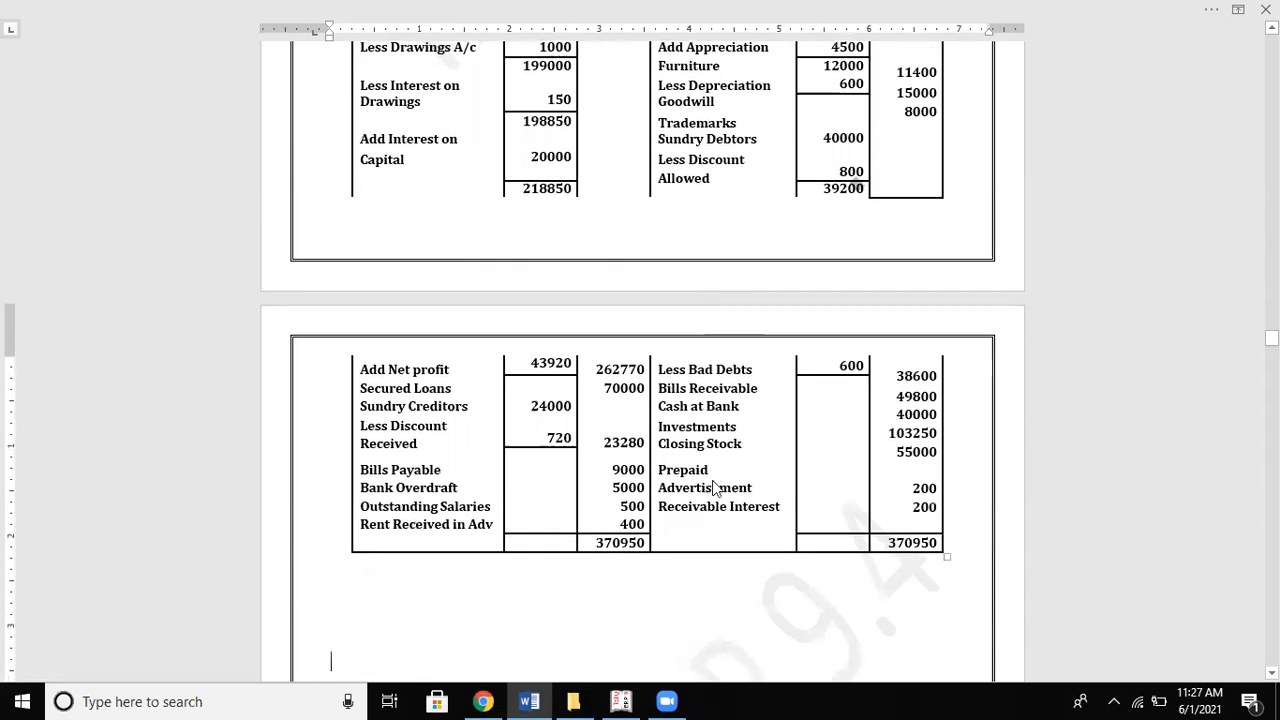
{"action": "key", "text": "alt+Tab"}
{"action": "key", "text": "Up"}
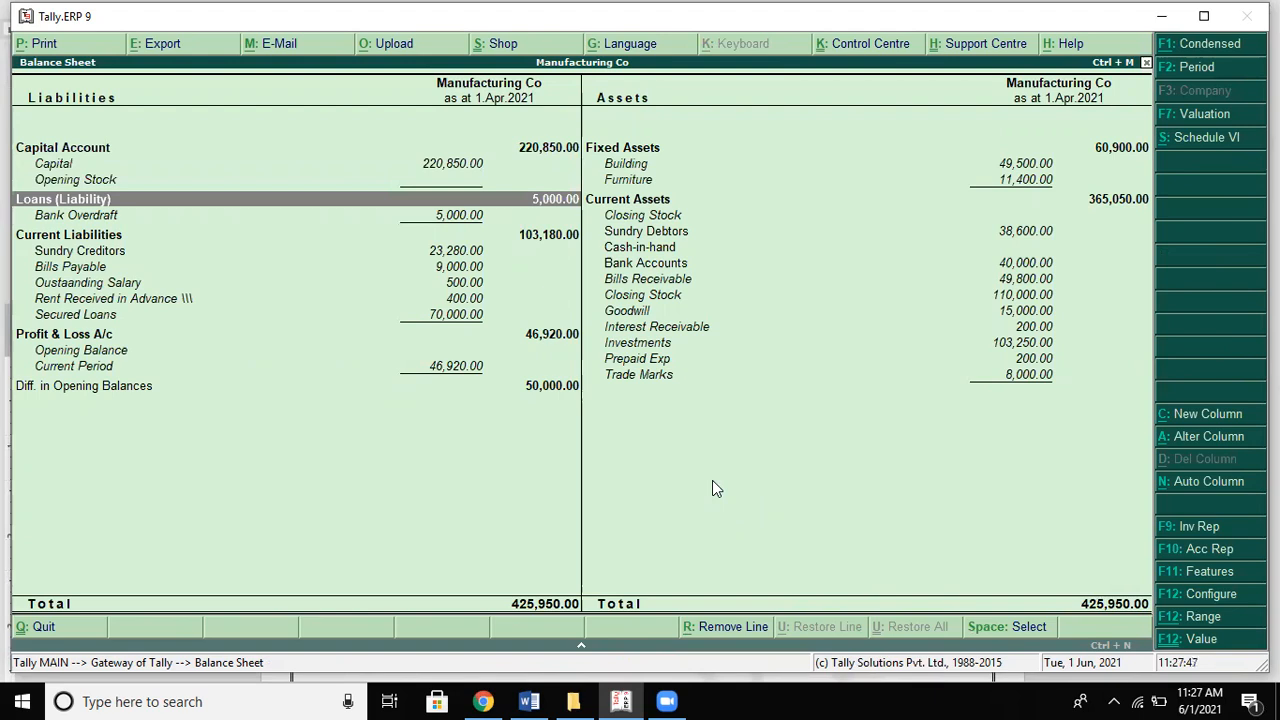
{"action": "key", "text": "Down"}
{"action": "key", "text": "Down"}
{"action": "key", "text": "Up"}
{"action": "key", "text": "Up"}
{"action": "key", "text": "Up"}
{"action": "key", "text": "Down"}
{"action": "key", "text": "Down"}
{"action": "key", "text": "Down"}
{"action": "key", "text": "Down"}
{"action": "key", "text": "Down"}
{"action": "key", "text": "Down"}
{"action": "key", "text": "Down"}
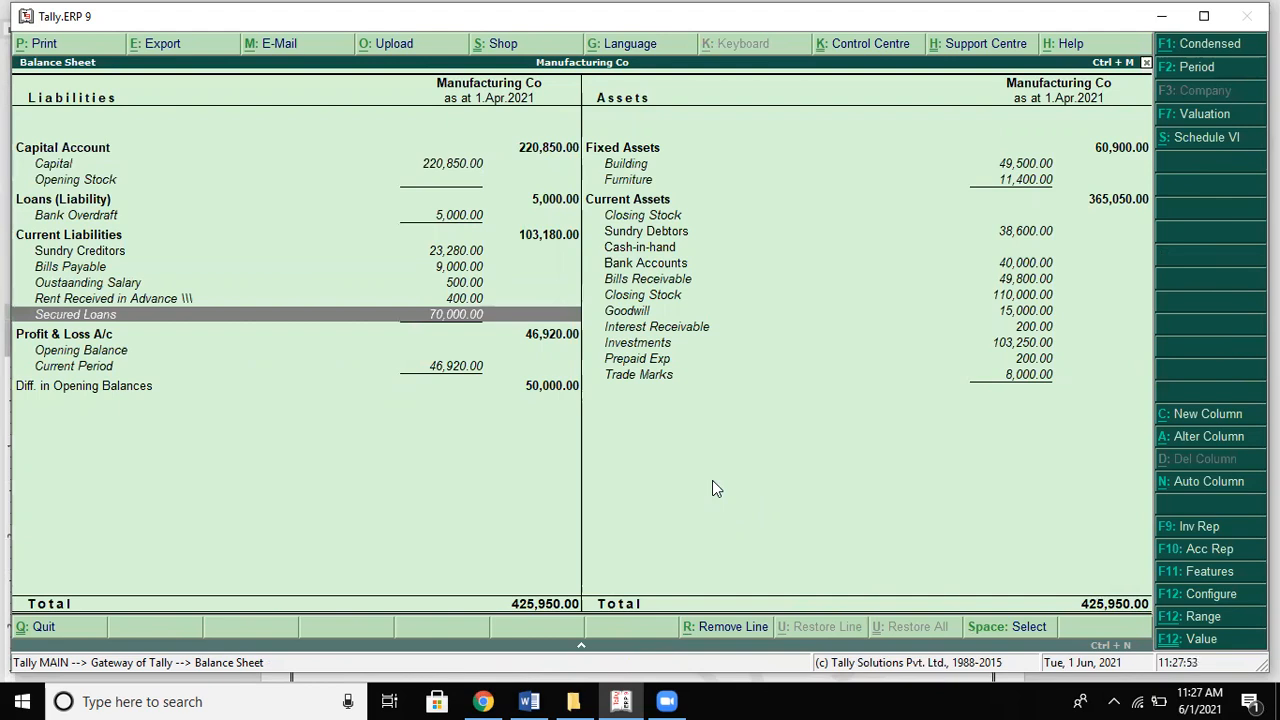
{"action": "key", "text": "alt+Tab"}
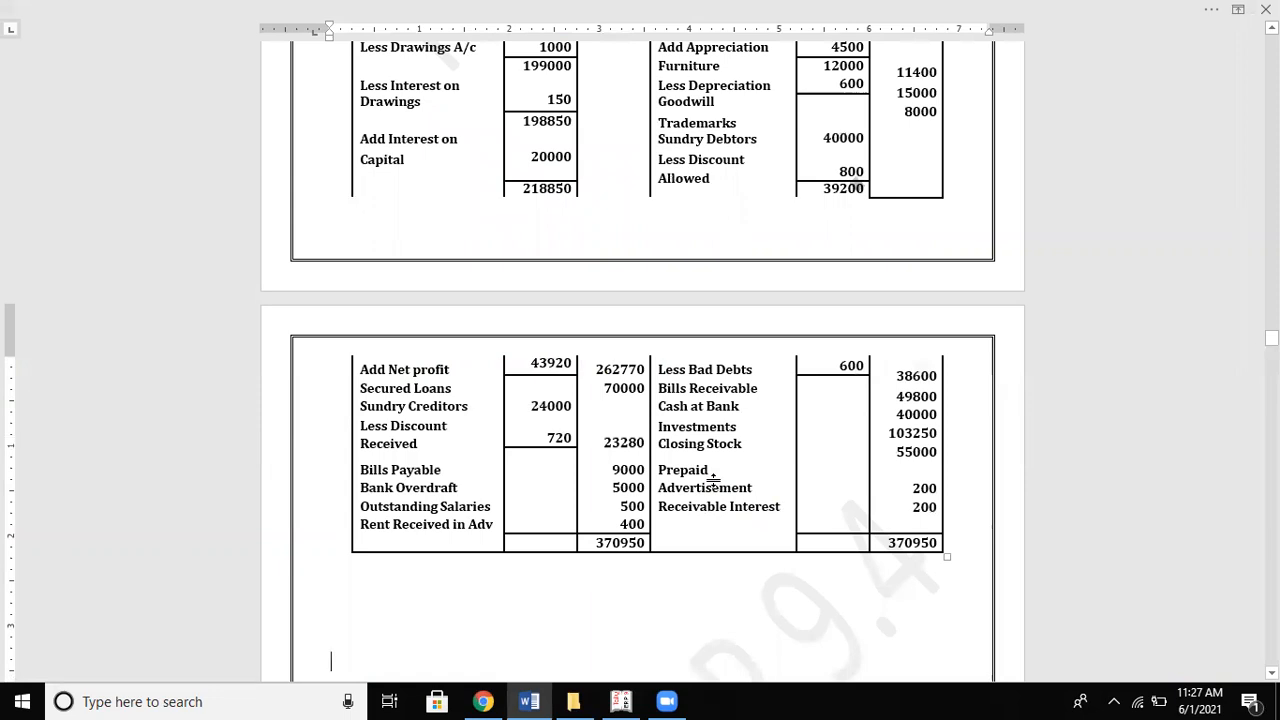
{"action": "key", "text": "alt+Tab"}
{"action": "key", "text": "Up"}
{"action": "key", "text": "Up"}
{"action": "key", "text": "Up"}
{"action": "key", "text": "Up"}
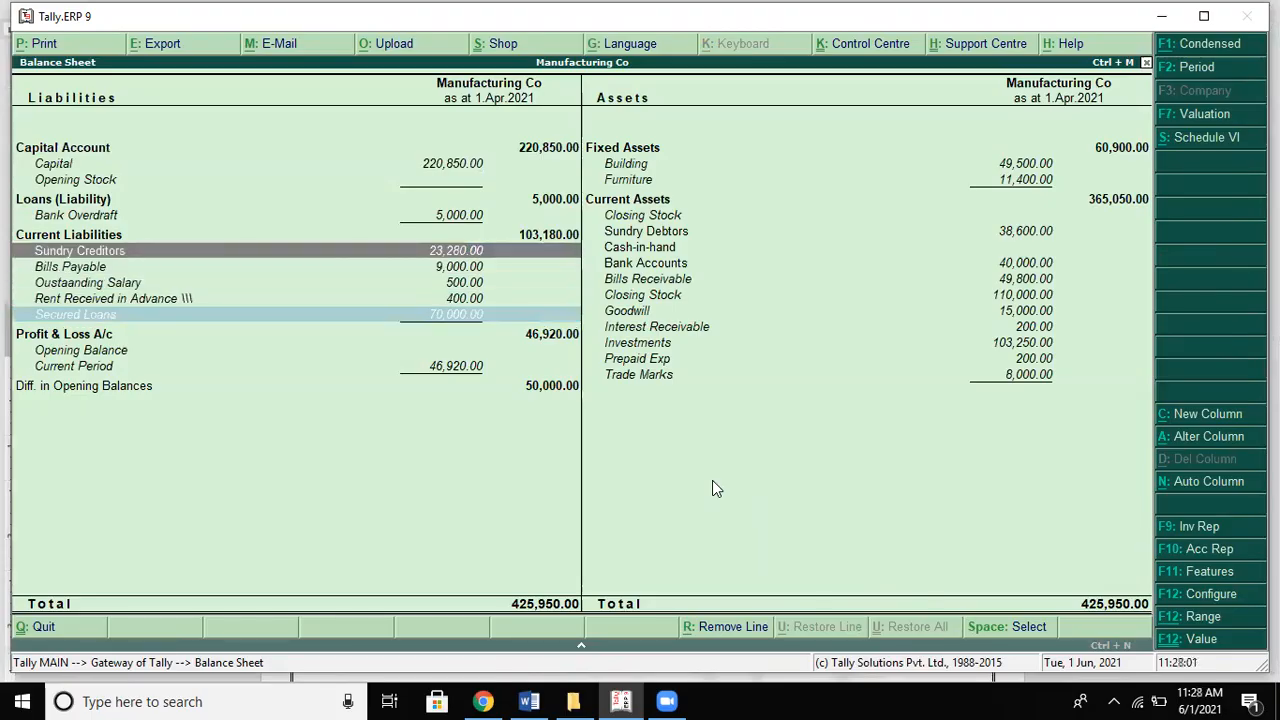
{"action": "key", "text": "alt+Tab"}
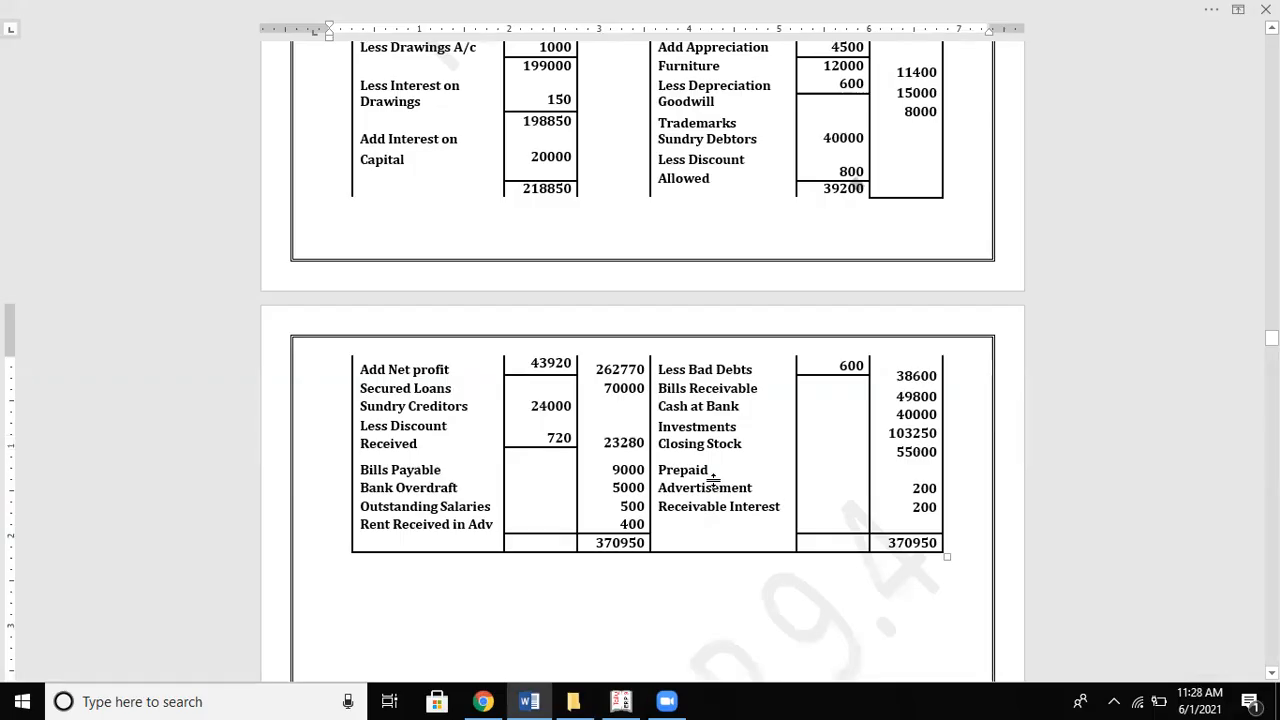
{"action": "key", "text": "alt+Tab"}
{"action": "key", "text": "Up"}
{"action": "key", "text": "Up"}
{"action": "key", "text": "Up"}
{"action": "key", "text": "Down"}
{"action": "key", "text": "Down"}
{"action": "key", "text": "Down"}
{"action": "key", "text": "Down"}
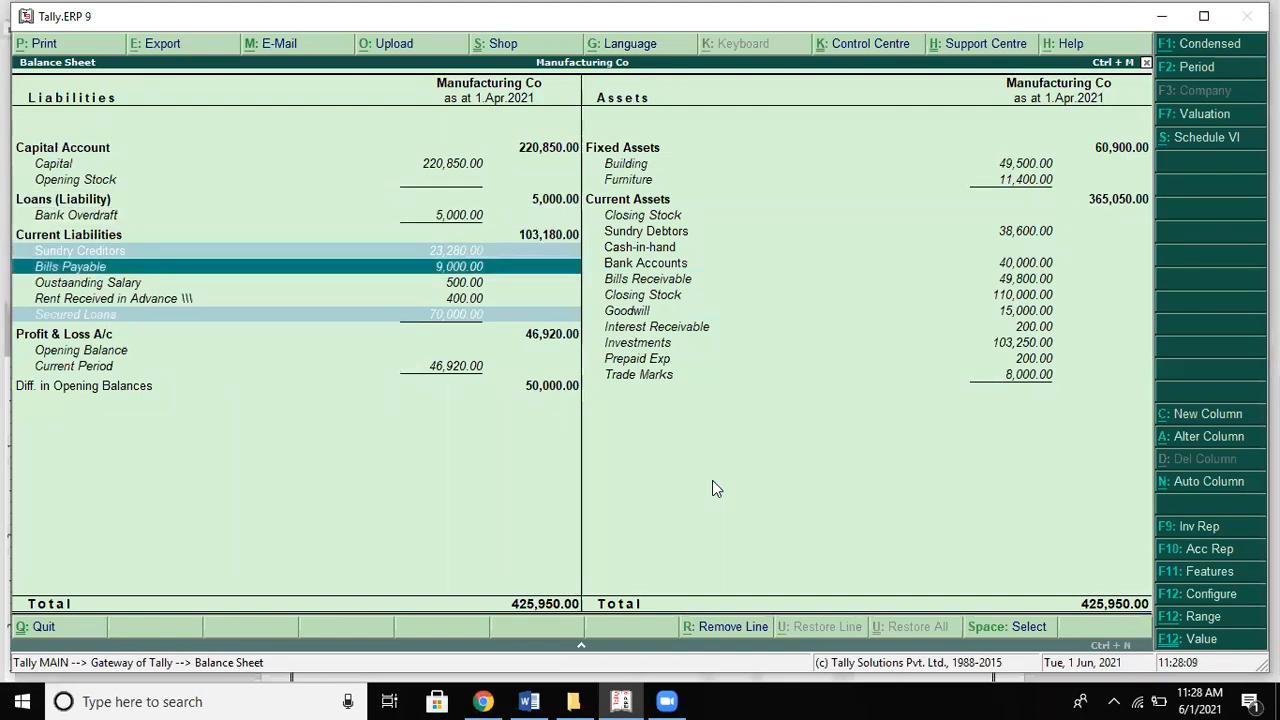
{"action": "key", "text": "alt+Tab"}
{"action": "key", "text": "alt+Tab"}
{"action": "key", "text": "space"}
Step: Mark Bank Overdraft and the outstanding salary and rent-in-advance lines as matching the solution
{"action": "key", "text": "Up"}
{"action": "key", "text": "Up"}
{"action": "key", "text": "Up"}
{"action": "key", "text": "Up"}
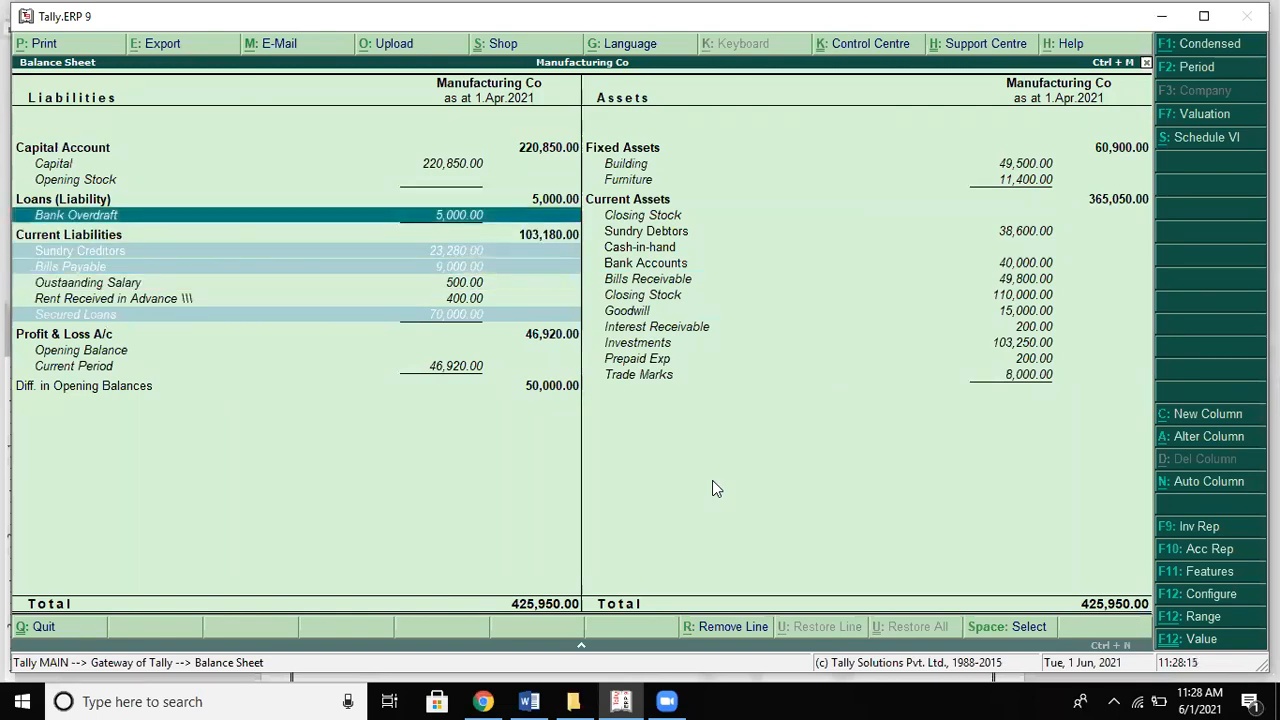
{"action": "key", "text": "alt+Tab"}
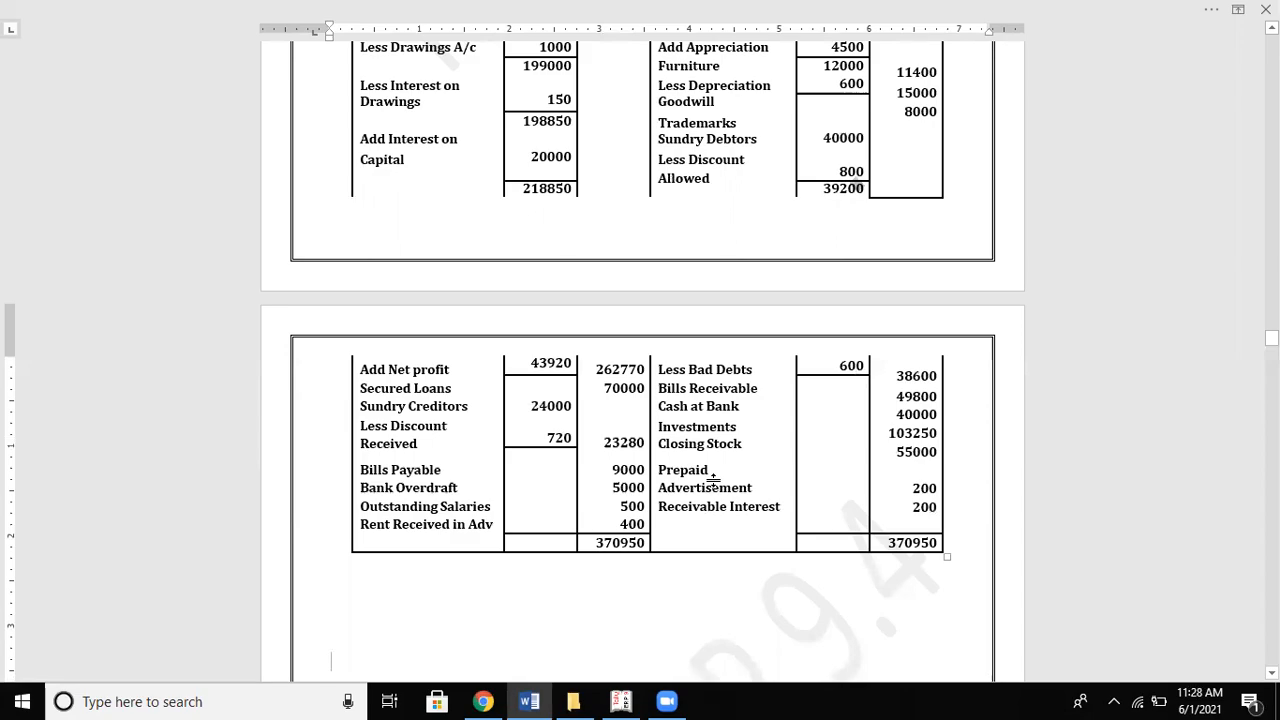
{"action": "key", "text": "alt+Tab"}
{"action": "key", "text": "Down"}
{"action": "key", "text": "Down"}
{"action": "key", "text": "Down"}
{"action": "key", "text": "Down"}
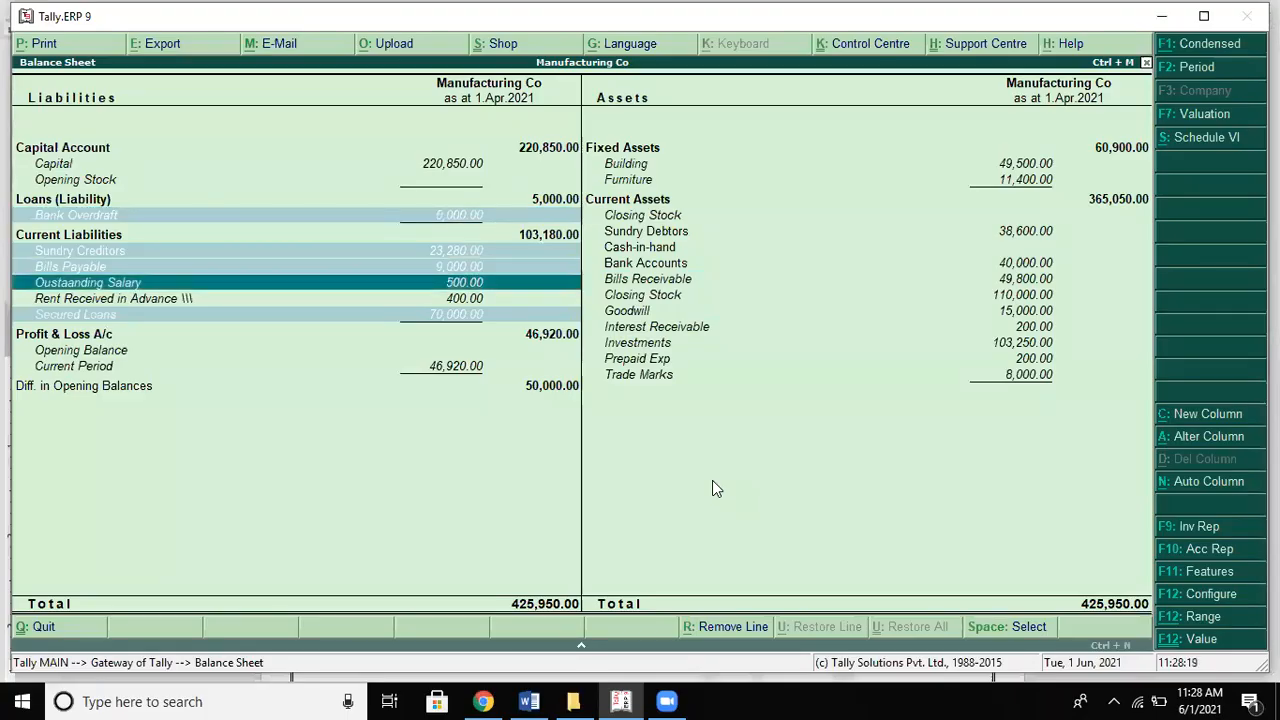
{"action": "key", "text": "alt+Tab"}
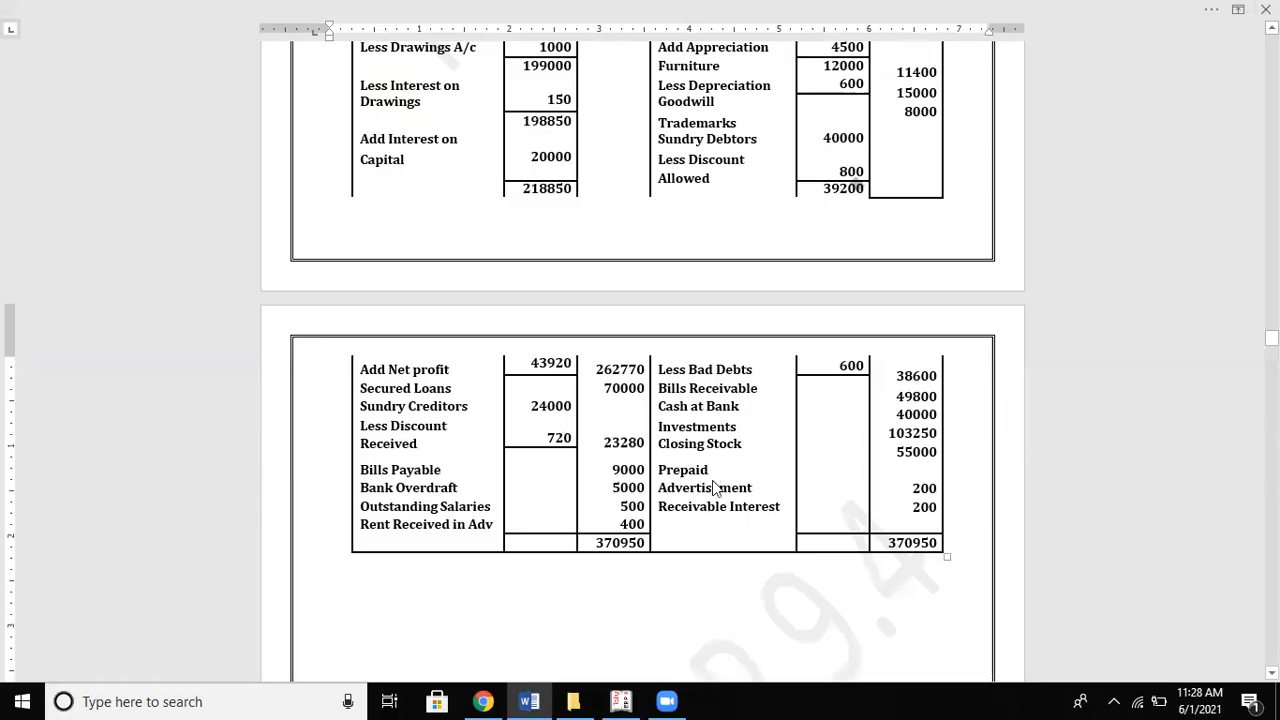
{"action": "key", "text": "alt+Tab"}
{"action": "key", "text": "space"}
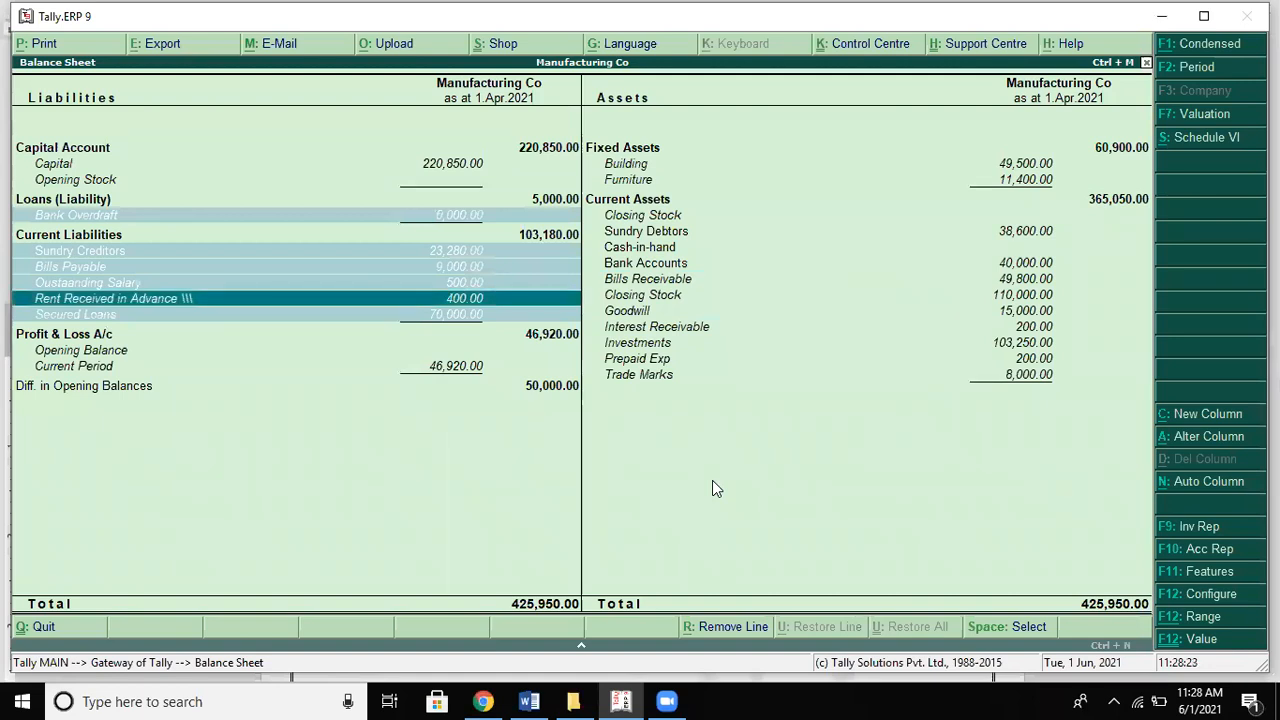
{"action": "key", "text": "space"}
{"action": "key", "text": "space"}
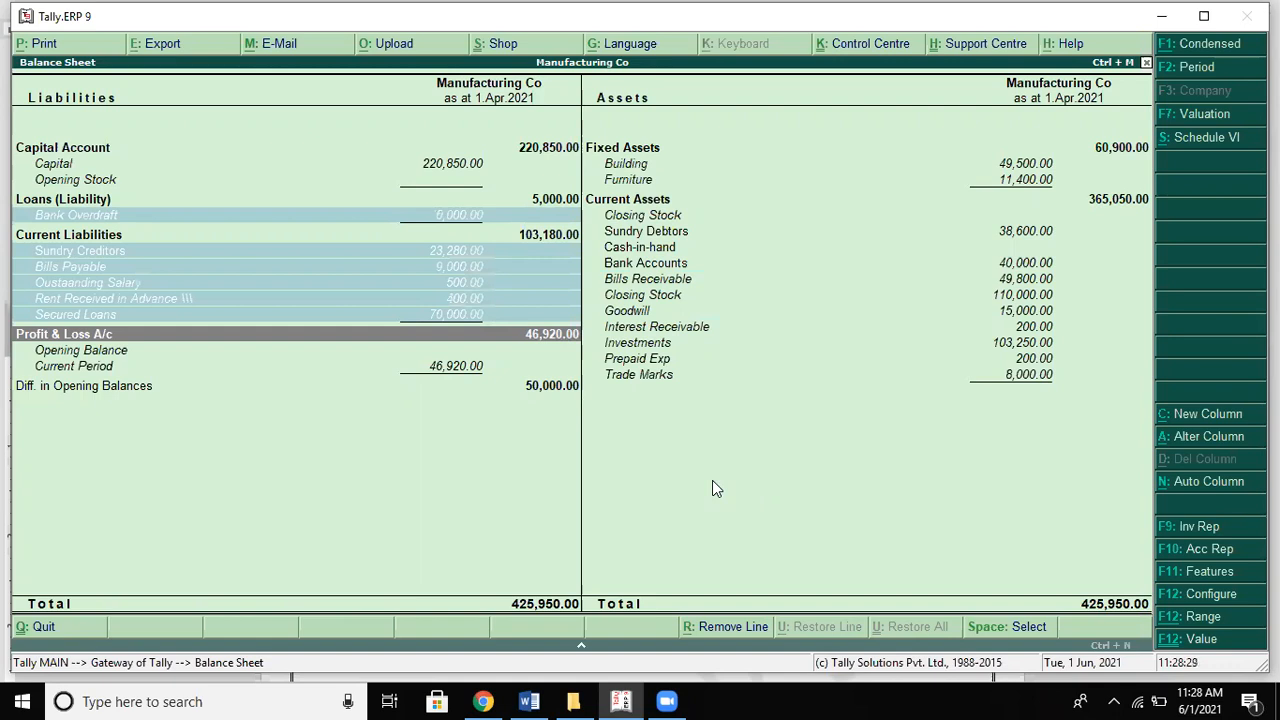
{"action": "key", "text": "alt+Tab"}
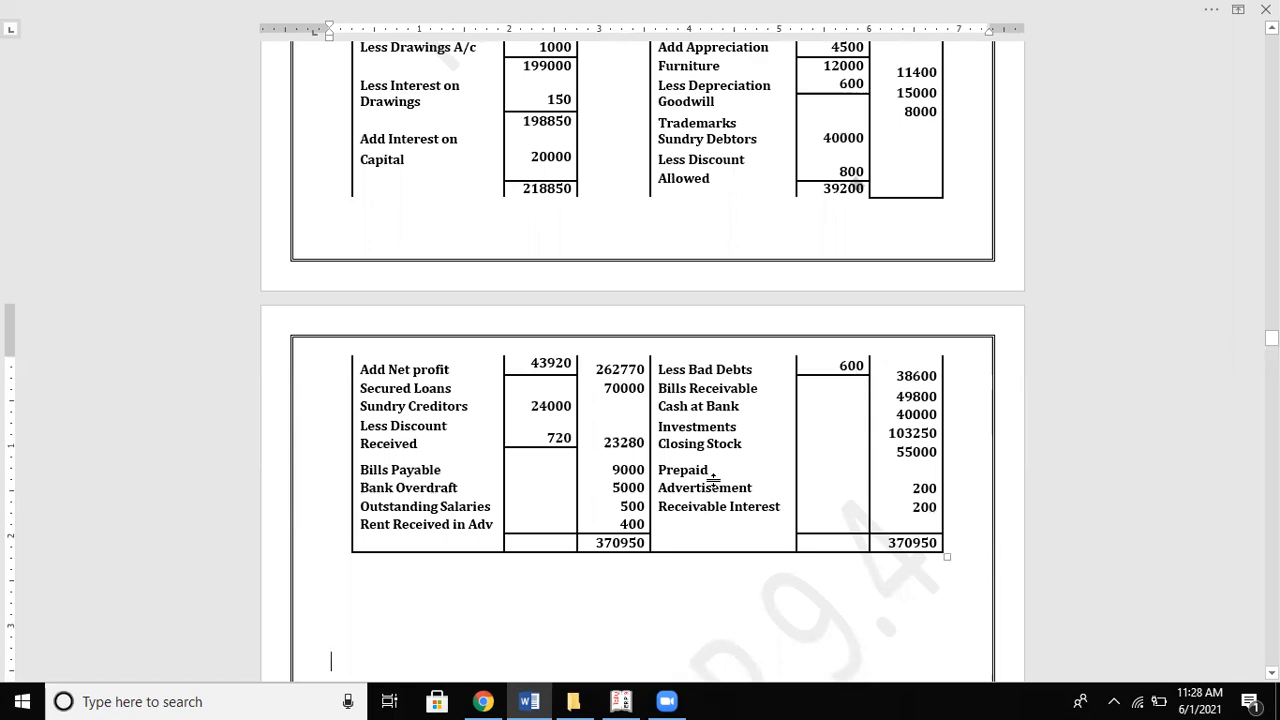
{"action": "key", "text": "alt+Tab"}
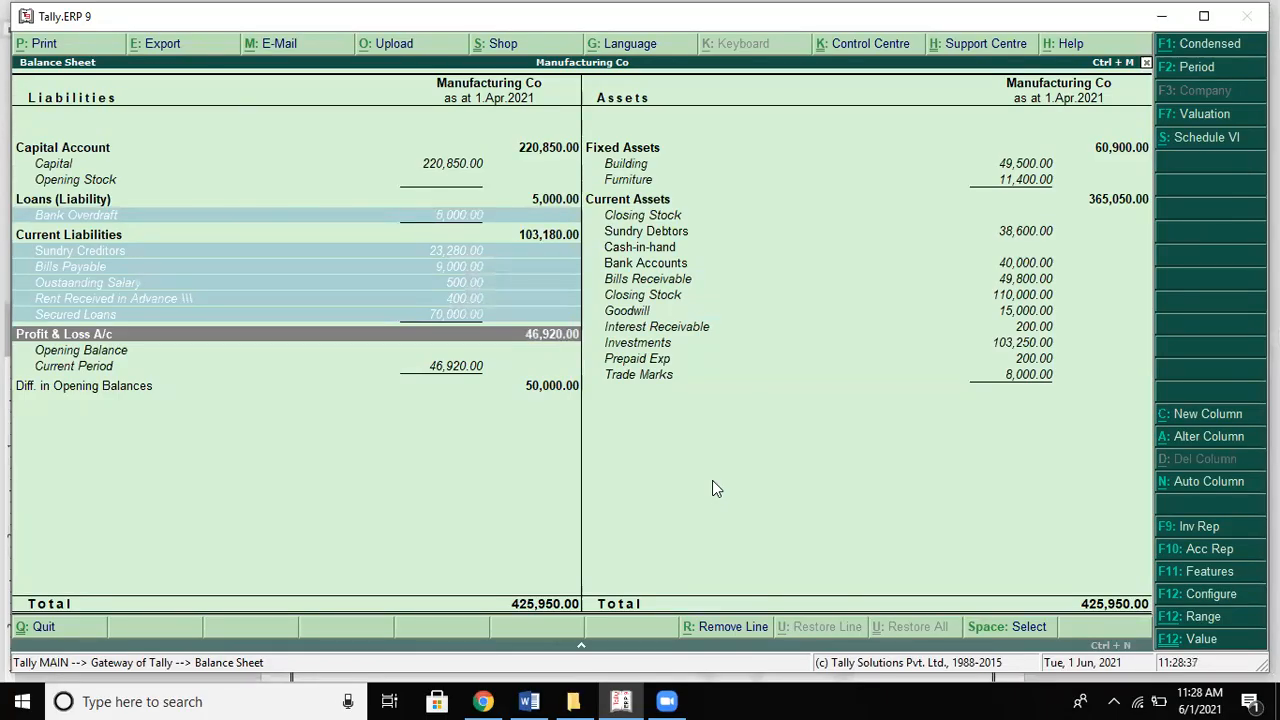
{"action": "key", "text": "alt+Tab"}
{"action": "key", "text": "alt+Tab"}
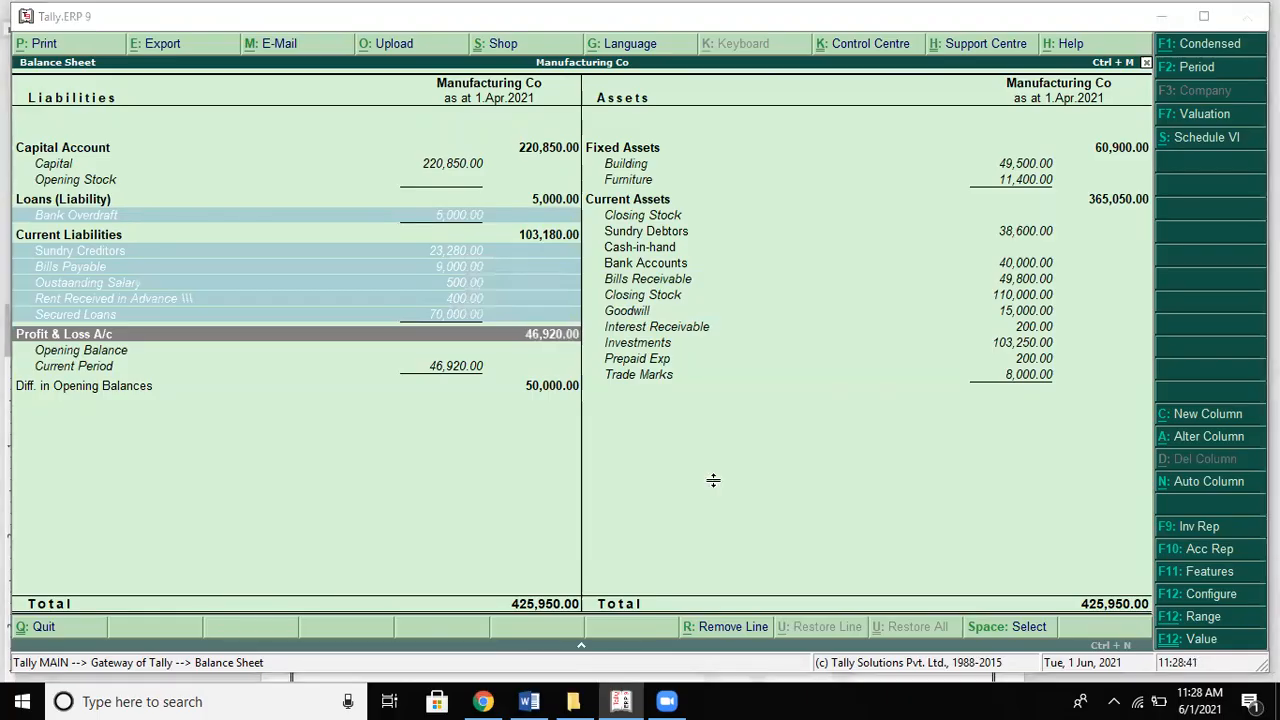
{"action": "key", "text": "alt+Tab"}
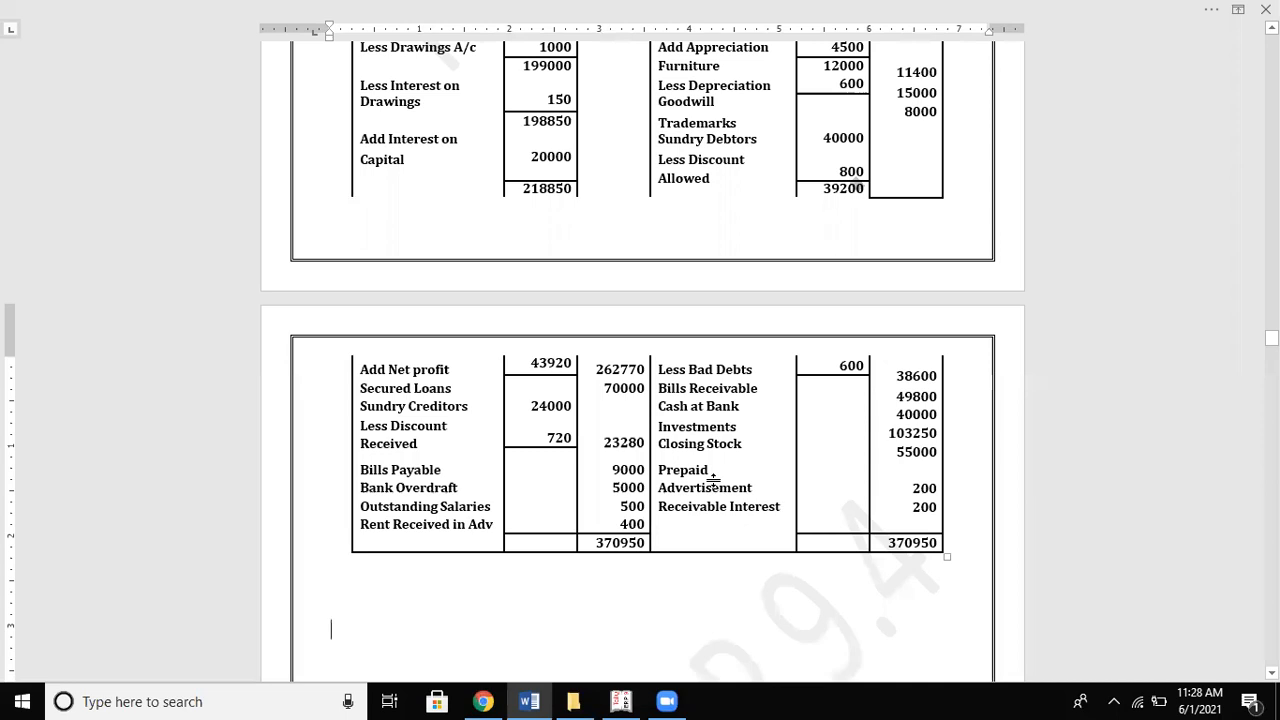
{"action": "scroll", "coordinate": [713, 480], "scroll_direction": "up", "scroll_amount": 4}
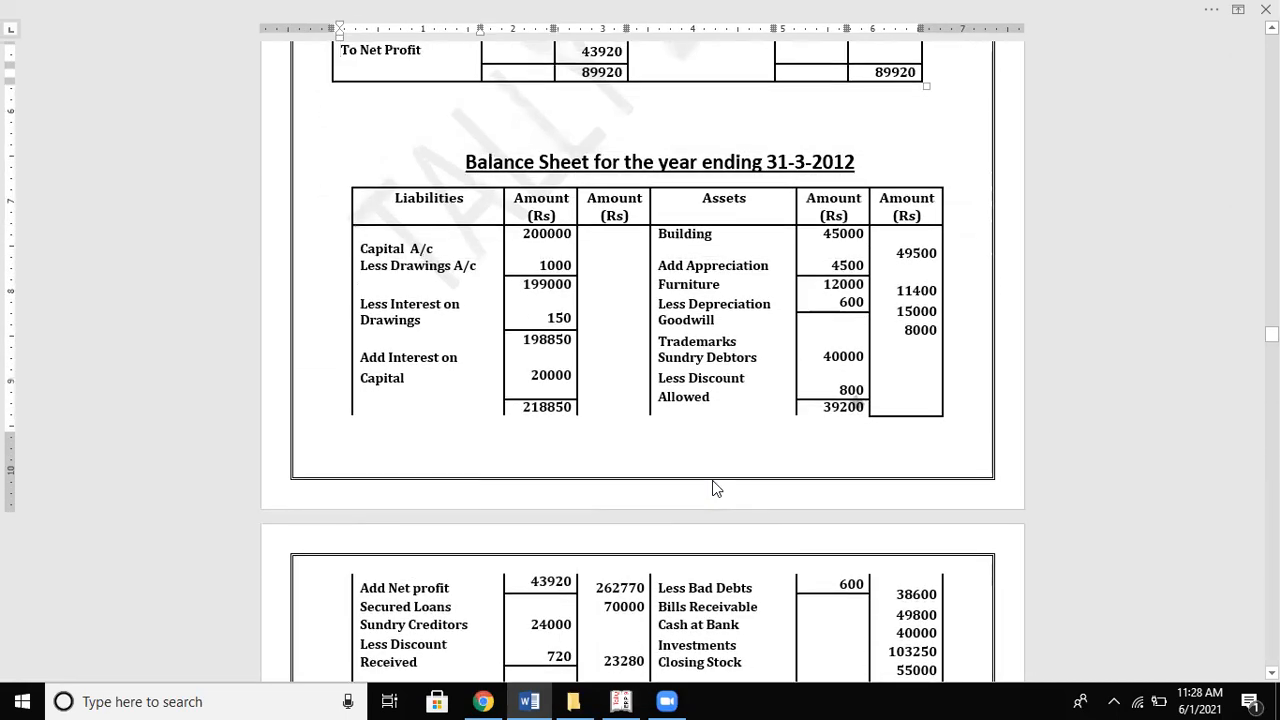
{"action": "key", "text": "alt+Tab"}
{"action": "key", "text": "Up"}
{"action": "key", "text": "Up"}
{"action": "key", "text": "Up"}
{"action": "key", "text": "Up"}
{"action": "key", "text": "Up"}
{"action": "key", "text": "Up"}
{"action": "key", "text": "Up"}
{"action": "key", "text": "Up"}
{"action": "key", "text": "Up"}
{"action": "key", "text": "Up"}
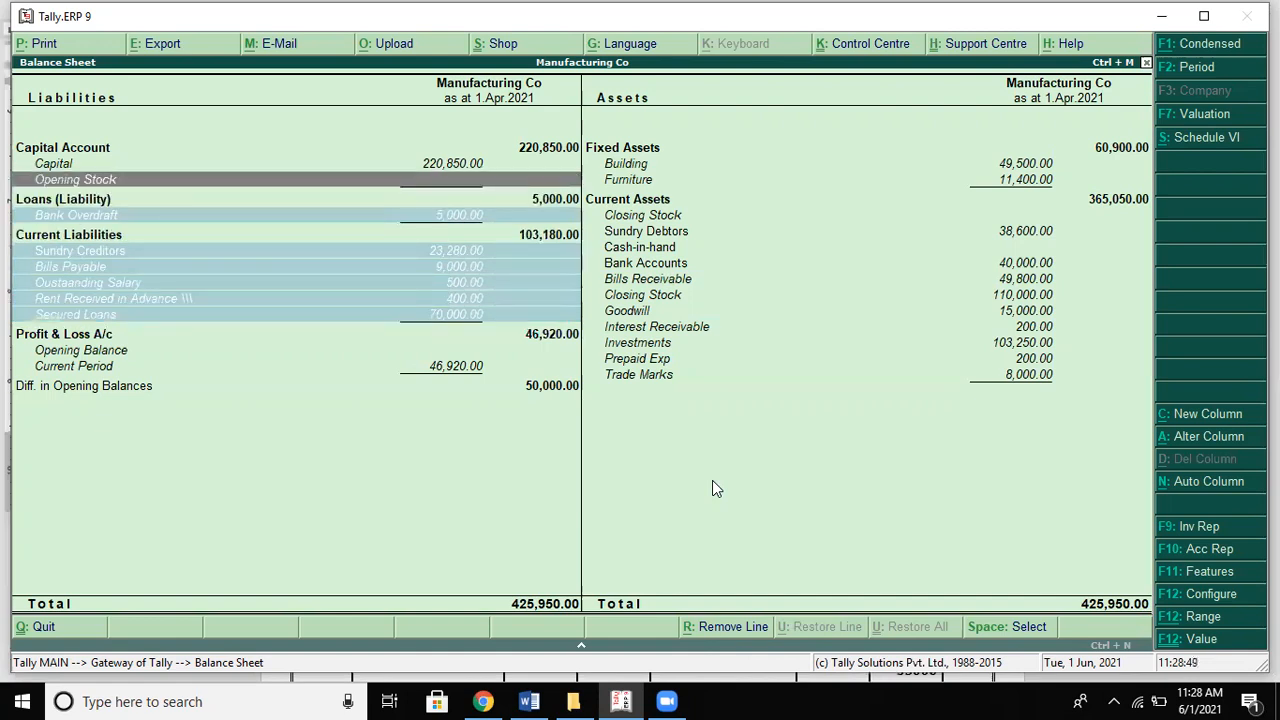
{"action": "key", "text": "Right"}
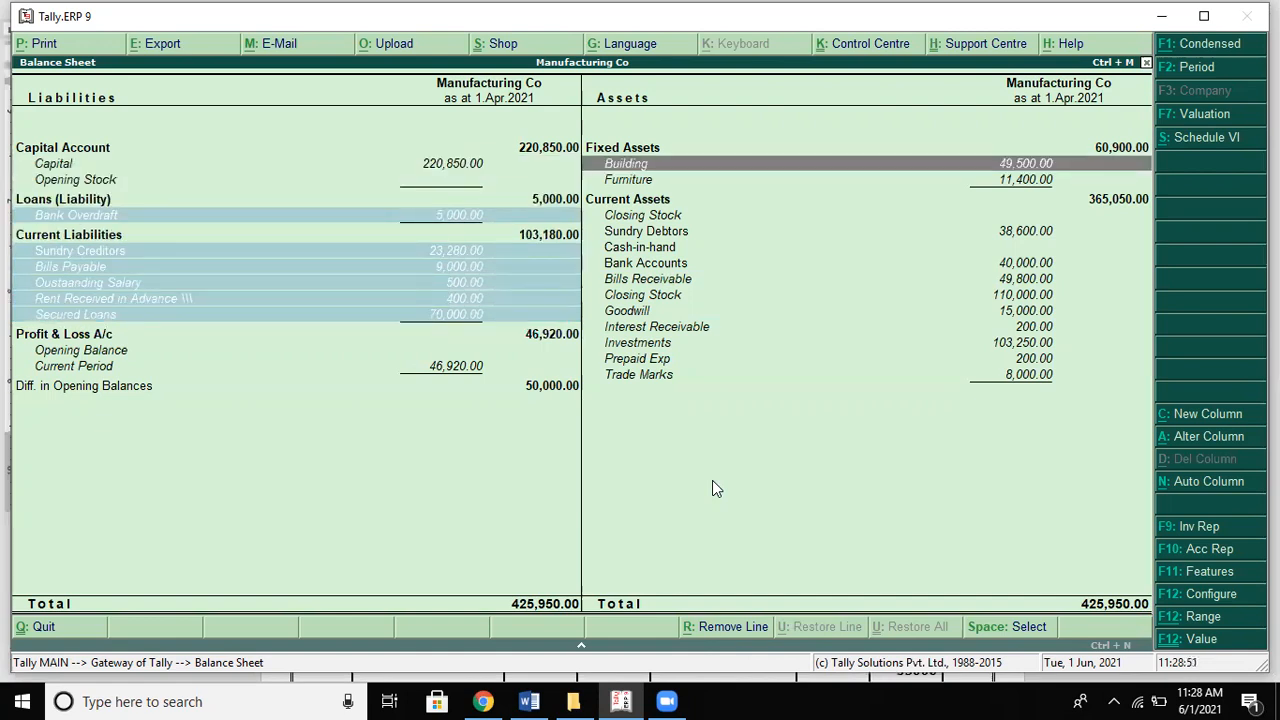
Step: Mark Building, Furniture and Trade Marks as matching the Word solution's asset figures
{"action": "key", "text": "alt+Tab"}
{"action": "key", "text": "alt+Tab"}
{"action": "key", "text": "alt+Tab"}
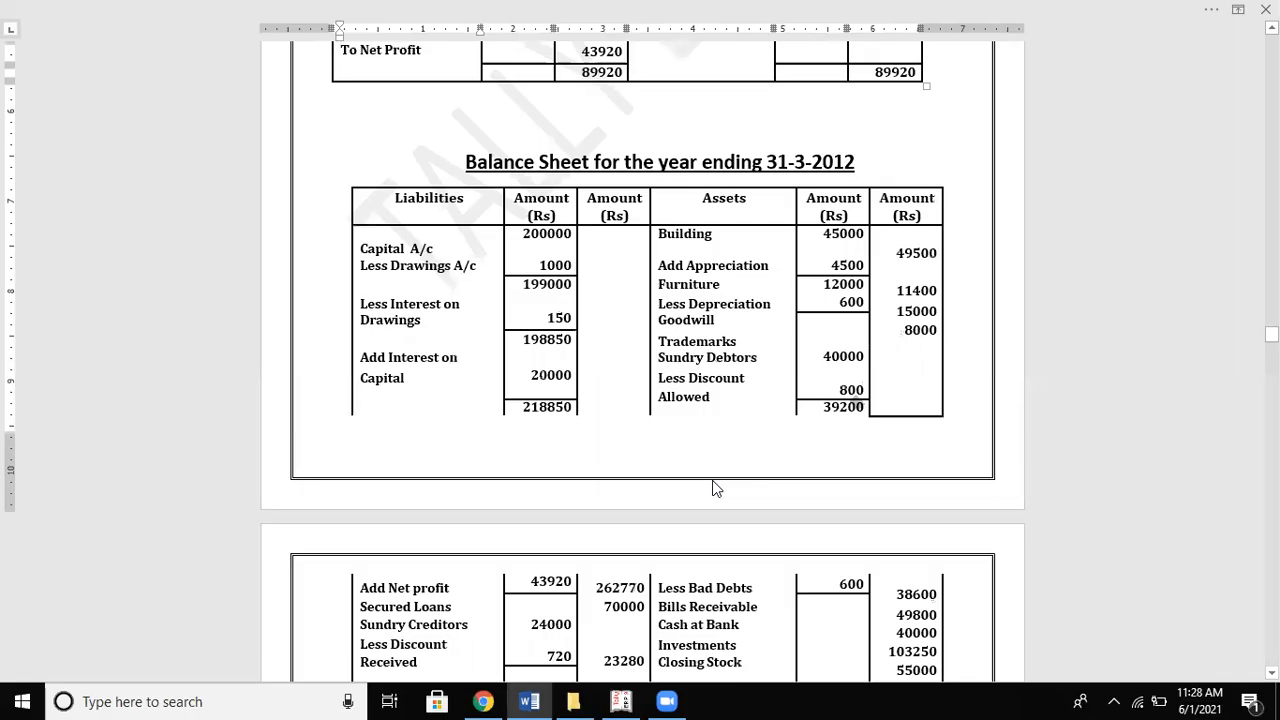
{"action": "key", "text": "alt+Tab"}
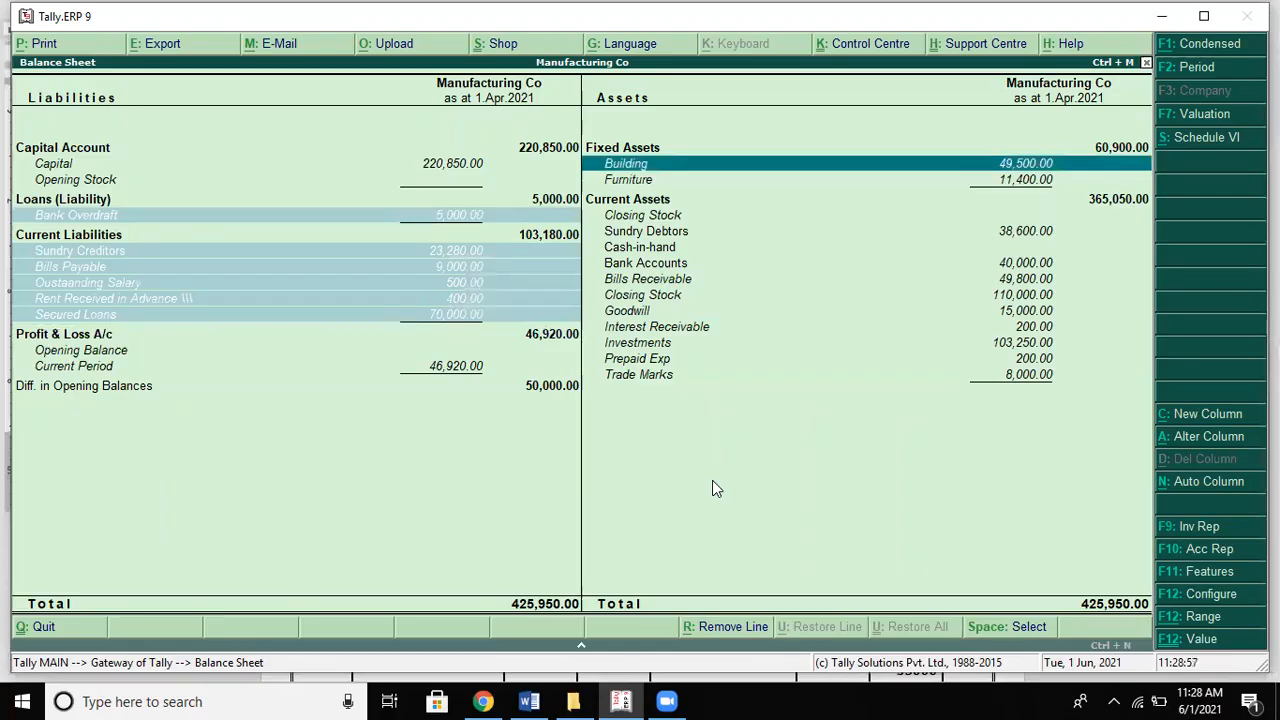
{"action": "key", "text": "alt+Tab"}
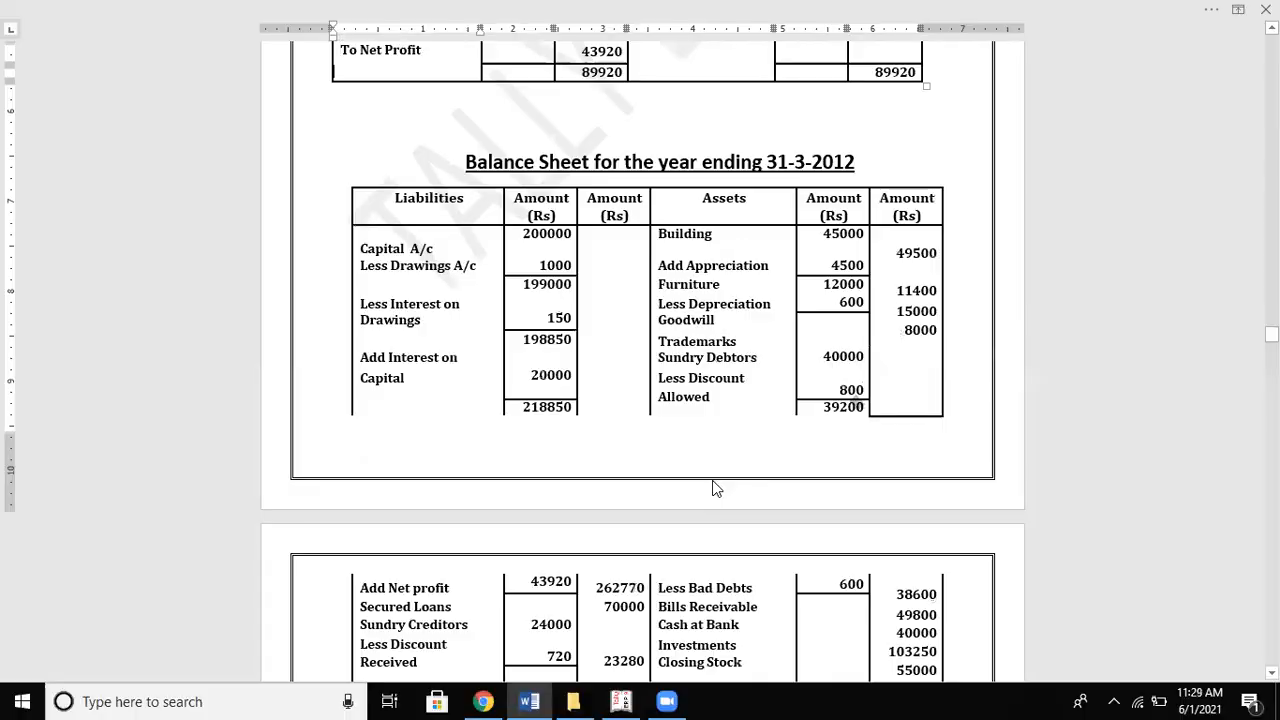
{"action": "key", "text": "alt+Tab"}
{"action": "key", "text": "space"}
{"action": "key", "text": "Down"}
{"action": "key", "text": "Down"}
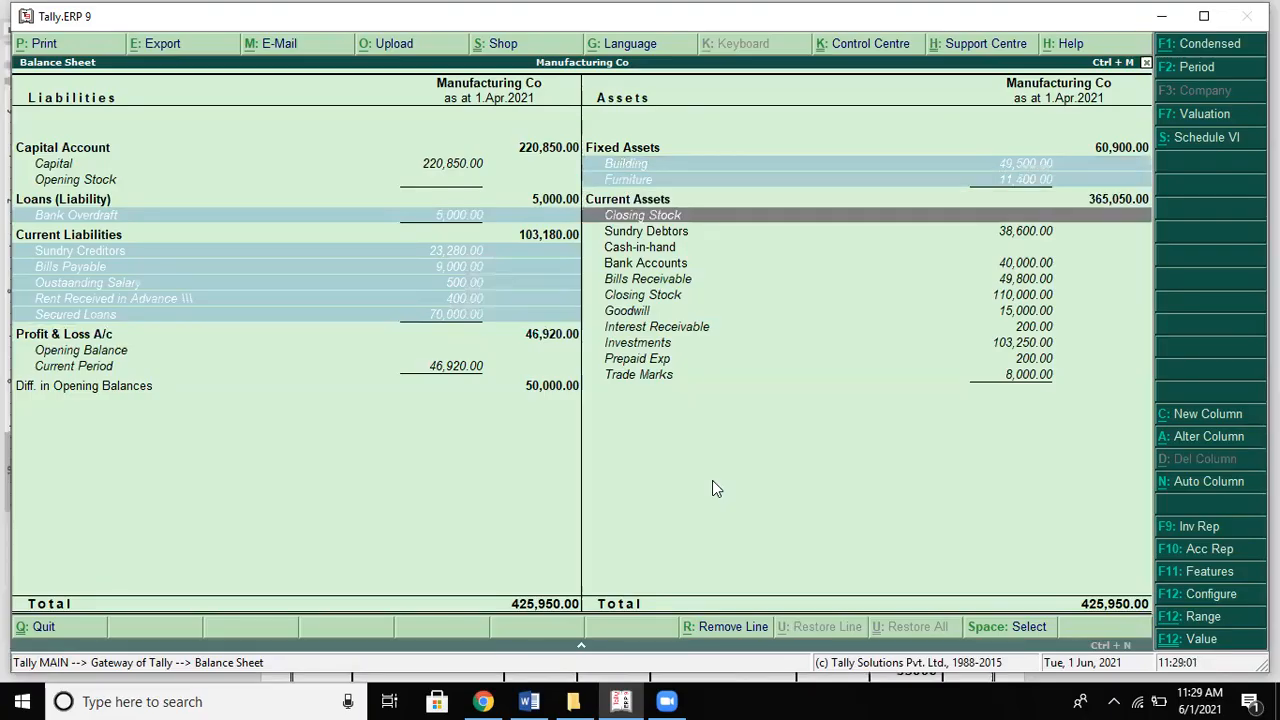
{"action": "key", "text": "alt+Tab"}
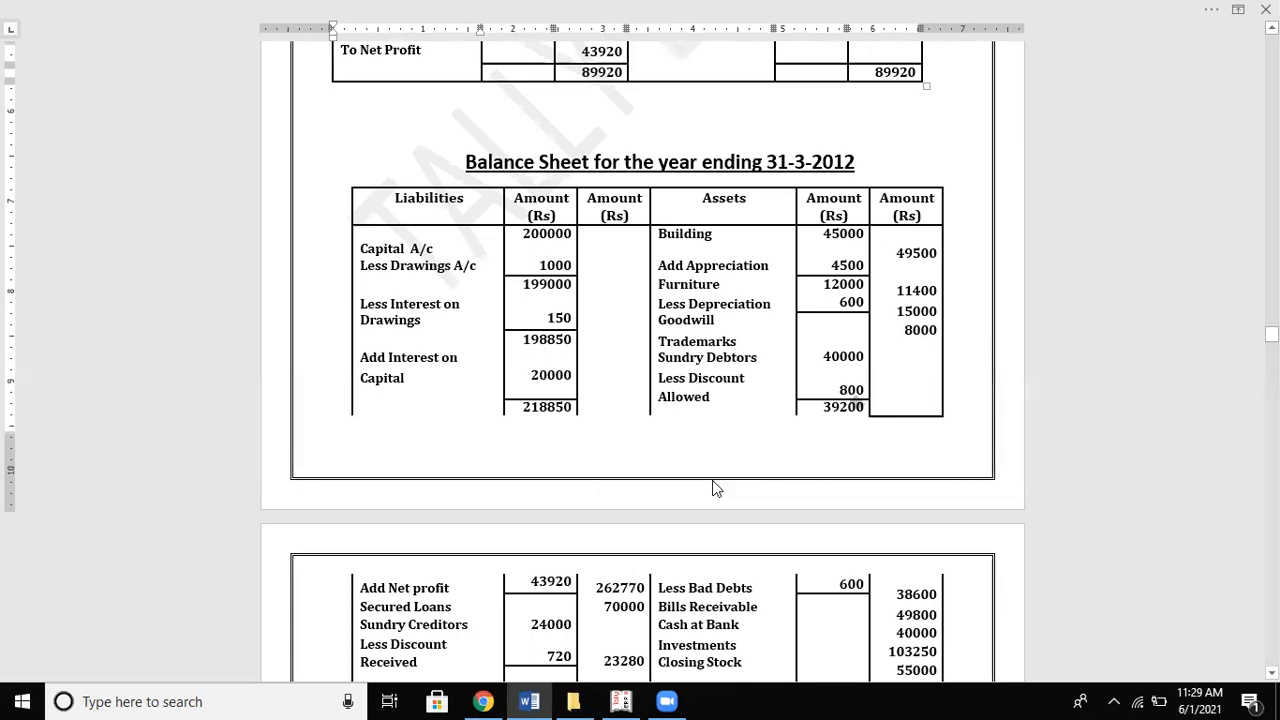
{"action": "key", "text": "alt+Tab"}
{"action": "key", "text": "Down"}
{"action": "key", "text": "Down"}
{"action": "key", "text": "Down"}
{"action": "key", "text": "Down"}
{"action": "key", "text": "Down"}
{"action": "key", "text": "Down"}
{"action": "key", "text": "Down"}
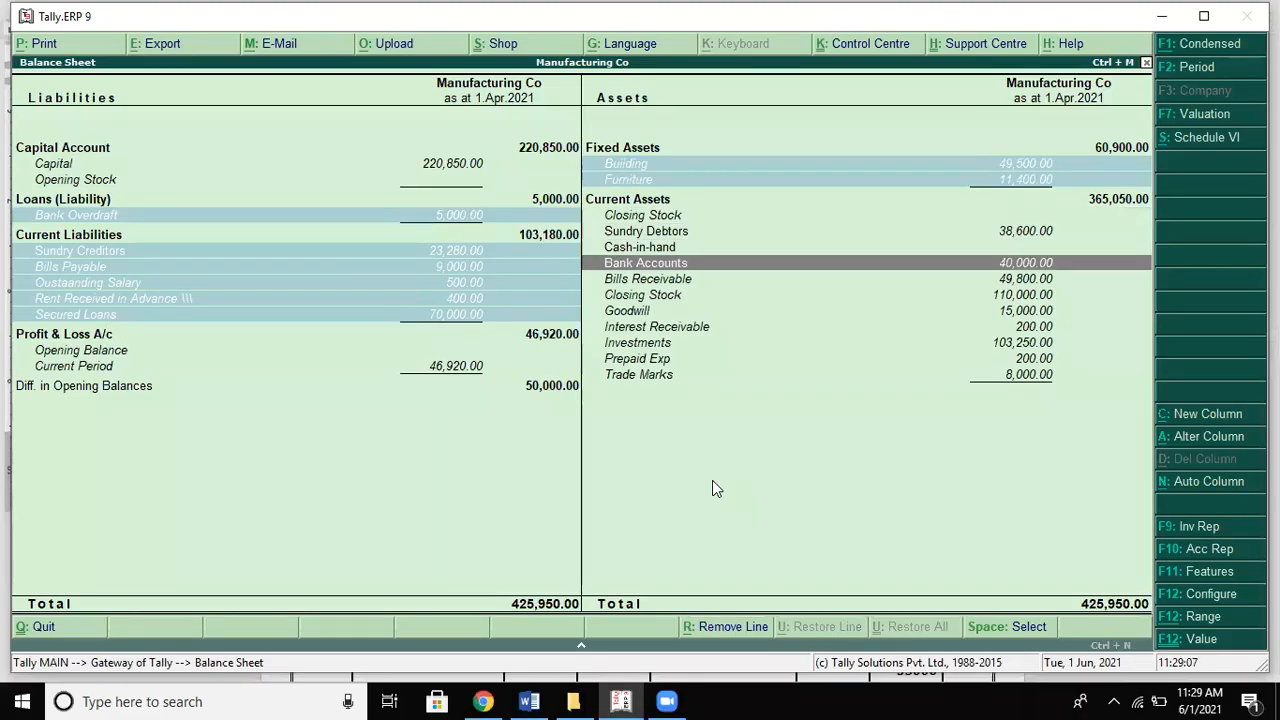
{"action": "key", "text": "Down"}
{"action": "key", "text": "Down"}
{"action": "key", "text": "Down"}
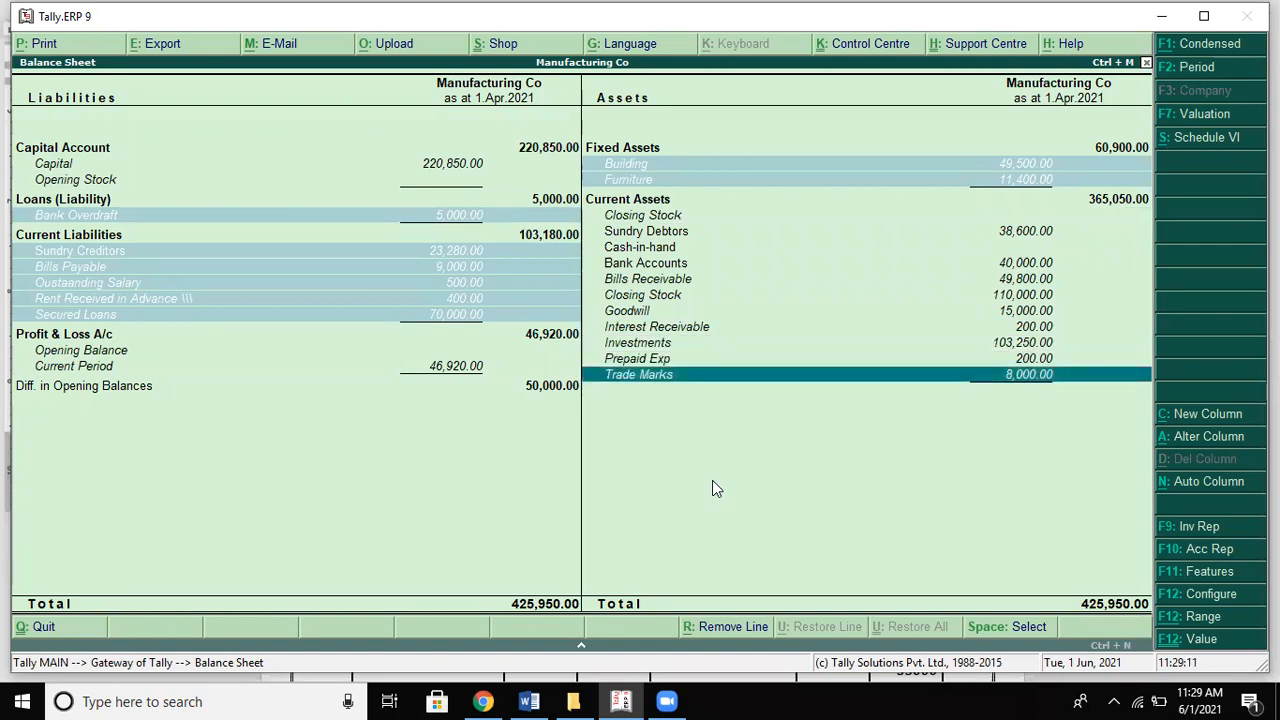
{"action": "key", "text": "space"}
Step: Compare the current assets with Word, moving between Sundry Debtors, Cash-in-hand and Bills Receivable
{"action": "key", "text": "alt+Tab"}
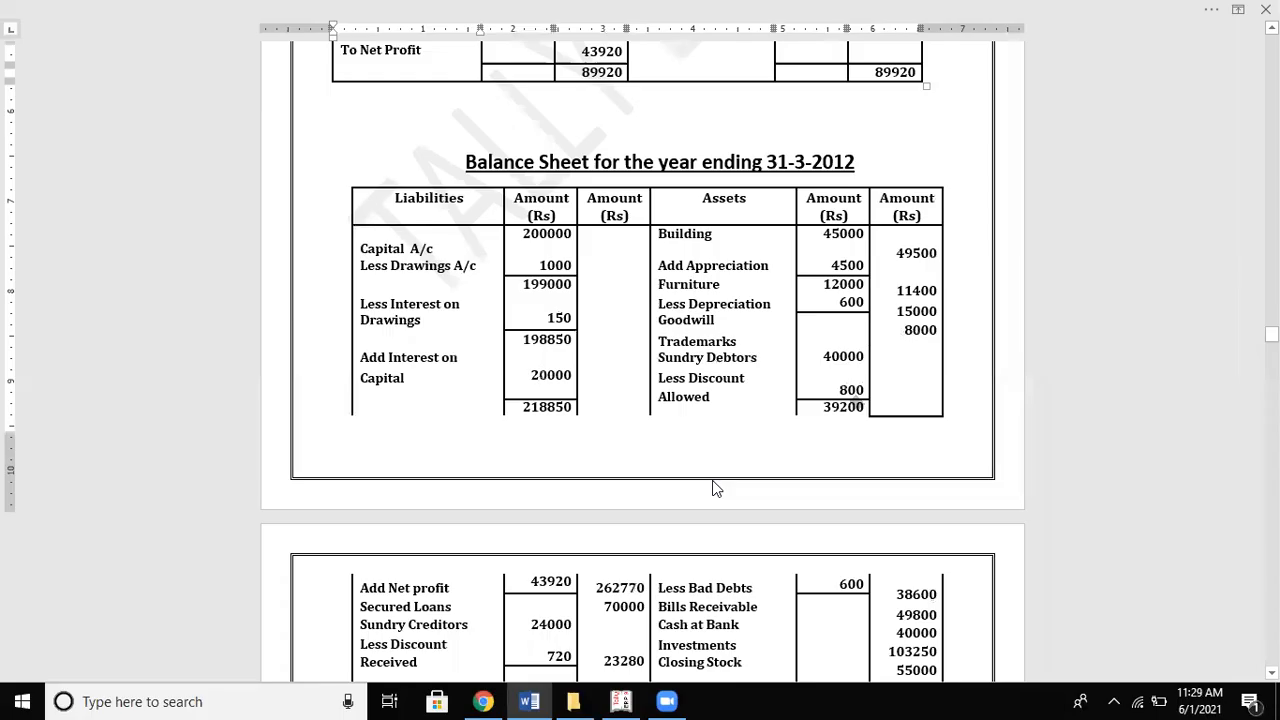
{"action": "key", "text": "Down"}
{"action": "key", "text": "Down"}
{"action": "key", "text": "Down"}
{"action": "key", "text": "Down"}
{"action": "key", "text": "Down"}
{"action": "key", "text": "Down"}
{"action": "key", "text": "Down"}
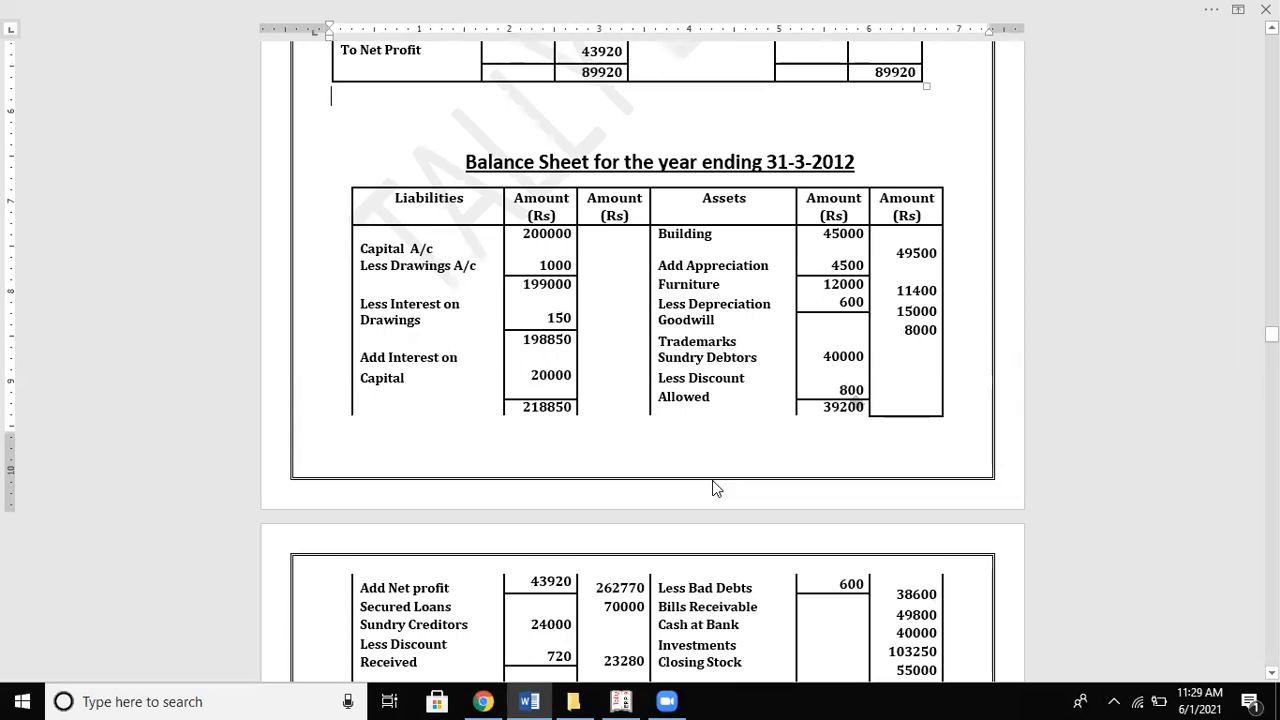
{"action": "key", "text": "Down"}
{"action": "key", "text": "Down"}
{"action": "key", "text": "Down"}
{"action": "key", "text": "Down"}
{"action": "key", "text": "Down"}
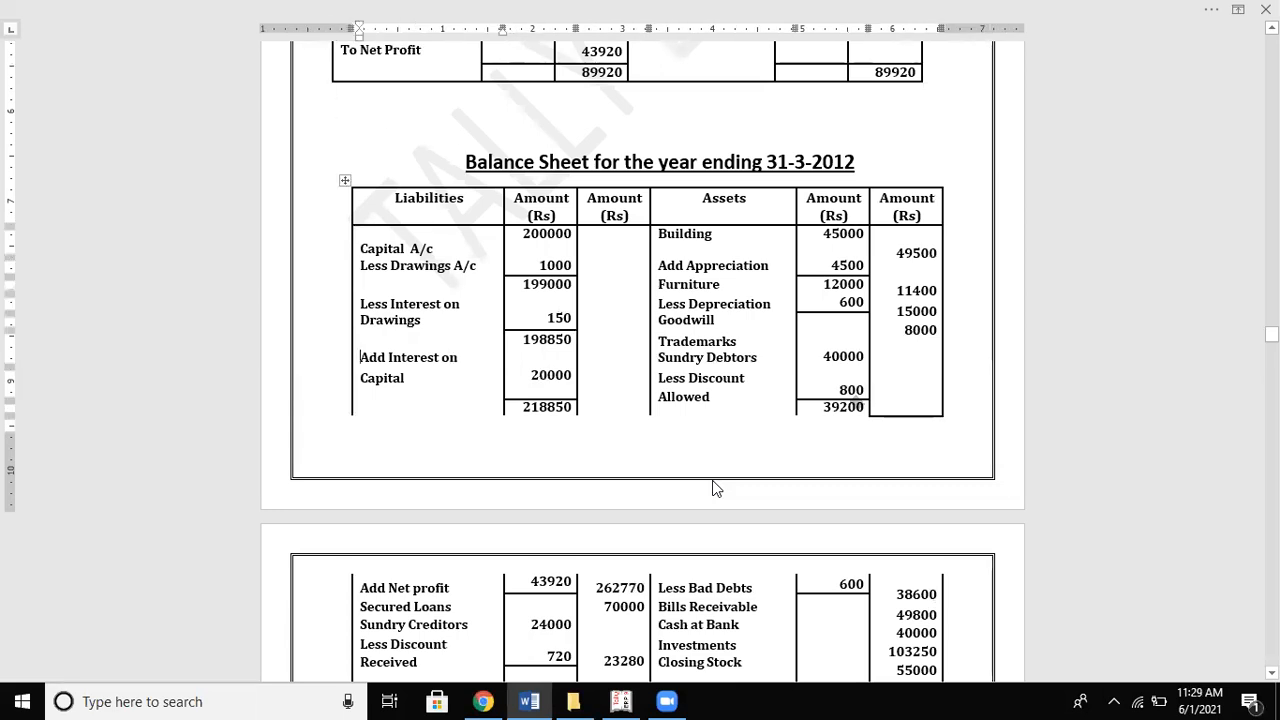
{"action": "key", "text": "alt+Tab"}
{"action": "key", "text": "Up"}
{"action": "key", "text": "Up"}
{"action": "key", "text": "Up"}
{"action": "key", "text": "Up"}
{"action": "key", "text": "Up"}
{"action": "key", "text": "Up"}
{"action": "key", "text": "Up"}
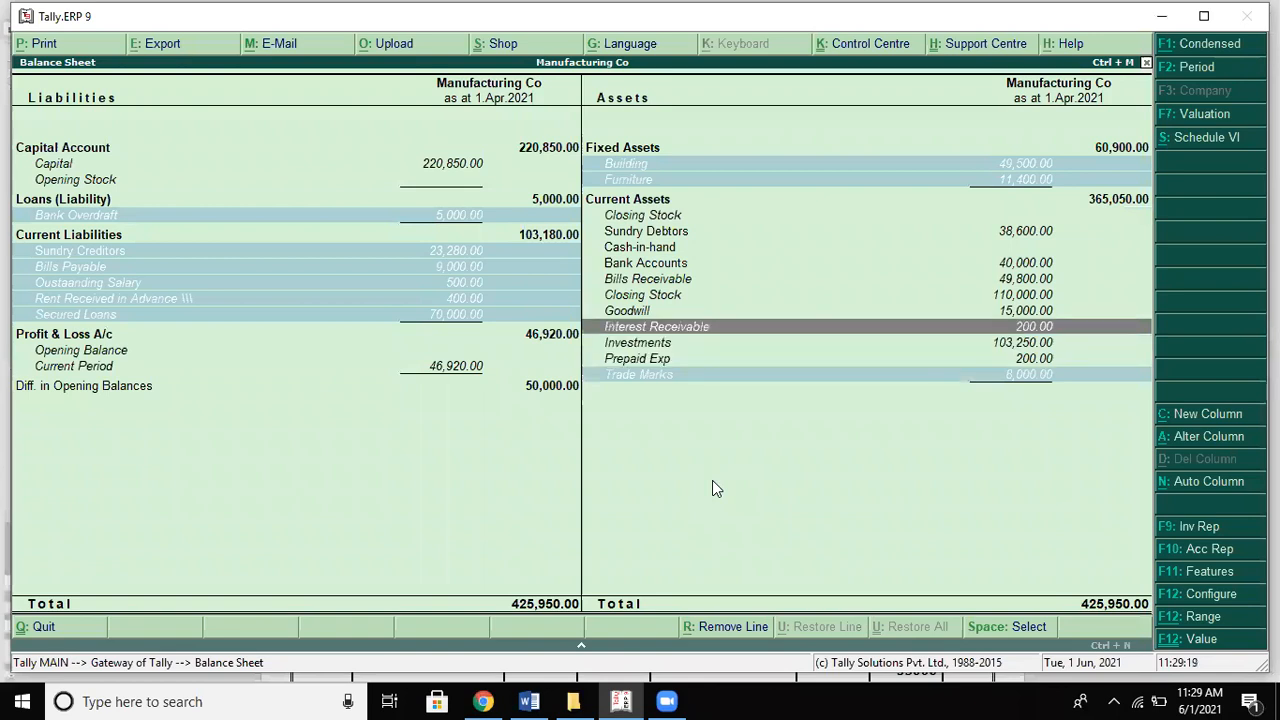
{"action": "key", "text": "Up"}
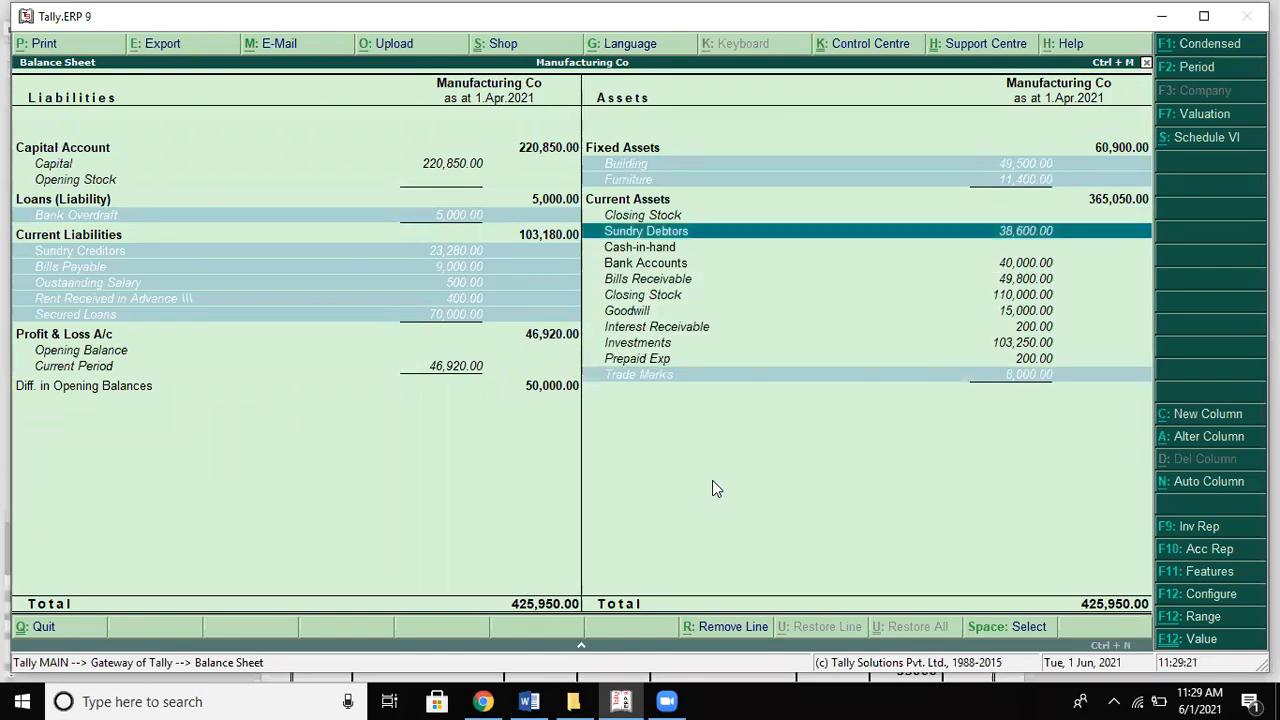
{"action": "key", "text": "alt+Tab"}
{"action": "key", "text": "Down"}
{"action": "key", "text": "Down"}
{"action": "key", "text": "Down"}
{"action": "key", "text": "Down"}
{"action": "key", "text": "Down"}
{"action": "key", "text": "Down"}
{"action": "key", "text": "Down"}
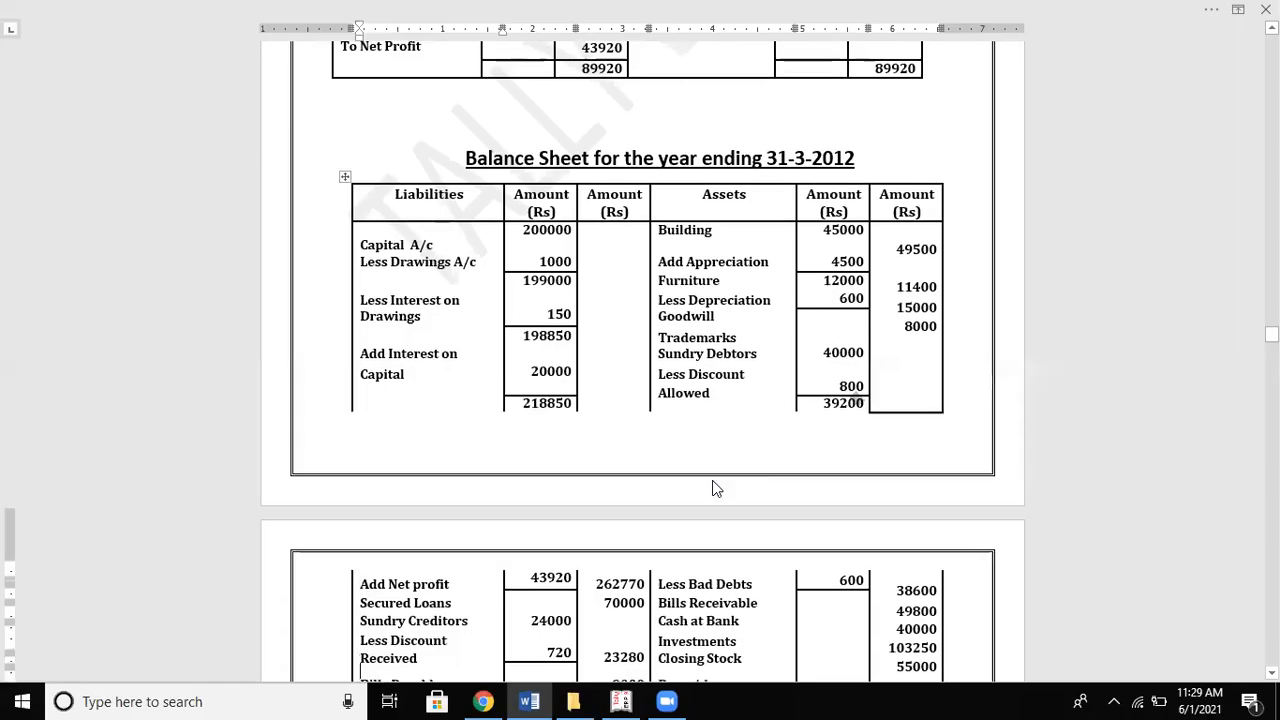
{"action": "key", "text": "Down"}
{"action": "key", "text": "Down"}
{"action": "key", "text": "alt+Tab"}
{"action": "key", "text": "Up"}
{"action": "key", "text": "Up"}
{"action": "key", "text": "Up"}
{"action": "key", "text": "Down"}
{"action": "key", "text": "Down"}
{"action": "key", "text": "Down"}
{"action": "key", "text": "Down"}
{"action": "key", "text": "Down"}
{"action": "key", "text": "Down"}
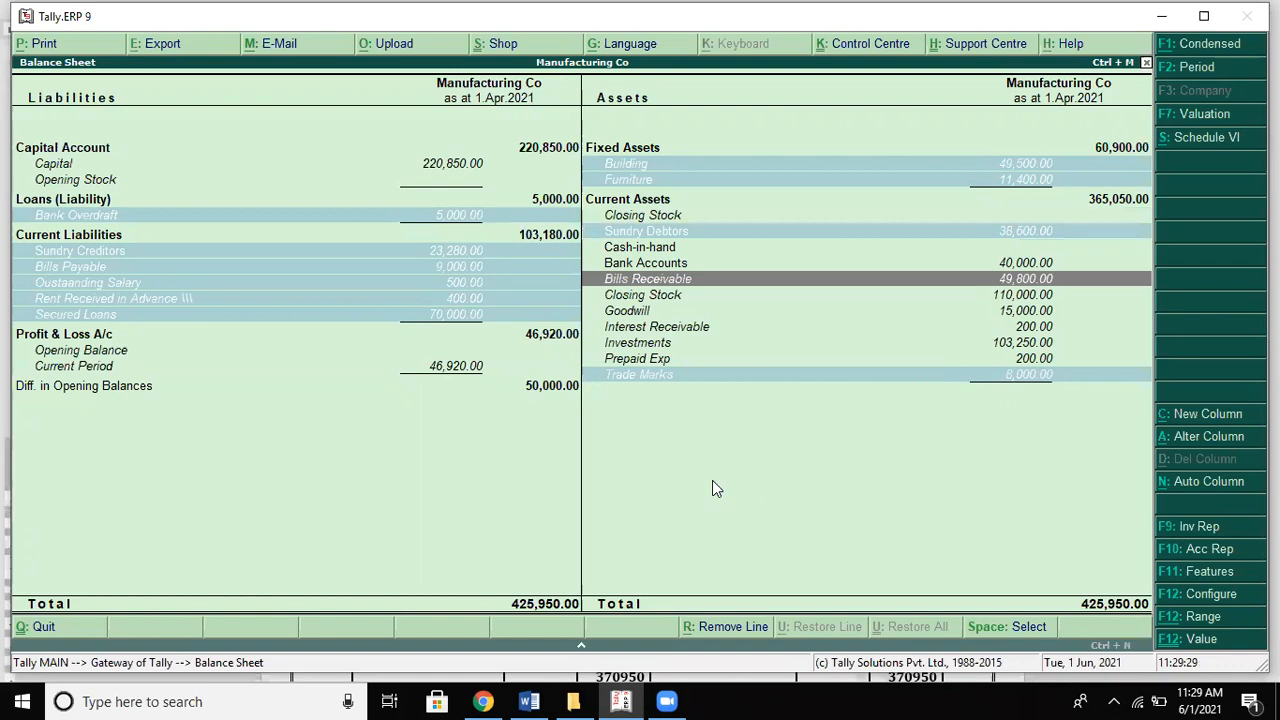
{"action": "key", "text": "Up"}
{"action": "key", "text": "Up"}
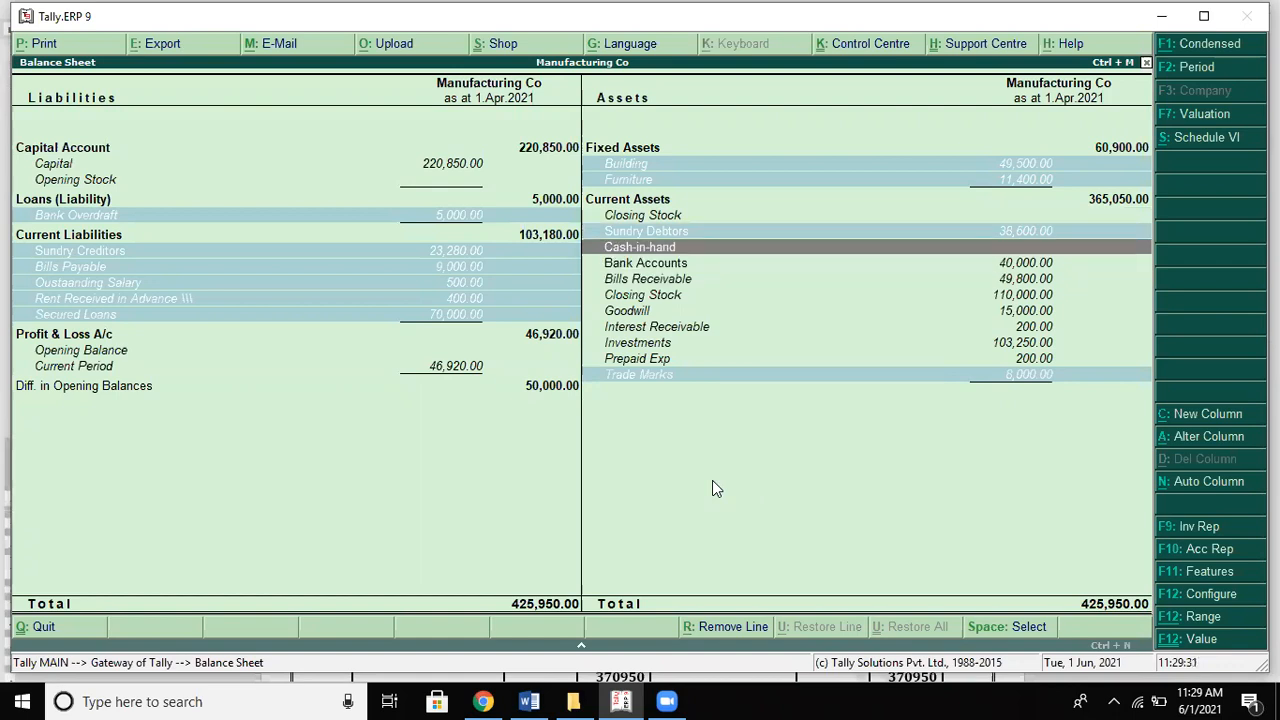
{"action": "key", "text": "Down"}
{"action": "key", "text": "Down"}
{"action": "key", "text": "Up"}
{"action": "key", "text": "Up"}
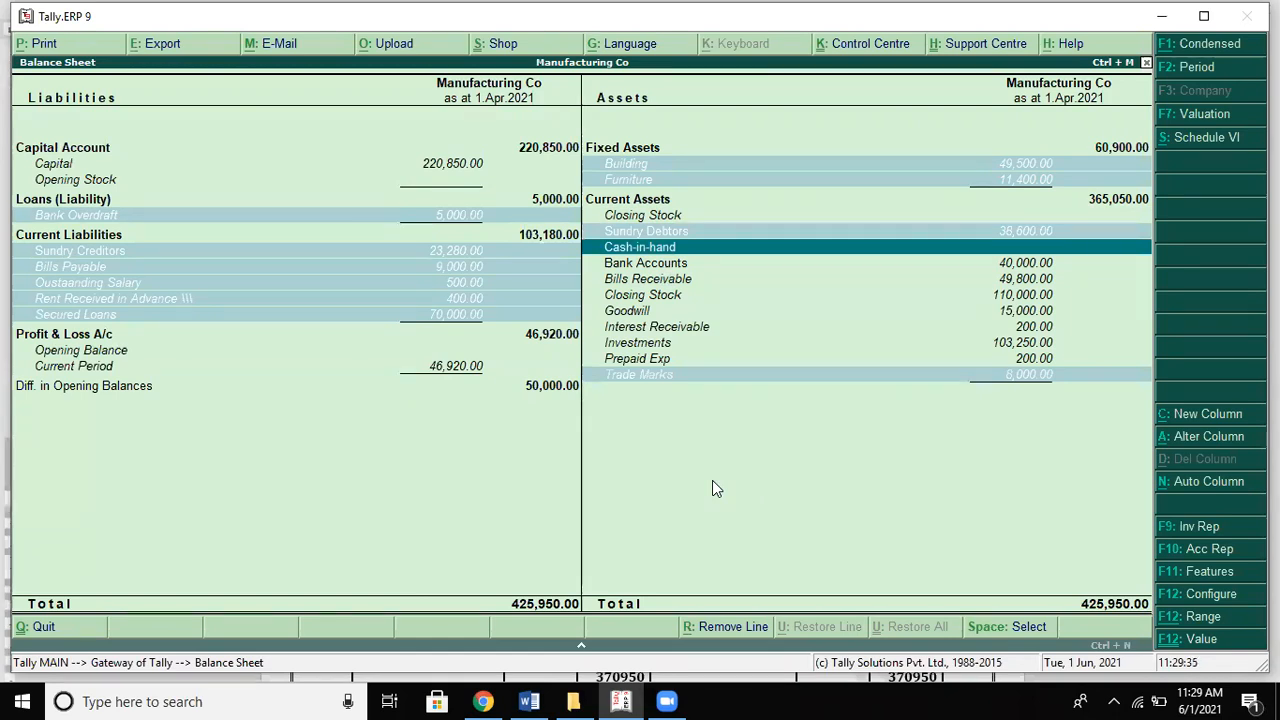
Step: Mark Cash-in-hand, Bills Receivable, Bank Accounts and Investments as matching
{"action": "key", "text": "alt+Tab"}
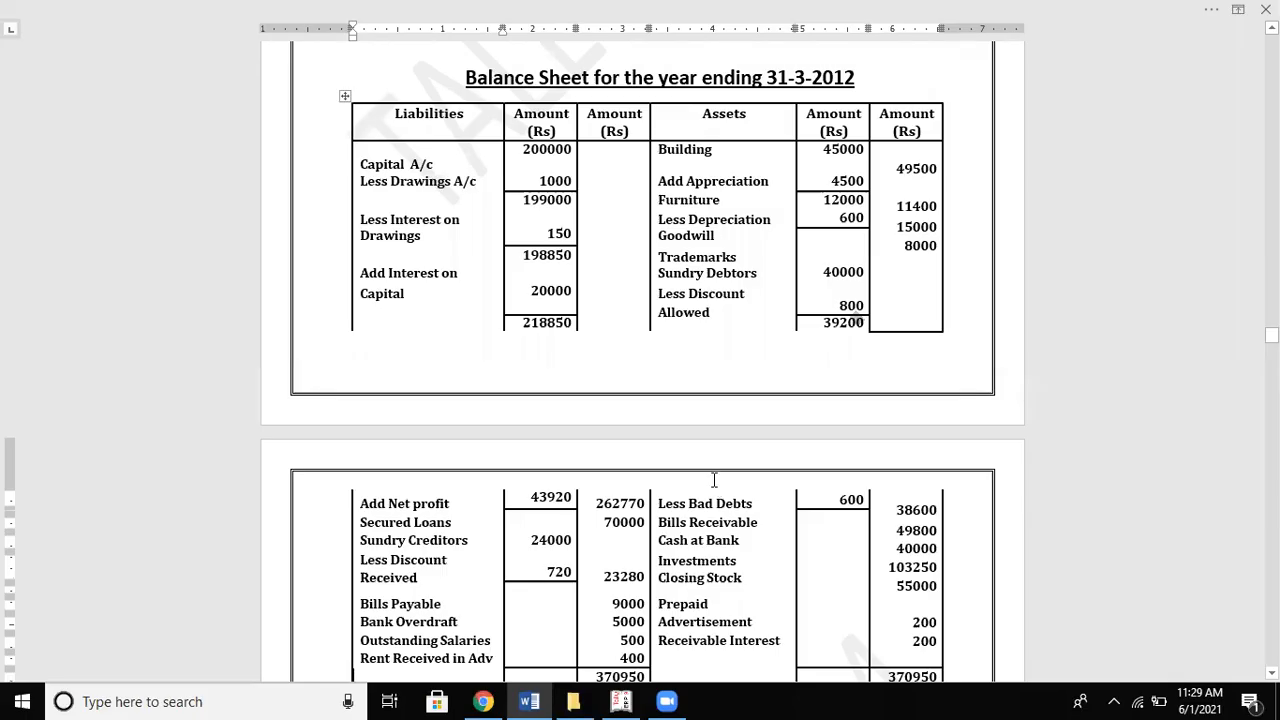
{"action": "key", "text": "alt+Tab"}
{"action": "key", "text": "alt+Tab"}
{"action": "key", "text": "alt+Tab"}
{"action": "key", "text": "space"}
{"action": "key", "text": "Down"}
{"action": "key", "text": "space"}
{"action": "key", "text": "Up"}
{"action": "key", "text": "space"}
{"action": "key", "text": "alt+Tab"}
{"action": "key", "text": "alt+Tab"}
{"action": "key", "text": "Down"}
{"action": "key", "text": "Down"}
{"action": "key", "text": "Down"}
{"action": "key", "text": "Down"}
{"action": "key", "text": "Down"}
{"action": "key", "text": "space"}
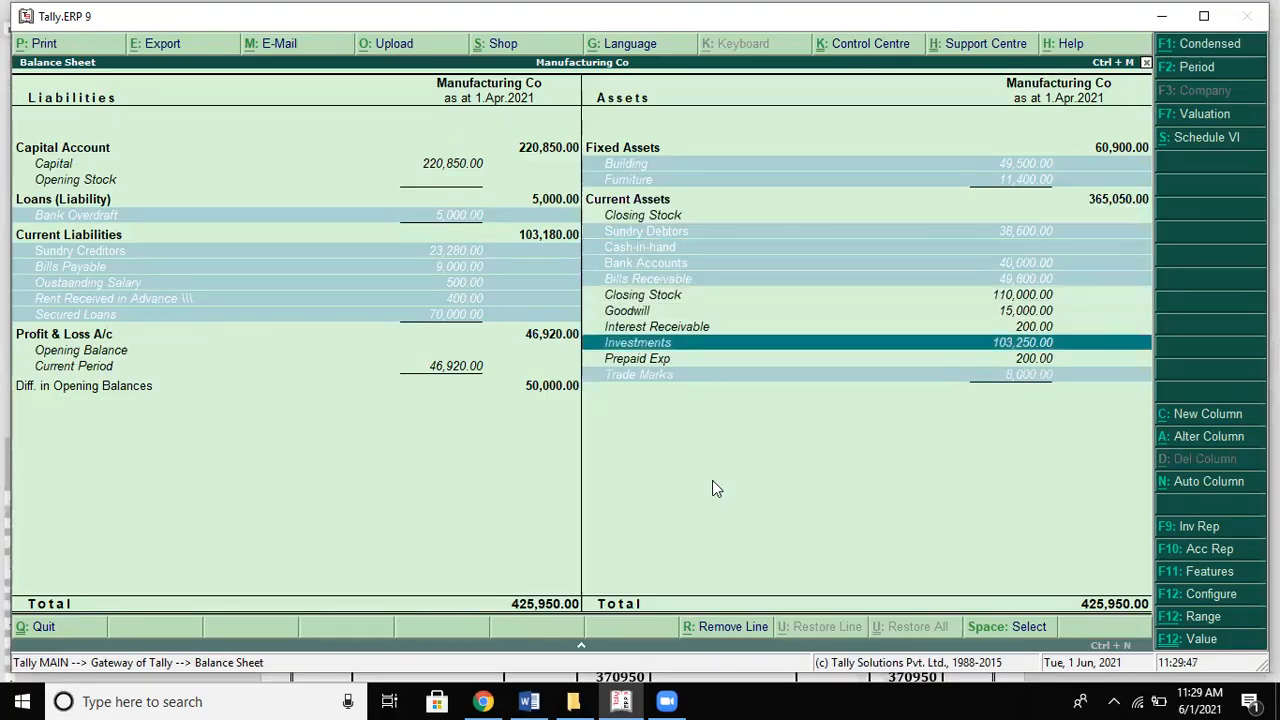
Step: Review the Goodwill, Closing Stock and Investments lines against the Word solution
{"action": "key", "text": "alt+Tab"}
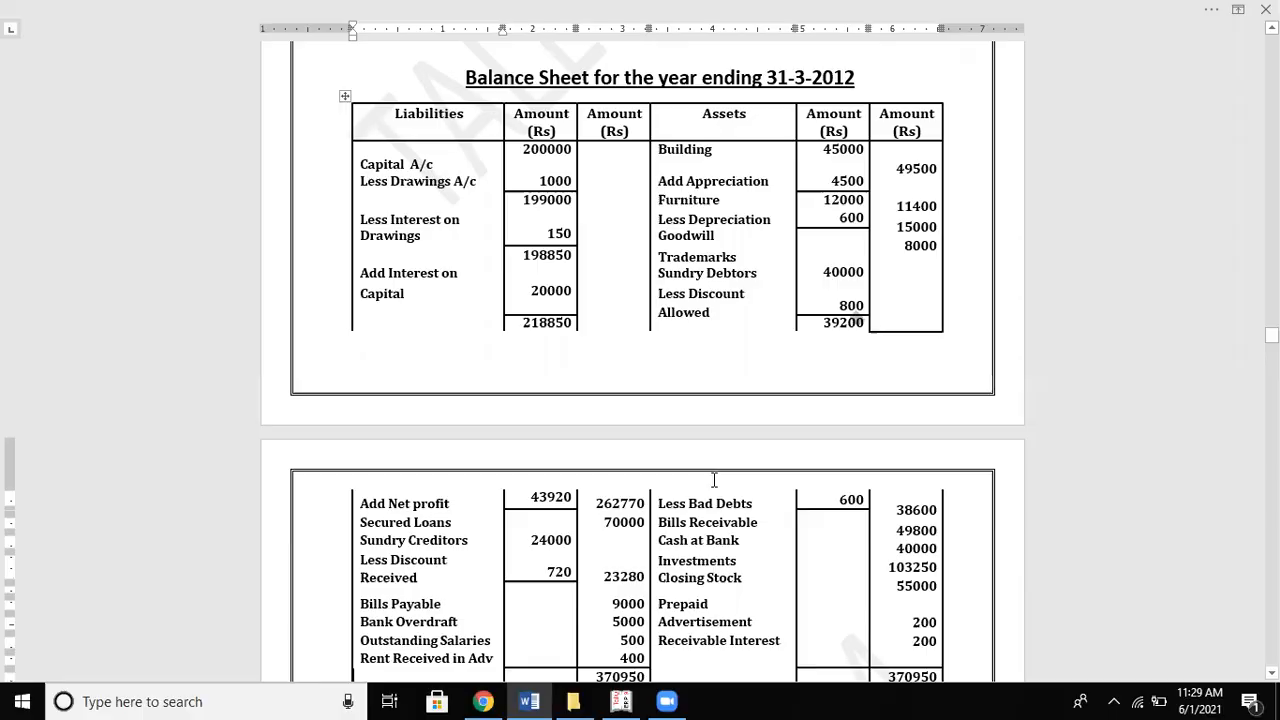
{"action": "key", "text": "alt+Tab"}
{"action": "key", "text": "Up"}
{"action": "key", "text": "Up"}
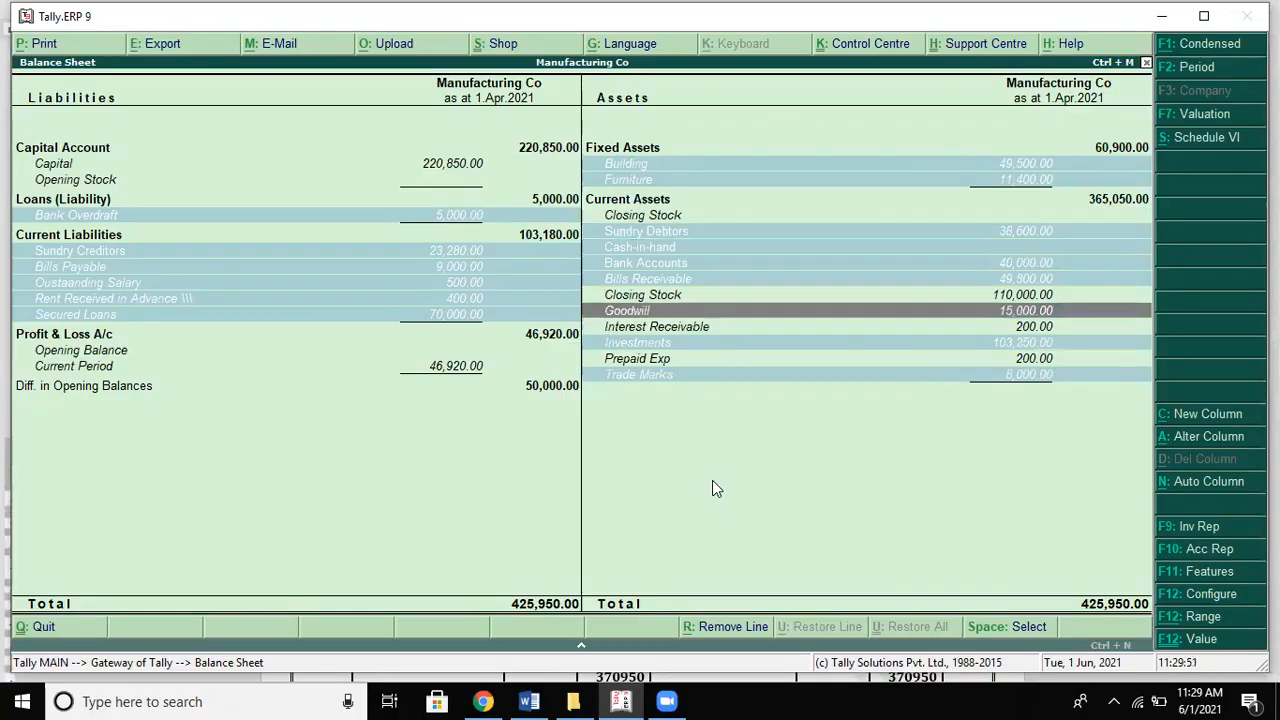
{"action": "key", "text": "Up"}
{"action": "key", "text": "Down"}
{"action": "key", "text": "Down"}
{"action": "key", "text": "Down"}
{"action": "key", "text": "Up"}
{"action": "key", "text": "Up"}
{"action": "key", "text": "Up"}
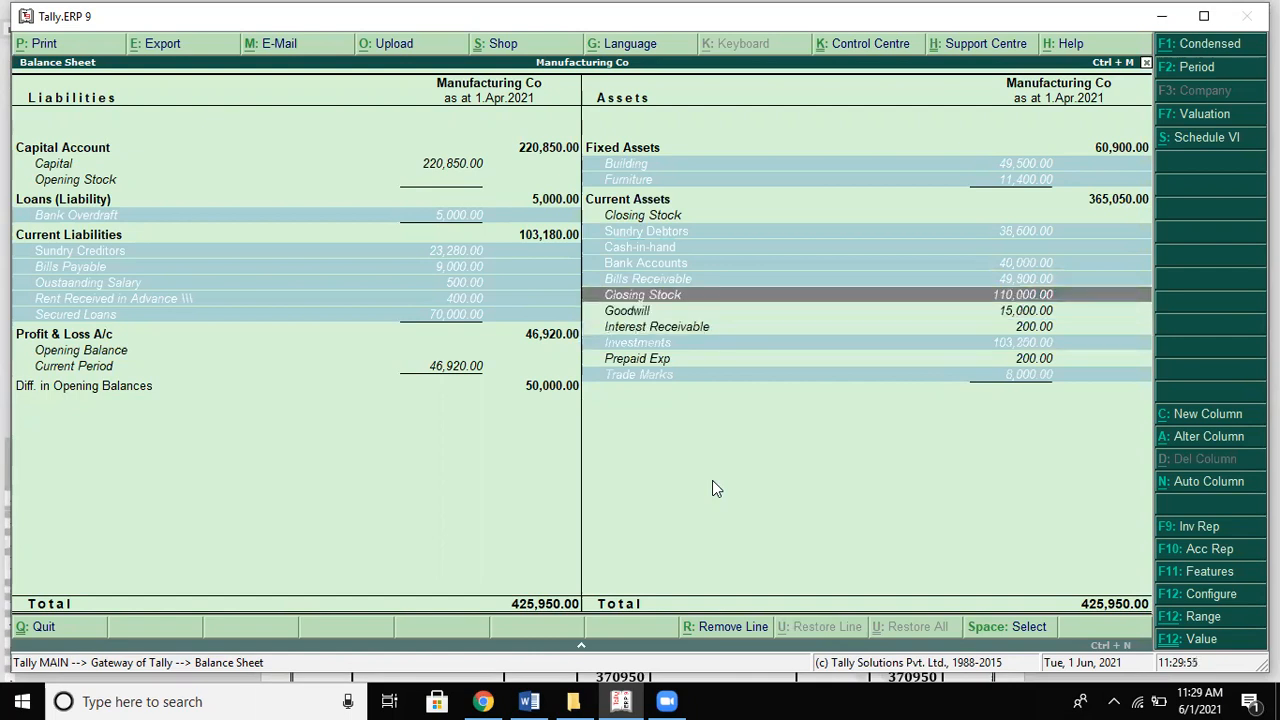
{"action": "key", "text": "Down"}
{"action": "key", "text": "Down"}
{"action": "key", "text": "Down"}
{"action": "key", "text": "Up"}
{"action": "key", "text": "Up"}
{"action": "key", "text": "Up"}
{"action": "key", "text": "Down"}
{"action": "key", "text": "Down"}
{"action": "key", "text": "Up"}
{"action": "key", "text": "Up"}
{"action": "key", "text": "Return"}
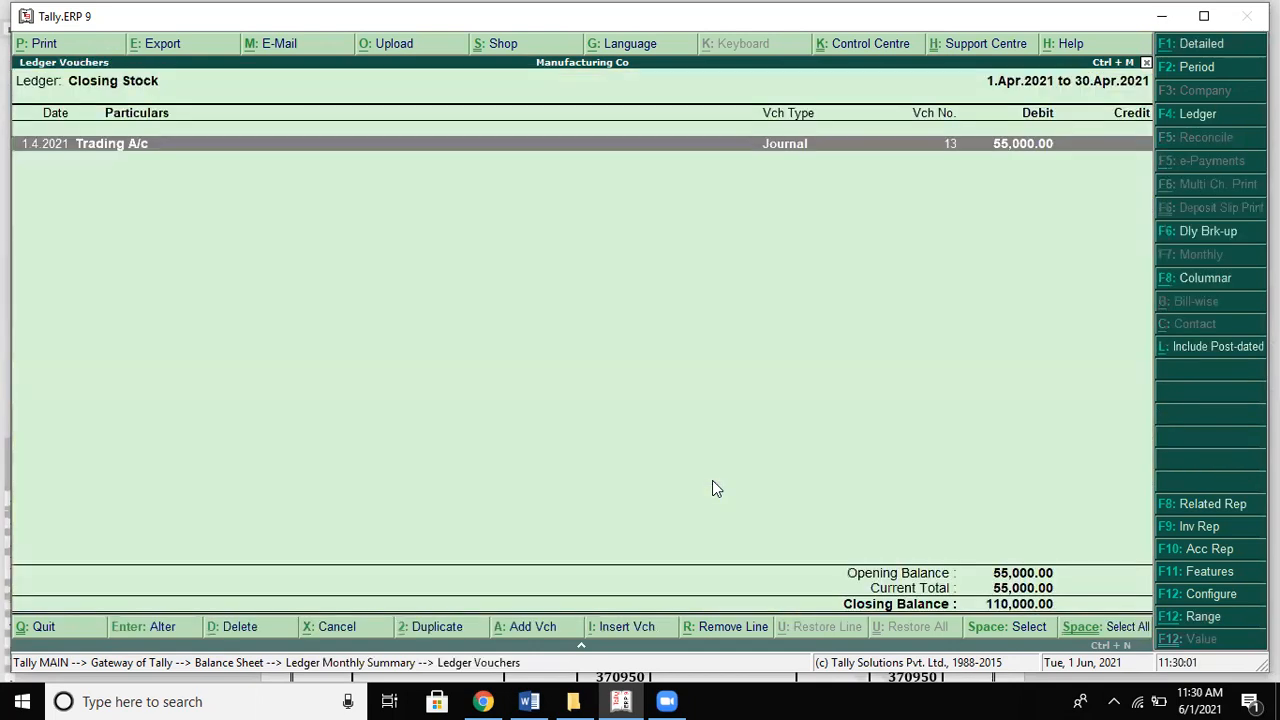
{"action": "key", "text": "Return"}
{"action": "key", "text": "Return"}
{"action": "key", "text": "Return"}
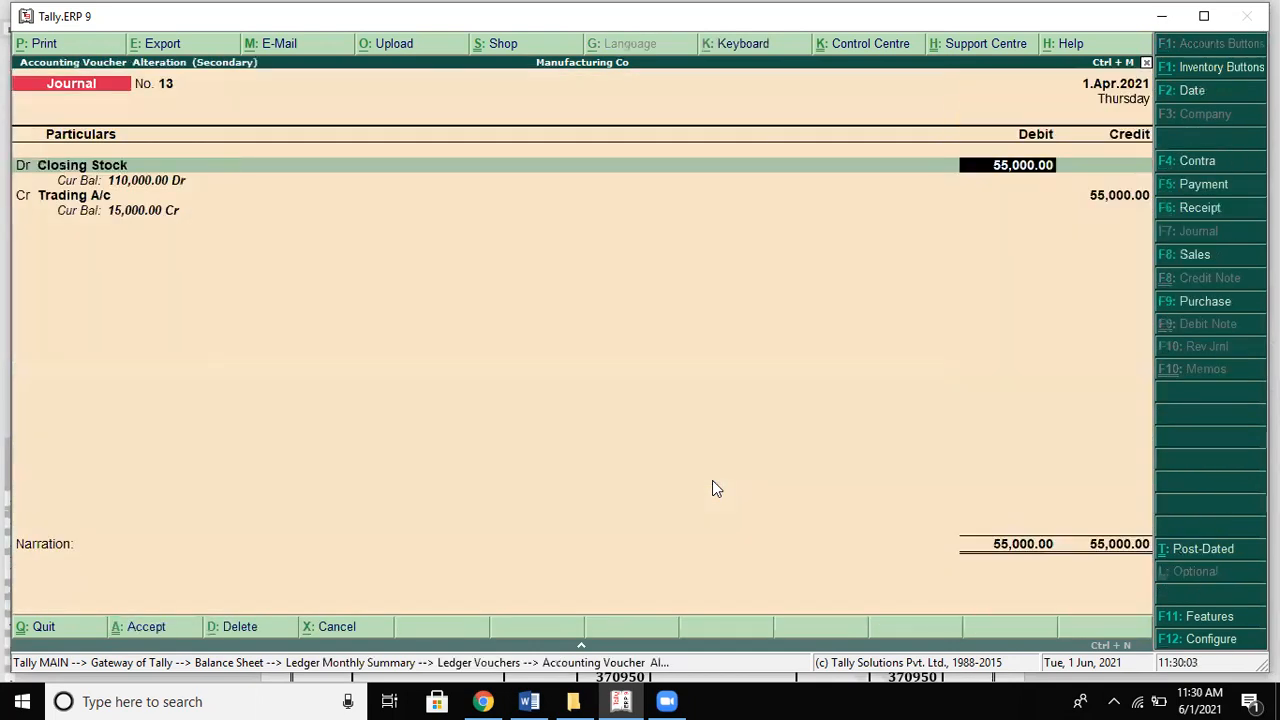
{"action": "key", "text": "Return"}
{"action": "key", "text": "Return"}
{"action": "key", "text": "Return"}
{"action": "key", "text": "Return"}
{"action": "key", "text": "Return"}
{"action": "key", "text": "Return"}
{"action": "key", "text": "Return"}
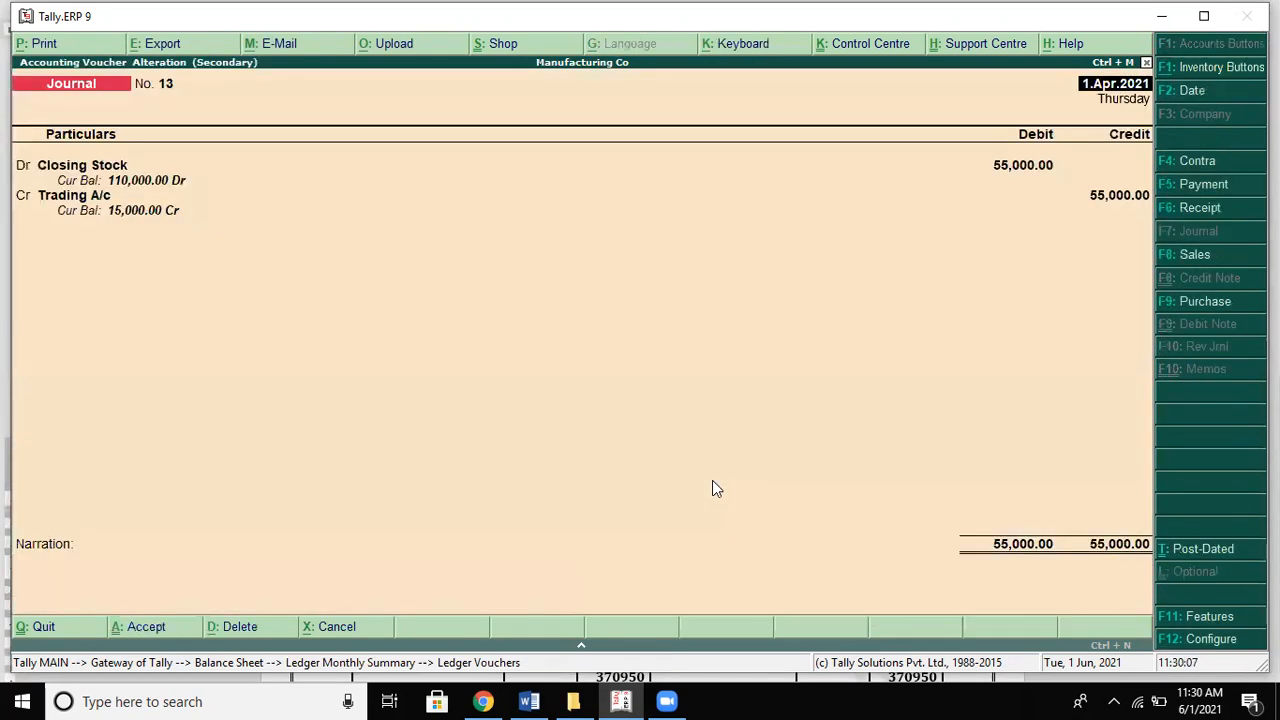
{"action": "key", "text": "Return"}
{"action": "key", "text": "Return"}
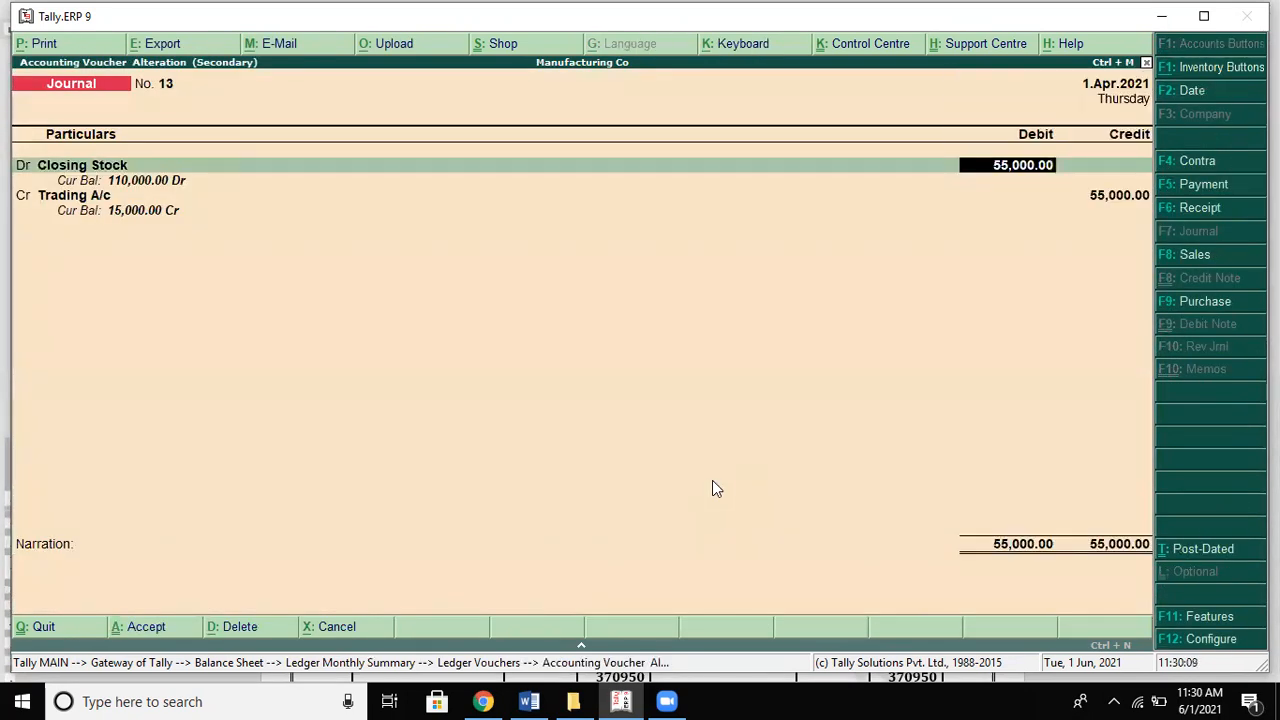
{"action": "key", "text": "Escape"}
{"action": "key", "text": "y"}
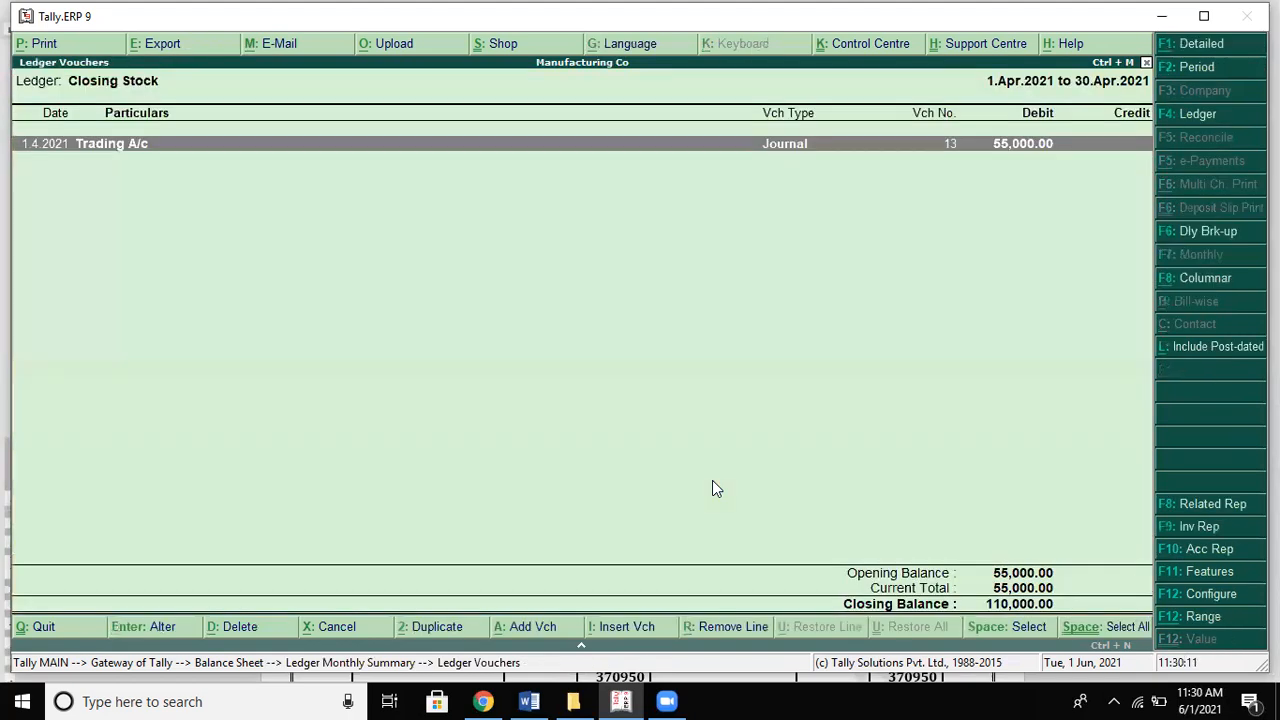
{"action": "key", "text": "Escape"}
{"action": "key", "text": "Escape"}
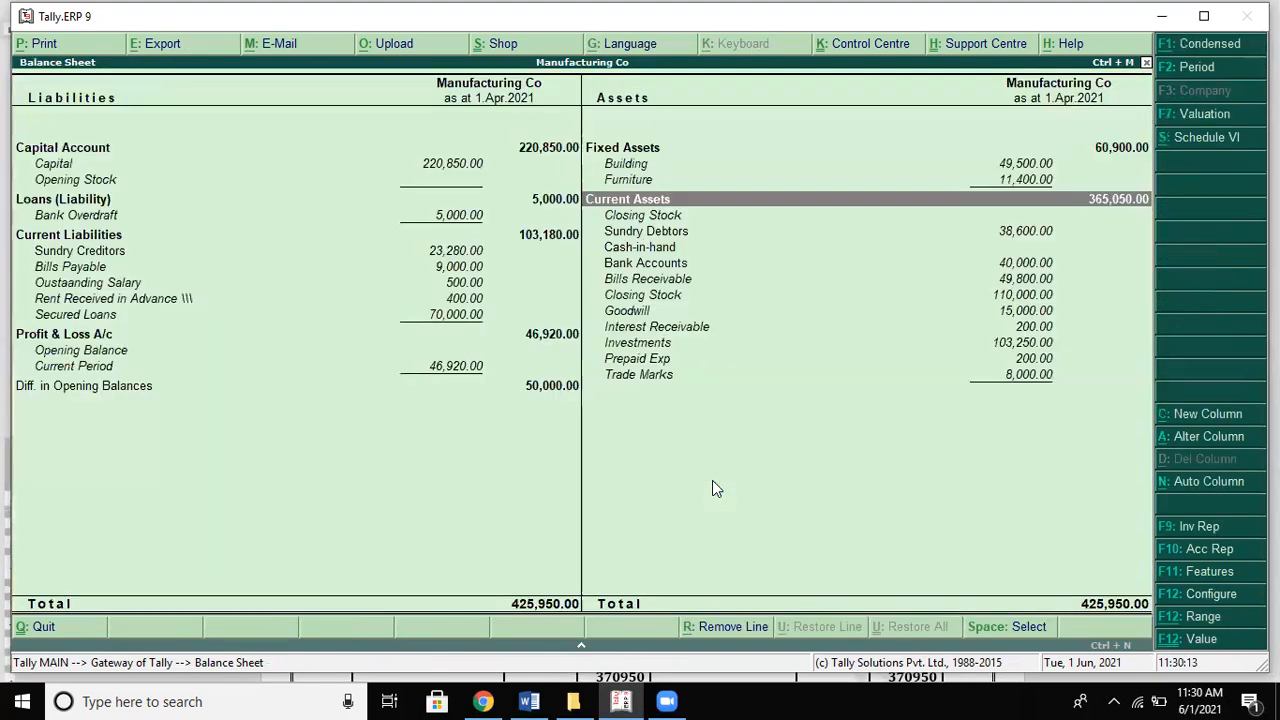
{"action": "key", "text": "Down"}
{"action": "key", "text": "Down"}
{"action": "key", "text": "Down"}
{"action": "key", "text": "Down"}
{"action": "key", "text": "Down"}
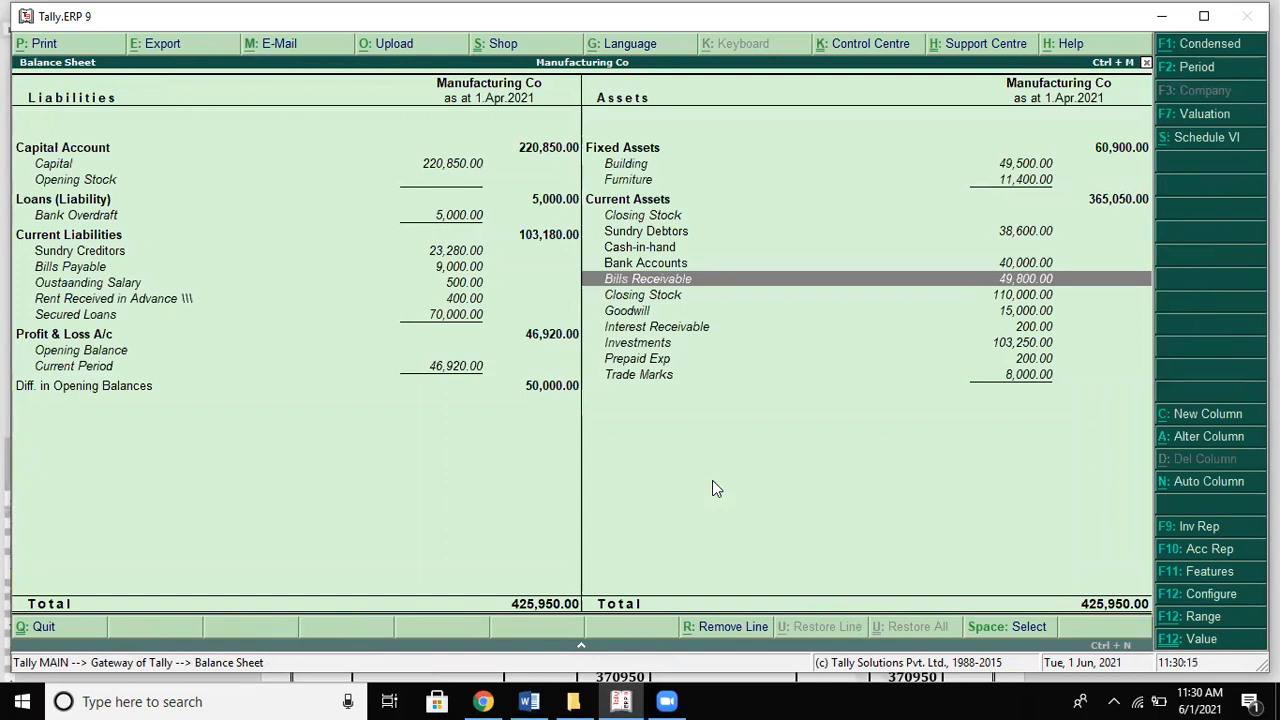
{"action": "key", "text": "Down"}
{"action": "key", "text": "Down"}
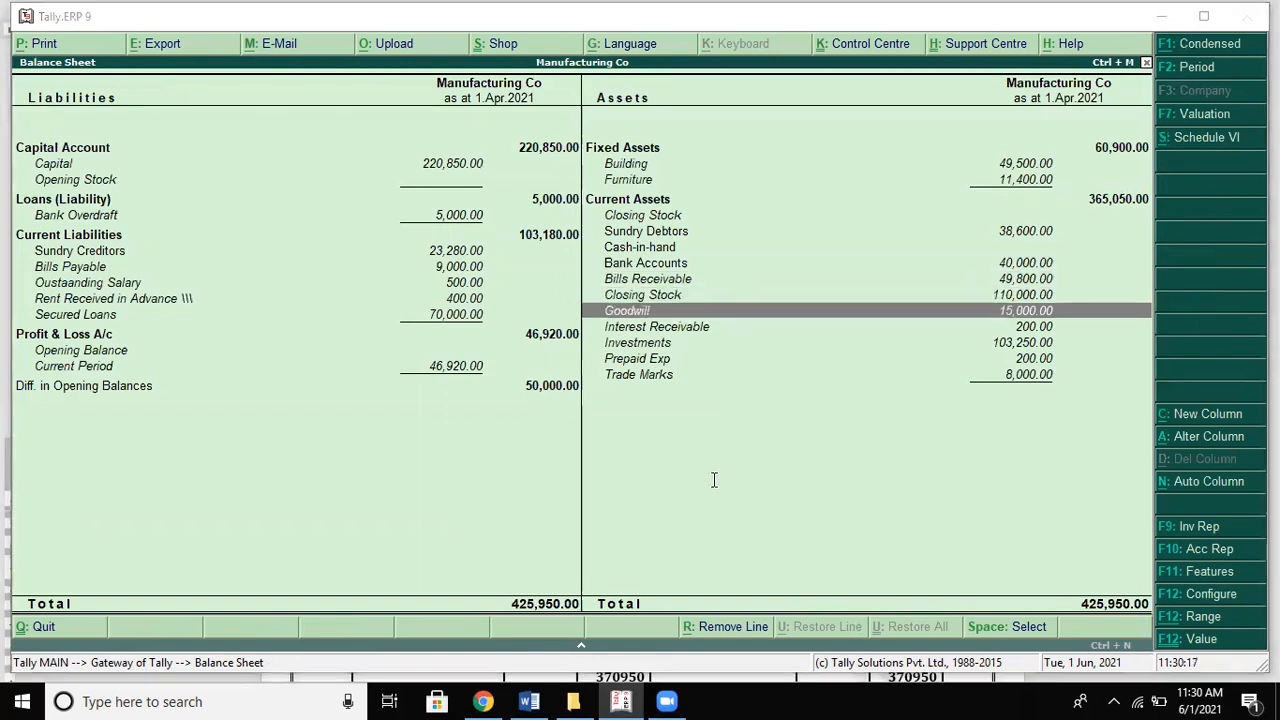
{"action": "key", "text": "alt+Tab"}
{"action": "key", "text": "alt+Tab"}
{"action": "key", "text": "Down"}
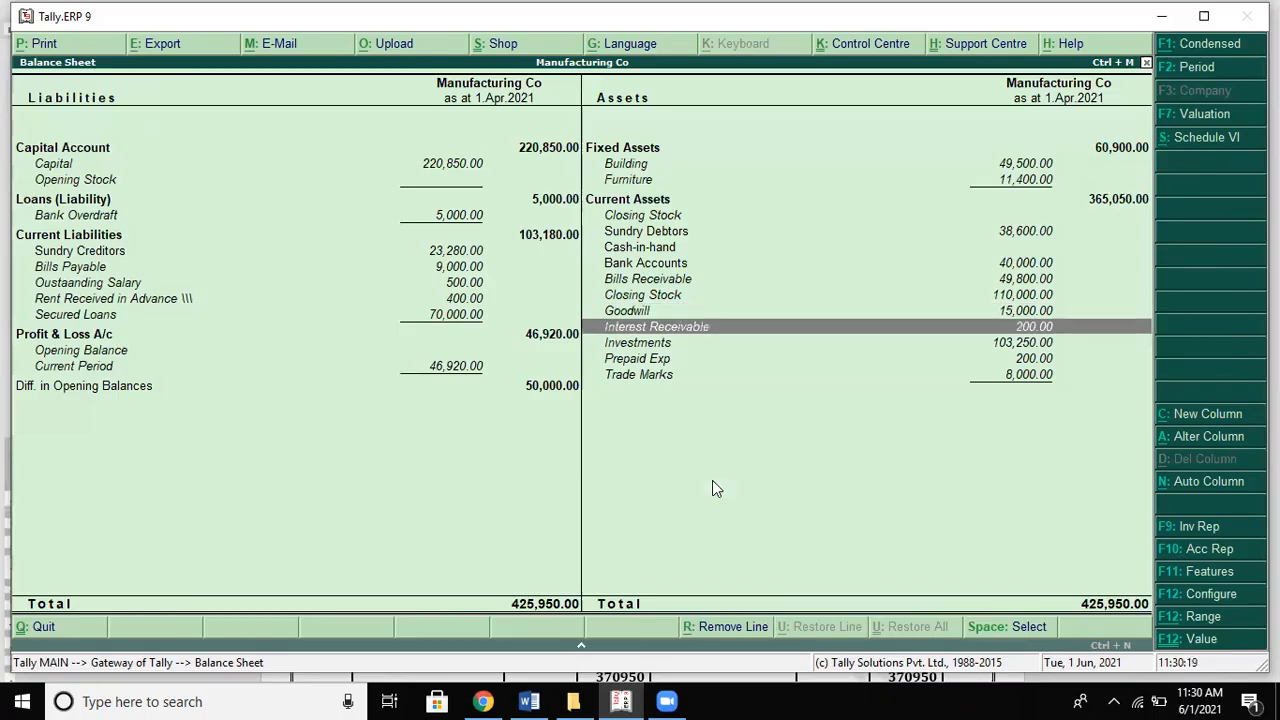
{"action": "key", "text": "Down"}
{"action": "key", "text": "Left"}
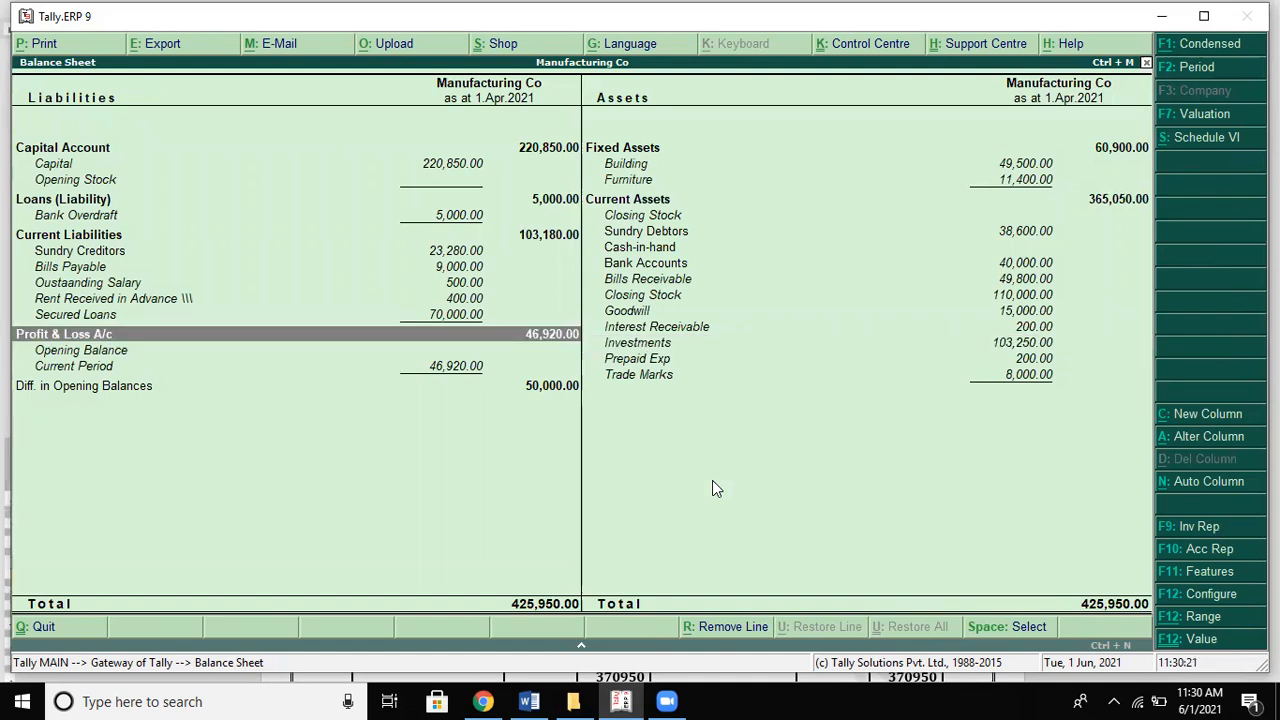
{"action": "key", "text": "Up"}
{"action": "key", "text": "Up"}
{"action": "key", "text": "Up"}
{"action": "key", "text": "Up"}
{"action": "key", "text": "Down"}
{"action": "key", "text": "Down"}
{"action": "key", "text": "Down"}
{"action": "key", "text": "Down"}
Step: Close the Balance Sheet to reach Manufacturing Co's Gateway of Tally
{"action": "key", "text": "Escape"}
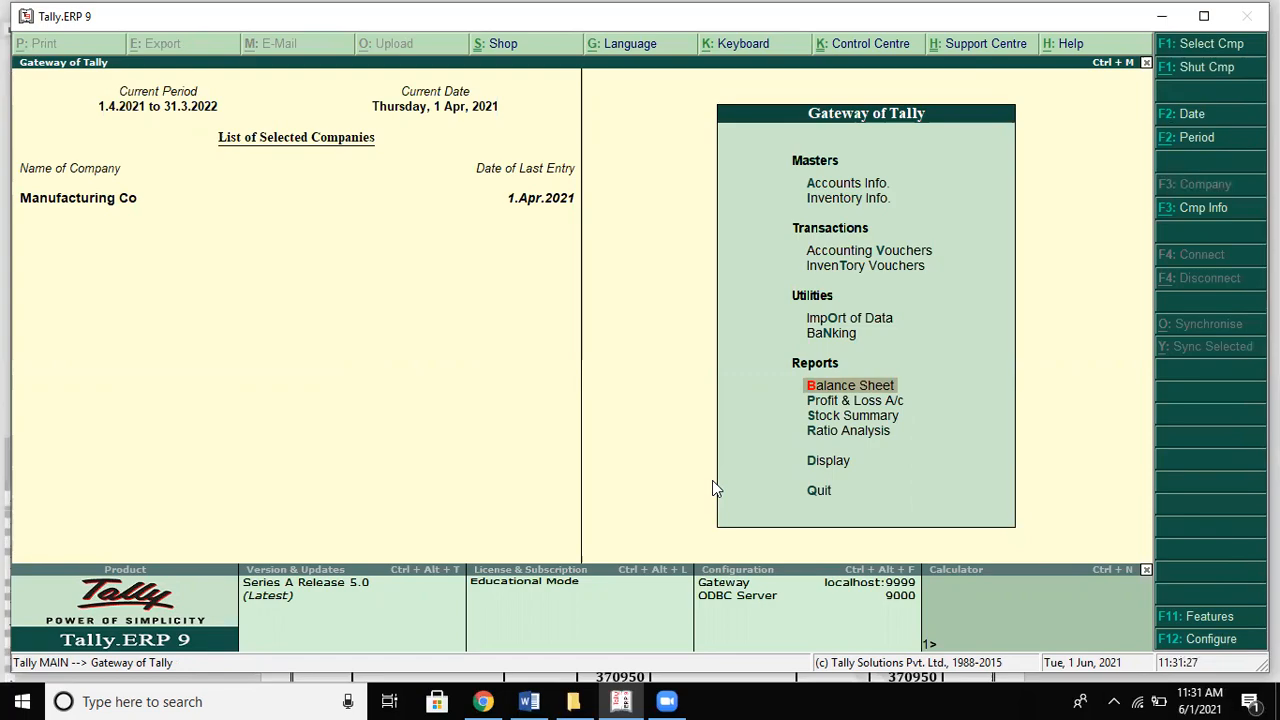
Step: Scroll the Word notes down to the Inventory (or) Stock Creation section and its Stock Group Creation steps
{"action": "key", "text": "alt+Tab"}
{"action": "scroll", "coordinate": [714, 480], "scroll_direction": "down", "scroll_amount": 5}
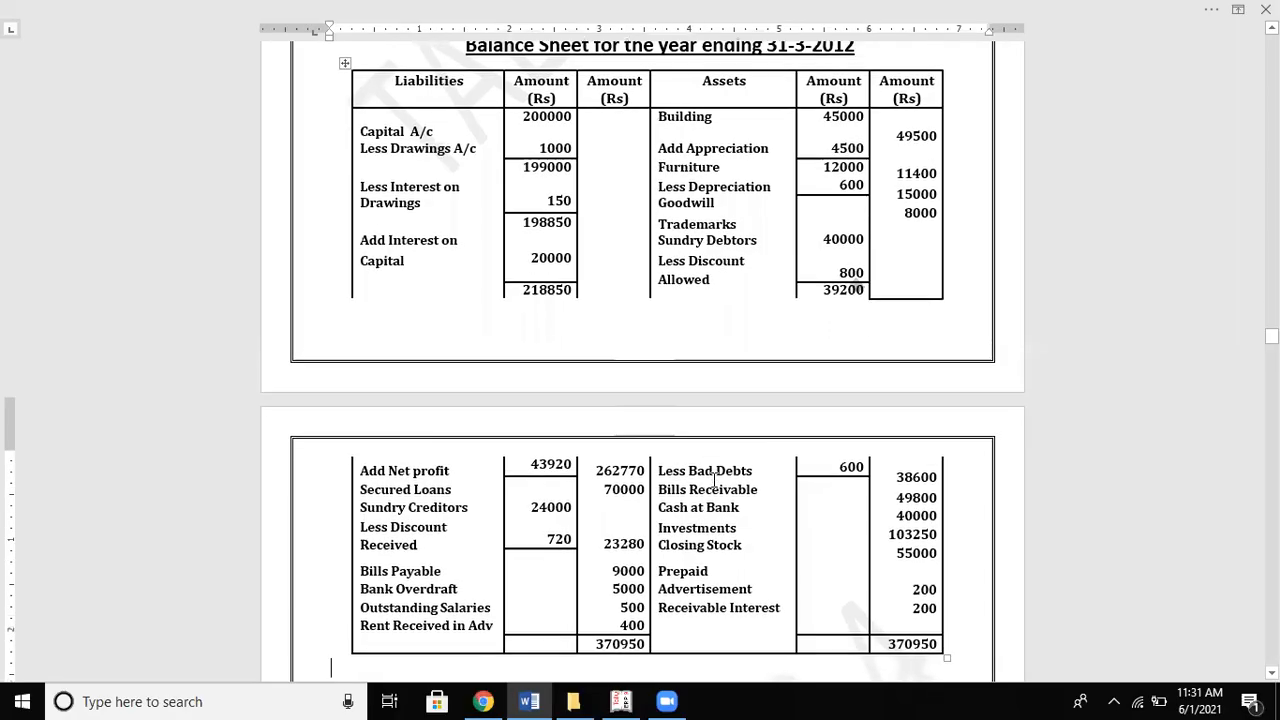
{"action": "key", "text": "Down"}
{"action": "key", "text": "Down"}
{"action": "key", "text": "Down"}
{"action": "key", "text": "Down"}
{"action": "key", "text": "Down"}
{"action": "key", "text": "Down"}
{"action": "key", "text": "Down"}
{"action": "key", "text": "Down"}
{"action": "key", "text": "Down"}
{"action": "key", "text": "Down"}
{"action": "key", "text": "Down"}
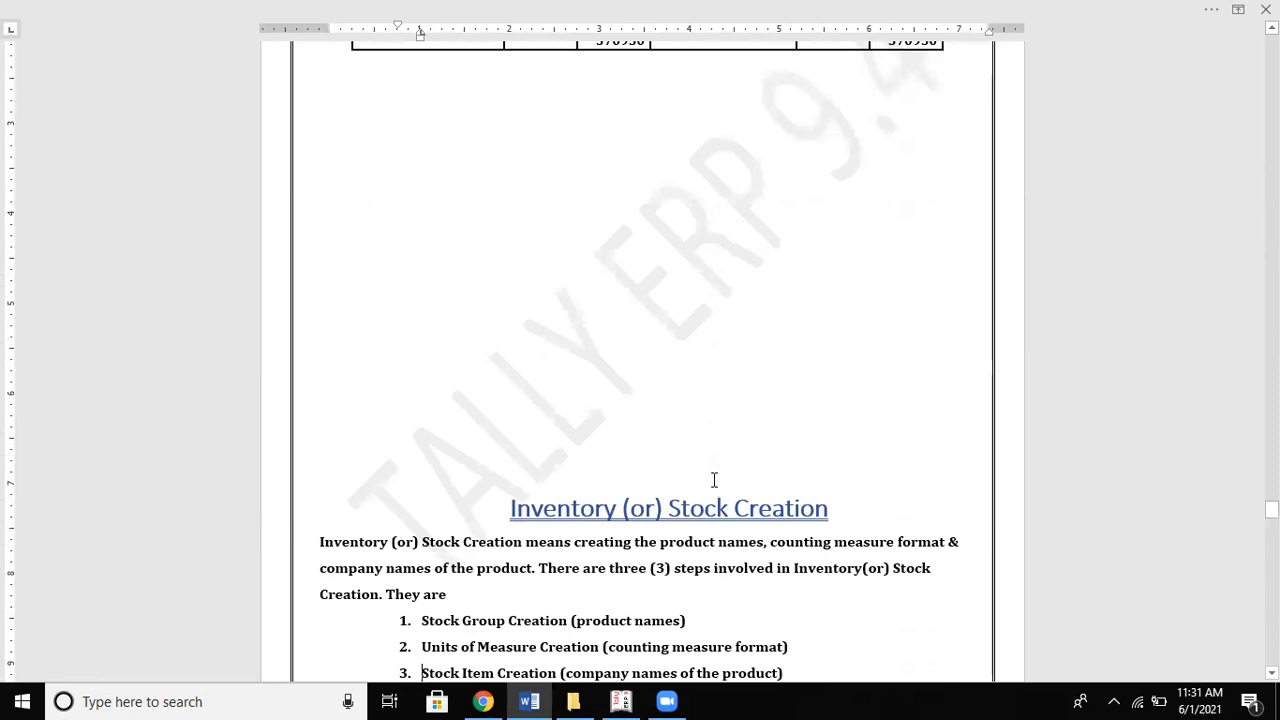
{"action": "key", "text": "alt+Tab"}
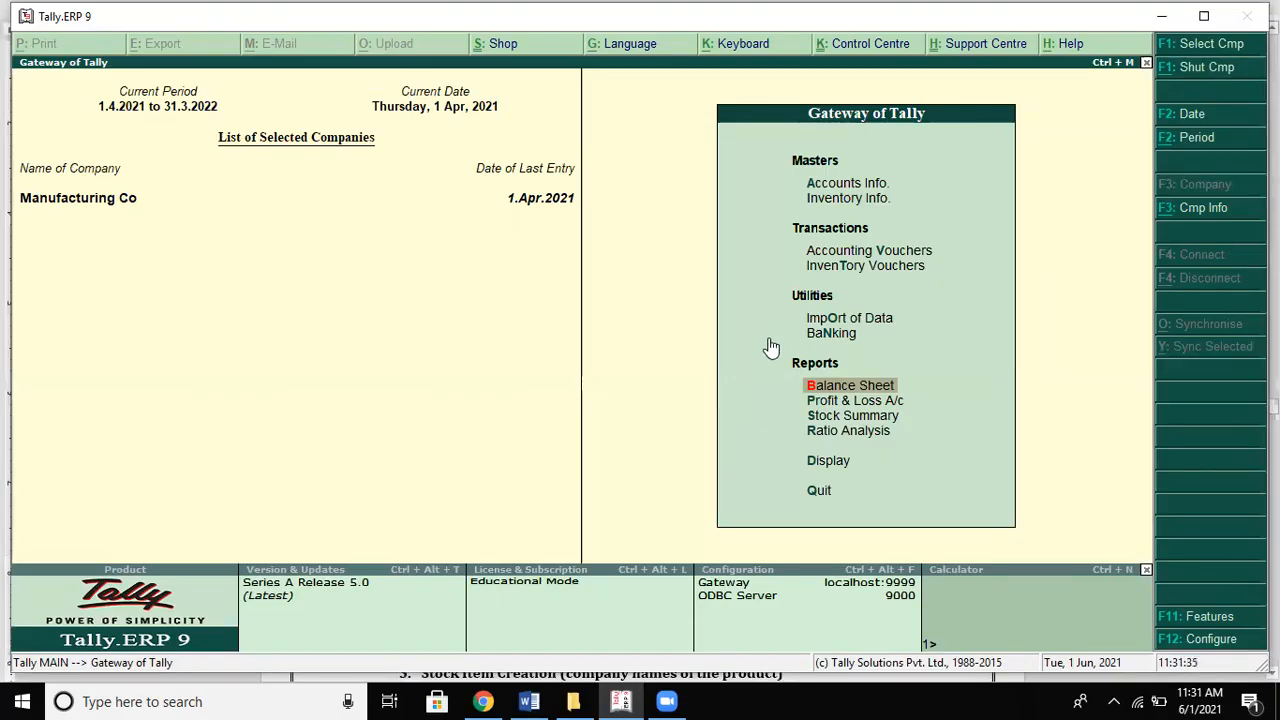
{"action": "key", "text": "alt+Tab"}
{"action": "left_click", "coordinate": [678, 330]}
{"action": "key", "text": "Down"}
{"action": "key", "text": "Down"}
{"action": "key", "text": "Down"}
{"action": "scroll", "coordinate": [678, 330], "scroll_direction": "down", "scroll_amount": 5}
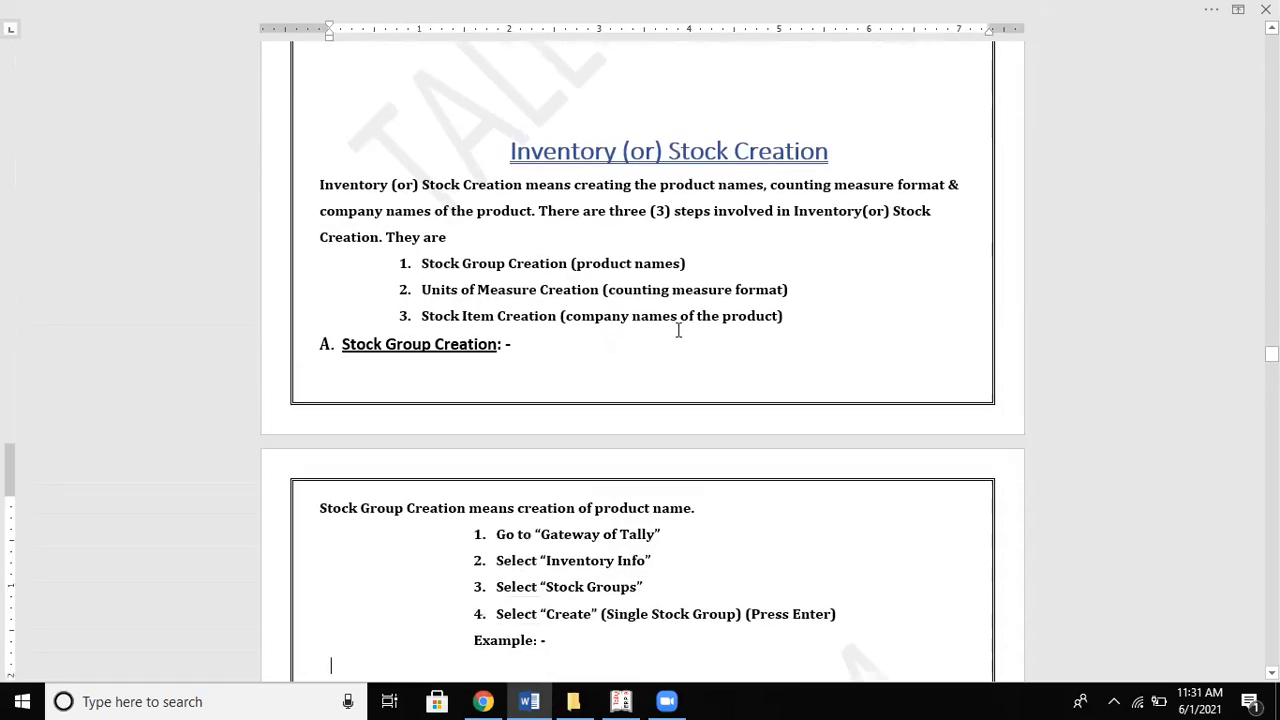
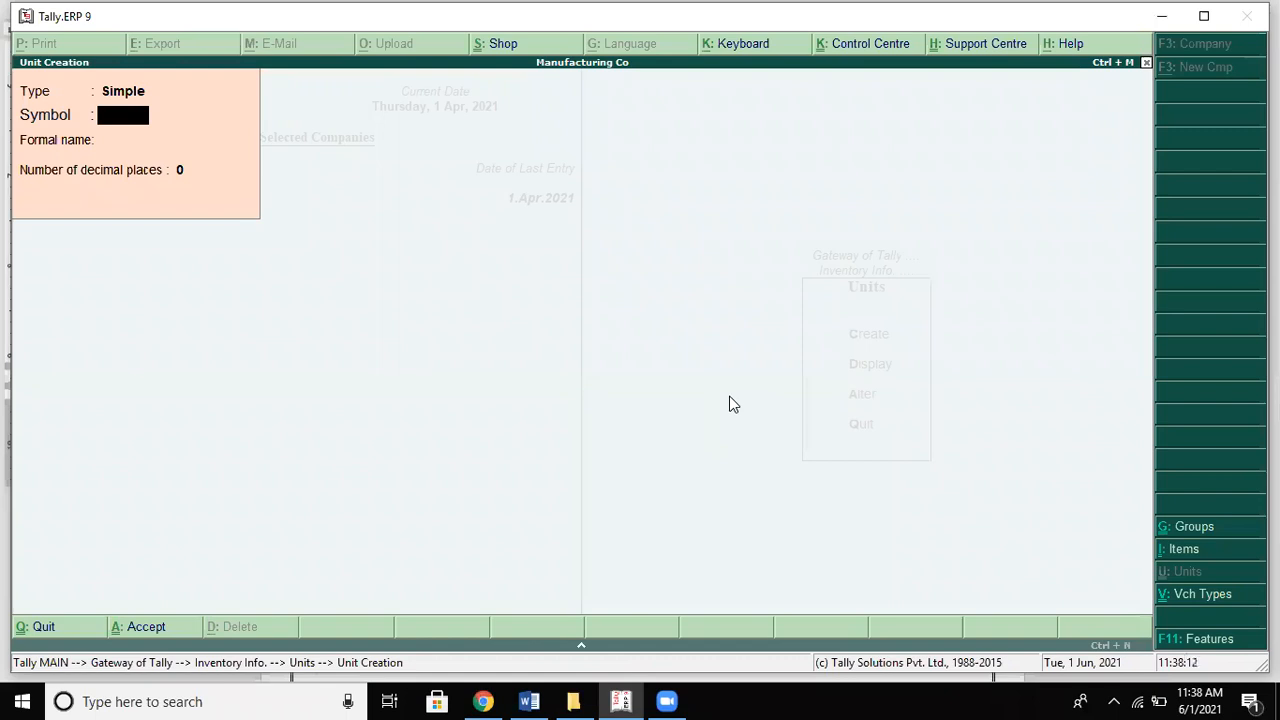
Step: Create the unit kgs with formal name Kilograms, entering its decimal places from the notes
{"action": "type", "text": "kgs"}
{"action": "key", "text": "Return"}
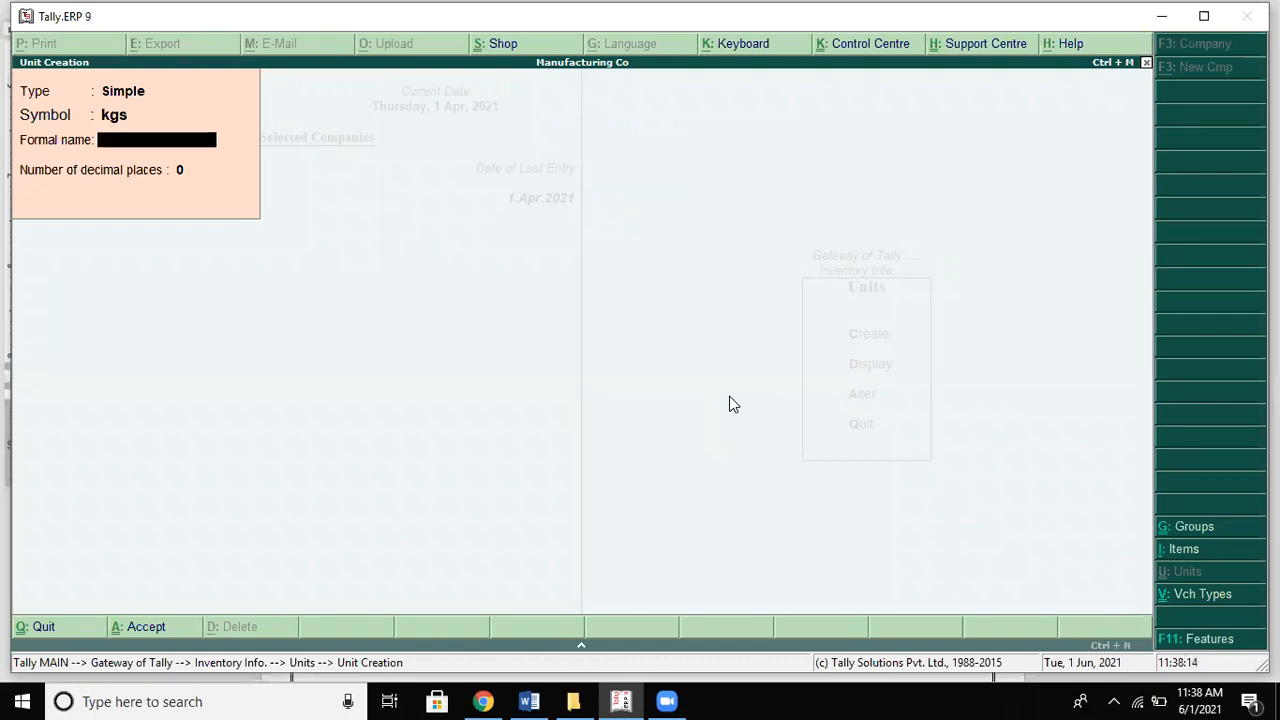
{"action": "type", "text": "Kilograms"}
{"action": "key", "text": "Return"}
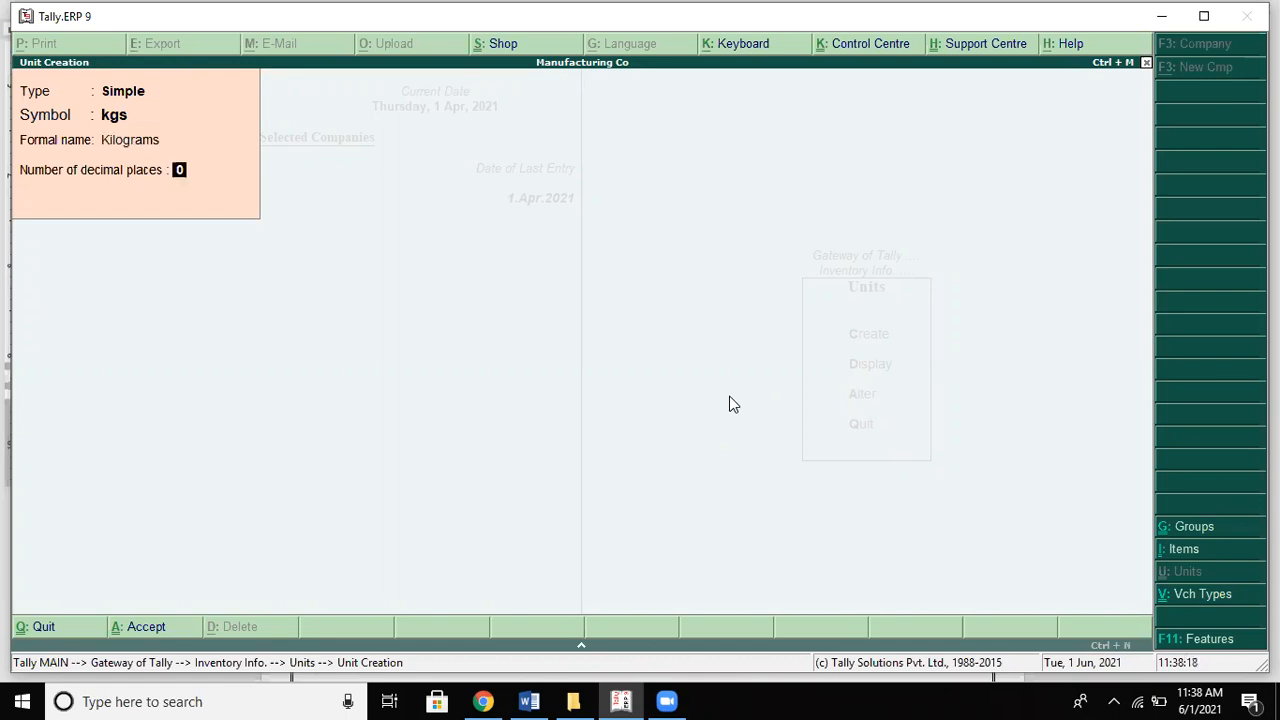
{"action": "key", "text": "alt+Tab"}
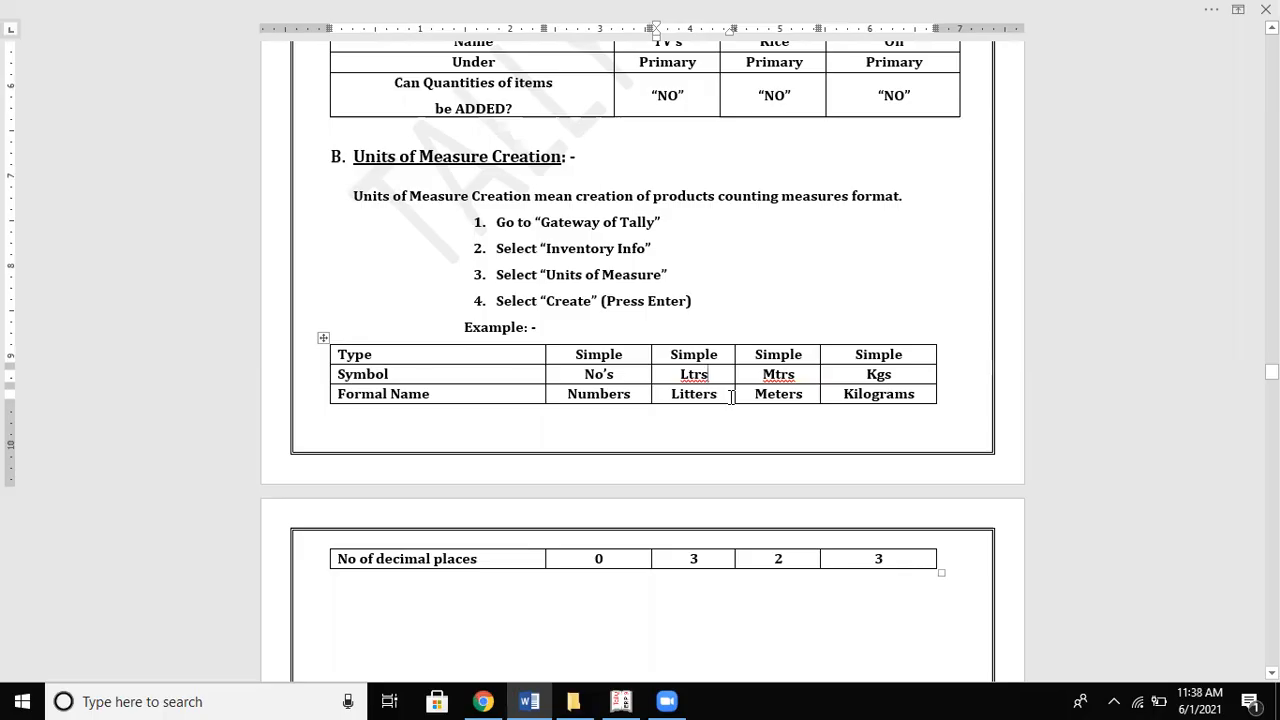
{"action": "key", "text": "alt+Tab"}
{"action": "type", "text": "3"}
{"action": "key", "text": "Return"}
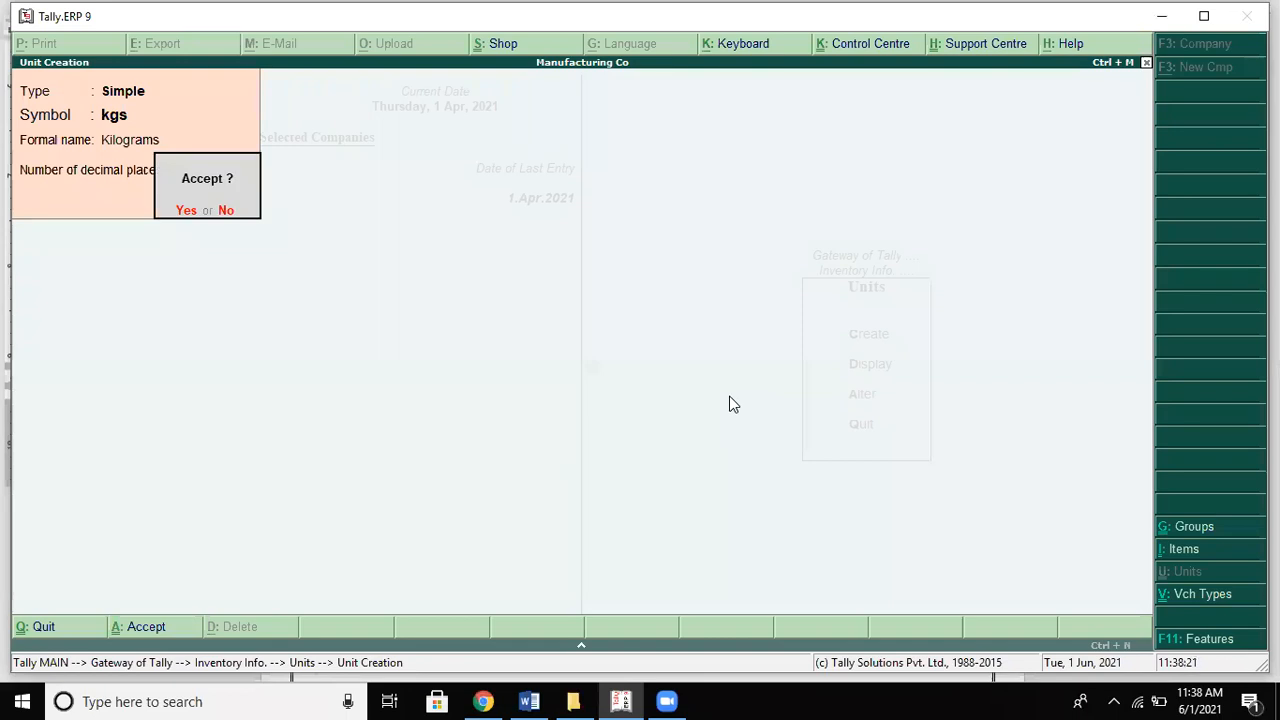
{"action": "key", "text": "Return"}
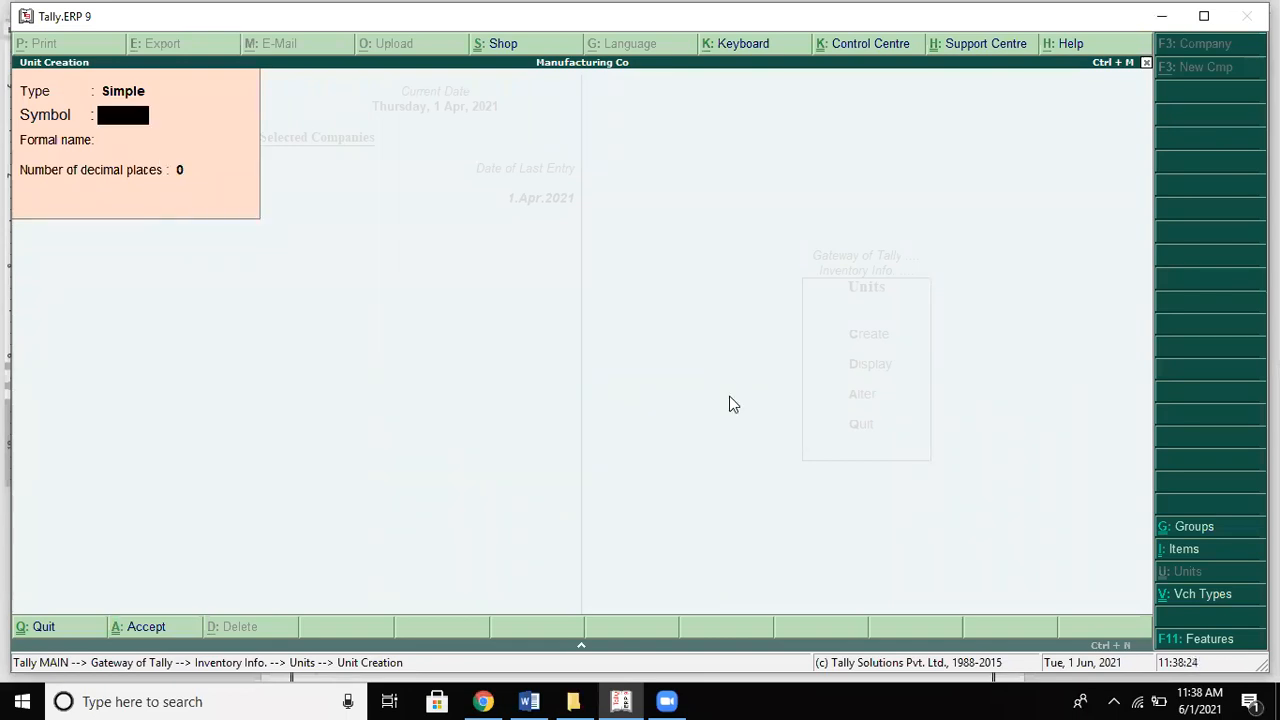
Step: Create the unit lts with formal name Litres
{"action": "type", "text": "lts"}
{"action": "key", "text": "Return"}
{"action": "type", "text": "Litres"}
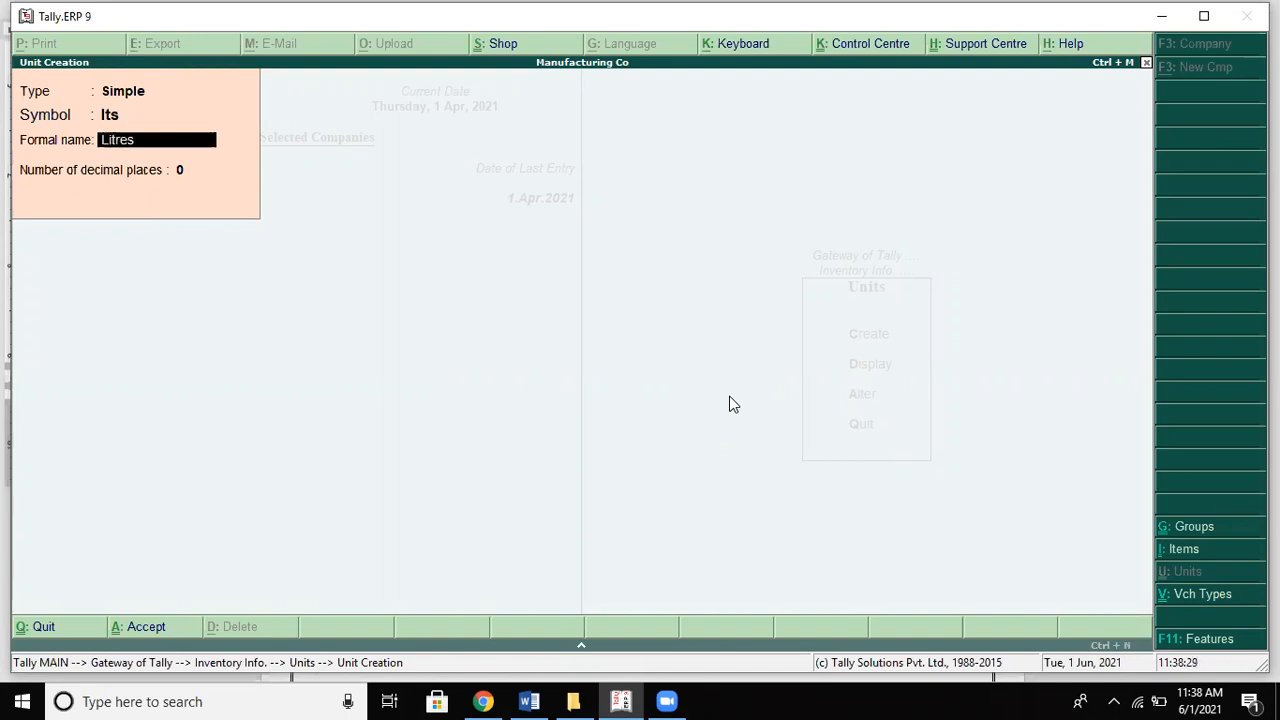
{"action": "key", "text": "Return"}
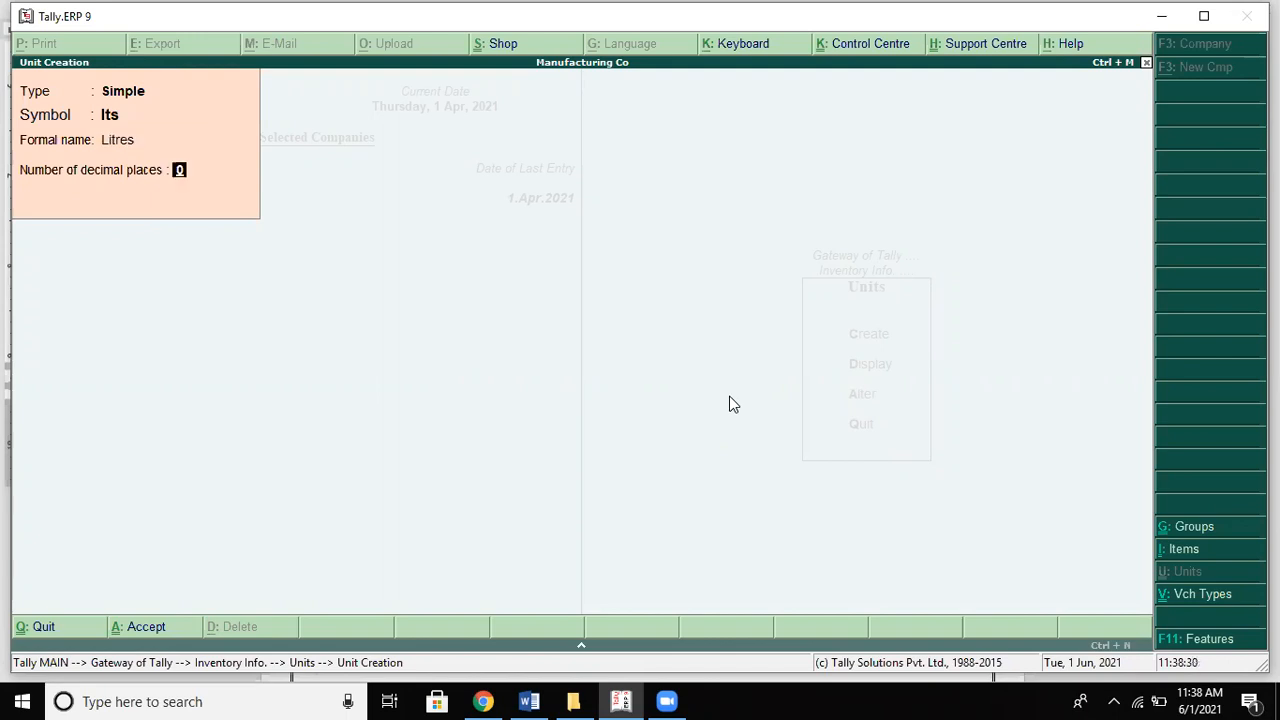
{"action": "key", "text": "Return"}
{"action": "key", "text": "Return"}
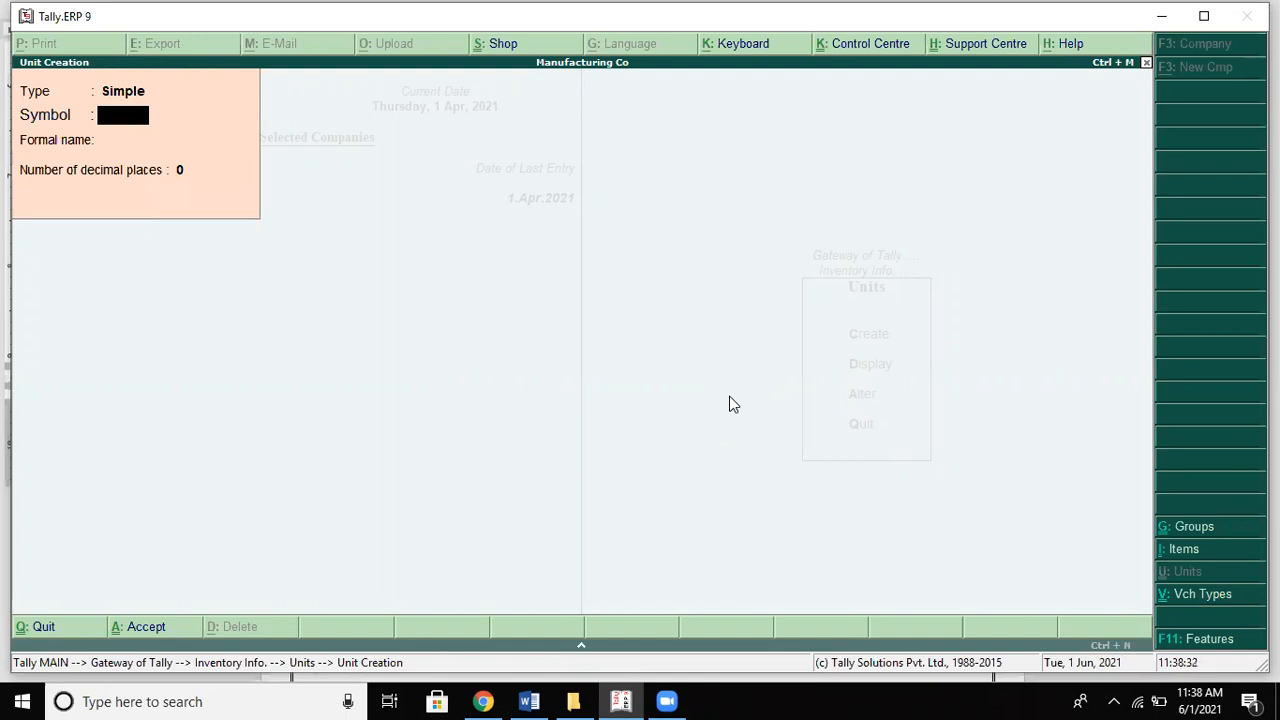
Step: Delete the two blank lines above Stock Item Creation in the Word notes
{"action": "key", "text": "alt+Tab"}
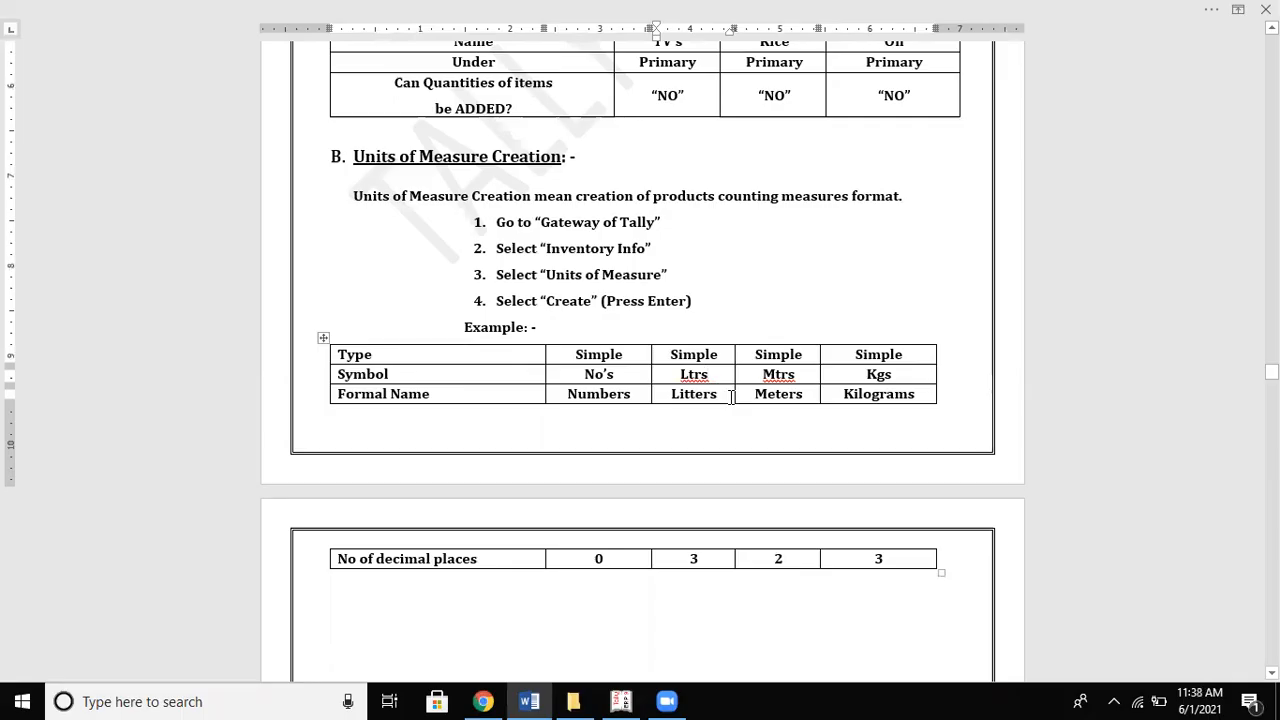
{"action": "scroll", "coordinate": [731, 397], "scroll_direction": "down", "scroll_amount": 8}
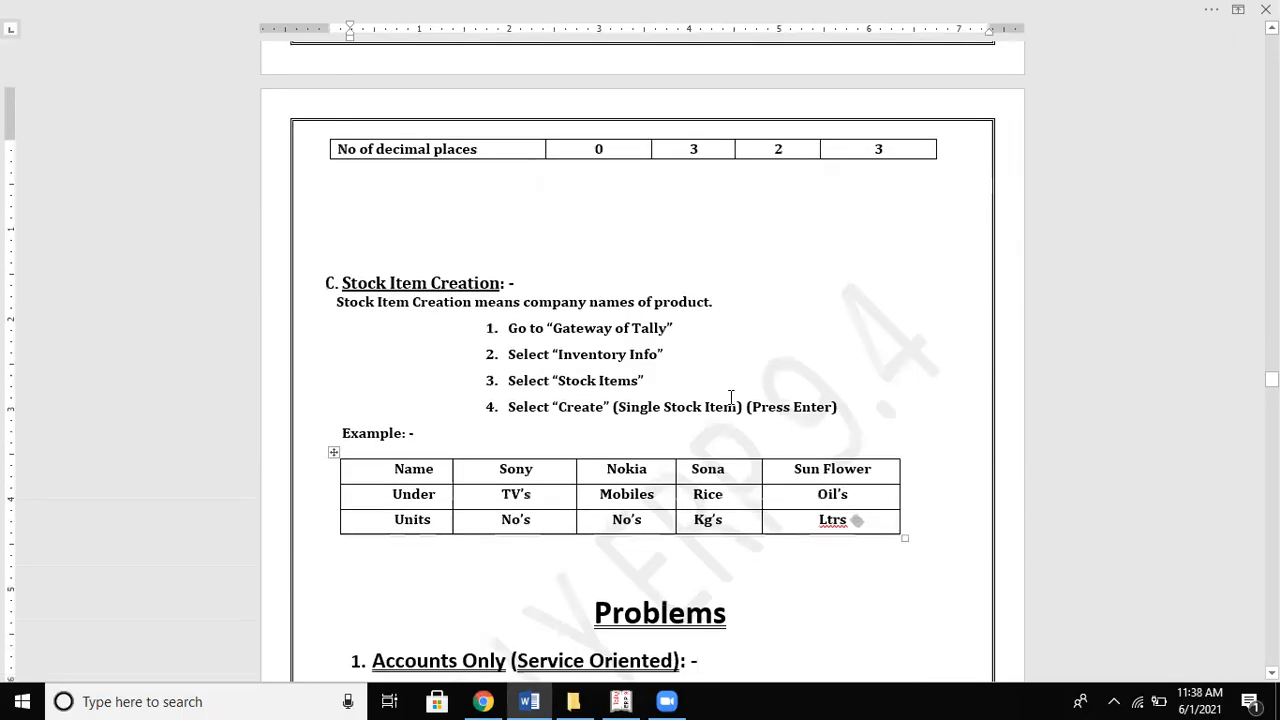
{"action": "key", "text": "Up"}
{"action": "key", "text": "Up"}
{"action": "key", "text": "Up"}
{"action": "key", "text": "Up"}
{"action": "key", "text": "Up"}
{"action": "key", "text": "Up"}
{"action": "key", "text": "Up"}
{"action": "key", "text": "Up"}
{"action": "key", "text": "Up"}
{"action": "key", "text": "Up"}
{"action": "key", "text": "Up"}
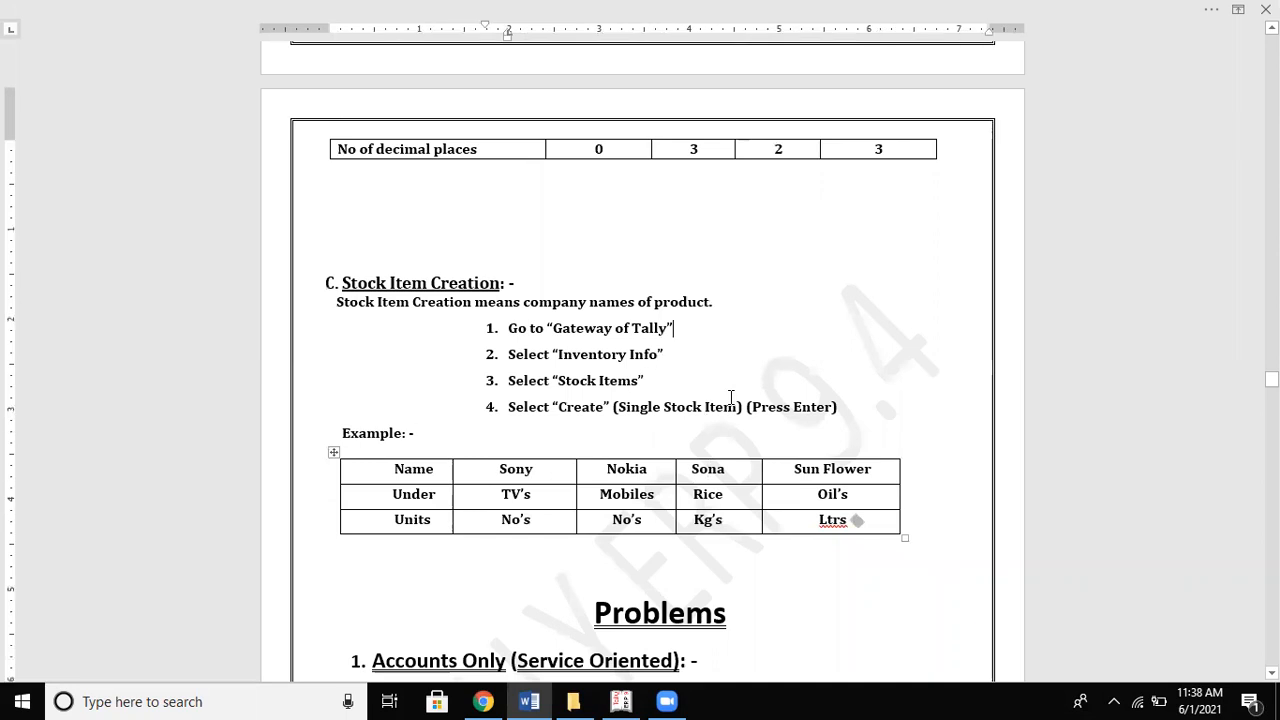
{"action": "key", "text": "Up"}
{"action": "key", "text": "Up"}
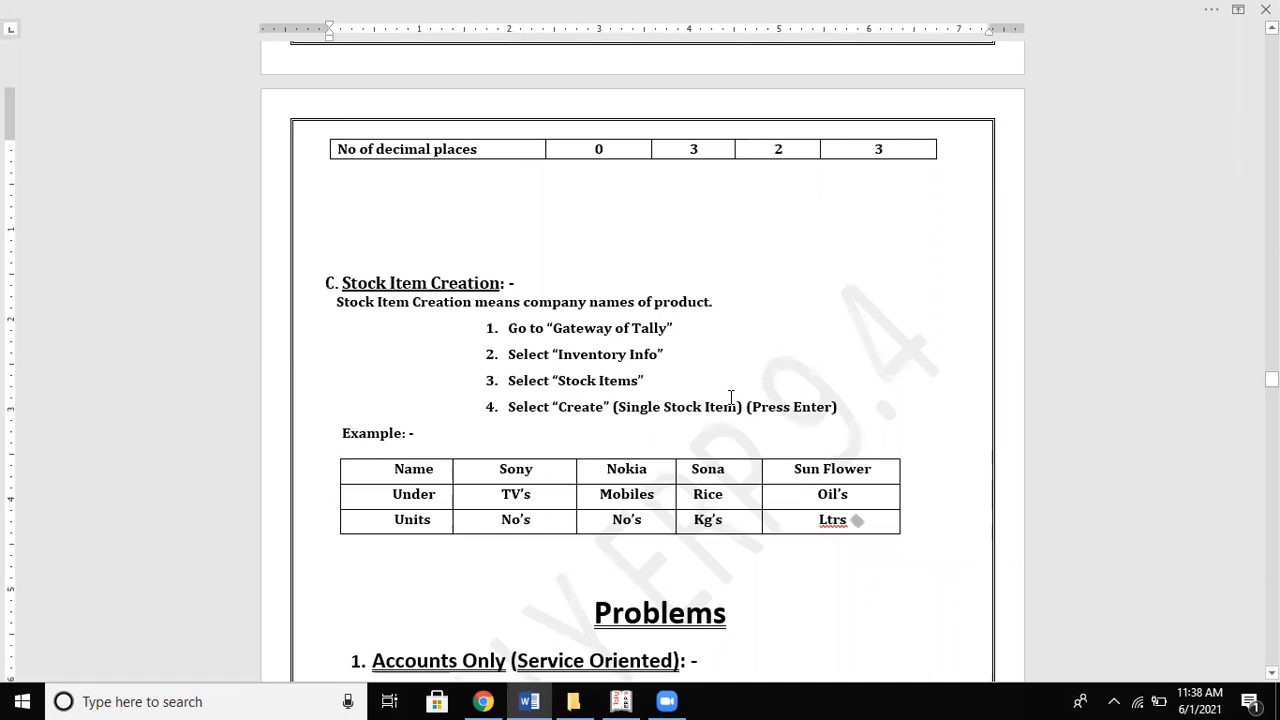
{"action": "key", "text": "Up"}
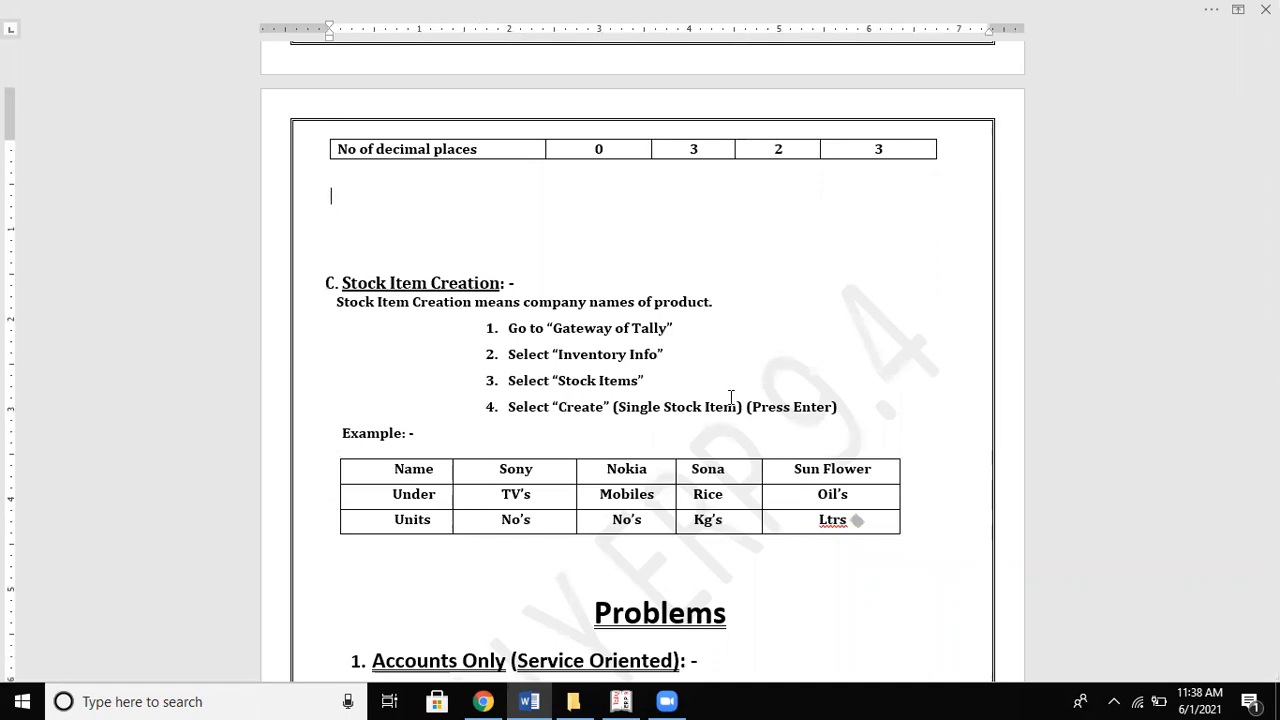
{"action": "key", "text": "Delete"}
{"action": "key", "text": "Delete"}
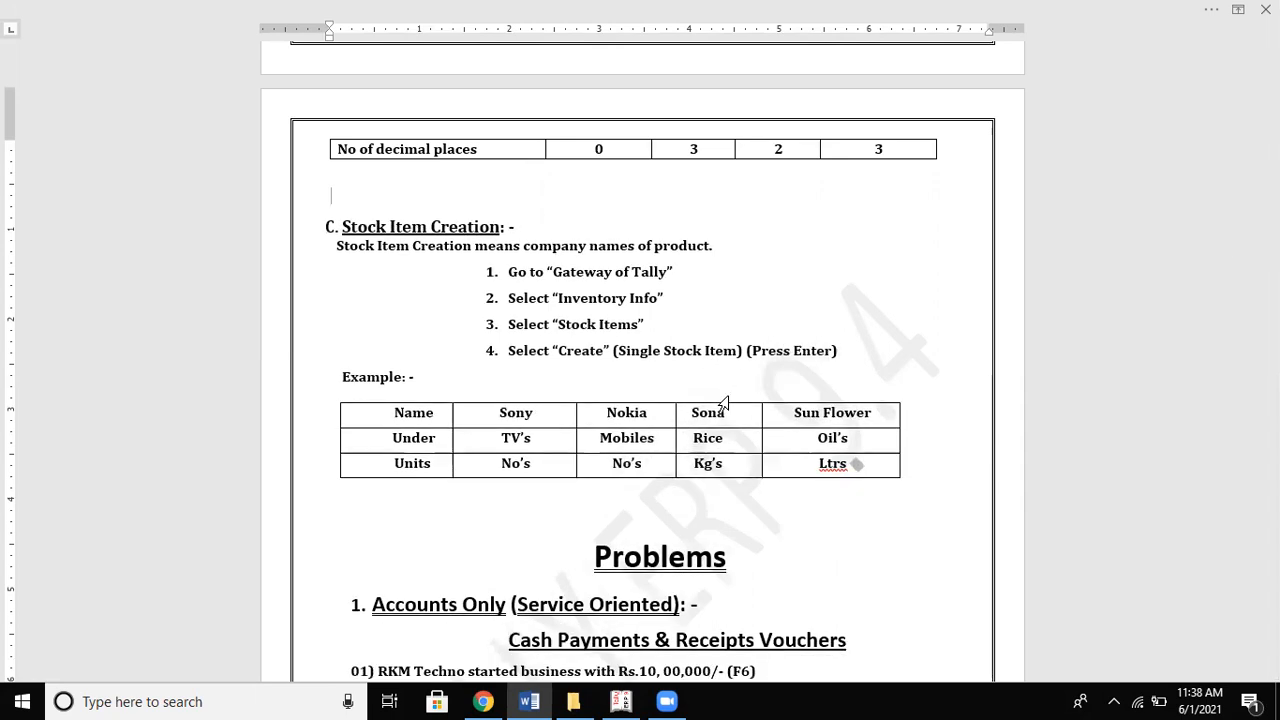
{"action": "key", "text": "Delete"}
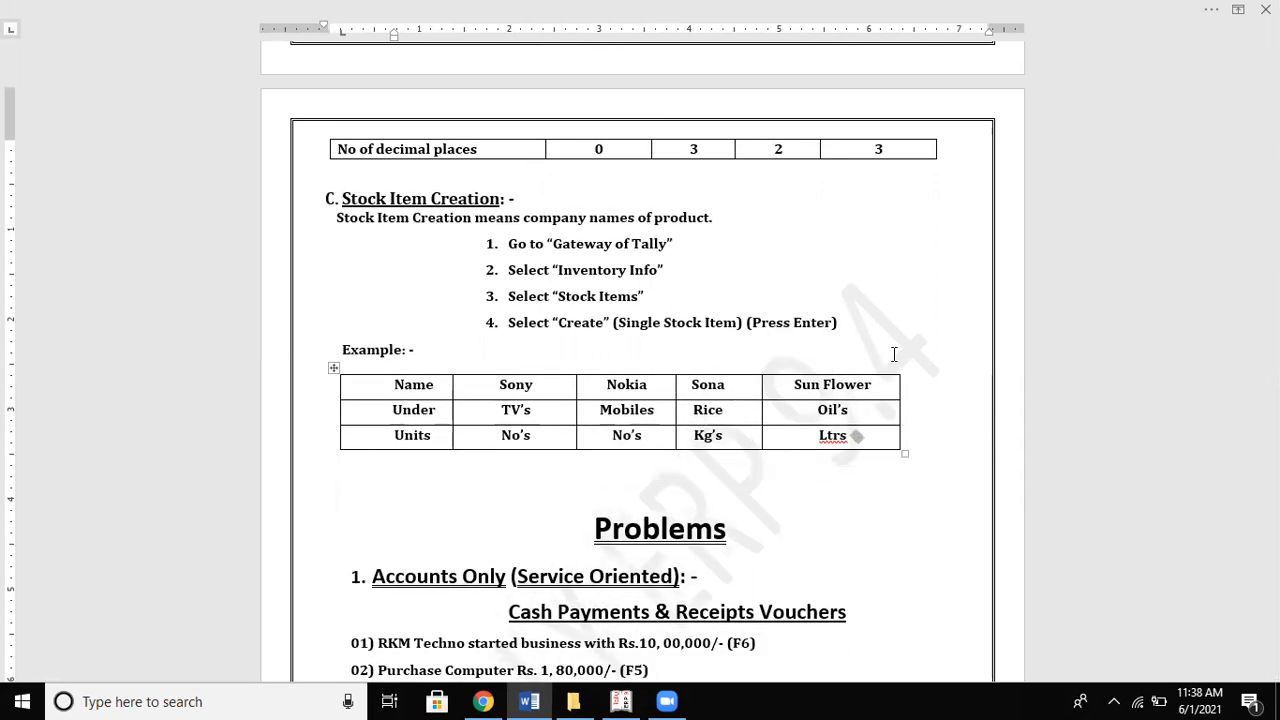
{"action": "key", "text": "Down"}
{"action": "key", "text": "Down"}
{"action": "key", "text": "Down"}
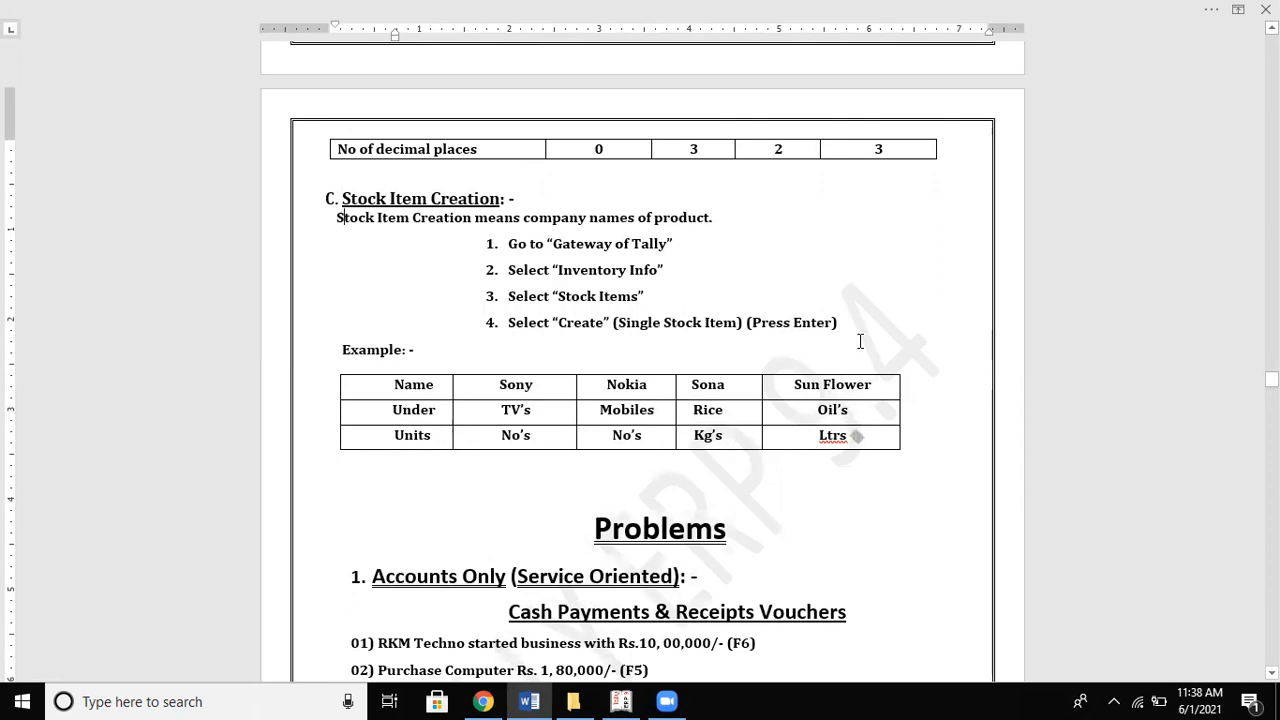
{"action": "key", "text": "Down"}
{"action": "key", "text": "Down"}
{"action": "key", "text": "Down"}
{"action": "key", "text": "Down"}
{"action": "key", "text": "Down"}
{"action": "key", "text": "Down"}
{"action": "key", "text": "Down"}
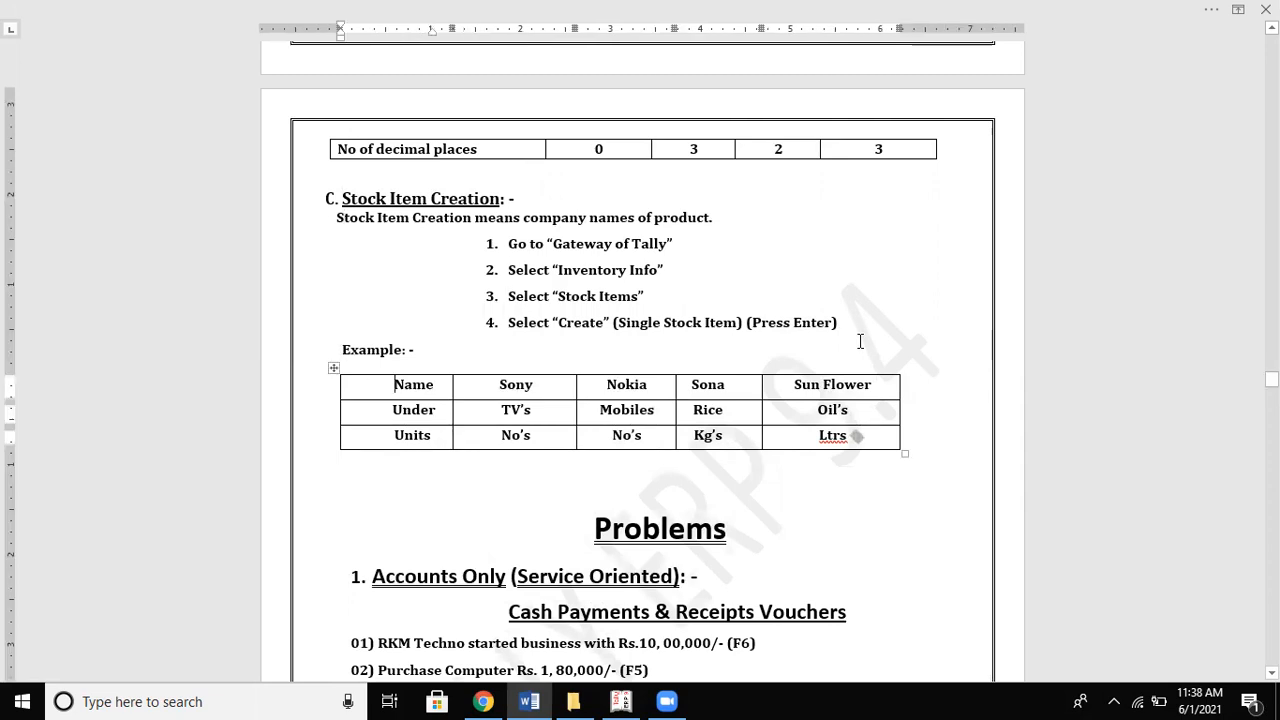
{"action": "key", "text": "Down"}
{"action": "key", "text": "Down"}
{"action": "key", "text": "Down"}
{"action": "key", "text": "Down"}
{"action": "key", "text": "Down"}
{"action": "key", "text": "Down"}
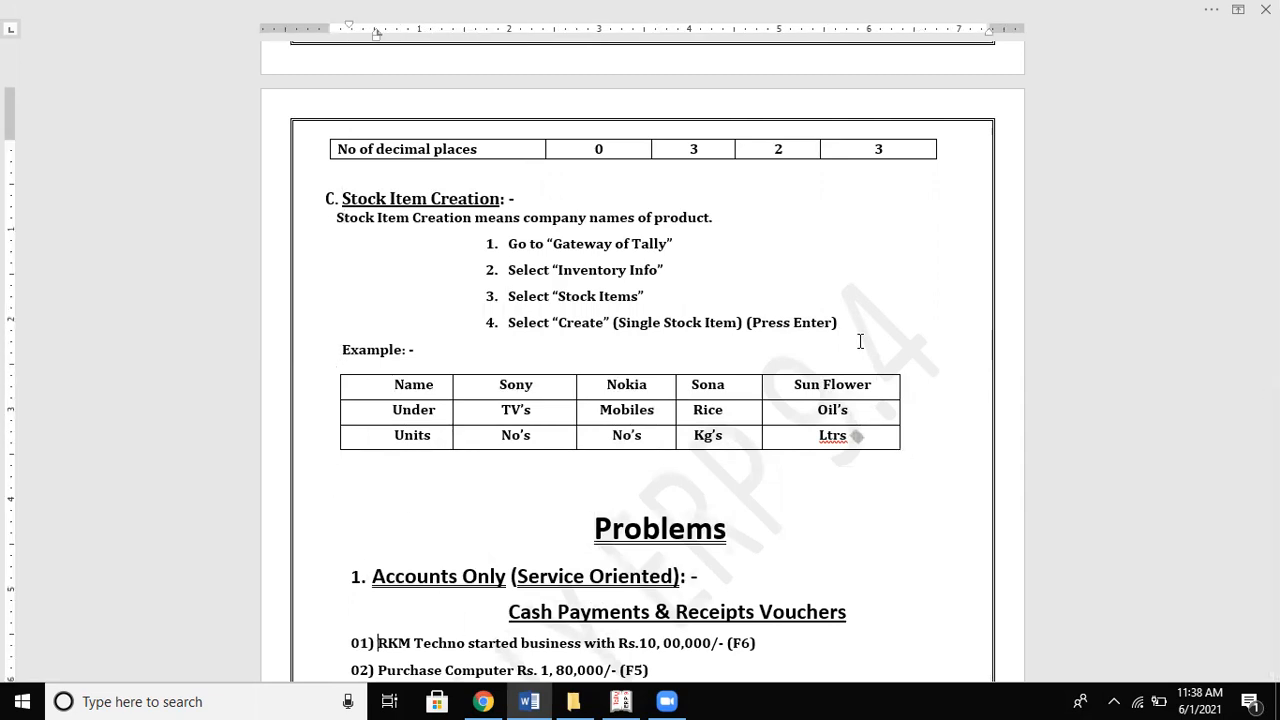
Step: Back in Tally, quit the blank Unit Creation form
{"action": "key", "text": "alt+Tab"}
{"action": "key", "text": "Escape"}
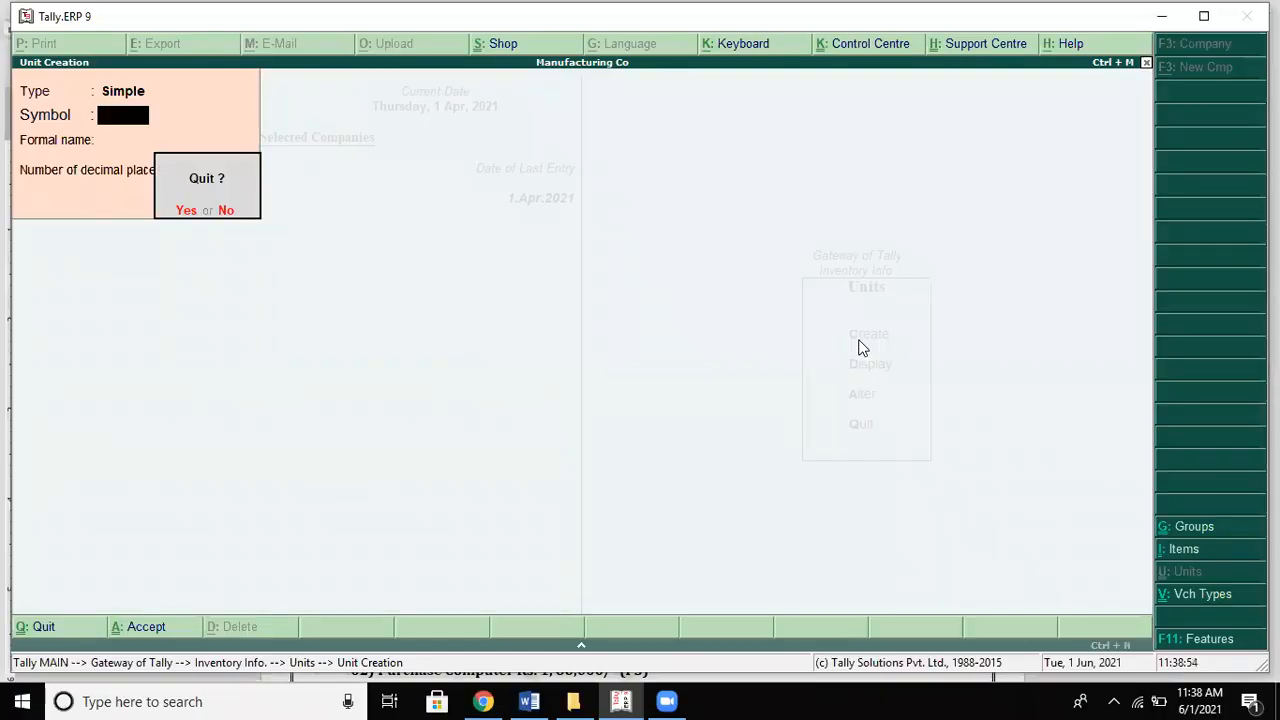
{"action": "key", "text": "Return"}
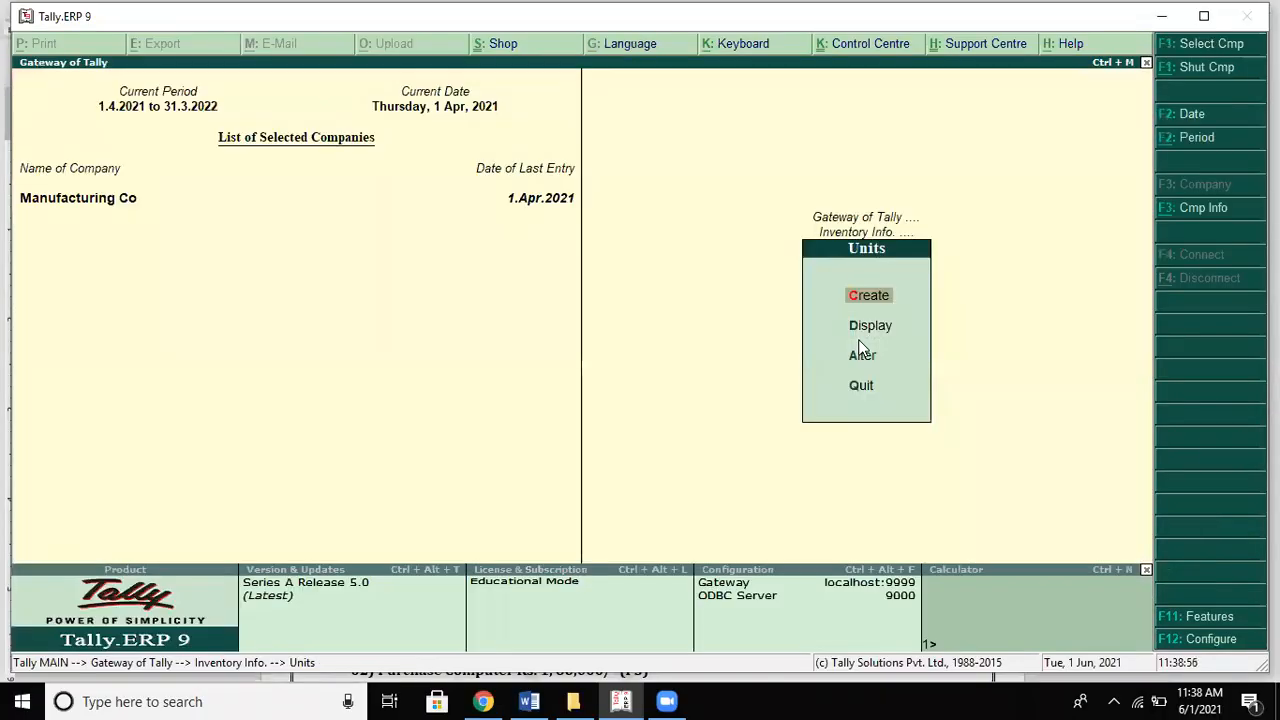
Step: Open single Stock Item Creation from the inventory Stock Items menu
{"action": "key", "text": "Escape"}
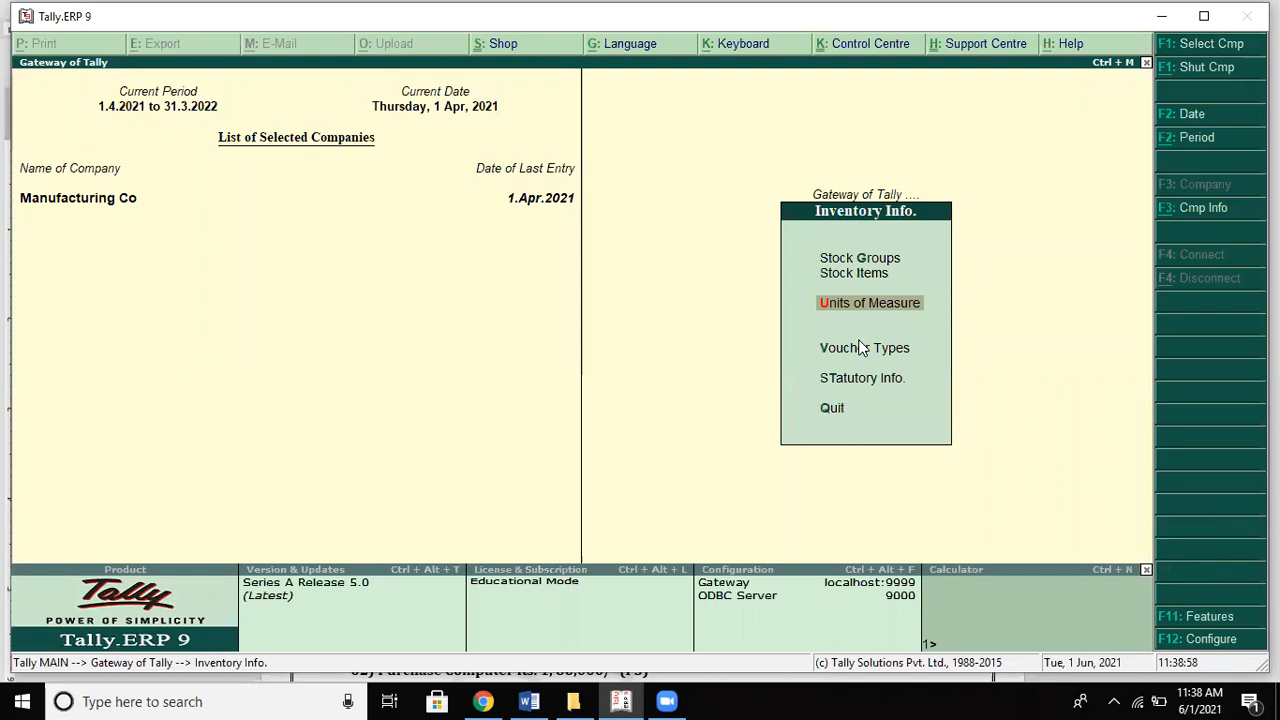
{"action": "key", "text": "Up"}
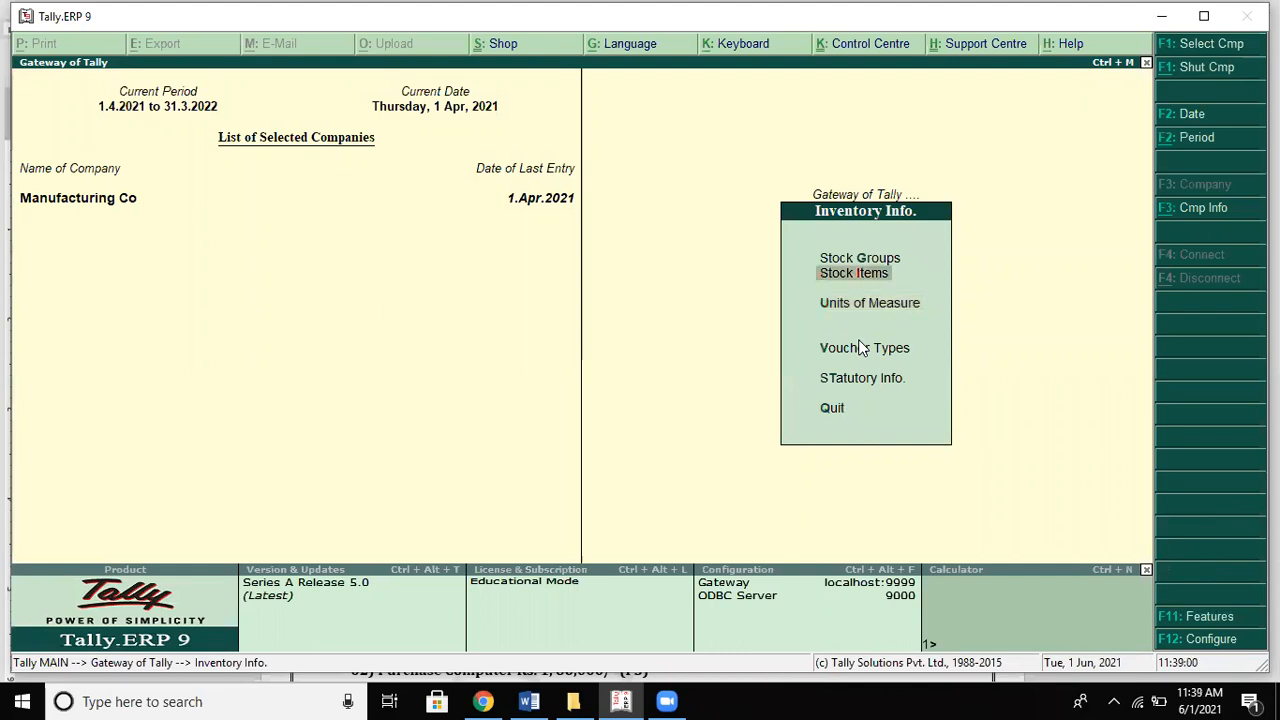
{"action": "key", "text": "Return"}
{"action": "left_click", "coordinate": [858, 341]}
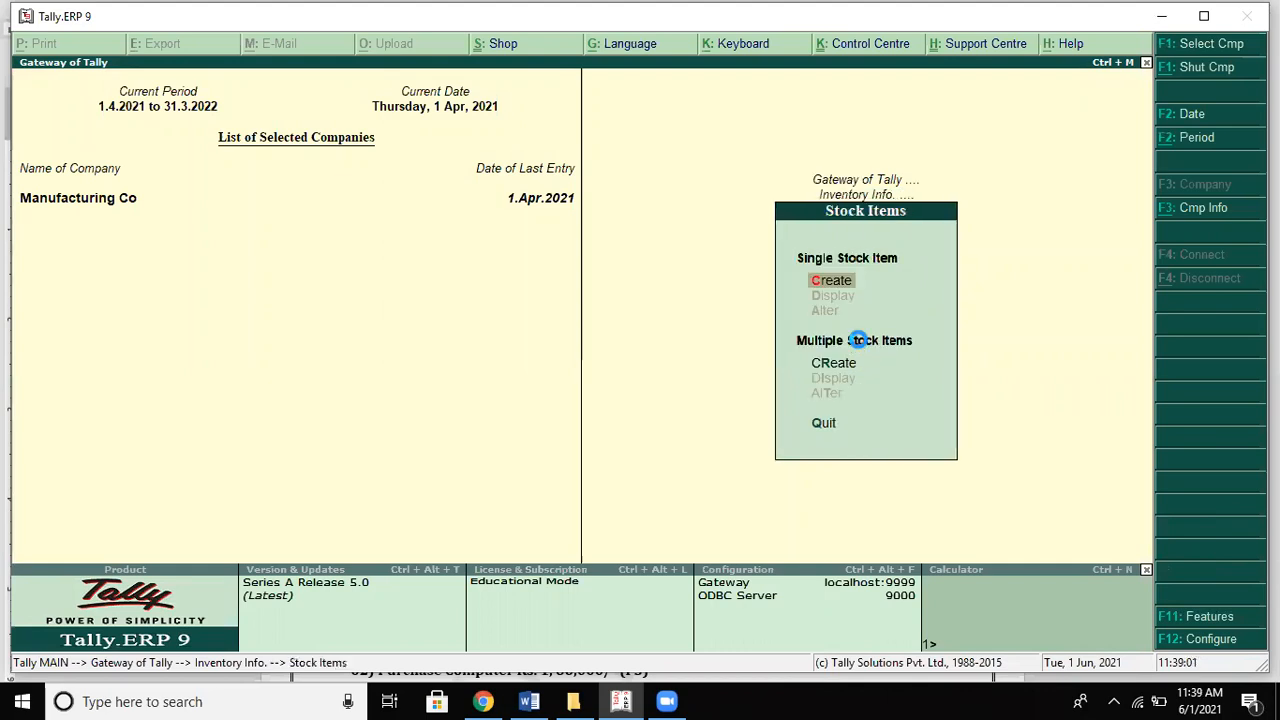
{"action": "key", "text": "Return"}
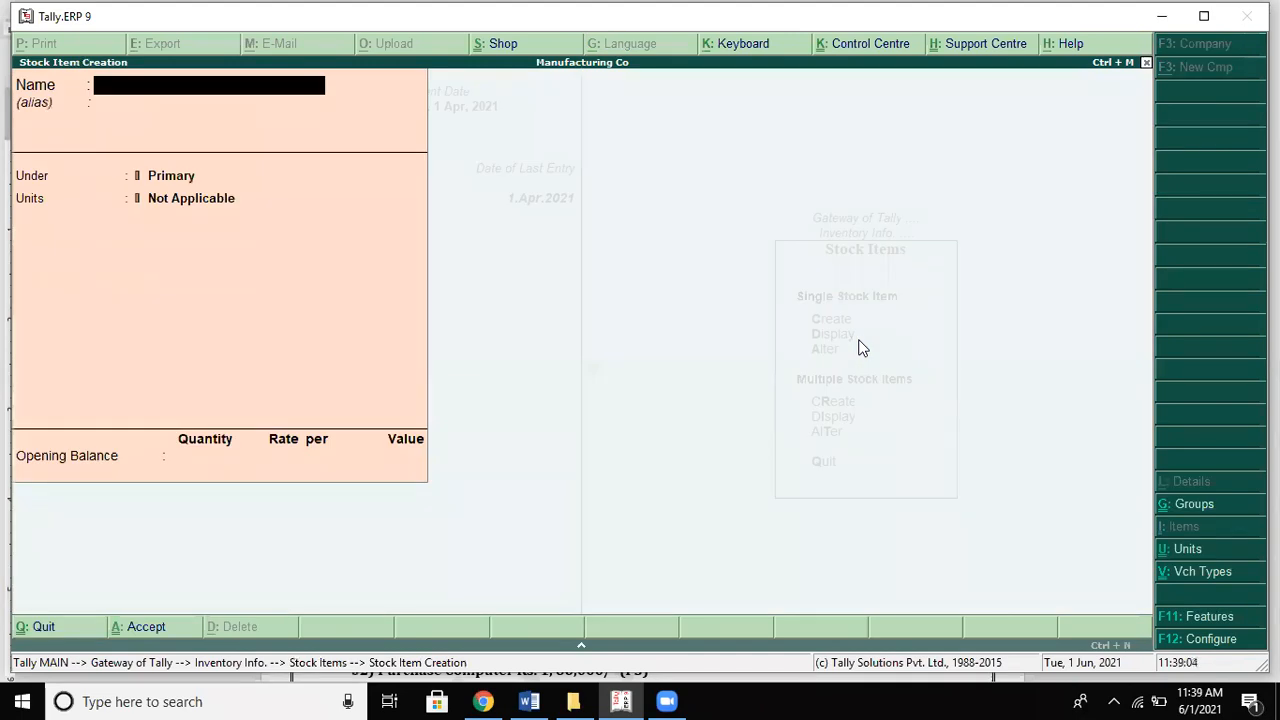
{"action": "key", "text": "alt+Tab"}
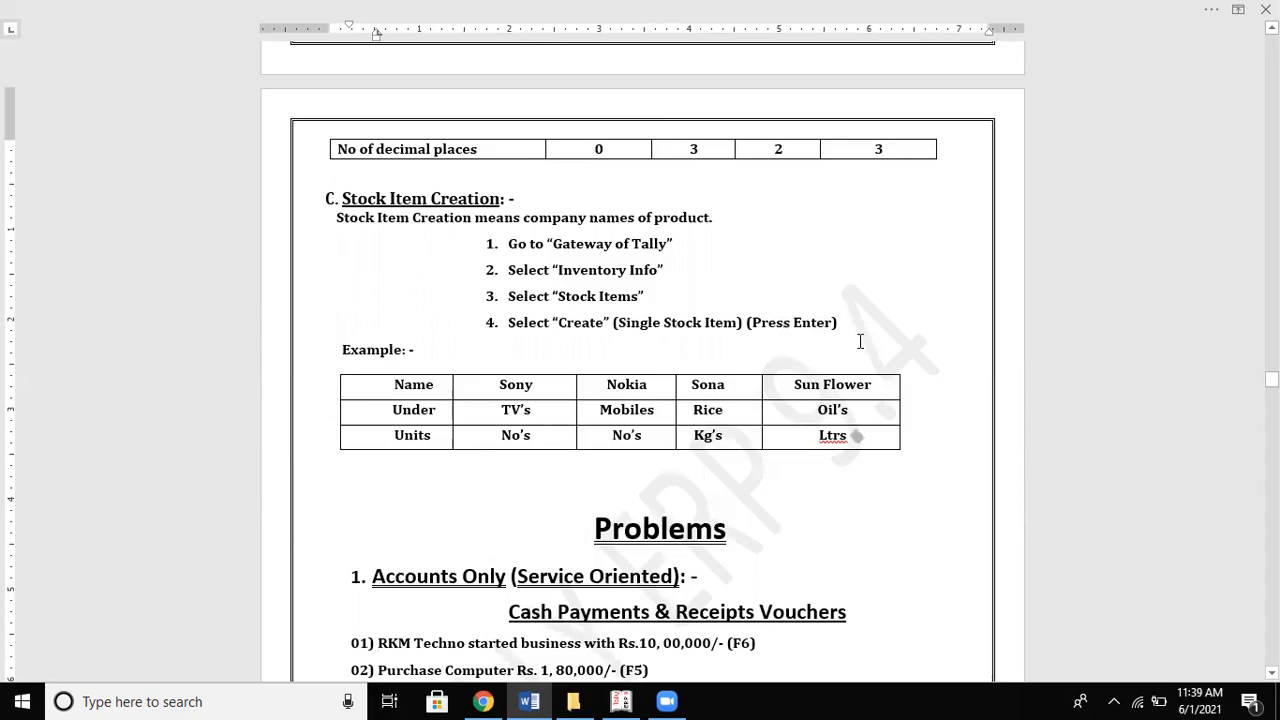
{"action": "key", "text": "alt+Tab"}
Step: Name the new stock item Sony and place it under Primary
{"action": "type", "text": "Sony"}
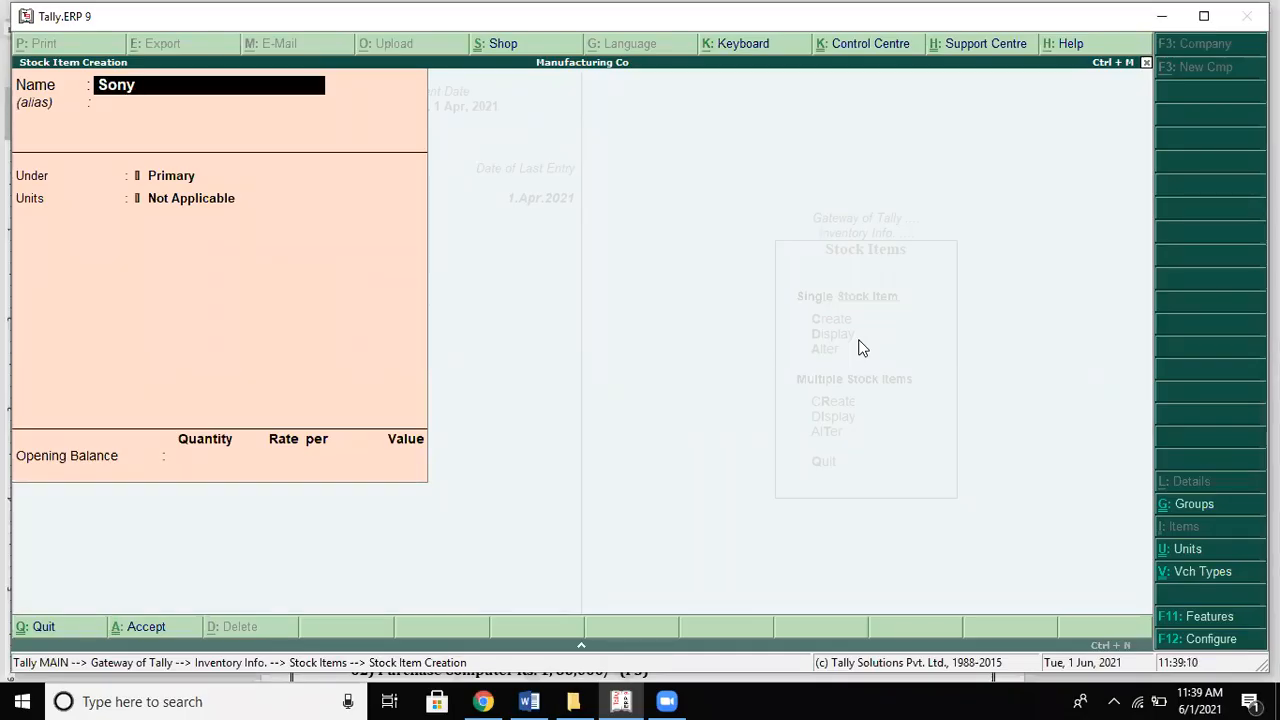
{"action": "key", "text": "Return"}
{"action": "key", "text": "Return"}
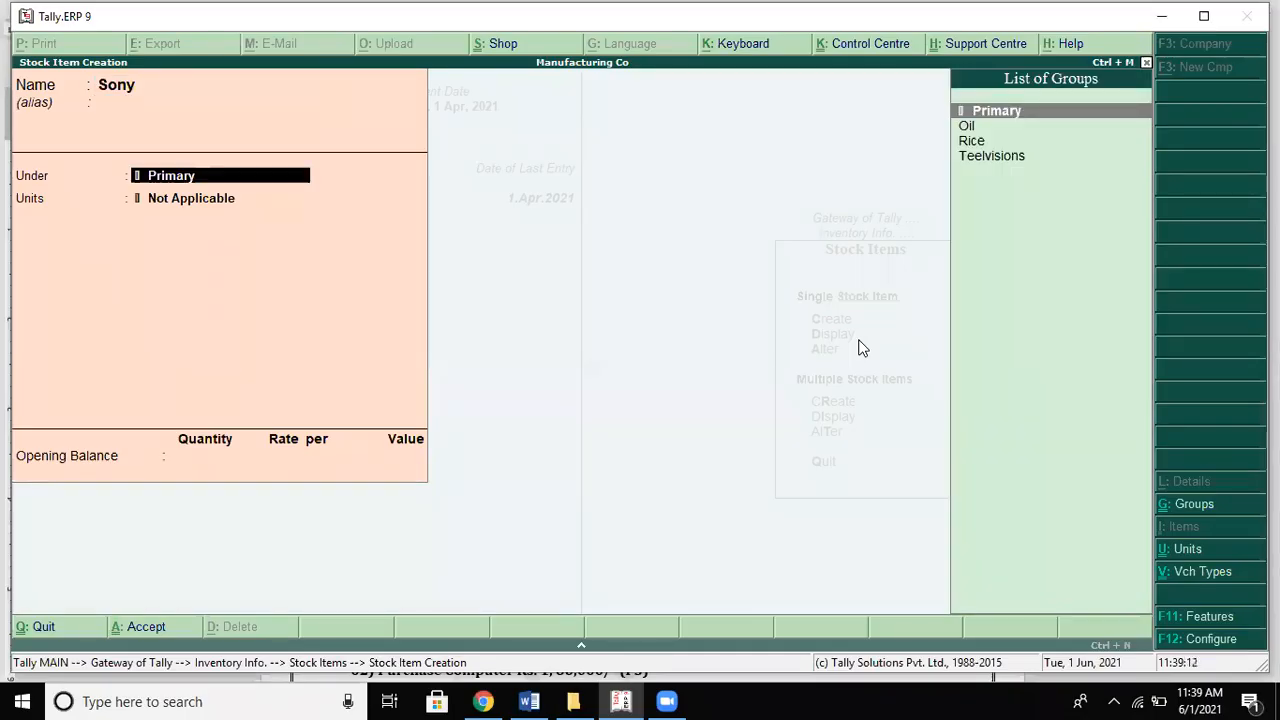
{"action": "key", "text": "alt+Tab"}
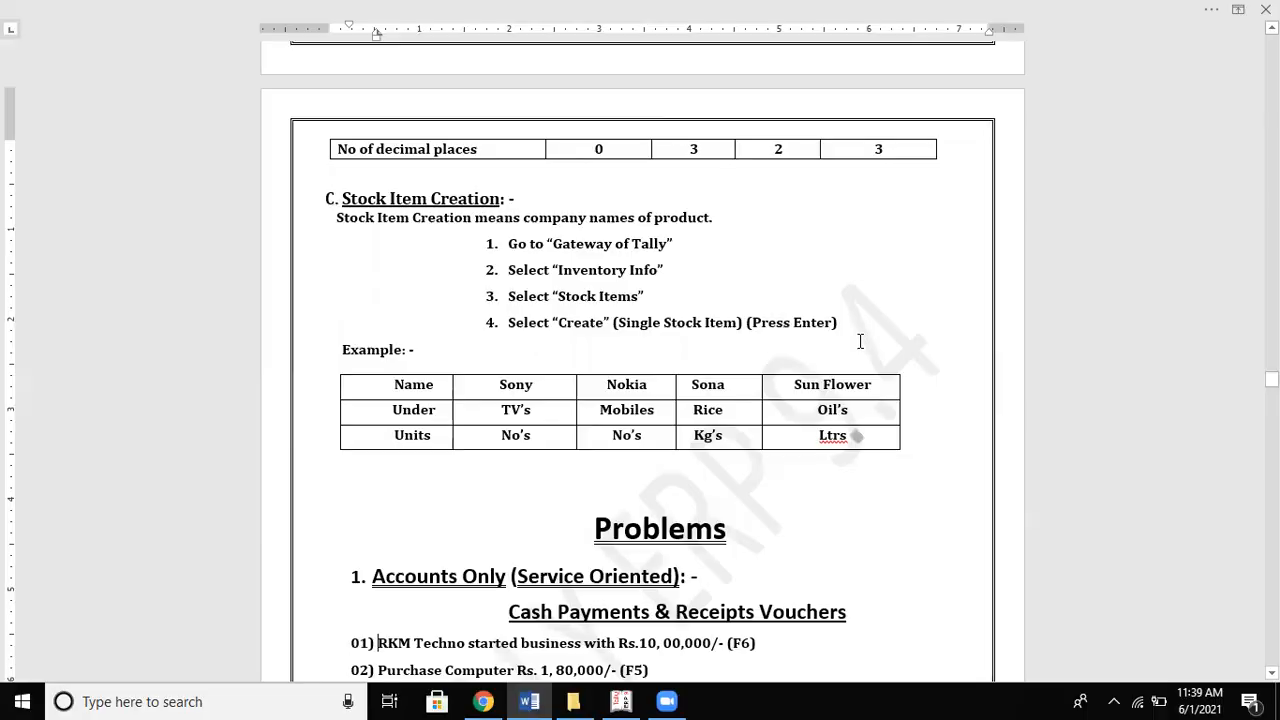
{"action": "key", "text": "alt+Tab"}
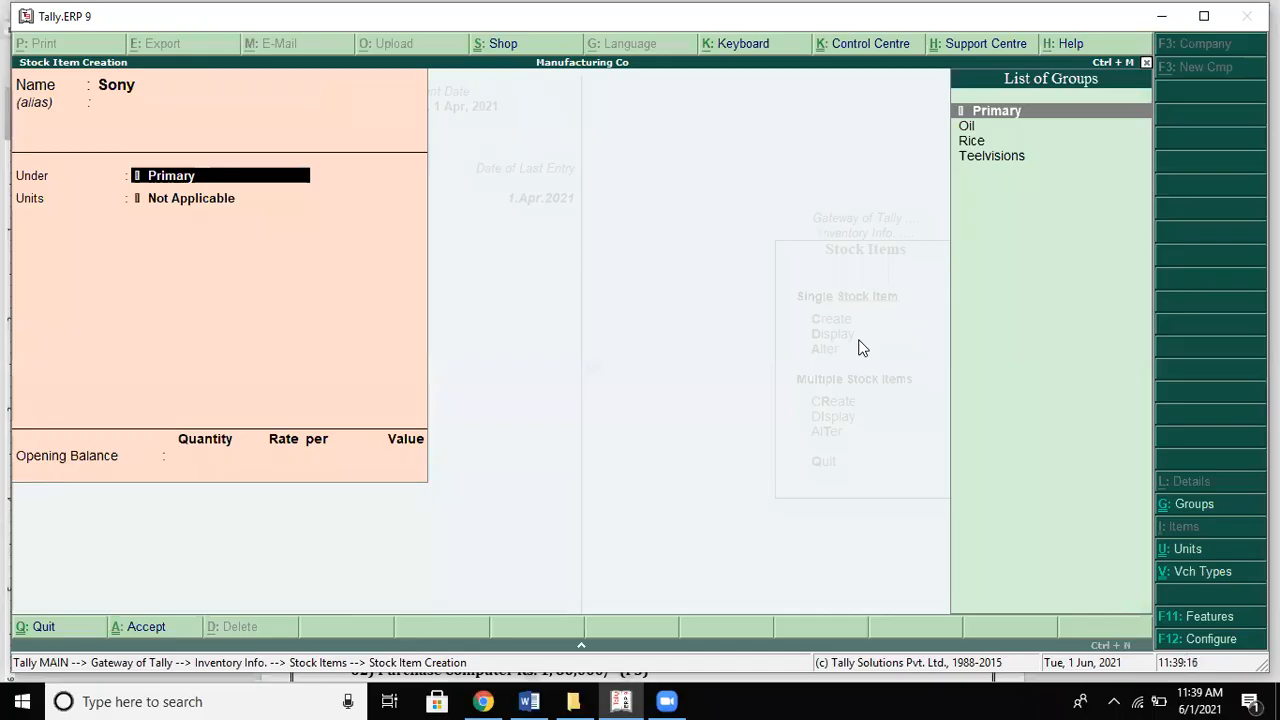
{"action": "key", "text": "Down"}
{"action": "key", "text": "Down"}
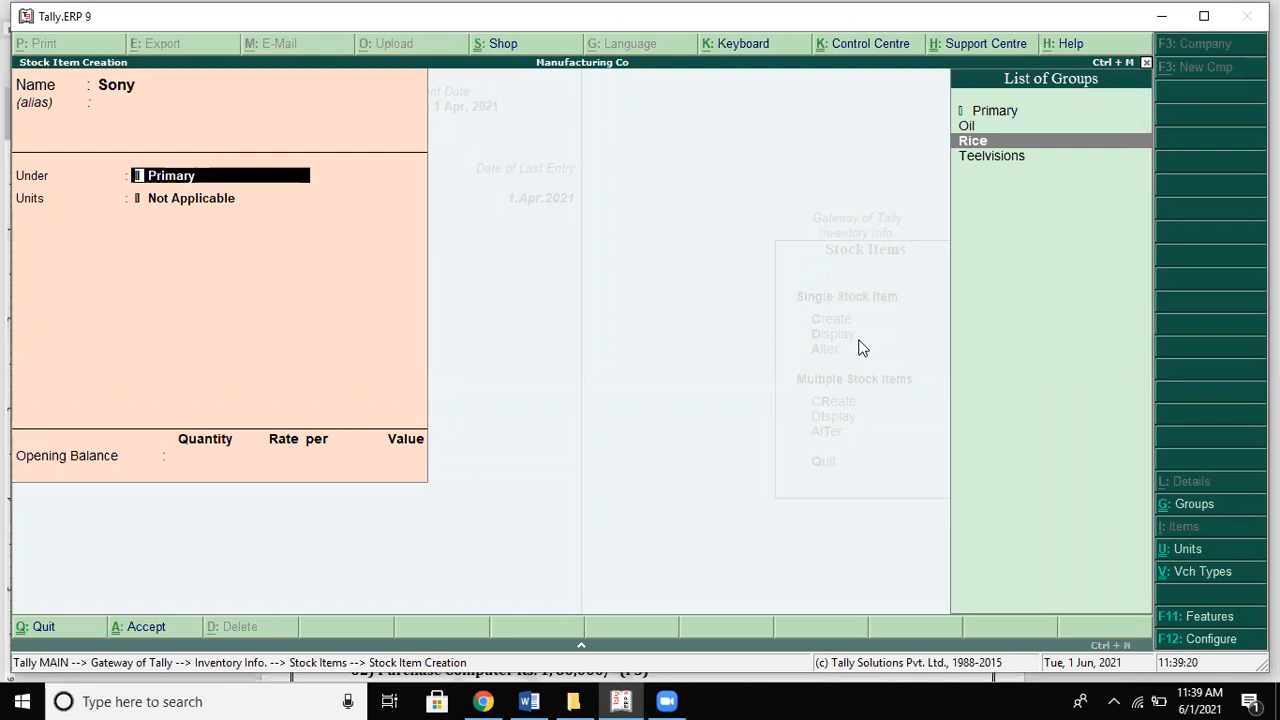
{"action": "key", "text": "Up"}
{"action": "key", "text": "Up"}
{"action": "key", "text": "Return"}
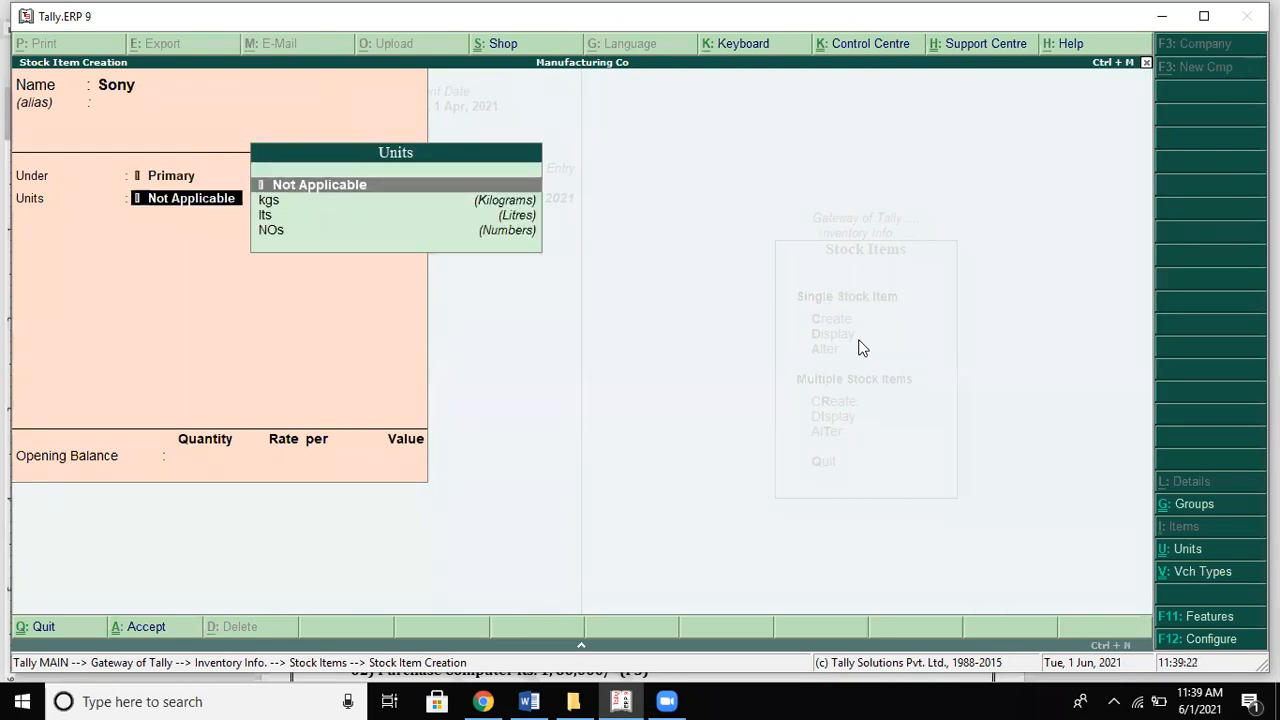
Step: Set Sony's unit to NOs and accept the item
{"action": "key", "text": "Down"}
{"action": "key", "text": "Down"}
{"action": "key", "text": "Down"}
{"action": "key", "text": "Return"}
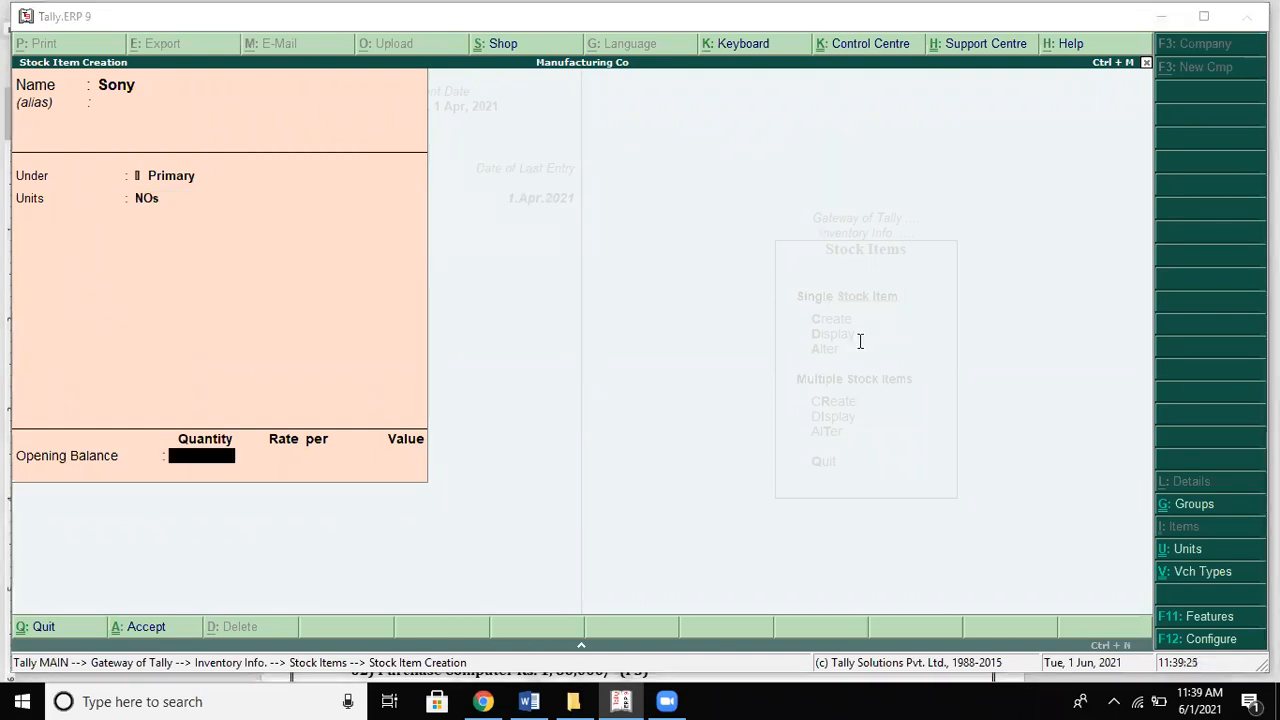
{"action": "key", "text": "alt+Tab"}
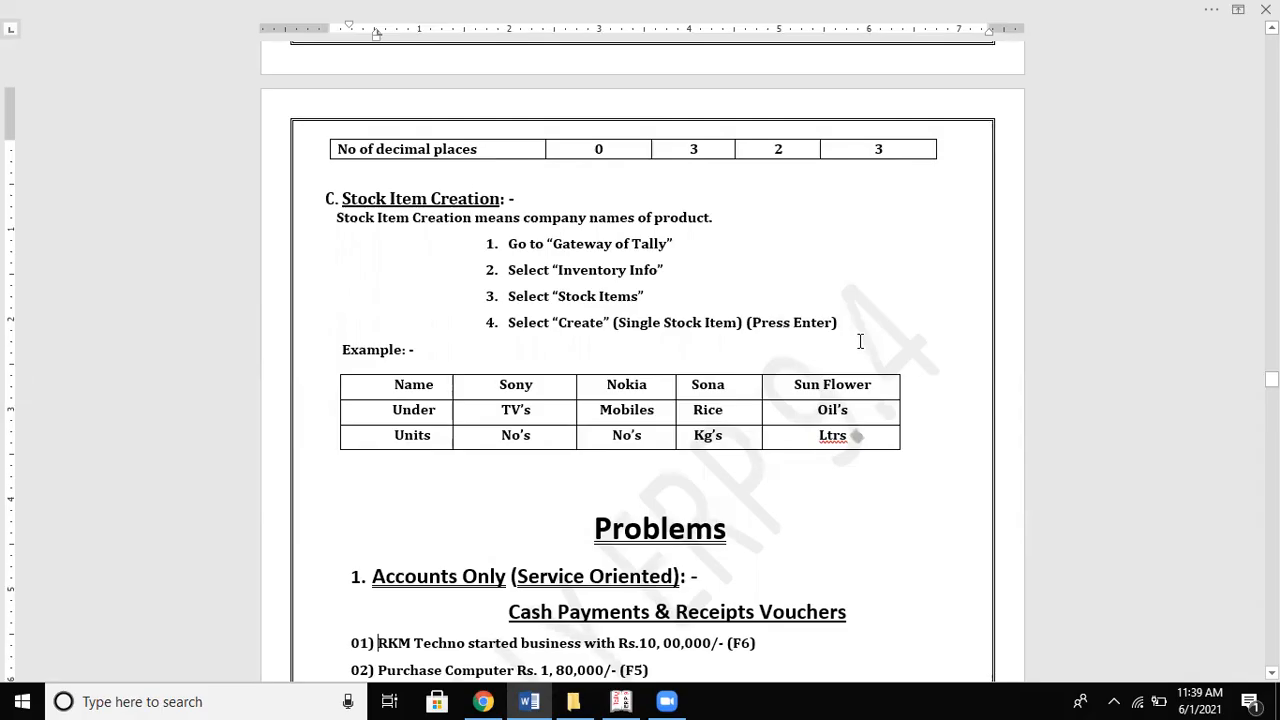
{"action": "key", "text": "alt+Tab"}
{"action": "key", "text": "Return"}
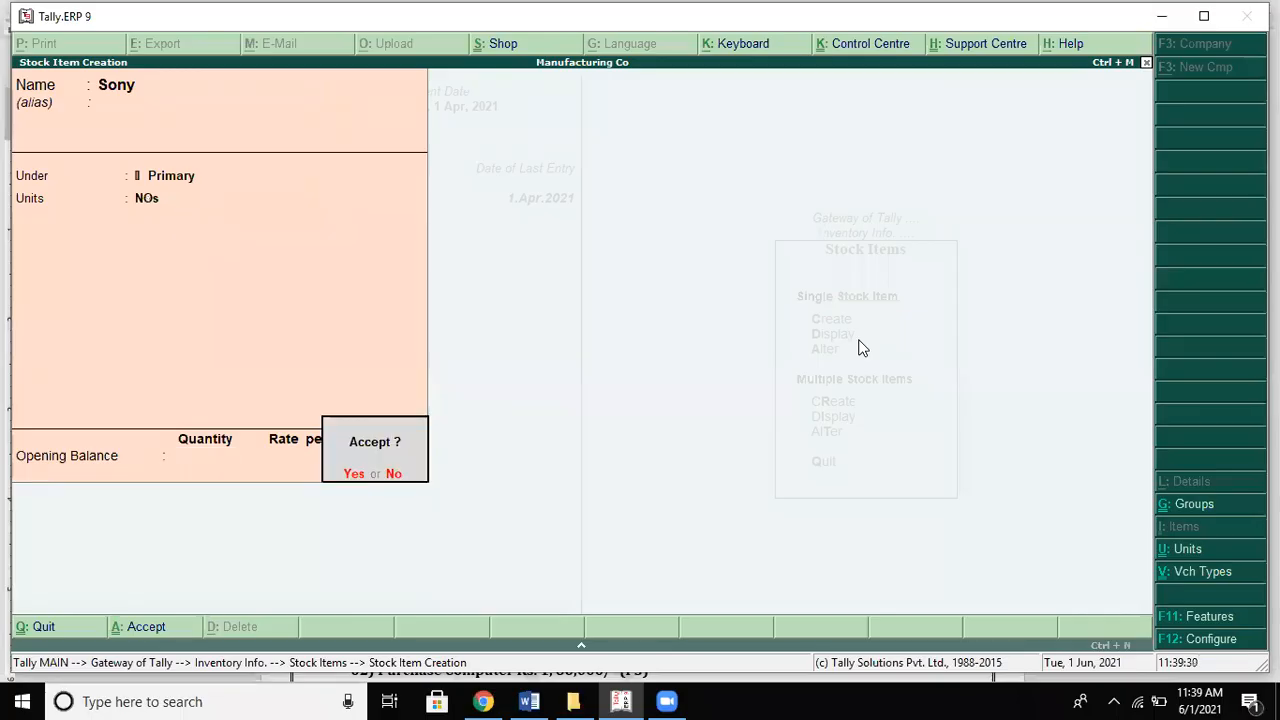
{"action": "key", "text": "Return"}
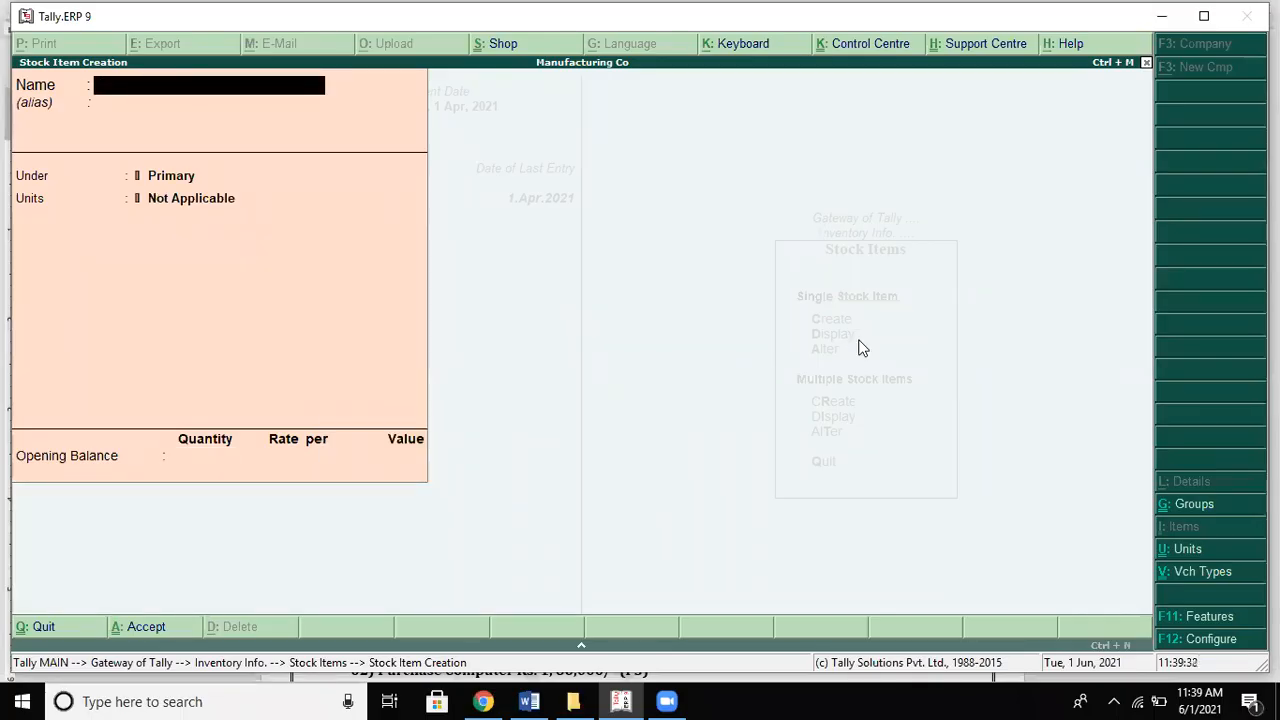
{"action": "key", "text": "alt+Tab"}
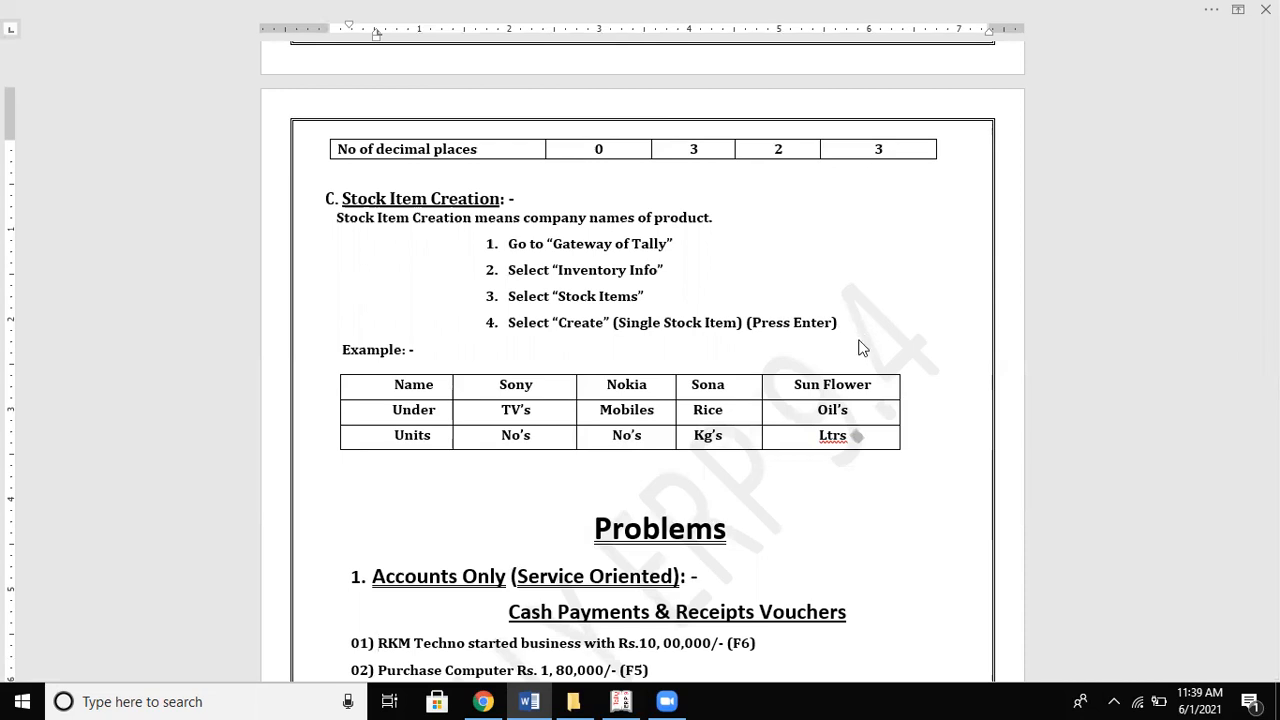
Step: Create stock item Raw Rice under Primary with kgs as its unit
{"action": "key", "text": "alt+Tab"}
{"action": "type", "text": "Son"}
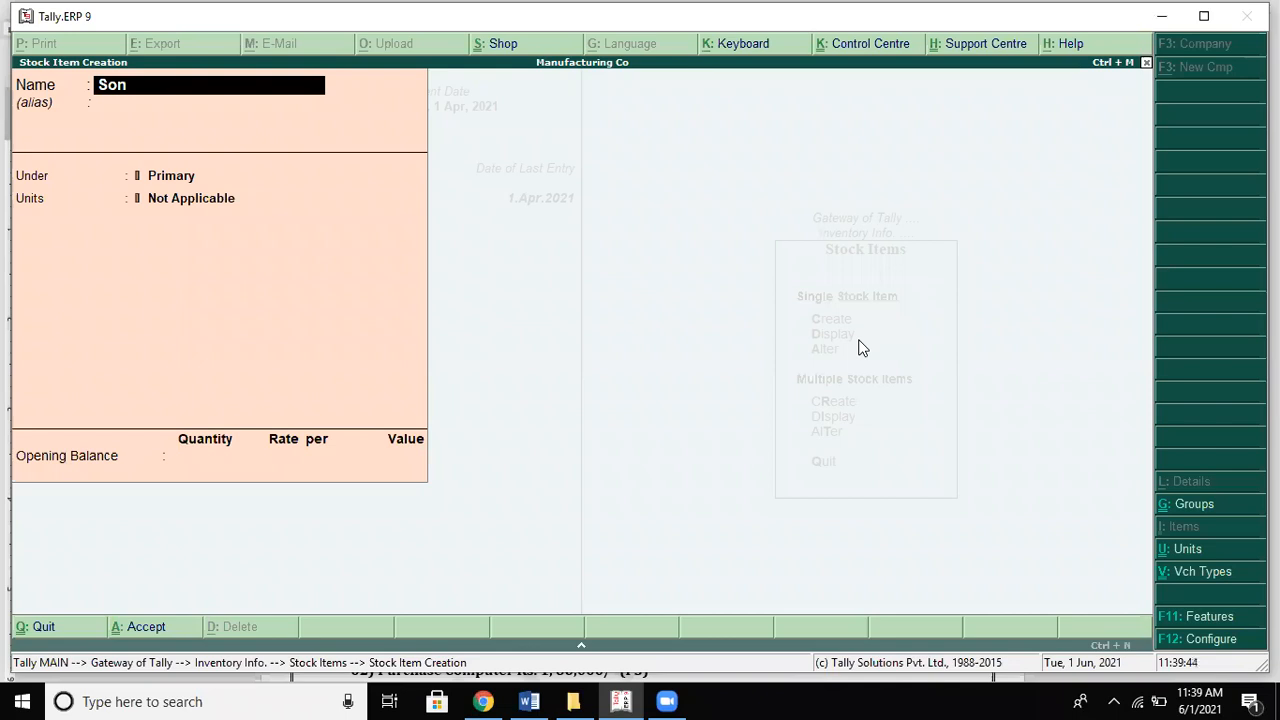
{"action": "type", "text": "amasuri"}
{"action": "key", "text": "BackSpace"}
{"action": "key", "text": "BackSpace"}
{"action": "key", "text": "BackSpace"}
{"action": "key", "text": "BackSpace"}
{"action": "key", "text": "BackSpace"}
{"action": "key", "text": "BackSpace"}
{"action": "key", "text": "BackSpace"}
{"action": "key", "text": "BackSpace"}
{"action": "key", "text": "BackSpace"}
{"action": "key", "text": "BackSpace"}
{"action": "type", "text": "Raw Rice"}
{"action": "key", "text": "Return"}
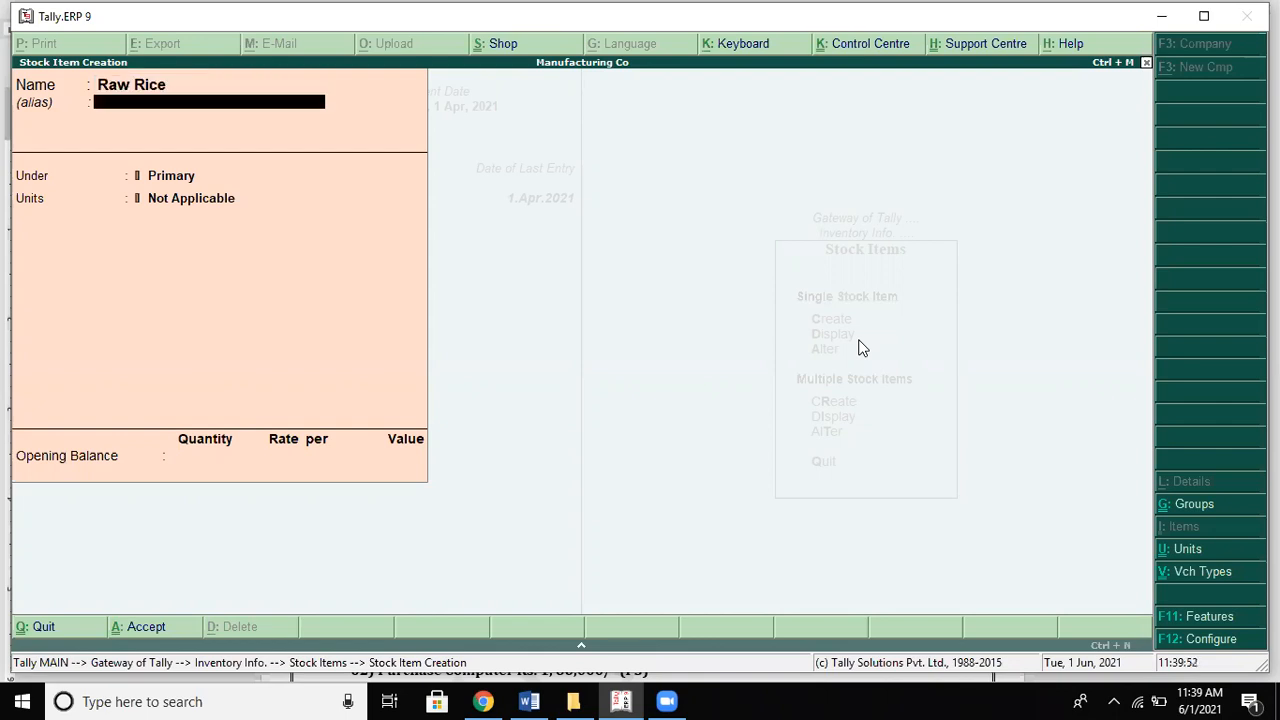
{"action": "key", "text": "Return"}
{"action": "key", "text": "Return"}
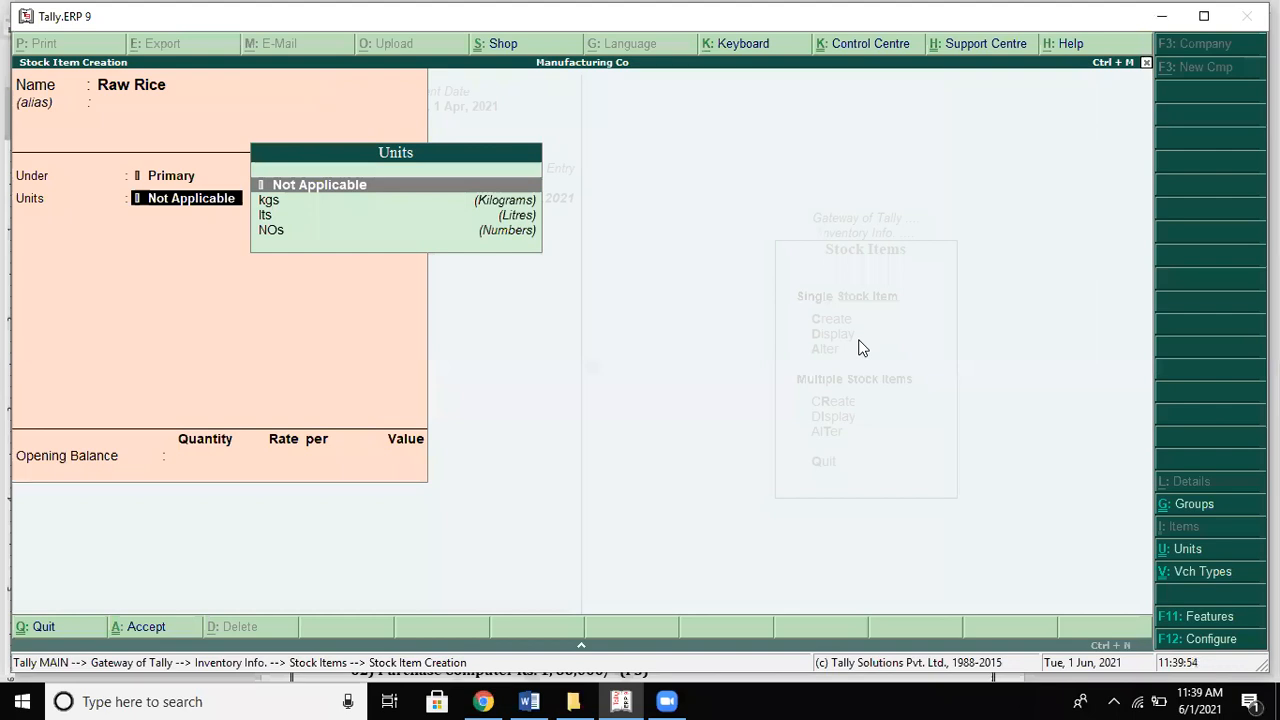
{"action": "key", "text": "Down"}
{"action": "key", "text": "Return"}
{"action": "key", "text": "Return"}
{"action": "key", "text": "Return"}
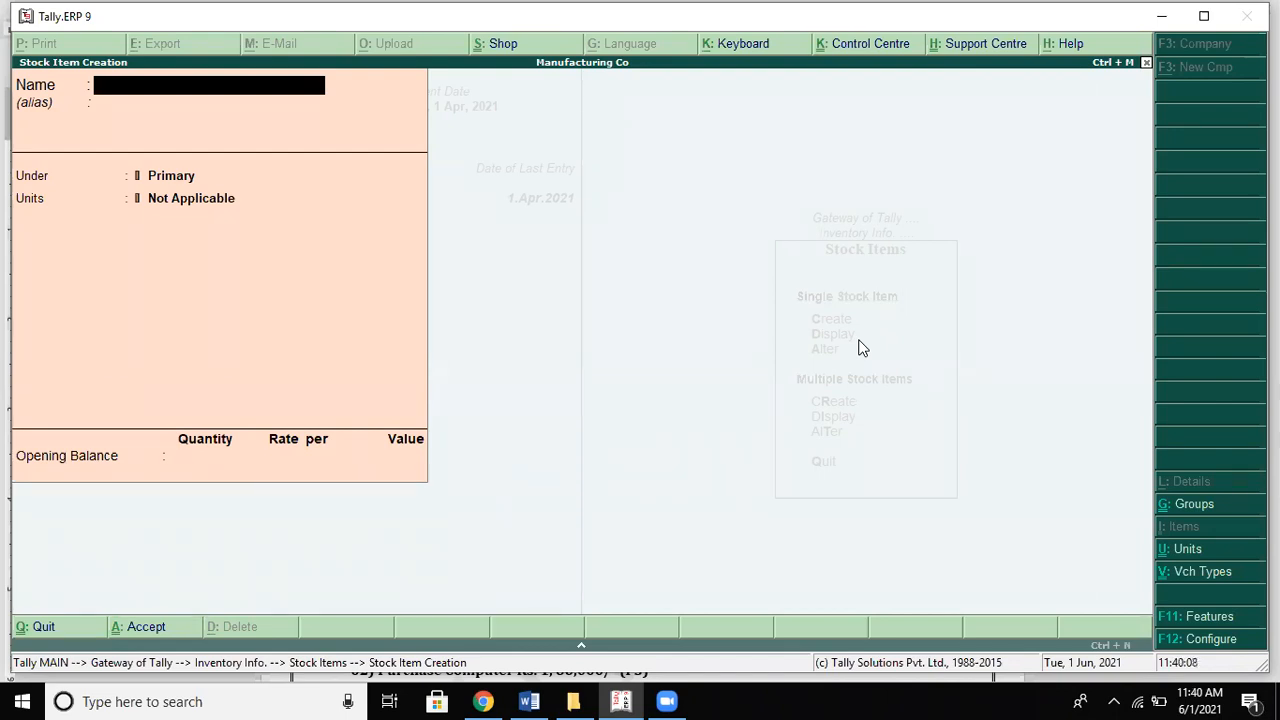
Step: Create stock item Refined Oil under Primary with lts as its unit
{"action": "key", "text": "alt+Tab"}
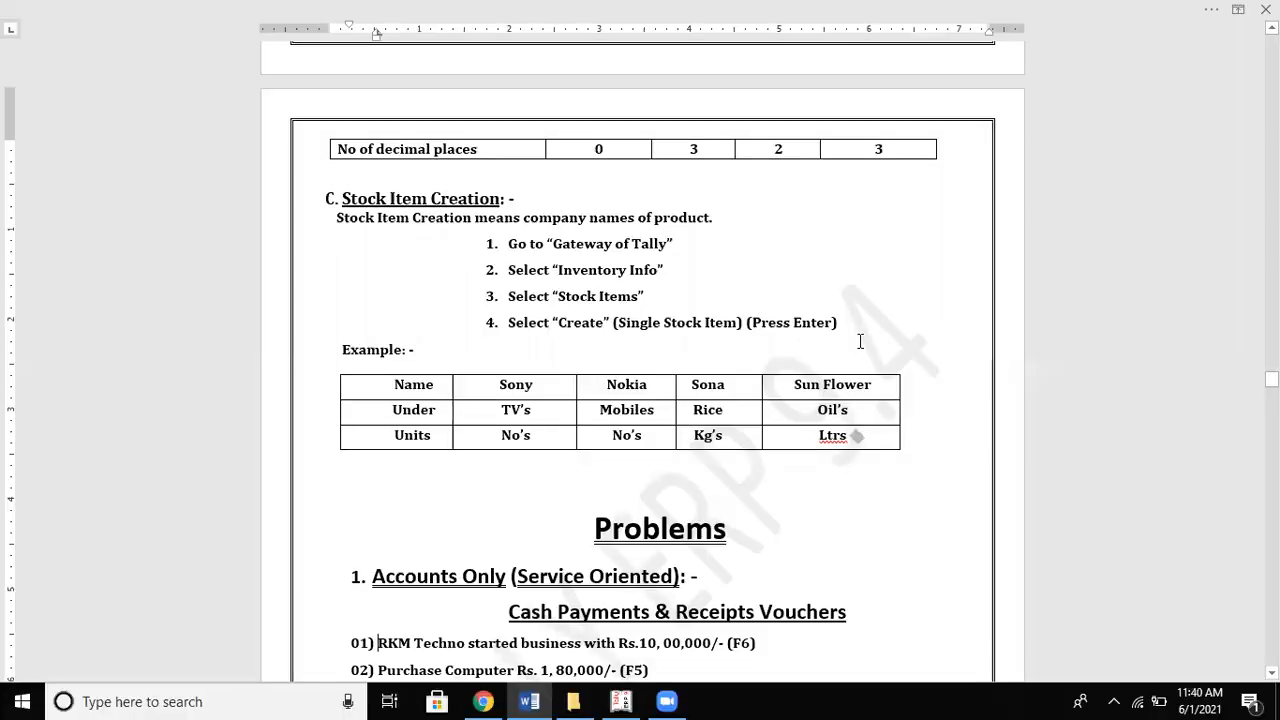
{"action": "key", "text": "alt+Tab"}
{"action": "type", "text": "Refine"}
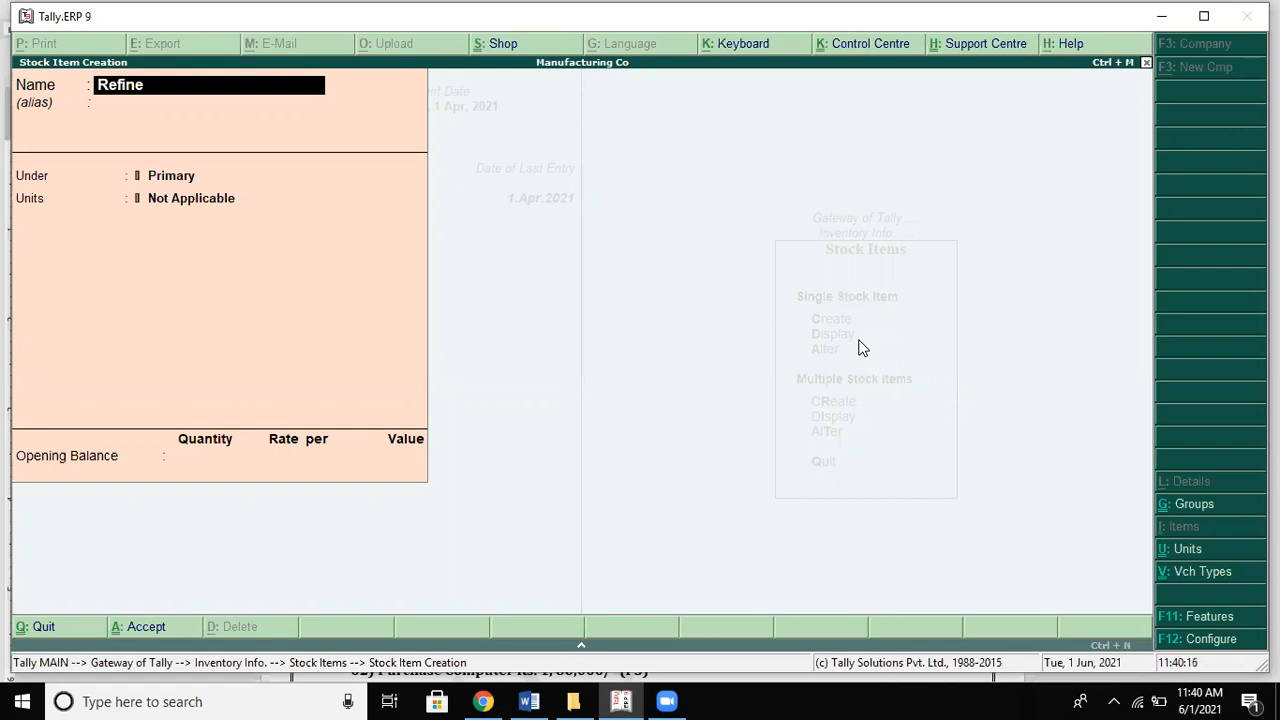
{"action": "type", "text": "d oil"}
{"action": "key", "text": "Return"}
{"action": "key", "text": "Return"}
{"action": "key", "text": "Return"}
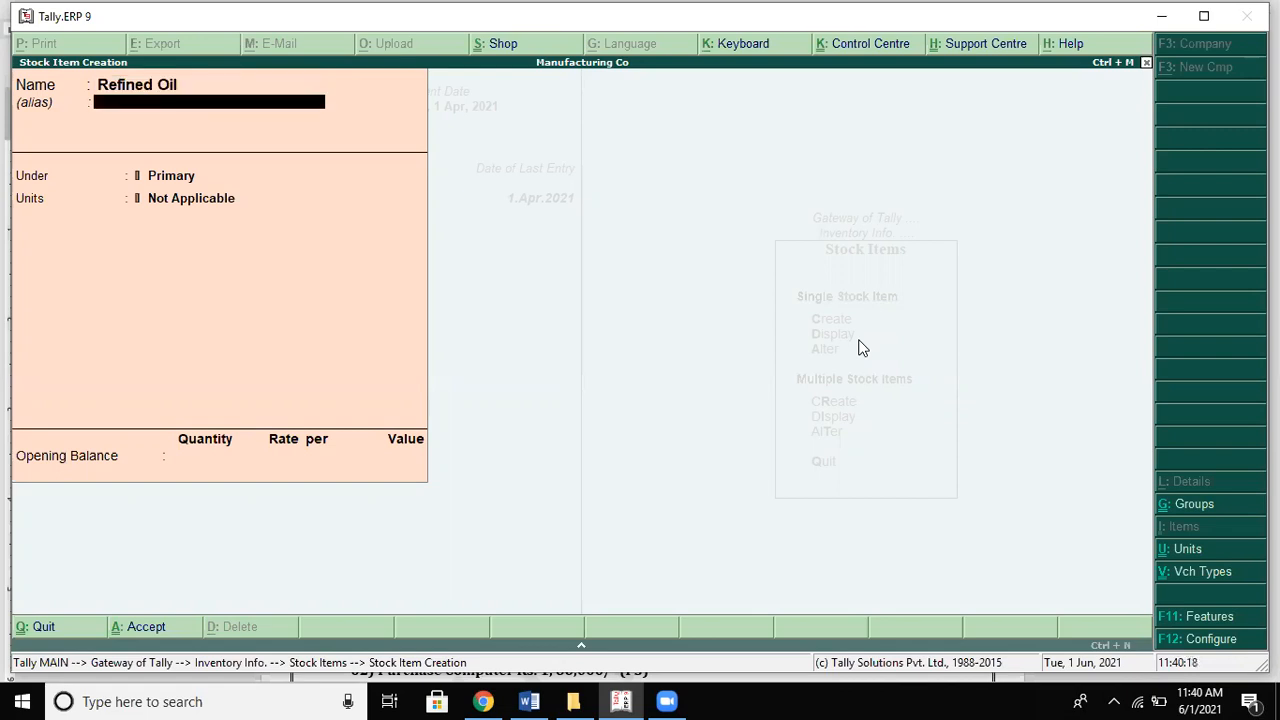
{"action": "key", "text": "Down"}
{"action": "key", "text": "Down"}
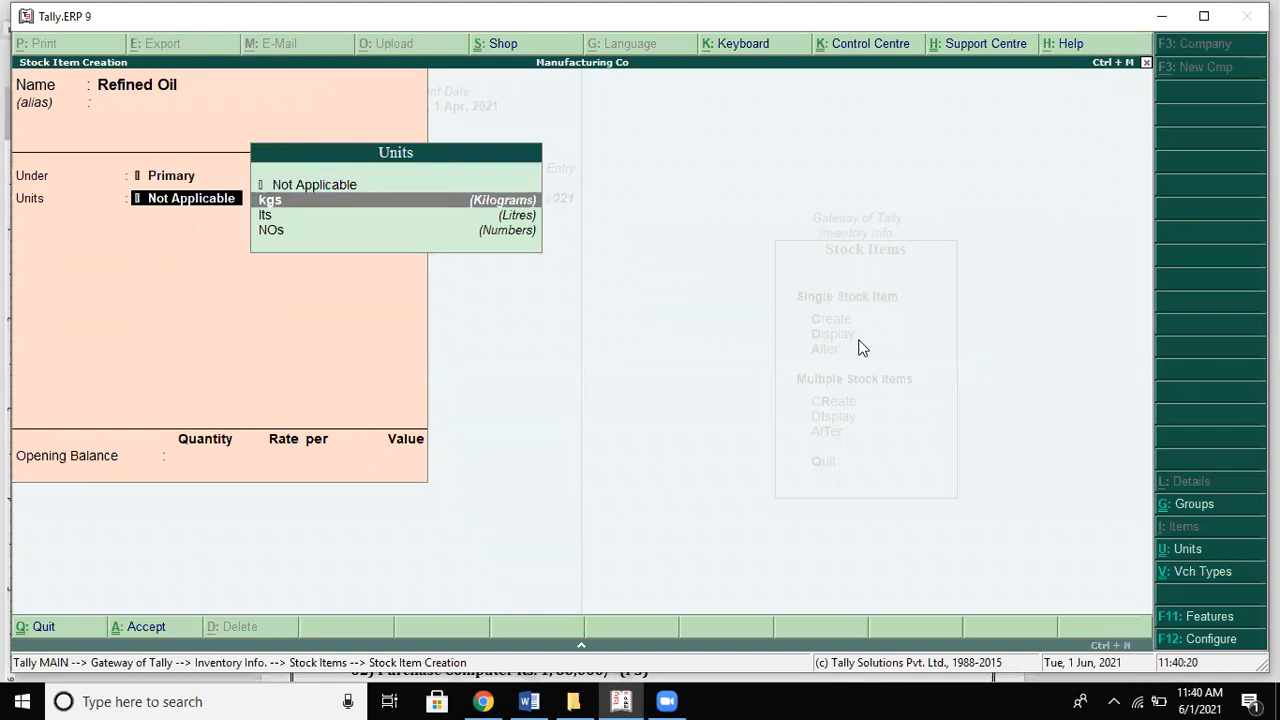
{"action": "key", "text": "Return"}
{"action": "key", "text": "Return"}
{"action": "key", "text": "Return"}
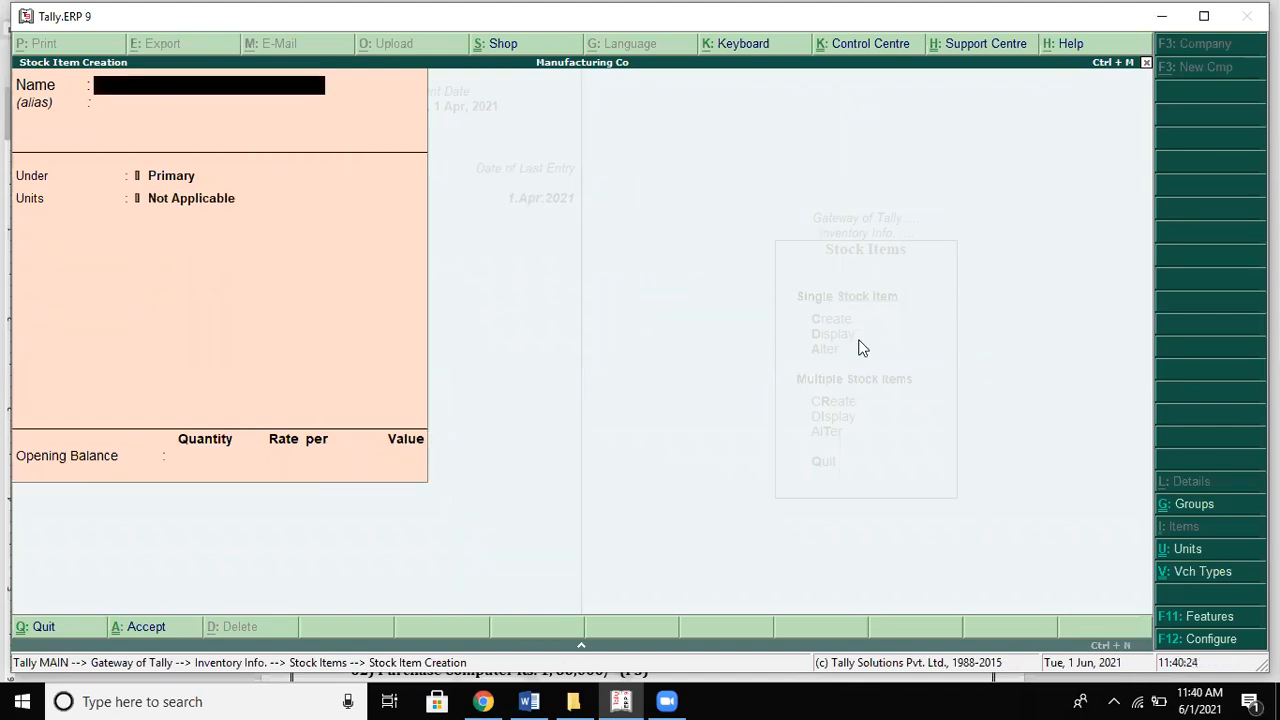
{"action": "key", "text": "alt+Tab"}
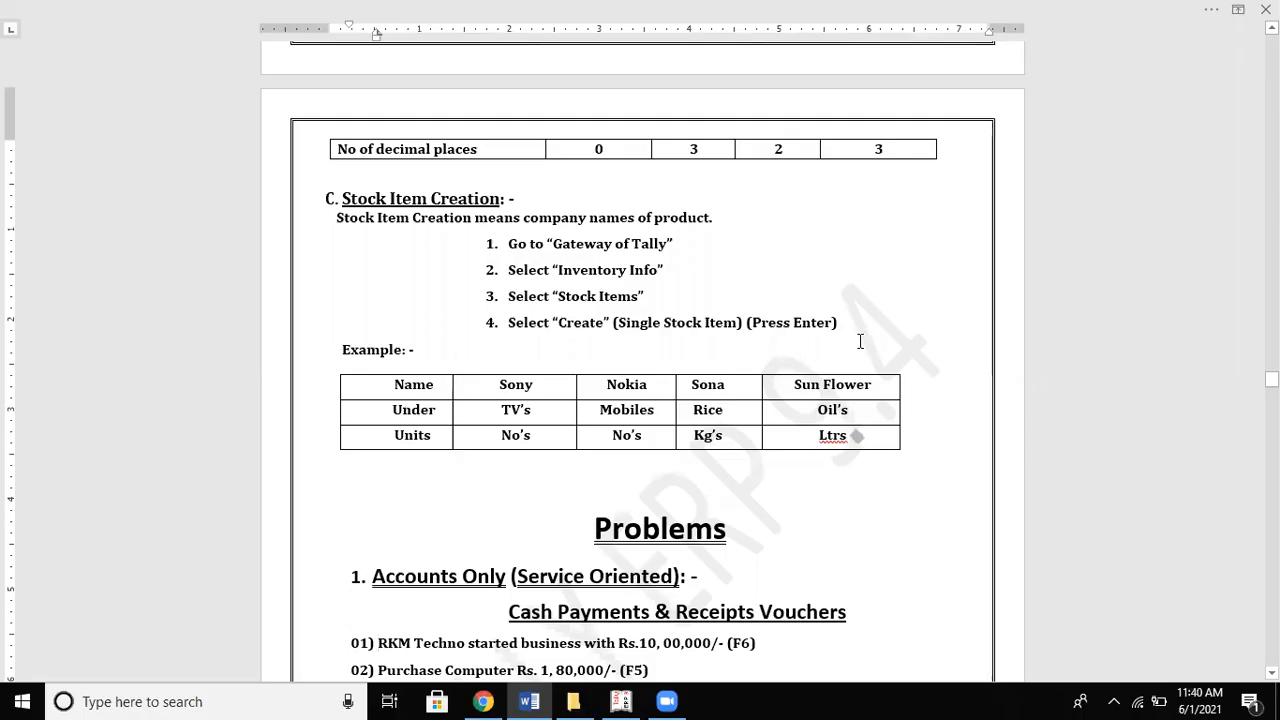
{"action": "key", "text": "alt+Tab"}
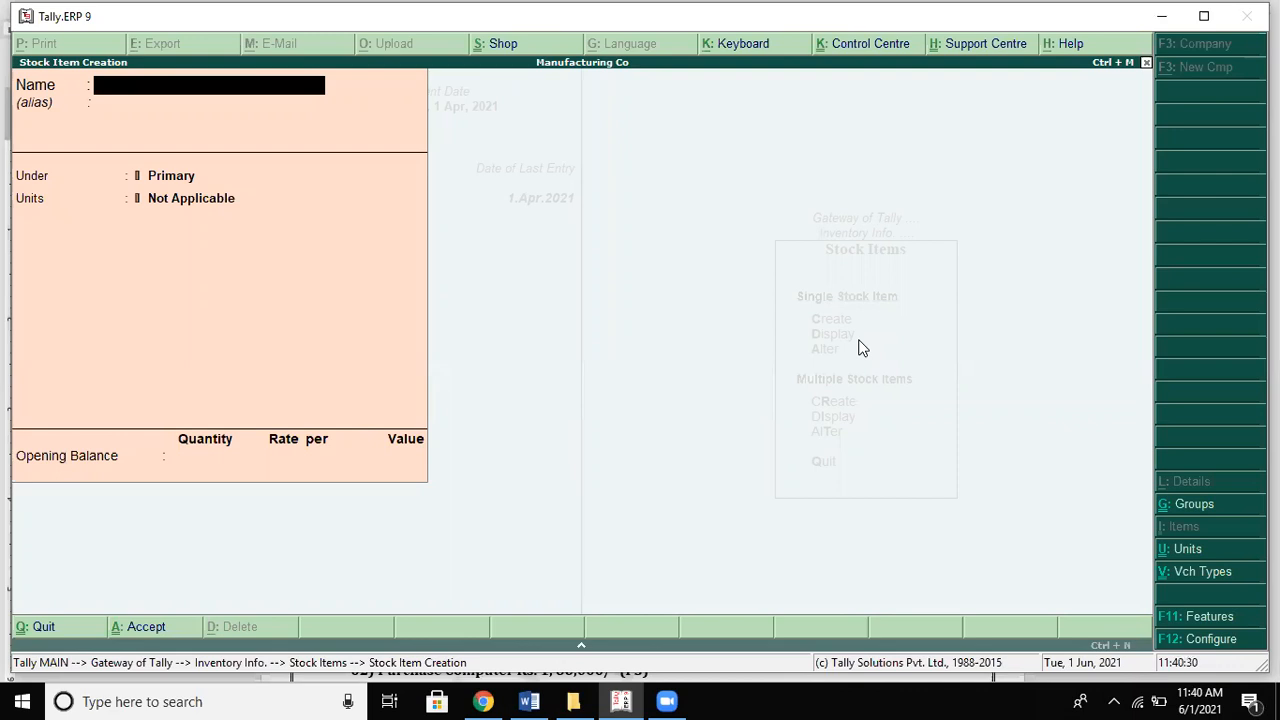
Step: Recall Refined Oil and move it under Teelvisions with NOs as its unit
{"action": "key", "text": "Page_Up"}
{"action": "key", "text": "Page_Up"}
{"action": "key", "text": "Page_Up"}
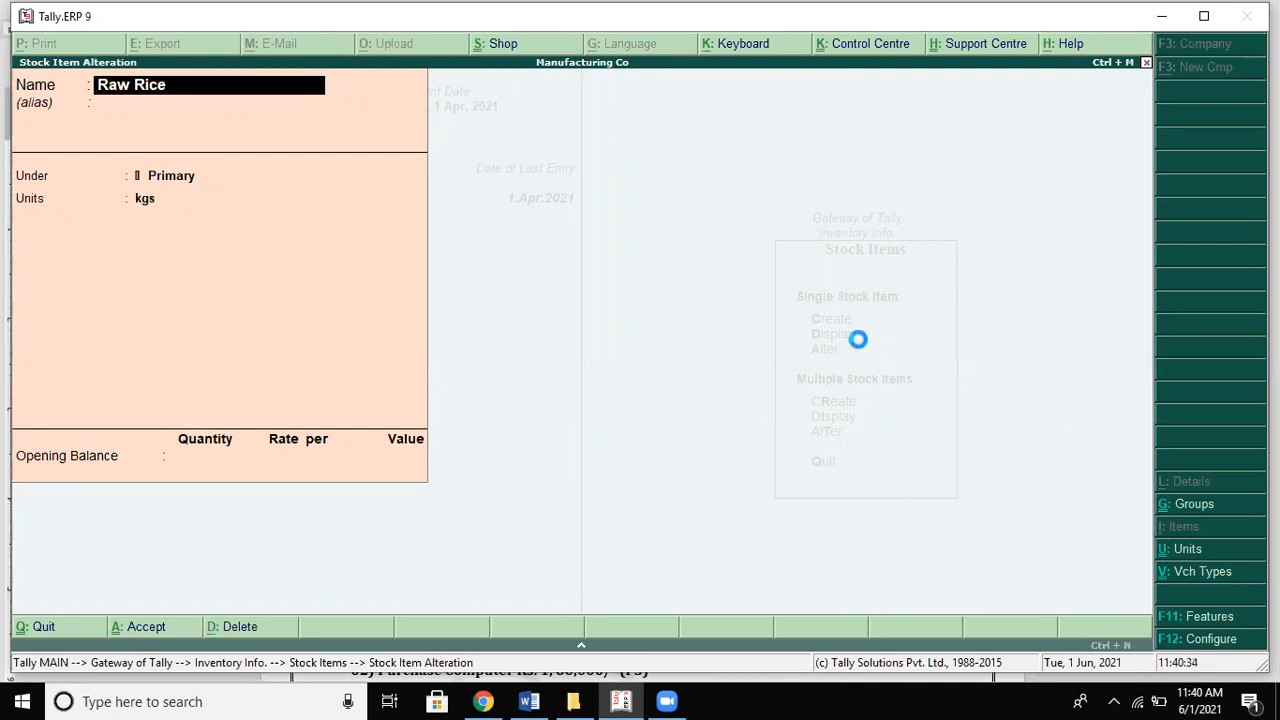
{"action": "key", "text": "Page_Up"}
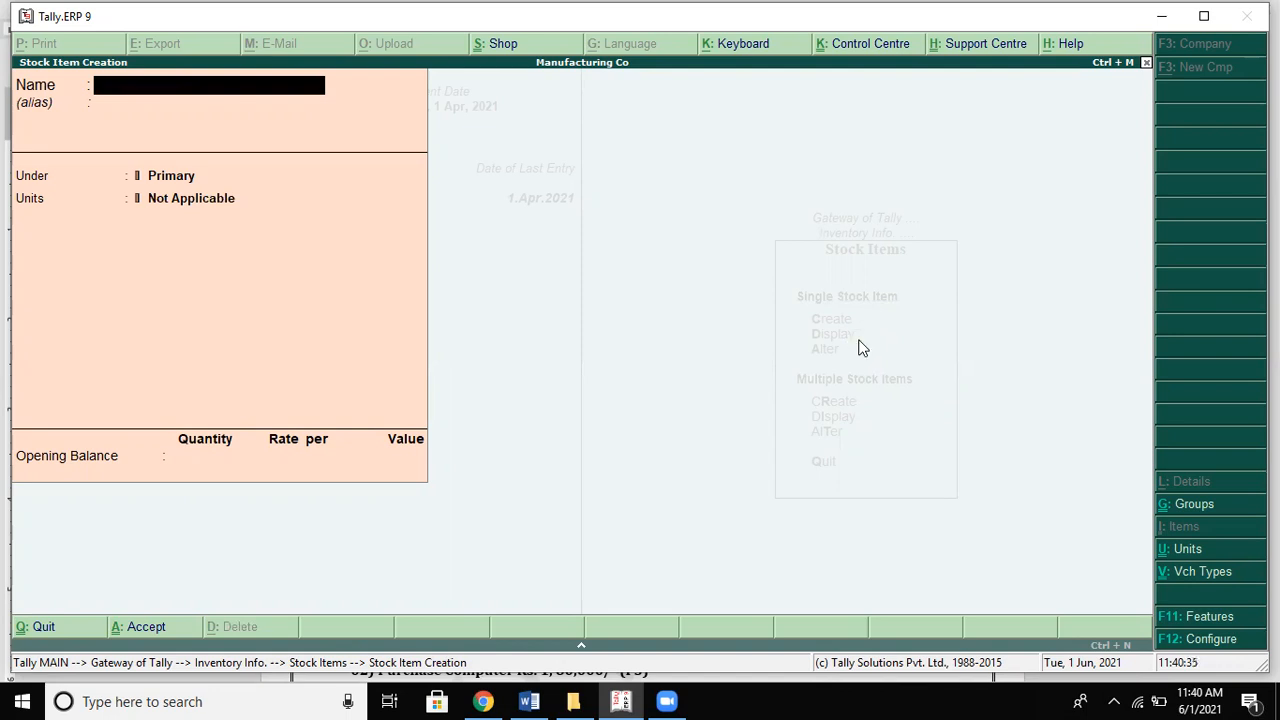
{"action": "key", "text": "Page_Up"}
{"action": "key", "text": "Page_Up"}
{"action": "key", "text": "Return"}
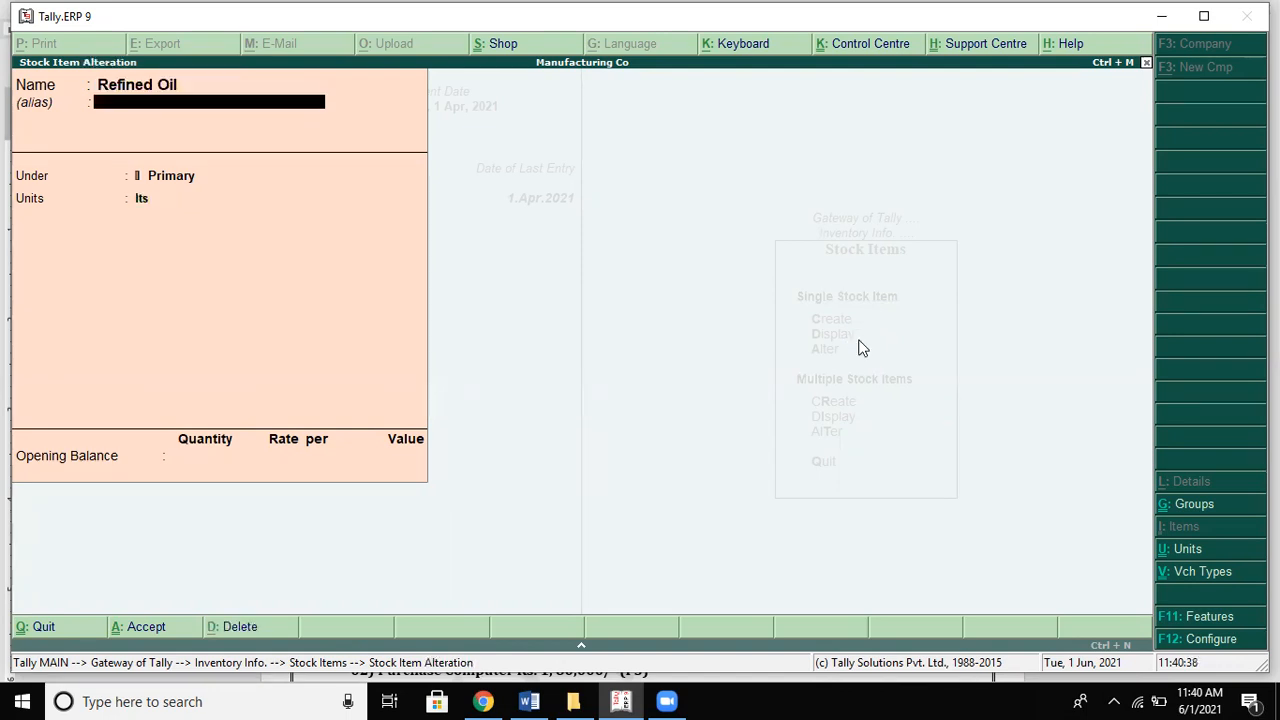
{"action": "key", "text": "Return"}
{"action": "key", "text": "Down"}
{"action": "key", "text": "Down"}
{"action": "key", "text": "Down"}
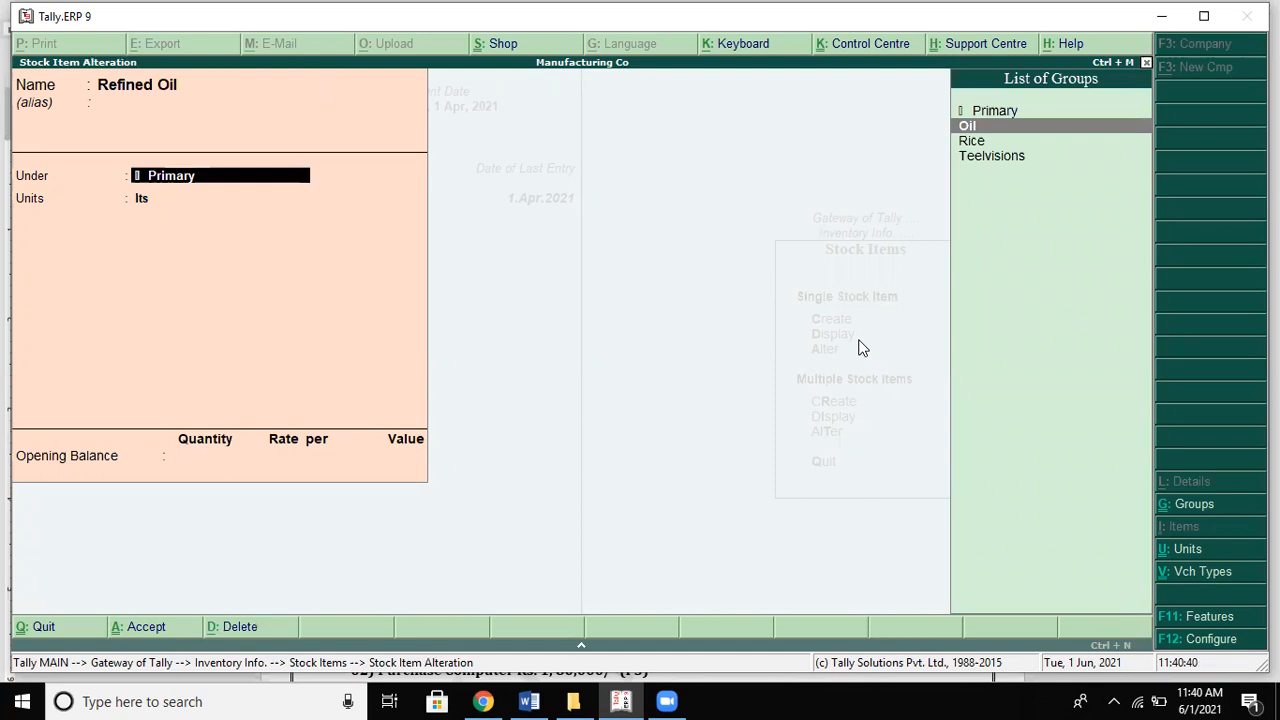
{"action": "key", "text": "Return"}
{"action": "key", "text": "Return"}
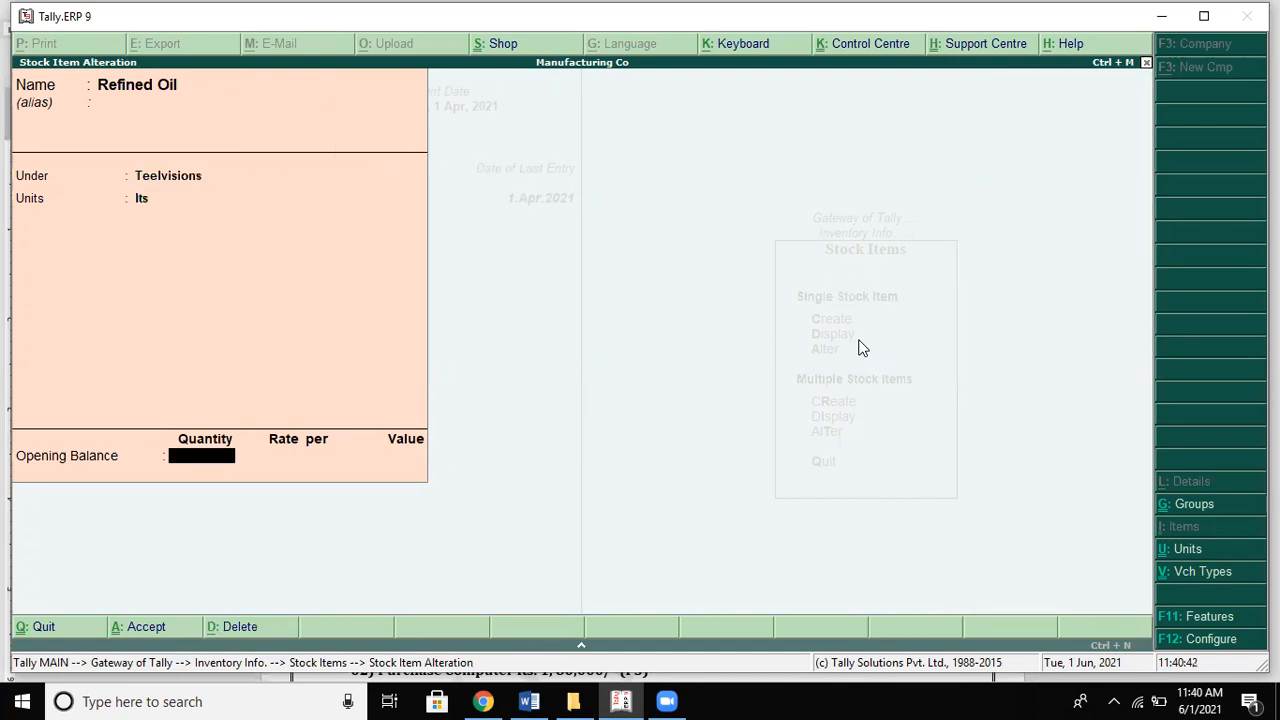
{"action": "key", "text": "BackSpace"}
{"action": "key", "text": "Down"}
{"action": "key", "text": "Return"}
{"action": "key", "text": "Return"}
{"action": "key", "text": "Return"}
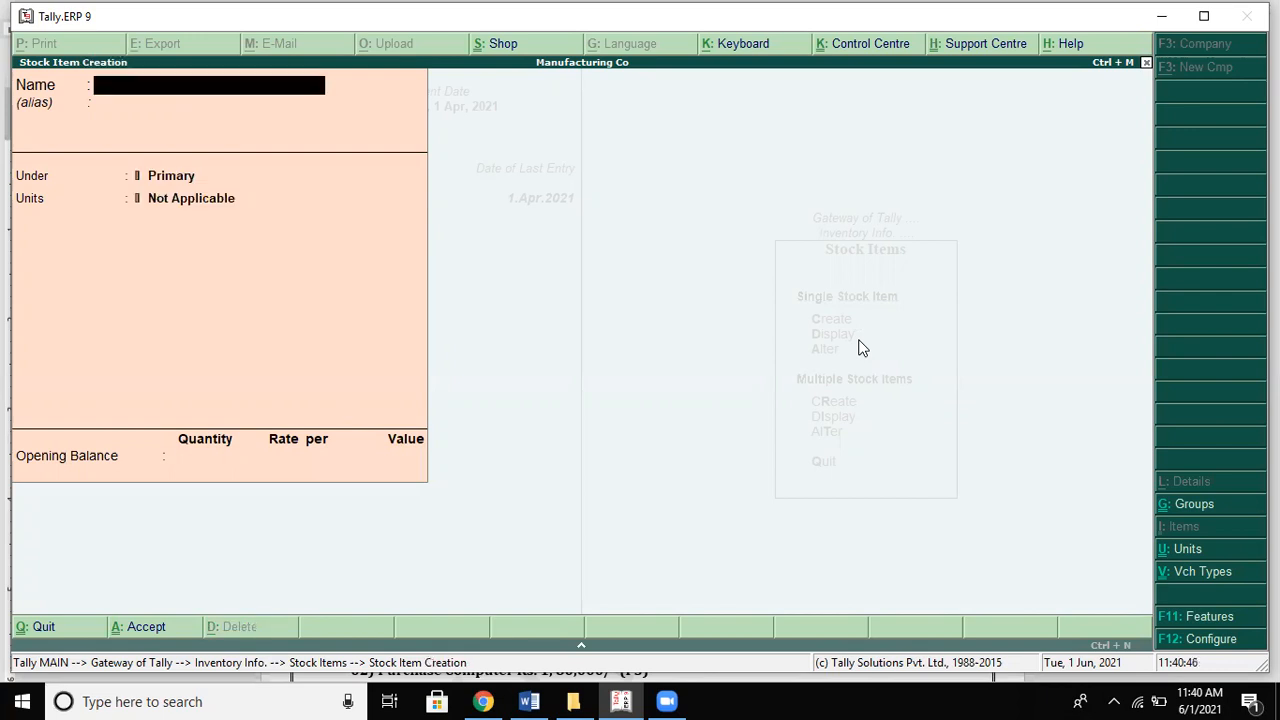
{"action": "key", "text": "Page_Up"}
{"action": "key", "text": "Page_Up"}
{"action": "key", "text": "Page_Up"}
Step: Recall Raw Rice and reassign it to the Rice group with kgs as its unit
{"action": "key", "text": "Return"}
{"action": "key", "text": "Return"}
{"action": "key", "text": "Down"}
{"action": "key", "text": "Return"}
{"action": "key", "text": "Down"}
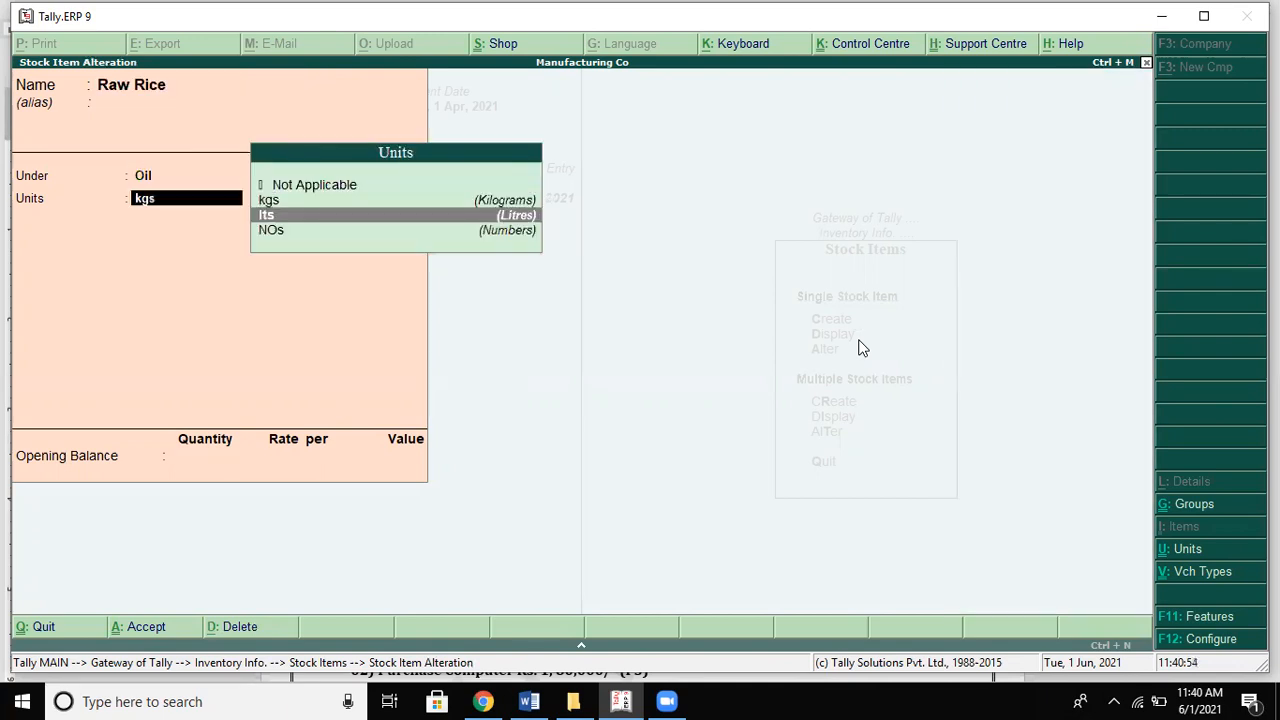
{"action": "key", "text": "Return"}
{"action": "key", "text": "Return"}
{"action": "key", "text": "Return"}
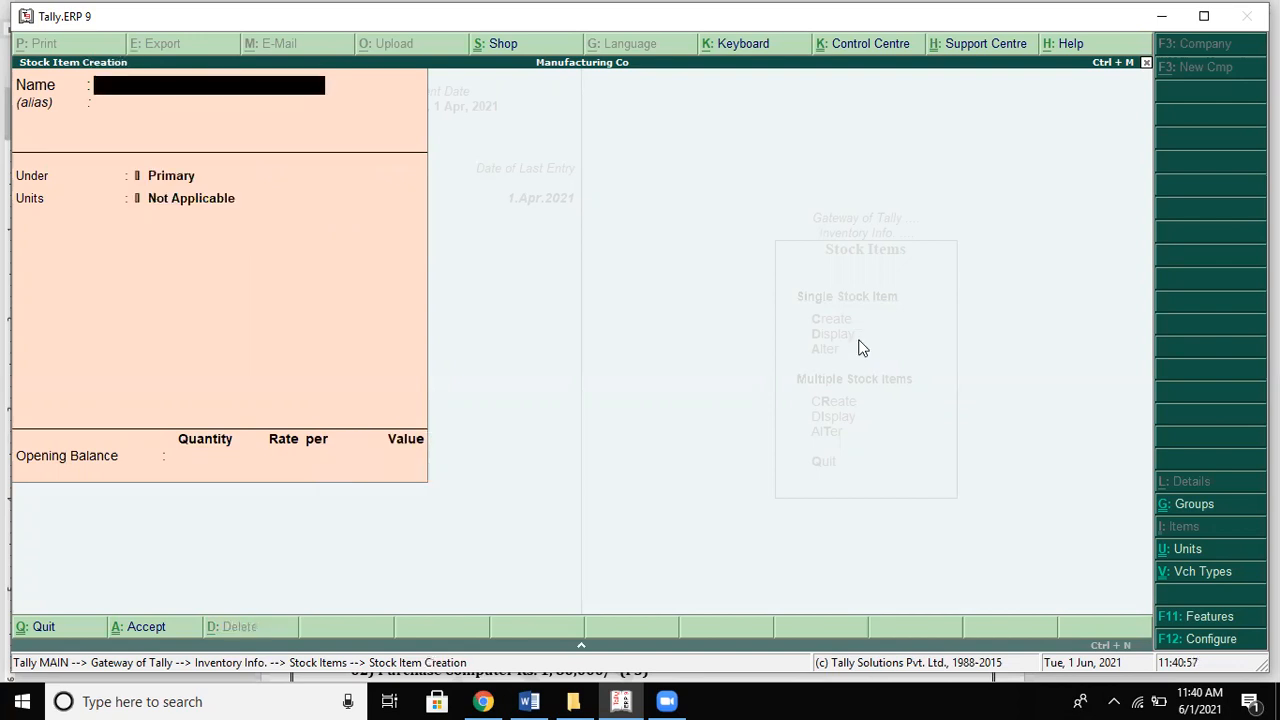
{"action": "key", "text": "Page_Up"}
{"action": "key", "text": "Page_Up"}
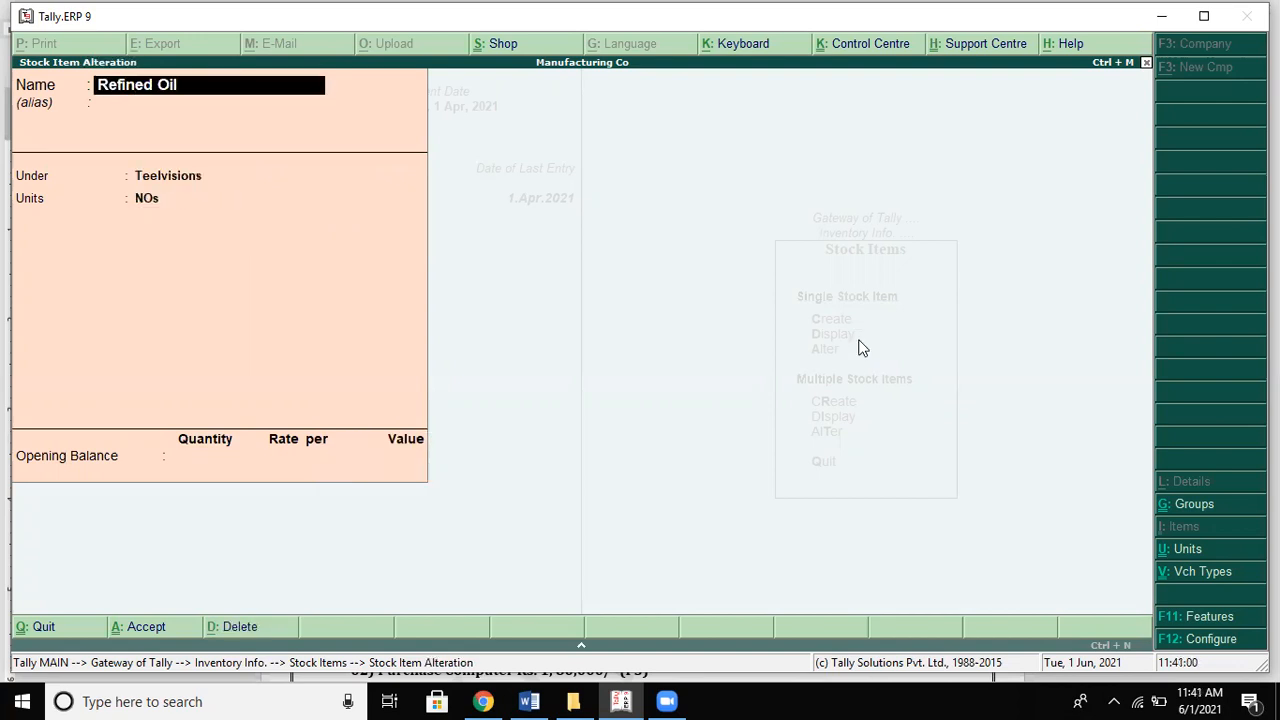
{"action": "key", "text": "Page_Up"}
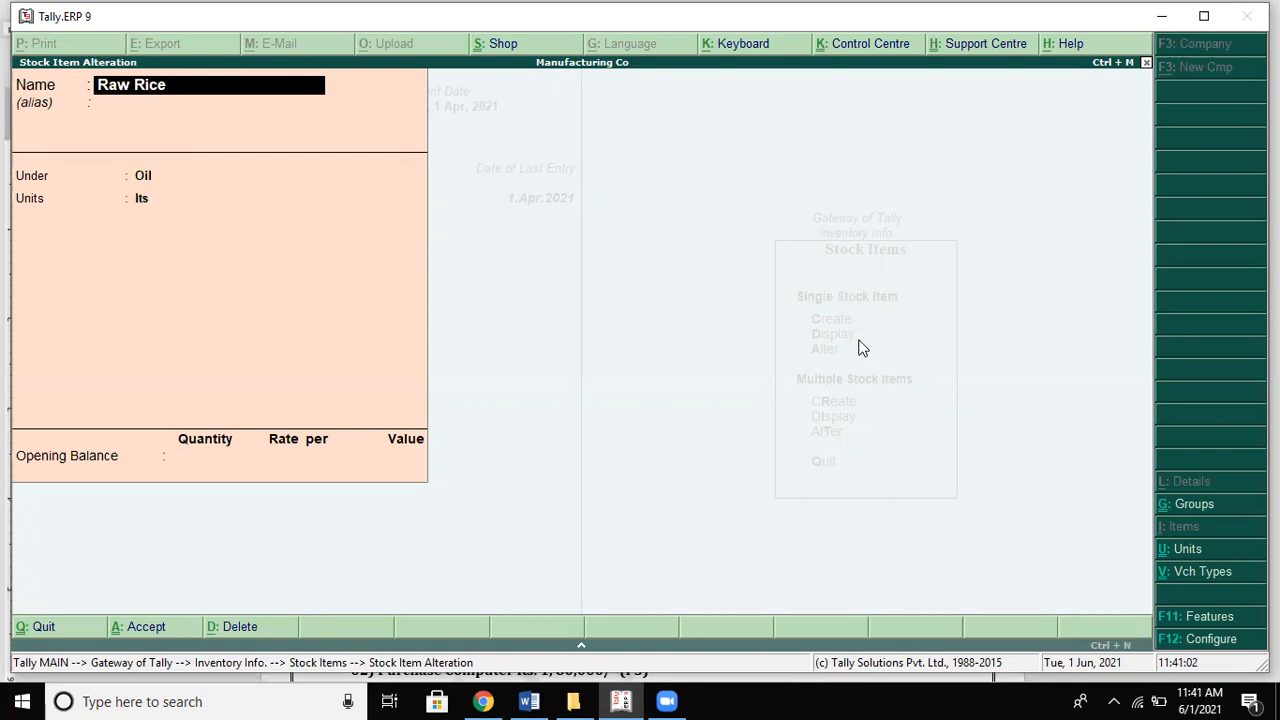
{"action": "key", "text": "Return"}
{"action": "key", "text": "Return"}
{"action": "key", "text": "Down"}
{"action": "key", "text": "Return"}
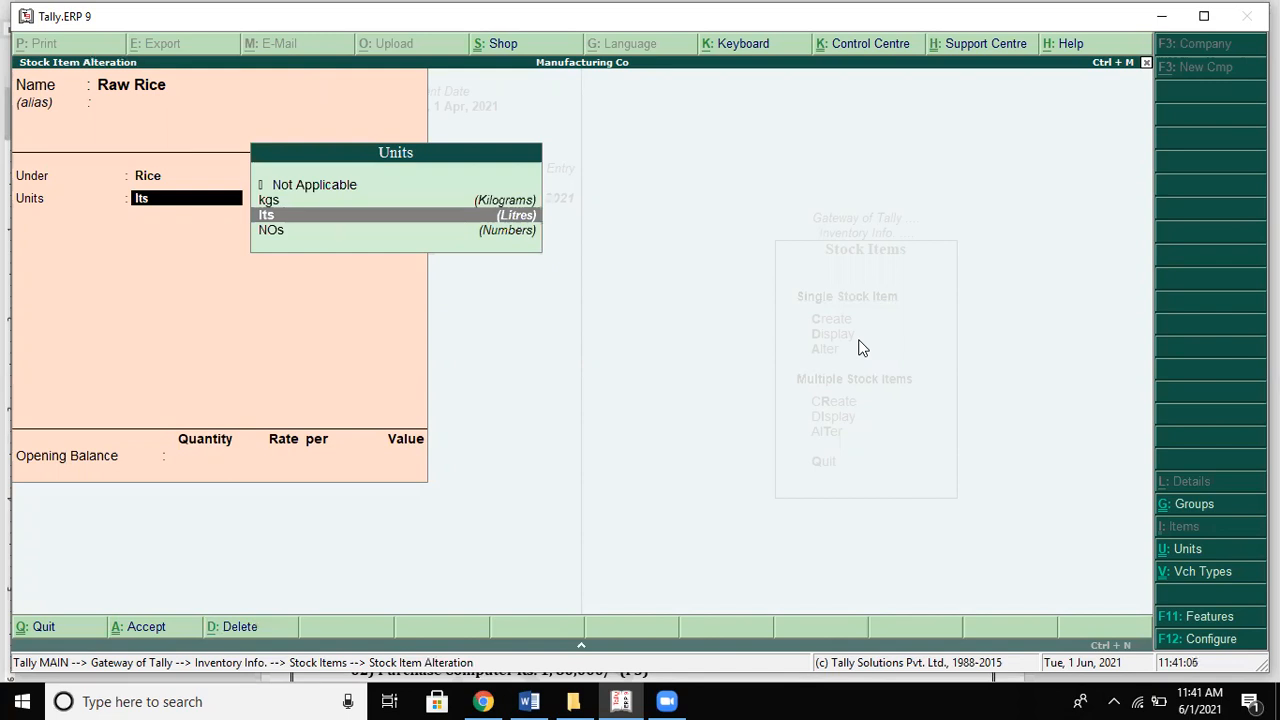
{"action": "key", "text": "Up"}
{"action": "key", "text": "Return"}
{"action": "key", "text": "Return"}
{"action": "key", "text": "Return"}
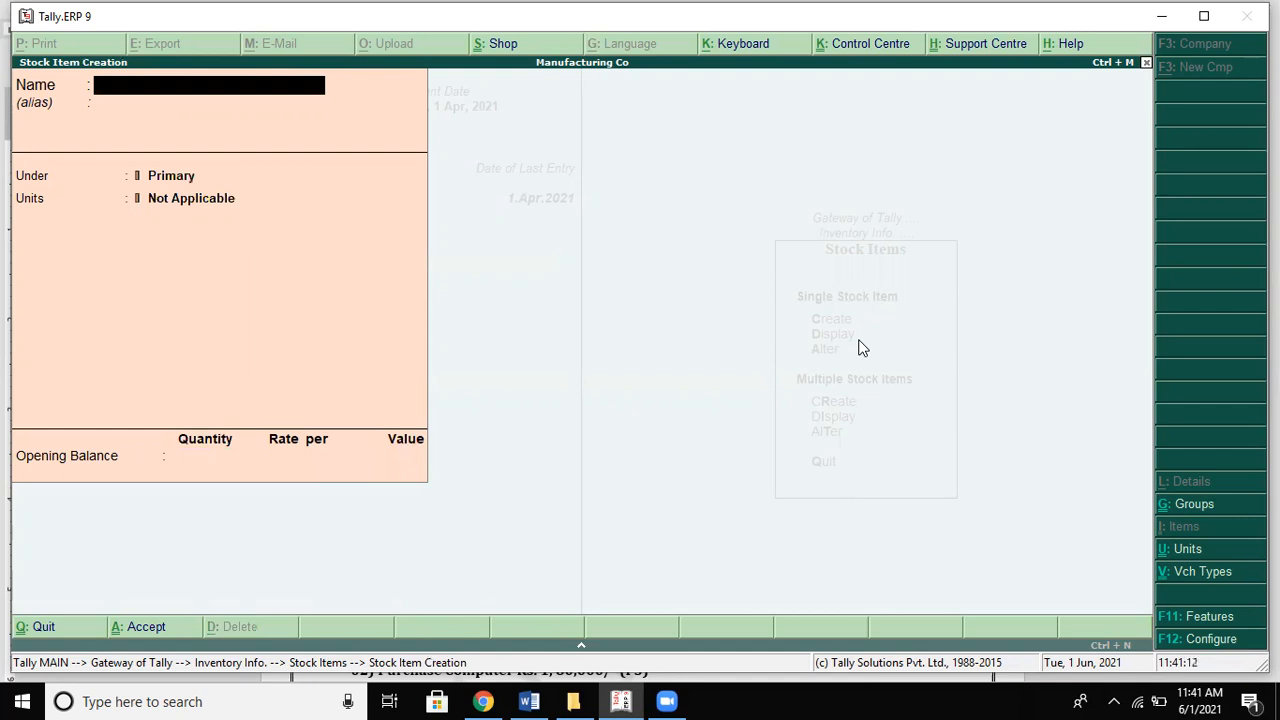
{"action": "key", "text": "Escape"}
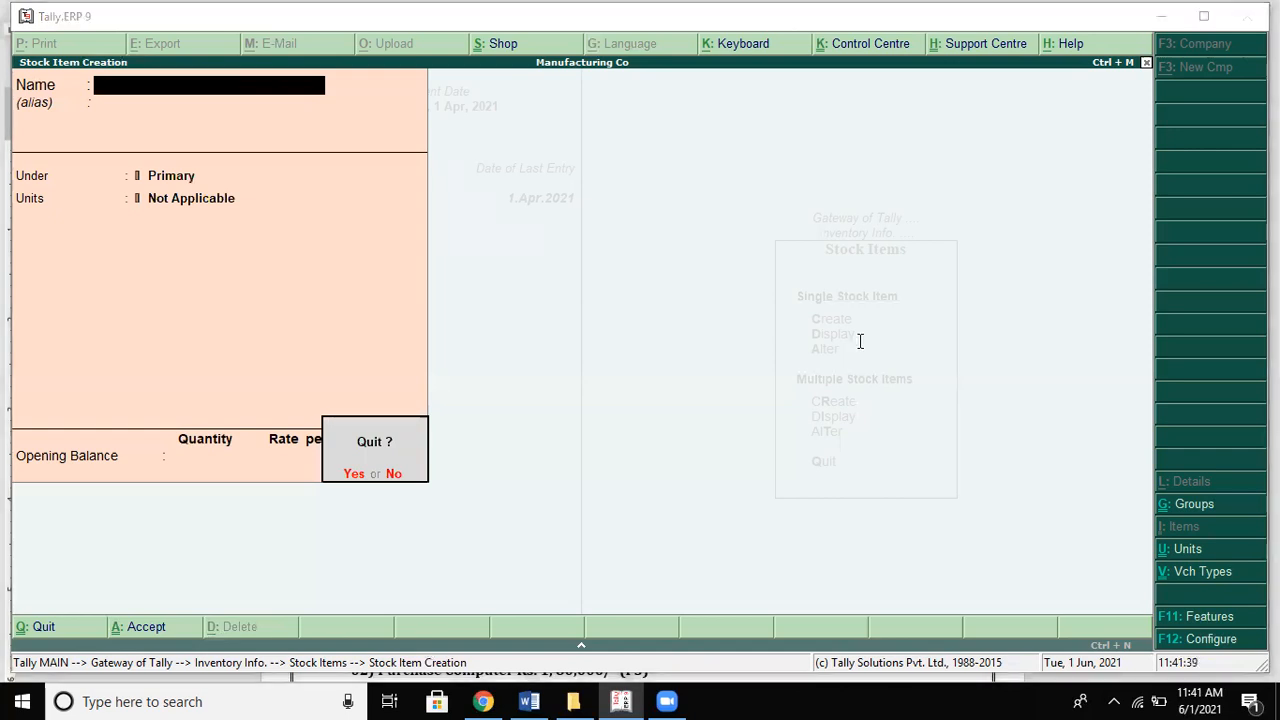
Step: Switch to the Word notes and page down to the Problems exercises
{"action": "key", "text": "alt+Tab"}
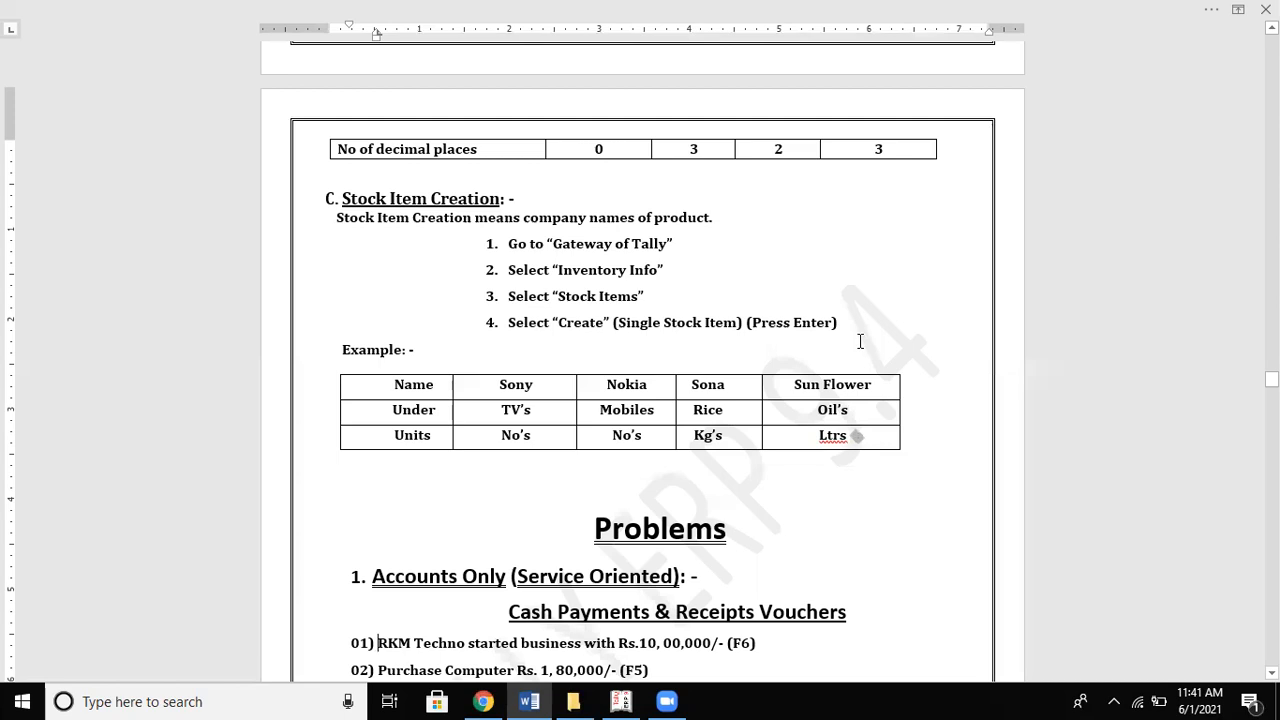
{"action": "key", "text": "Page_Down"}
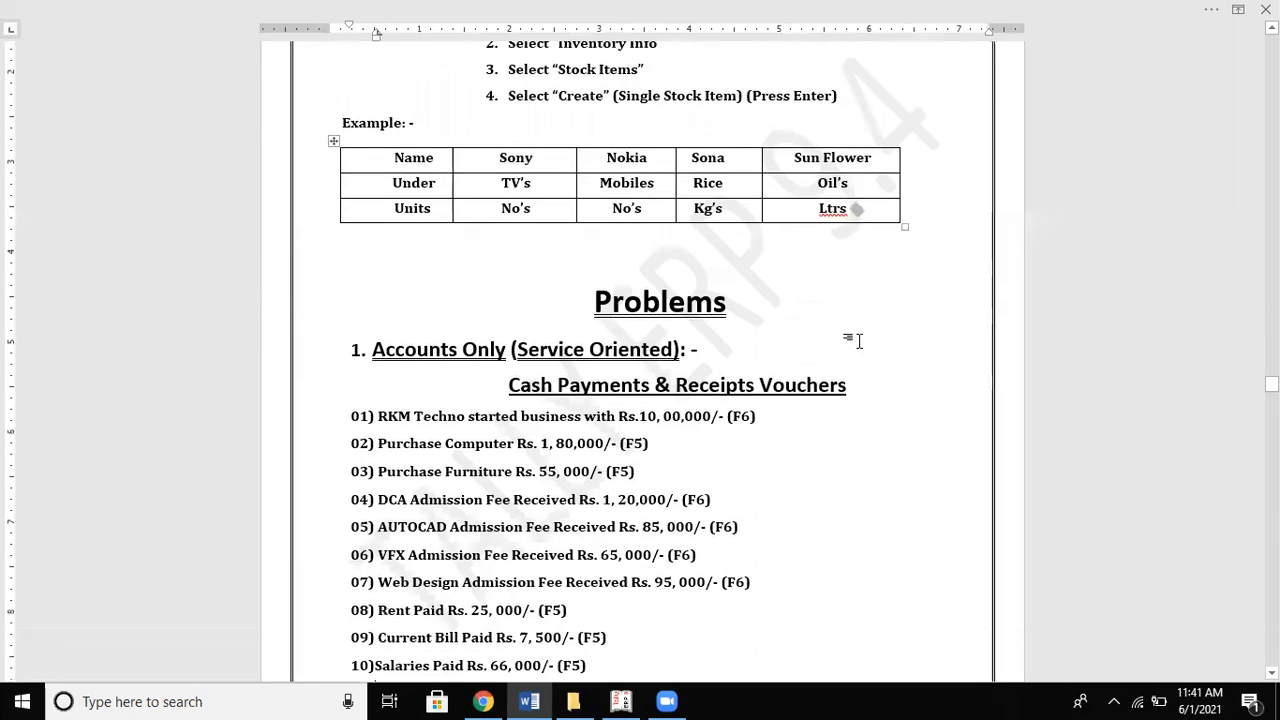
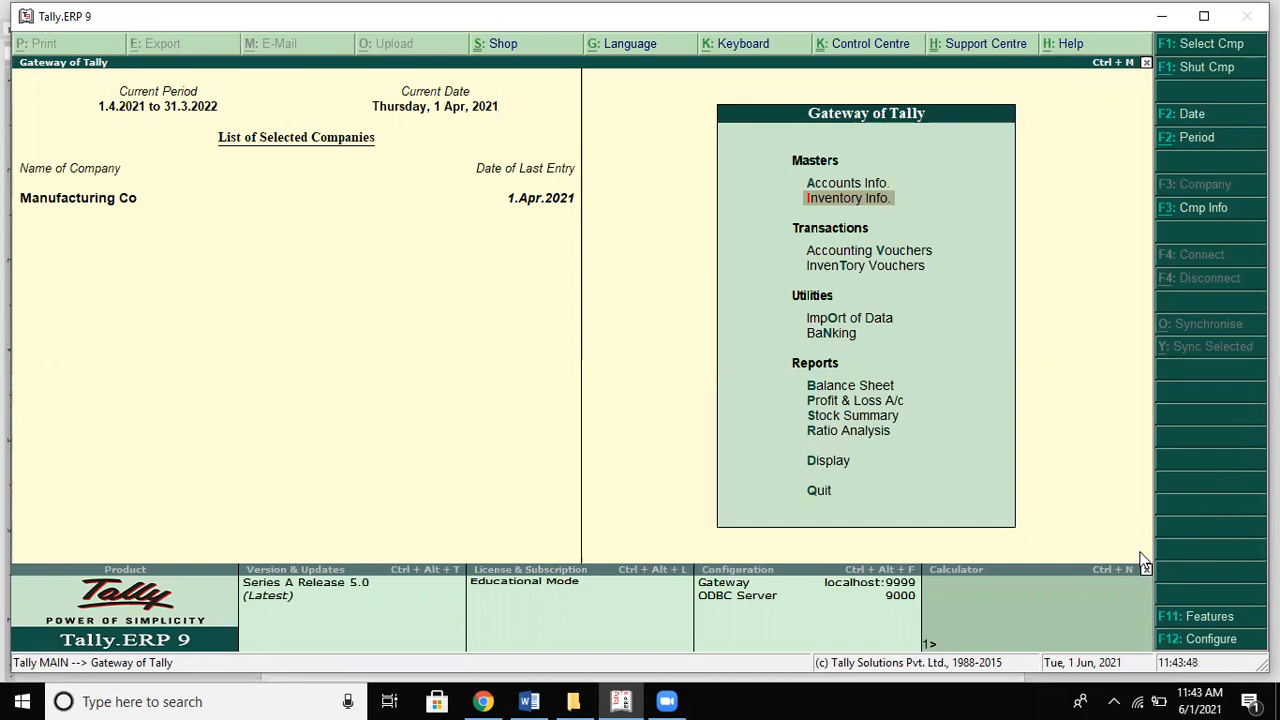
Step: Move up to Accounts Info. and bring up the Quit Yes/No confirmation
{"action": "key", "text": "Up"}
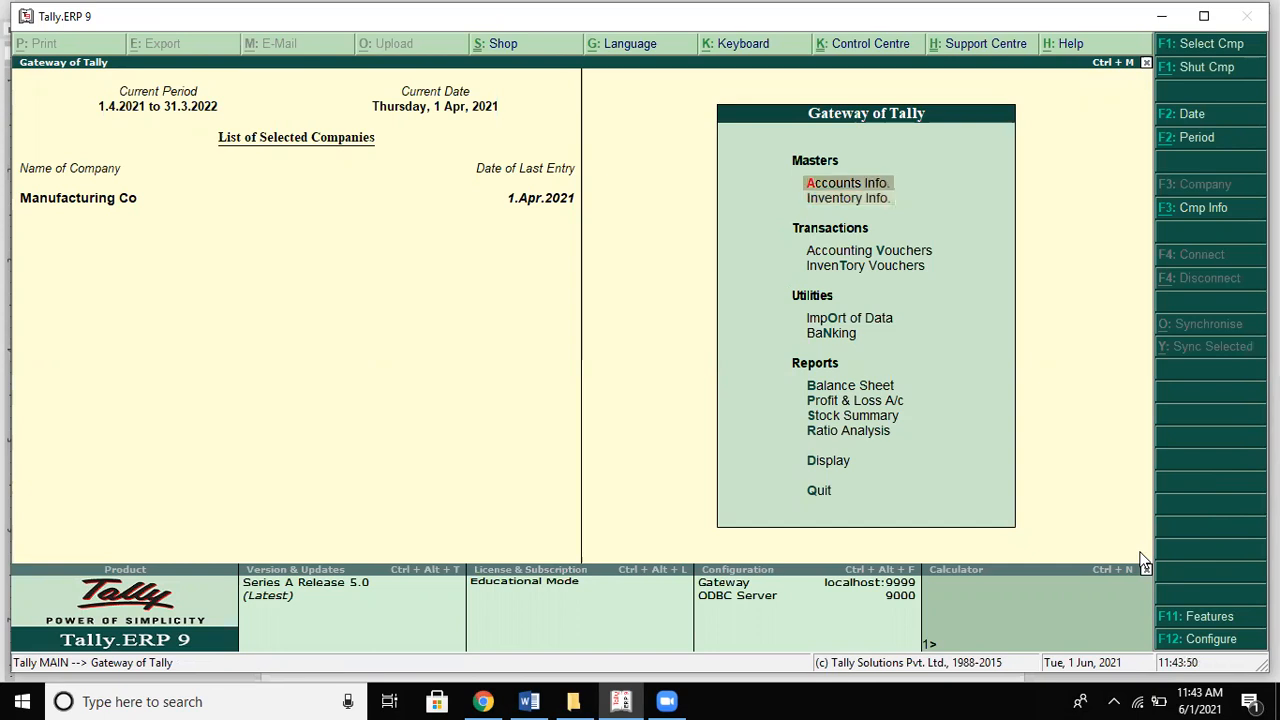
{"action": "key", "text": "Escape"}
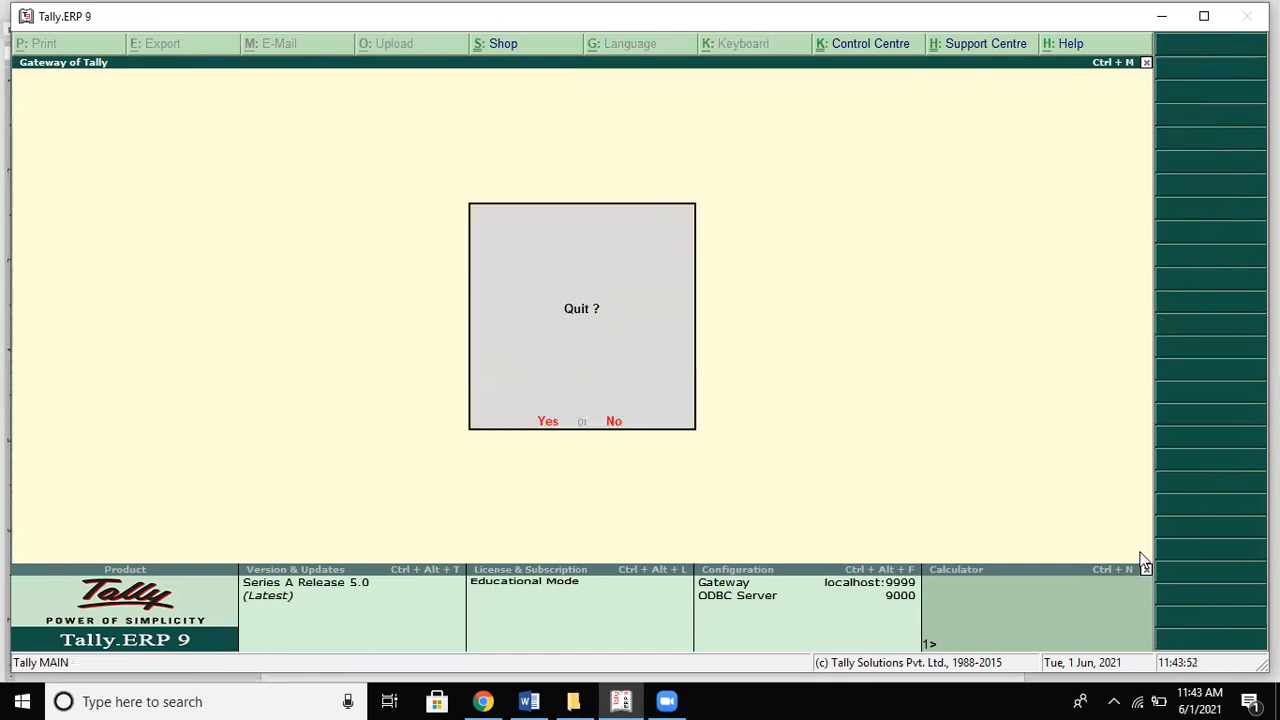
Step: Decline quitting, check the List of Companies twice, and open the Company Info menu
{"action": "key", "text": "n"}
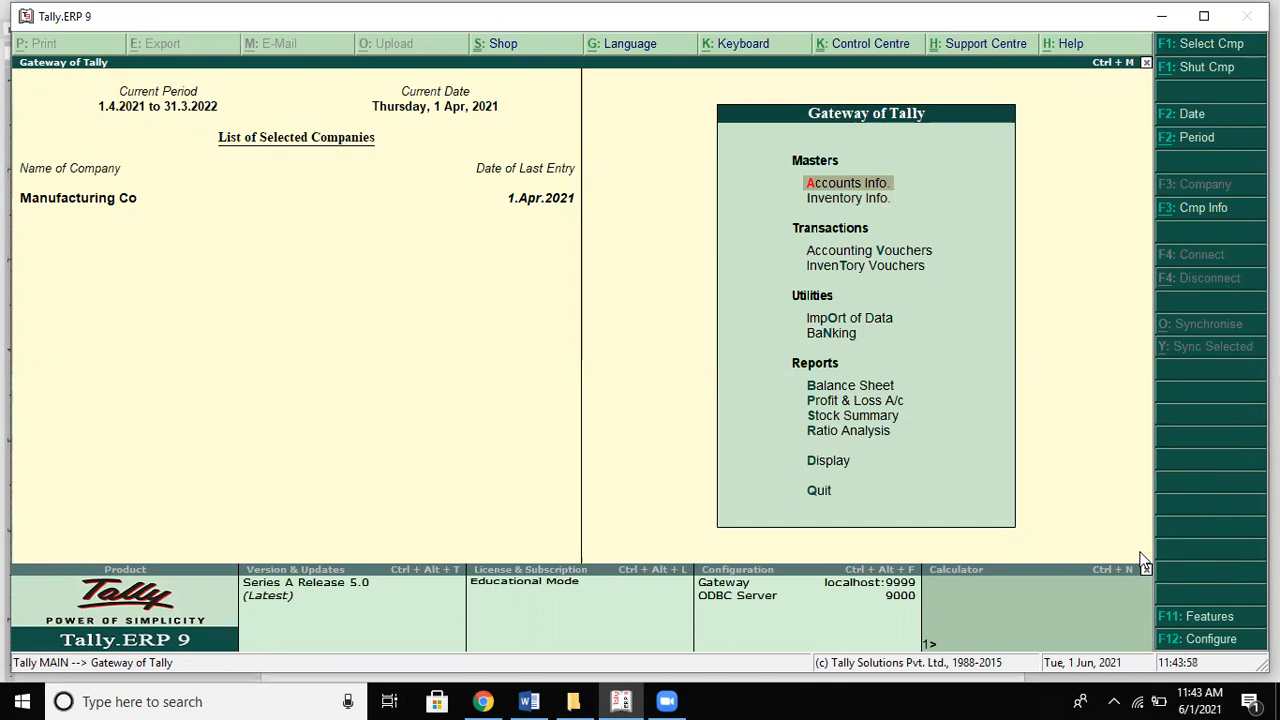
{"action": "key", "text": "F1"}
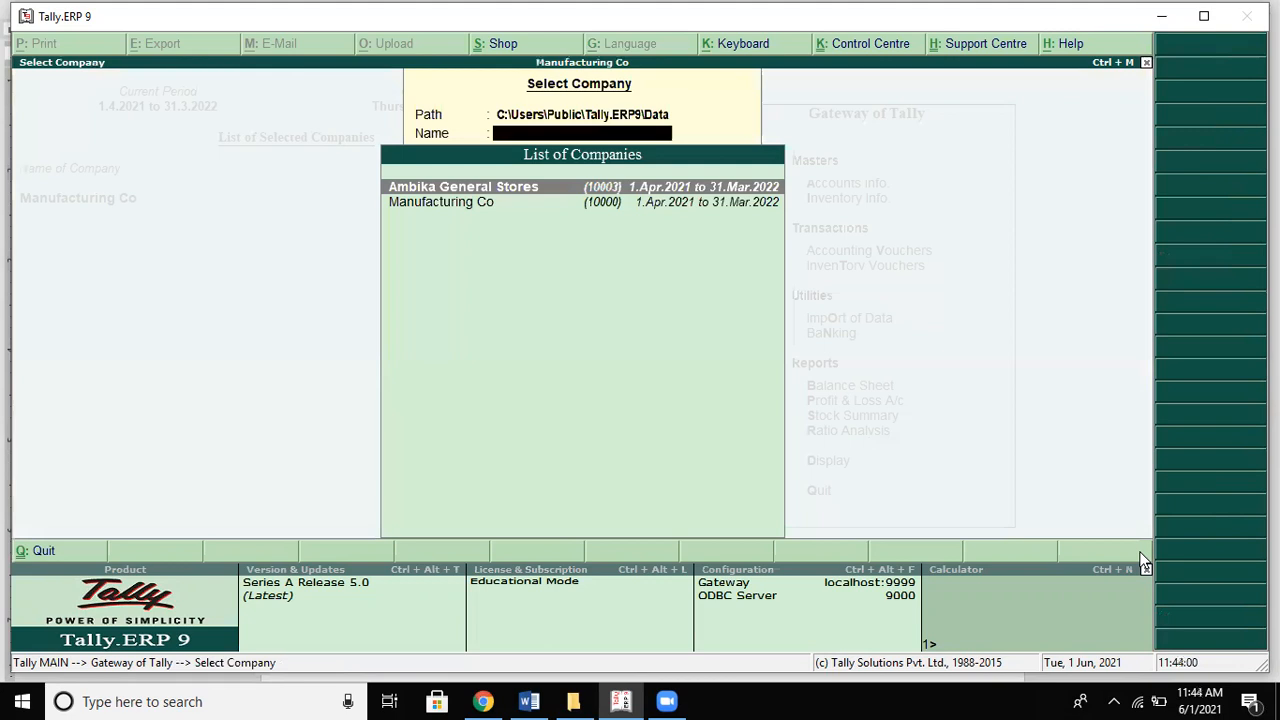
{"action": "key", "text": "Escape"}
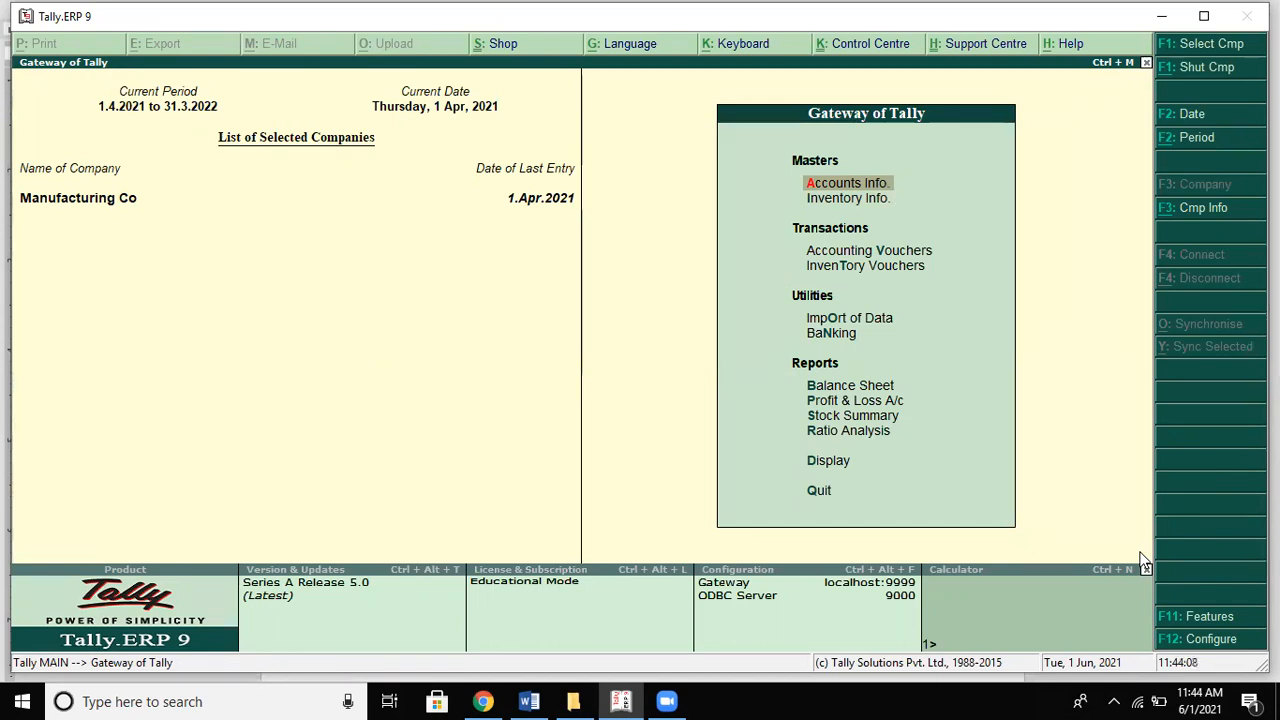
{"action": "key", "text": "F1"}
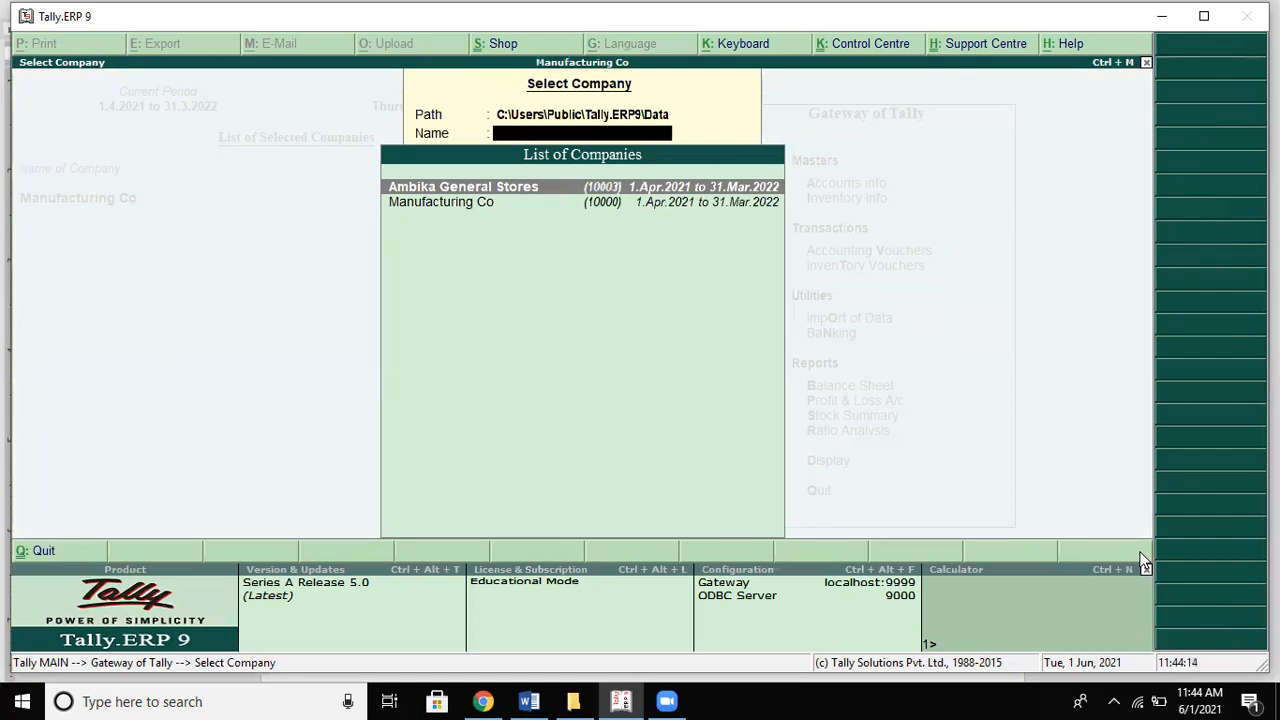
{"action": "key", "text": "Escape"}
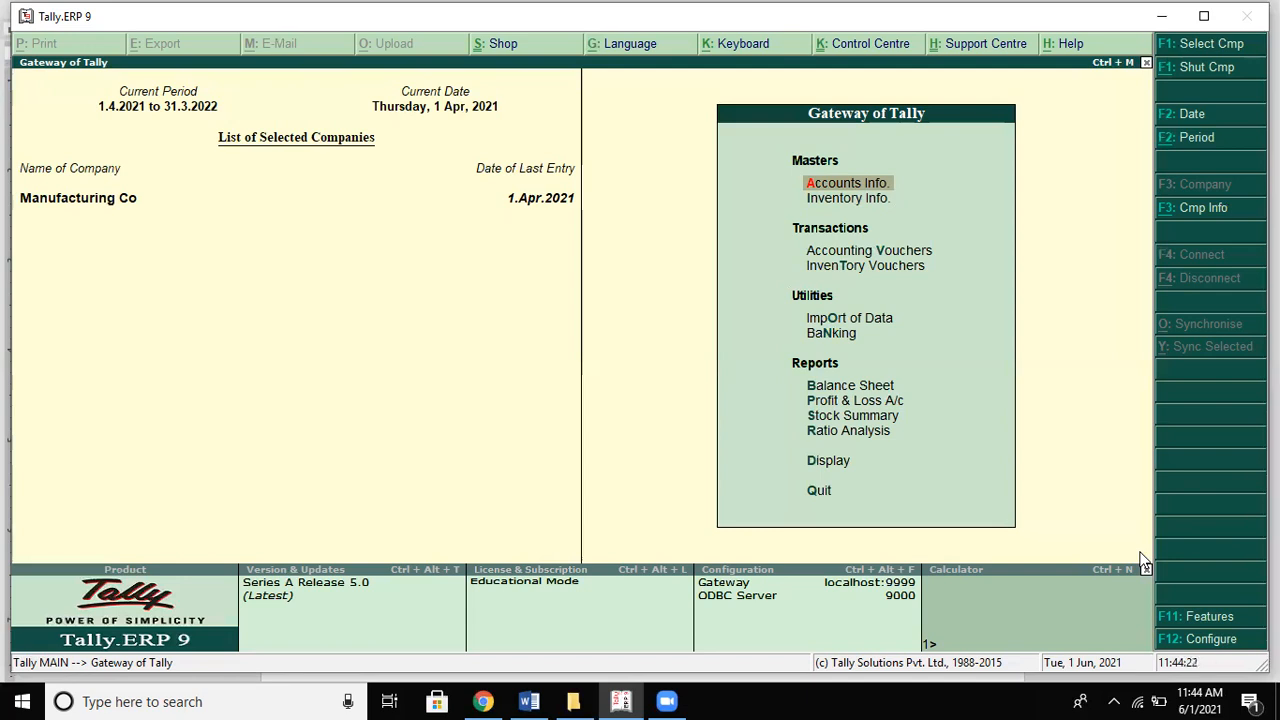
{"action": "key", "text": "alt+F3"}
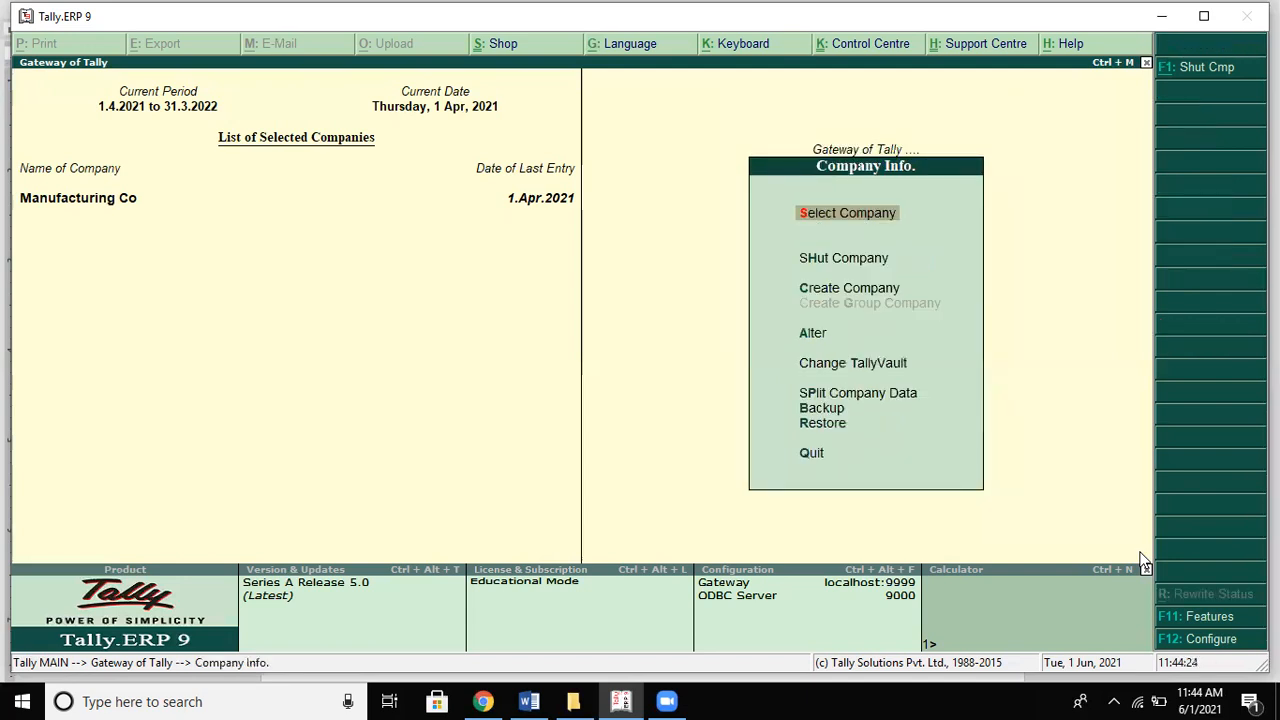
Step: Start a new company and name it RKM Techno
{"action": "key", "text": "Down"}
{"action": "key", "text": "Down"}
{"action": "key", "text": "Down"}
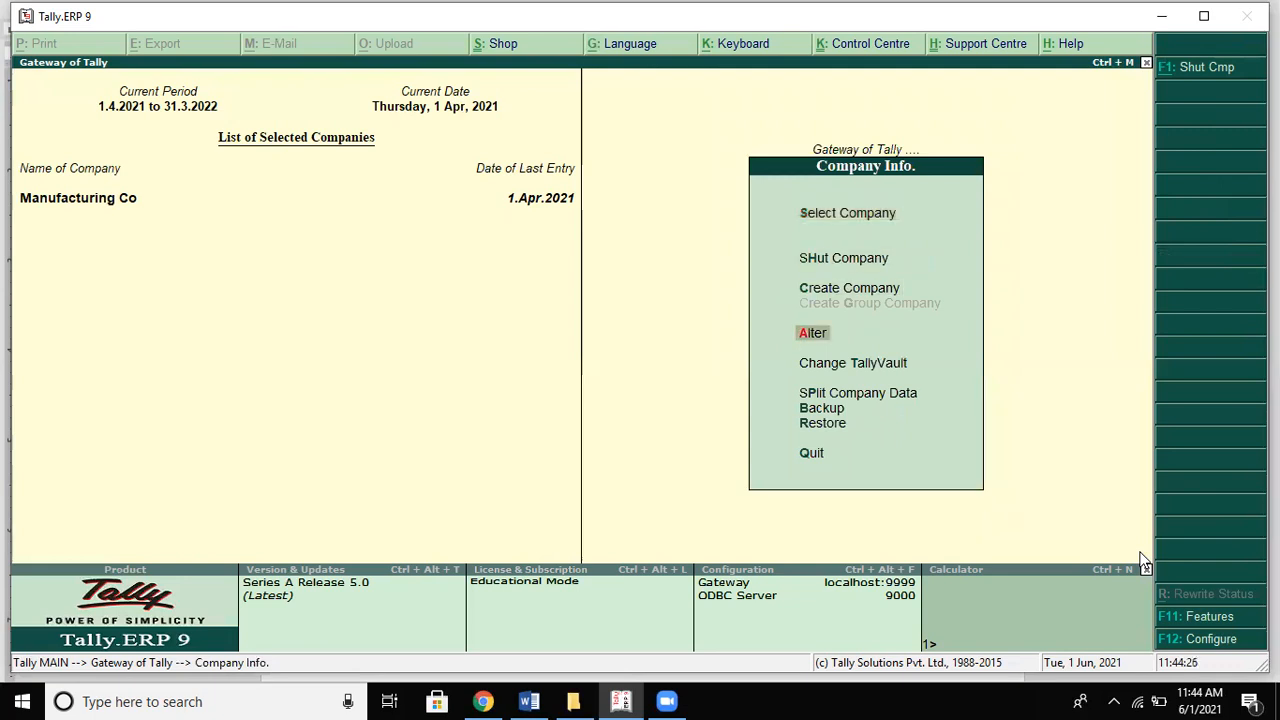
{"action": "key", "text": "Up"}
{"action": "key", "text": "Return"}
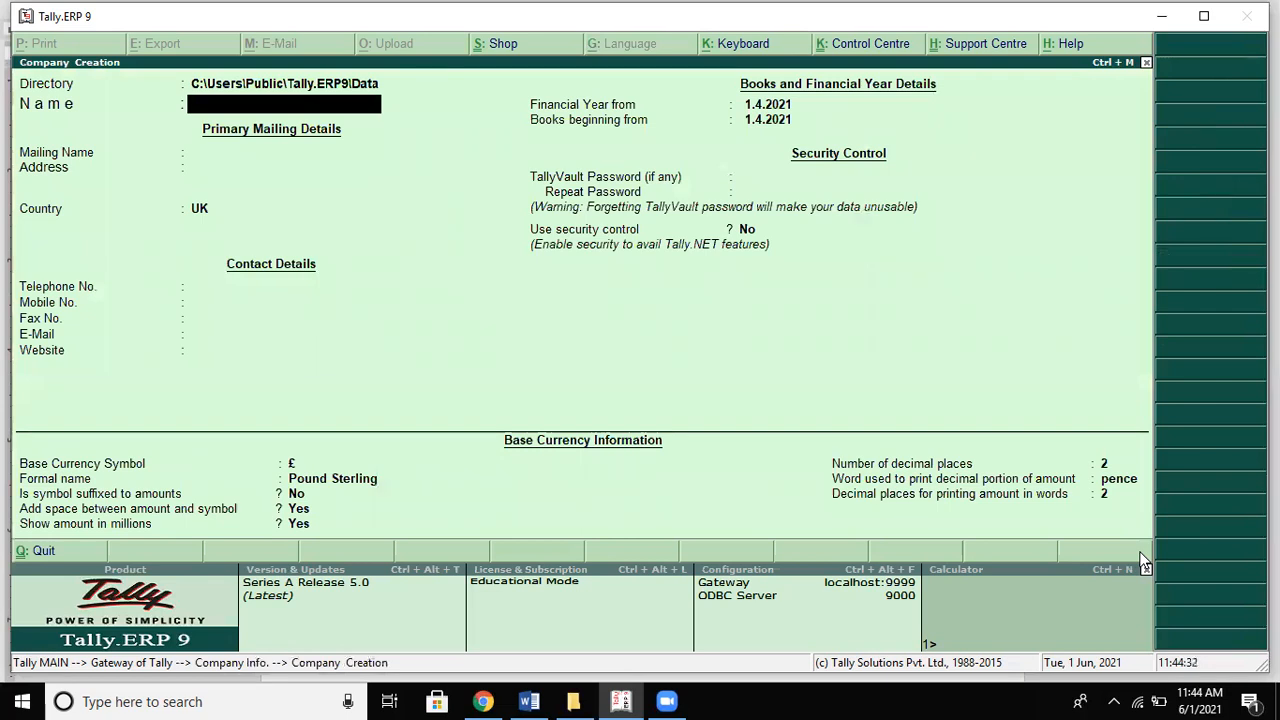
{"action": "key", "text": "alt+Tab"}
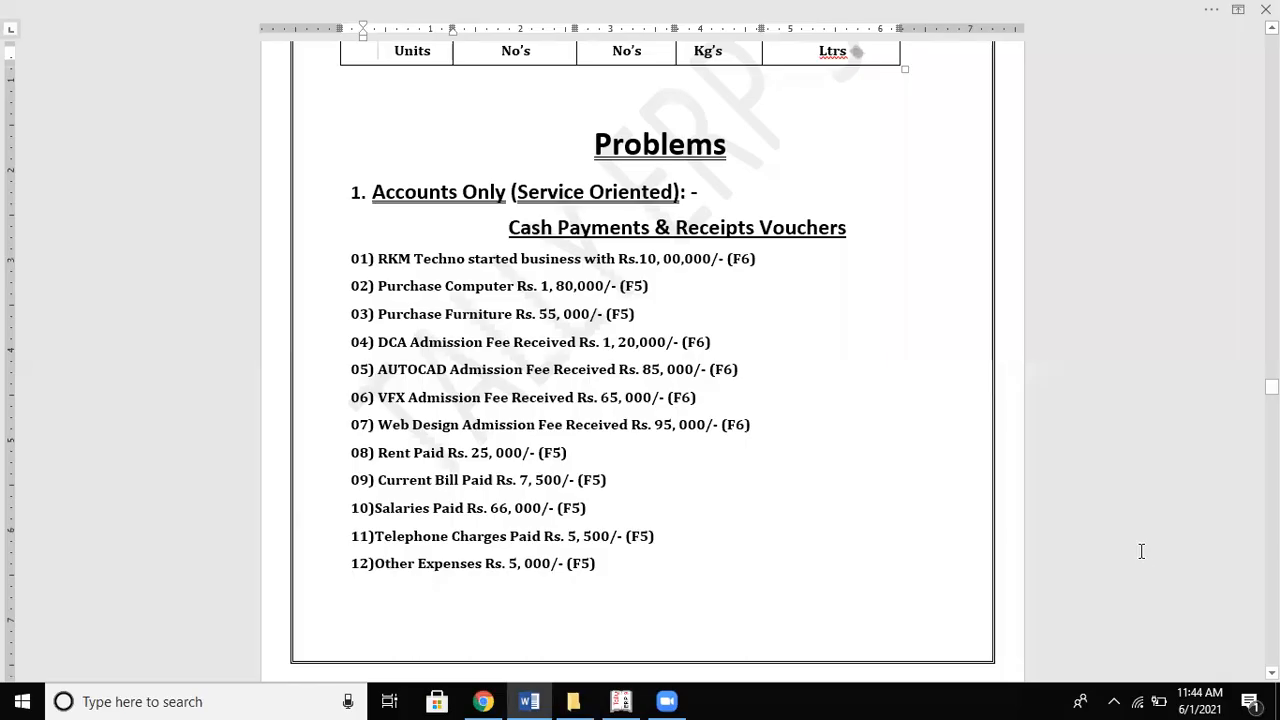
{"action": "key", "text": "alt+Tab"}
{"action": "type", "text": "Rkm"}
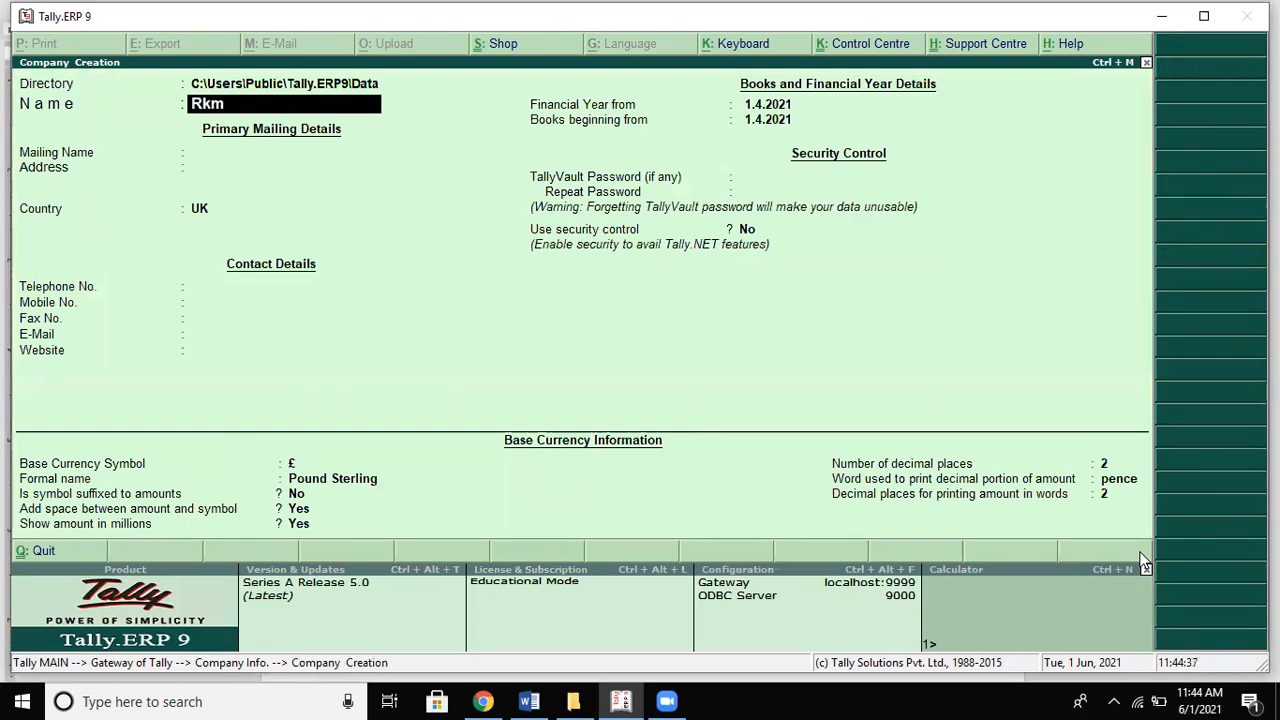
{"action": "key", "text": "BackSpace"}
{"action": "key", "text": "BackSpace"}
{"action": "type", "text": "KM Techno"}
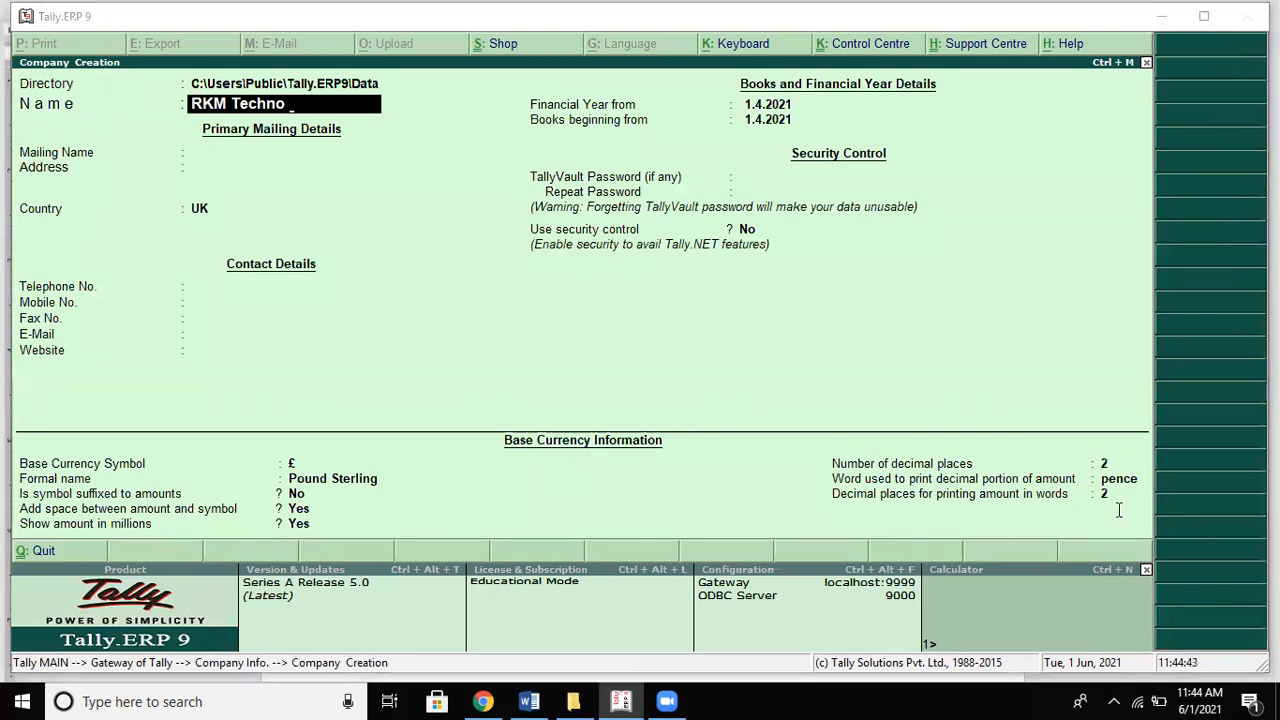
{"action": "key", "text": "alt+Tab"}
{"action": "key", "text": "alt+Tab"}
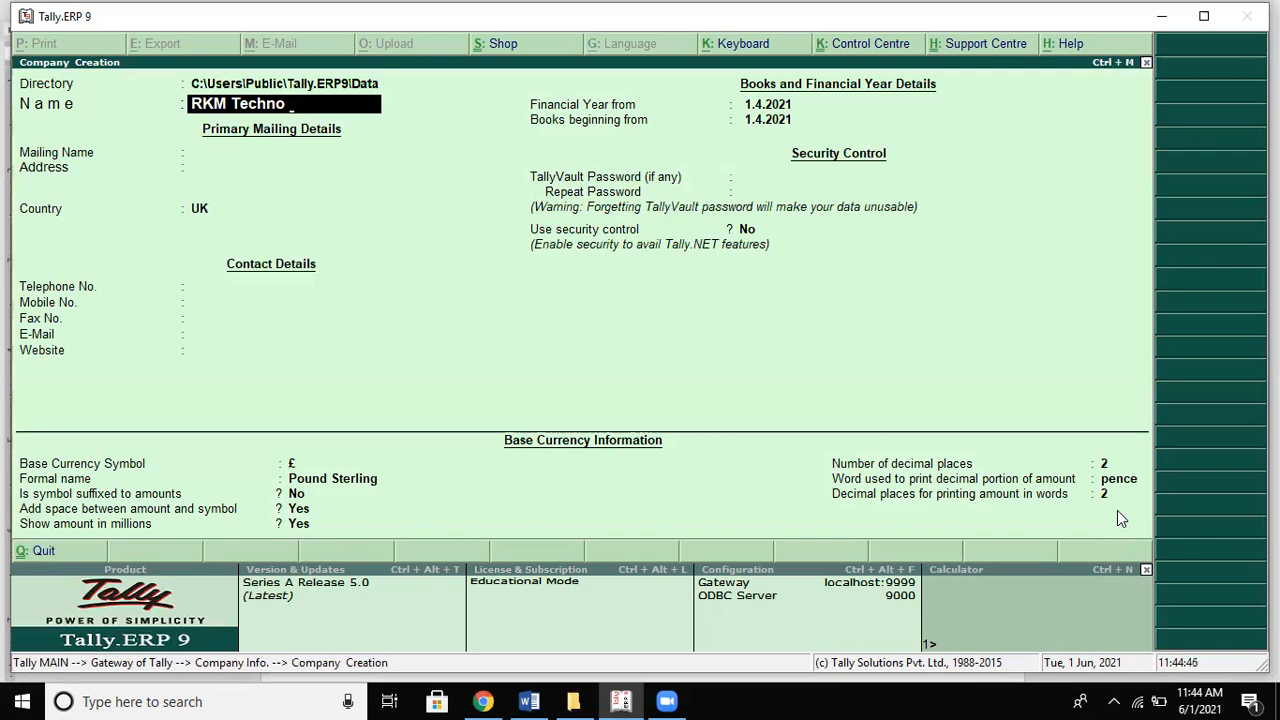
{"action": "key", "text": "Return"}
Step: Fill in address Hyderabad, country India, state Telangana, PIN 500003, and accept the company
{"action": "key", "text": "Return"}
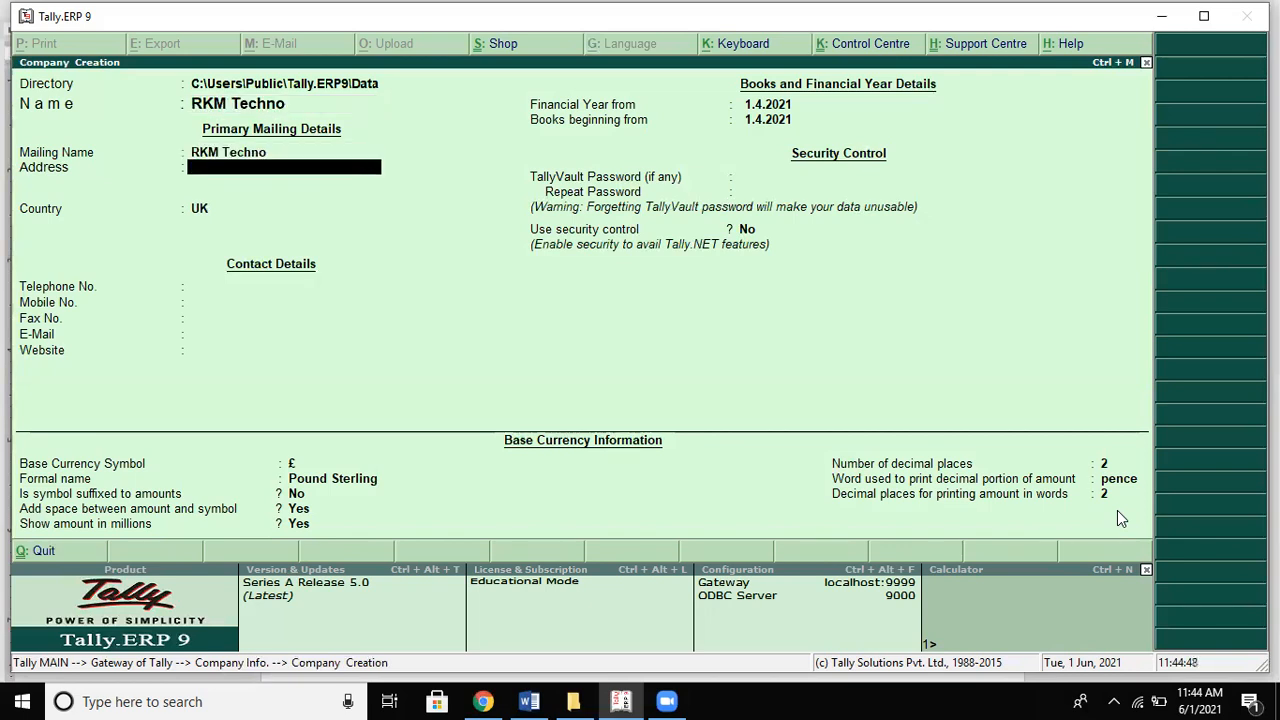
{"action": "type", "text": "Hyde"}
{"action": "type", "text": "v"}
{"action": "type", "text": "abad"}
{"action": "key", "text": "Return"}
{"action": "key", "text": "Return"}
{"action": "type", "text": "Ind"}
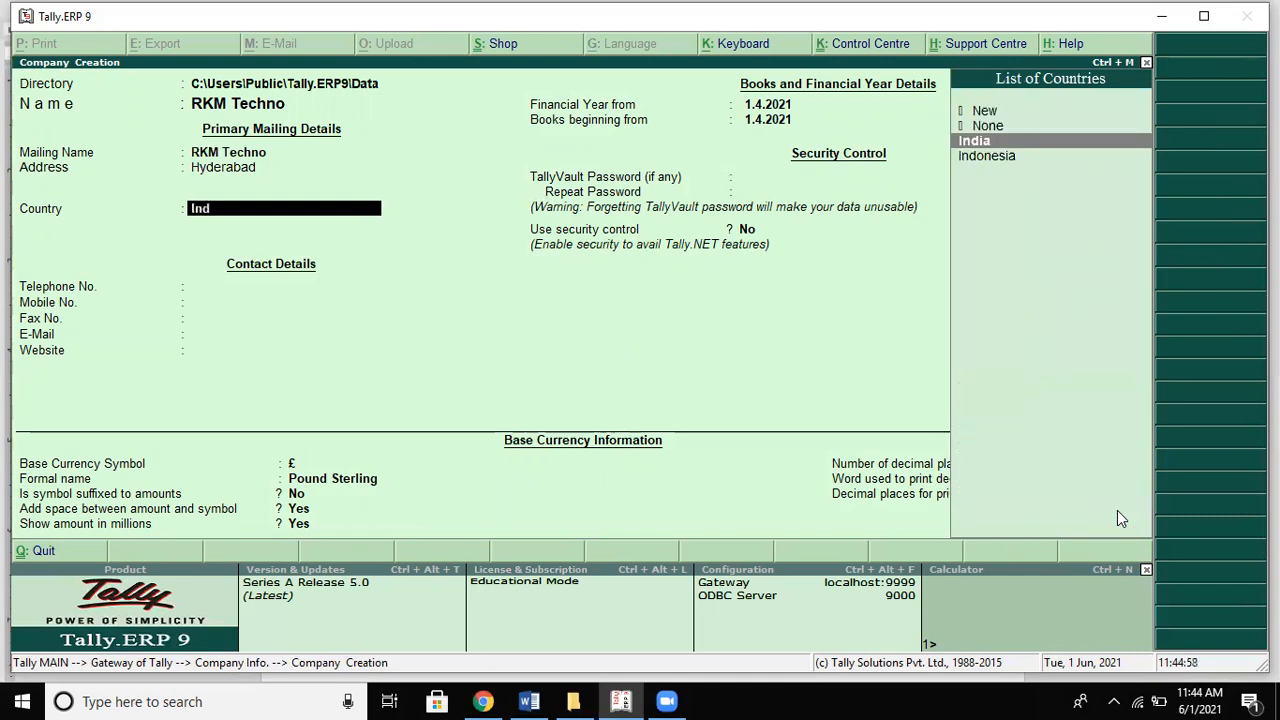
{"action": "key", "text": "Return"}
{"action": "type", "text": "Te"}
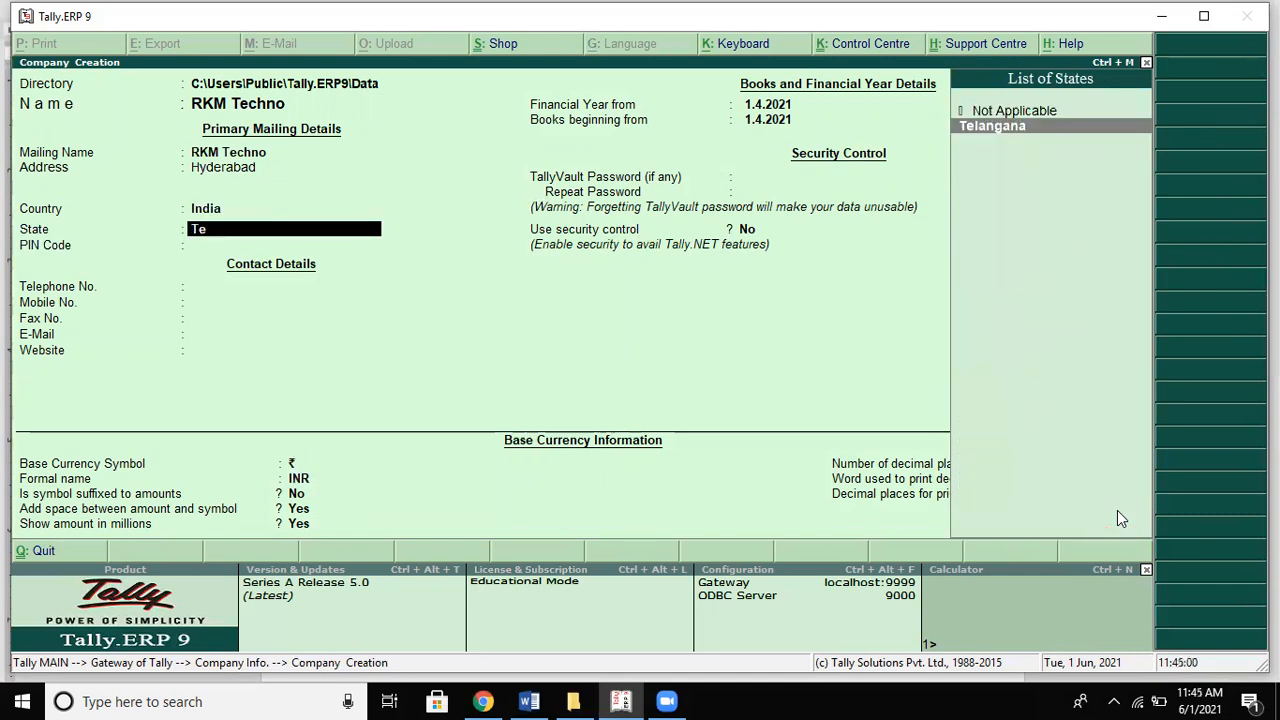
{"action": "key", "text": "Return"}
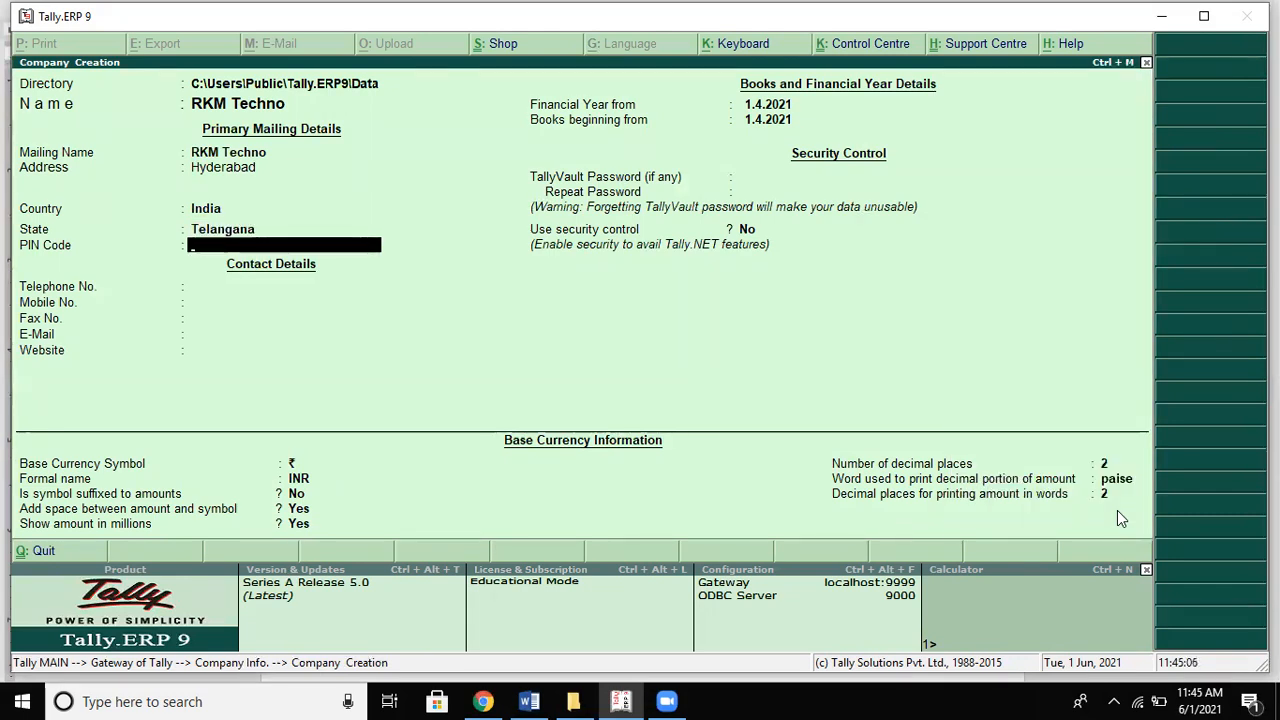
{"action": "type", "text": "500003"}
{"action": "key", "text": "Return"}
{"action": "key", "text": "Return"}
{"action": "key", "text": "Return"}
{"action": "key", "text": "Return"}
{"action": "key", "text": "Return"}
{"action": "key", "text": "Return"}
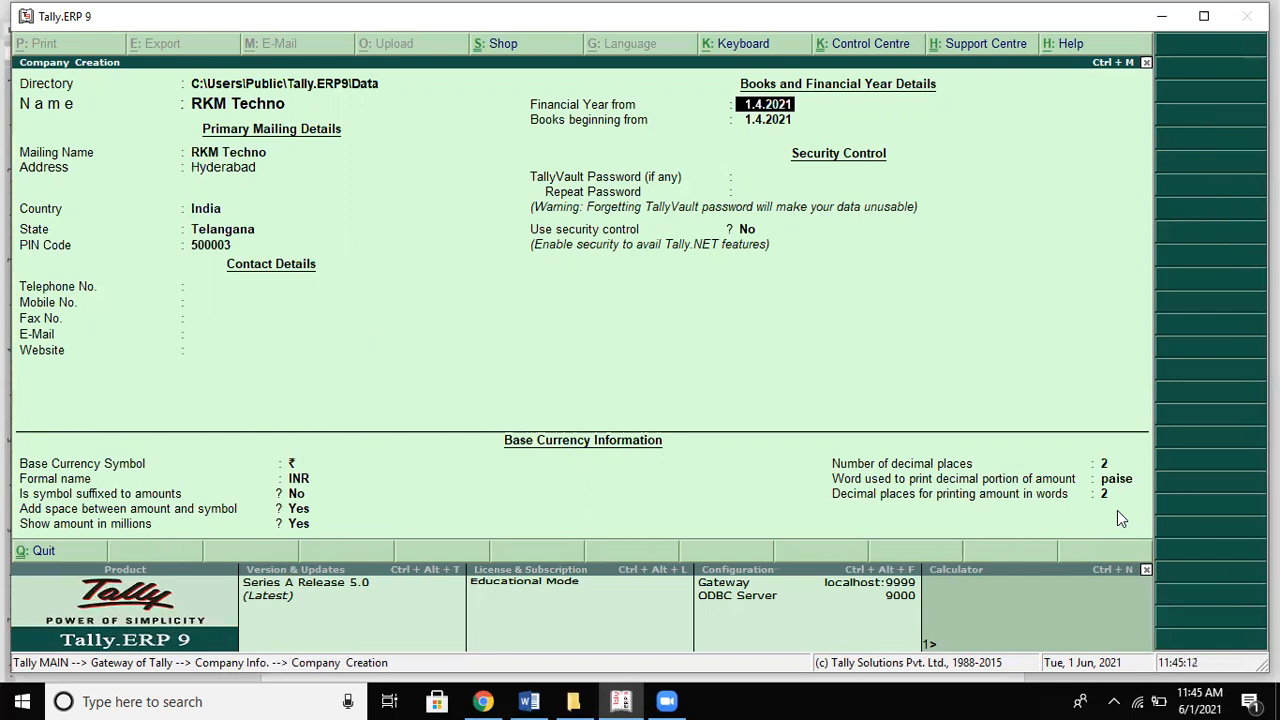
{"action": "key", "text": "Return"}
{"action": "key", "text": "Return"}
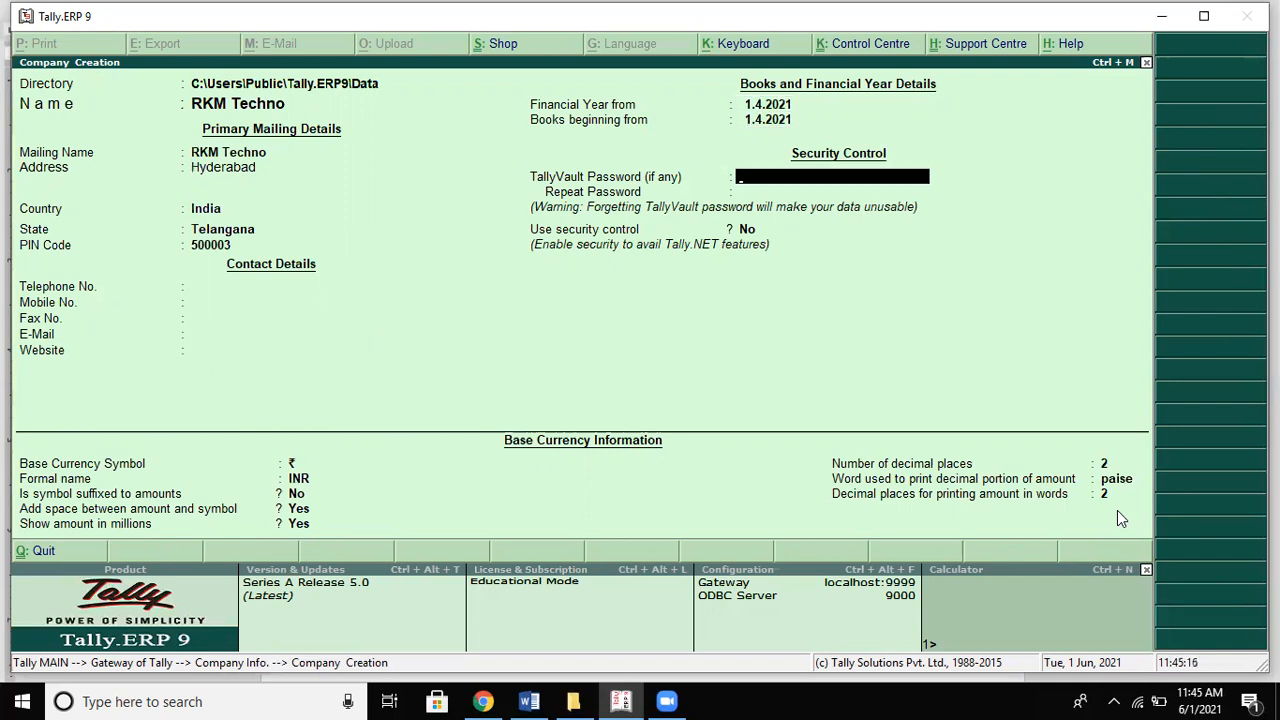
{"action": "key", "text": "Return"}
{"action": "key", "text": "Return"}
{"action": "key", "text": "Return"}
{"action": "key", "text": "Return"}
{"action": "key", "text": "Return"}
{"action": "key", "text": "Return"}
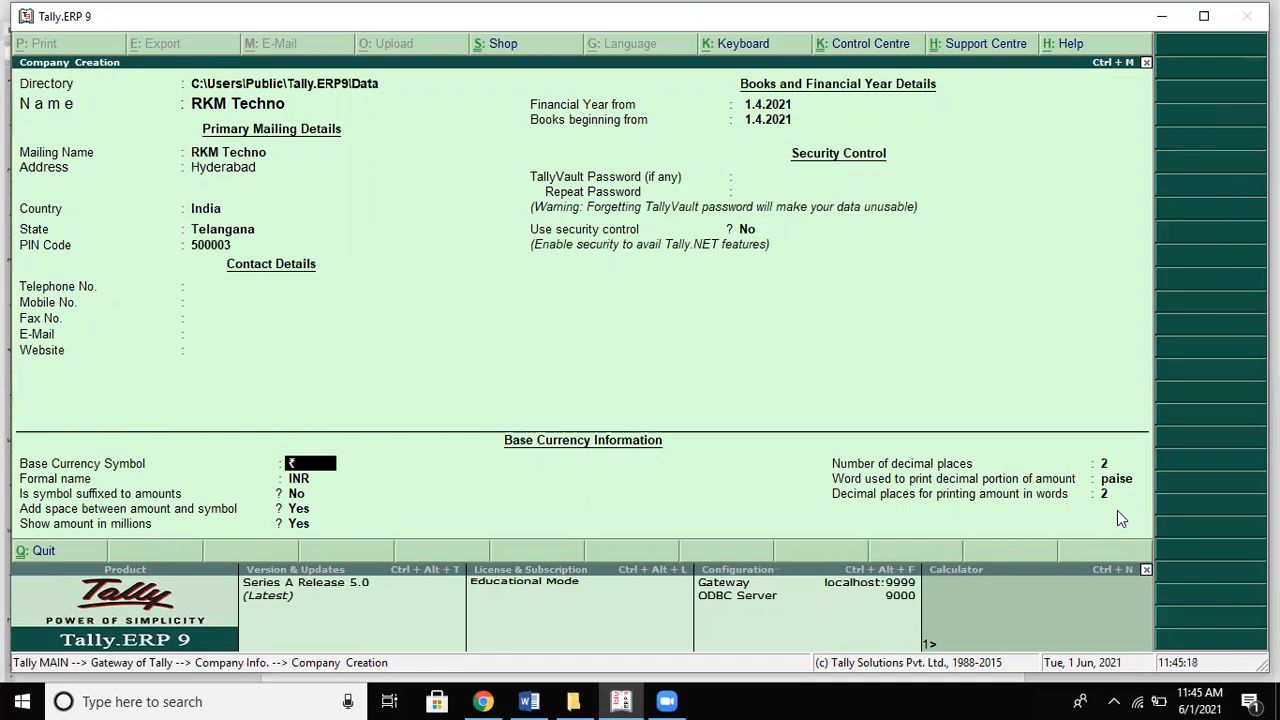
{"action": "key", "text": "Return"}
{"action": "key", "text": "Return"}
{"action": "key", "text": "Return"}
{"action": "key", "text": "Return"}
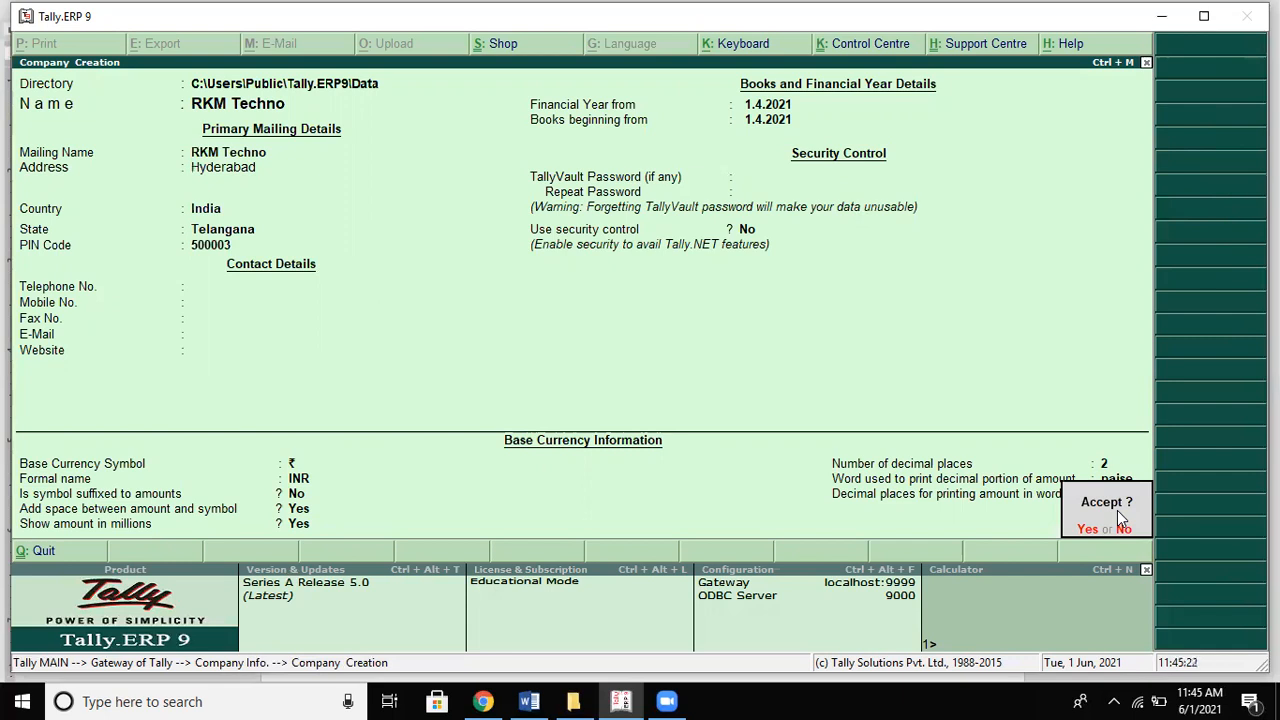
{"action": "key", "text": "Return"}
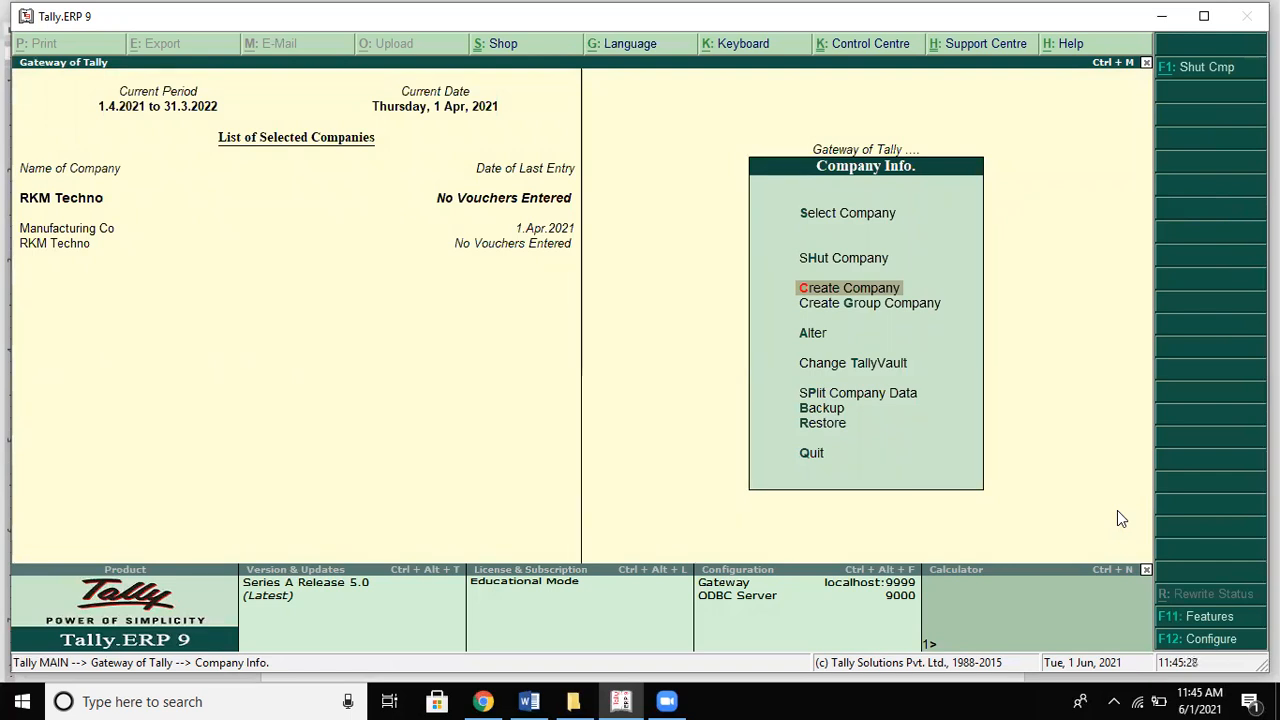
Step: Go to Accounts Info > Ledgers and start creating a single ledger
{"action": "key", "text": "Escape"}
{"action": "key", "text": "Down"}
{"action": "key", "text": "Down"}
{"action": "key", "text": "Down"}
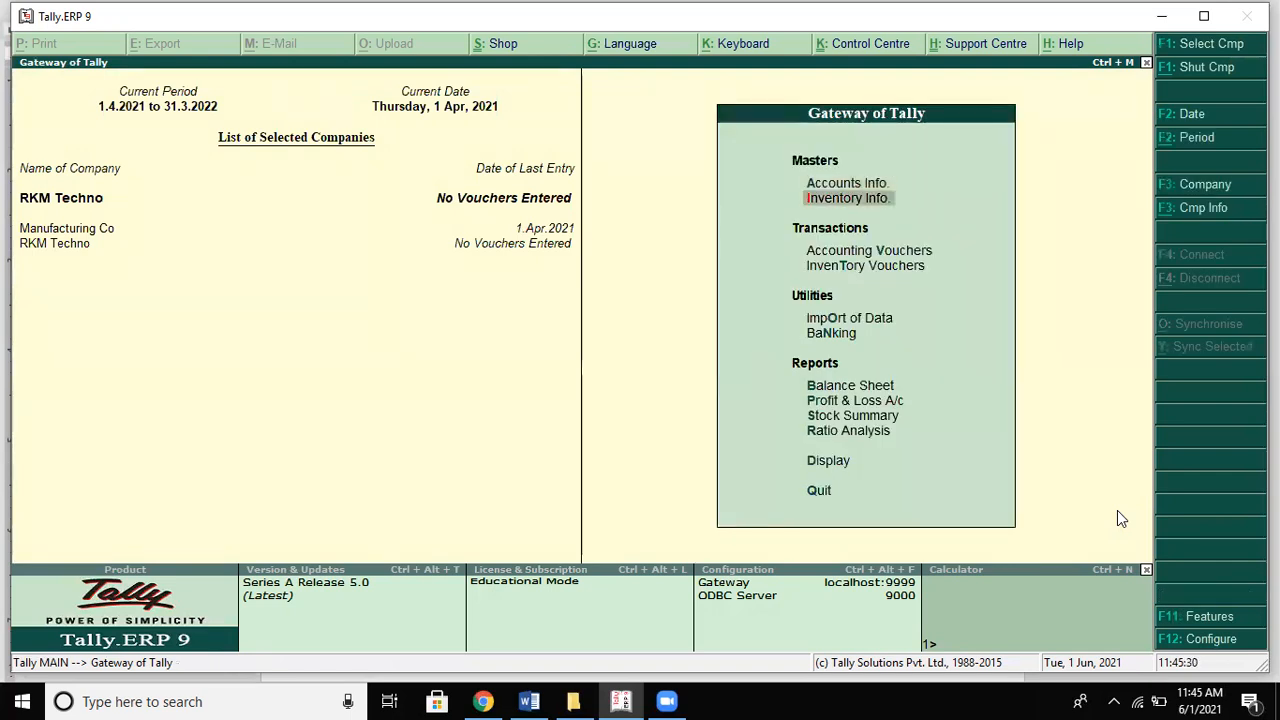
{"action": "key", "text": "Up"}
{"action": "key", "text": "Up"}
{"action": "key", "text": "Up"}
{"action": "key", "text": "Return"}
{"action": "key", "text": "Down"}
{"action": "key", "text": "Return"}
{"action": "key", "text": "Down"}
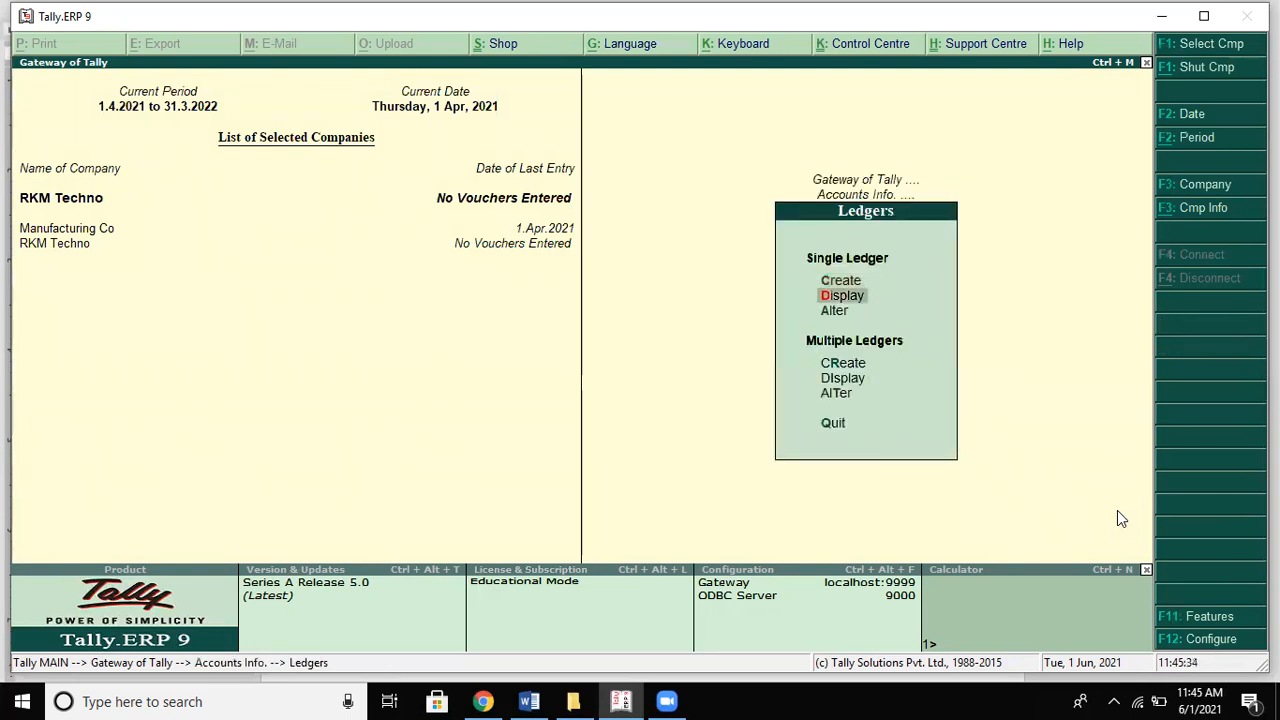
{"action": "key", "text": "Up"}
{"action": "key", "text": "Return"}
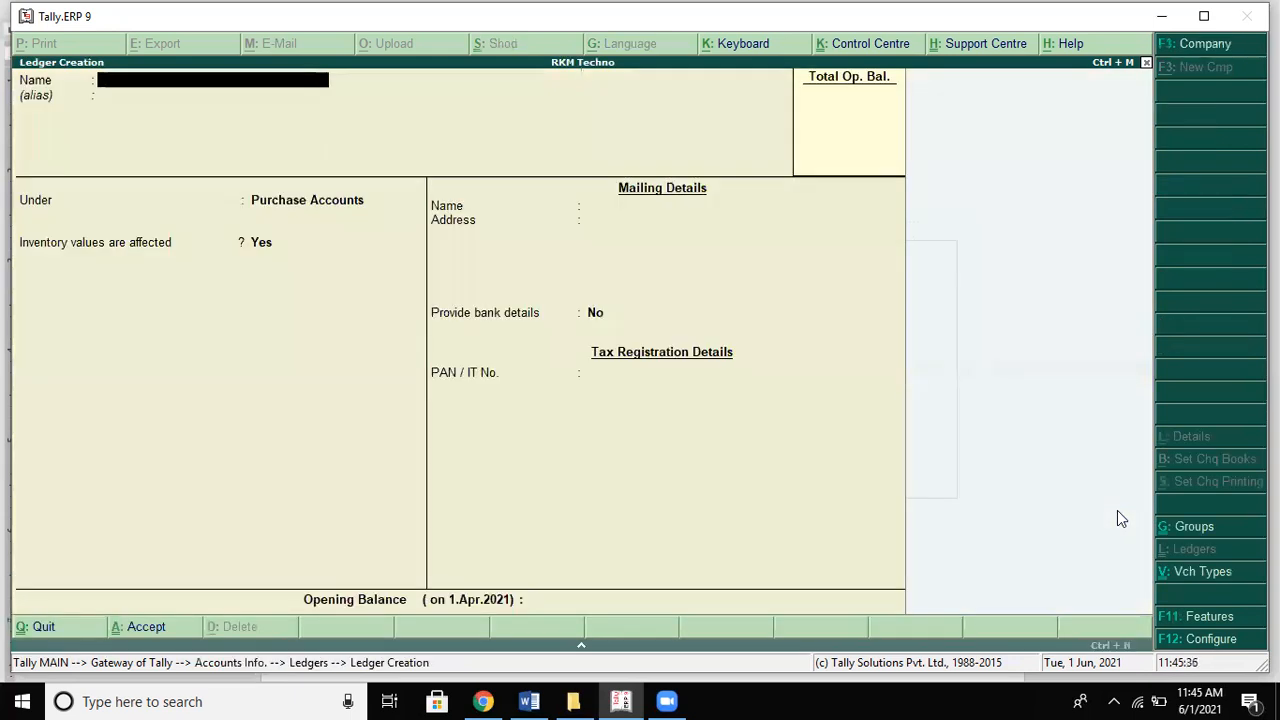
{"action": "key", "text": "alt+Tab"}
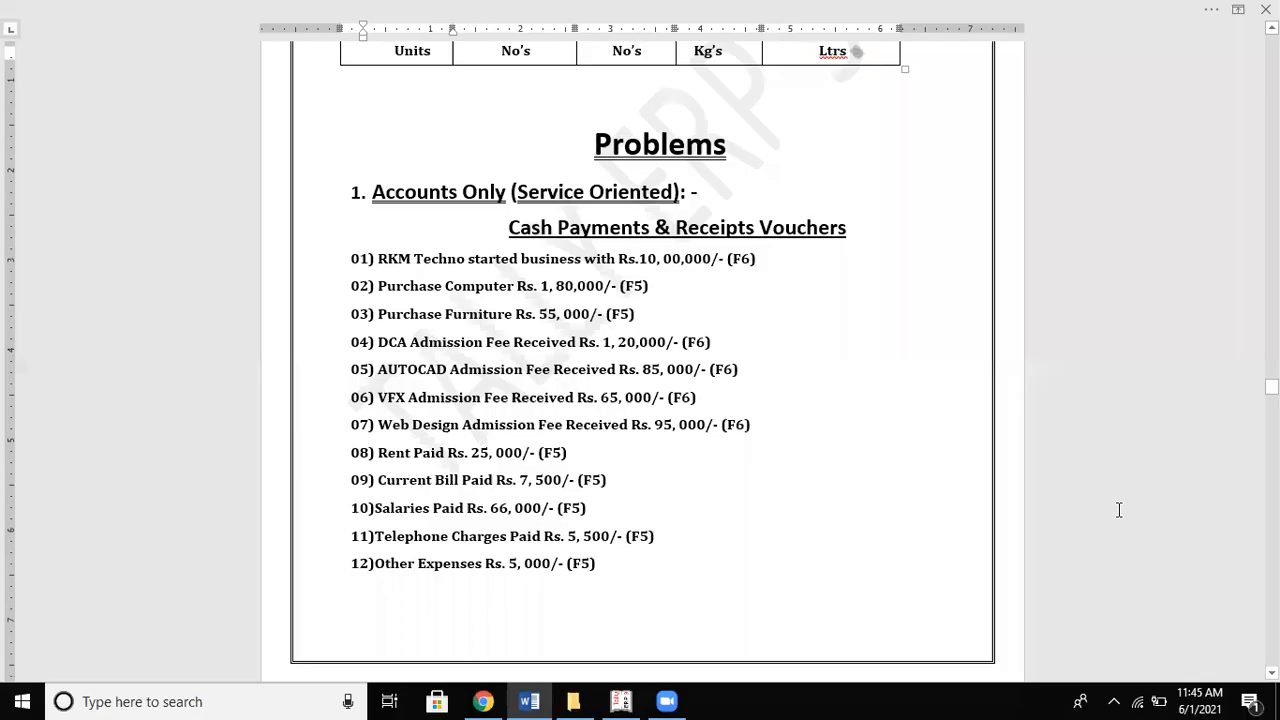
{"action": "key", "text": "Down"}
{"action": "key", "text": "Down"}
{"action": "key", "text": "Down"}
{"action": "key", "text": "Down"}
{"action": "key", "text": "Down"}
{"action": "key", "text": "Down"}
{"action": "key", "text": "Down"}
{"action": "key", "text": "Down"}
{"action": "key", "text": "Down"}
{"action": "key", "text": "Down"}
{"action": "key", "text": "Down"}
{"action": "key", "text": "Down"}
{"action": "key", "text": "Down"}
{"action": "key", "text": "Down"}
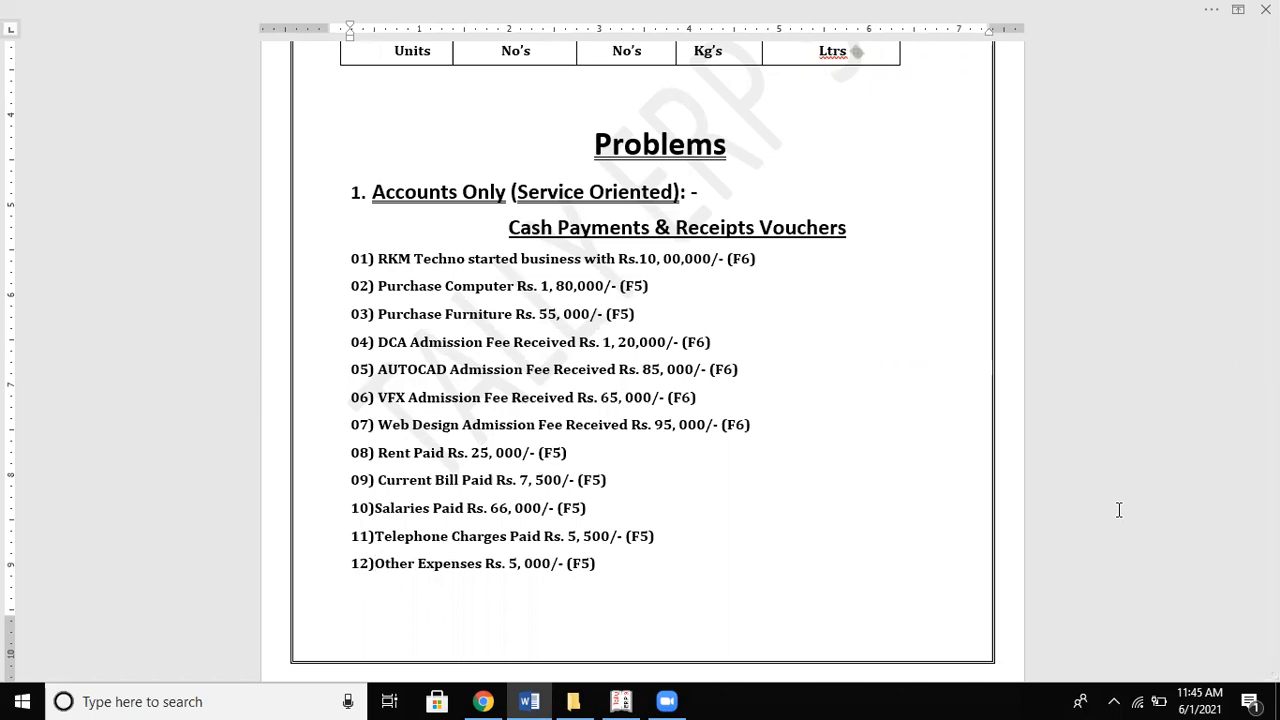
{"action": "key", "text": "alt+Tab"}
Step: Create a Capital ledger under Capital Account with a 1000000 opening balance
{"action": "type", "text": "Capital"}
{"action": "key", "text": "Return"}
{"action": "key", "text": "Return"}
{"action": "type", "text": "cap"}
{"action": "key", "text": "Return"}
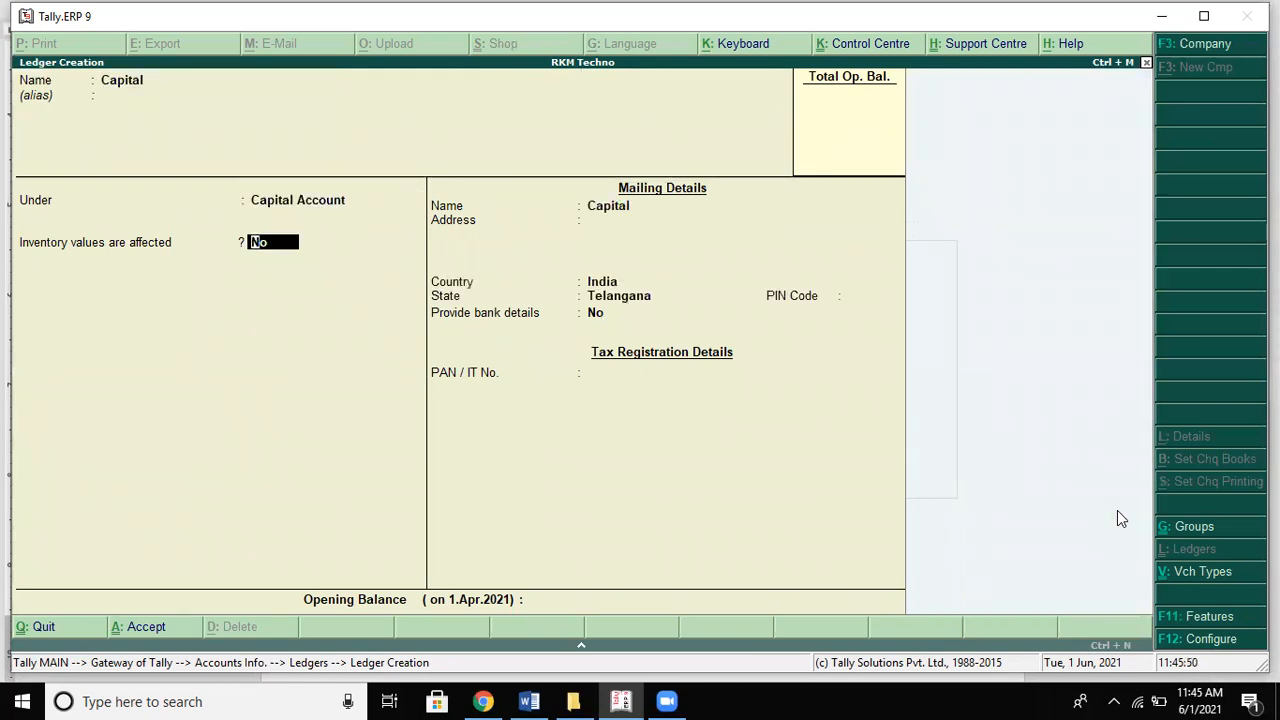
{"action": "key", "text": "Return"}
{"action": "key", "text": "Return"}
{"action": "key", "text": "Return"}
{"action": "key", "text": "Return"}
{"action": "key", "text": "Return"}
{"action": "key", "text": "Return"}
{"action": "key", "text": "Return"}
{"action": "key", "text": "Return"}
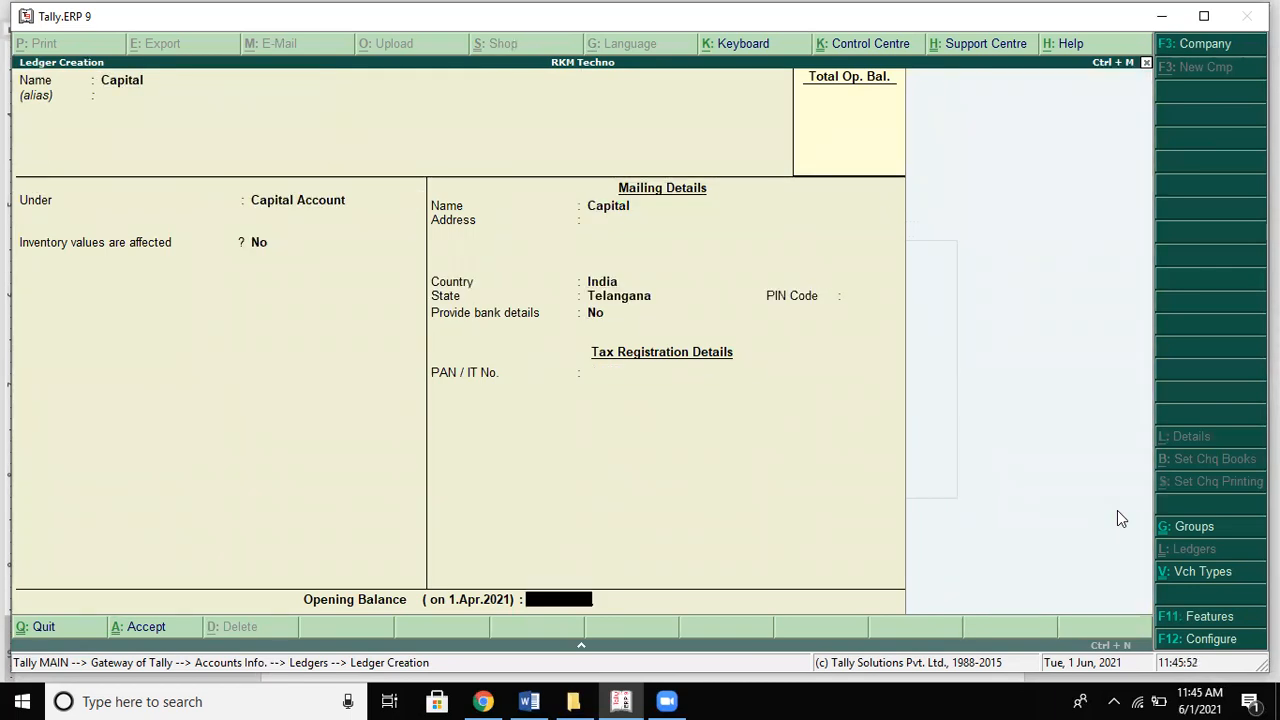
{"action": "key", "text": "alt+Tab"}
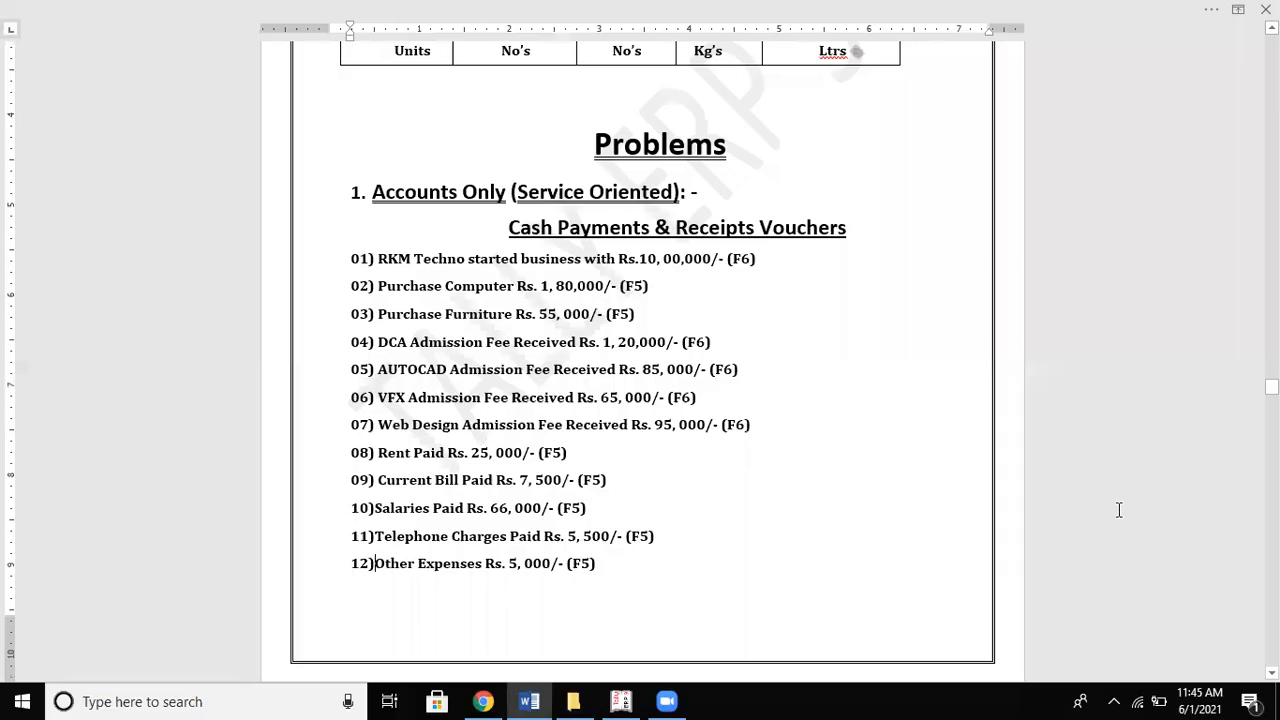
{"action": "key", "text": "alt+Tab"}
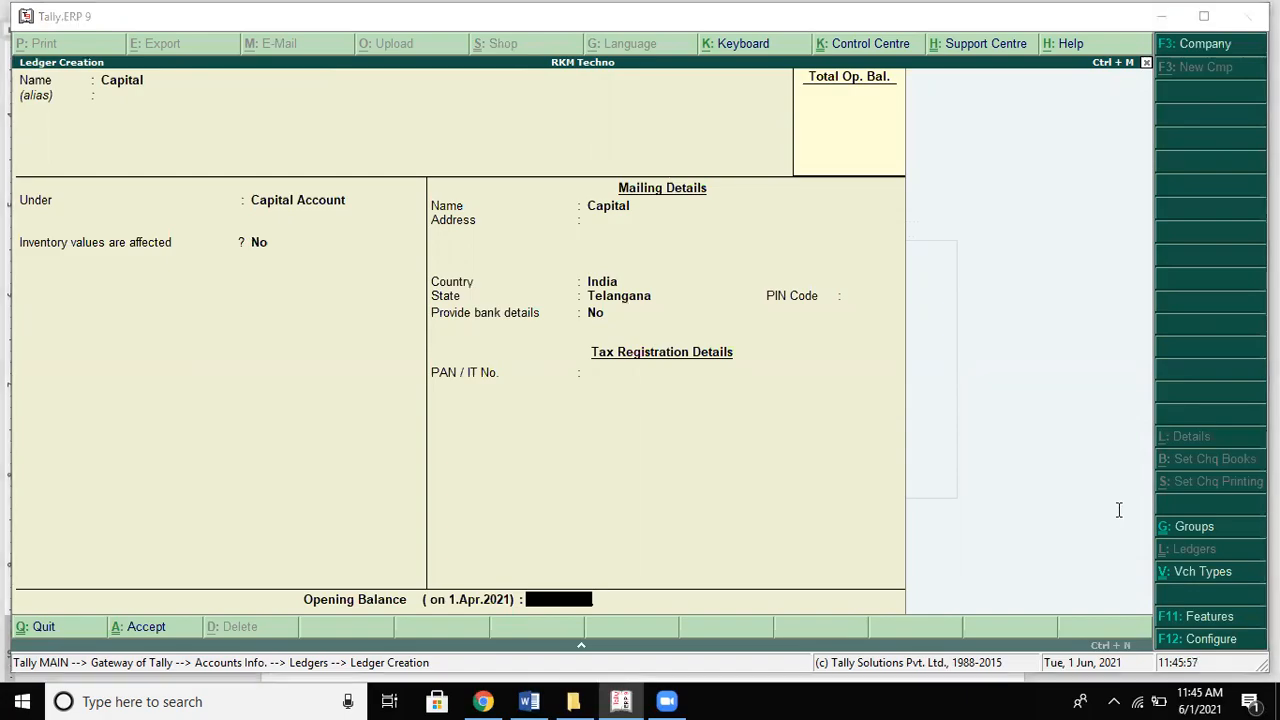
{"action": "key", "text": "alt+Tab"}
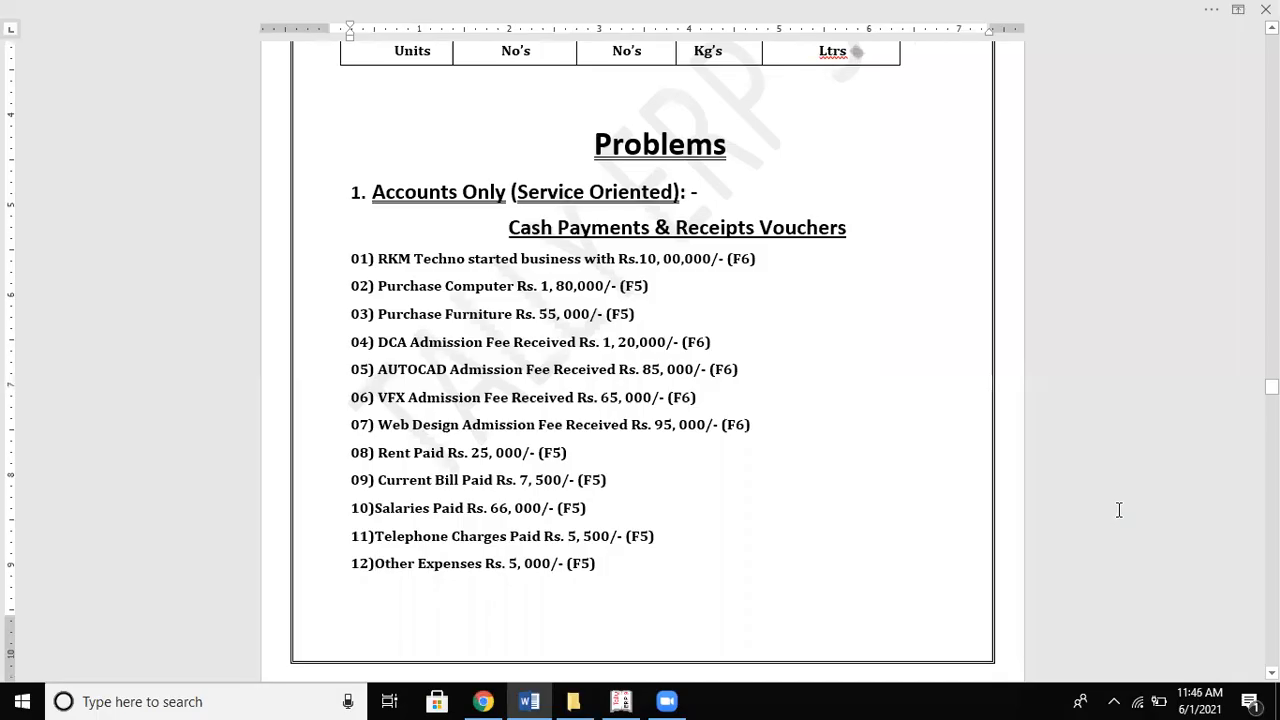
{"action": "key", "text": "alt+Tab"}
{"action": "type", "text": "100000"}
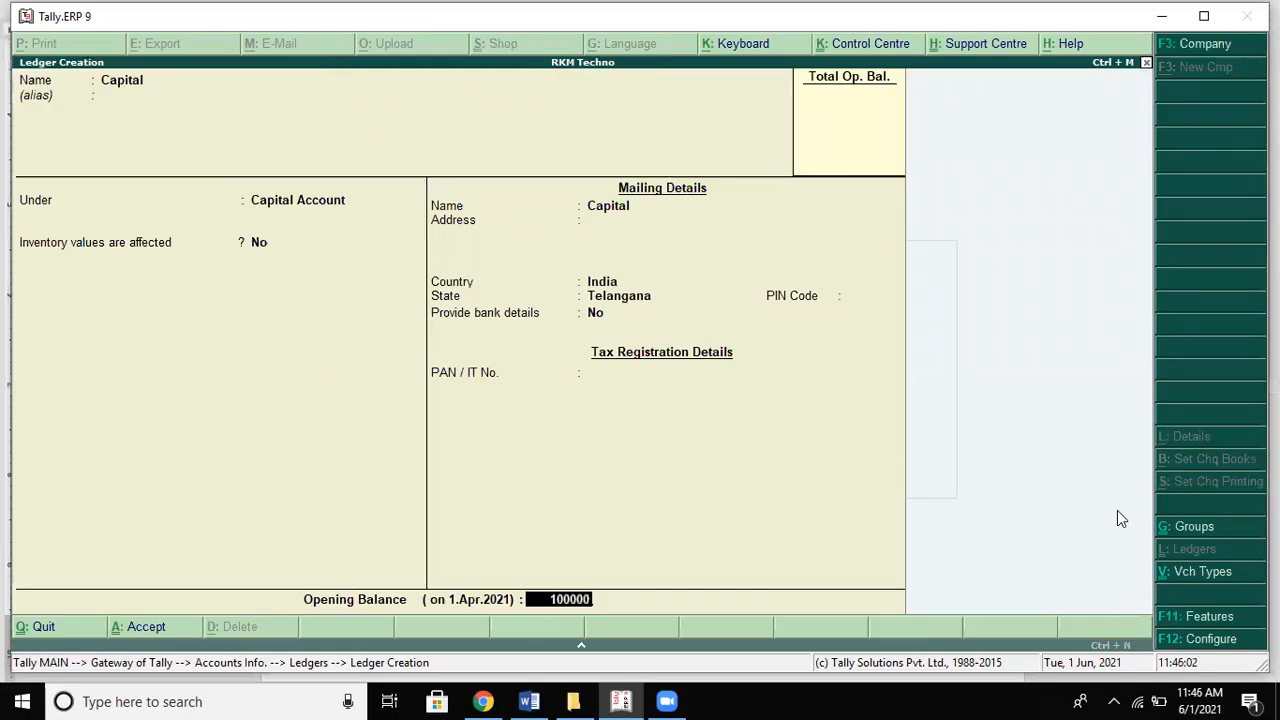
{"action": "type", "text": "0"}
{"action": "key", "text": "Return"}
{"action": "key", "text": "Return"}
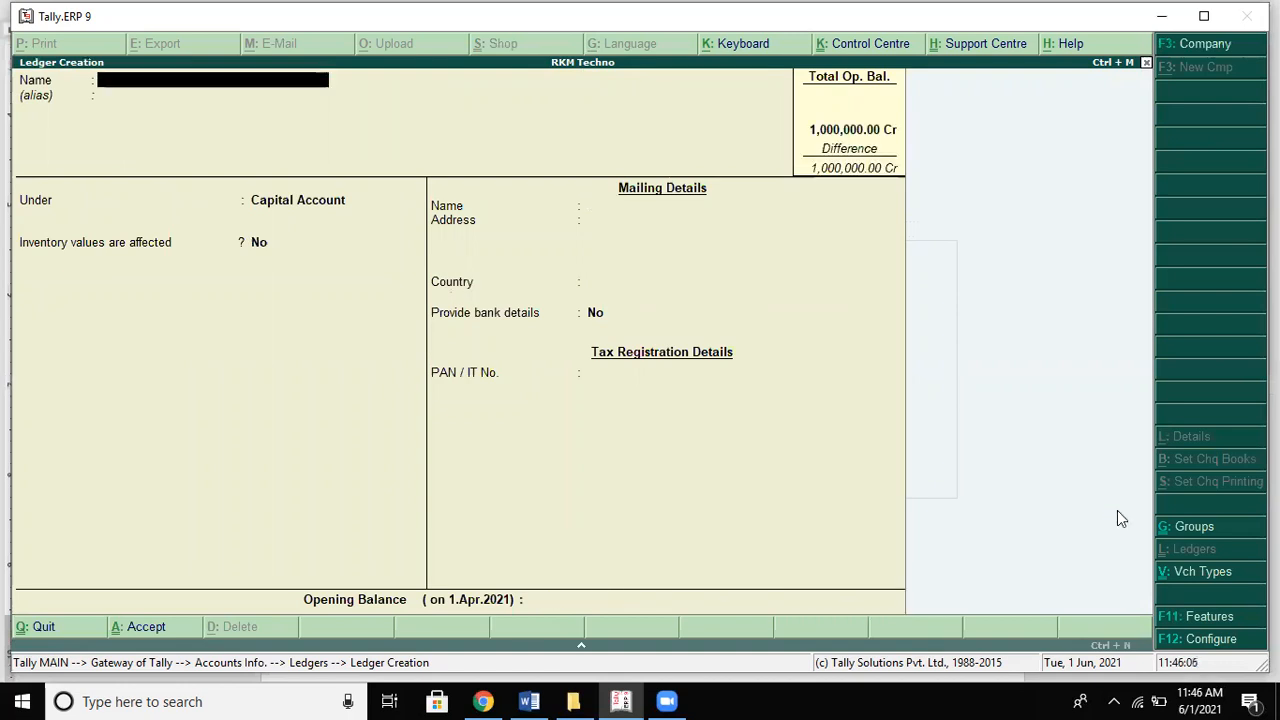
Step: Enter a Cash ledger name, then discard it without saving
{"action": "key", "text": "alt+Tab"}
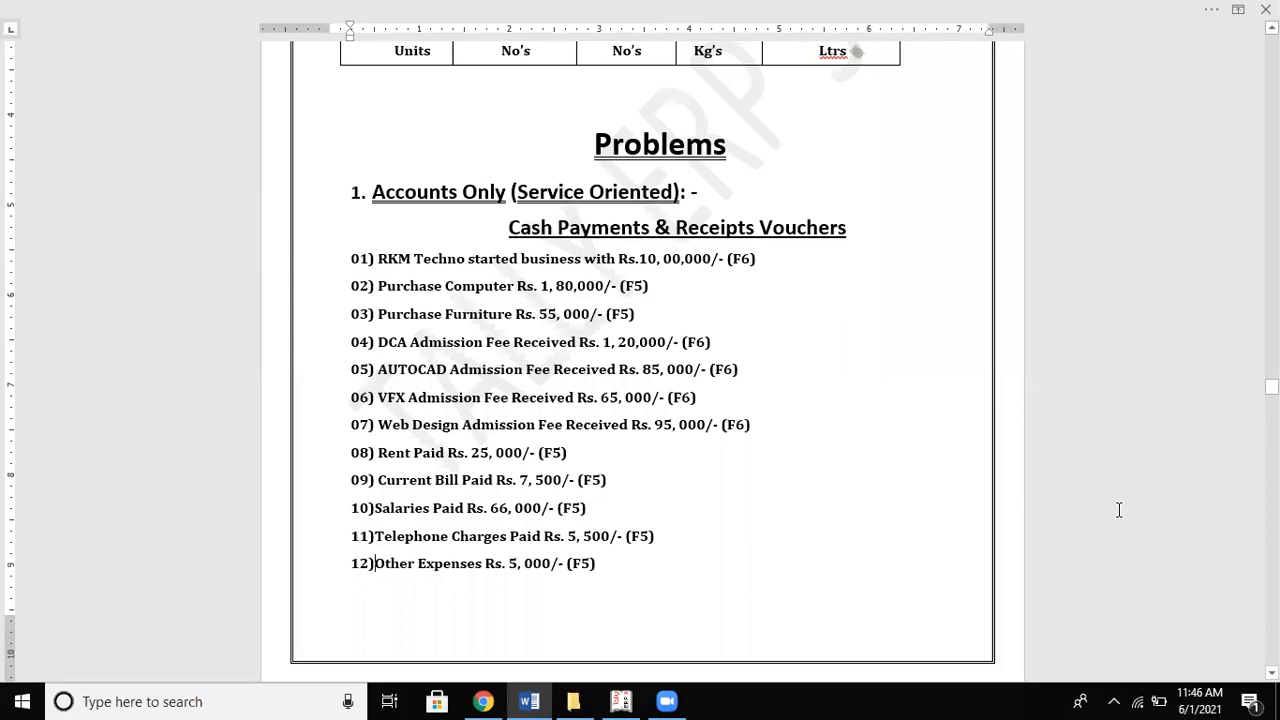
{"action": "key", "text": "alt+Tab"}
{"action": "type", "text": "Cash"}
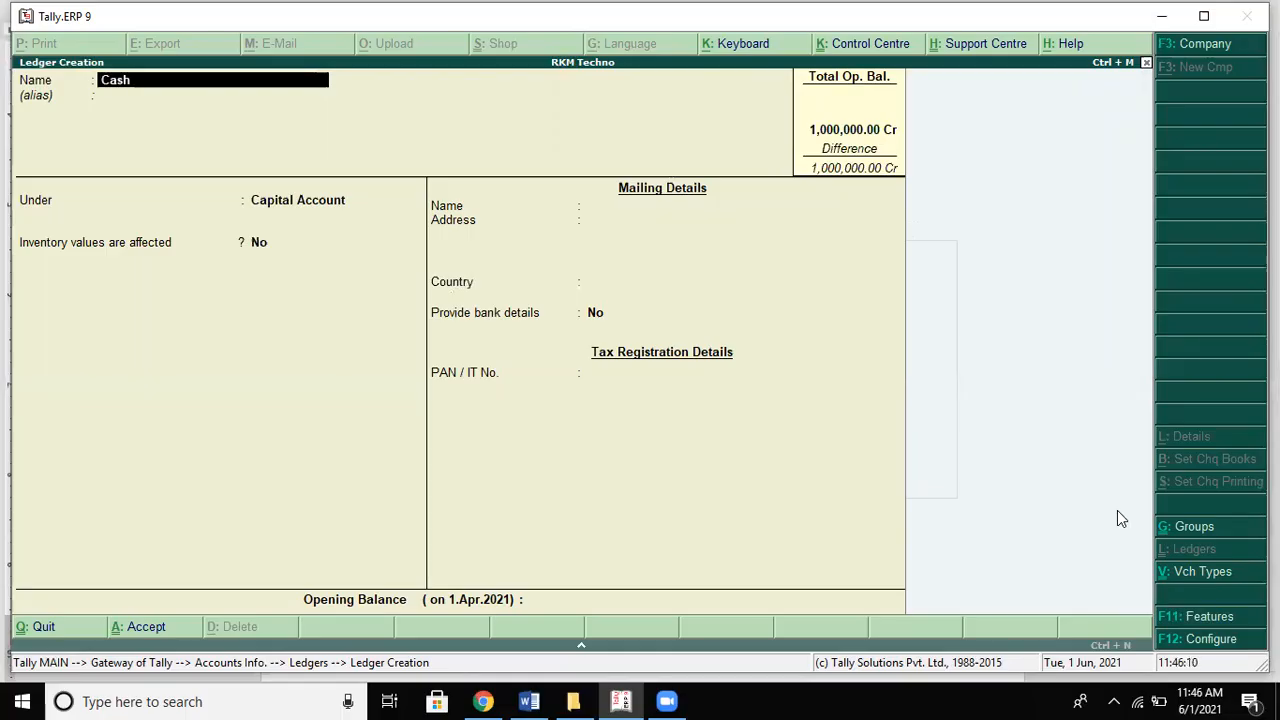
{"action": "key", "text": "Return"}
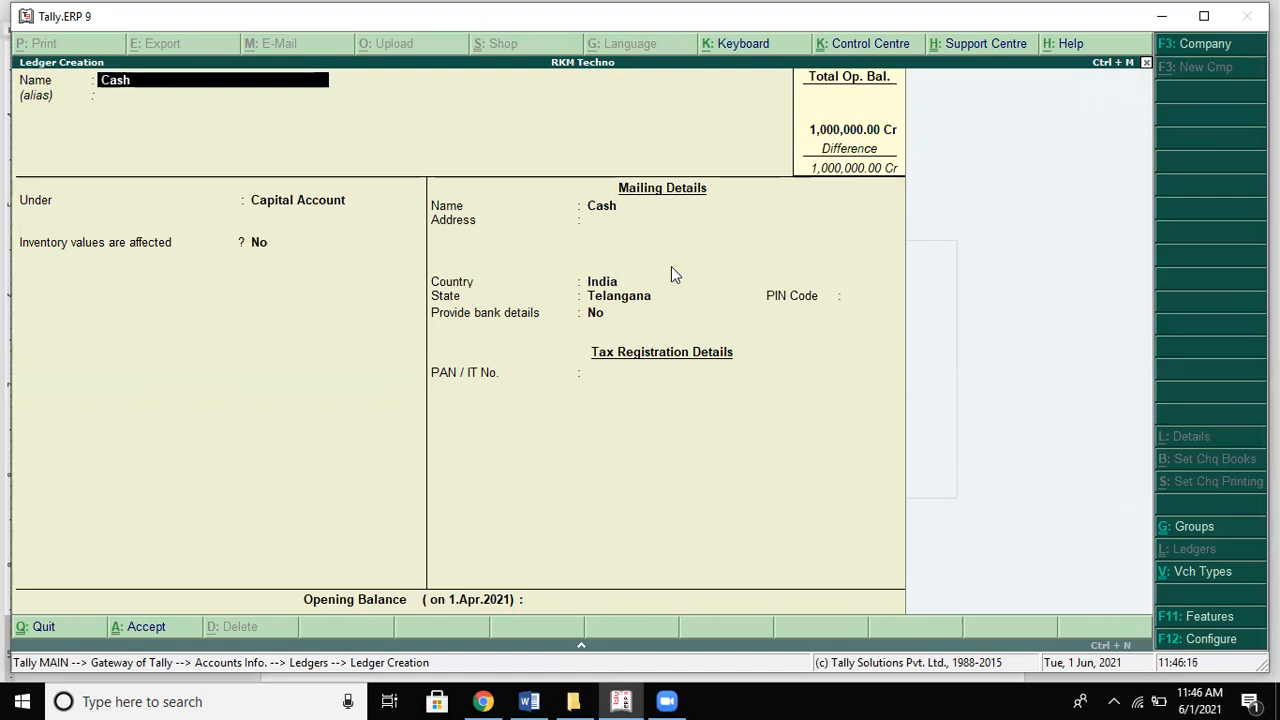
{"action": "type", "text": "N"}
{"action": "key", "text": "alt+Tab"}
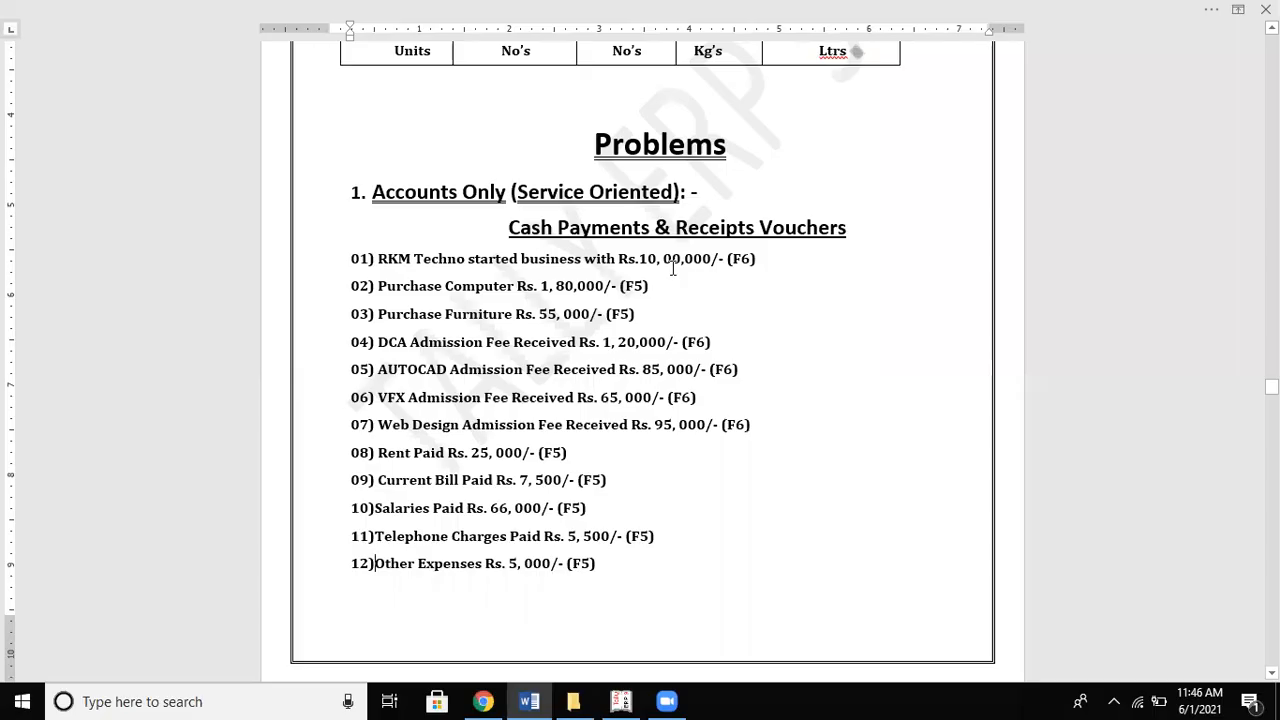
{"action": "key", "text": "alt+Tab"}
Step: Create a Computer ledger under Fixed Assets and Purchases under Purchase Accounts
{"action": "type", "text": "Com"}
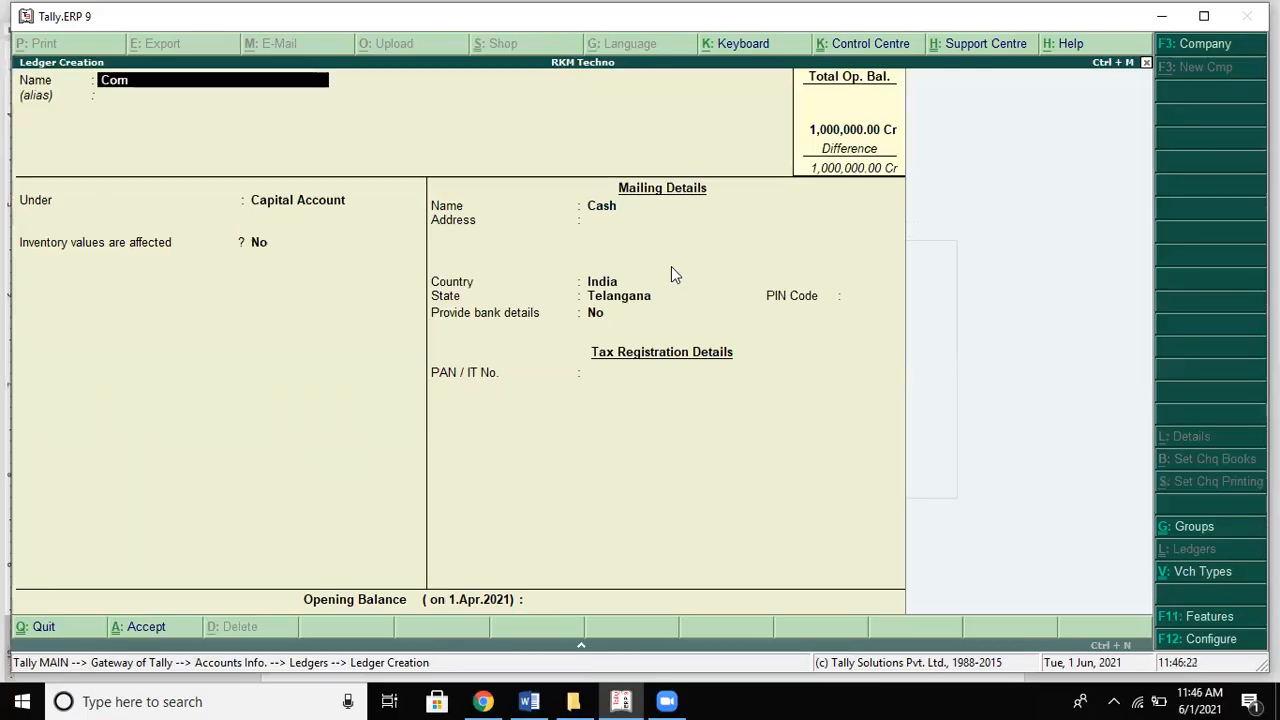
{"action": "type", "text": "puter"}
{"action": "key", "text": "Return"}
{"action": "key", "text": "Return"}
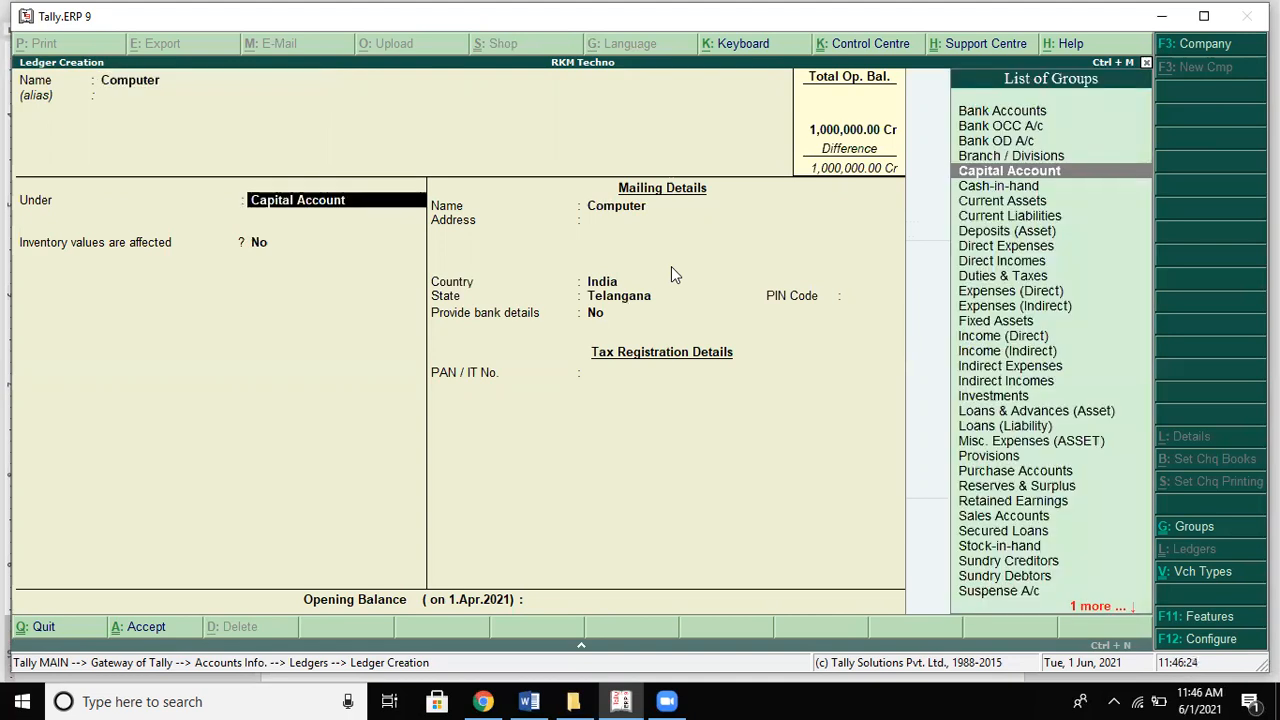
{"action": "type", "text": "f"}
{"action": "key", "text": "Return"}
{"action": "key", "text": "Return"}
{"action": "key", "text": "Return"}
{"action": "key", "text": "Return"}
{"action": "key", "text": "Return"}
{"action": "key", "text": "Return"}
{"action": "key", "text": "Return"}
{"action": "type", "text": "P"}
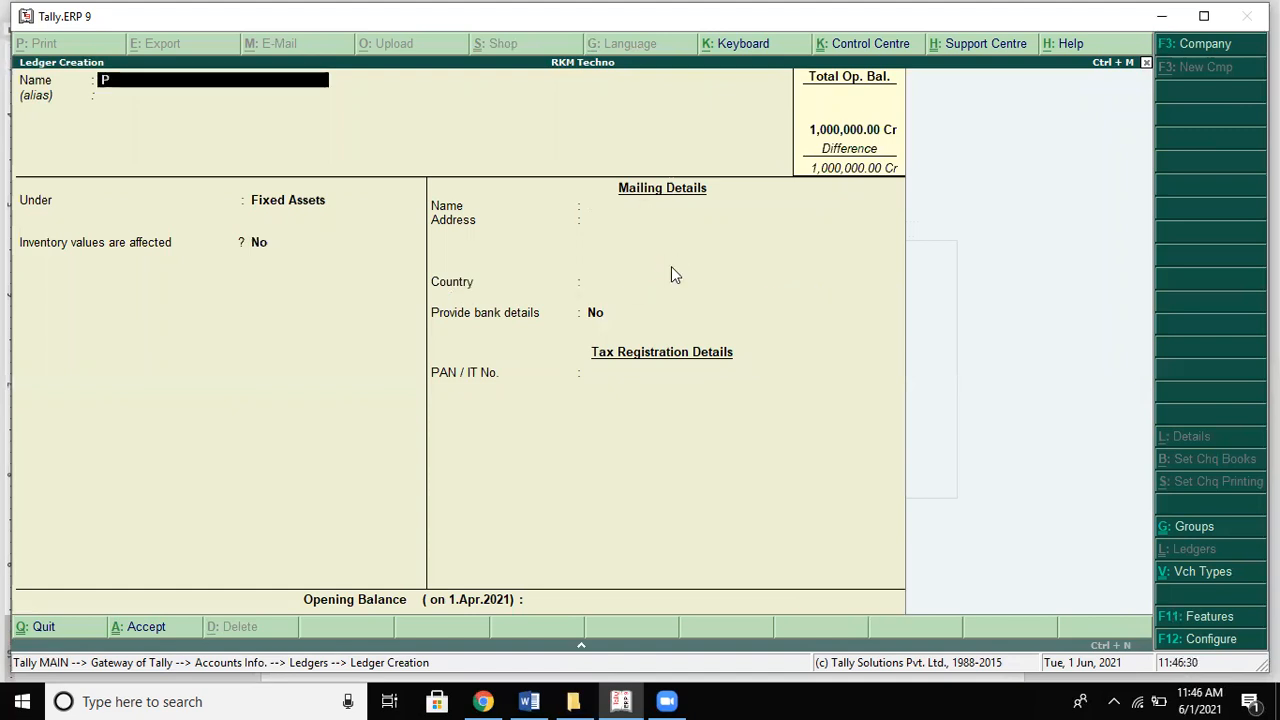
{"action": "type", "text": "urchases"}
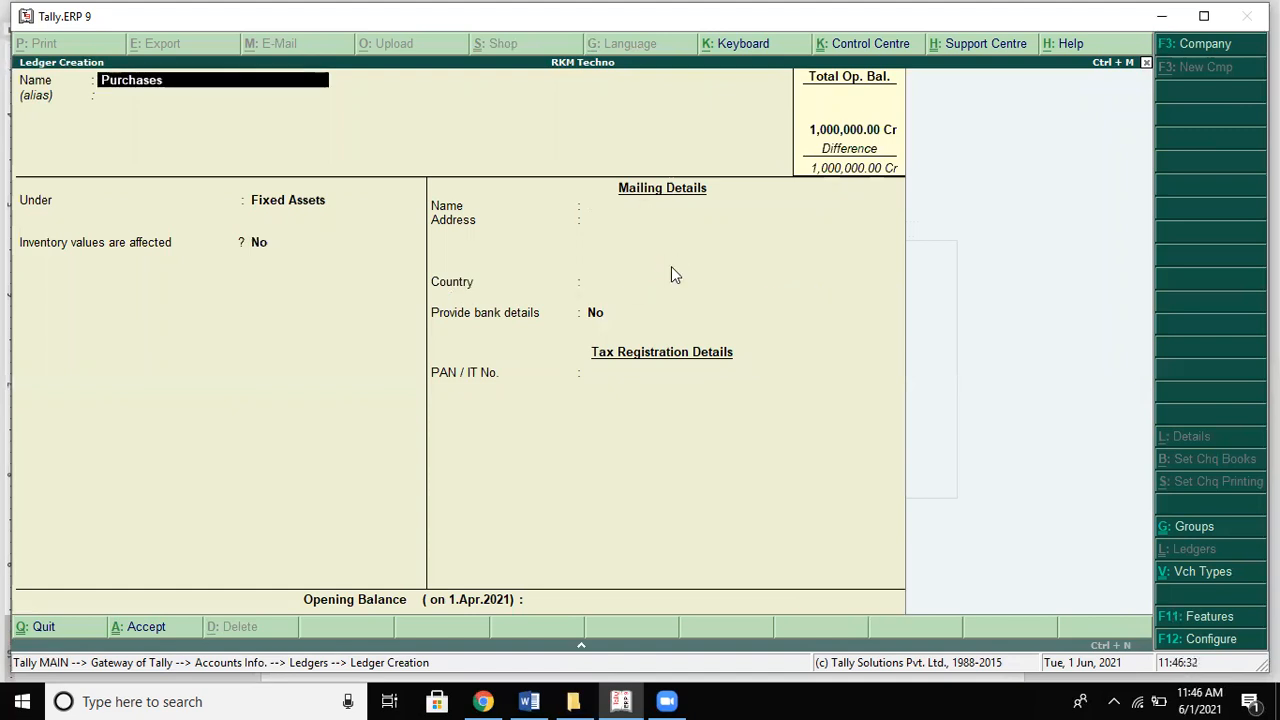
{"action": "key", "text": "Return"}
{"action": "key", "text": "Return"}
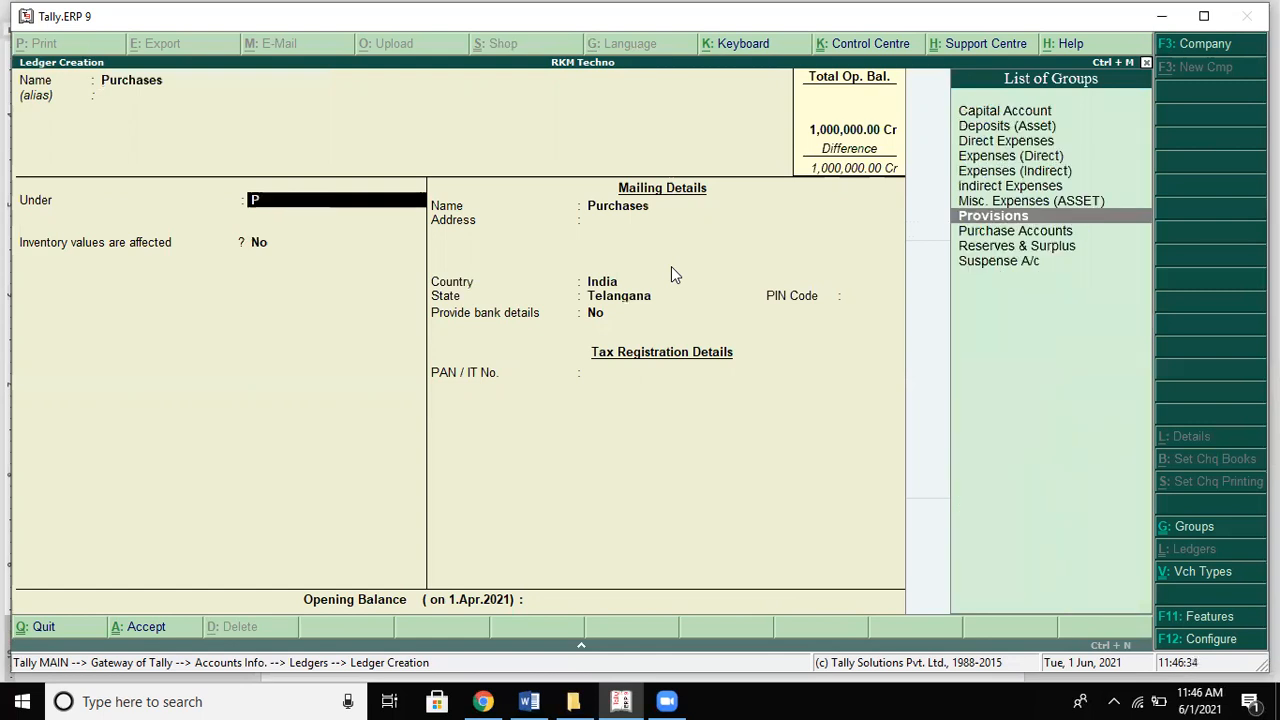
{"action": "type", "text": "u"}
{"action": "key", "text": "Return"}
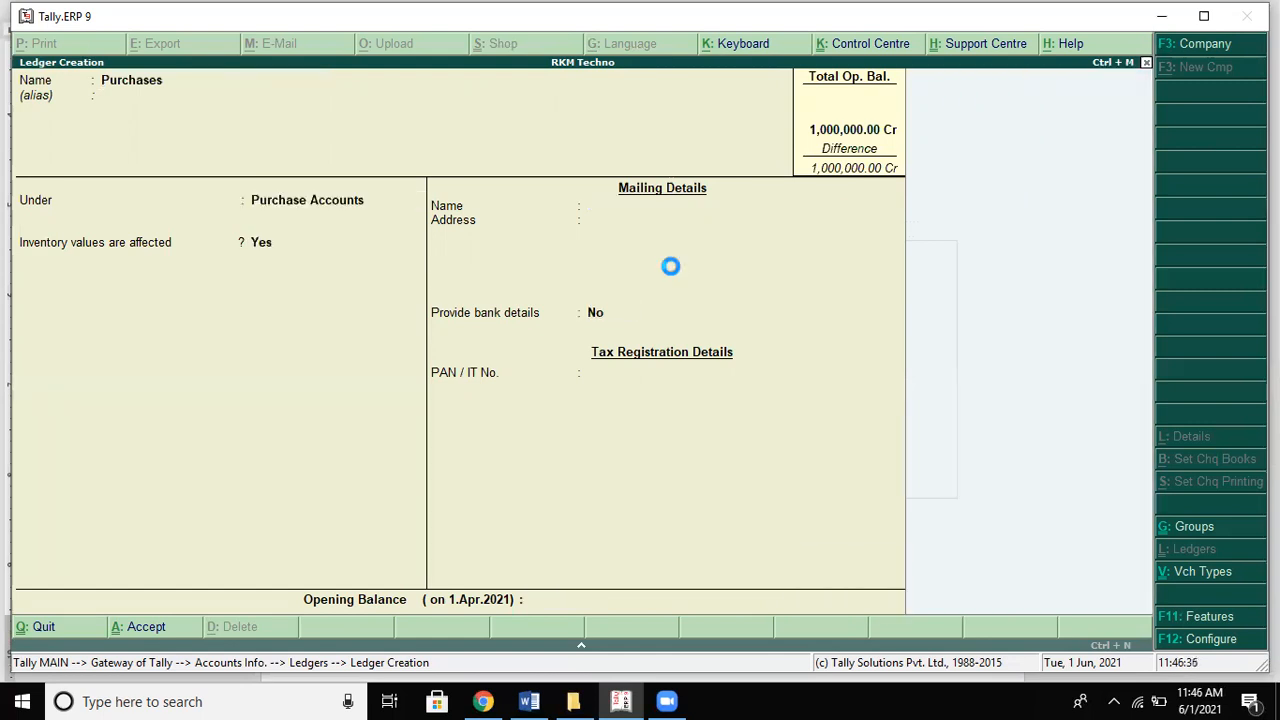
Step: Create a Funiture ledger under Fixed Assets
{"action": "key", "text": "alt+Tab"}
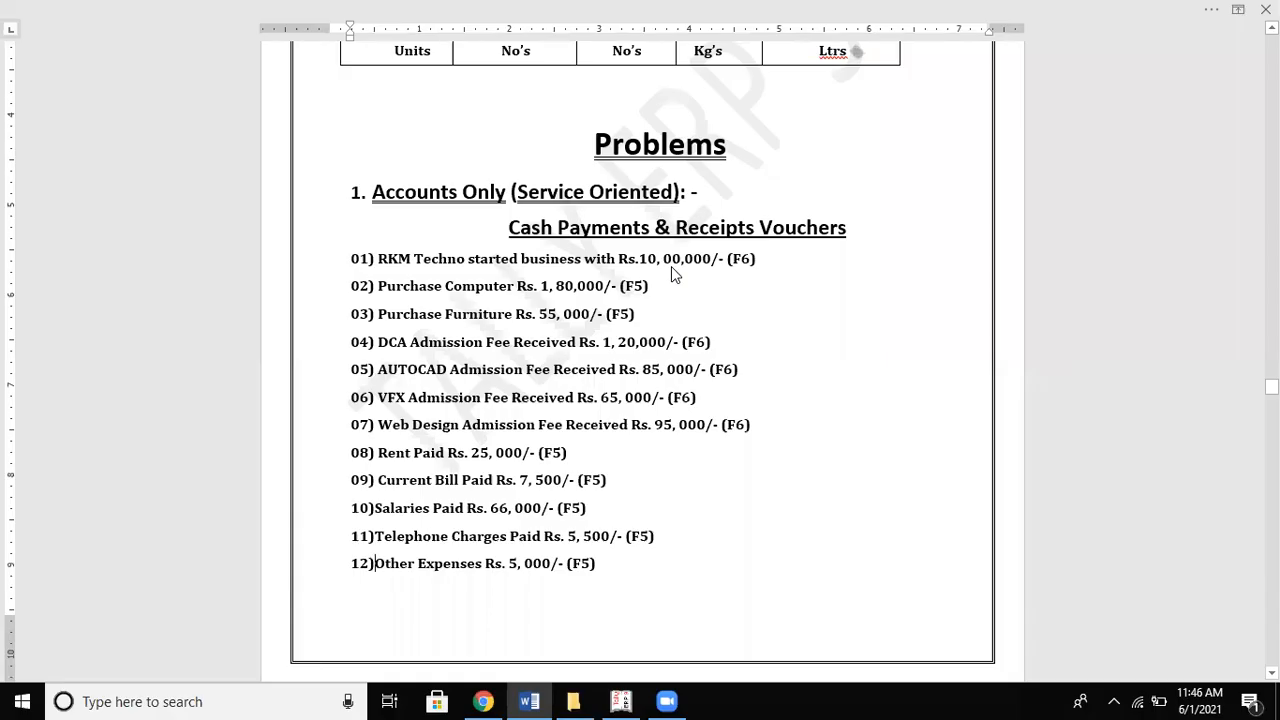
{"action": "key", "text": "alt+Tab"}
{"action": "type", "text": "Fu"}
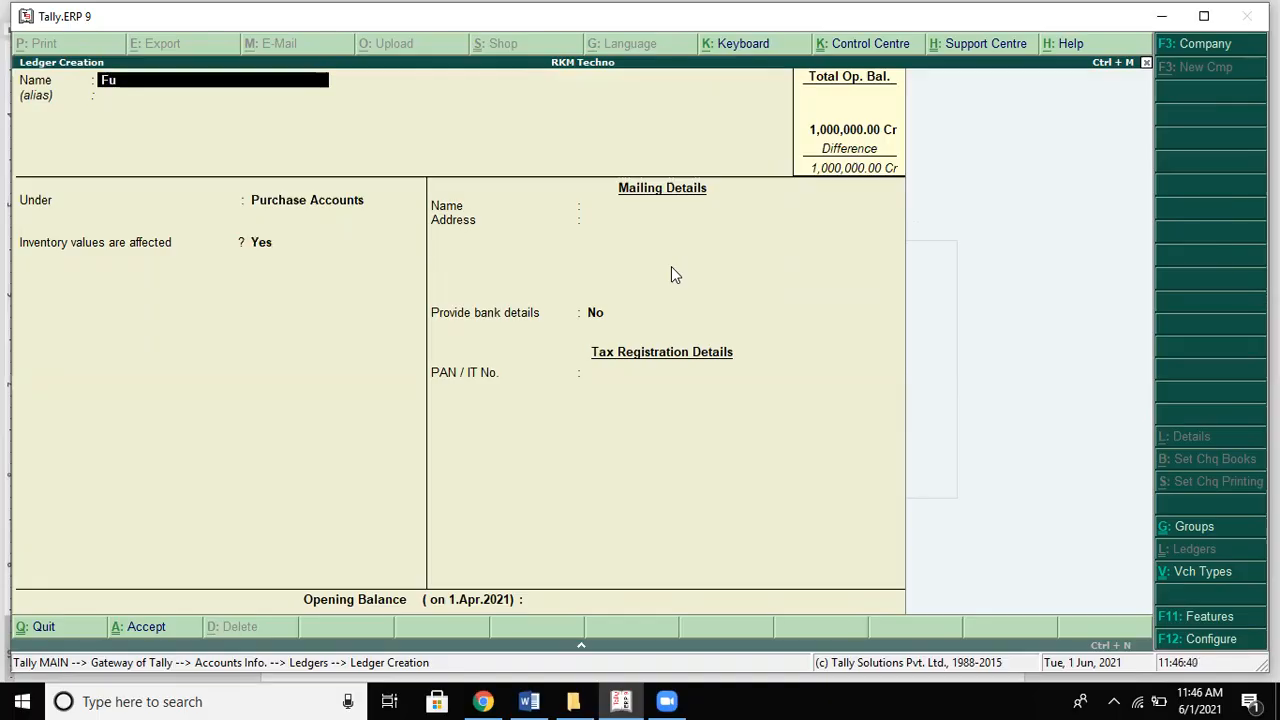
{"action": "type", "text": "niture"}
{"action": "key", "text": "Return"}
{"action": "key", "text": "Return"}
{"action": "type", "text": "F"}
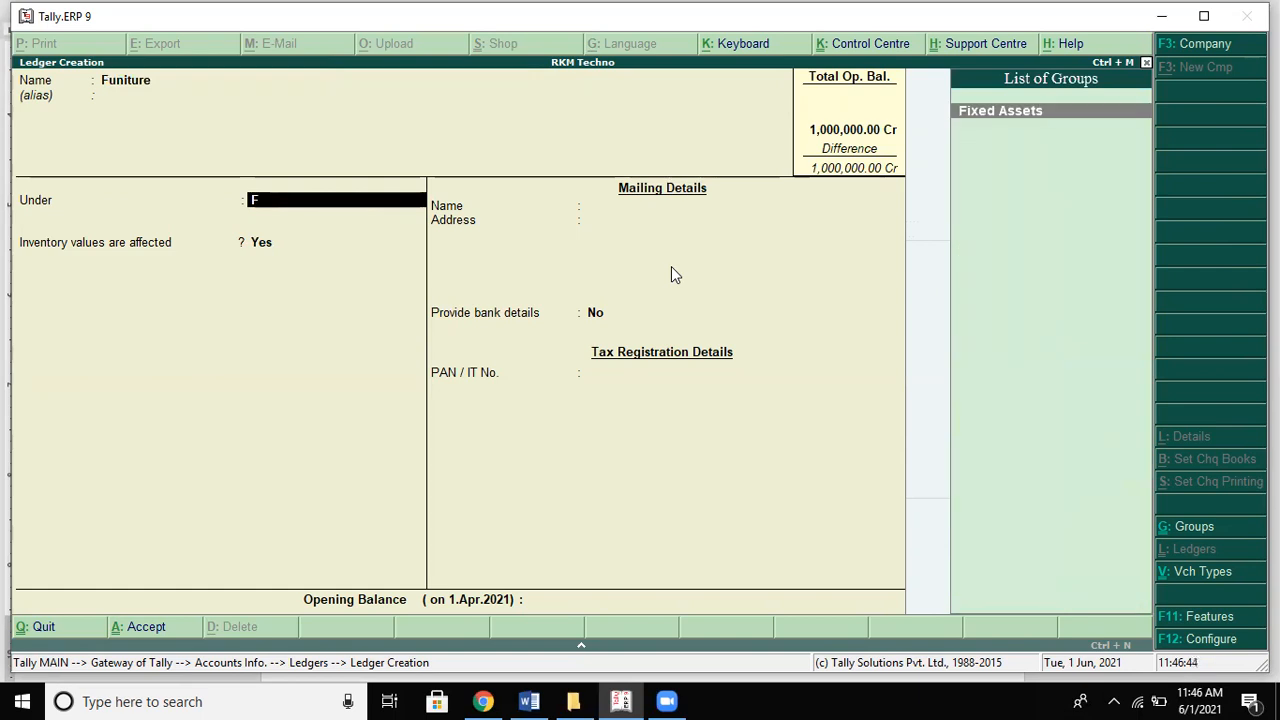
{"action": "key", "text": "Return"}
{"action": "key", "text": "Return"}
{"action": "key", "text": "Return"}
{"action": "key", "text": "Return"}
{"action": "key", "text": "Return"}
{"action": "key", "text": "Return"}
{"action": "key", "text": "Return"}
{"action": "key", "text": "Return"}
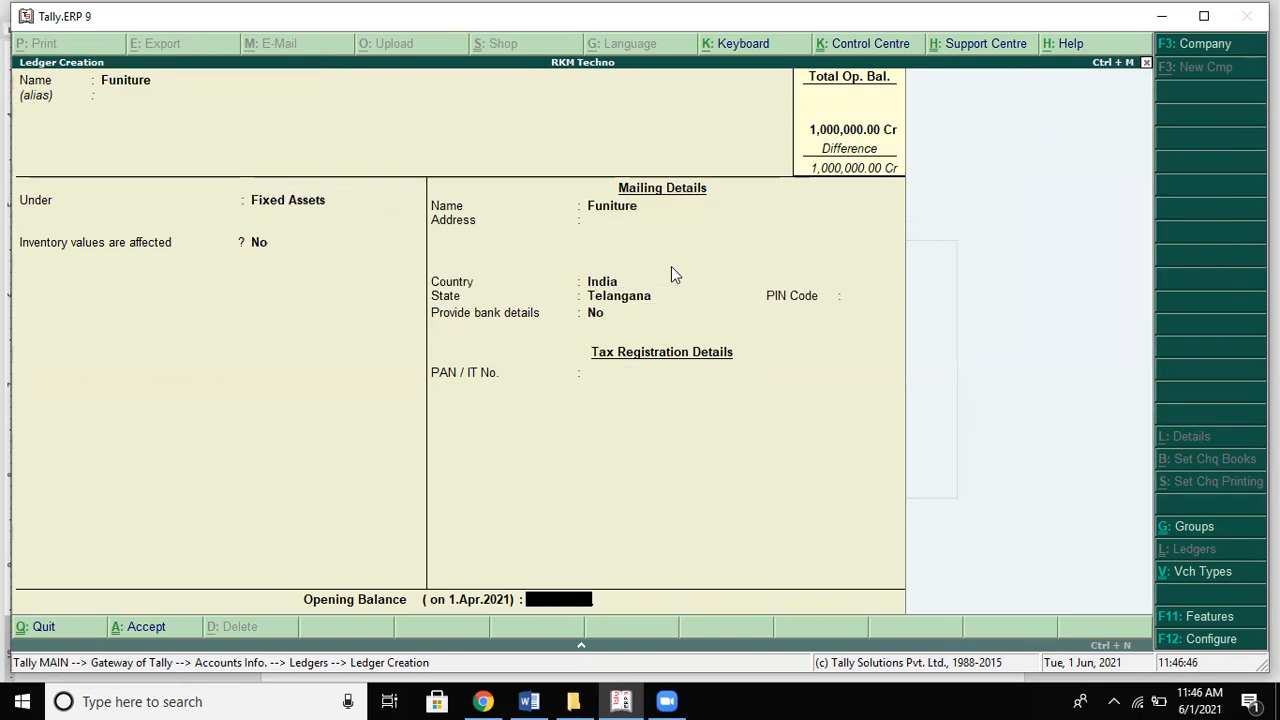
{"action": "key", "text": "Return"}
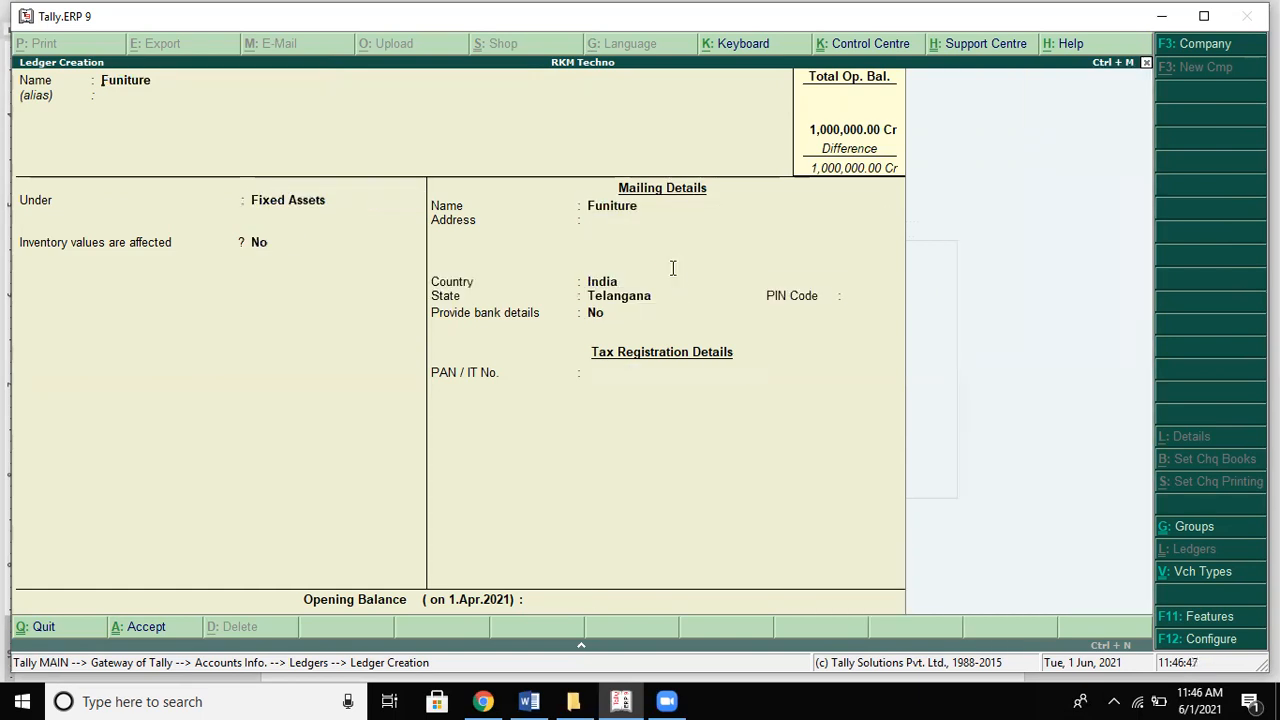
{"action": "key", "text": "alt+Tab"}
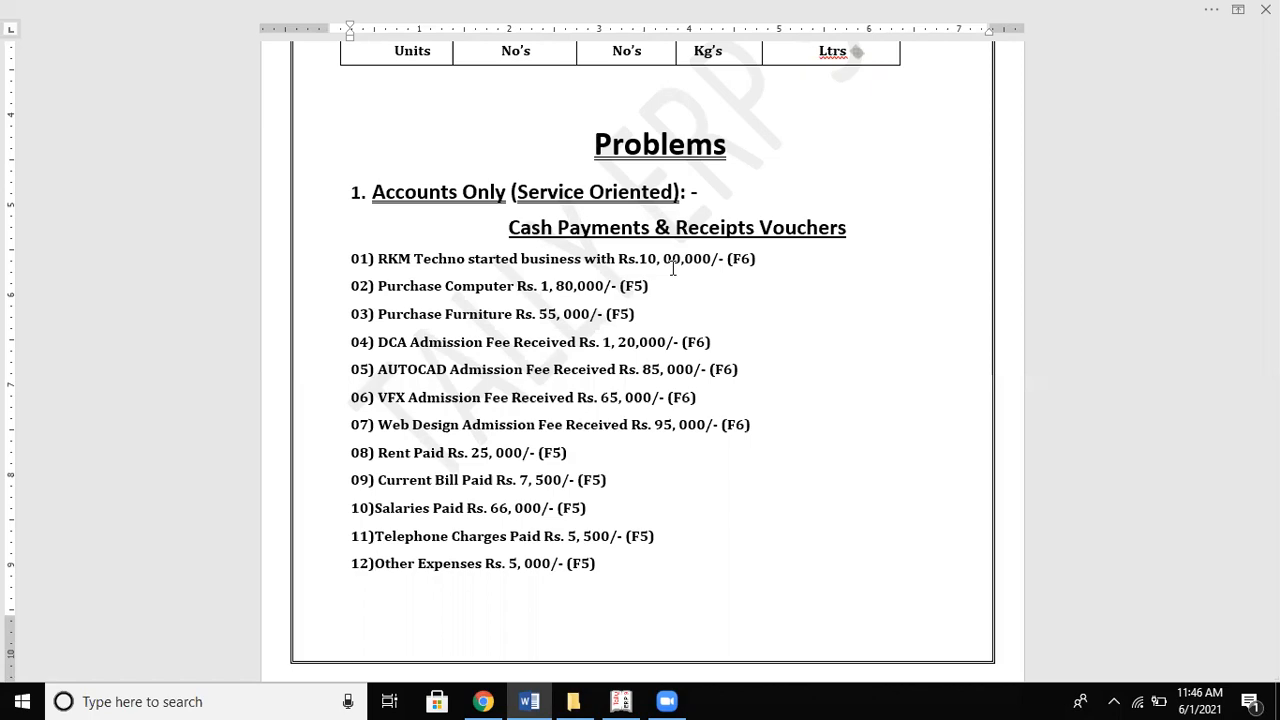
{"action": "key", "text": "alt+Tab"}
Step: Create a DCA Admission Fee ledger under Indirect Incomes and name the next ledger Autocad Fee
{"action": "type", "text": "Dca"}
{"action": "key", "text": "BackSpace"}
{"action": "key", "text": "BackSpace"}
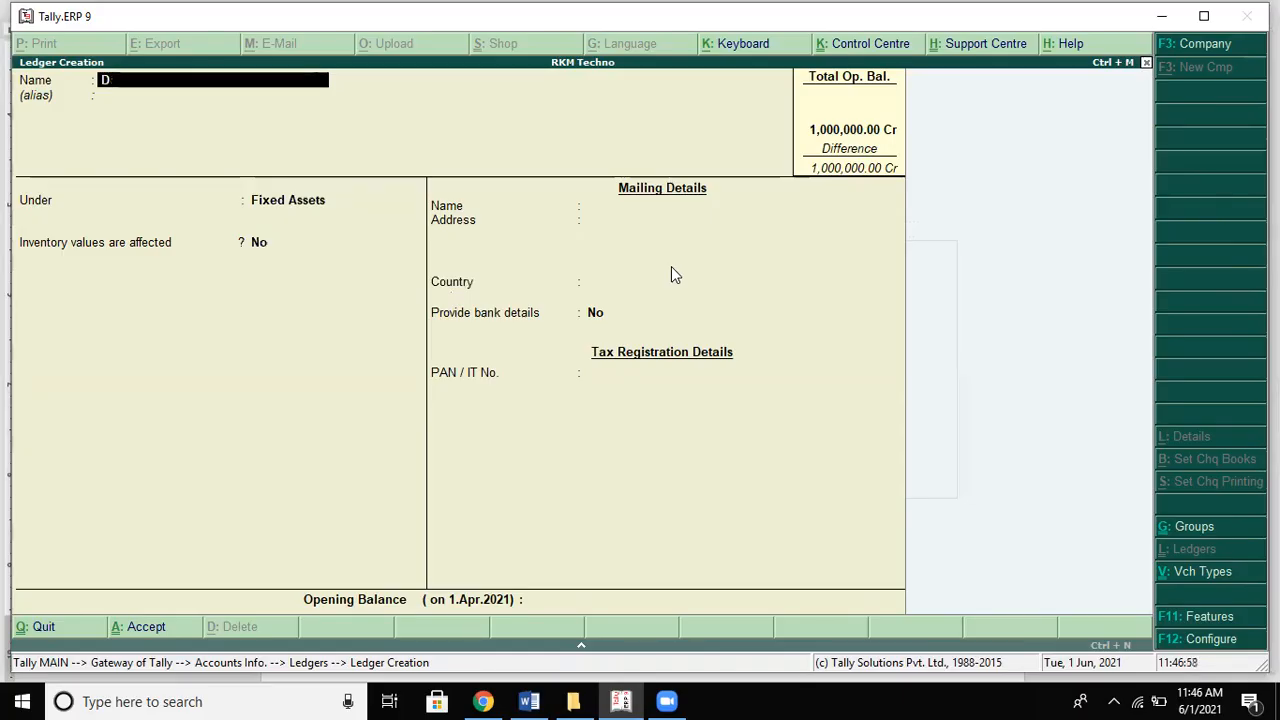
{"action": "type", "text": "CA Admission"}
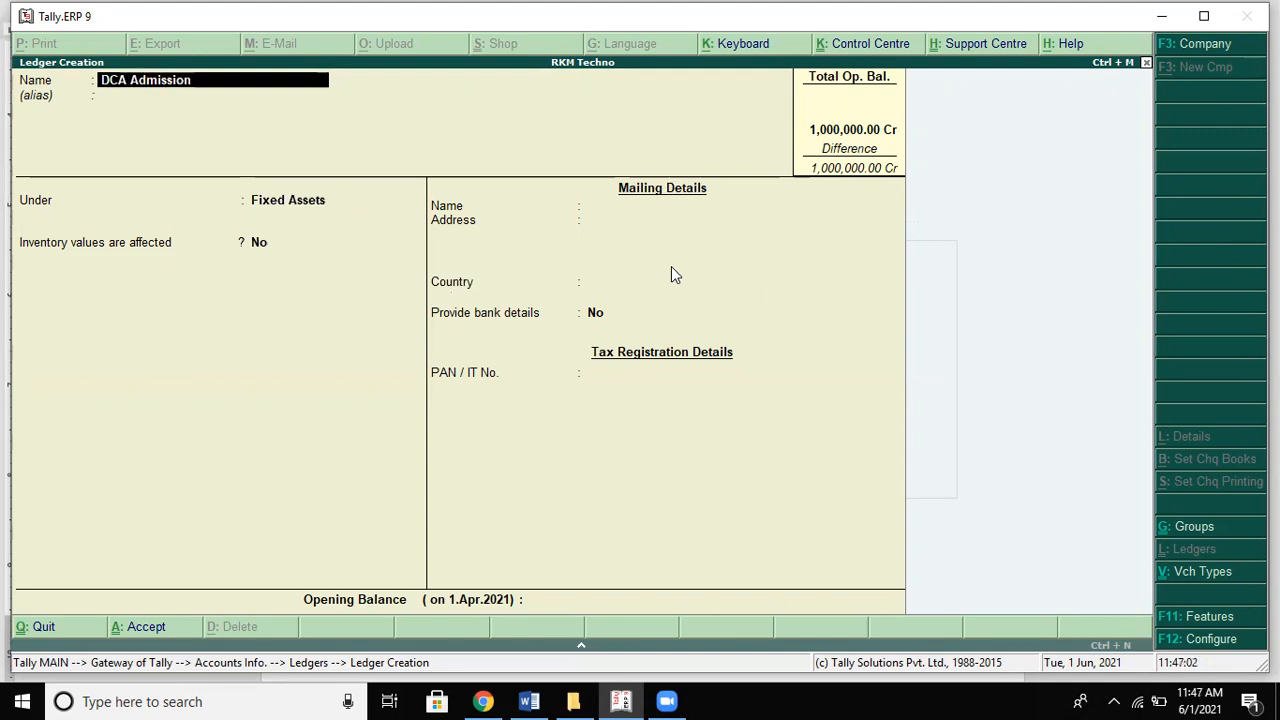
{"action": "type", "text": " Fee"}
{"action": "key", "text": "Return"}
{"action": "key", "text": "Return"}
{"action": "type", "text": "I"}
{"action": "key", "text": "Down"}
{"action": "key", "text": "Down"}
{"action": "key", "text": "Down"}
{"action": "key", "text": "Down"}
{"action": "key", "text": "Return"}
{"action": "key", "text": "Return"}
{"action": "key", "text": "Return"}
{"action": "key", "text": "alt+Tab"}
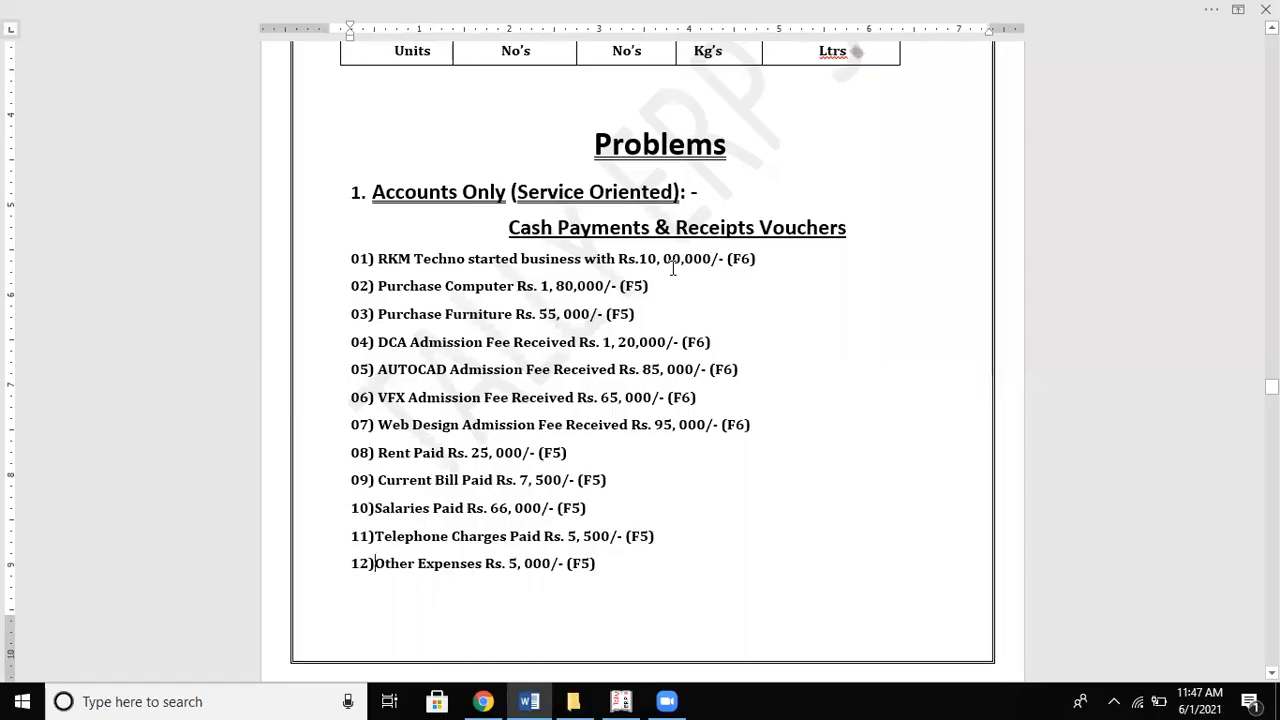
{"action": "key", "text": "alt+Tab"}
{"action": "type", "text": "Autocad"}
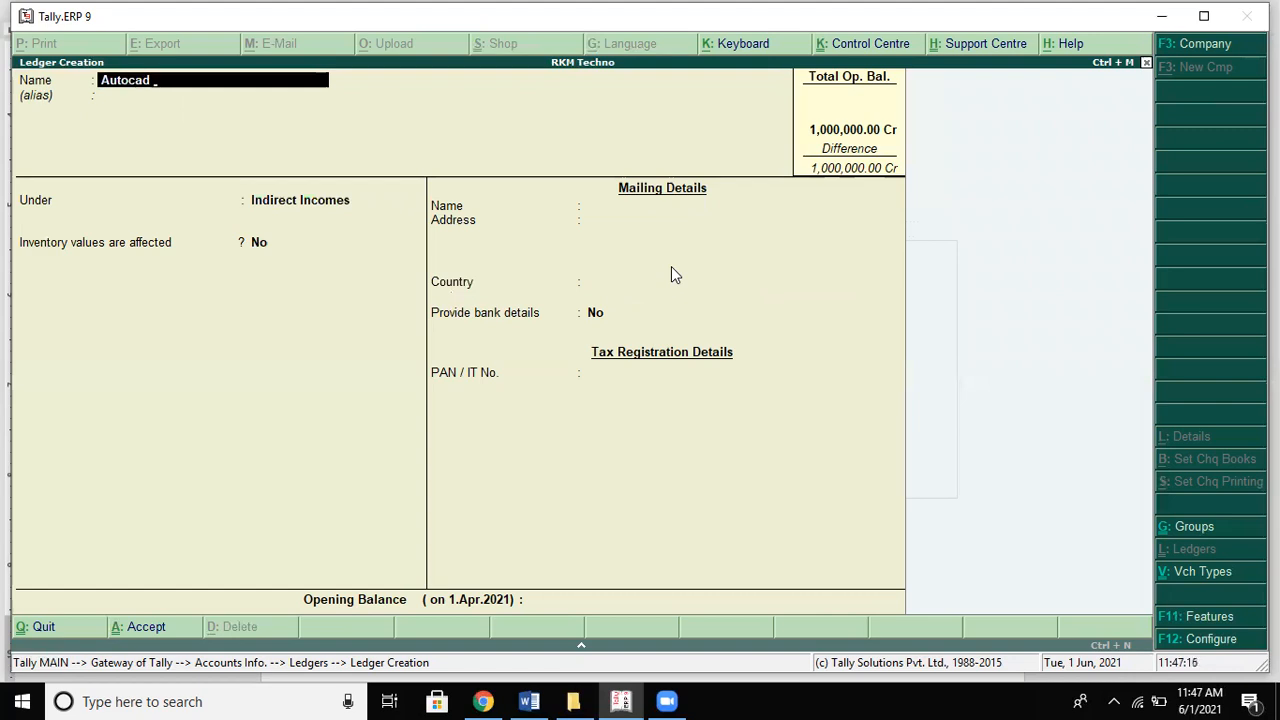
{"action": "type", "text": " Fee"}
Step: Save the Autocad Fee and Vfx Fee ledgers under Indirect Incomes
{"action": "key", "text": "Return"}
{"action": "key", "text": "Return"}
{"action": "key", "text": "Return"}
{"action": "key", "text": "Return"}
{"action": "key", "text": "Return"}
{"action": "key", "text": "Return"}
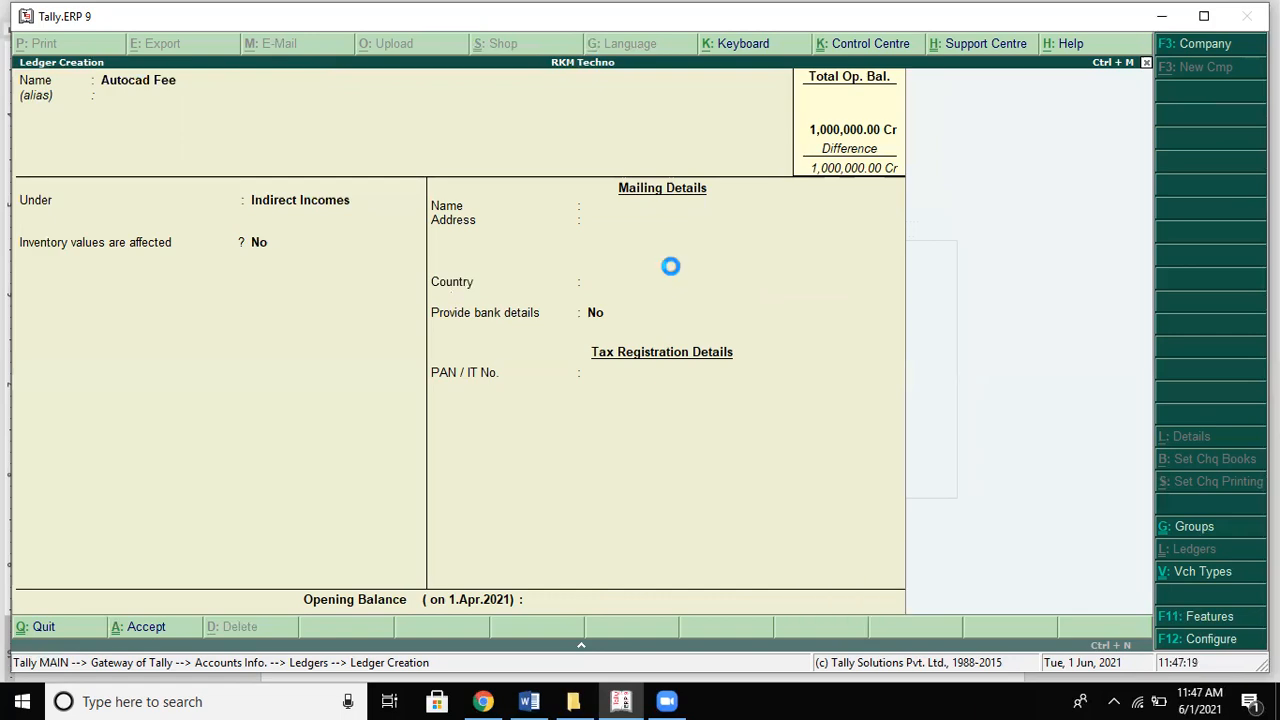
{"action": "key", "text": "alt+Tab"}
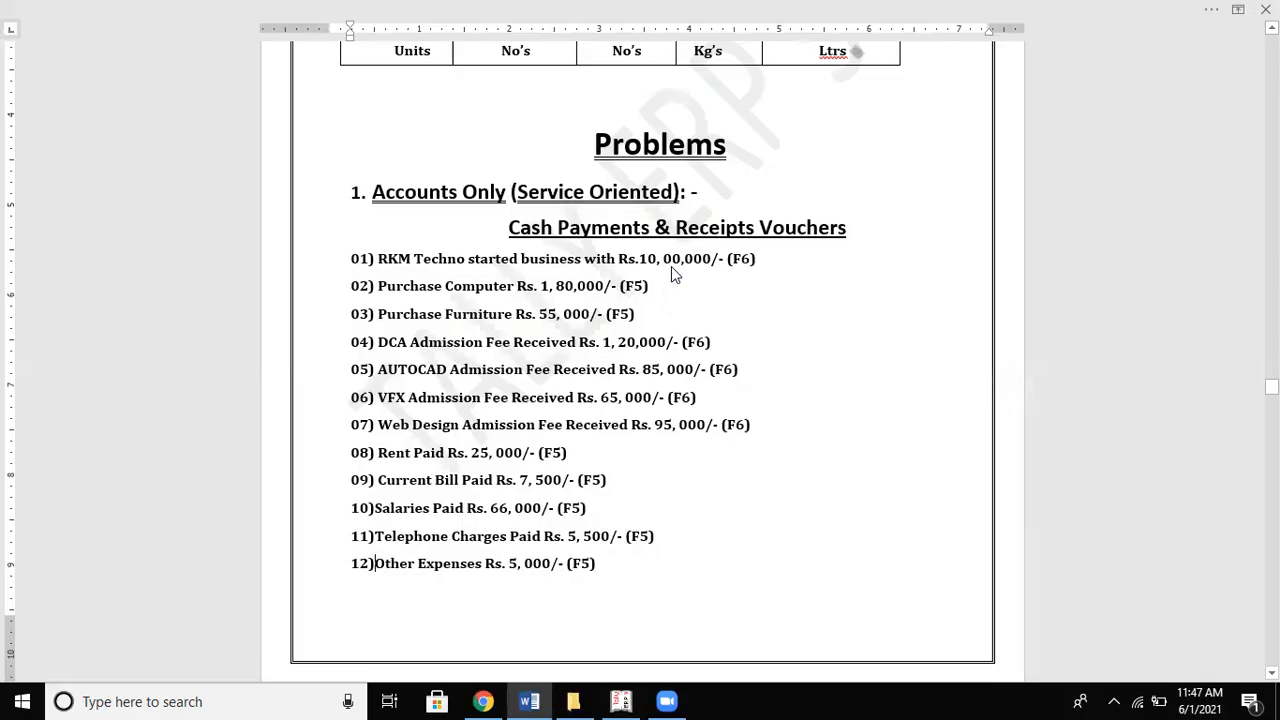
{"action": "key", "text": "alt+Tab"}
{"action": "type", "text": "Vfx a"}
{"action": "key", "text": "BackSpace"}
{"action": "type", "text": "Fe"}
{"action": "key", "text": "Return"}
{"action": "key", "text": "Return"}
{"action": "key", "text": "Return"}
{"action": "key", "text": "Return"}
{"action": "key", "text": "Return"}
{"action": "key", "text": "Return"}
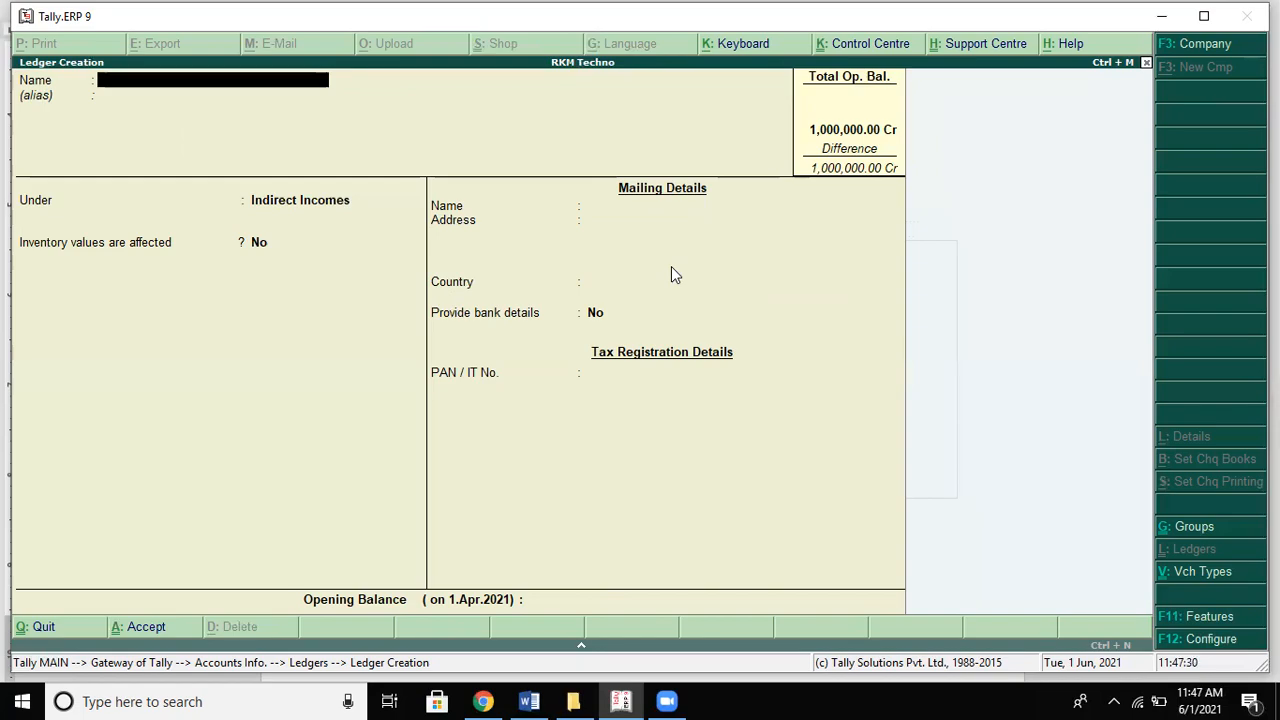
Step: Save a Web Design Fee ledger under Indirect Incomes and name the next ledger Rent Paid
{"action": "key", "text": "alt+Tab"}
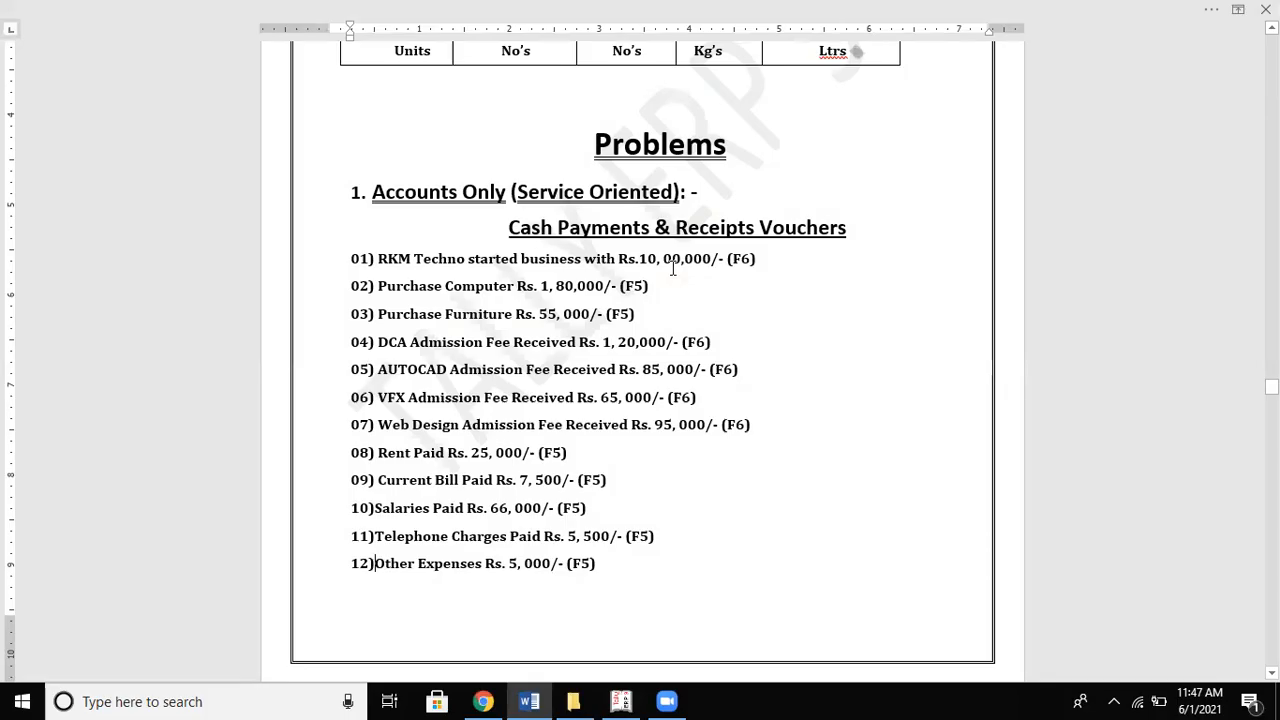
{"action": "key", "text": "alt+Tab"}
{"action": "type", "text": "We"}
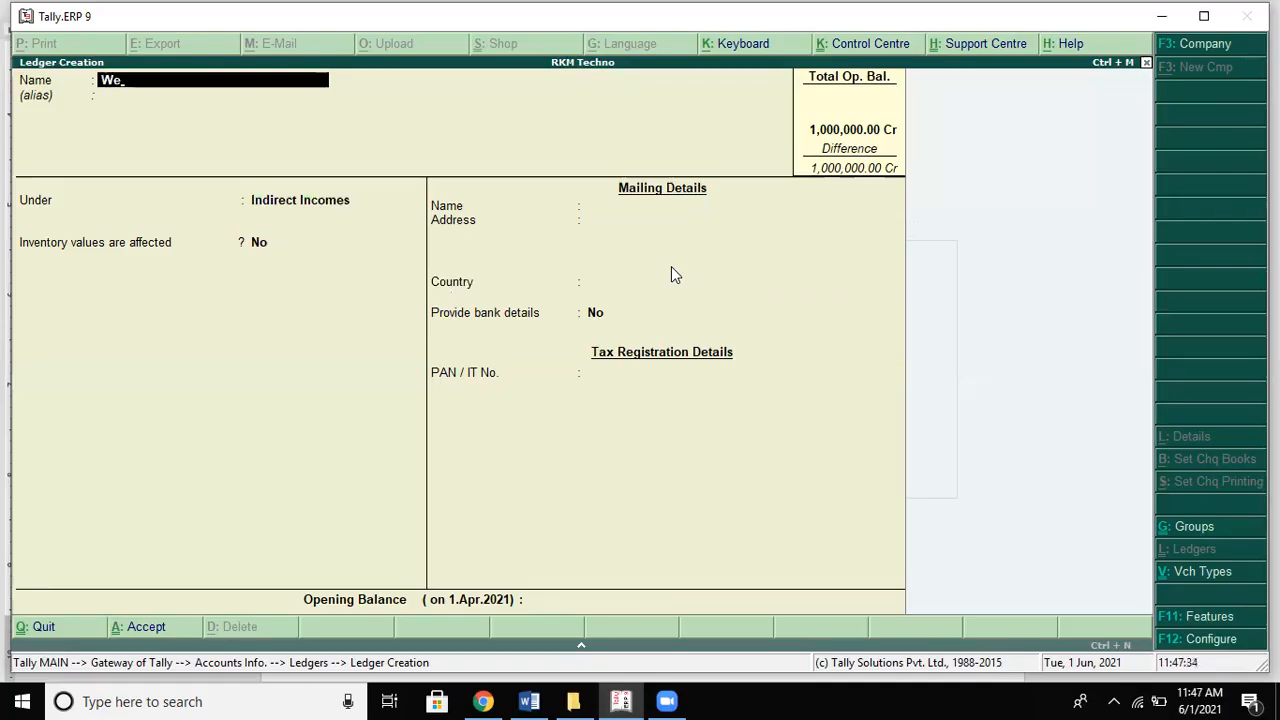
{"action": "type", "text": "b Design Fee"}
{"action": "key", "text": "Return"}
{"action": "key", "text": "Return"}
{"action": "key", "text": "Return"}
{"action": "key", "text": "Return"}
{"action": "key", "text": "Return"}
{"action": "key", "text": "Return"}
{"action": "key", "text": "alt+Tab"}
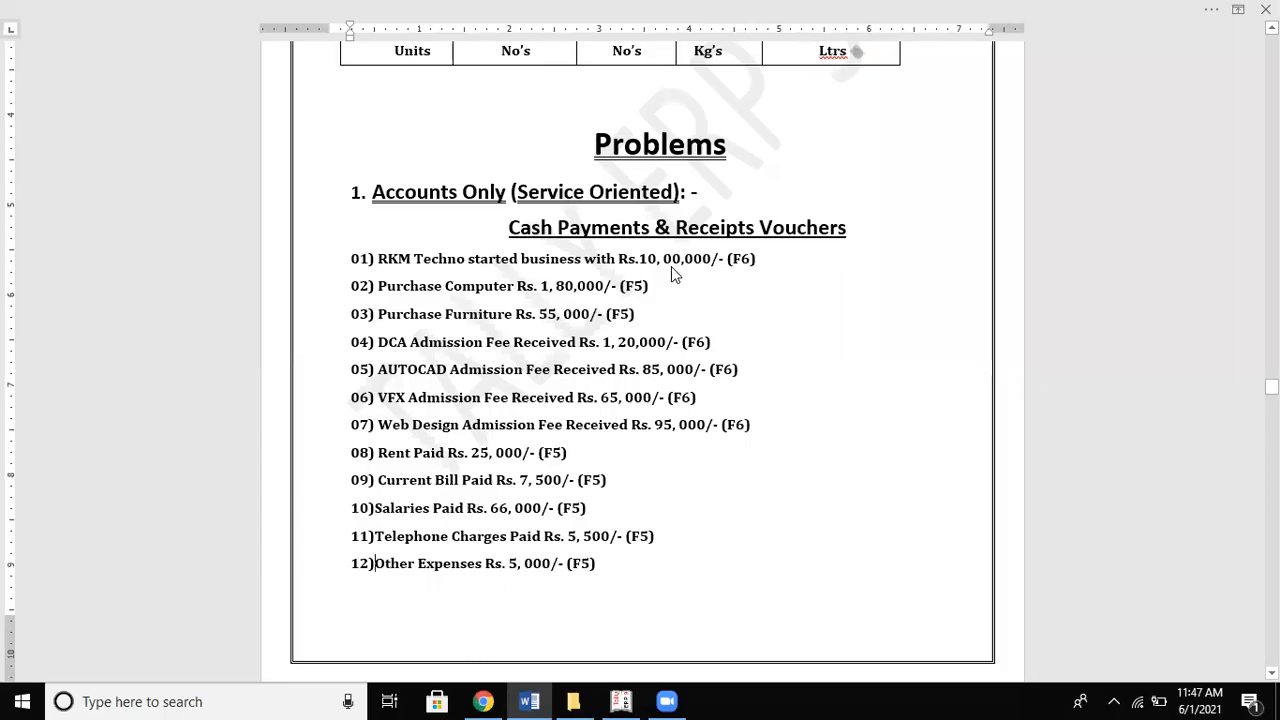
{"action": "key", "text": "alt+Tab"}
{"action": "type", "text": "Rent Paid"}
Step: Save the Rent Paid ledger under Indirect Expenses
{"action": "key", "text": "Return"}
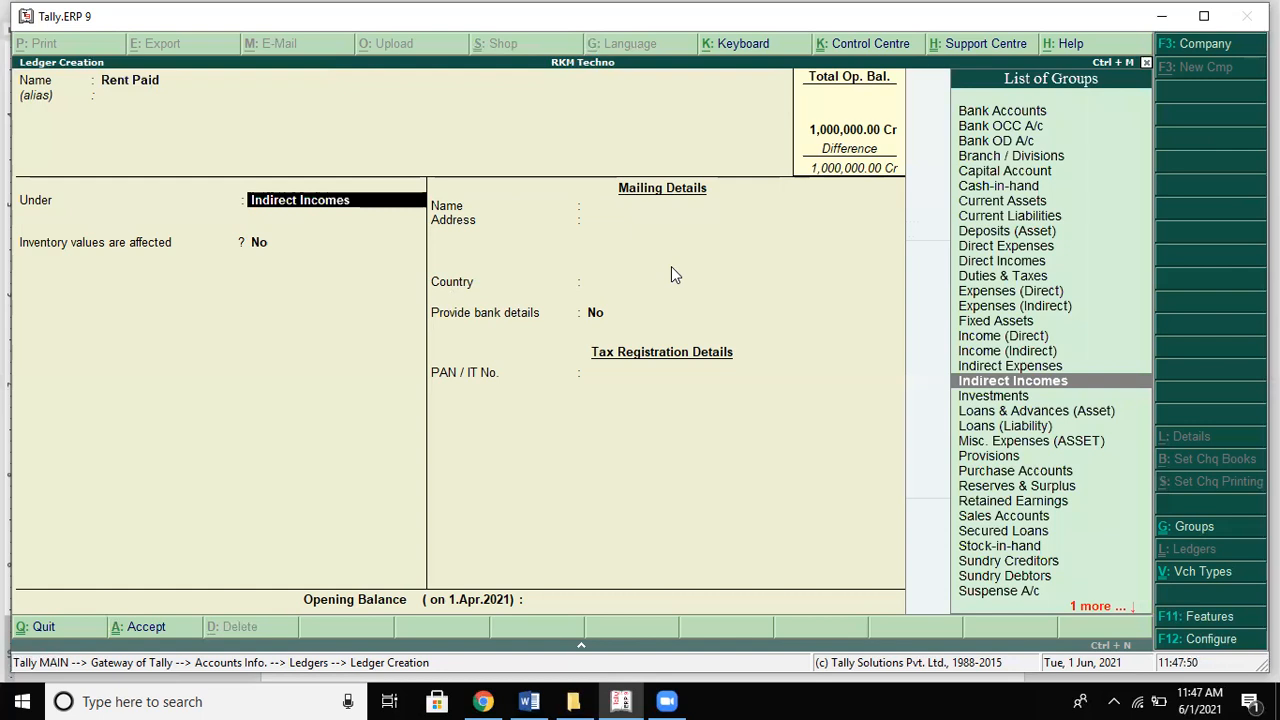
{"action": "type", "text": "D"}
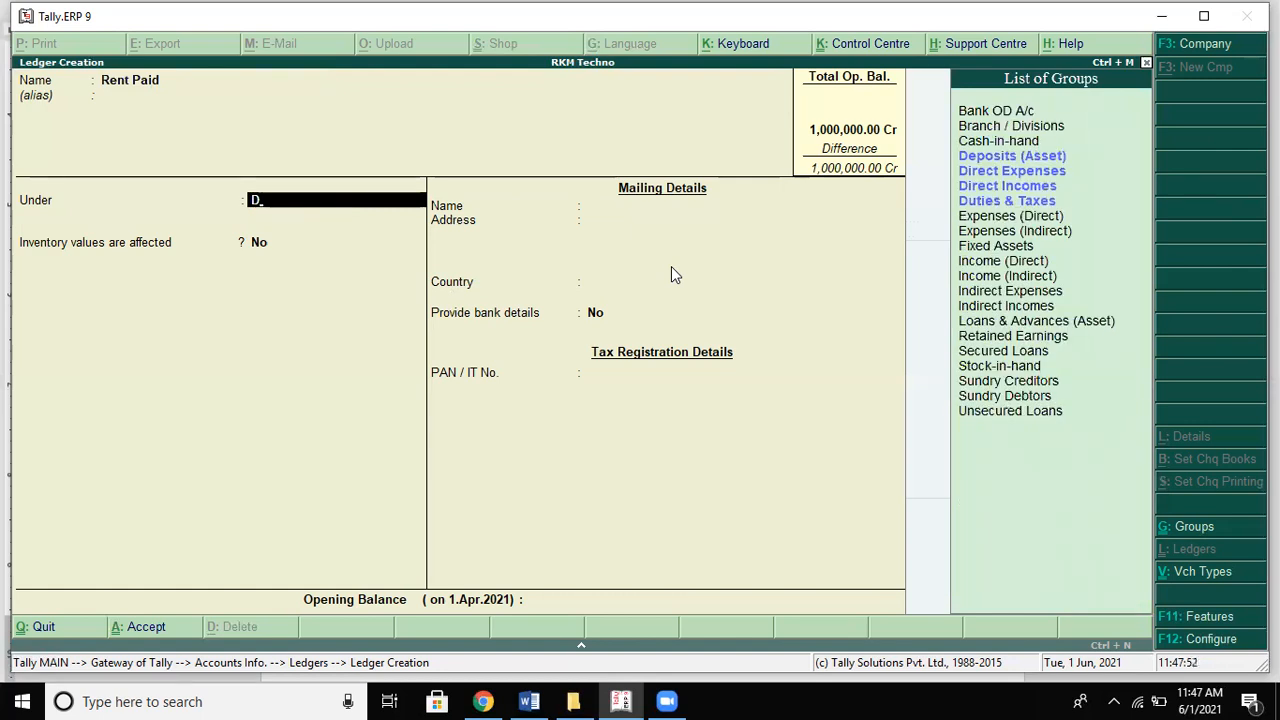
{"action": "key", "text": "BackSpace"}
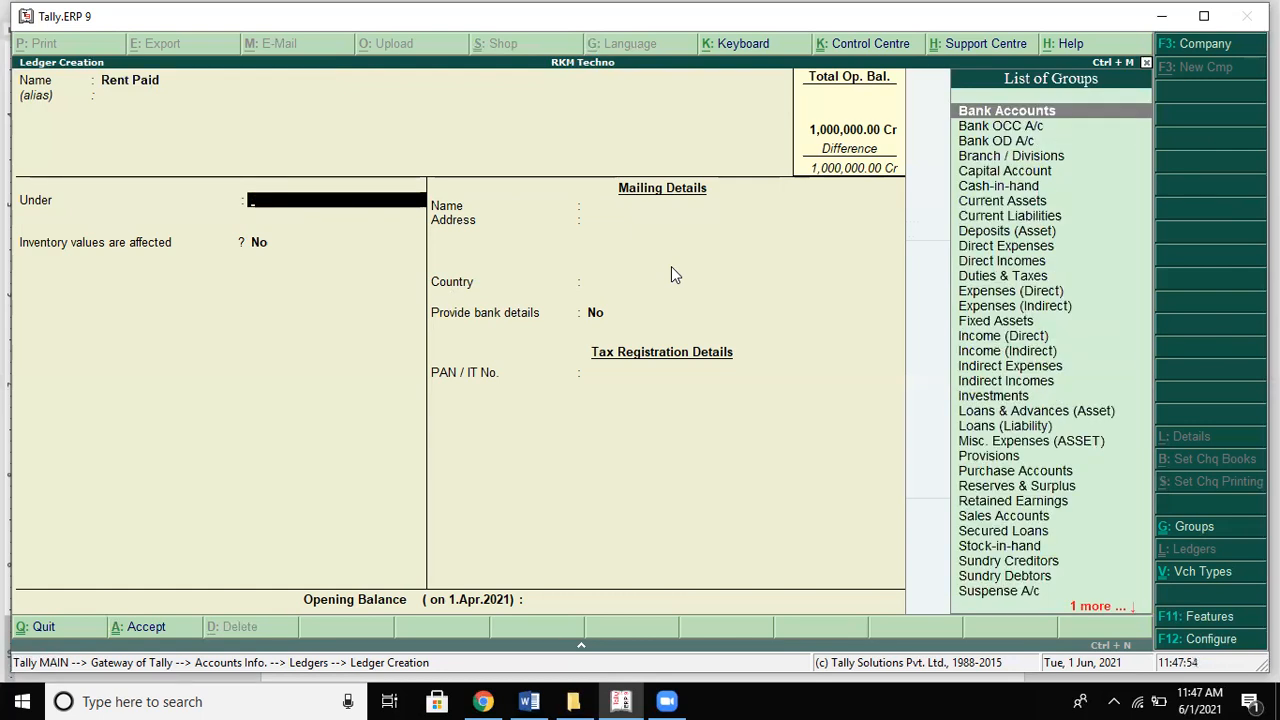
{"action": "type", "text": "In"}
{"action": "key", "text": "Down"}
{"action": "key", "text": "Down"}
{"action": "key", "text": "Down"}
{"action": "key", "text": "Down"}
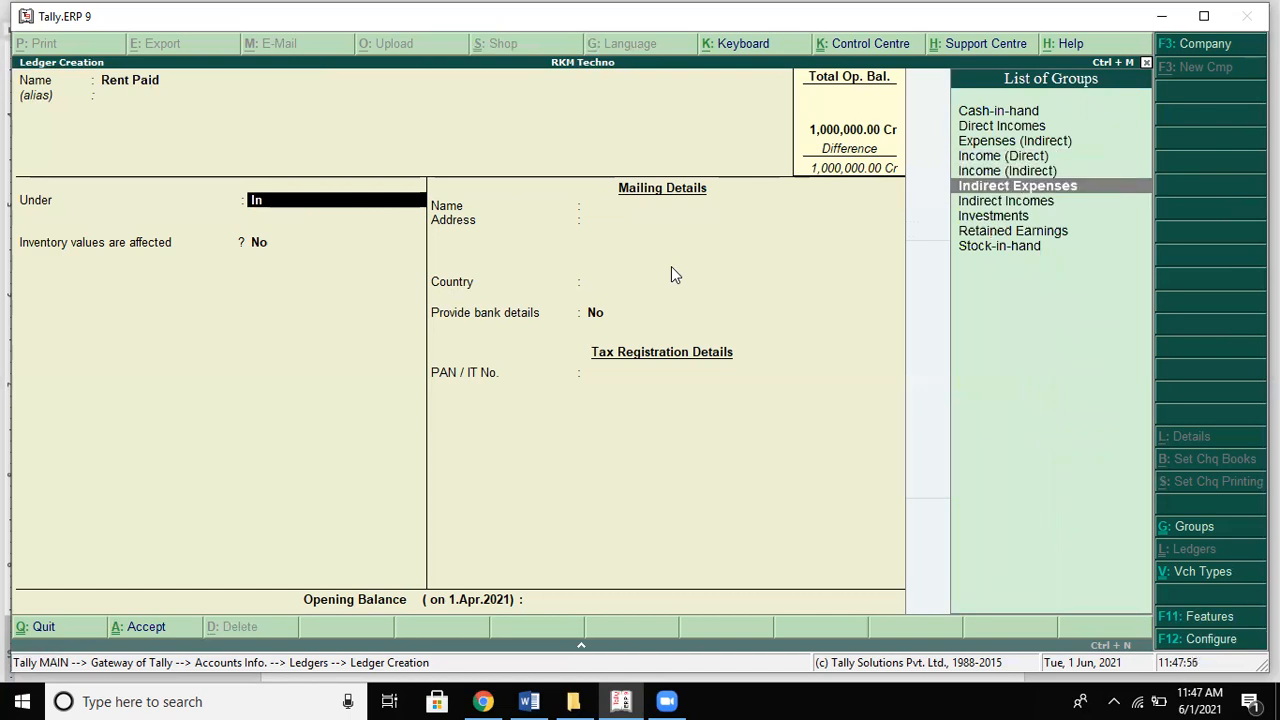
{"action": "key", "text": "Up"}
{"action": "key", "text": "Return"}
{"action": "key", "text": "Return"}
{"action": "key", "text": "Return"}
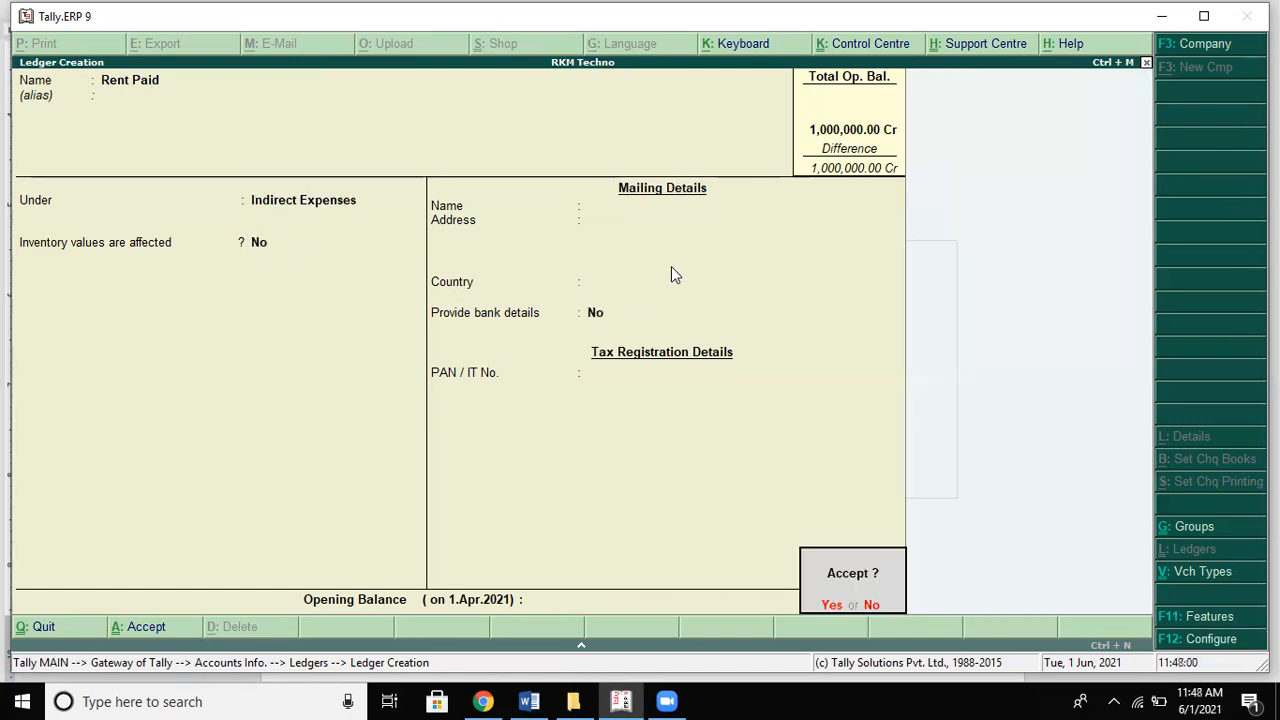
{"action": "key", "text": "Return"}
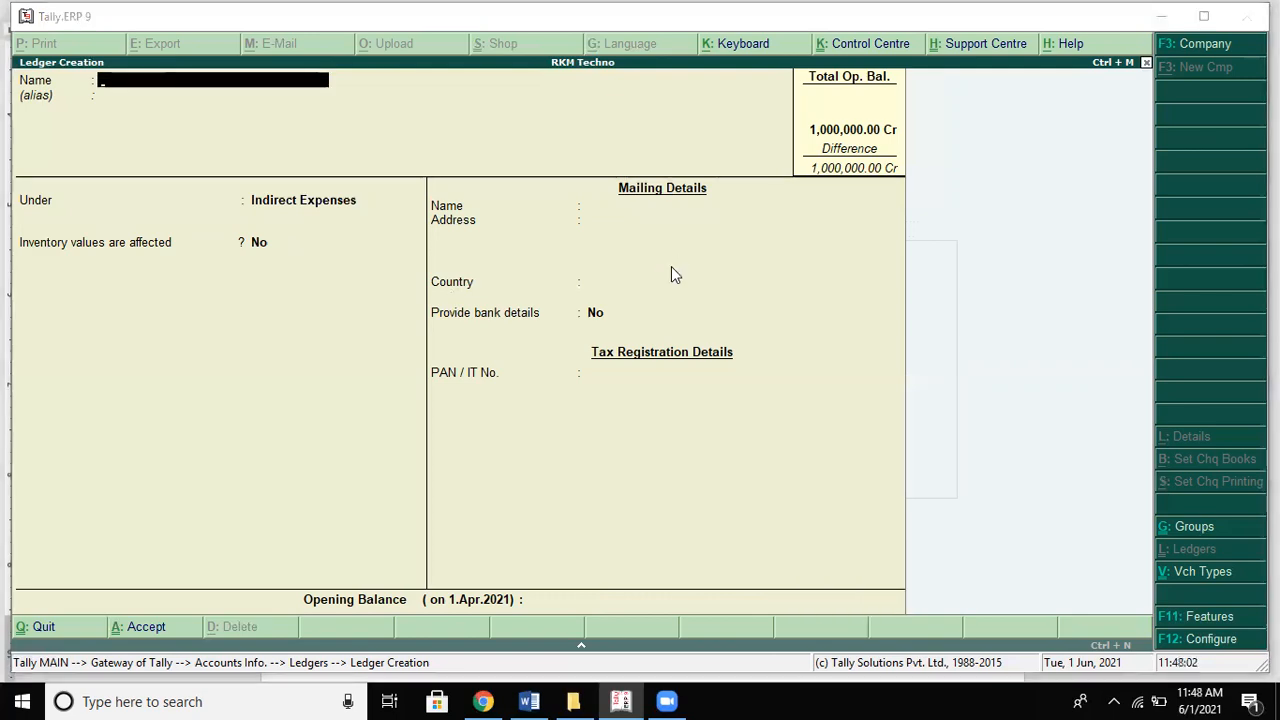
Step: Create a Power Bill Paid ledger under Indirect Expenses
{"action": "key", "text": "alt+Tab"}
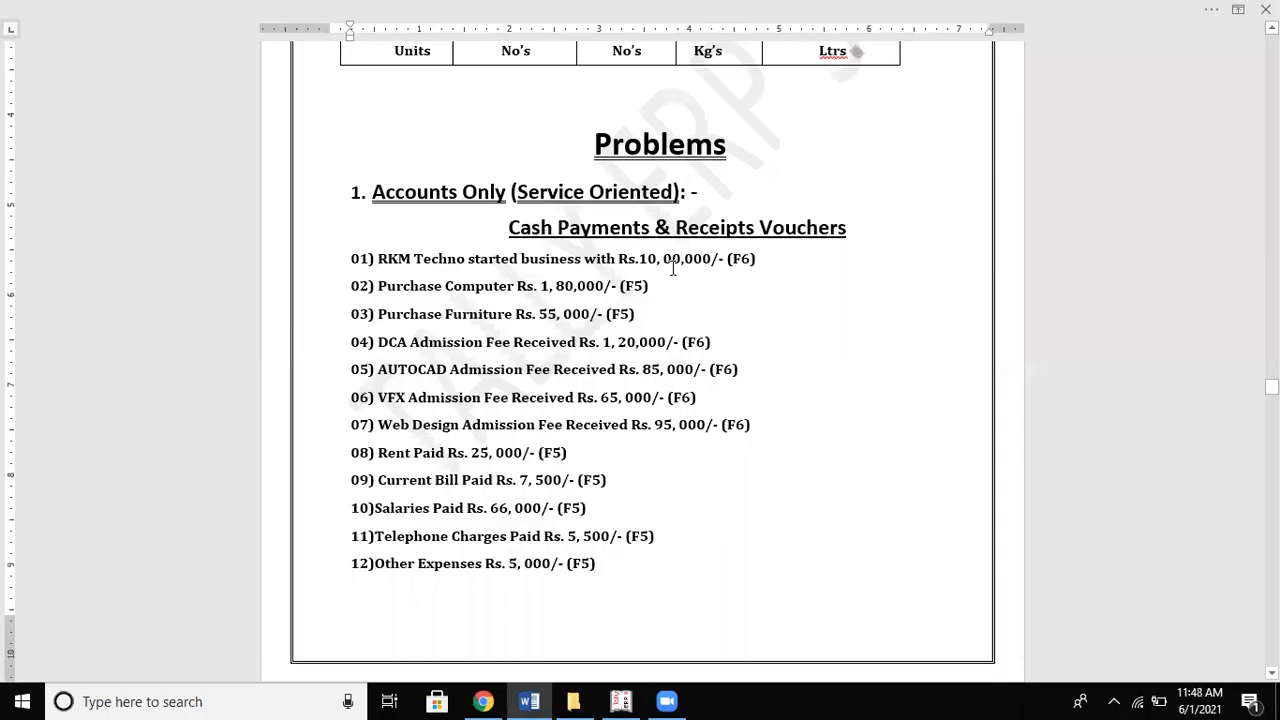
{"action": "key", "text": "ctrl+Return"}
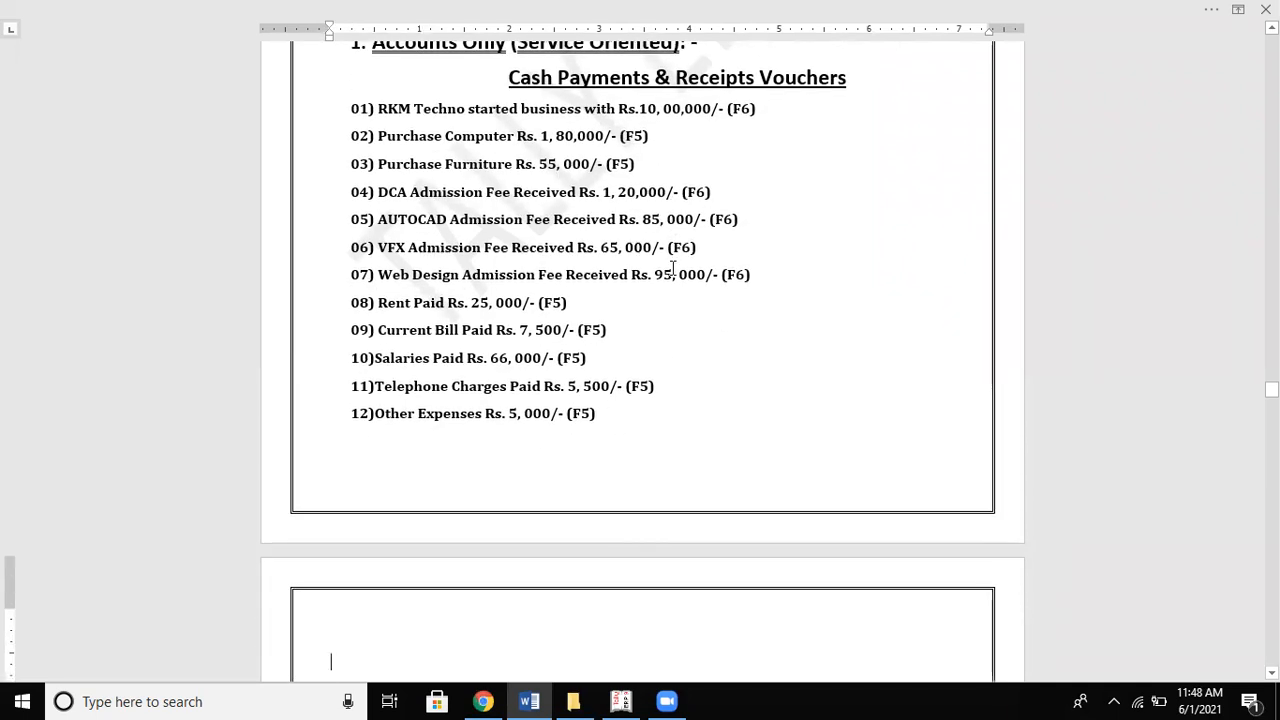
{"action": "key", "text": "alt+Tab"}
{"action": "type", "text": "Power Bill Paid"}
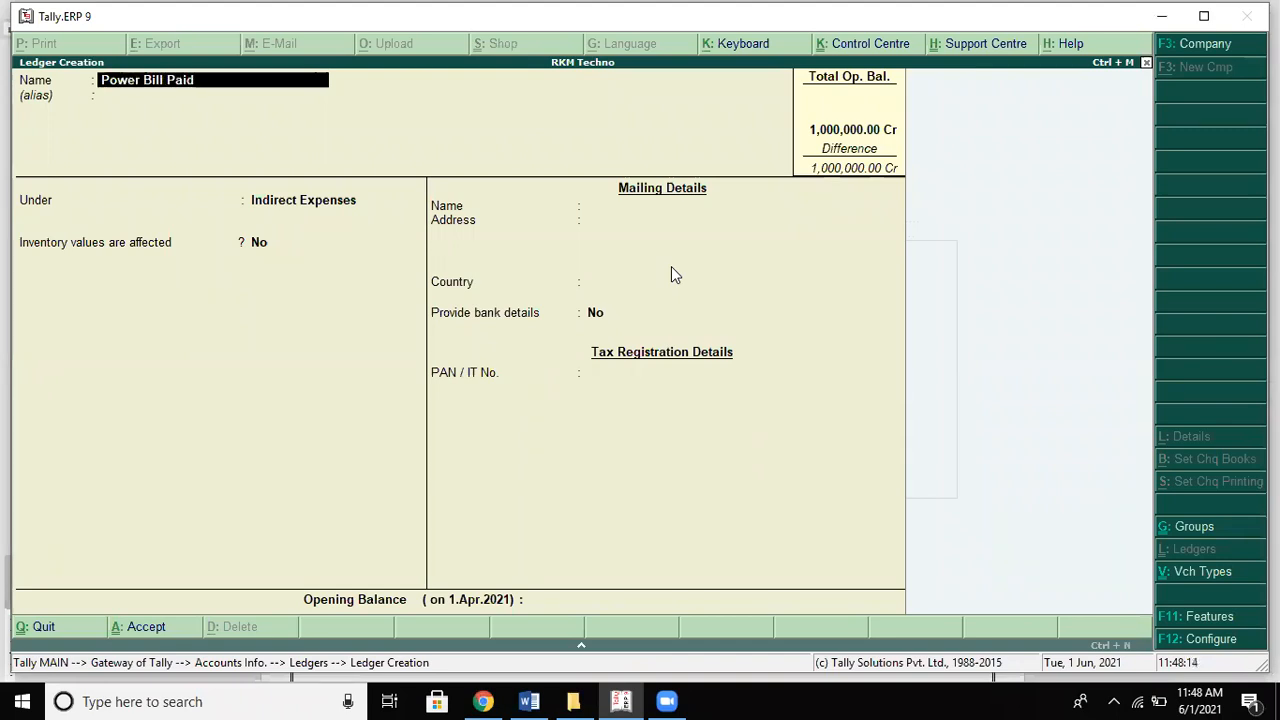
{"action": "key", "text": "Return"}
{"action": "key", "text": "Return"}
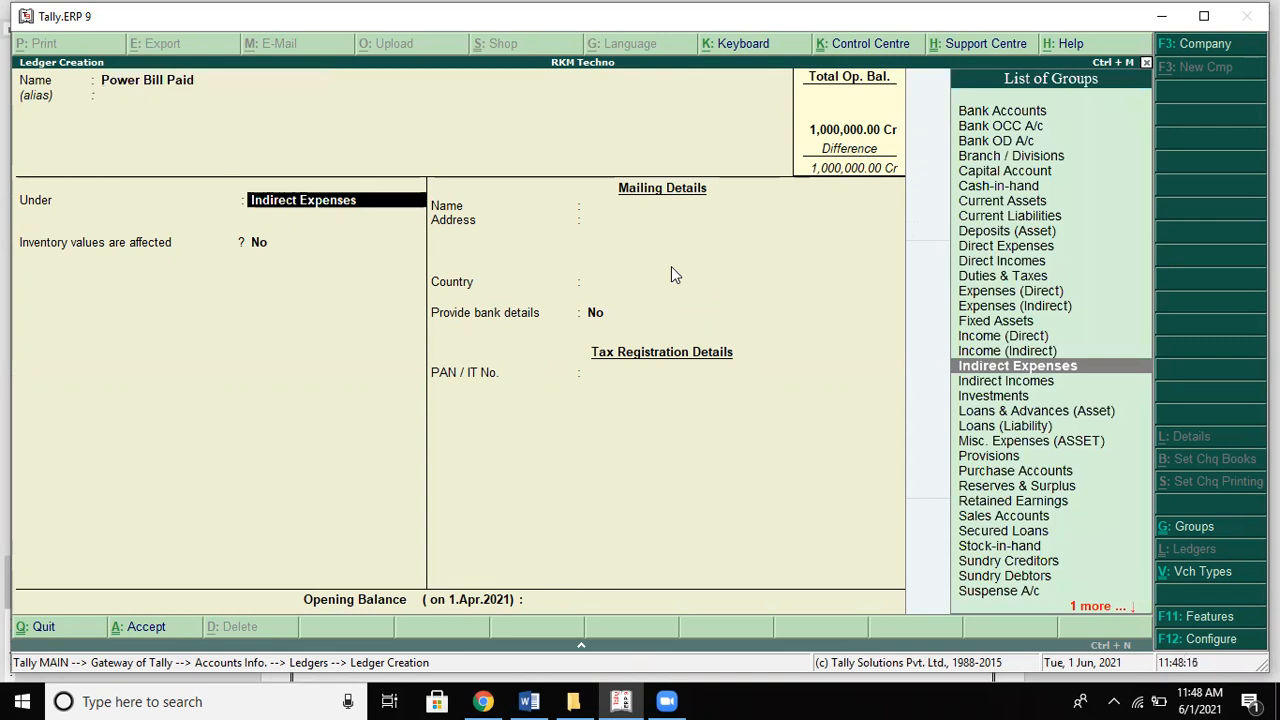
{"action": "type", "text": "I"}
{"action": "key", "text": "Down"}
{"action": "key", "text": "Down"}
{"action": "key", "text": "Return"}
{"action": "key", "text": "Return"}
{"action": "key", "text": "Return"}
{"action": "key", "text": "Return"}
{"action": "key", "text": "alt+Tab"}
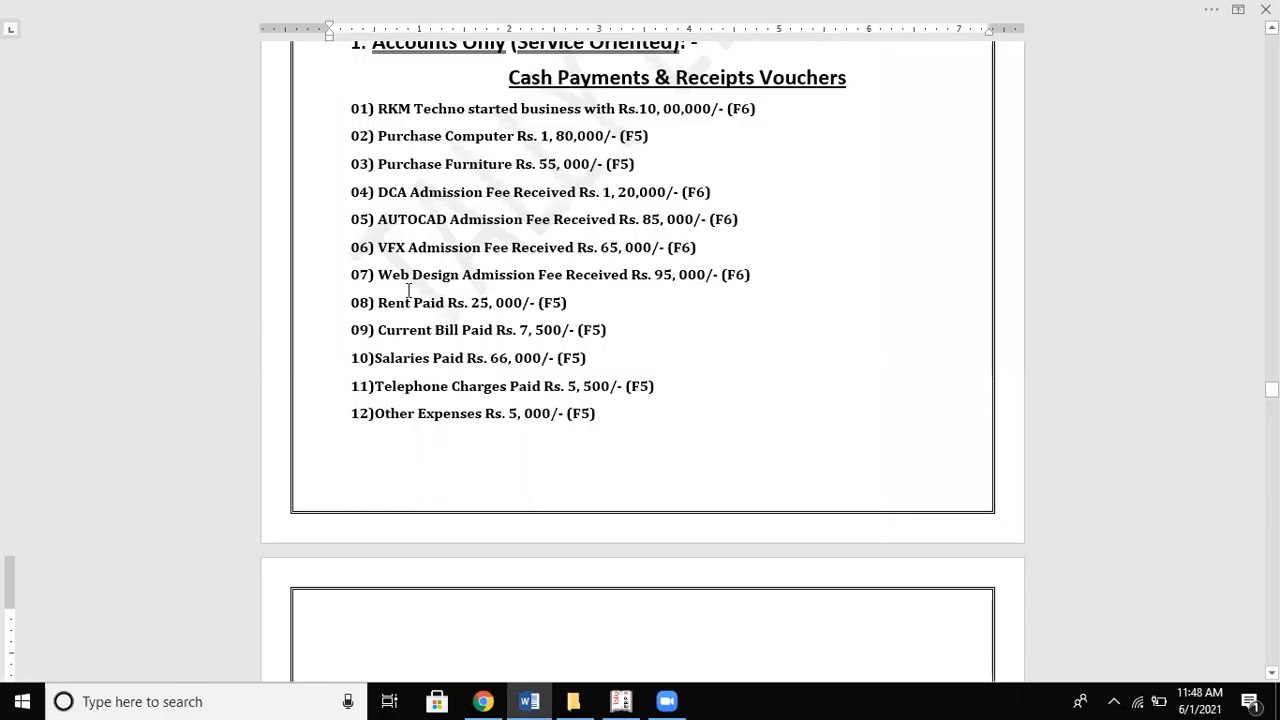
Step: Replace 'Current' with 'Power' on line 09 of the Word problem sheet
{"action": "left_click", "coordinate": [380, 331]}
{"action": "left_click_drag", "start_coordinate": [378, 331], "coordinate": [440, 335]}
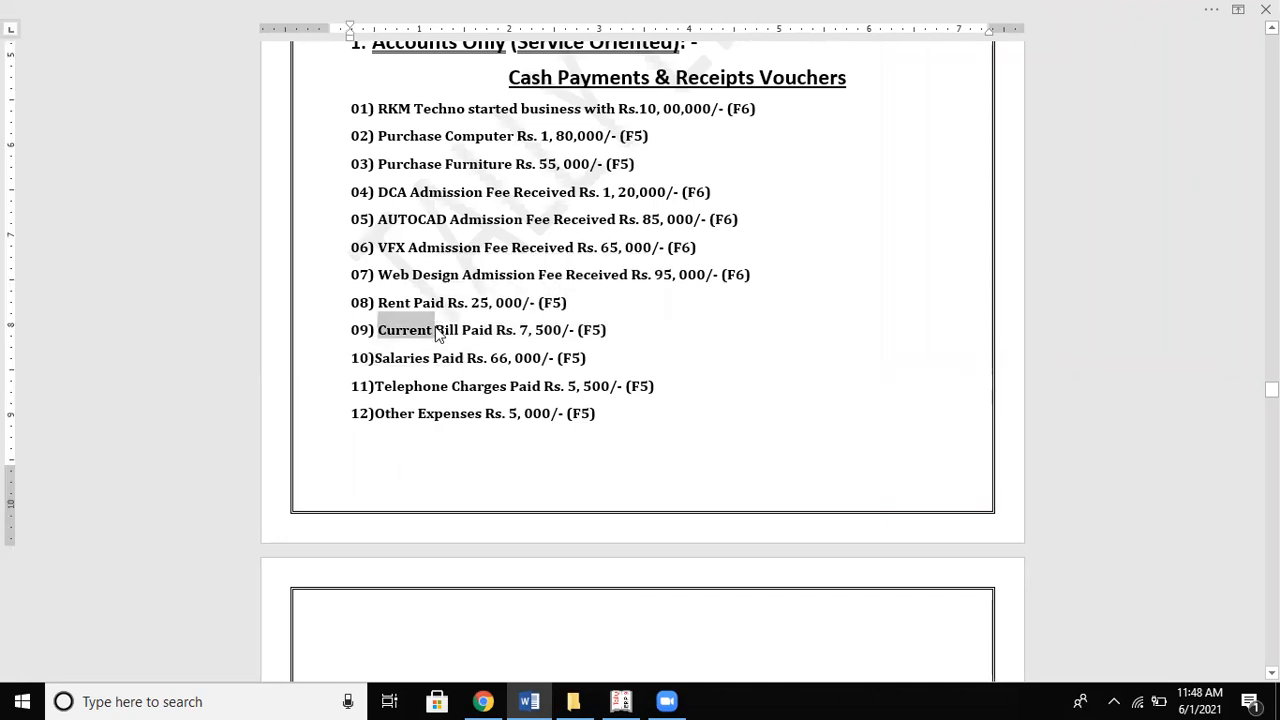
{"action": "type", "text": "Power"}
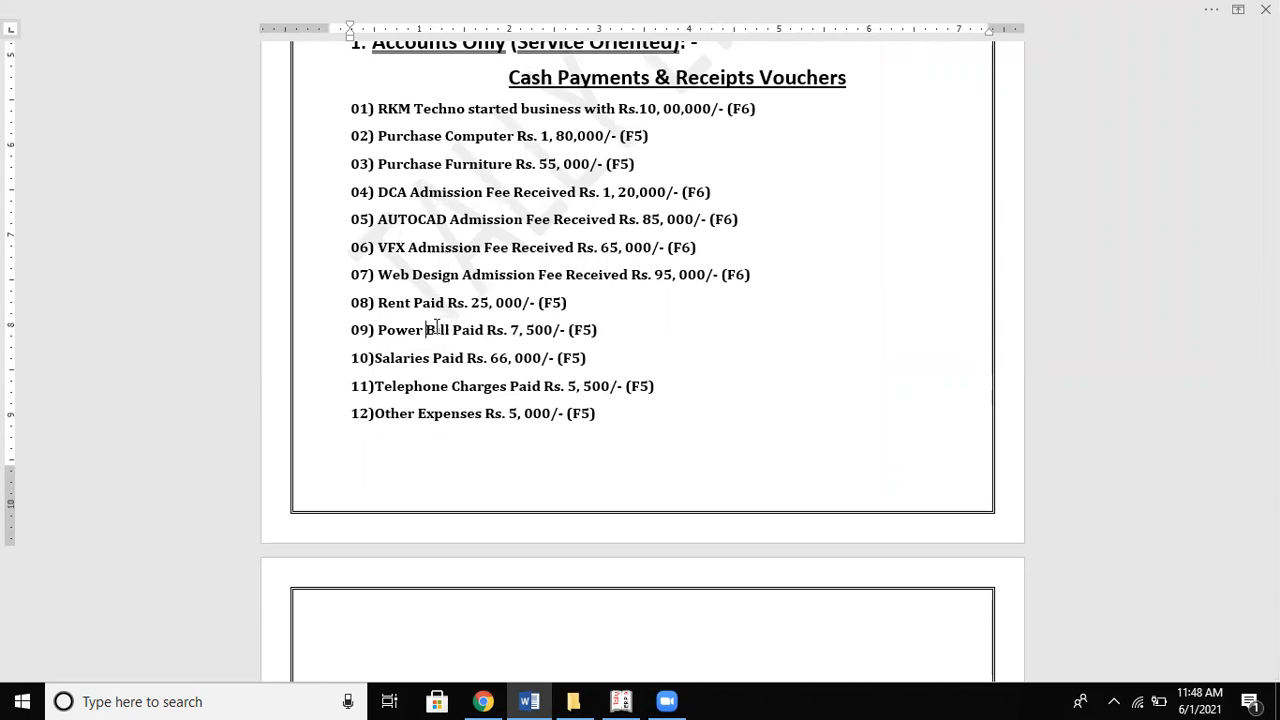
{"action": "key", "text": "alt+Tab"}
Step: Create a Salaries Paid ledger under Indirect Expenses
{"action": "type", "text": "Salaries Paid"}
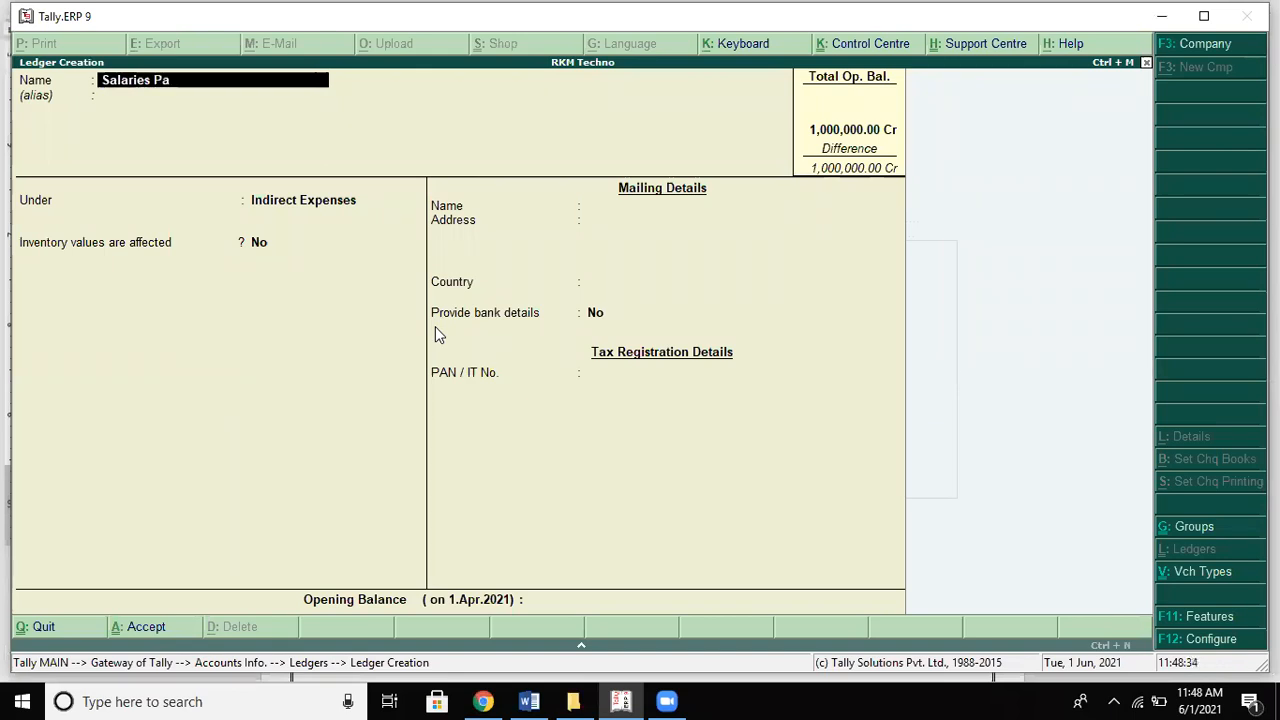
{"action": "key", "text": "Return"}
{"action": "key", "text": "Return"}
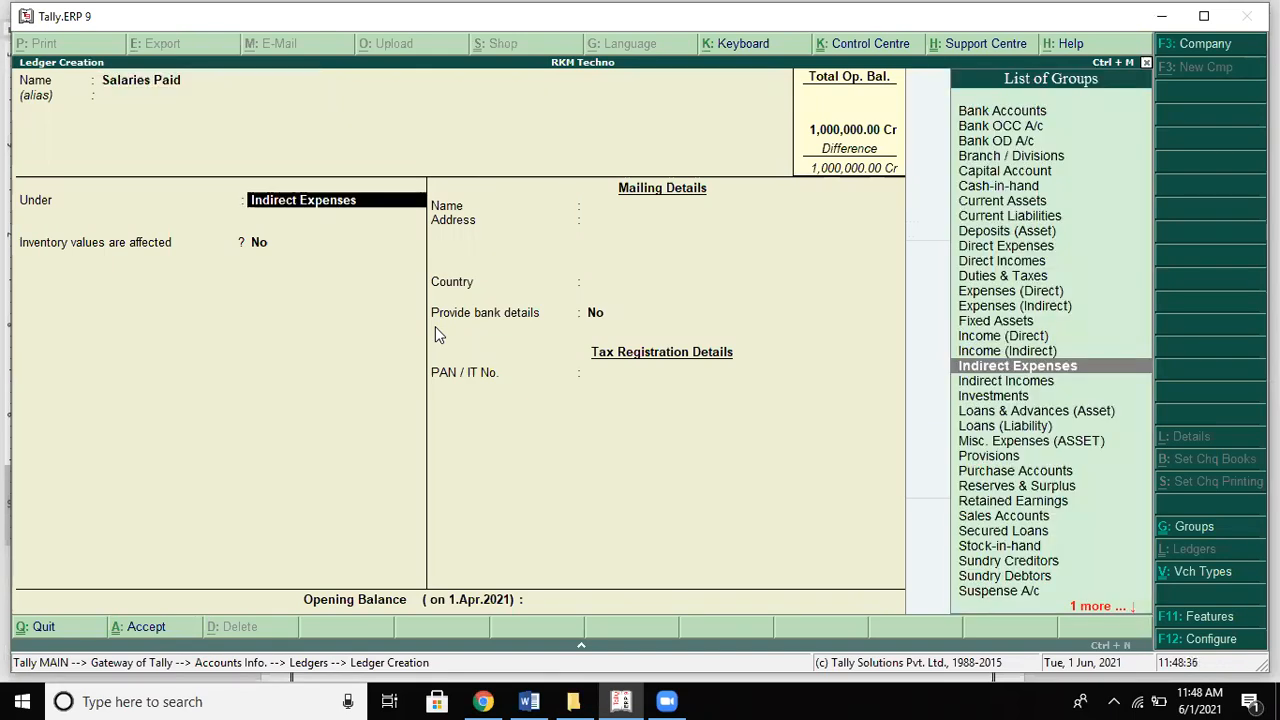
{"action": "key", "text": "Return"}
{"action": "key", "text": "Return"}
{"action": "key", "text": "Return"}
{"action": "key", "text": "Return"}
{"action": "key", "text": "alt+Tab"}
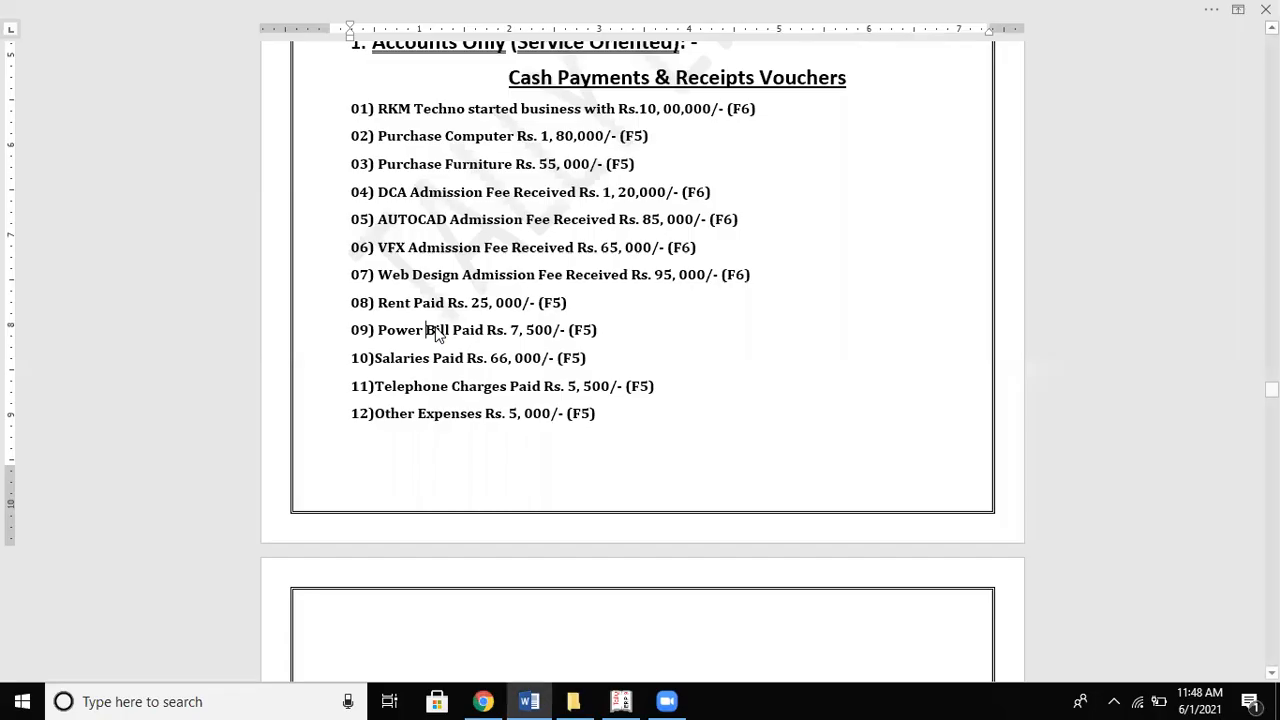
{"action": "key", "text": "alt+Tab"}
Step: Create a Telephone Charges ledger under Indirect Expenses
{"action": "type", "text": "Telepho"}
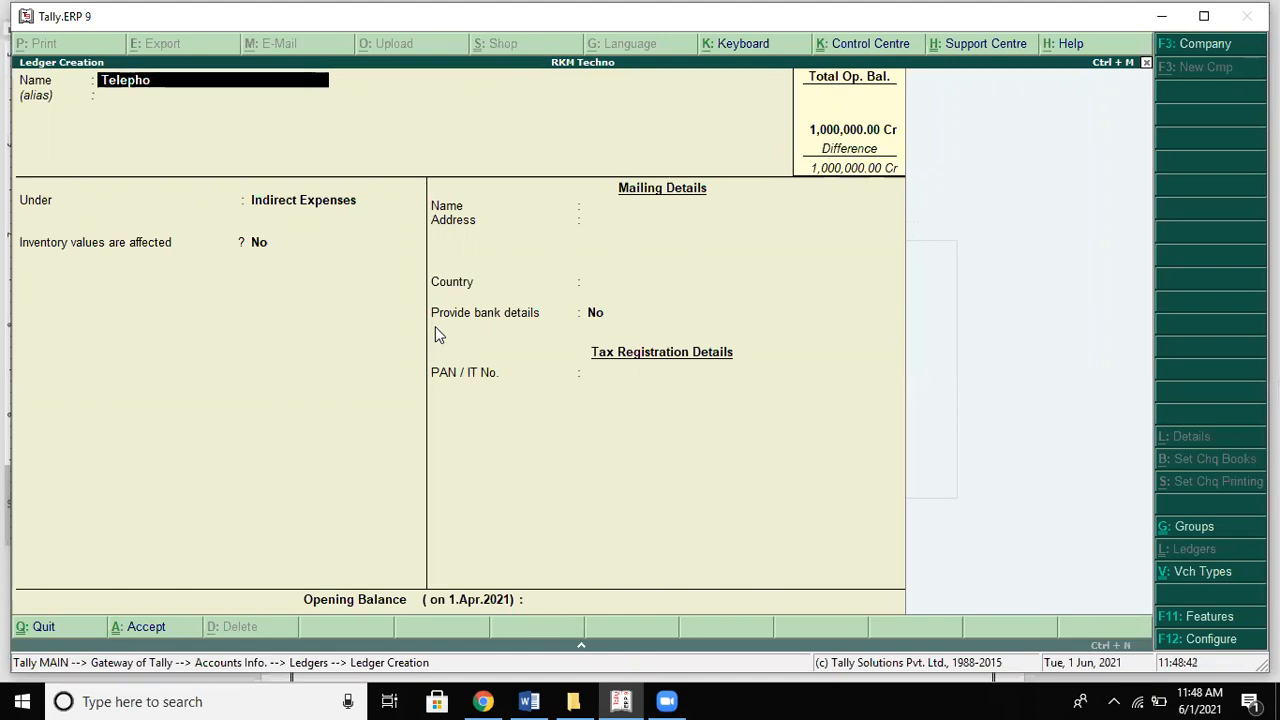
{"action": "type", "text": "ne V"}
{"action": "key", "text": "BackSpace"}
{"action": "type", "text": "Charges"}
{"action": "key", "text": "Return"}
{"action": "key", "text": "Return"}
{"action": "key", "text": "Return"}
{"action": "key", "text": "Return"}
{"action": "key", "text": "Return"}
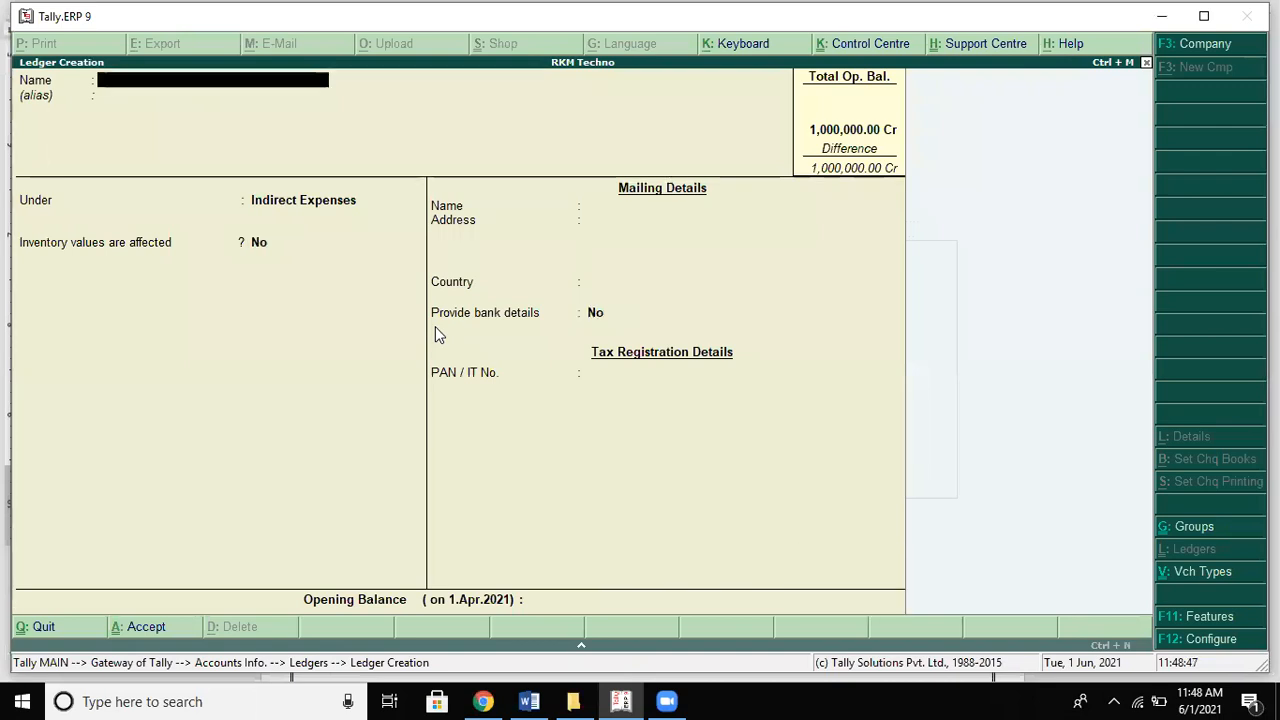
{"action": "key", "text": "alt+Tab"}
{"action": "key", "text": "alt+Tab"}
Step: Create a Miscelleneous Exp ledger under Indirect Expenses
{"action": "type", "text": "Otherex"}
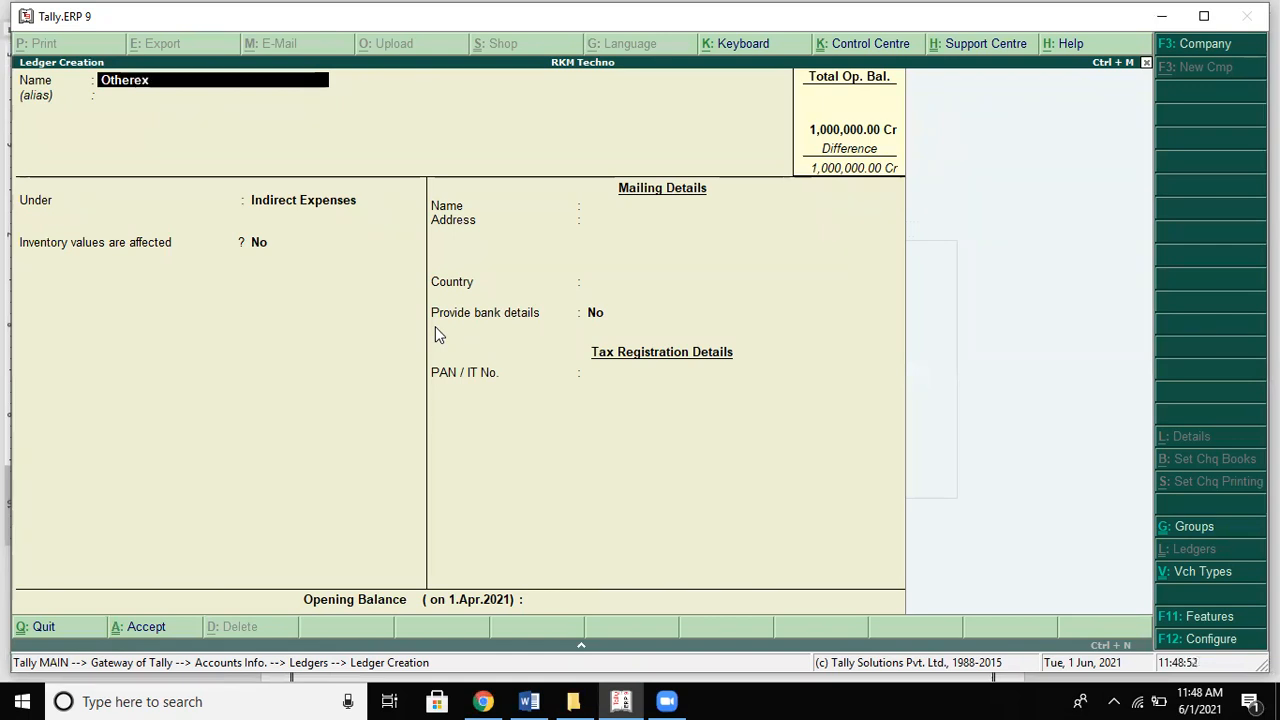
{"action": "key", "text": "BackSpace"}
{"action": "key", "text": "BackSpace"}
{"action": "key", "text": "BackSpace"}
{"action": "key", "text": "BackSpace"}
{"action": "key", "text": "BackSpace"}
{"action": "key", "text": "BackSpace"}
{"action": "key", "text": "BackSpace"}
{"action": "type", "text": "Miscelleneous"}
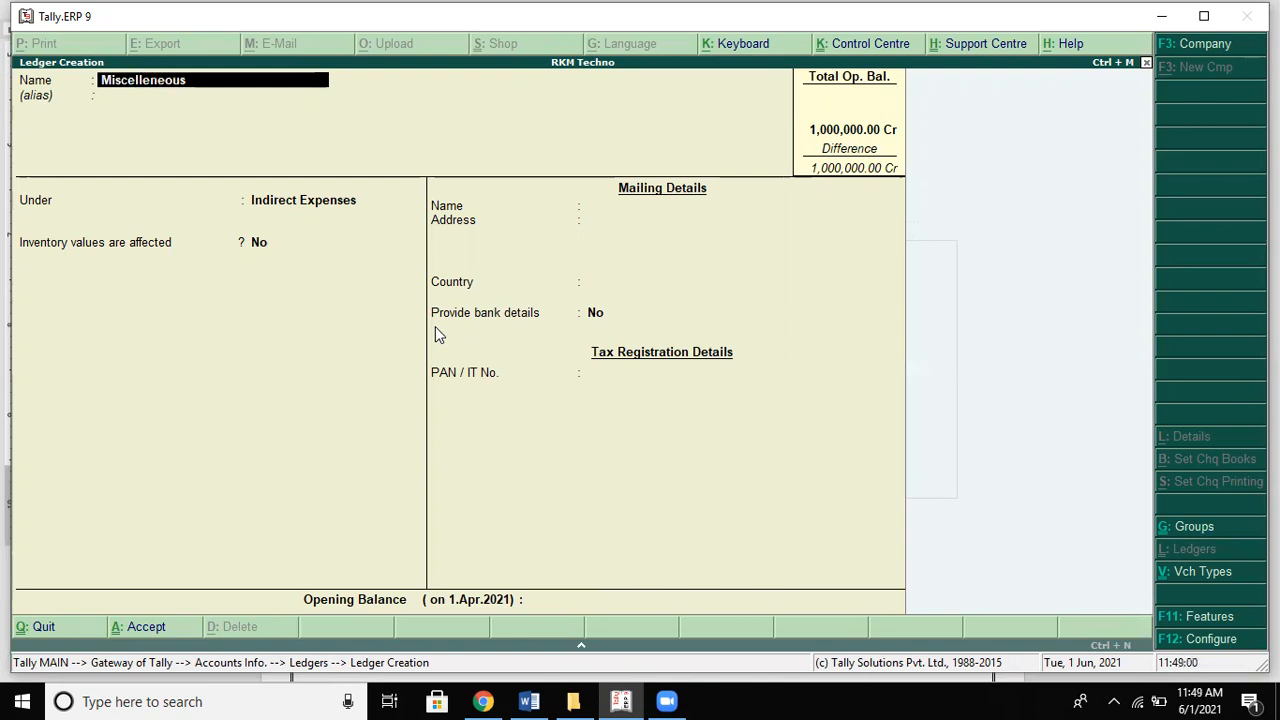
{"action": "type", "text": " exp"}
{"action": "key", "text": "Return"}
{"action": "key", "text": "Return"}
{"action": "key", "text": "Return"}
{"action": "key", "text": "Return"}
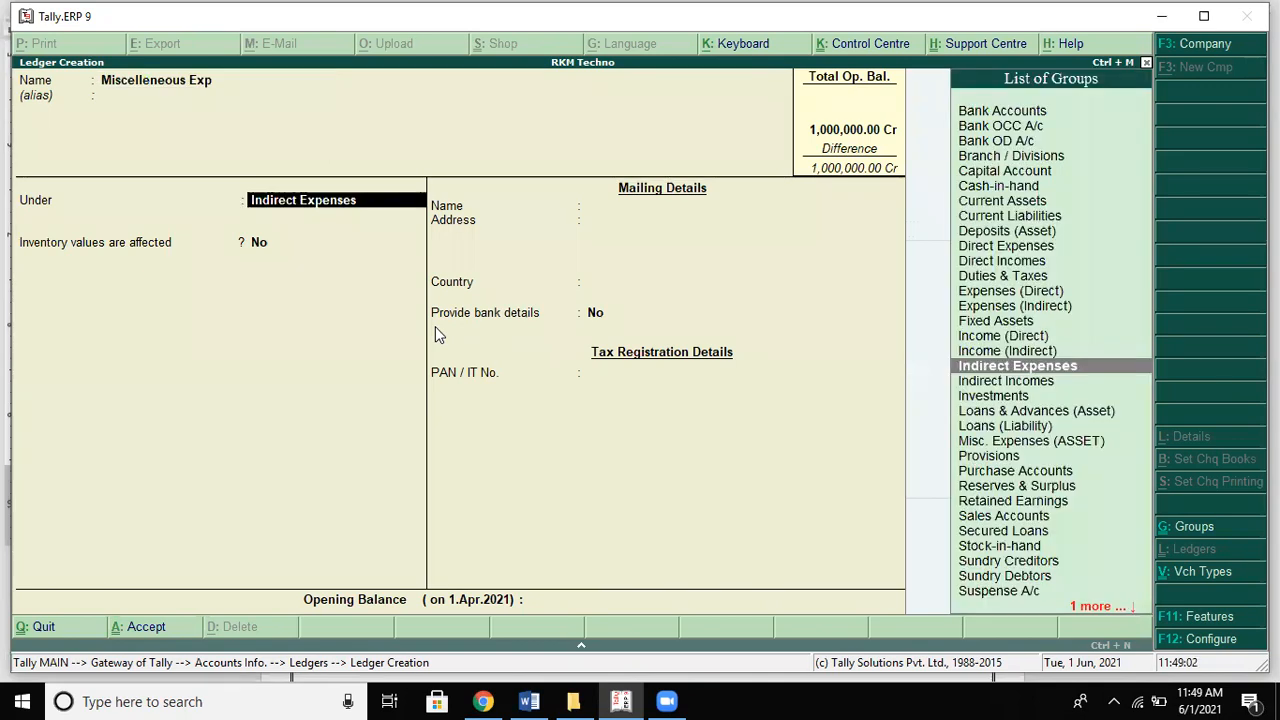
{"action": "key", "text": "Return"}
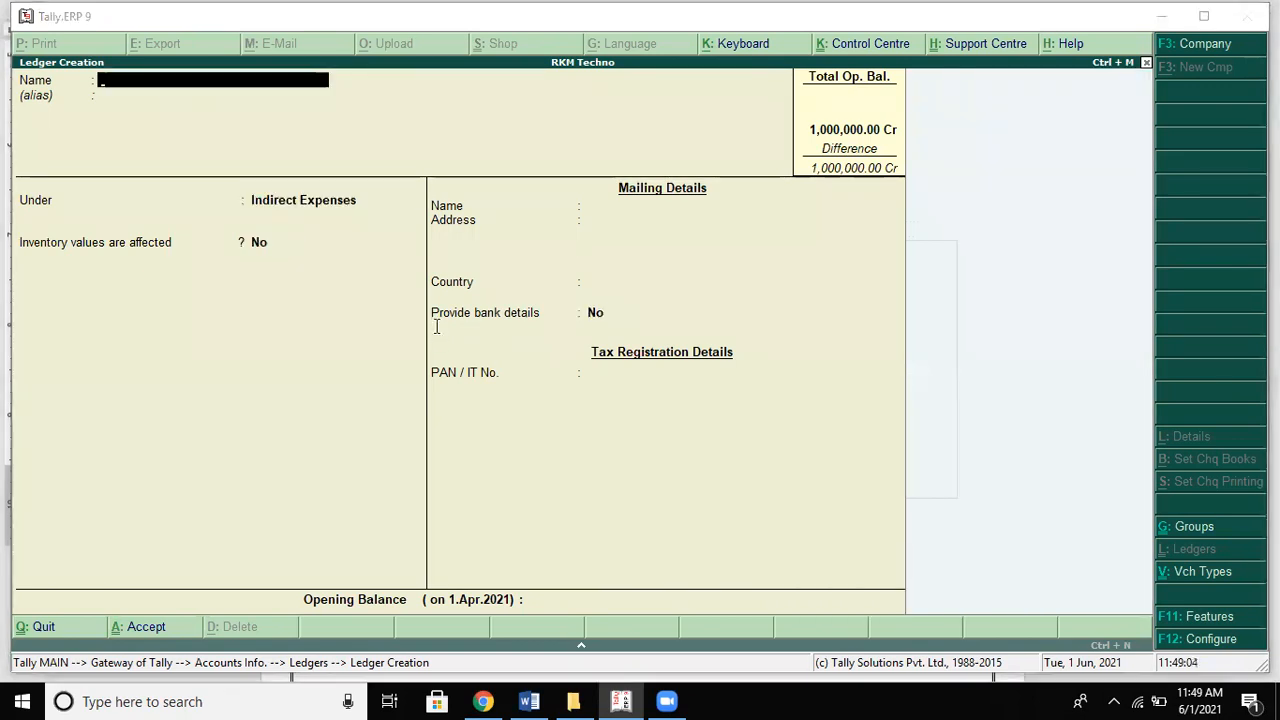
{"action": "key", "text": "alt+Tab"}
Step: Correct the spelling to 'Miscelleneous' in the Word problem list
{"action": "scroll", "coordinate": [426, 349], "scroll_direction": "up", "scroll_amount": 1}
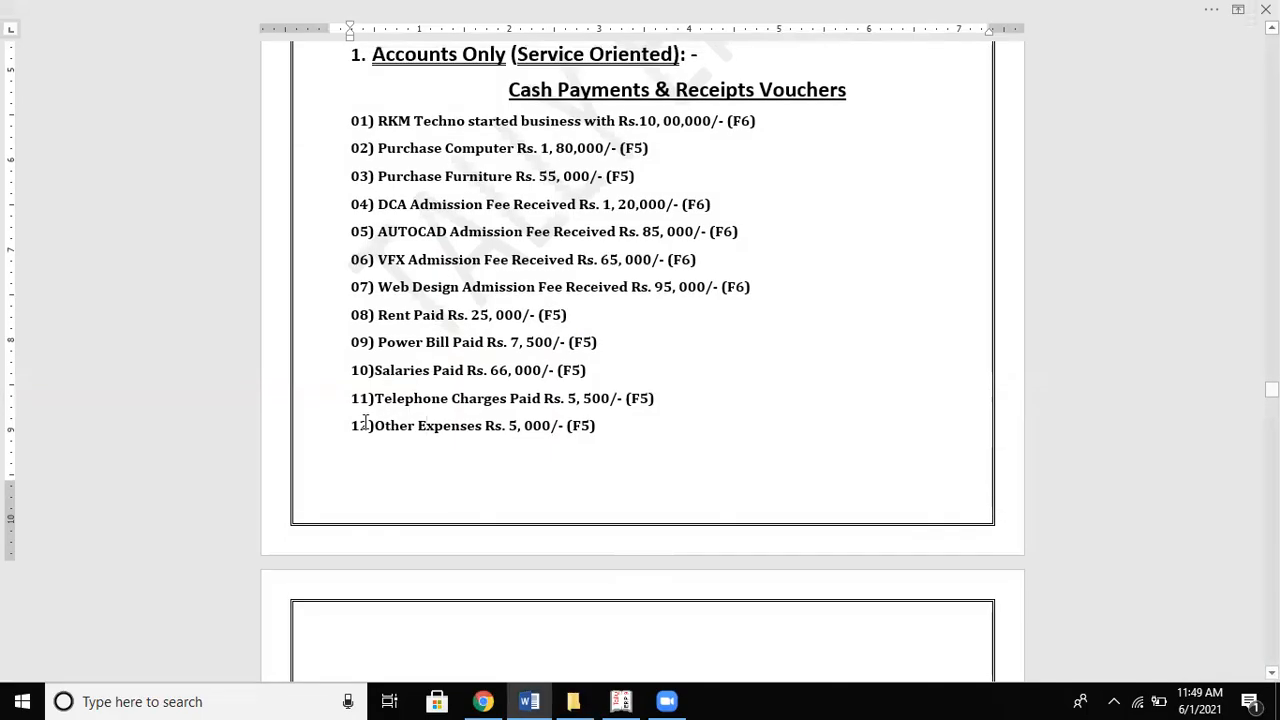
{"action": "left_click_drag", "start_coordinate": [374, 428], "coordinate": [416, 426]}
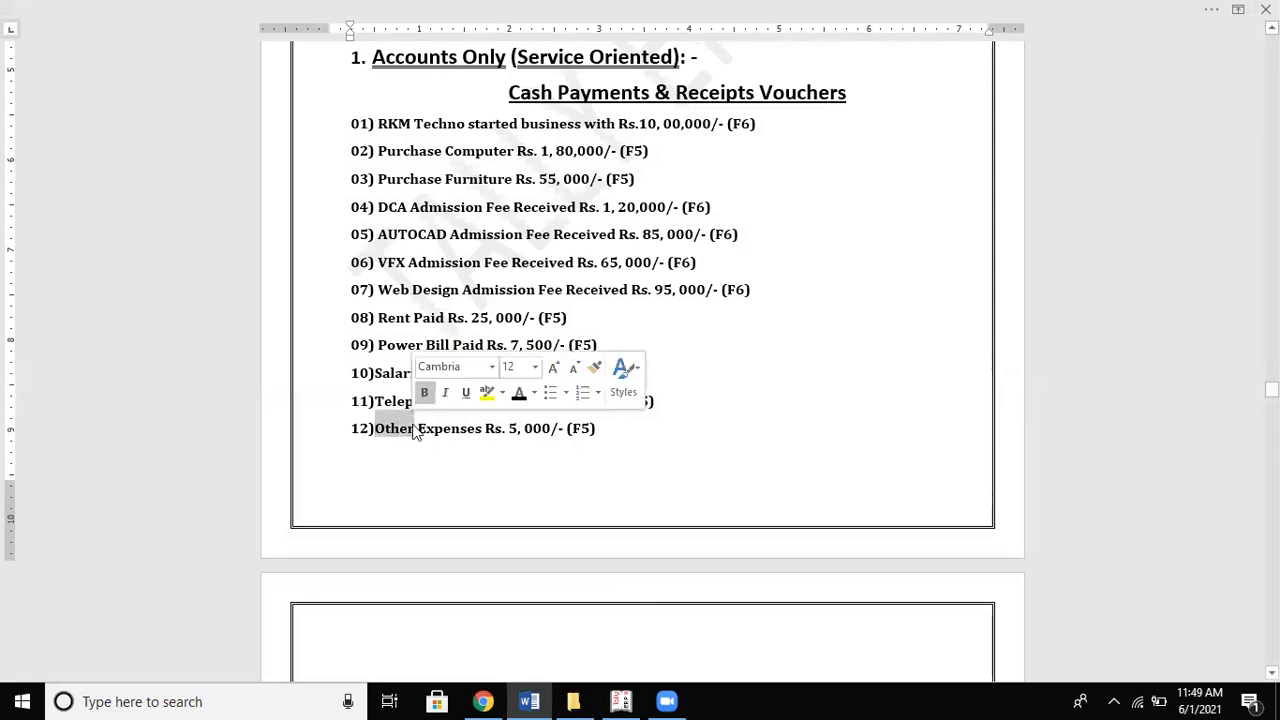
{"action": "type", "text": "Miscelle"}
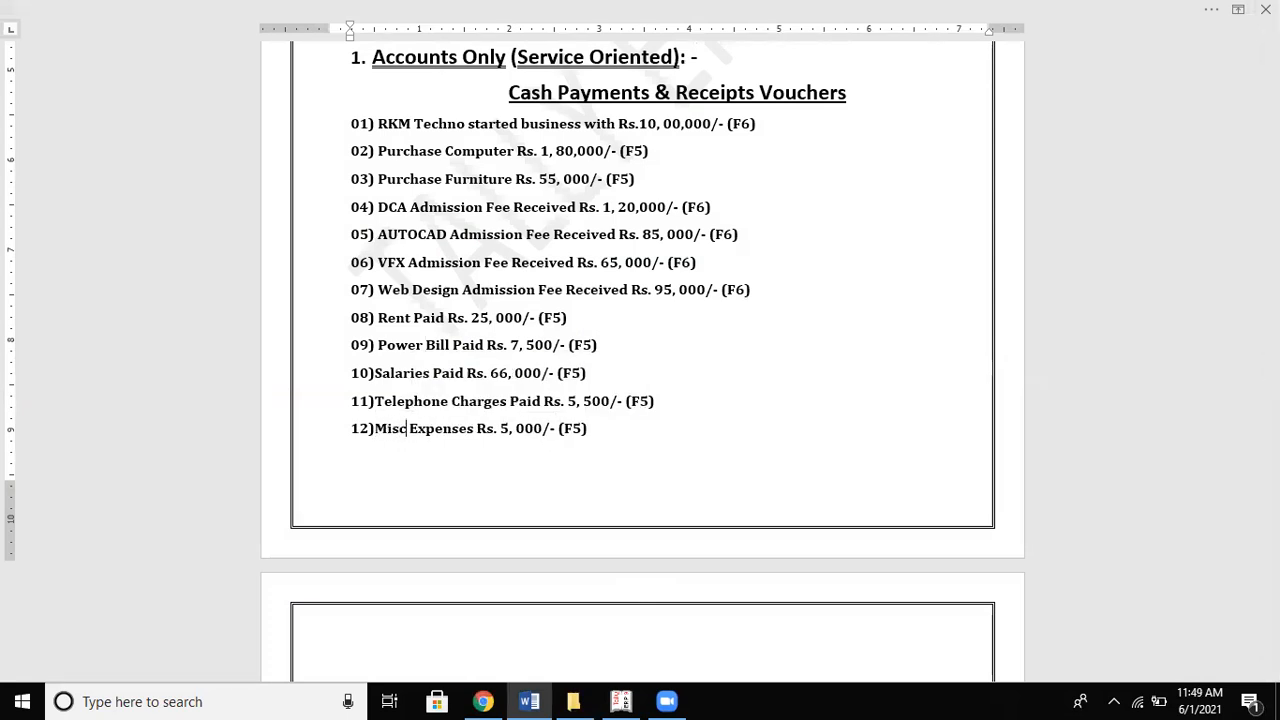
{"action": "type", "text": "neous"}
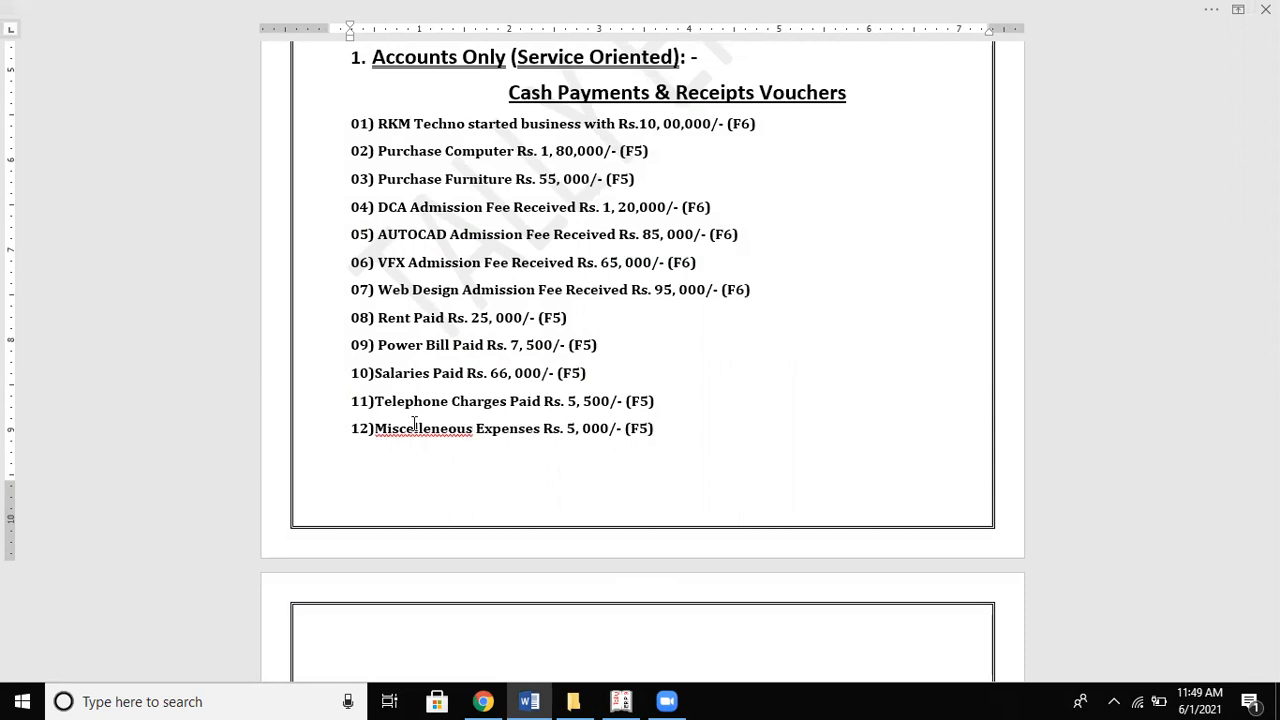
{"action": "scroll", "coordinate": [414, 424], "scroll_direction": "down", "scroll_amount": 5}
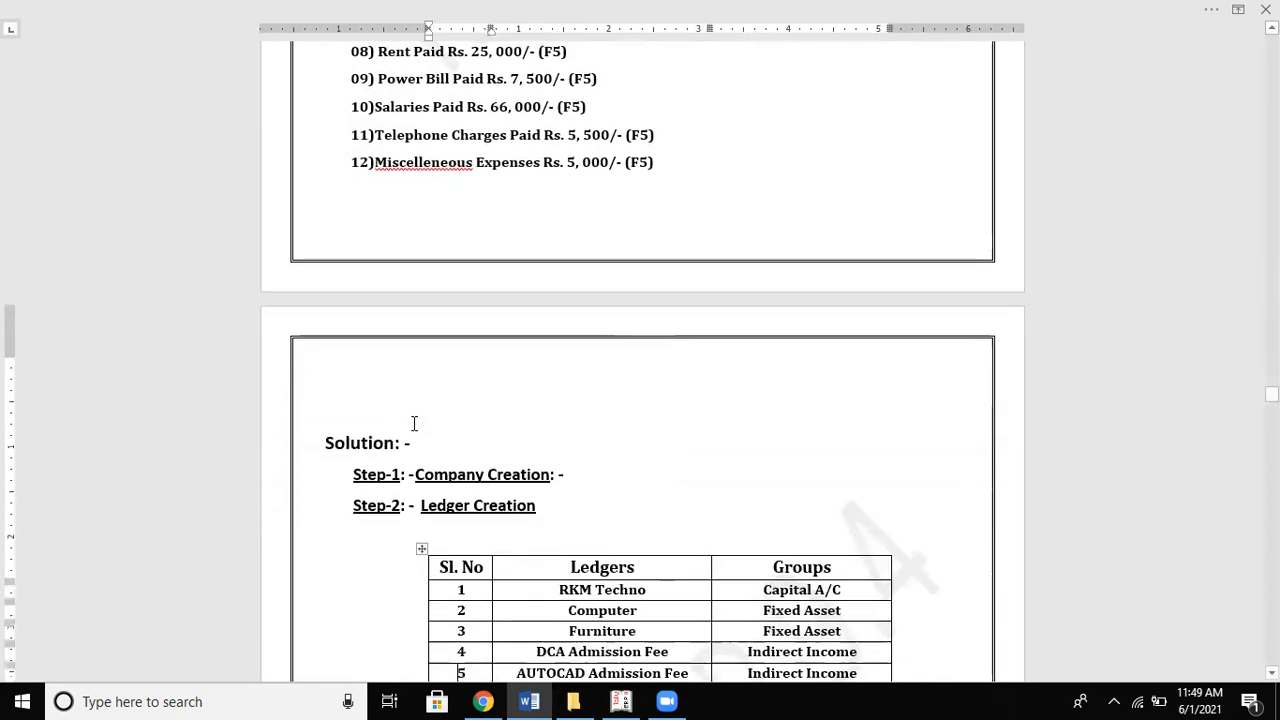
Step: Scroll through the Word problem list to review the transactions
{"action": "key", "text": "alt+Tab"}
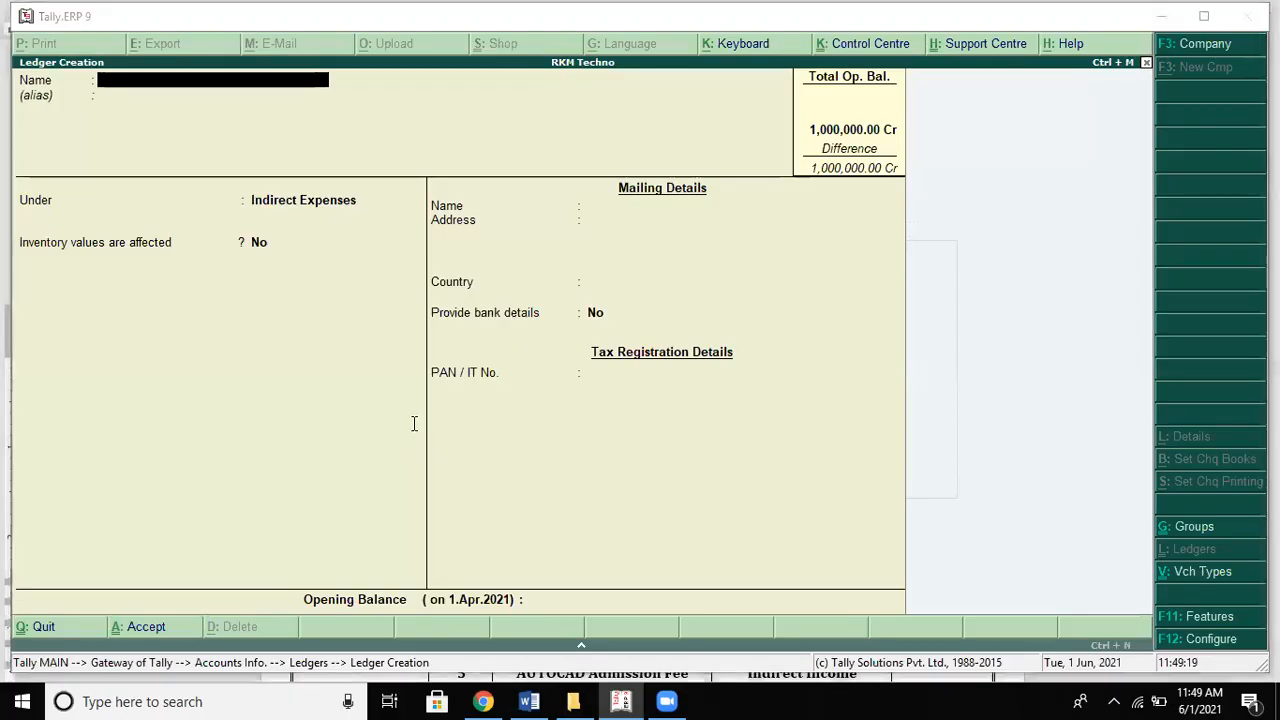
{"action": "key", "text": "alt+Tab"}
{"action": "scroll", "coordinate": [410, 428], "scroll_direction": "down", "scroll_amount": 5}
{"action": "scroll", "coordinate": [406, 433], "scroll_direction": "down", "scroll_amount": 3}
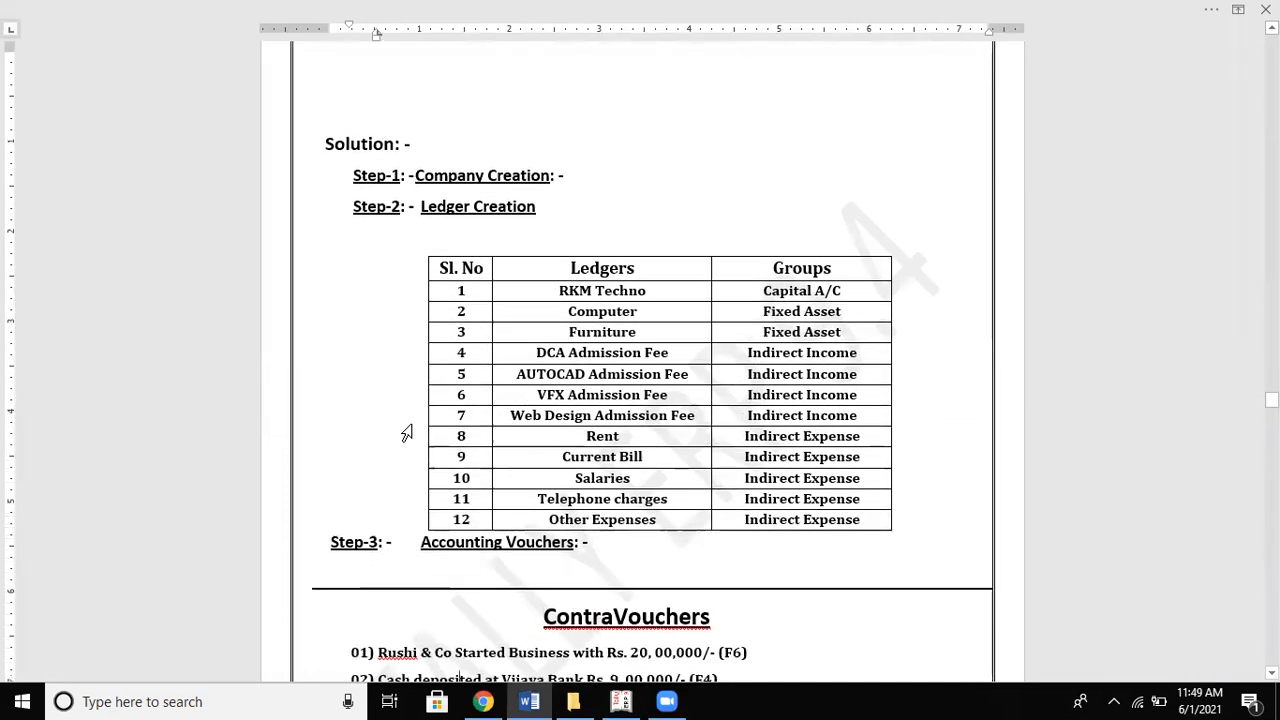
{"action": "scroll", "coordinate": [406, 433], "scroll_direction": "down", "scroll_amount": 2}
{"action": "scroll", "coordinate": [406, 433], "scroll_direction": "down", "scroll_amount": 3}
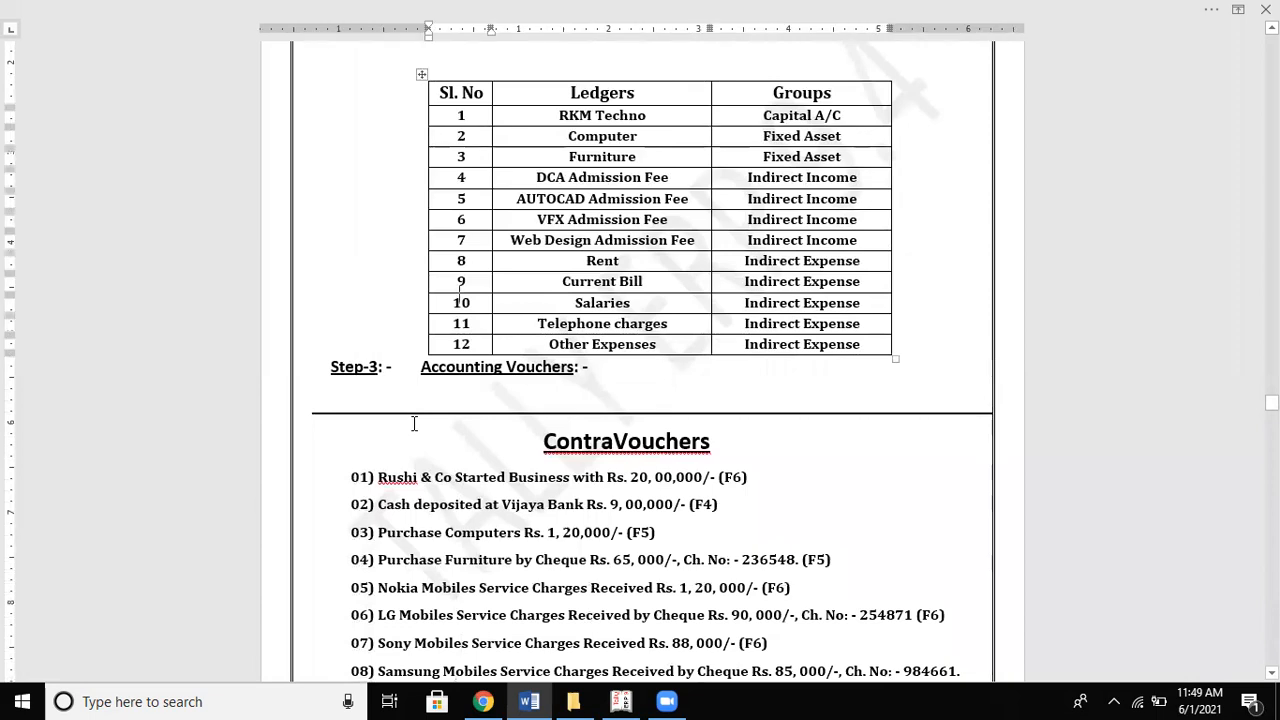
{"action": "scroll", "coordinate": [414, 424], "scroll_direction": "up", "scroll_amount": 10}
{"action": "scroll", "coordinate": [414, 424], "scroll_direction": "up", "scroll_amount": 3}
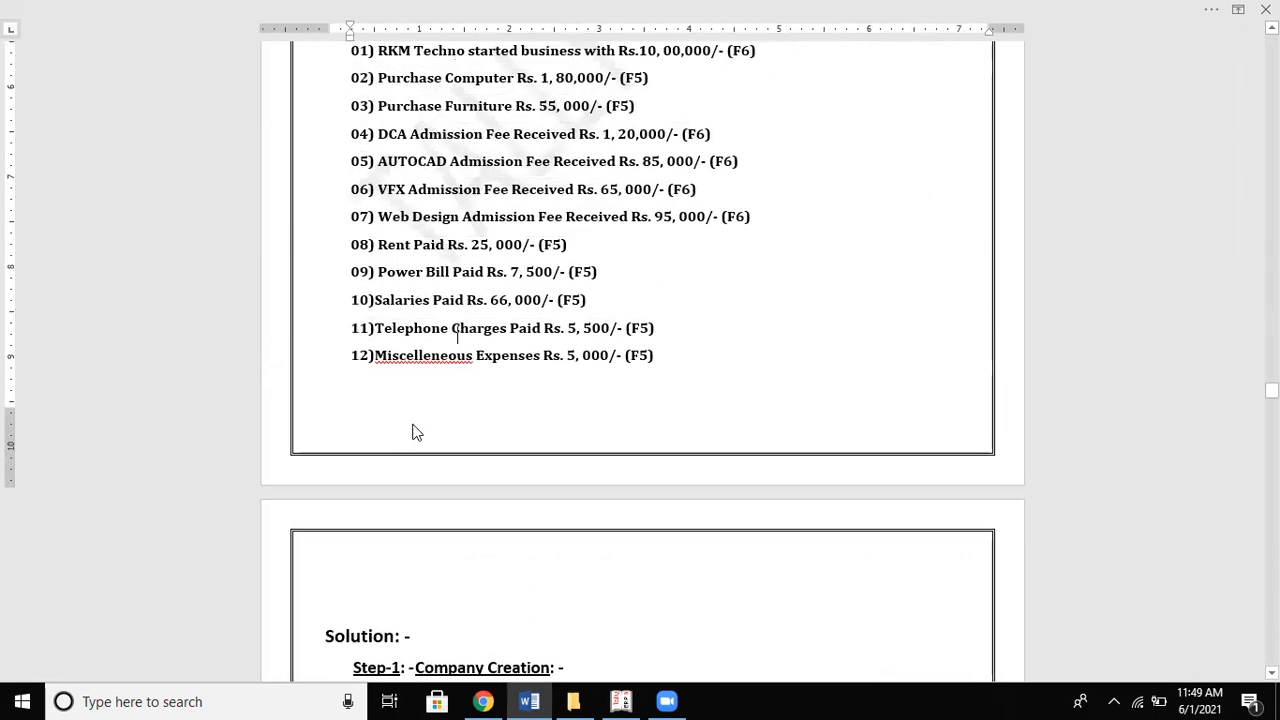
{"action": "scroll", "coordinate": [417, 432], "scroll_direction": "down", "scroll_amount": 6}
{"action": "scroll", "coordinate": [417, 434], "scroll_direction": "down", "scroll_amount": 12}
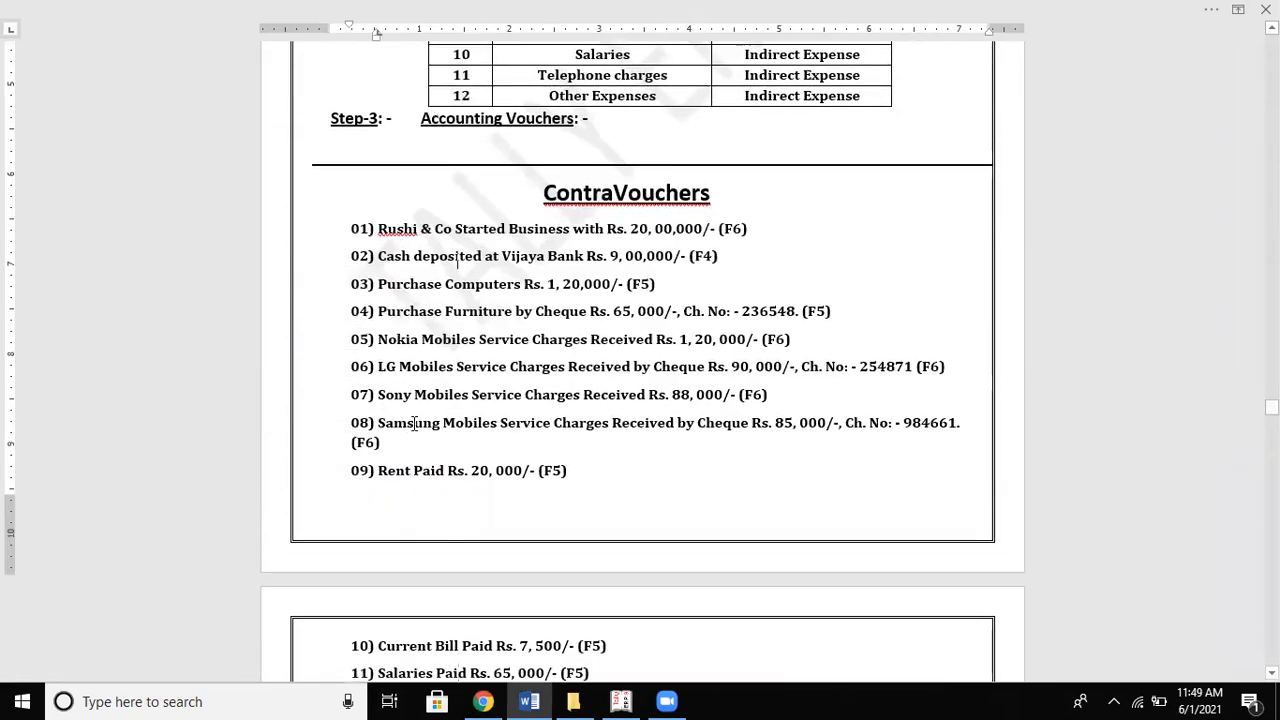
{"action": "scroll", "coordinate": [414, 424], "scroll_direction": "up", "scroll_amount": 5}
{"action": "scroll", "coordinate": [414, 424], "scroll_direction": "up", "scroll_amount": 16}
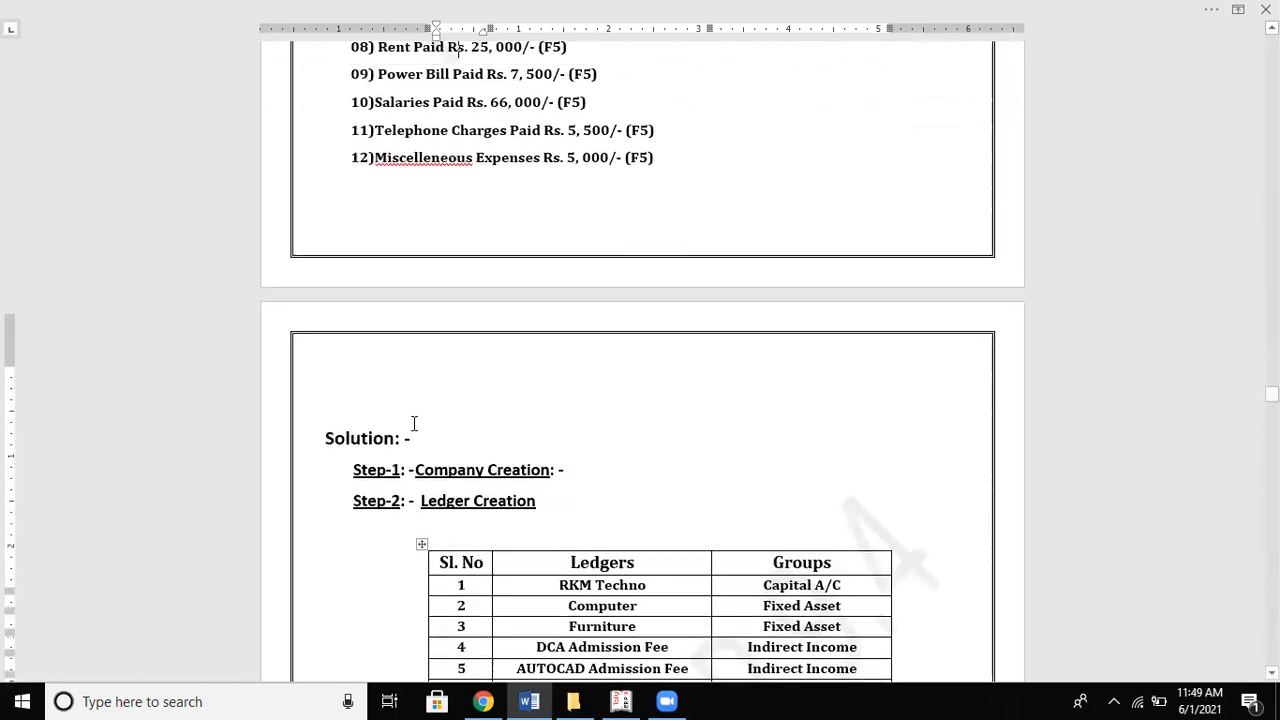
{"action": "scroll", "coordinate": [414, 424], "scroll_direction": "up", "scroll_amount": 1}
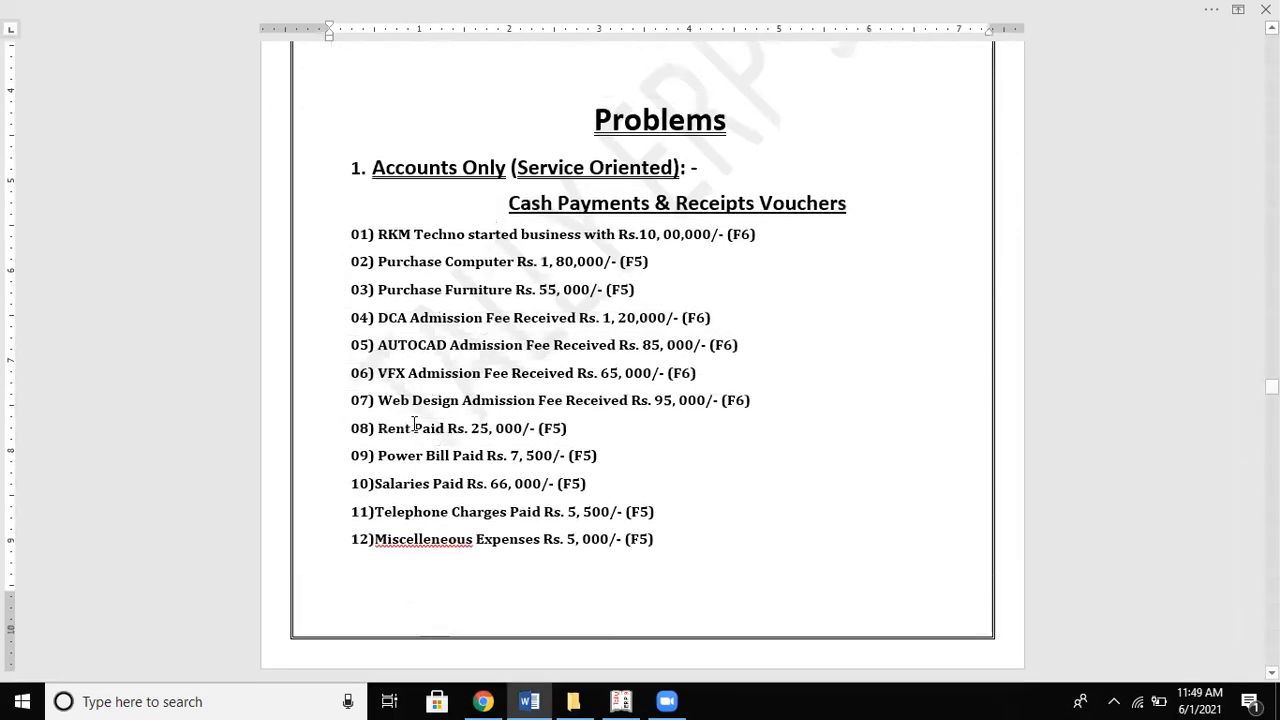
{"action": "scroll", "coordinate": [414, 424], "scroll_direction": "up", "scroll_amount": 3}
{"action": "left_click", "coordinate": [414, 424]}
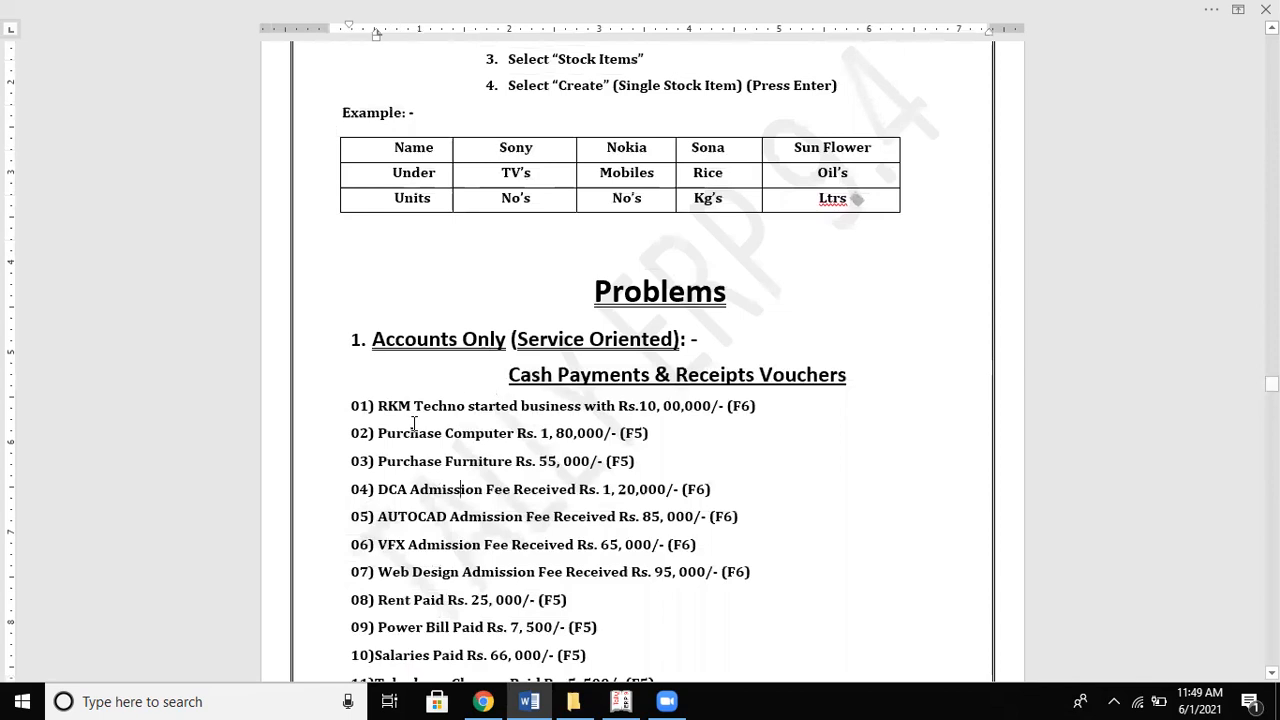
Step: Back in Tally, quit the blank ledger creation form without saving
{"action": "key", "text": "alt+Tab"}
{"action": "key", "text": "Escape"}
{"action": "key", "text": "Return"}
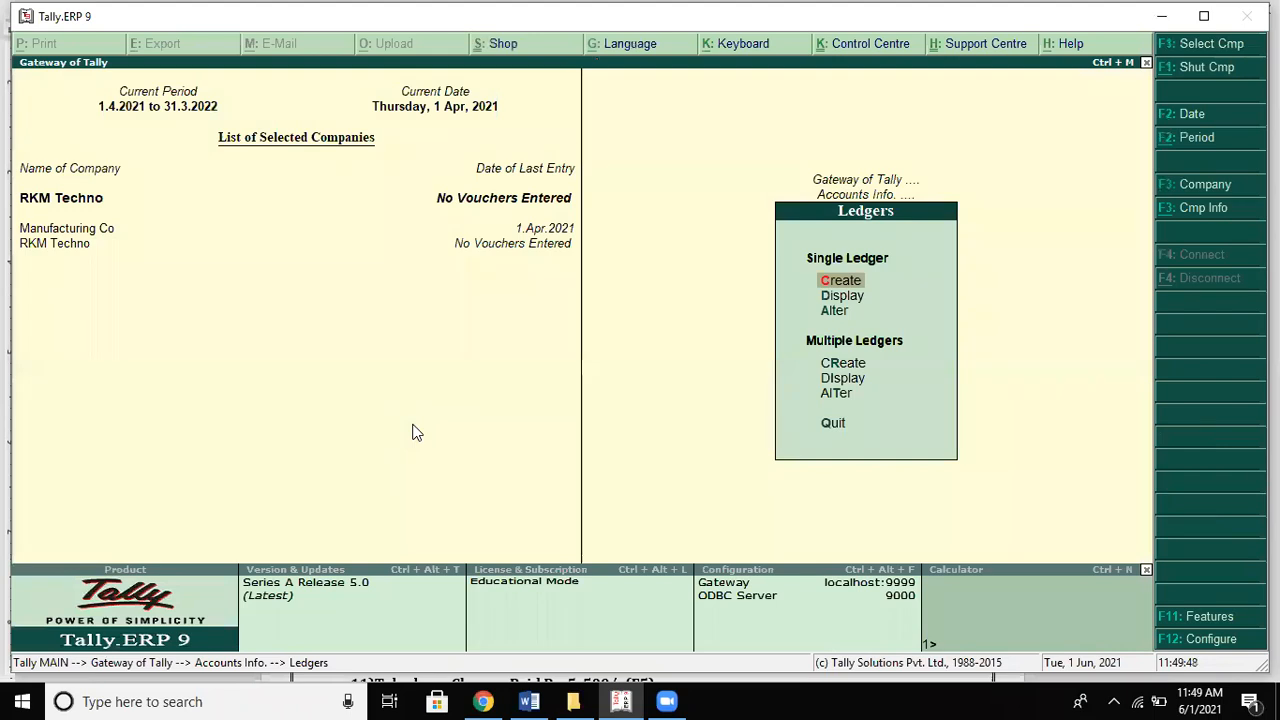
Step: Start a Receipt voucher from Accounting Vouchers with Cash as the account
{"action": "key", "text": "Escape"}
{"action": "key", "text": "Escape"}
{"action": "key", "text": "Down"}
{"action": "key", "text": "Down"}
{"action": "key", "text": "Down"}
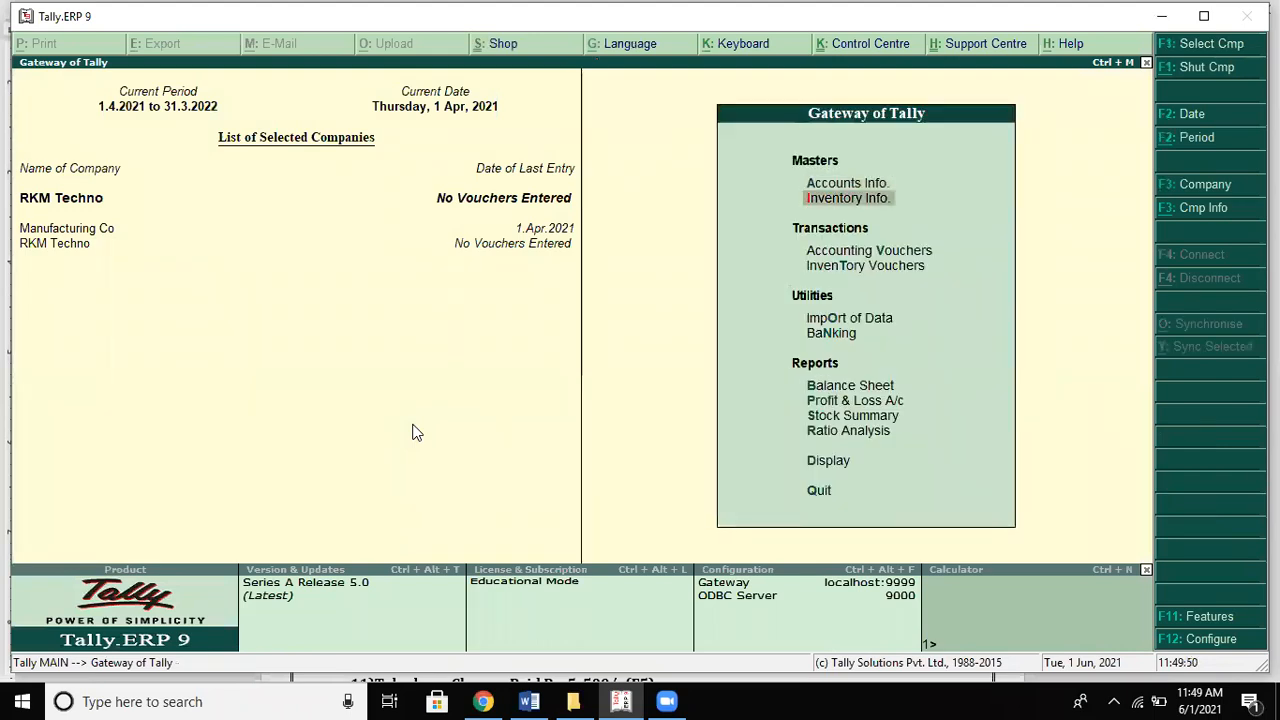
{"action": "key", "text": "Up"}
{"action": "key", "text": "Return"}
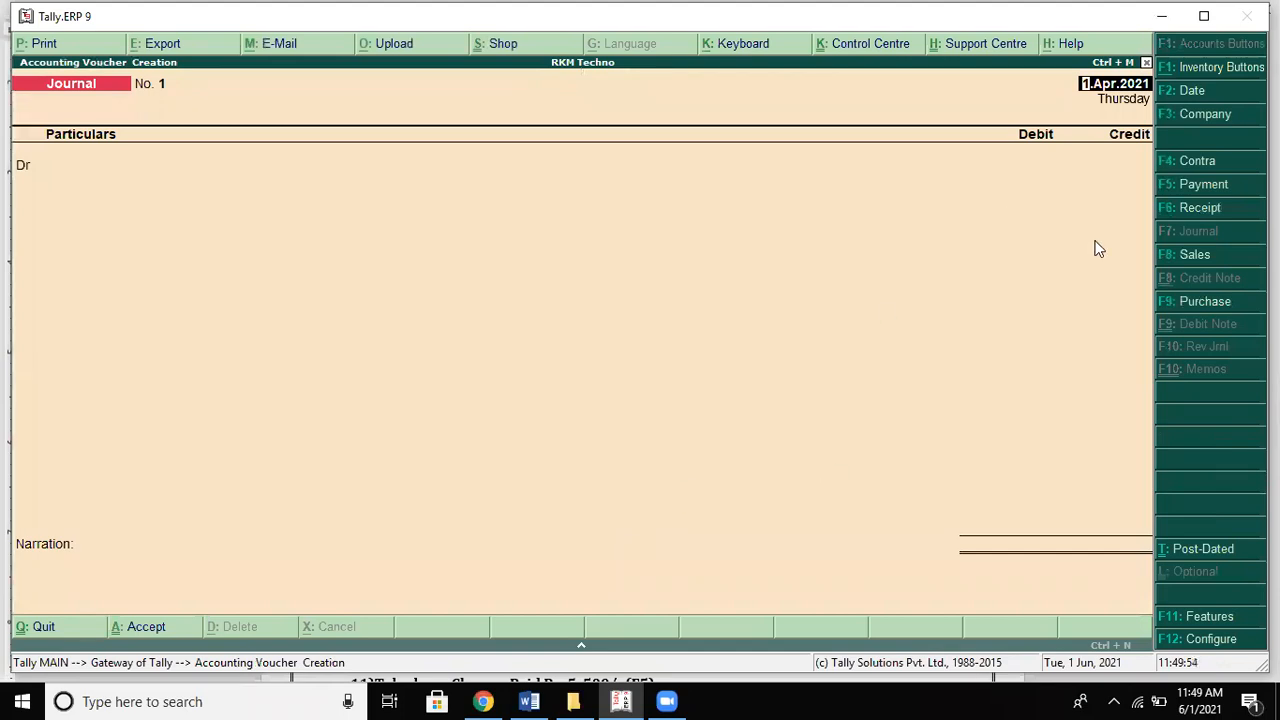
{"action": "left_click", "coordinate": [1180, 210]}
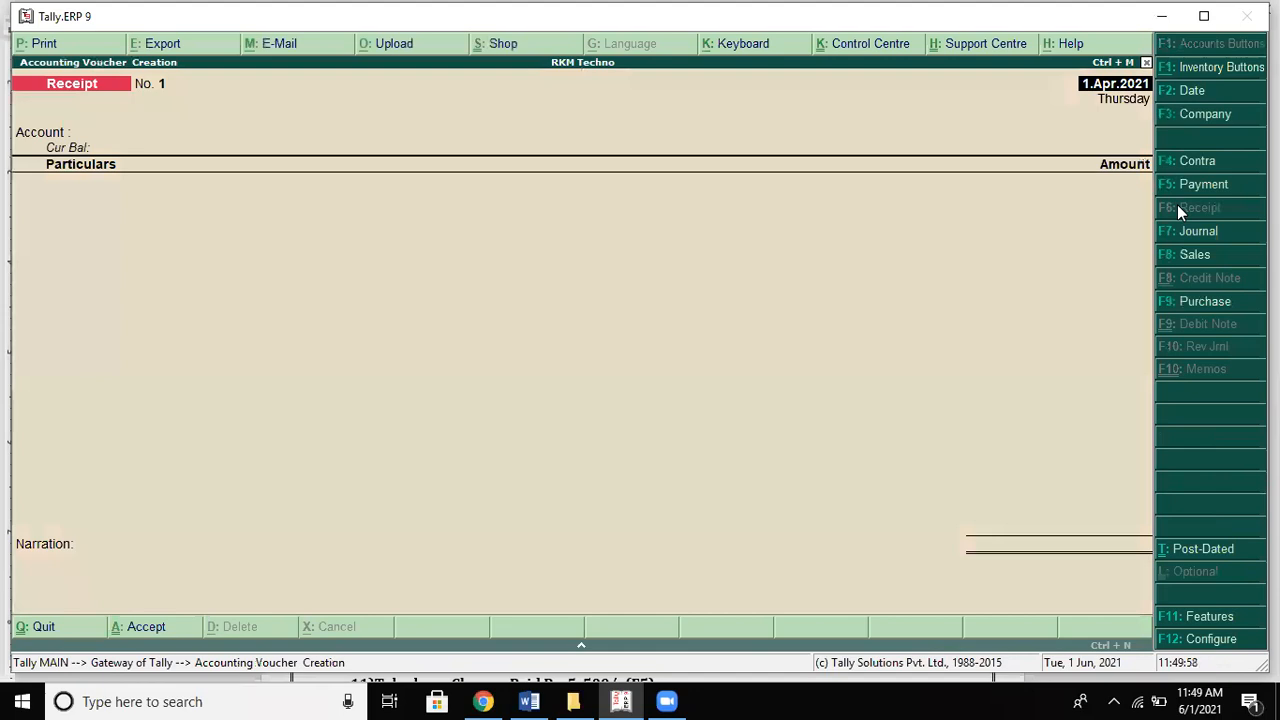
{"action": "key", "text": "Return"}
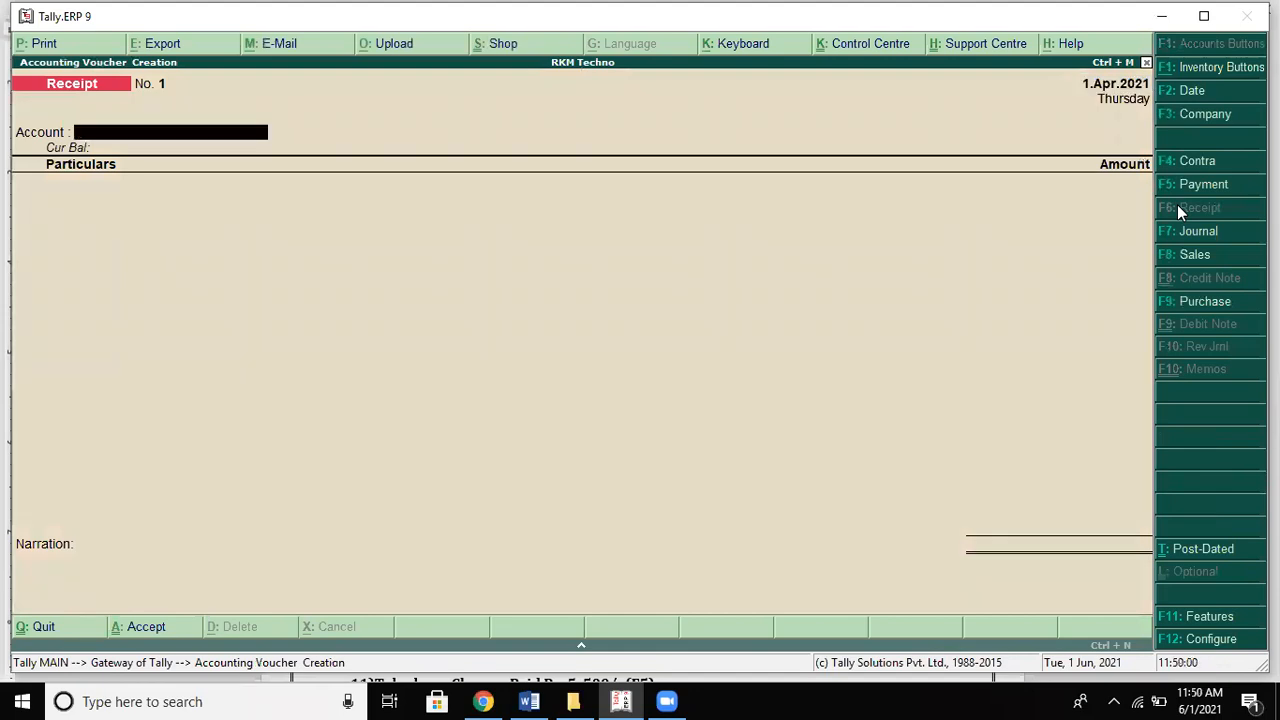
{"action": "type", "text": "c"}
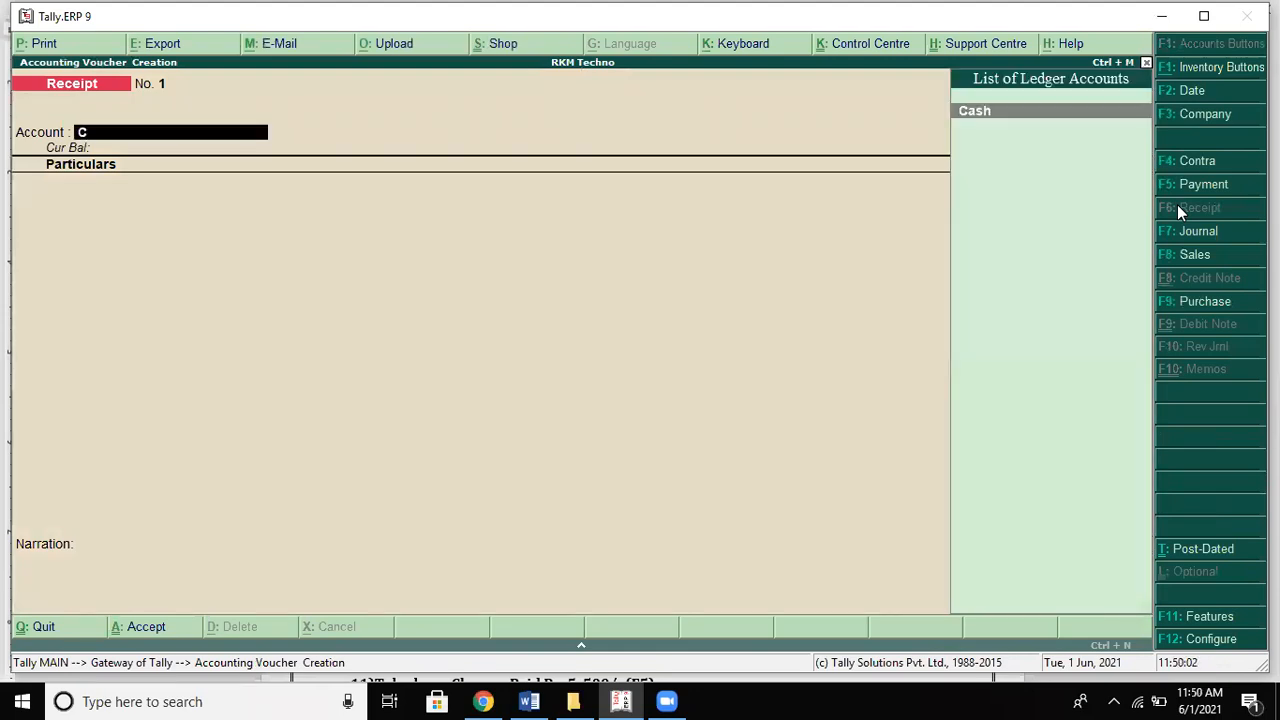
{"action": "key", "text": "Return"}
Step: Browse the ledger list for the particulars, checking the problem sheet for details
{"action": "type", "text": "R"}
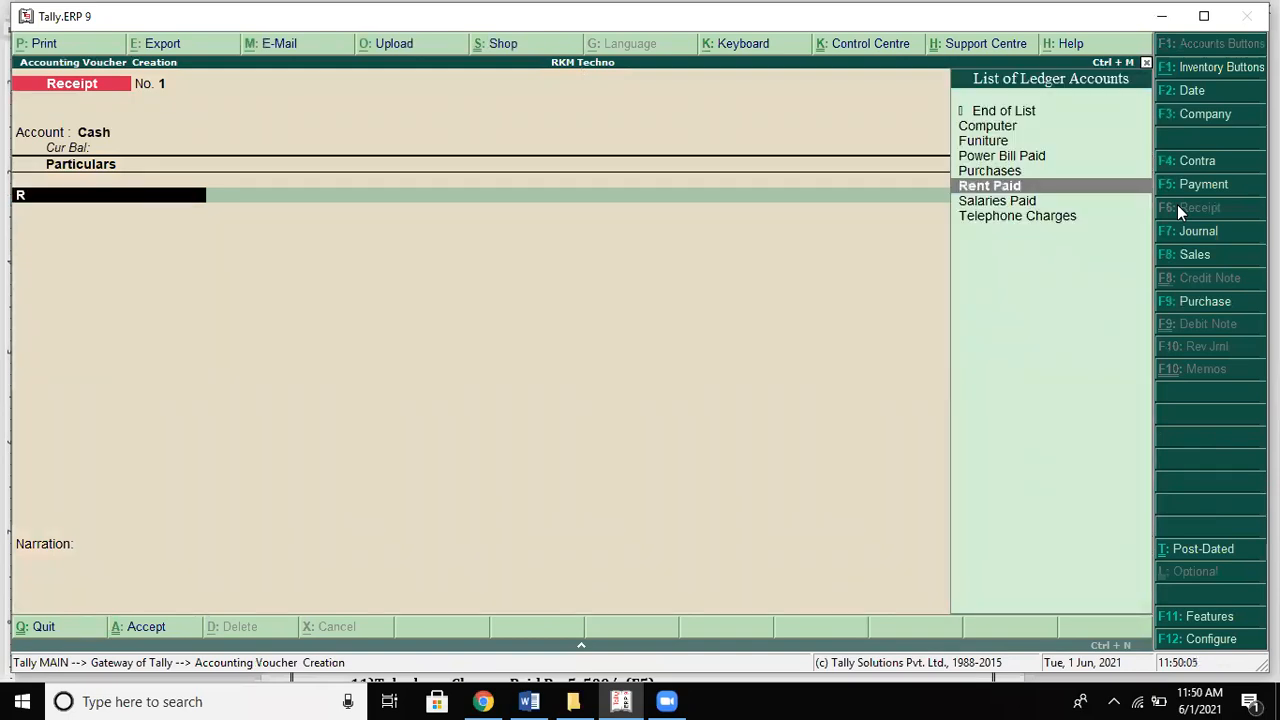
{"action": "key", "text": "alt+Tab"}
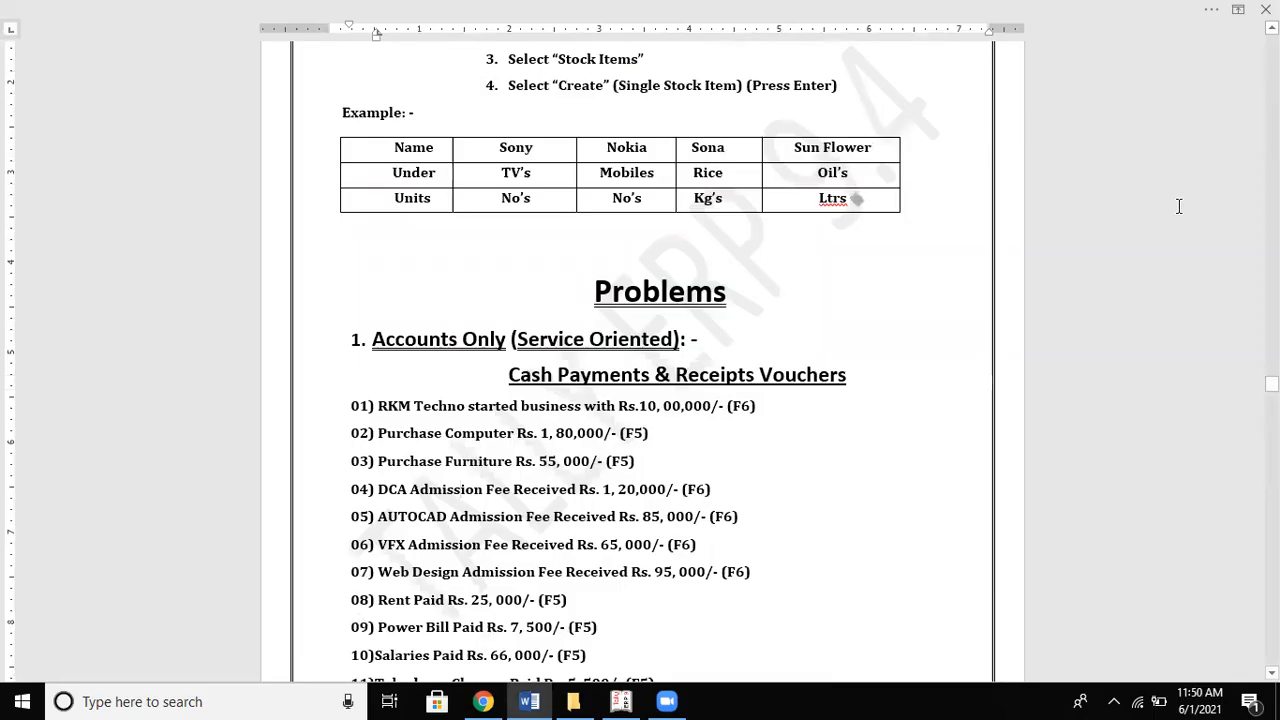
{"action": "key", "text": "alt+Tab"}
{"action": "key", "text": "Up"}
{"action": "key", "text": "Up"}
{"action": "key", "text": "Up"}
{"action": "key", "text": "Down"}
{"action": "key", "text": "Down"}
{"action": "key", "text": "Down"}
{"action": "key", "text": "Up"}
{"action": "key", "text": "Up"}
{"action": "key", "text": "Up"}
{"action": "key", "text": "Down"}
{"action": "key", "text": "Up"}
{"action": "key", "text": "Down"}
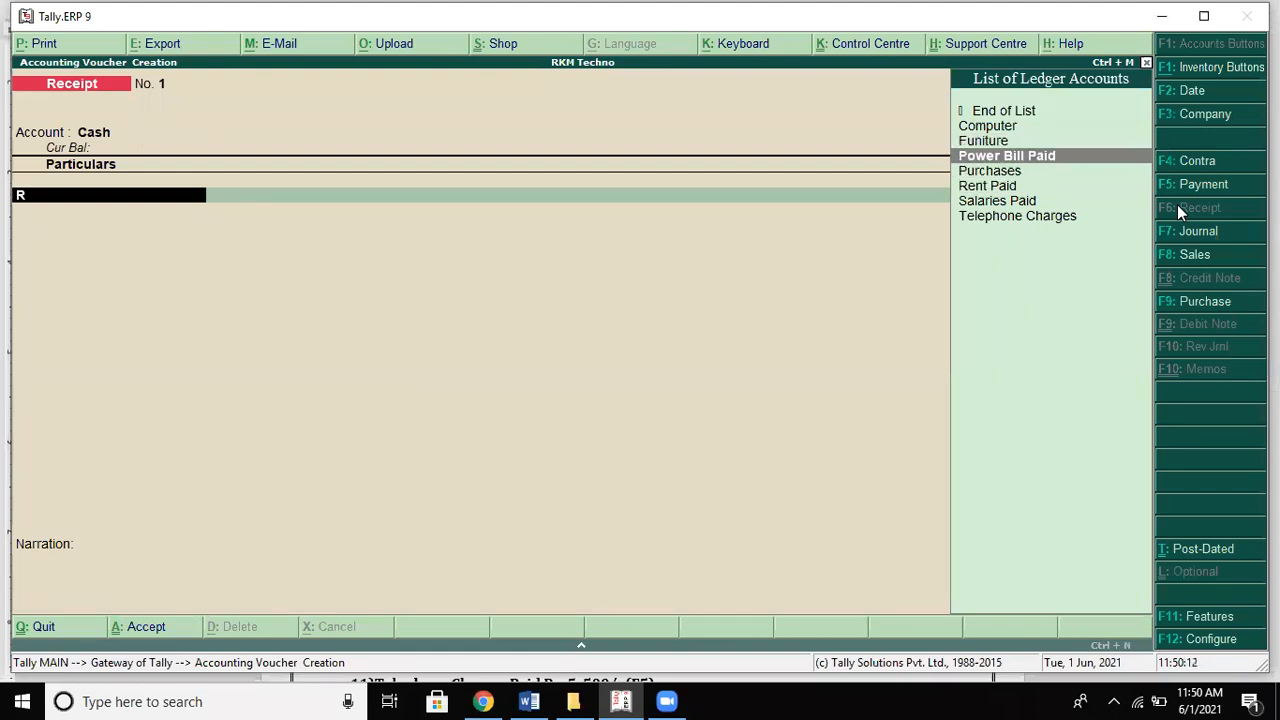
{"action": "key", "text": "Down"}
{"action": "key", "text": "Down"}
{"action": "key", "text": "Up"}
{"action": "key", "text": "Up"}
{"action": "key", "text": "Up"}
{"action": "key", "text": "Up"}
{"action": "key", "text": "Down"}
{"action": "key", "text": "Down"}
{"action": "key", "text": "Down"}
{"action": "key", "text": "Down"}
{"action": "key", "text": "Down"}
{"action": "key", "text": "Down"}
{"action": "key", "text": "Up"}
{"action": "key", "text": "Up"}
{"action": "key", "text": "Up"}
{"action": "key", "text": "Up"}
{"action": "key", "text": "Up"}
{"action": "key", "text": "Up"}
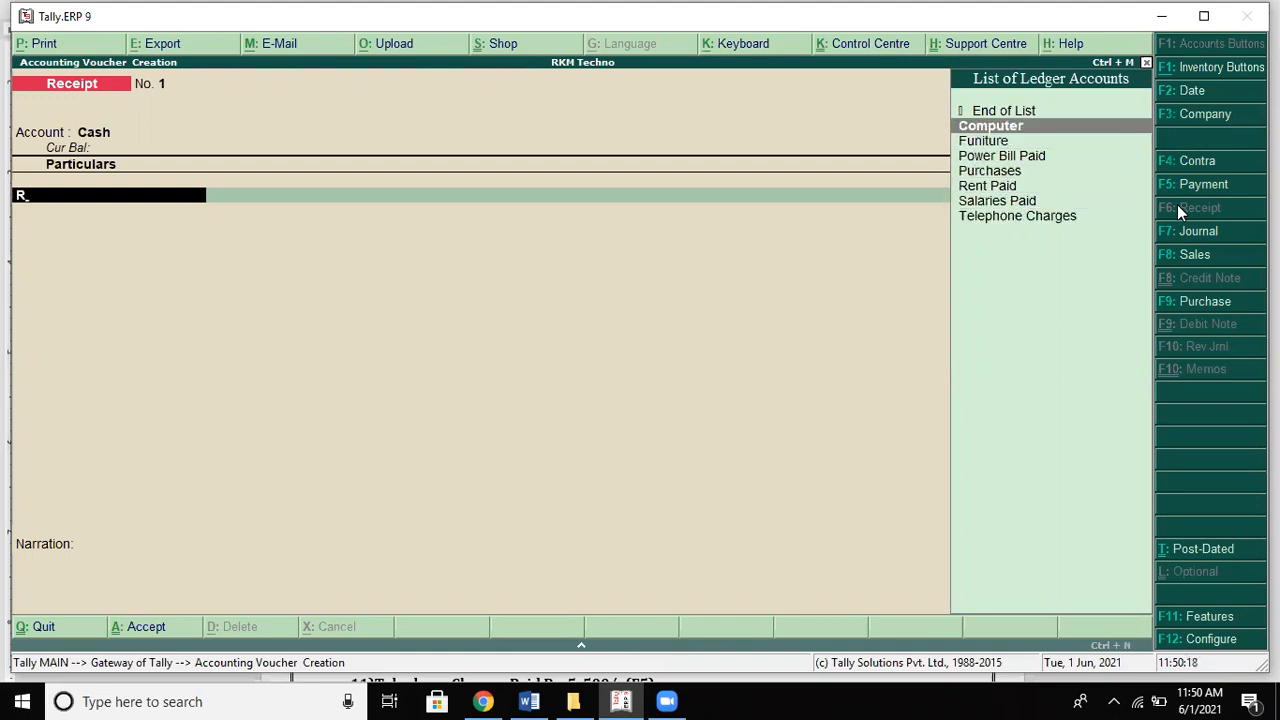
Step: Pick Capital in Particulars, then discard the unsaved receipt
{"action": "key", "text": "BackSpace"}
{"action": "key", "text": "Escape"}
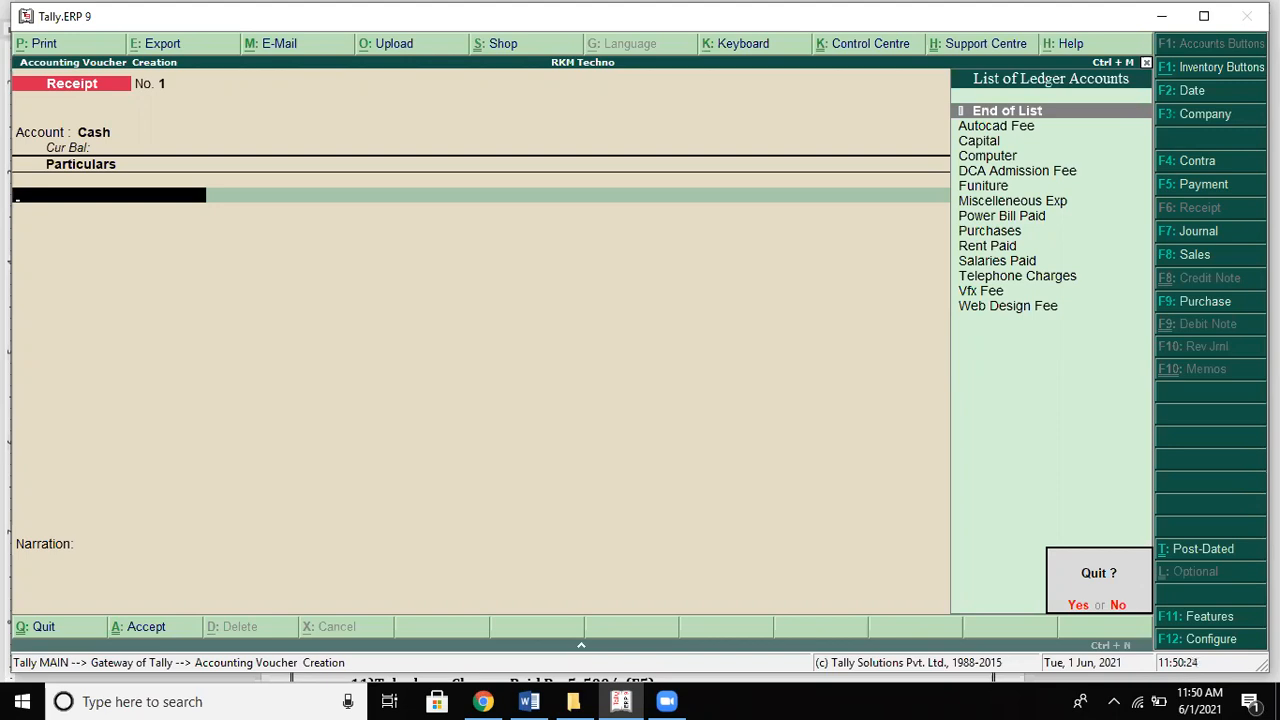
{"action": "key", "text": "n"}
{"action": "key", "text": "Down"}
{"action": "key", "text": "Down"}
{"action": "key", "text": "Return"}
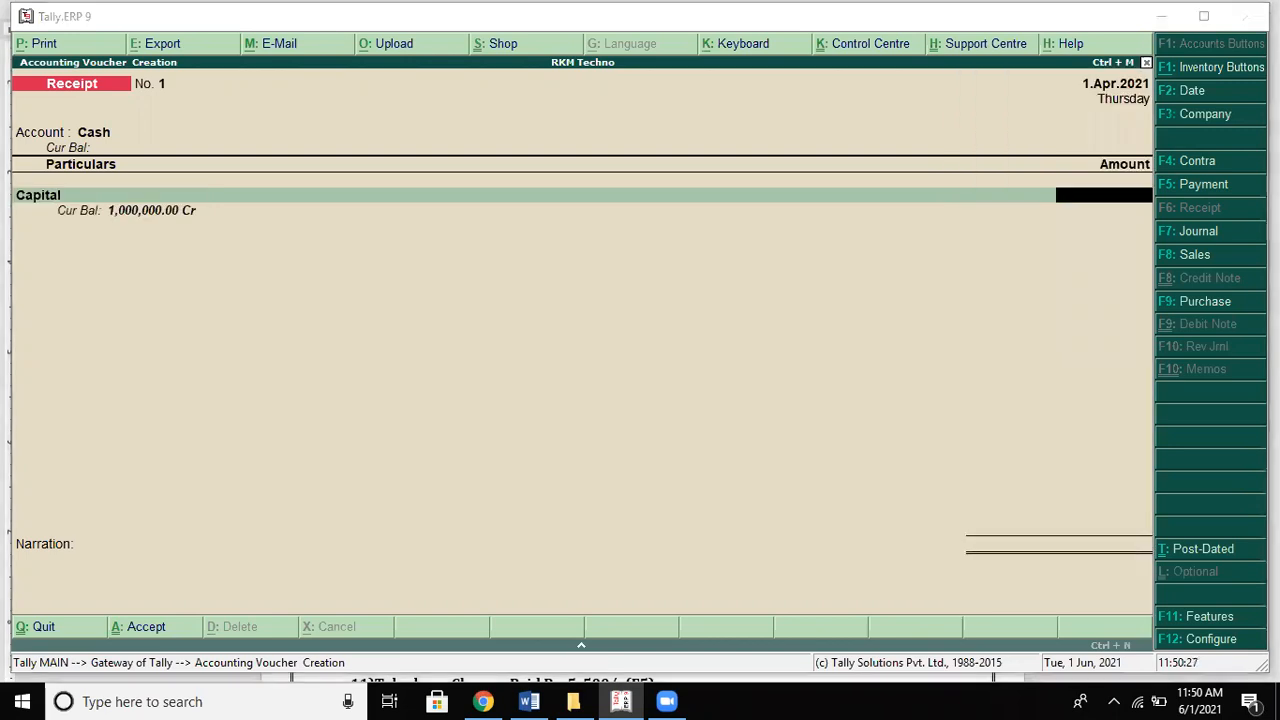
{"action": "key", "text": "alt+Tab"}
{"action": "key", "text": "alt+Tab"}
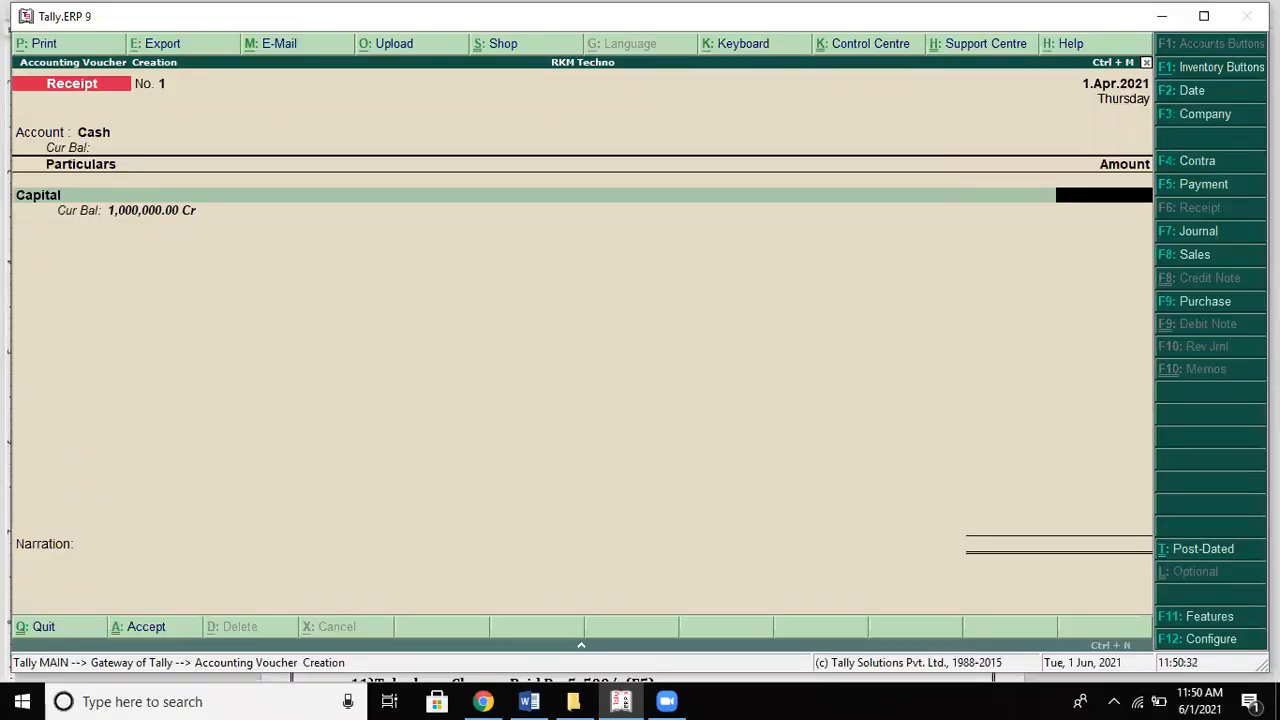
{"action": "key", "text": "Escape"}
{"action": "key", "text": "Escape"}
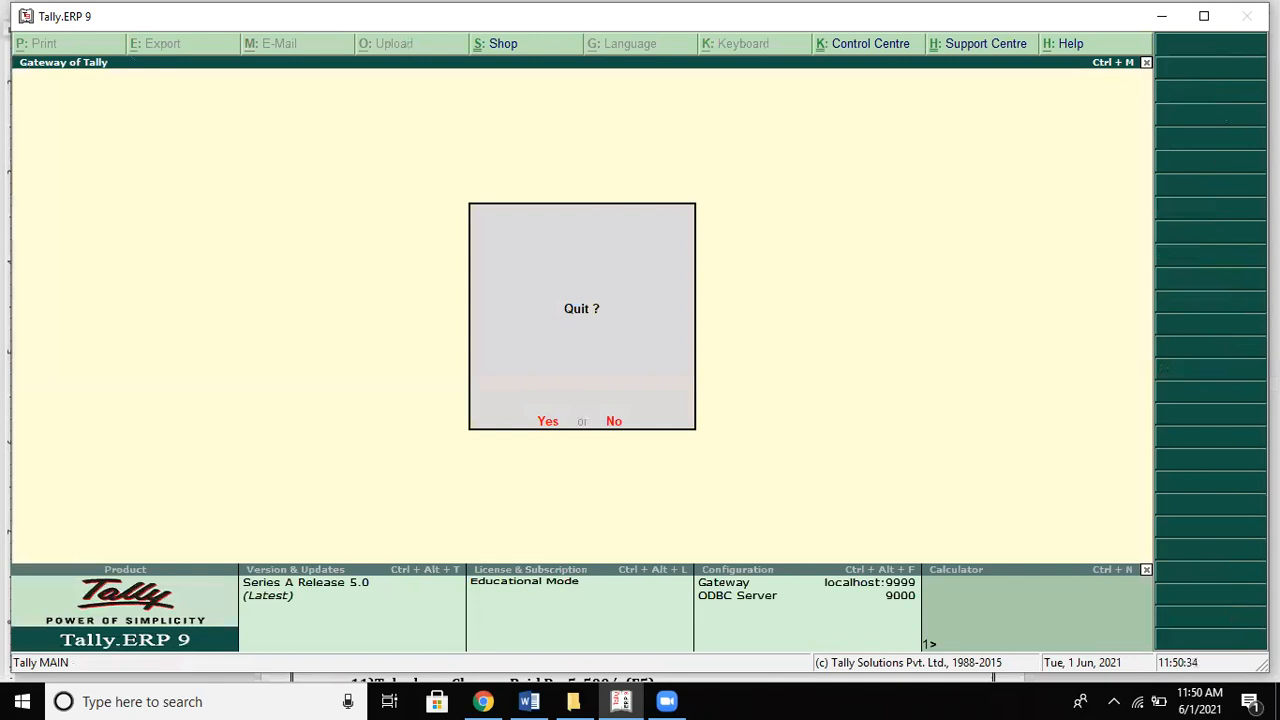
Step: Open the Capital ledger for alteration via Accounts Info > Ledgers
{"action": "key", "text": "Escape"}
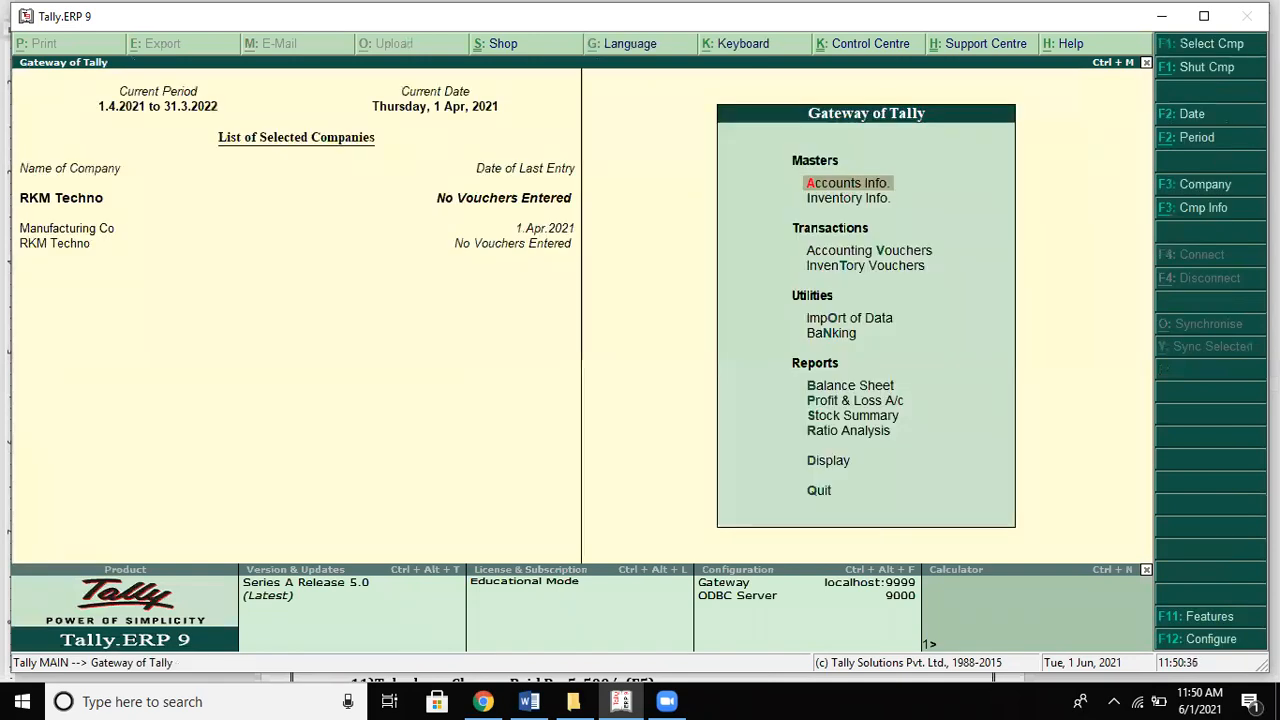
{"action": "key", "text": "Down"}
{"action": "key", "text": "Down"}
{"action": "key", "text": "Down"}
{"action": "key", "text": "Up"}
{"action": "key", "text": "Up"}
{"action": "key", "text": "Up"}
{"action": "key", "text": "Return"}
{"action": "key", "text": "Down"}
{"action": "key", "text": "Return"}
{"action": "key", "text": "Down"}
{"action": "key", "text": "Down"}
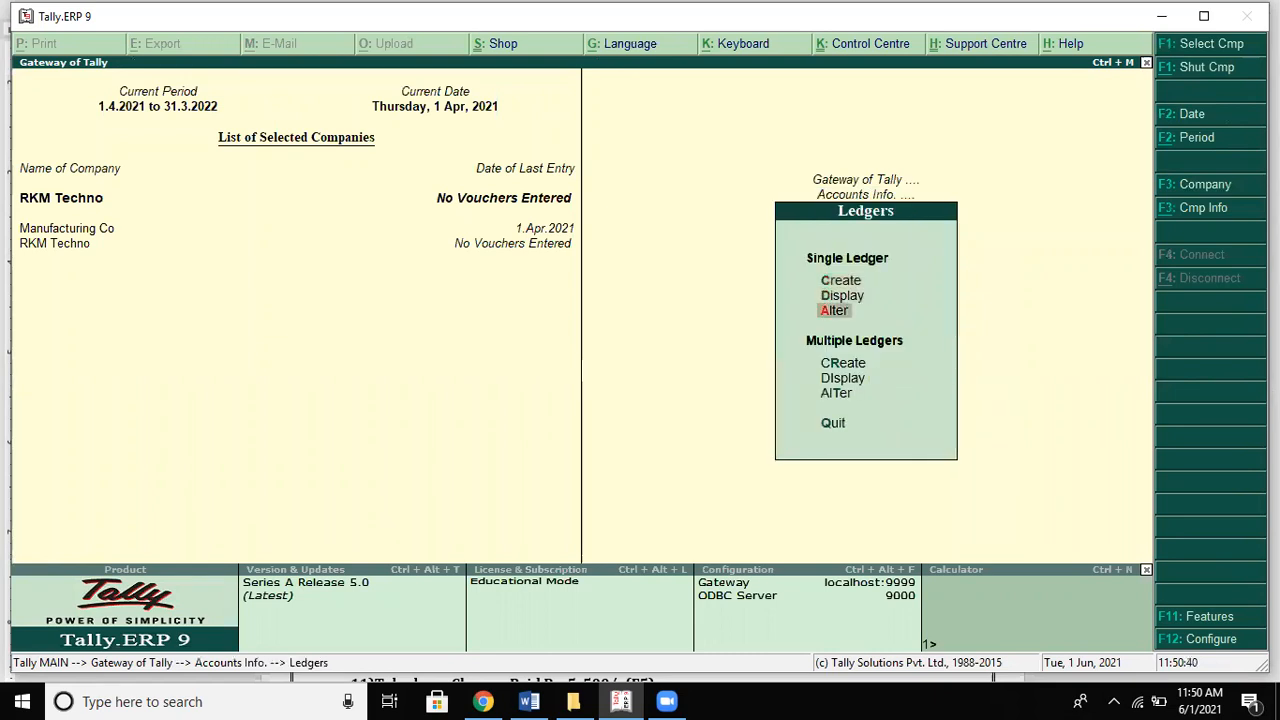
{"action": "key", "text": "Return"}
{"action": "key", "text": "Down"}
{"action": "key", "text": "Down"}
{"action": "key", "text": "Down"}
{"action": "key", "text": "Up"}
{"action": "key", "text": "Up"}
{"action": "key", "text": "Return"}
{"action": "key", "text": "Return"}
{"action": "key", "text": "Return"}
{"action": "key", "text": "Return"}
{"action": "key", "text": "Return"}
{"action": "key", "text": "Return"}
{"action": "key", "text": "Return"}
{"action": "key", "text": "Return"}
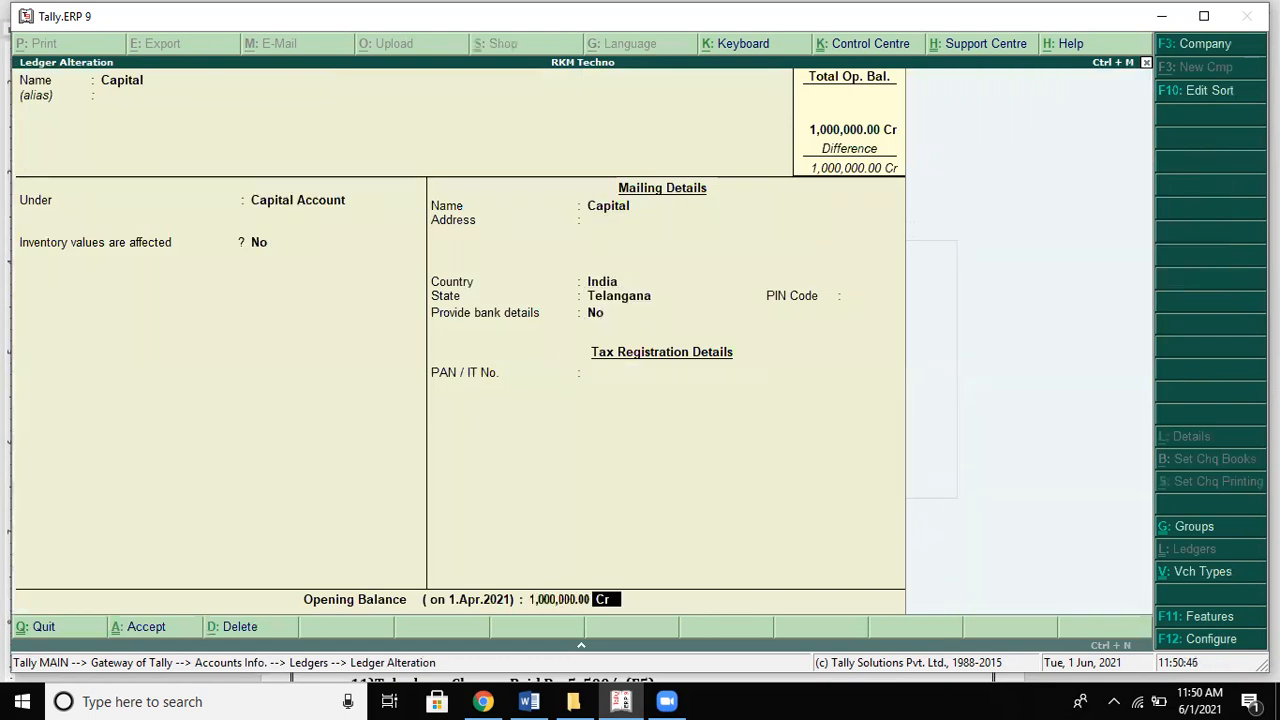
Step: Delete Capital's 1,000,000.00 opening balance, accept, and return to Accounts Info
{"action": "key", "text": "BackSpace"}
{"action": "key", "text": "Return"}
{"action": "key", "text": "n"}
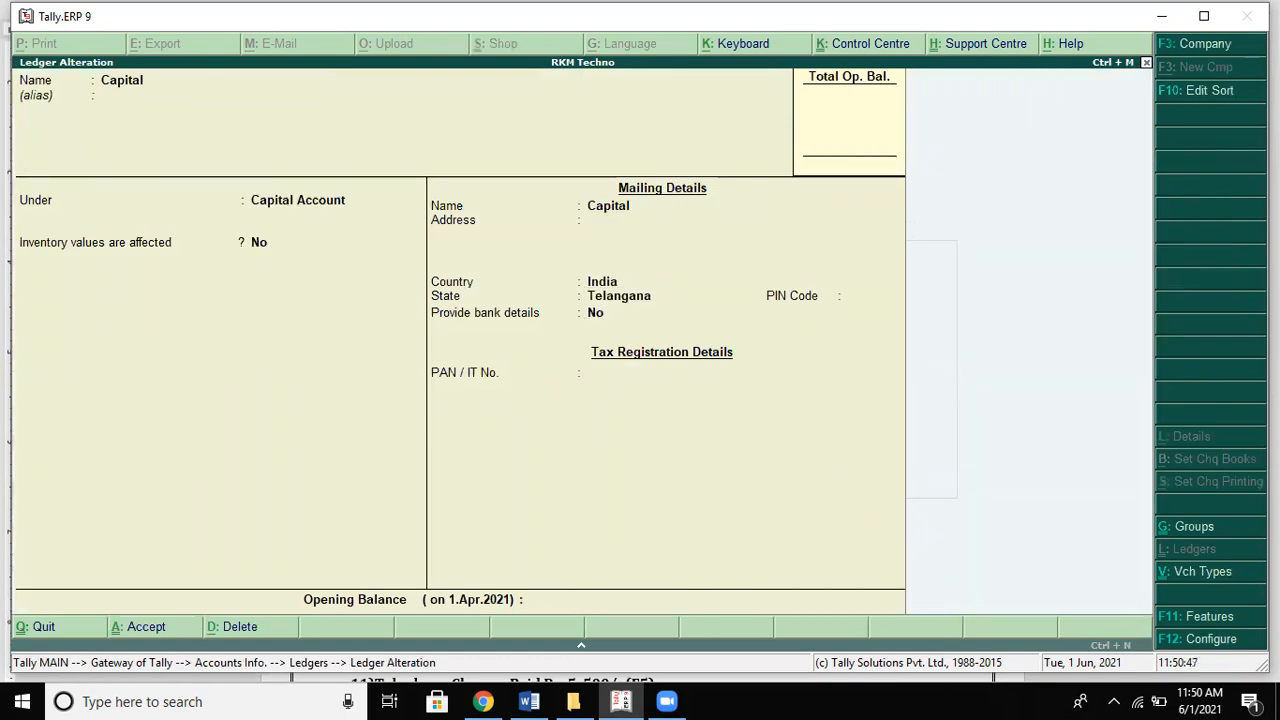
{"action": "key", "text": "Escape"}
{"action": "key", "text": "Escape"}
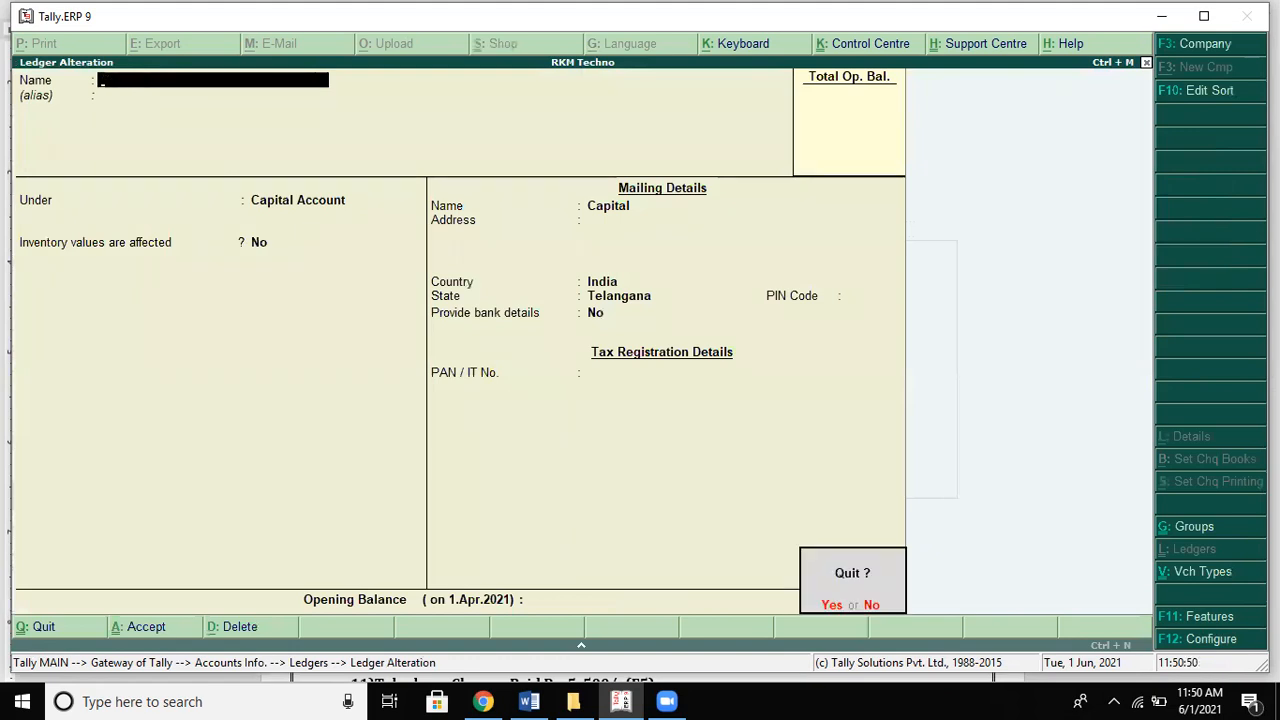
{"action": "key", "text": "Return"}
{"action": "key", "text": "Escape"}
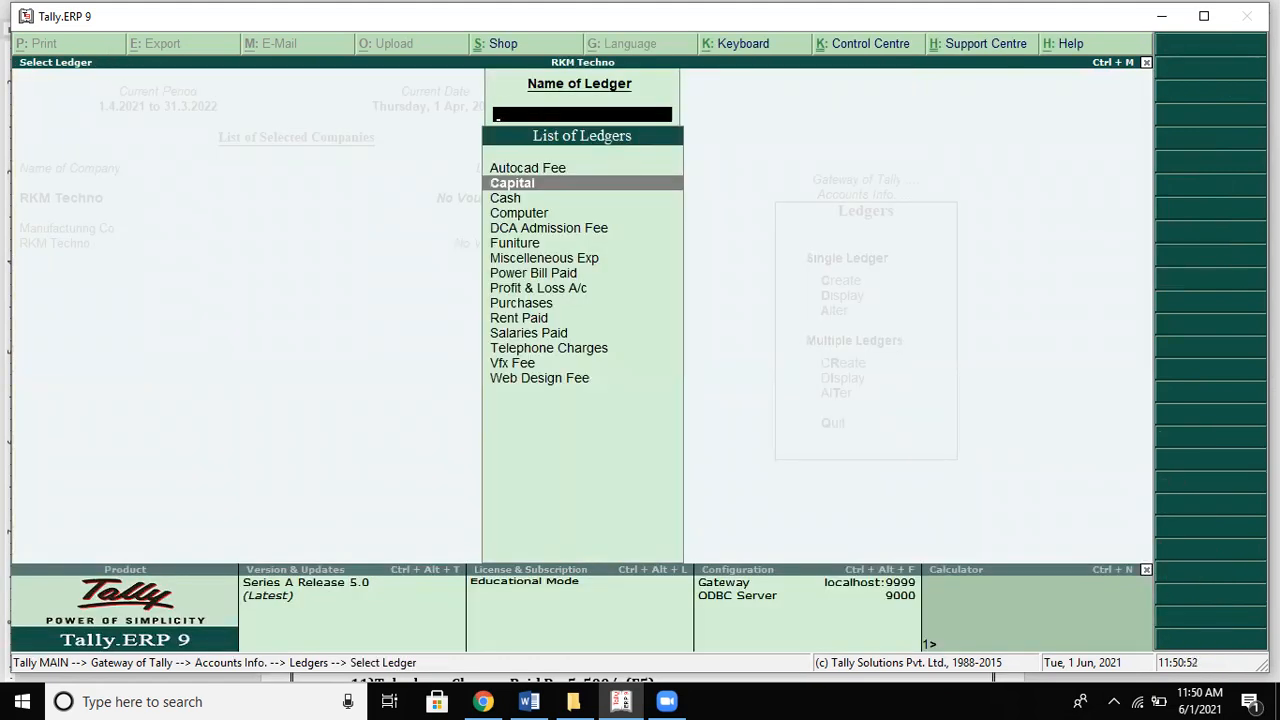
{"action": "key", "text": "Escape"}
{"action": "key", "text": "Escape"}
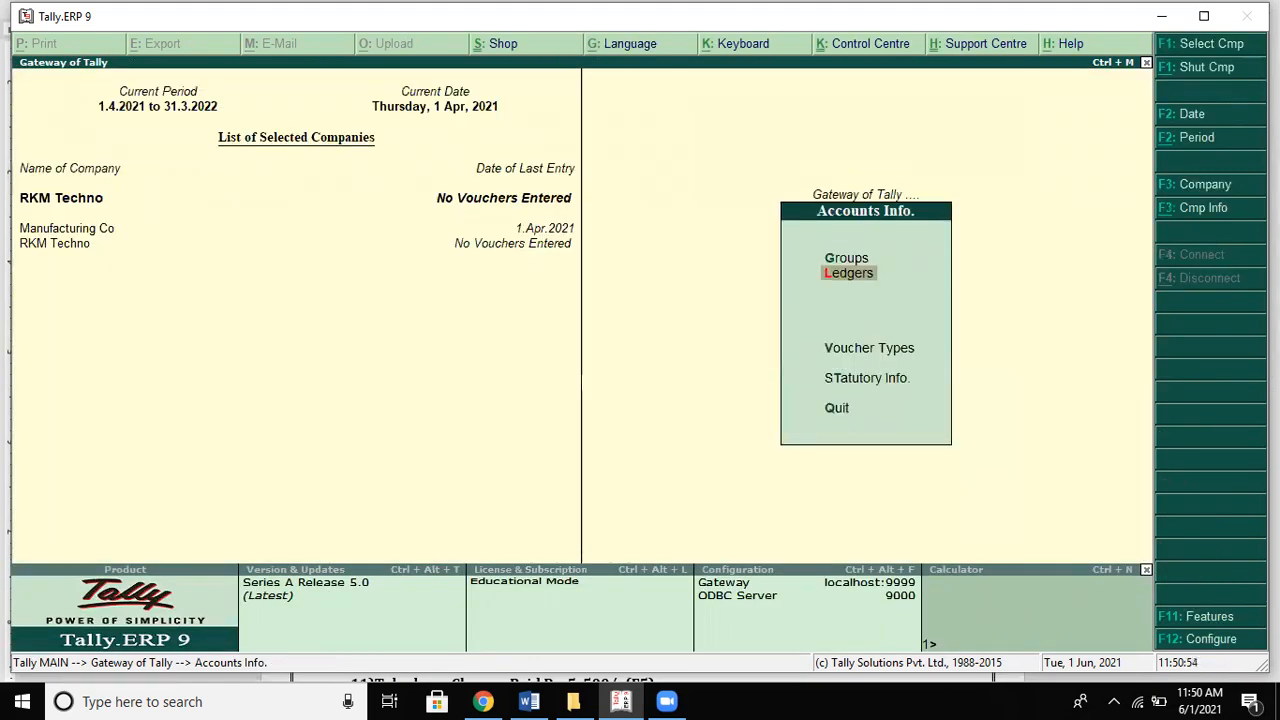
{"action": "key", "text": "Escape"}
Step: Enter a receipt with Cash account, Capital particulars and amount 1,000,000
{"action": "key", "text": "Down"}
{"action": "key", "text": "Down"}
{"action": "key", "text": "Return"}
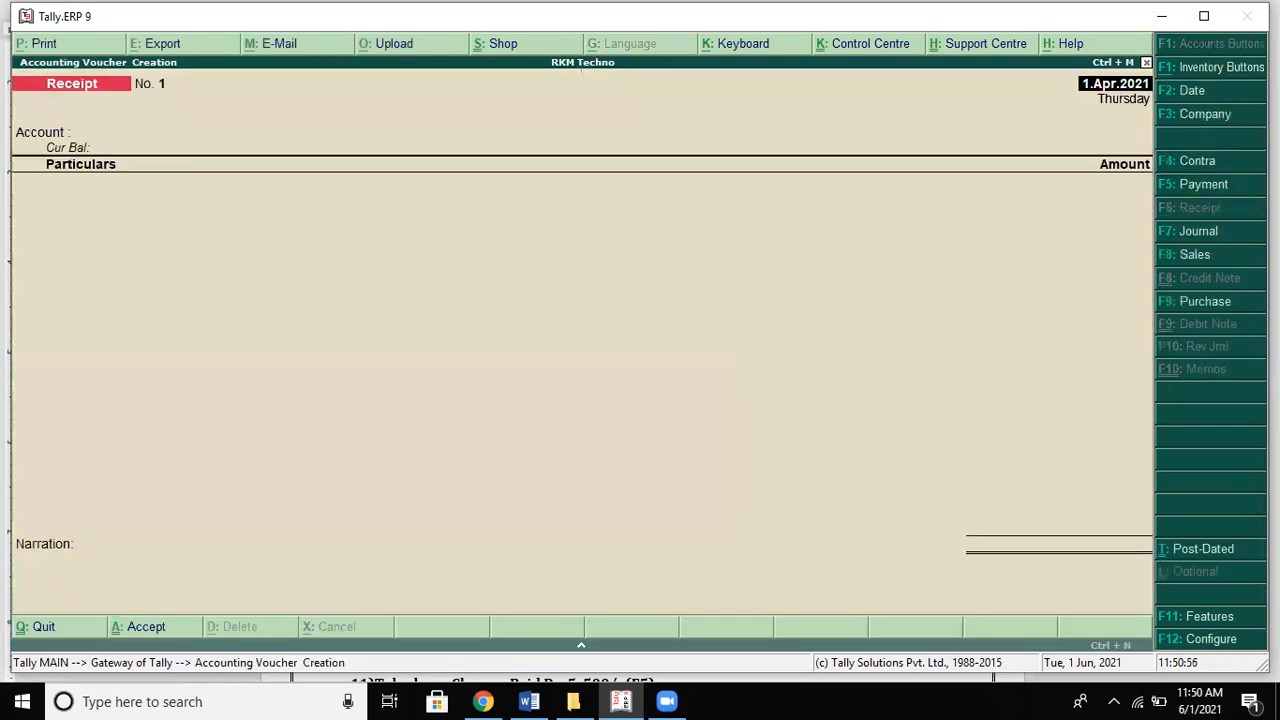
{"action": "type", "text": "C"}
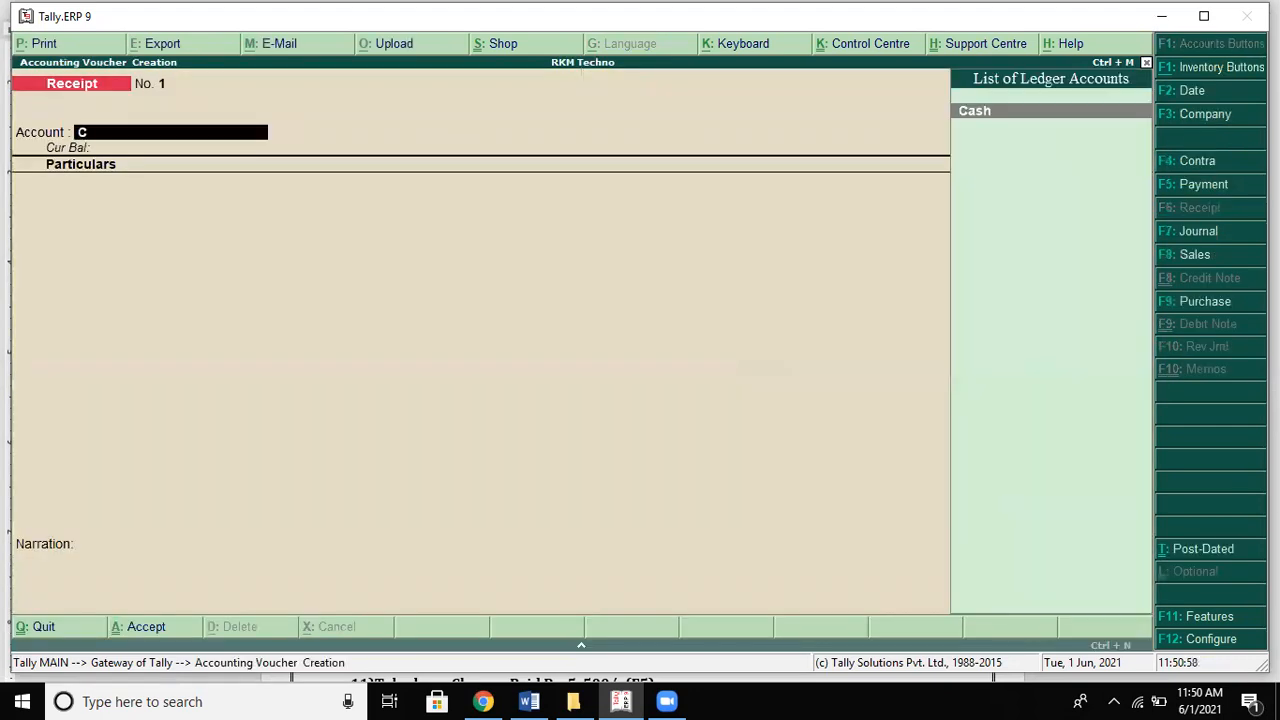
{"action": "key", "text": "Return"}
{"action": "type", "text": "C"}
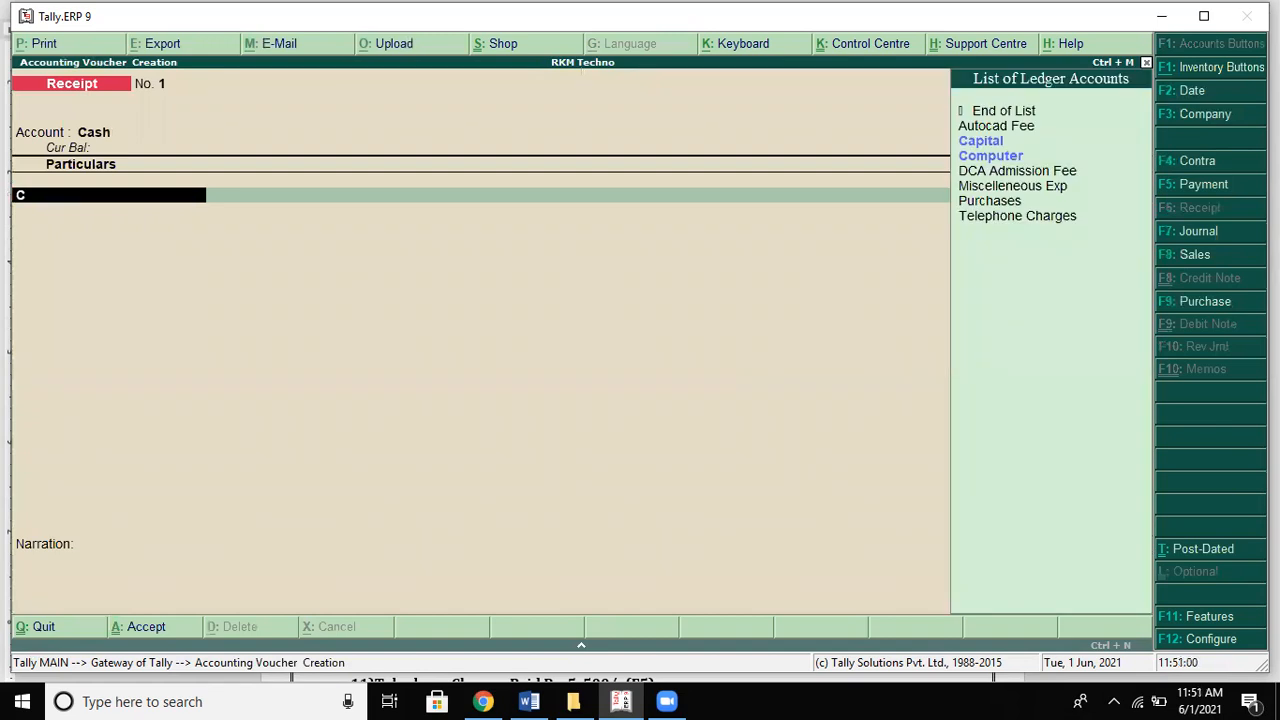
{"action": "key", "text": "Return"}
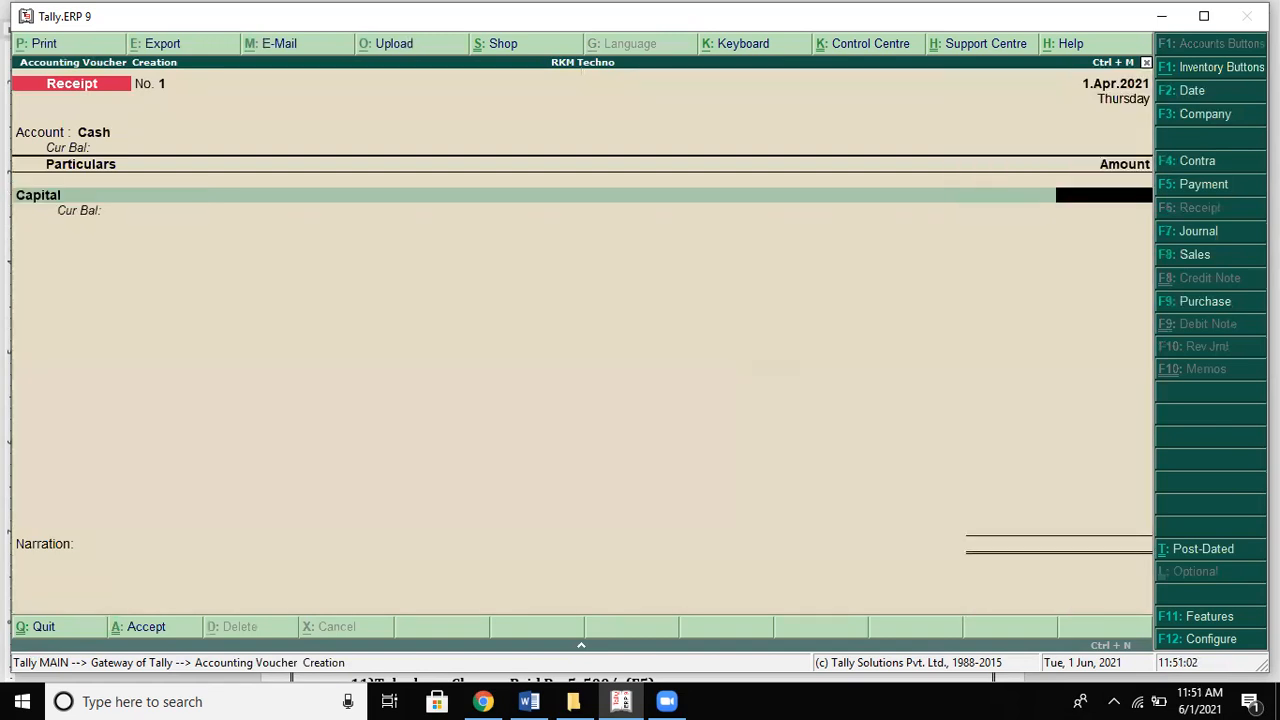
{"action": "key", "text": "alt+Tab"}
{"action": "key", "text": "alt+Tab"}
{"action": "type", "text": "1000000"}
{"action": "key", "text": "Return"}
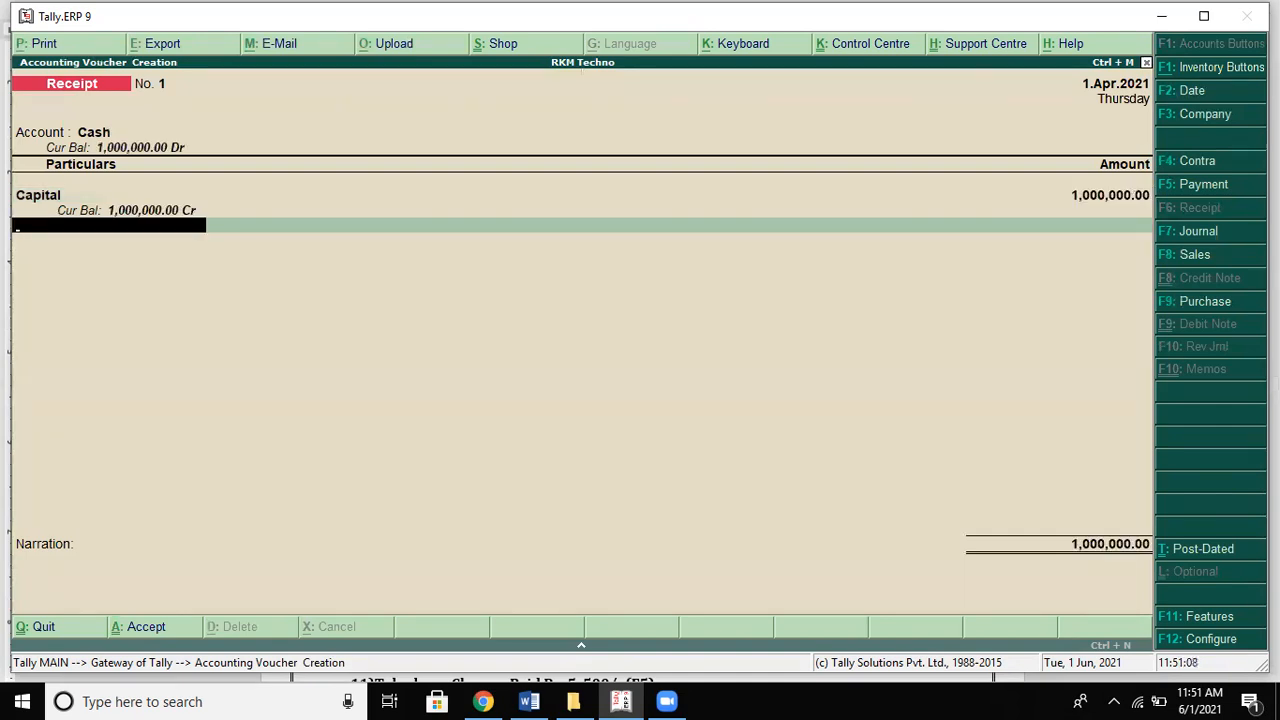
Step: Add the narration 'being capital introduced' and save Receipt No. 1
{"action": "key", "text": "Return"}
{"action": "key", "text": "Return"}
{"action": "type", "text": "nbeing c"}
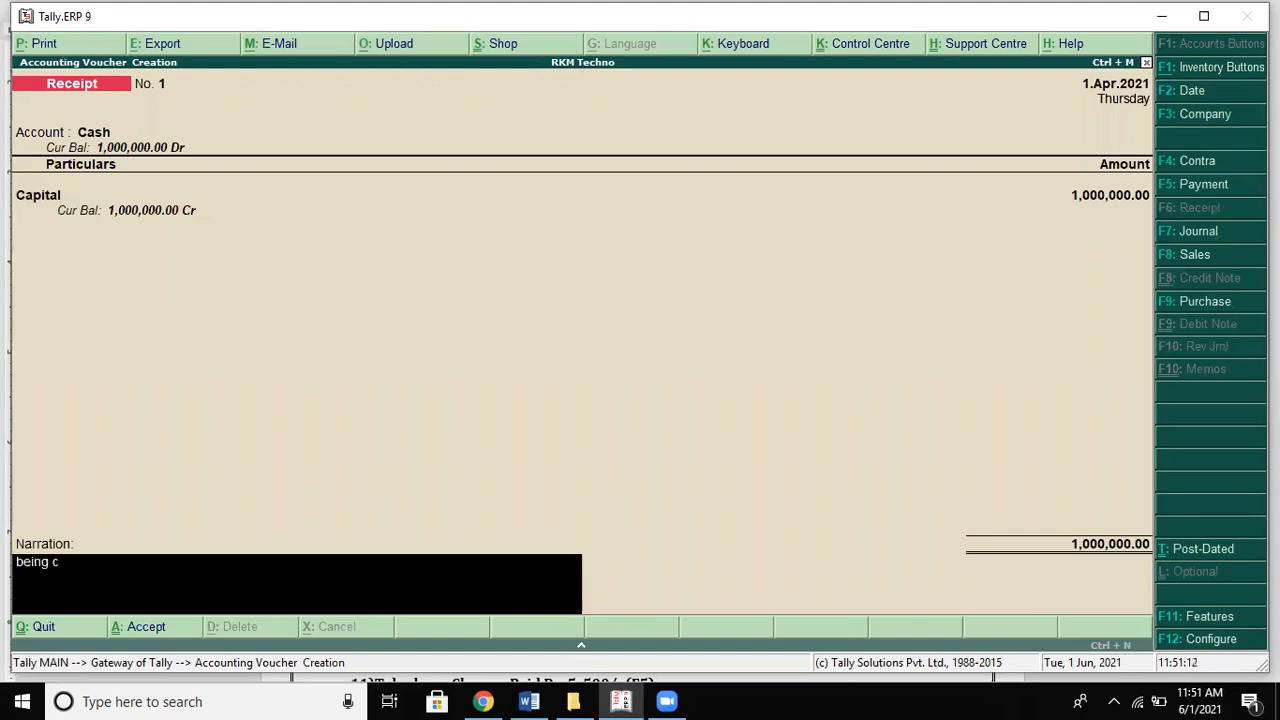
{"action": "type", "text": "apital introduced"}
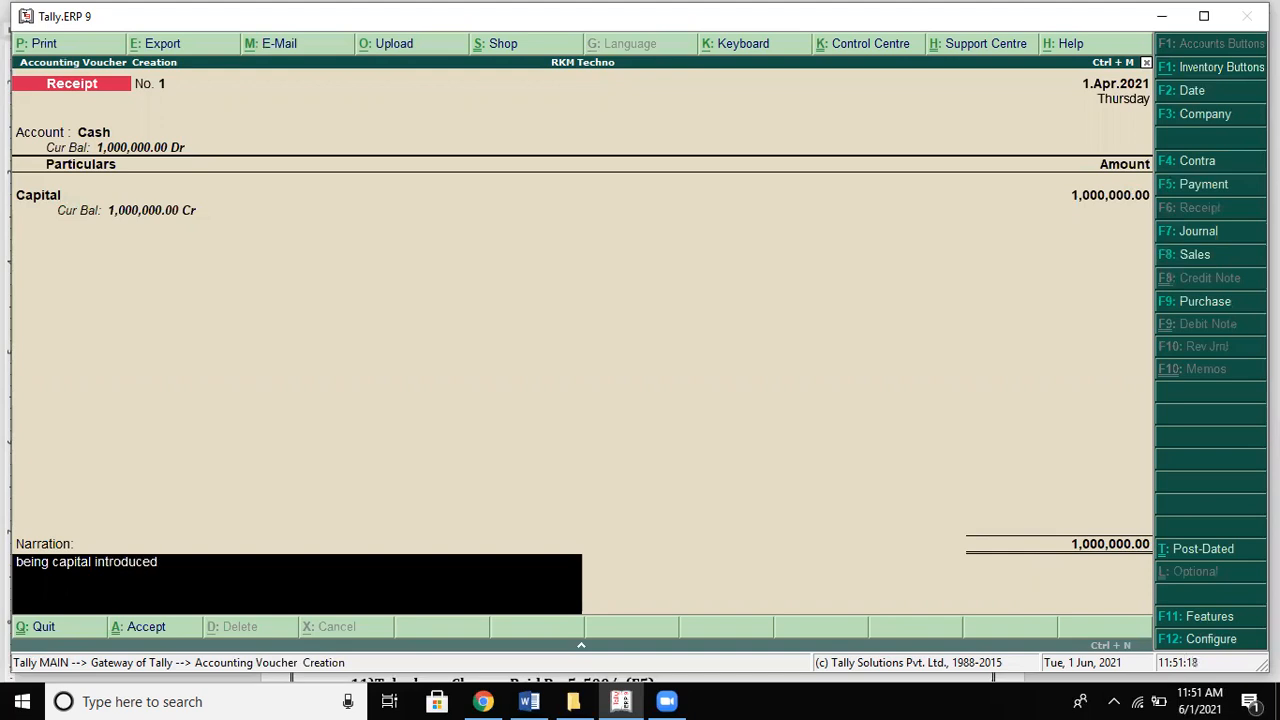
{"action": "key", "text": "Return"}
{"action": "key", "text": "Return"}
{"action": "key", "text": "alt+Tab"}
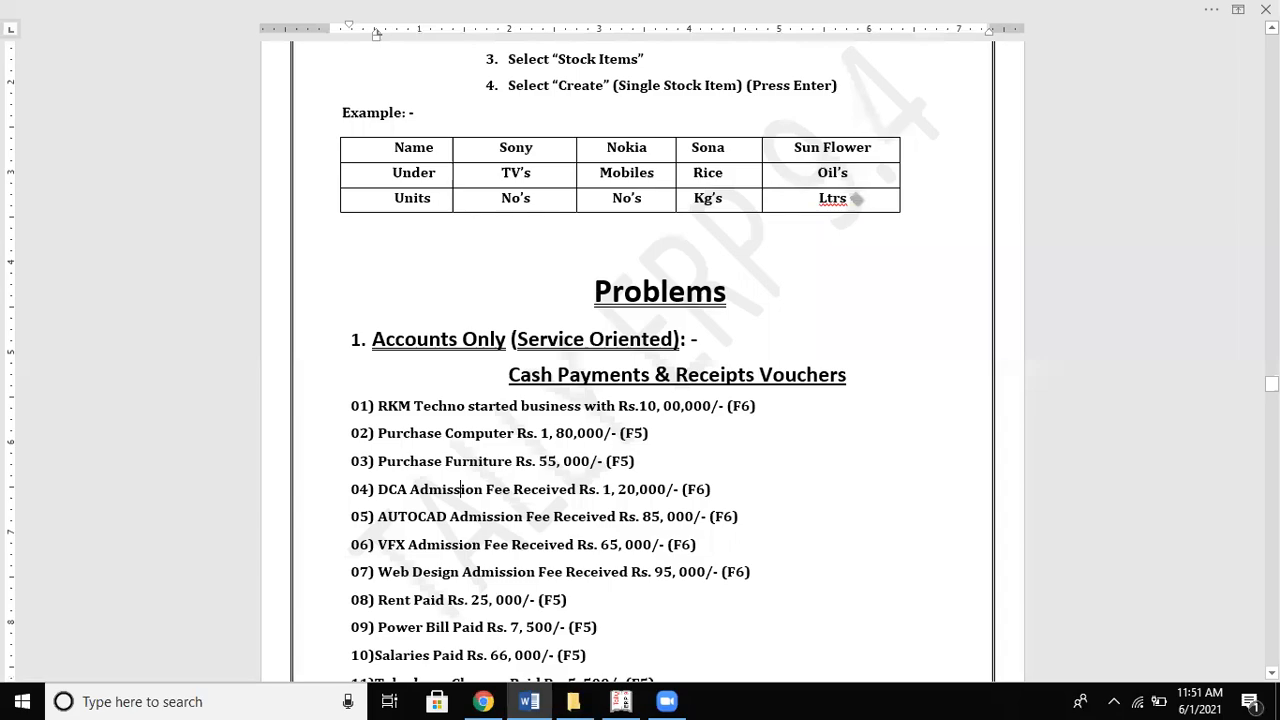
{"action": "key", "text": "alt+Tab"}
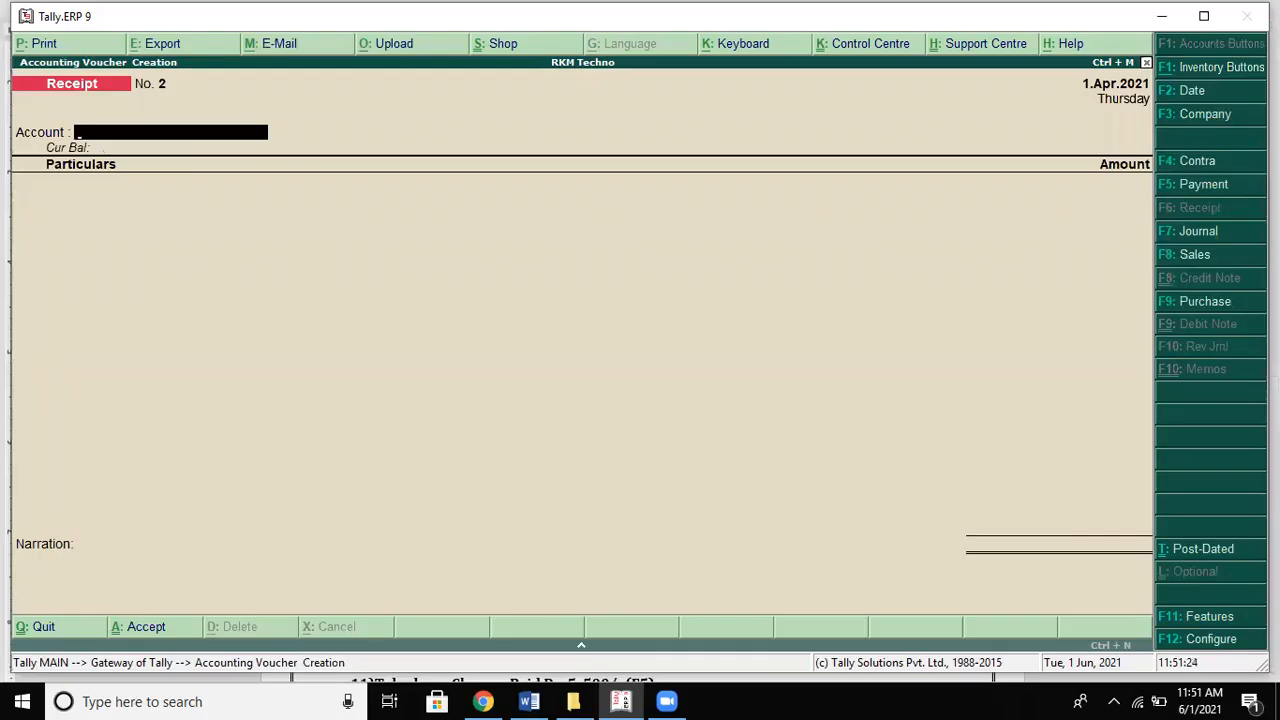
Step: Switch to a Payment voucher dated 1.Apr.2021 and set Cash as its account
{"action": "left_click", "coordinate": [1197, 186]}
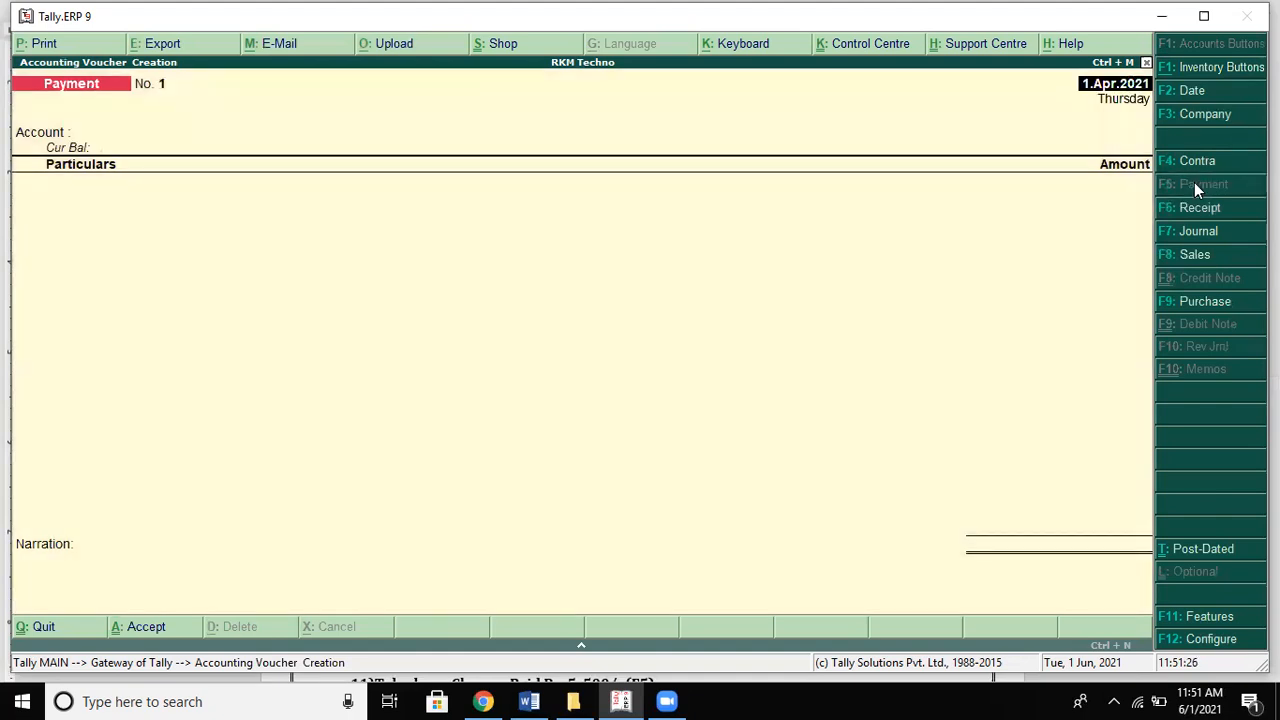
{"action": "key", "text": "alt+Tab"}
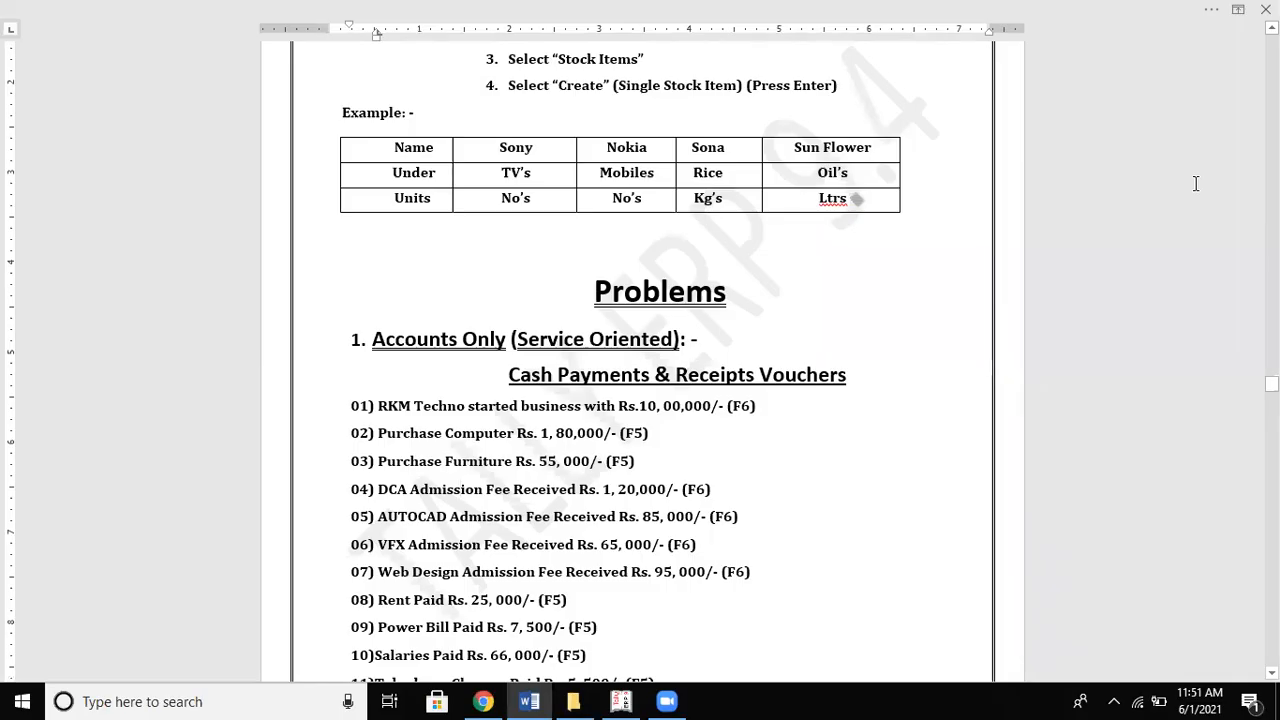
{"action": "key", "text": "alt+Tab"}
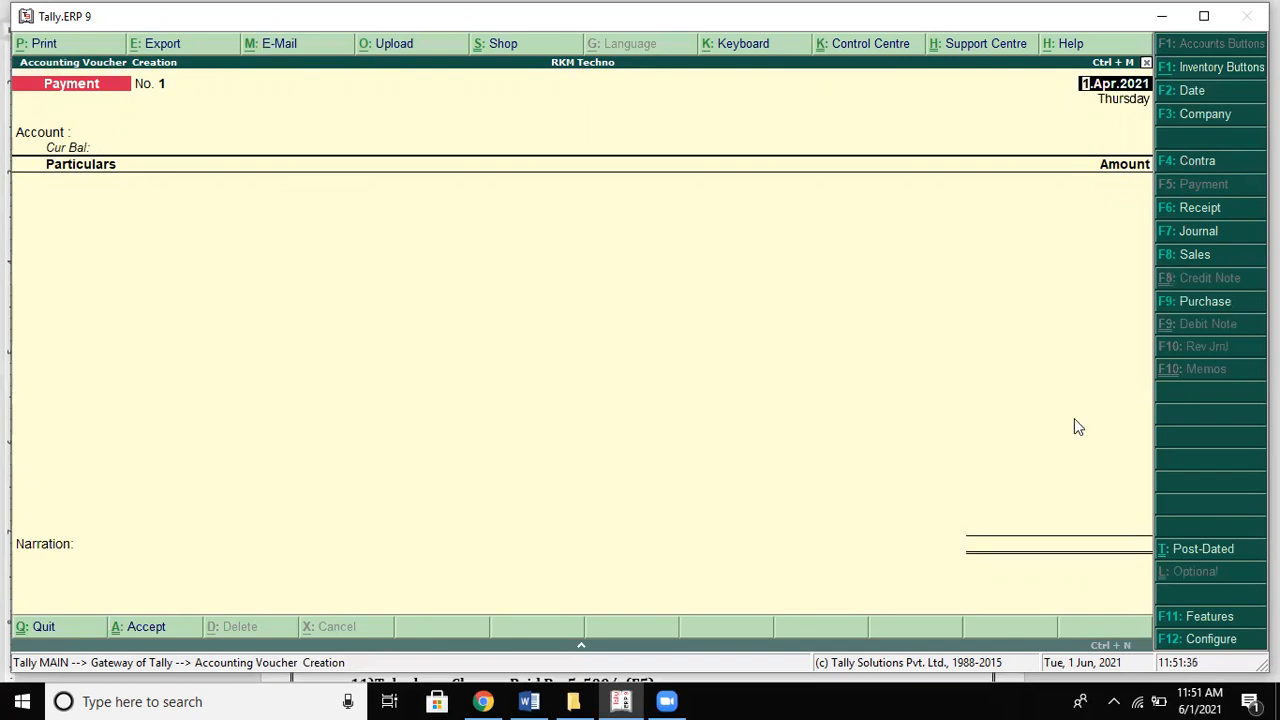
{"action": "key", "text": "alt+Tab"}
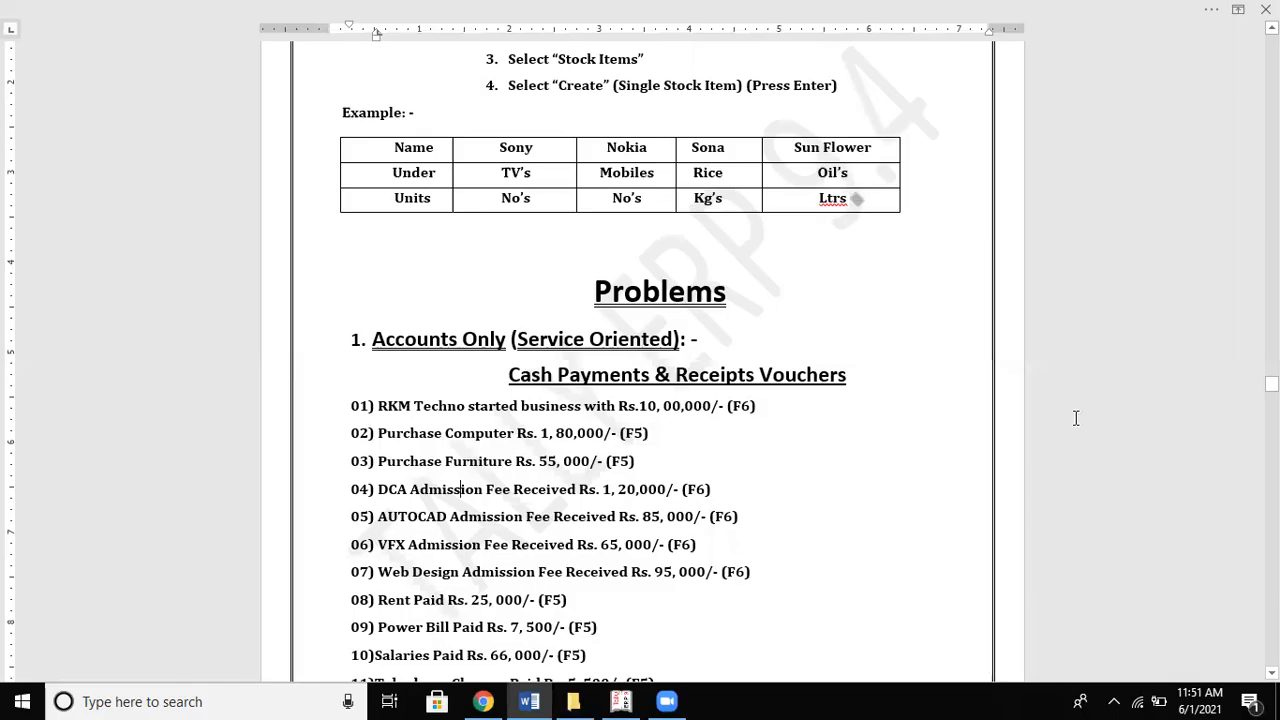
{"action": "key", "text": "alt+Tab"}
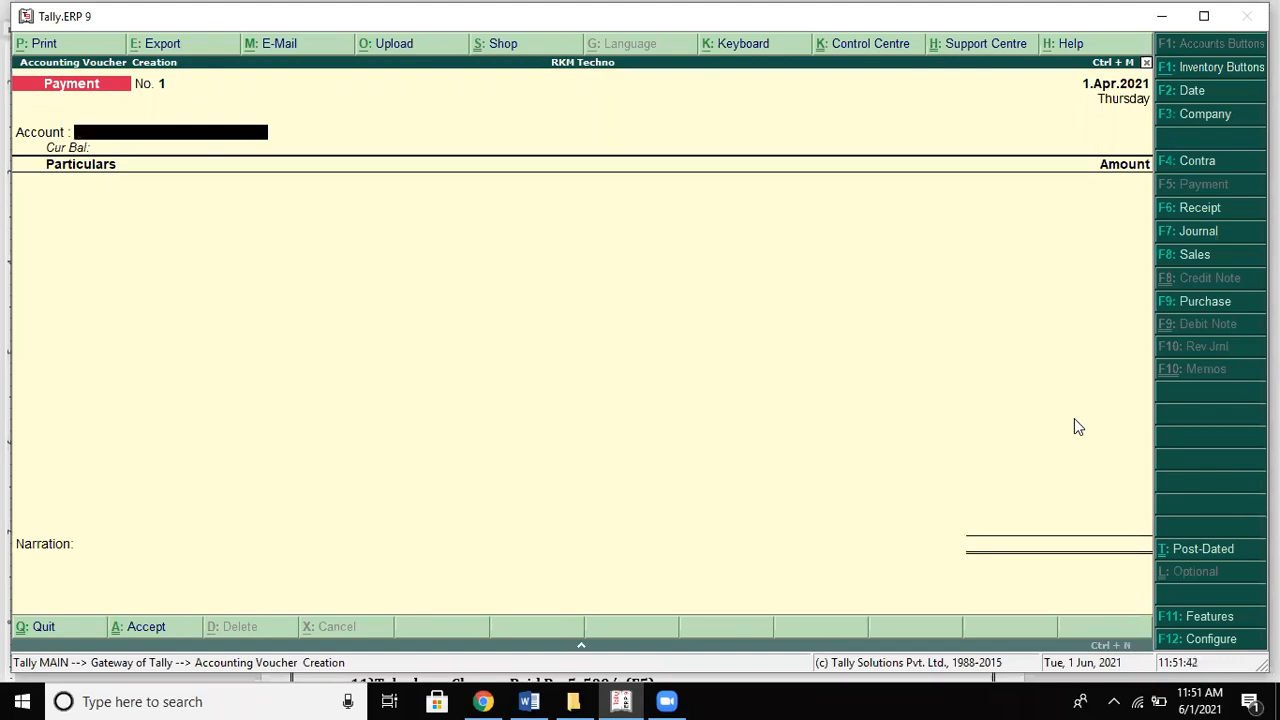
{"action": "type", "text": "Cash"}
{"action": "key", "text": "Return"}
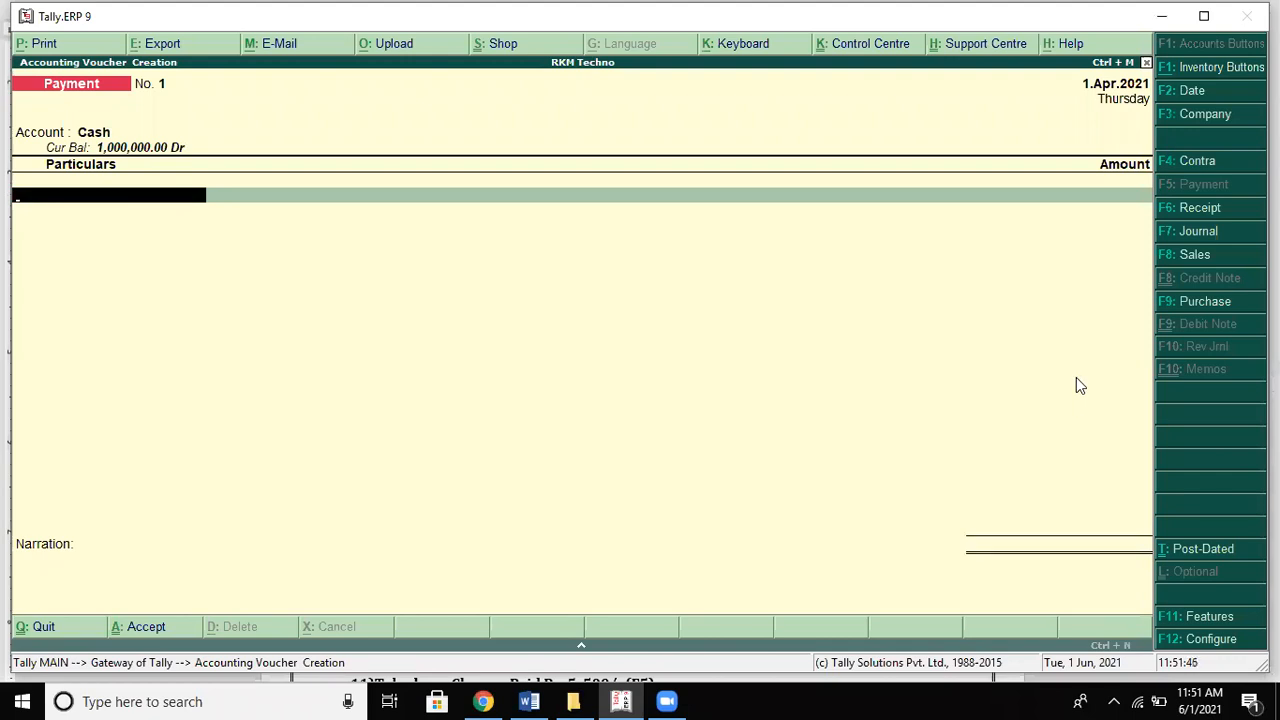
Step: Enter Computer in Particulars with an amount of 180,000
{"action": "key", "text": "alt+Tab"}
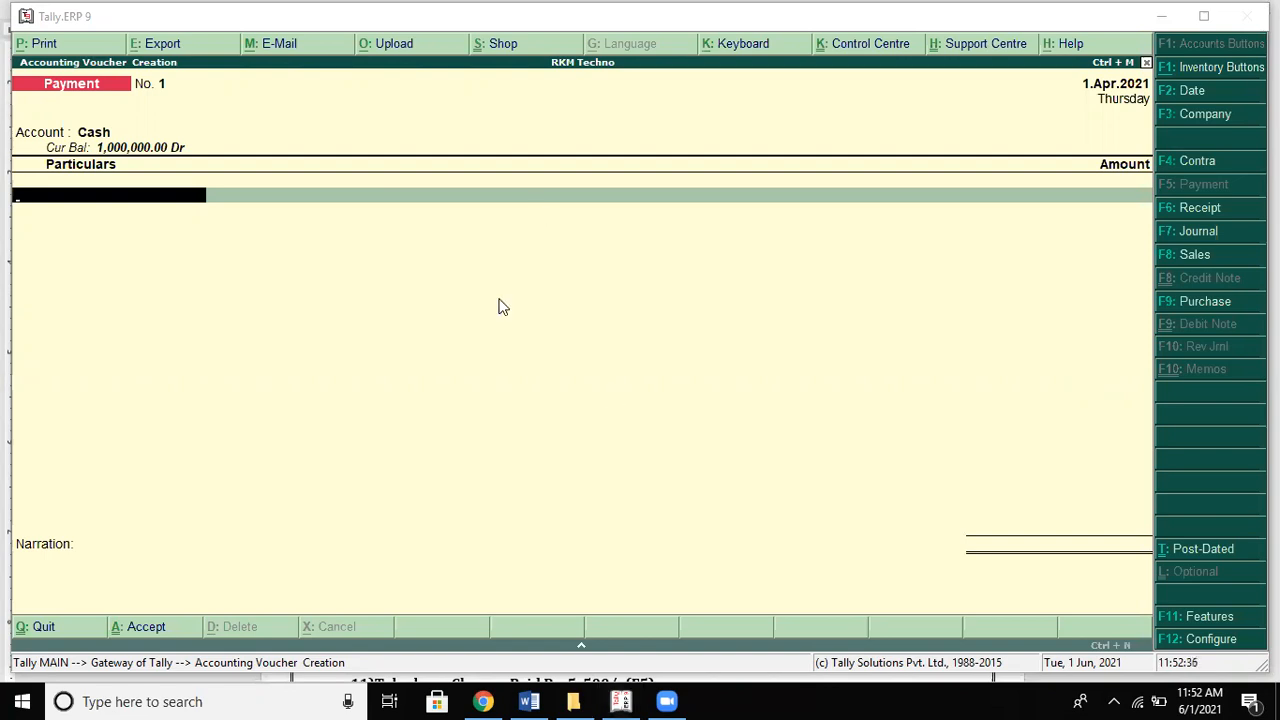
{"action": "key", "text": "alt+Tab"}
{"action": "key", "text": "Tab"}
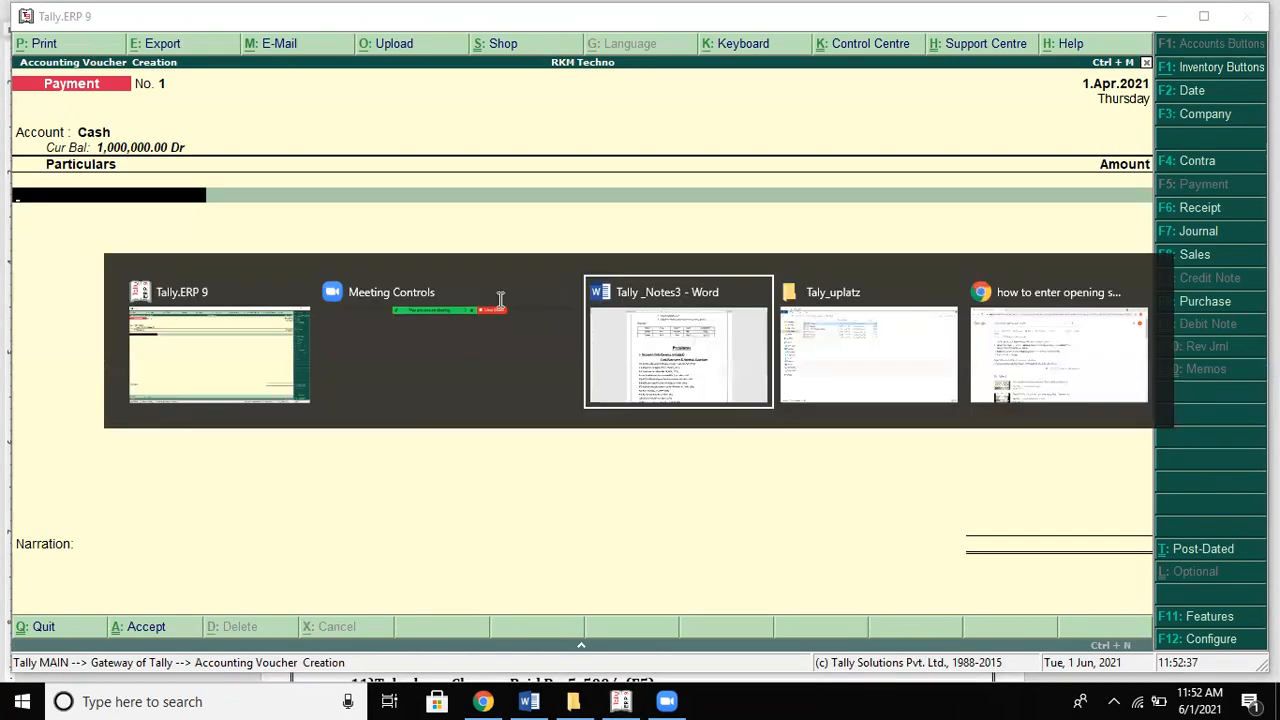
{"action": "key", "text": "alt+Tab"}
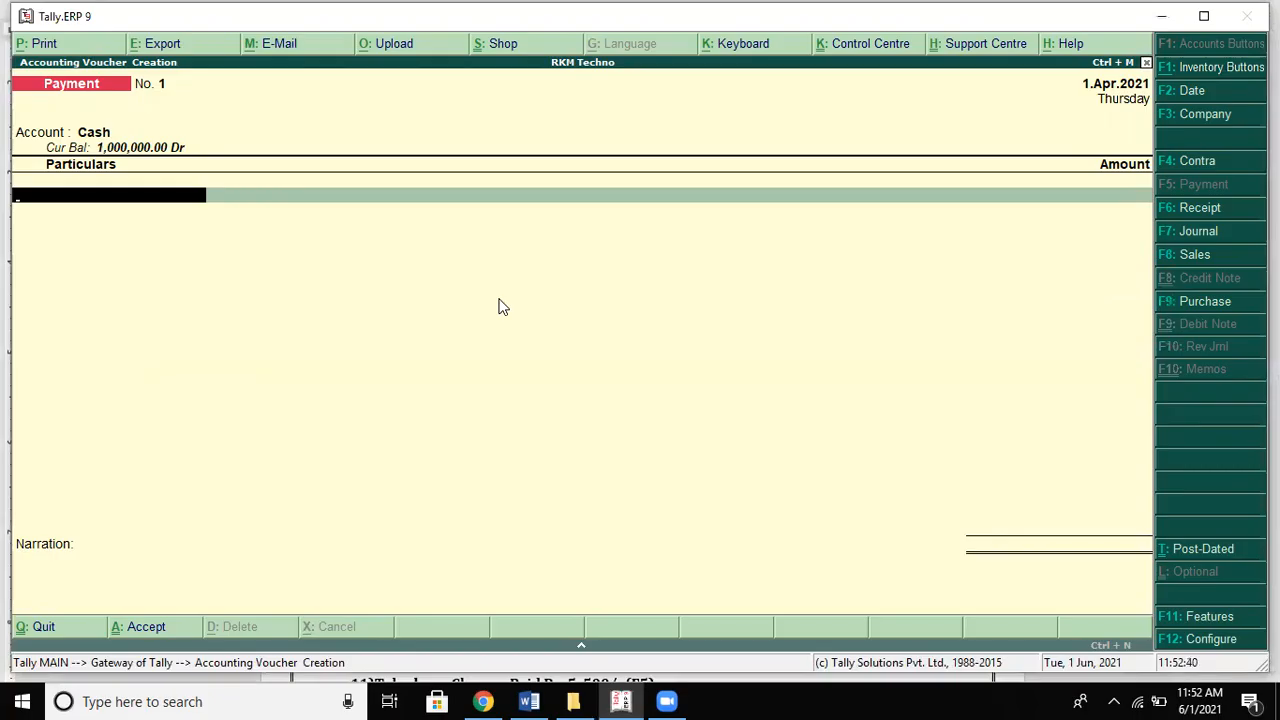
{"action": "type", "text": "Co"}
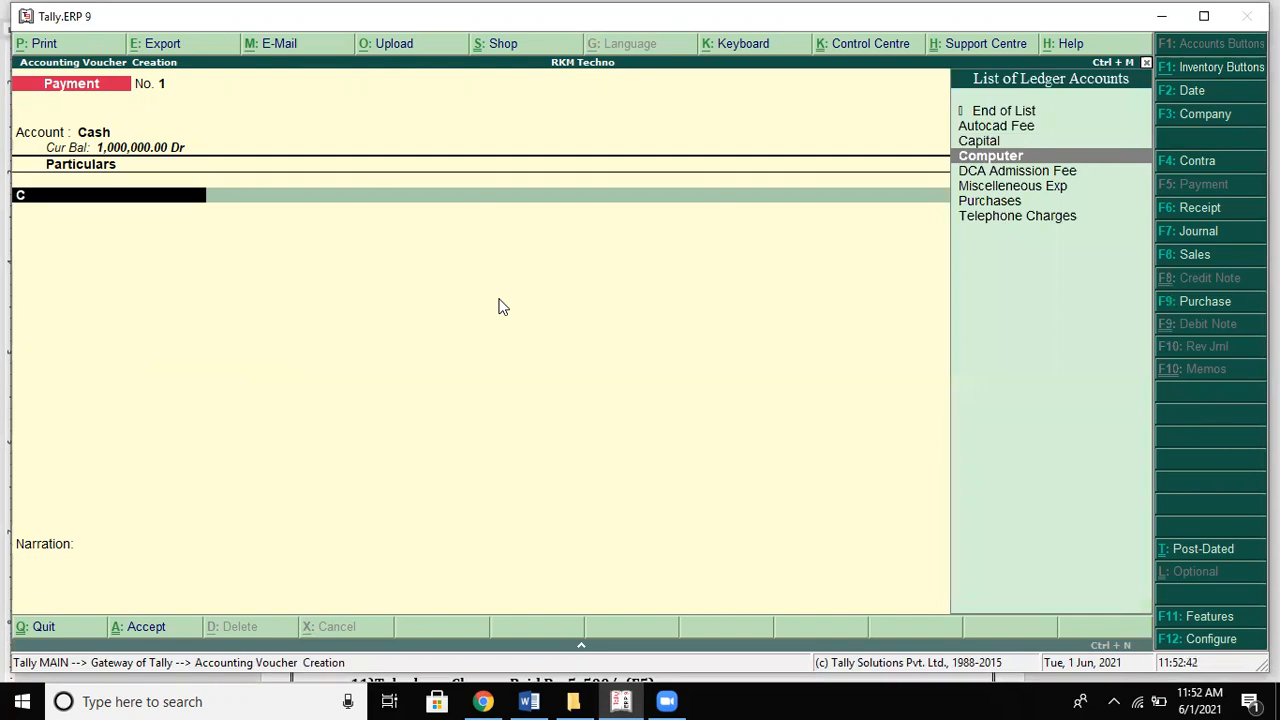
{"action": "key", "text": "Return"}
{"action": "key", "text": "alt+Tab"}
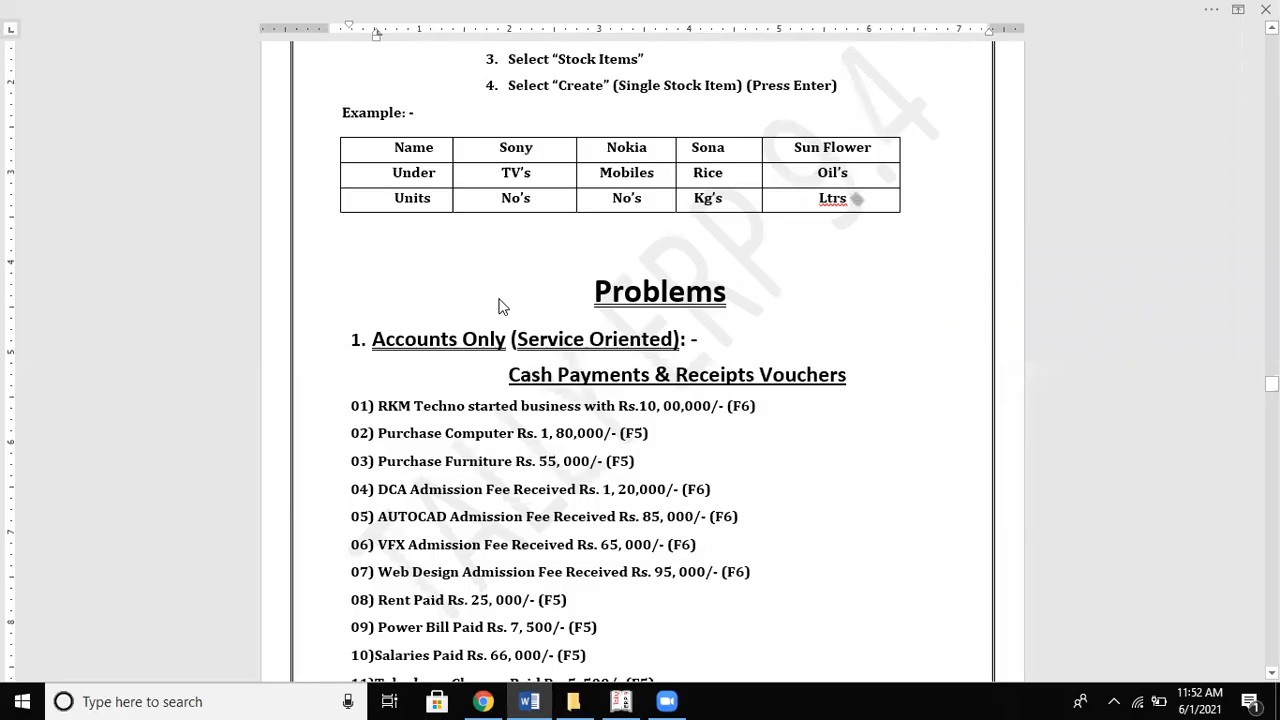
{"action": "key", "text": "alt+Tab"}
{"action": "type", "text": "180000"}
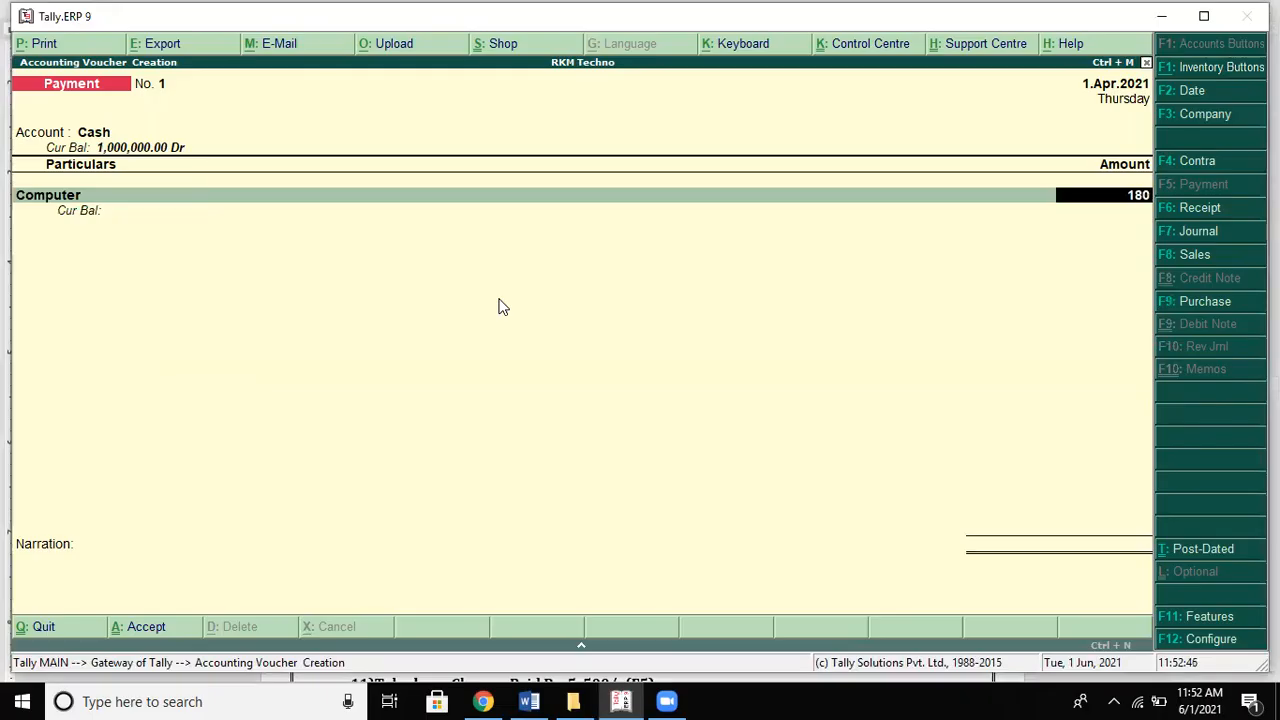
{"action": "key", "text": "Return"}
{"action": "key", "text": "Return"}
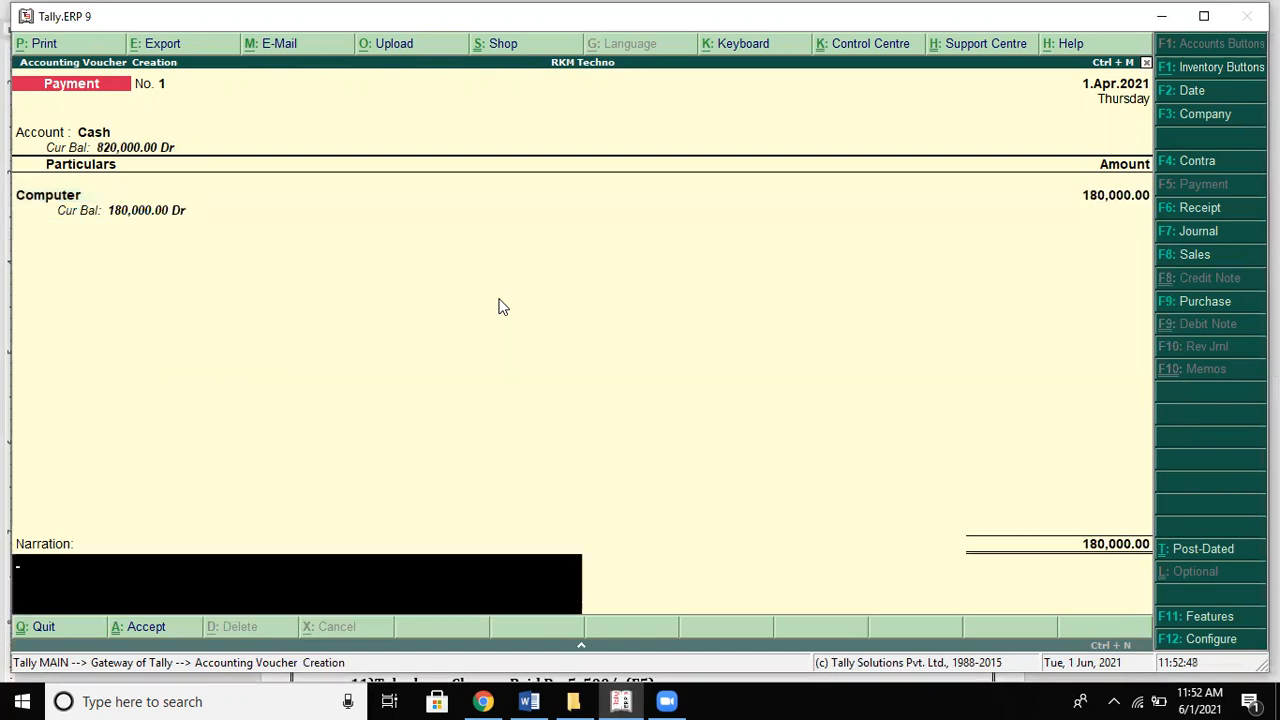
Step: Narrate 'being computer purchased', save Payment No. 1, and check the problem list's end
{"action": "type", "text": "being computer purchased"}
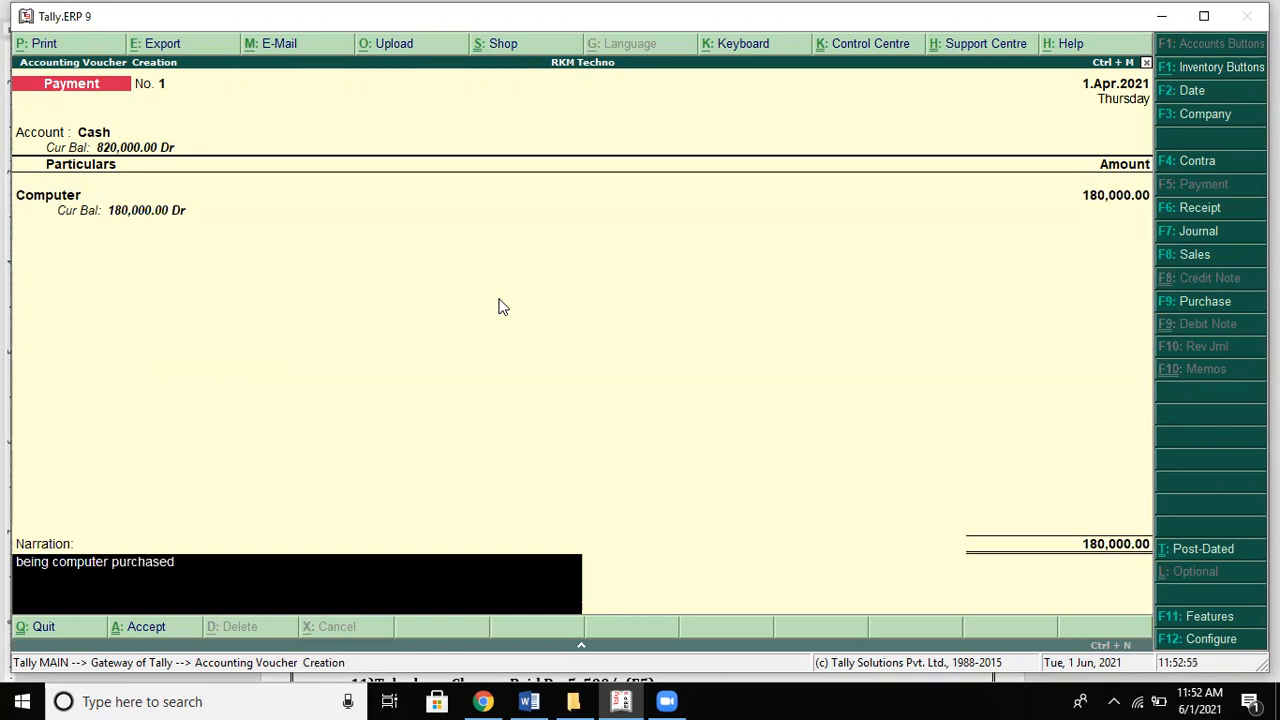
{"action": "key", "text": "Return"}
{"action": "key", "text": "Return"}
{"action": "key", "text": "alt+Tab"}
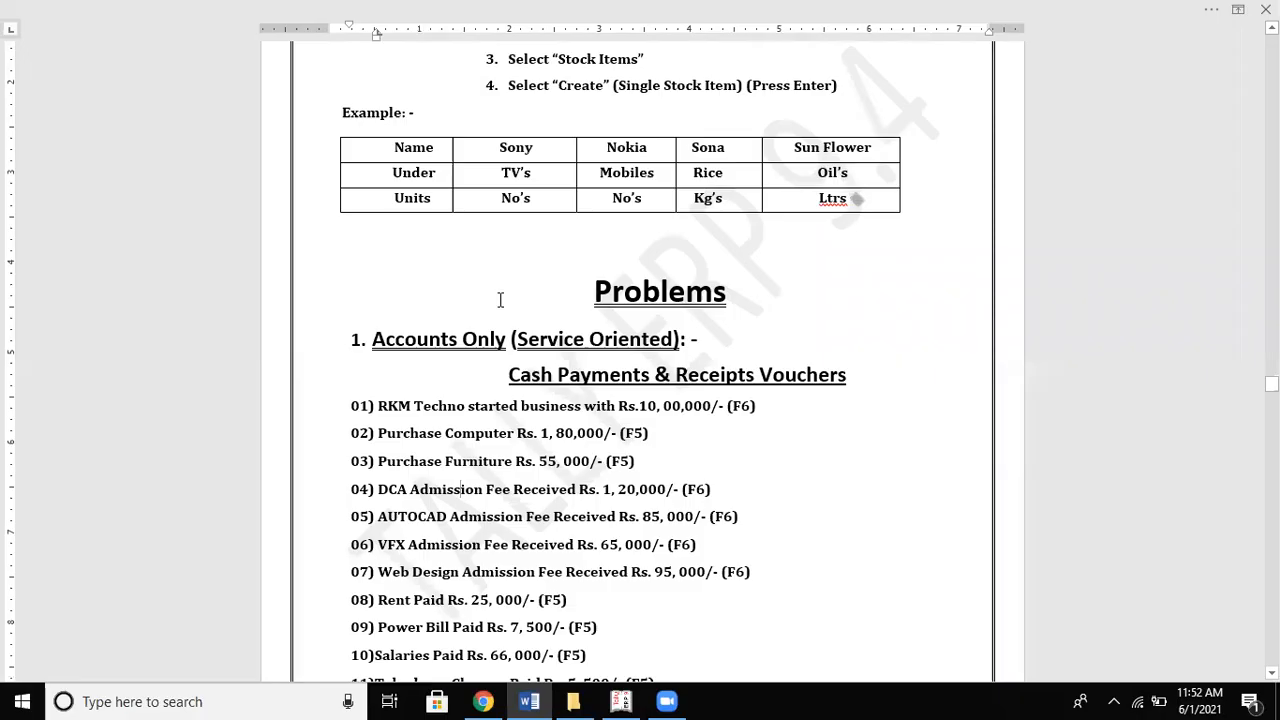
{"action": "key", "text": "ctrl+End"}
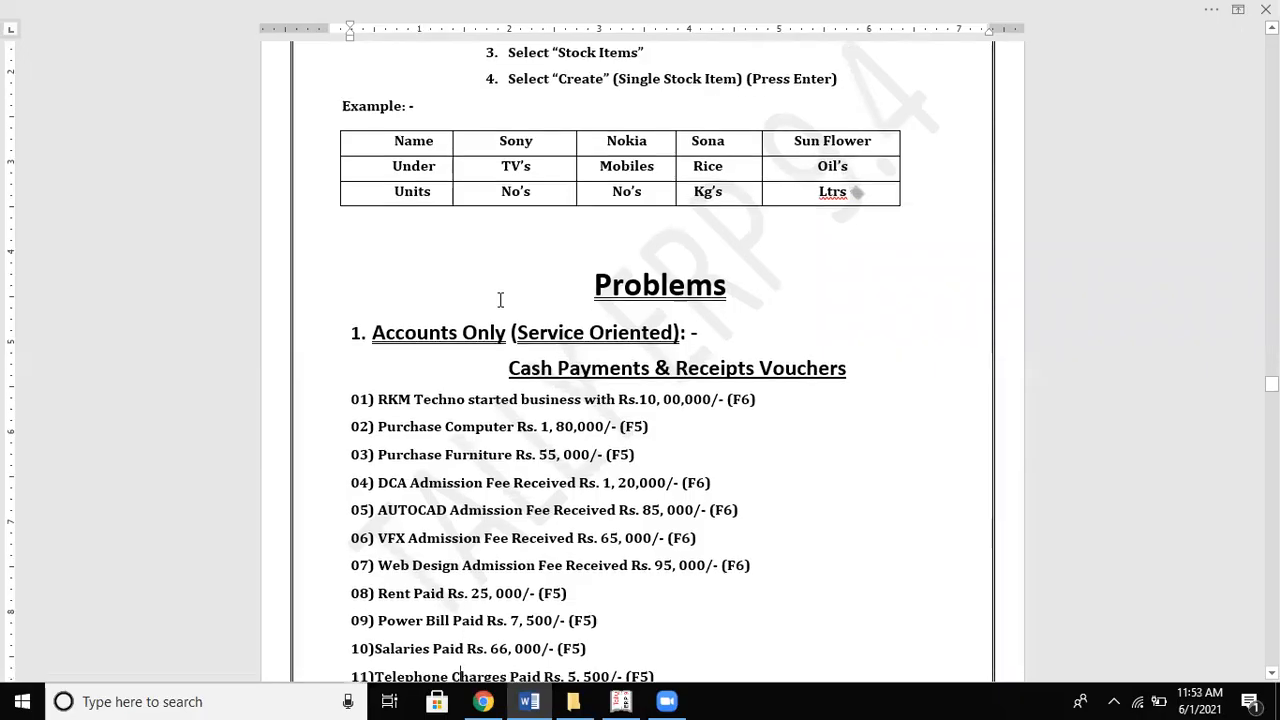
{"action": "scroll", "coordinate": [500, 300], "scroll_direction": "down", "scroll_amount": 5}
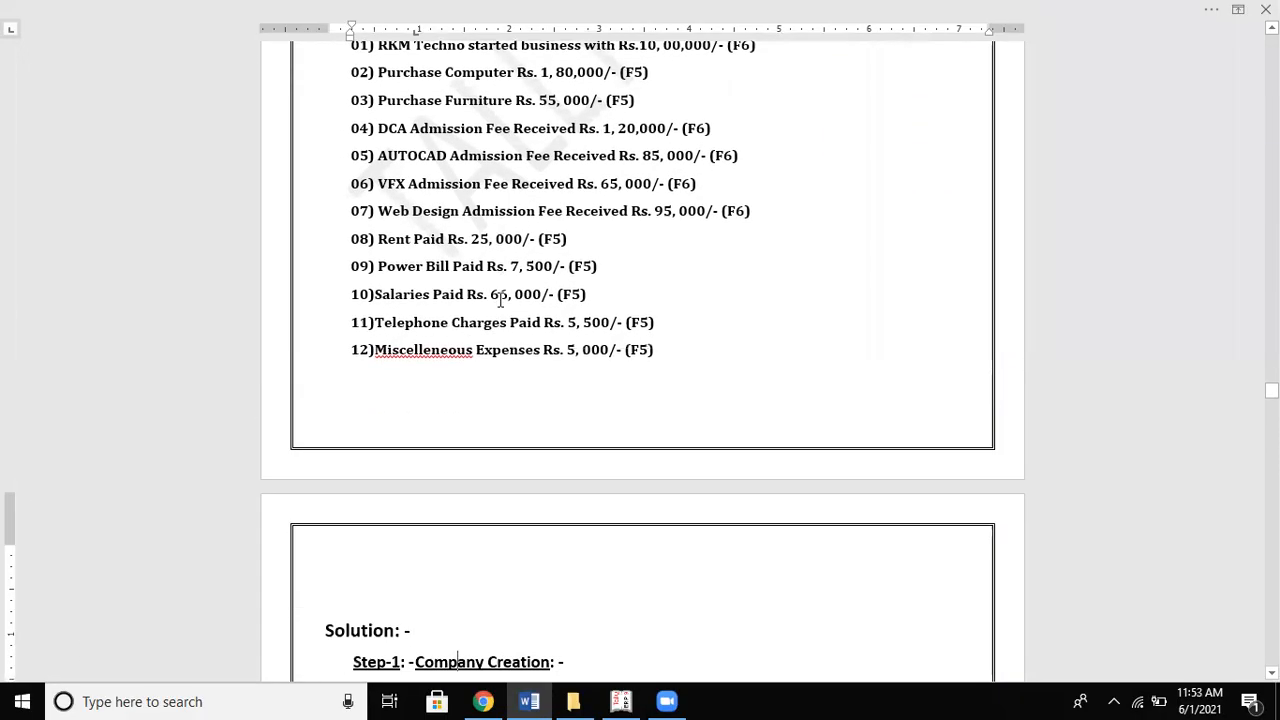
{"action": "key", "text": "alt+Tab"}
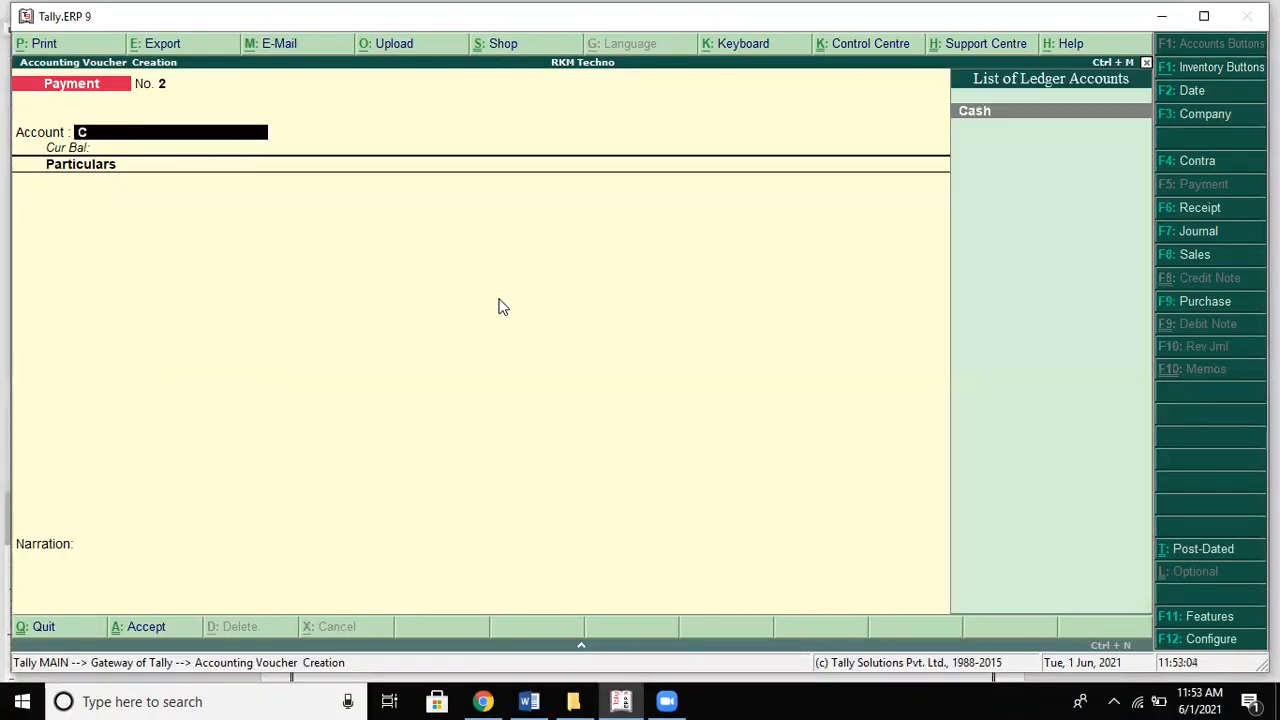
Step: Enter Payment No. 2 with Cash account, Funiture ledger and 55,000 amount
{"action": "key", "text": "Return"}
{"action": "type", "text": "Fu"}
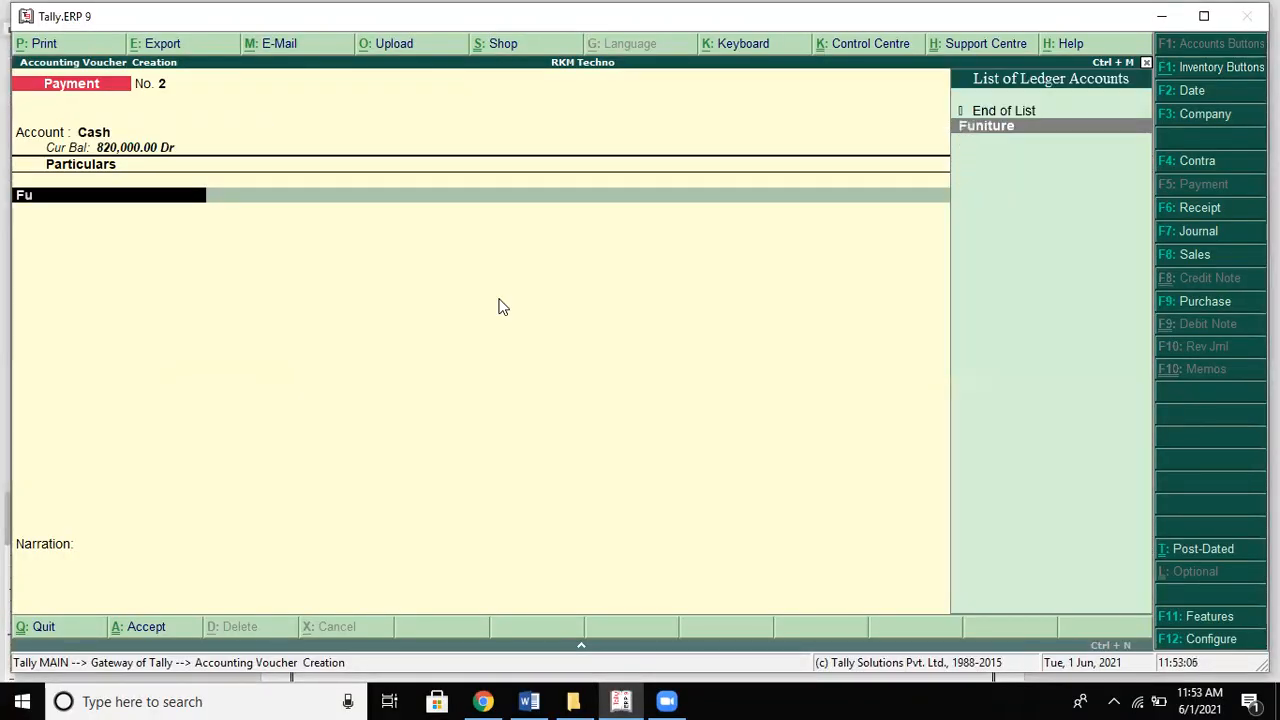
{"action": "type", "text": "r"}
{"action": "key", "text": "Return"}
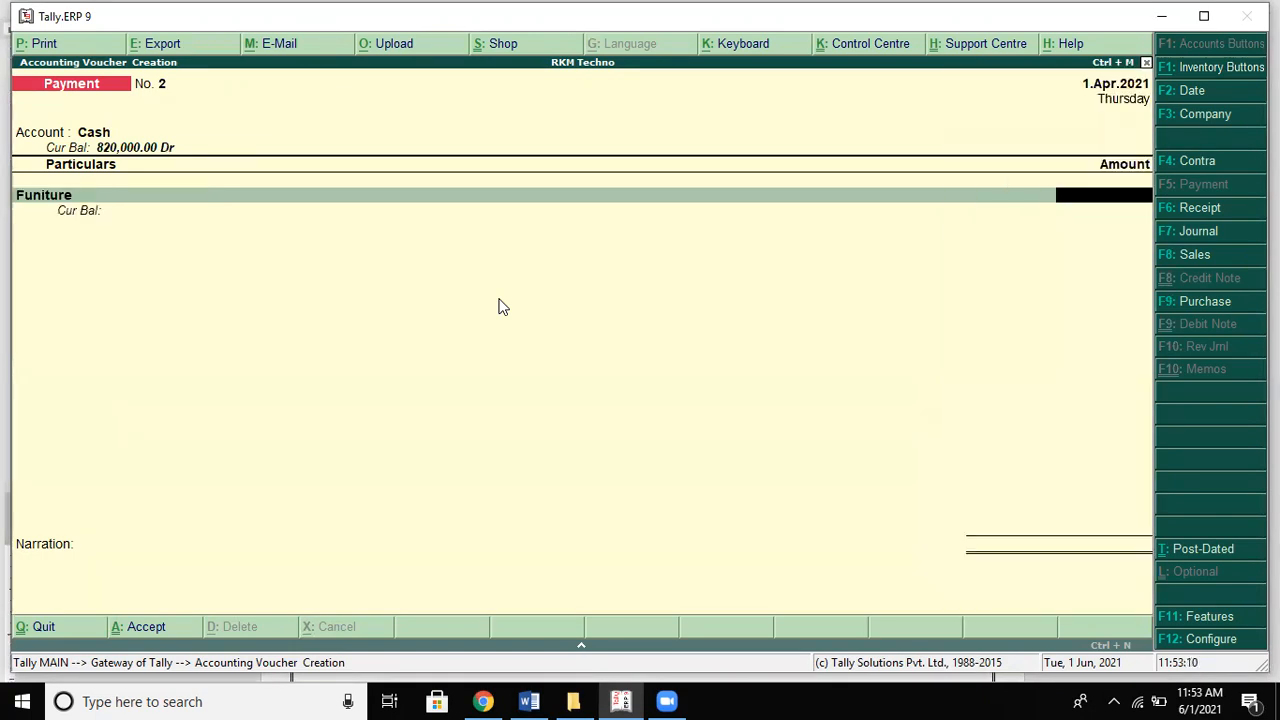
{"action": "key", "text": "alt+Tab"}
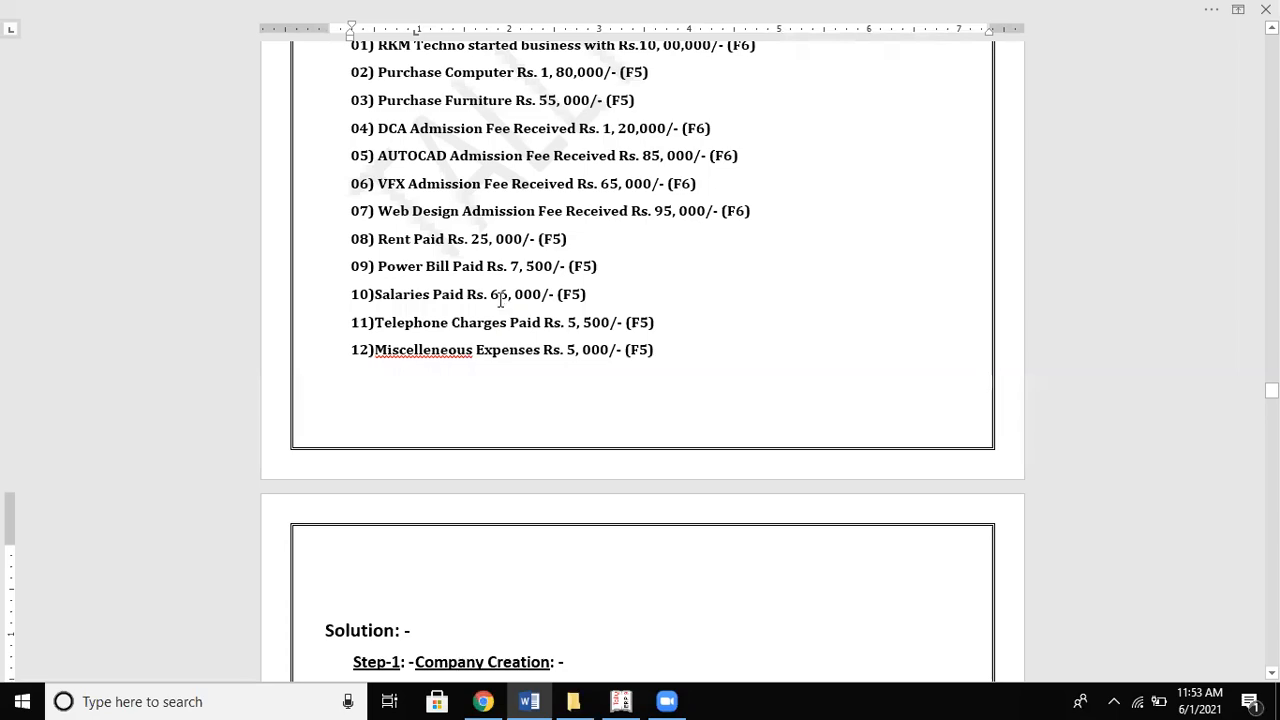
{"action": "key", "text": "alt+Tab"}
{"action": "type", "text": "55000"}
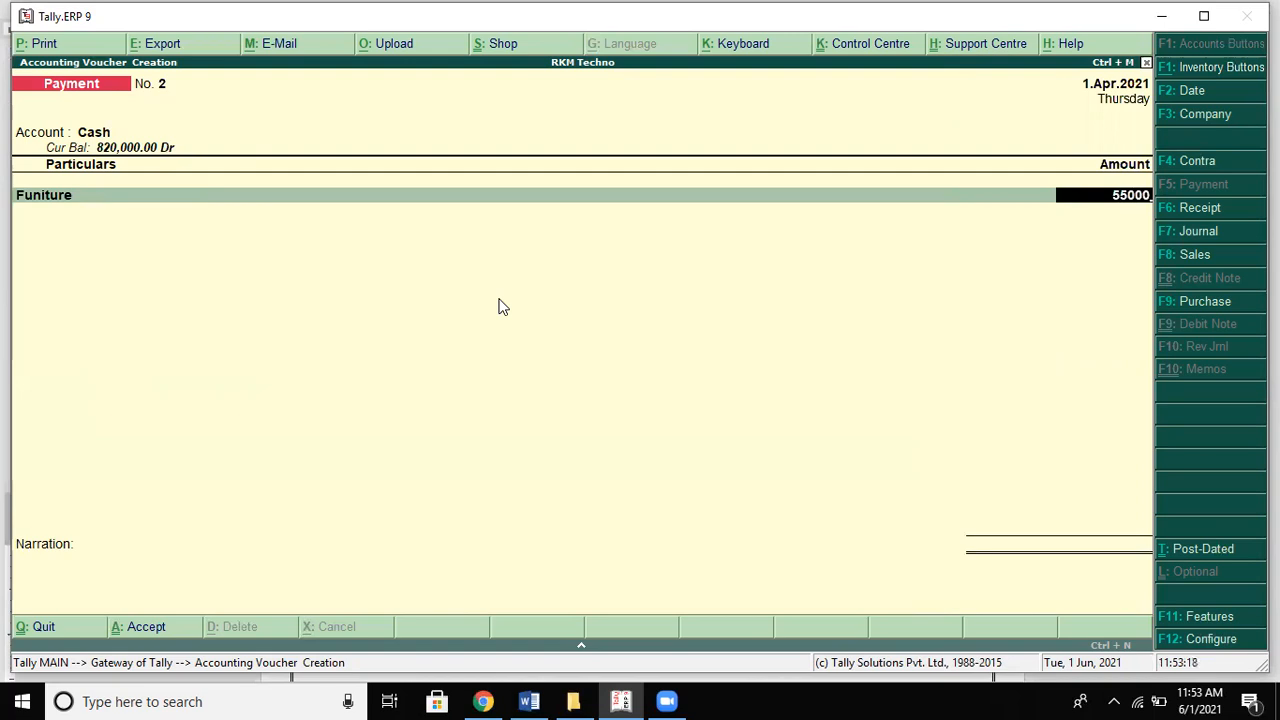
{"action": "key", "text": "Return"}
{"action": "key", "text": "Return"}
{"action": "key", "text": "Return"}
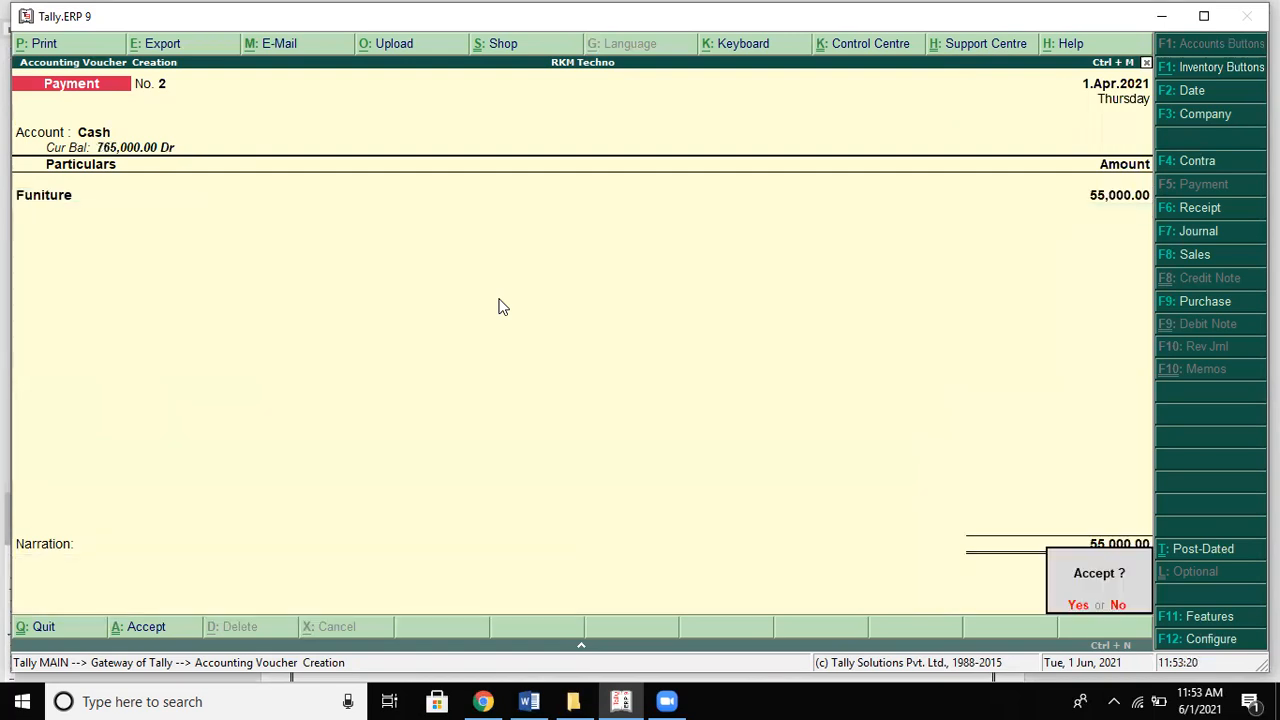
Step: Exit an accidental ledger creation form and save Payment No. 2
{"action": "key", "text": "BackSpace"}
{"action": "key", "text": "BackSpace"}
{"action": "key", "text": "BackSpace"}
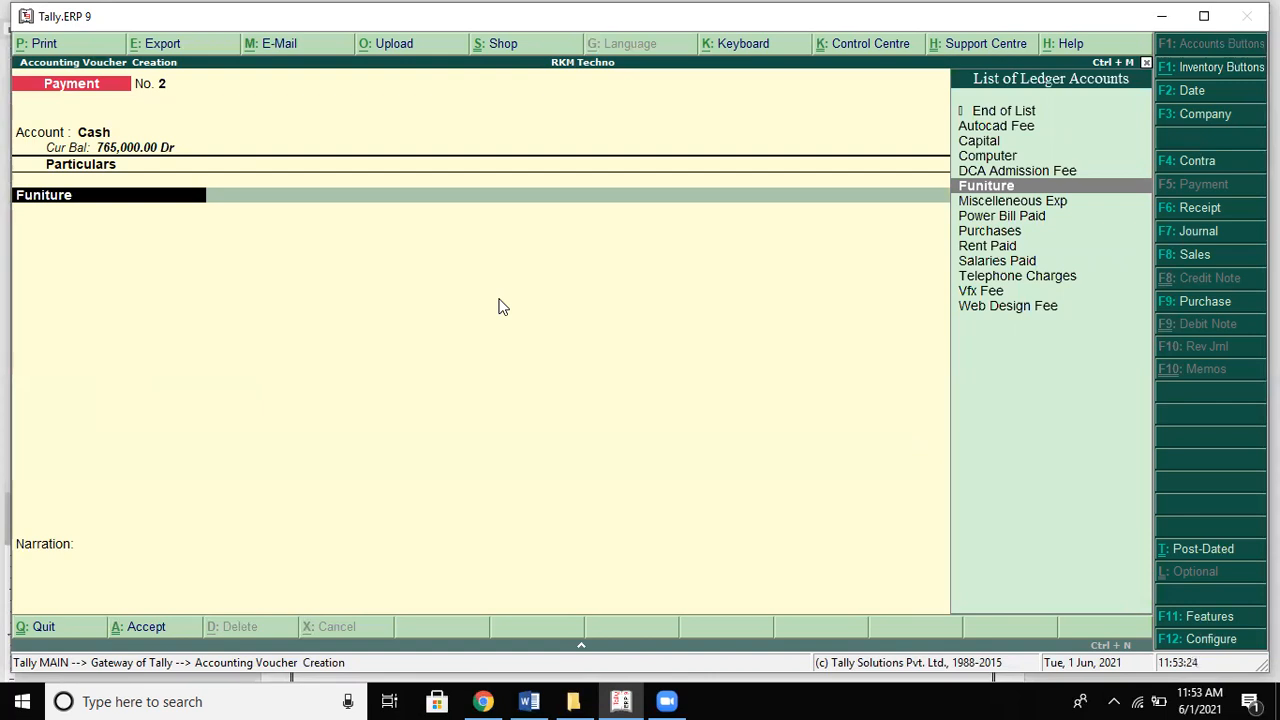
{"action": "key", "text": "alt+c"}
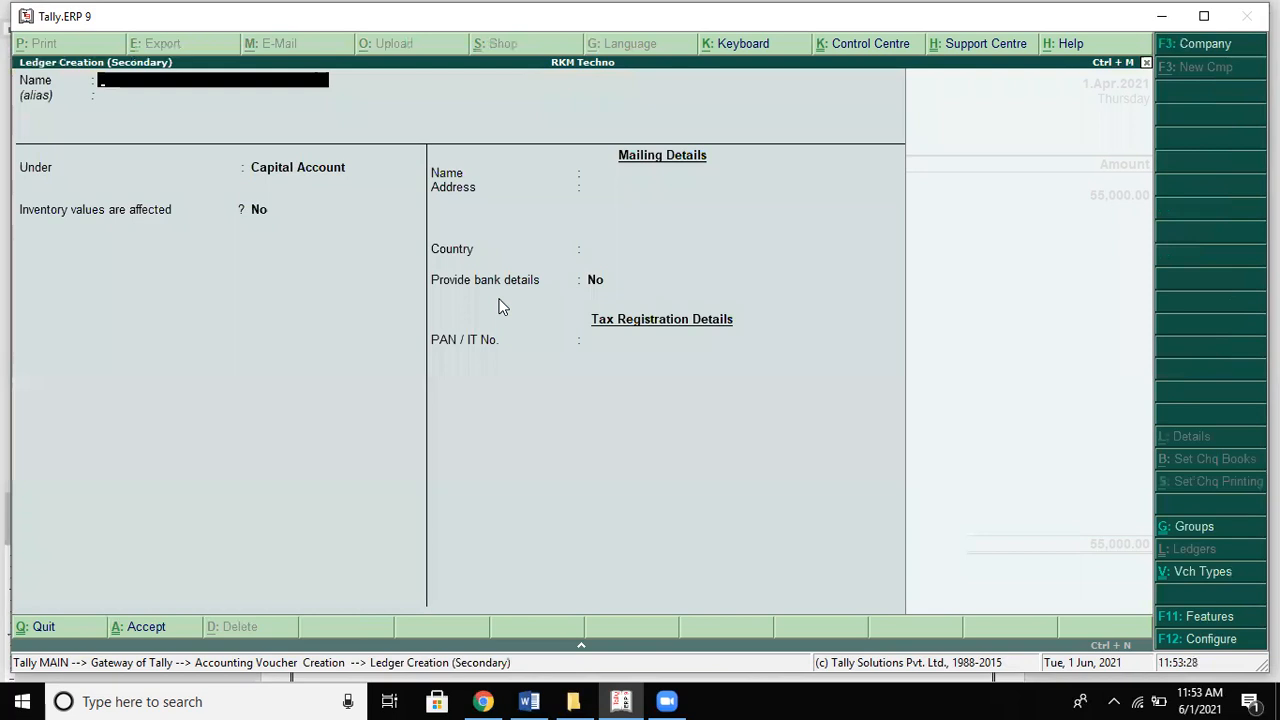
{"action": "key", "text": "Escape"}
{"action": "key", "text": "y"}
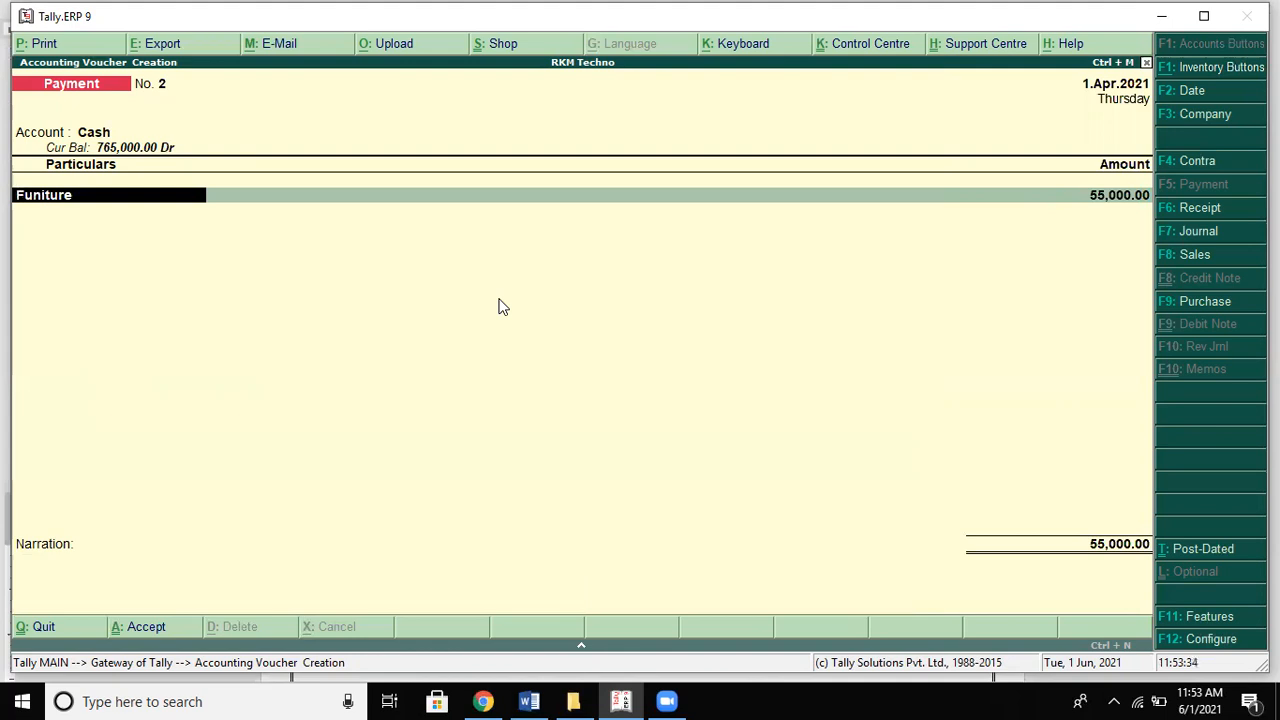
{"action": "key", "text": "Return"}
{"action": "key", "text": "Return"}
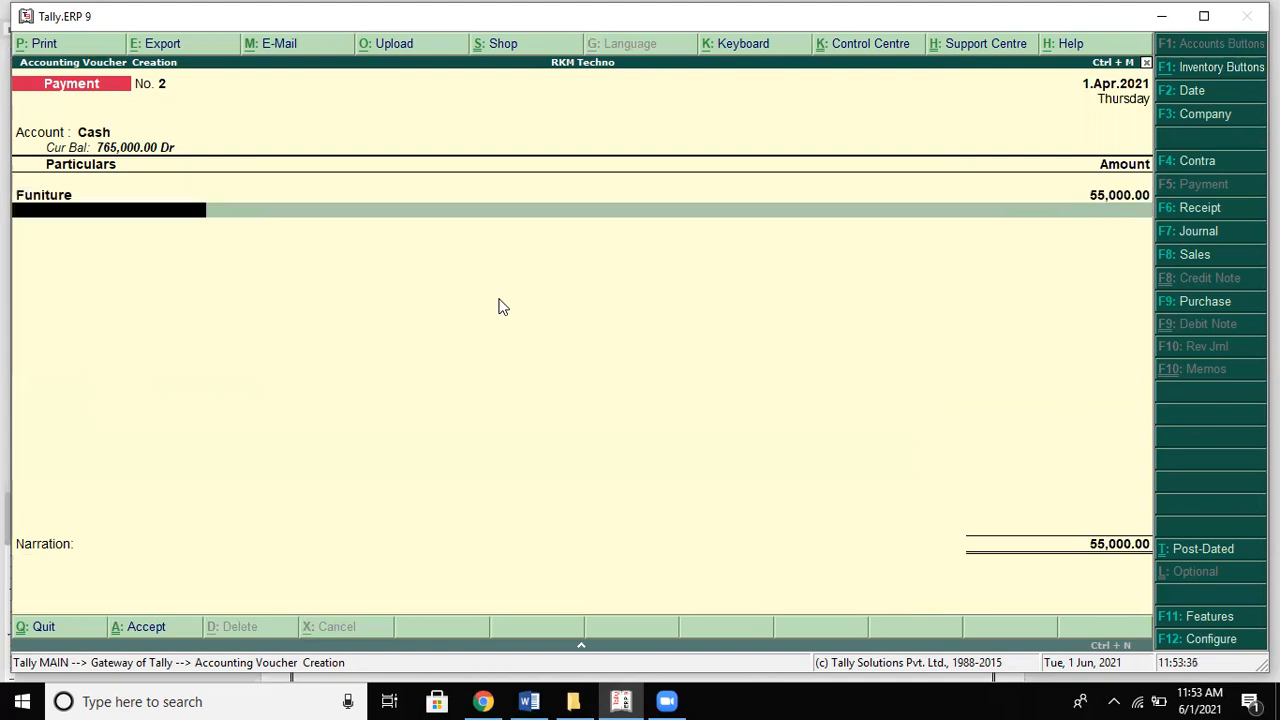
{"action": "key", "text": "Return"}
{"action": "key", "text": "Return"}
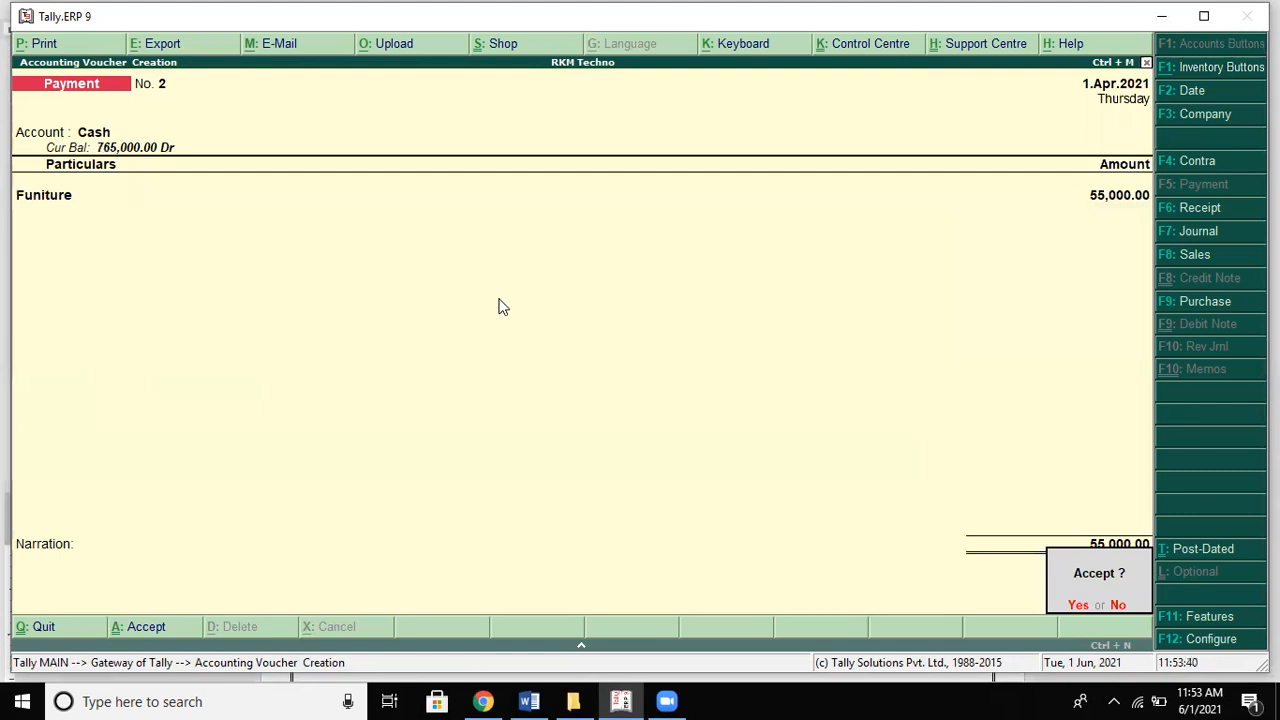
{"action": "key", "text": "Return"}
Step: Check the problem sheet and switch to a new Receipt voucher
{"action": "key", "text": "alt+Tab"}
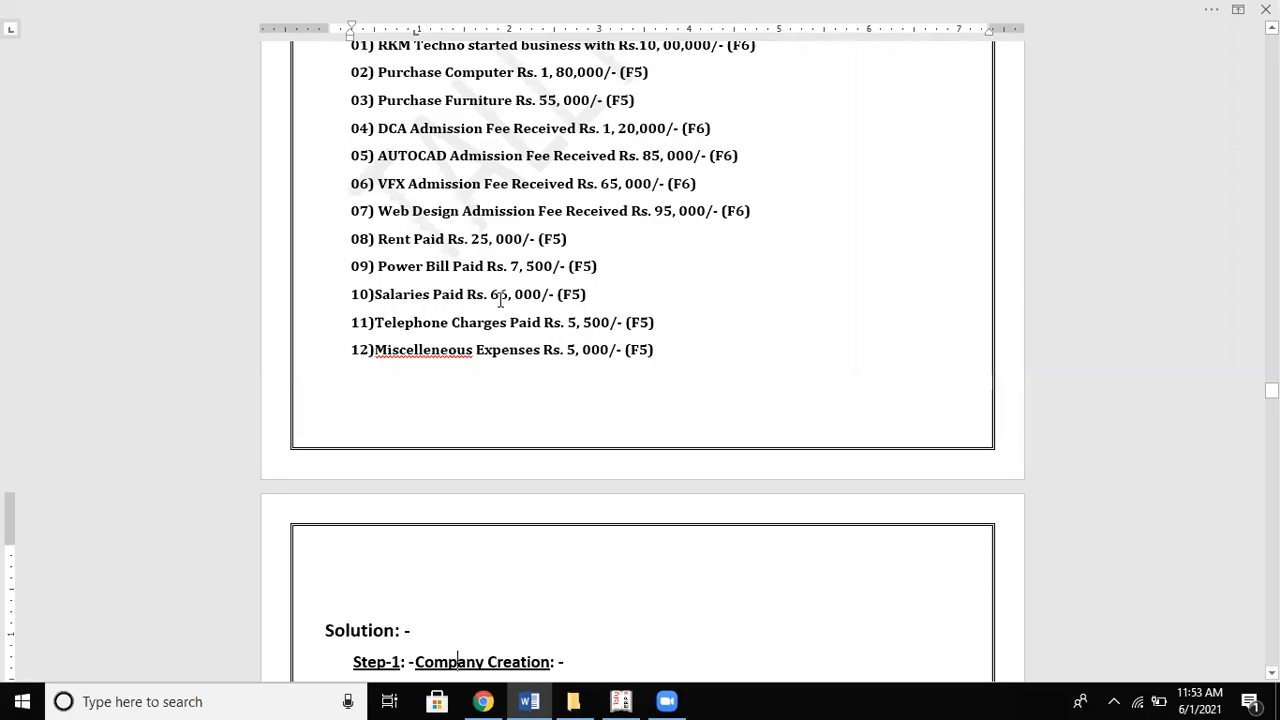
{"action": "key", "text": "alt+Tab"}
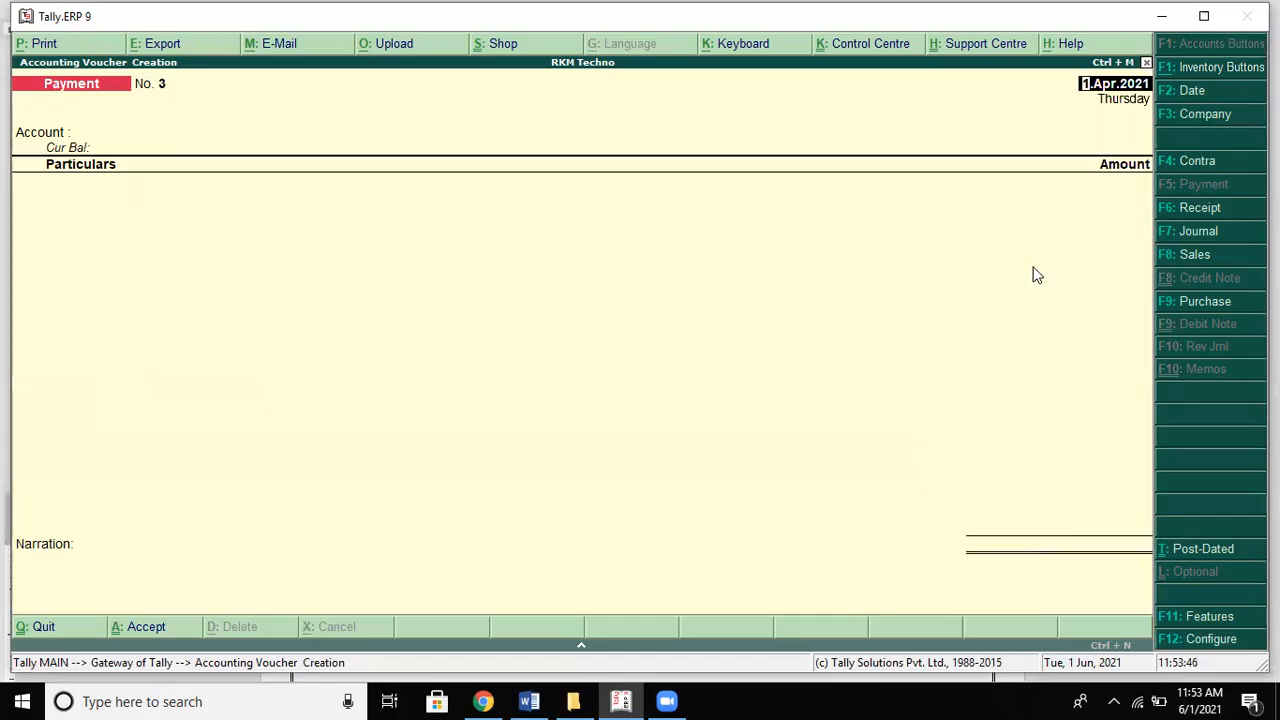
{"action": "left_click", "coordinate": [1196, 208]}
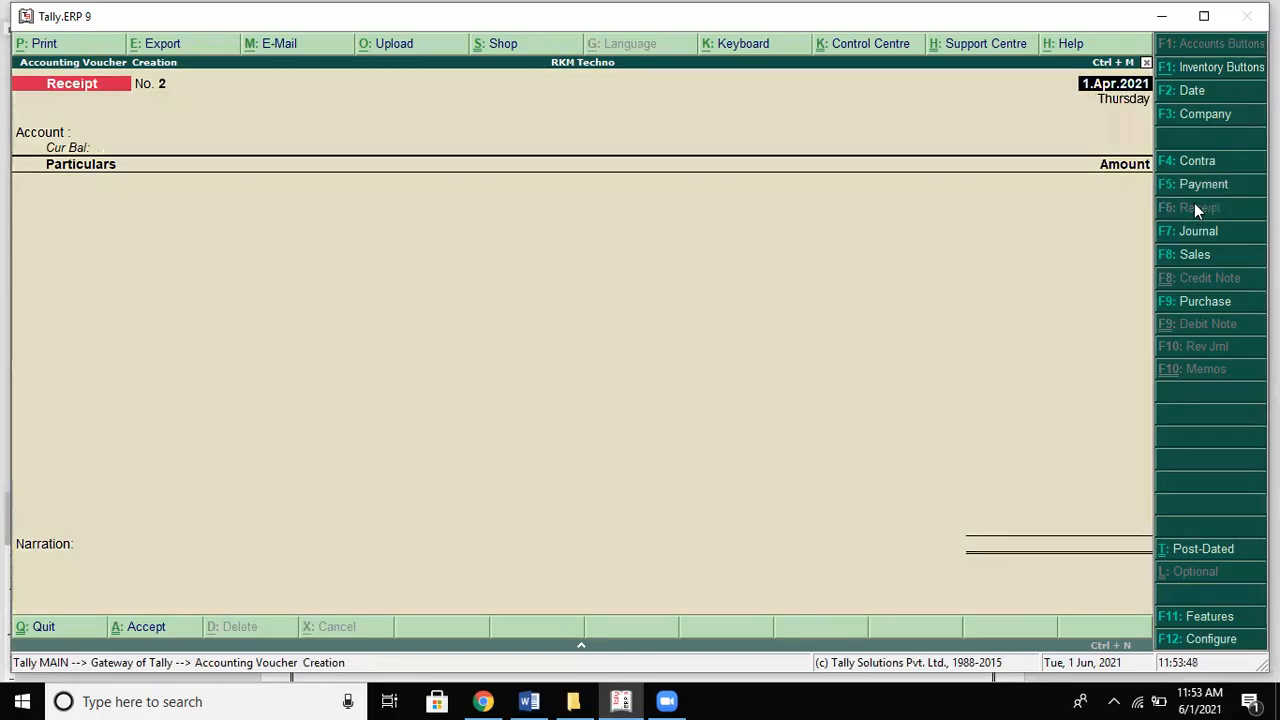
Step: Set Cash as the receipt account and DCA Admission Fee as particulars
{"action": "type", "text": "C"}
{"action": "key", "text": "Return"}
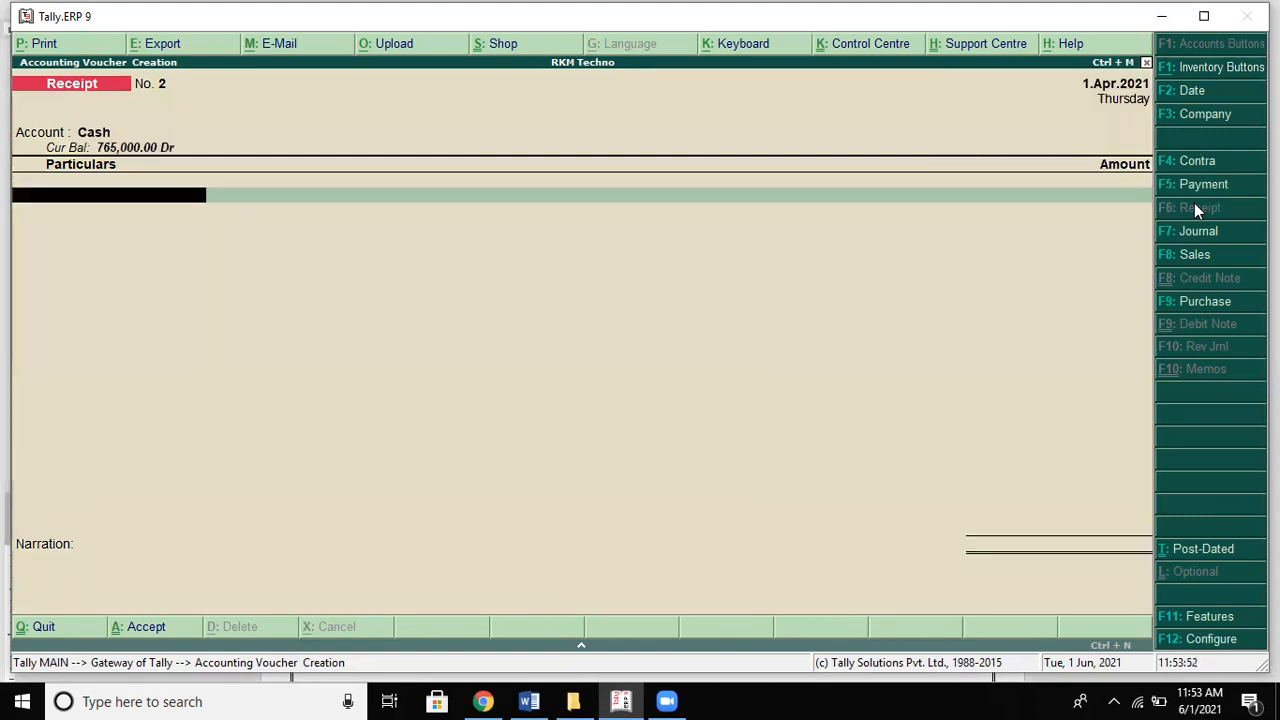
{"action": "type", "text": "Ad"}
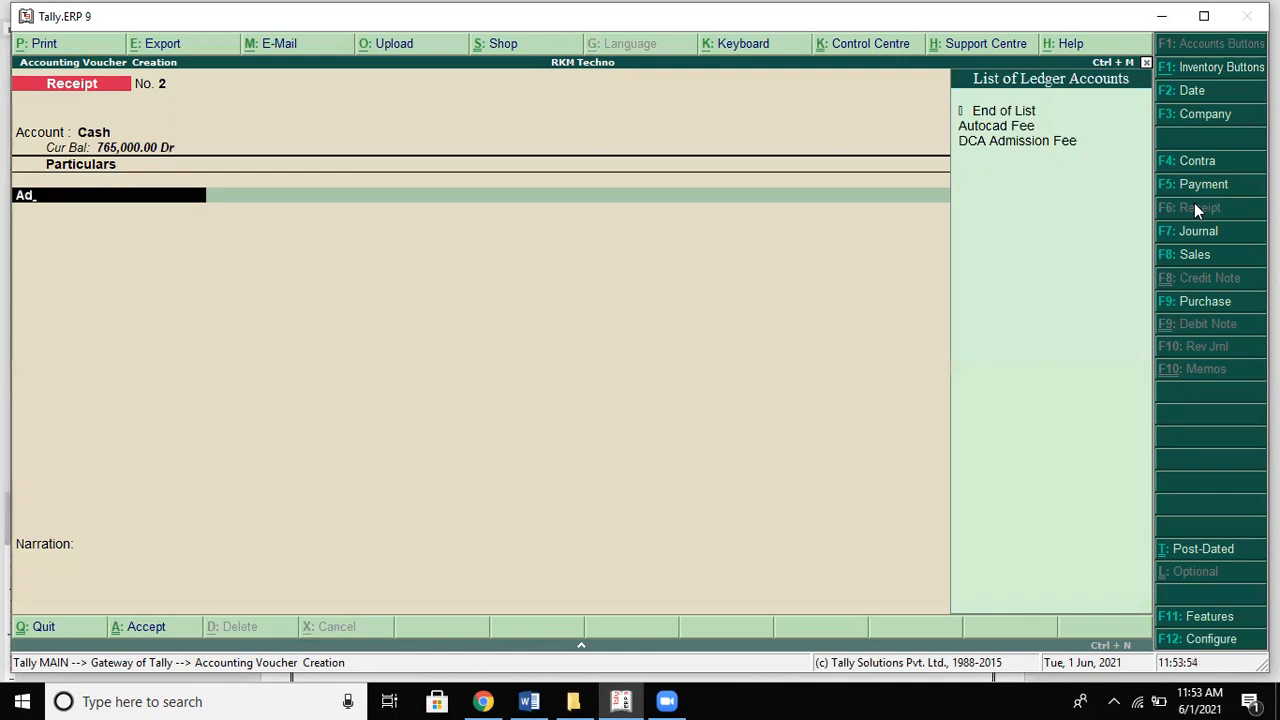
{"action": "key", "text": "Down"}
{"action": "key", "text": "Return"}
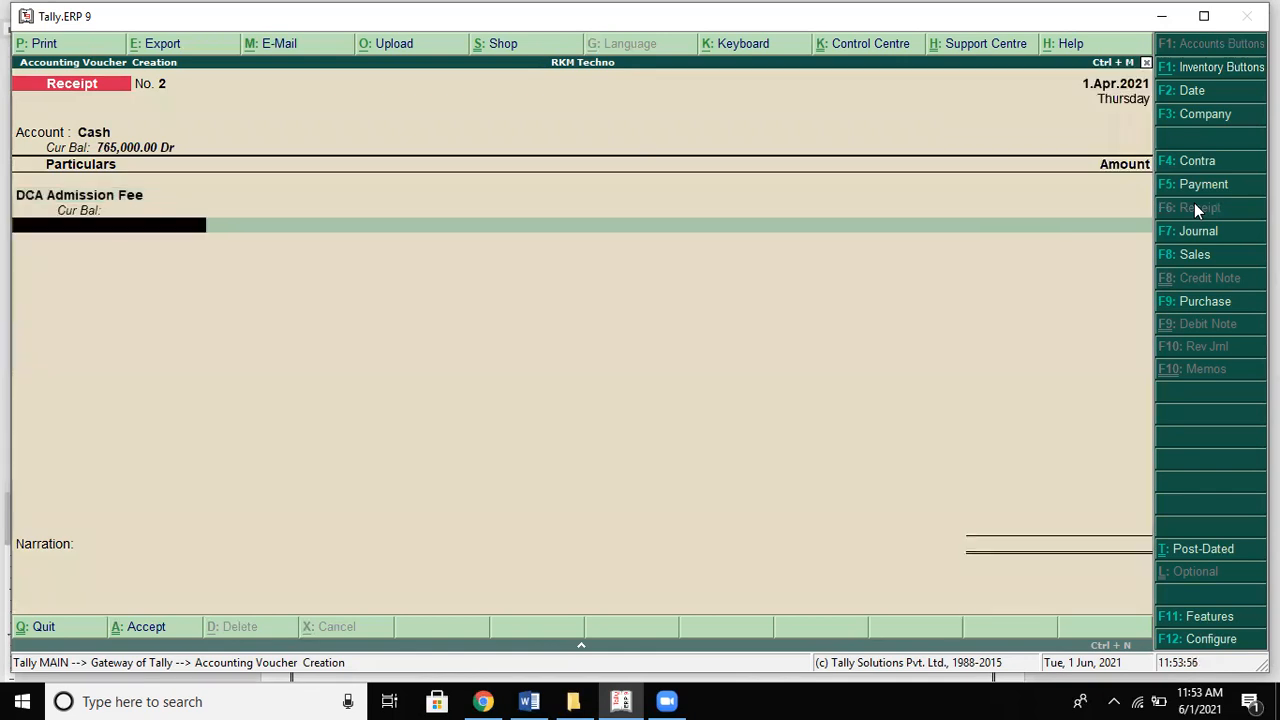
Step: Enter 120,000 for DCA Admission Fee and accept Receipt No. 2
{"action": "key", "text": "alt+Tab"}
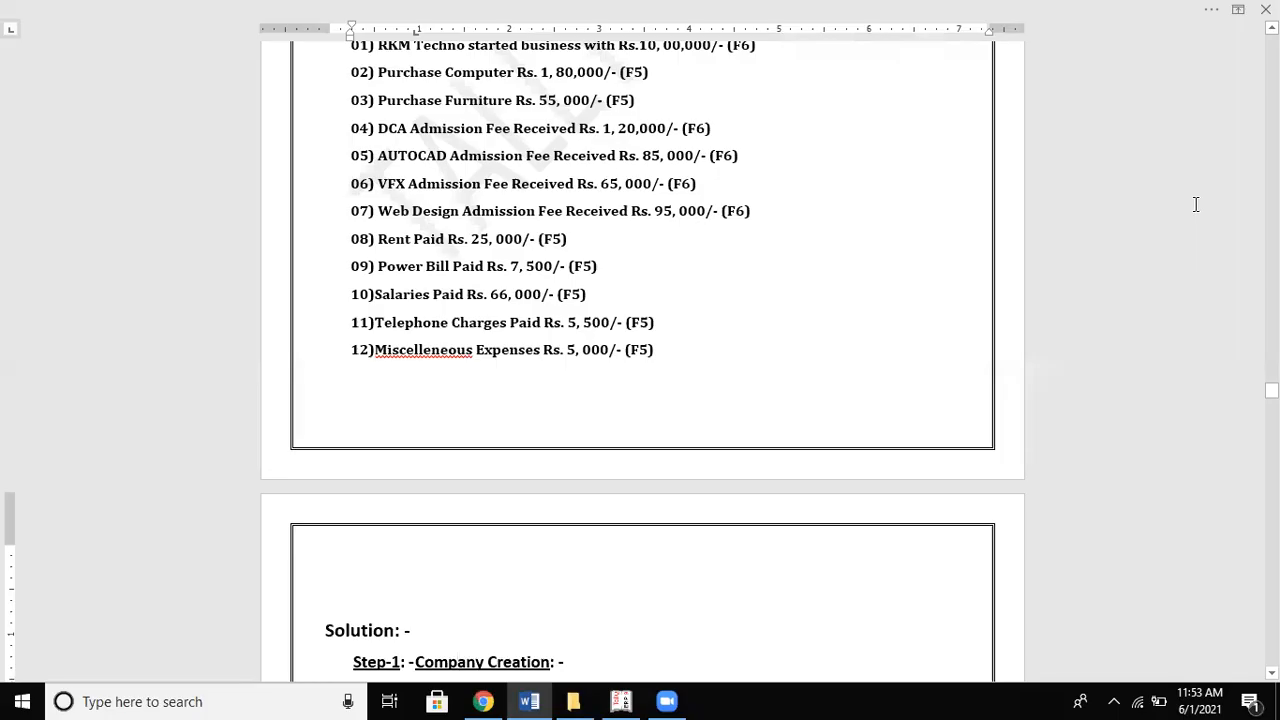
{"action": "key", "text": "alt+Tab"}
{"action": "type", "text": "1200000"}
{"action": "key", "text": "BackSpace"}
{"action": "key", "text": "Return"}
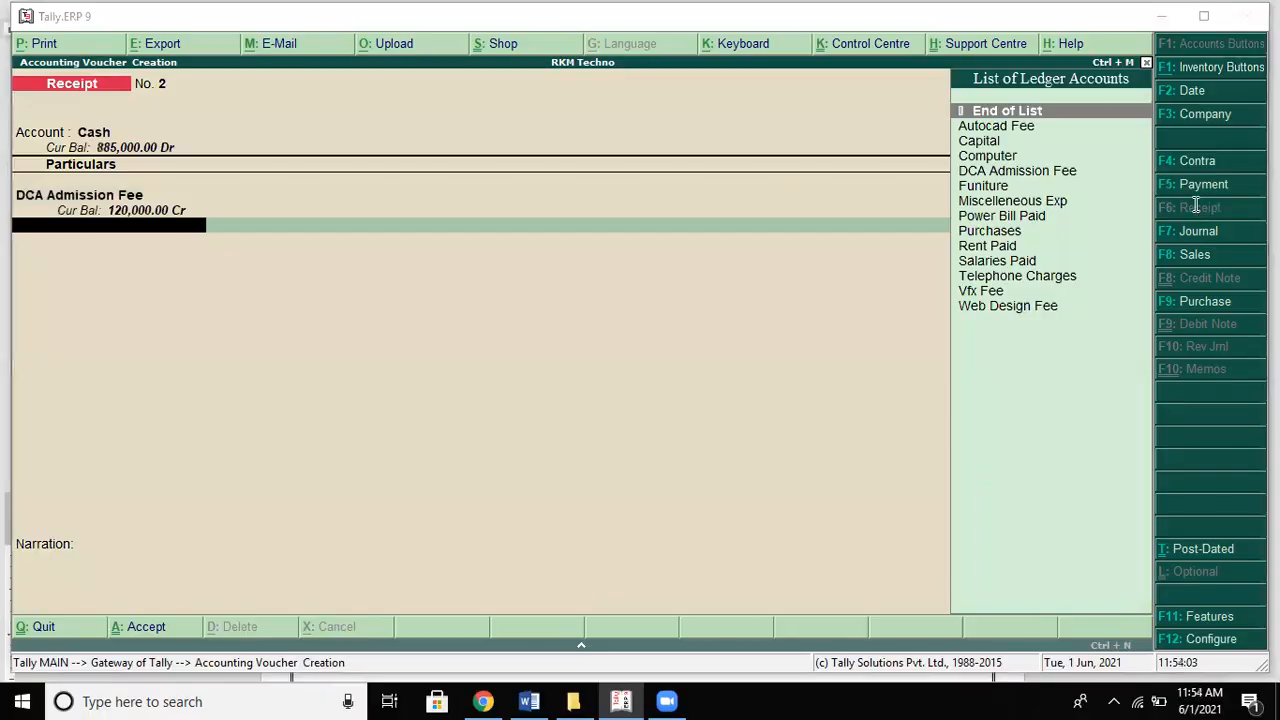
{"action": "key", "text": "alt+Tab"}
{"action": "key", "text": "alt+Tab"}
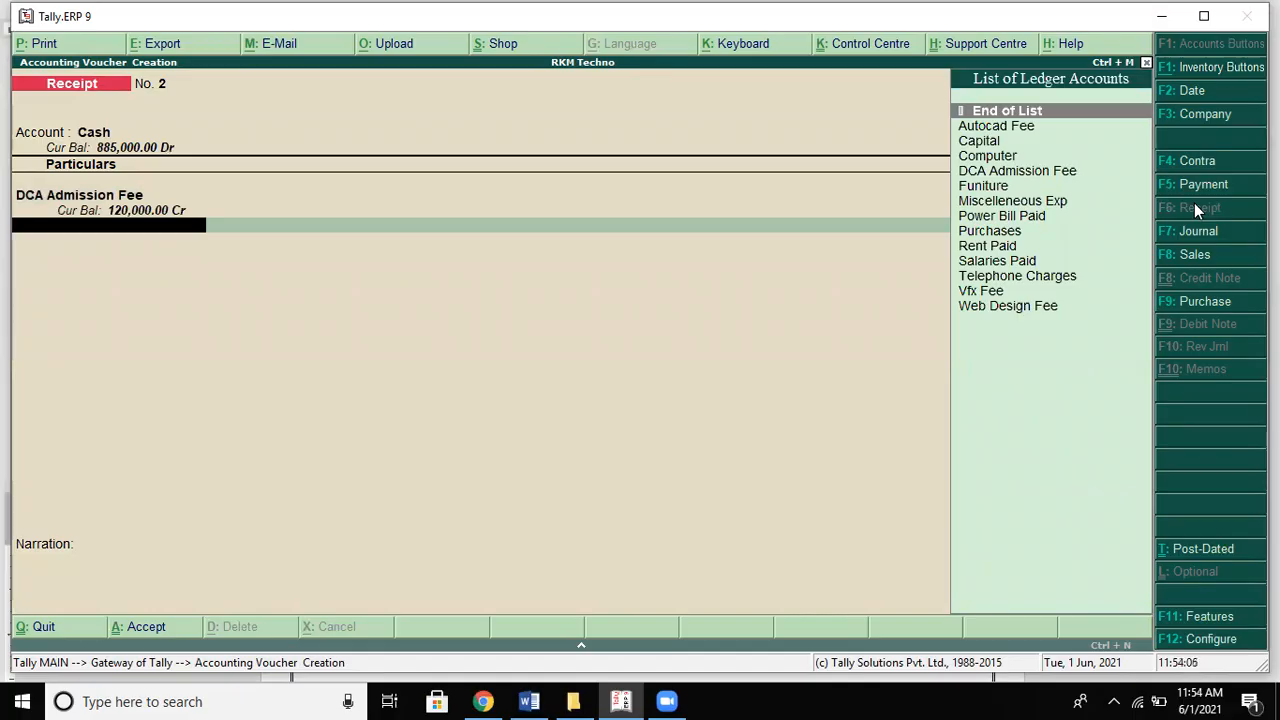
{"action": "key", "text": "Return"}
{"action": "key", "text": "Return"}
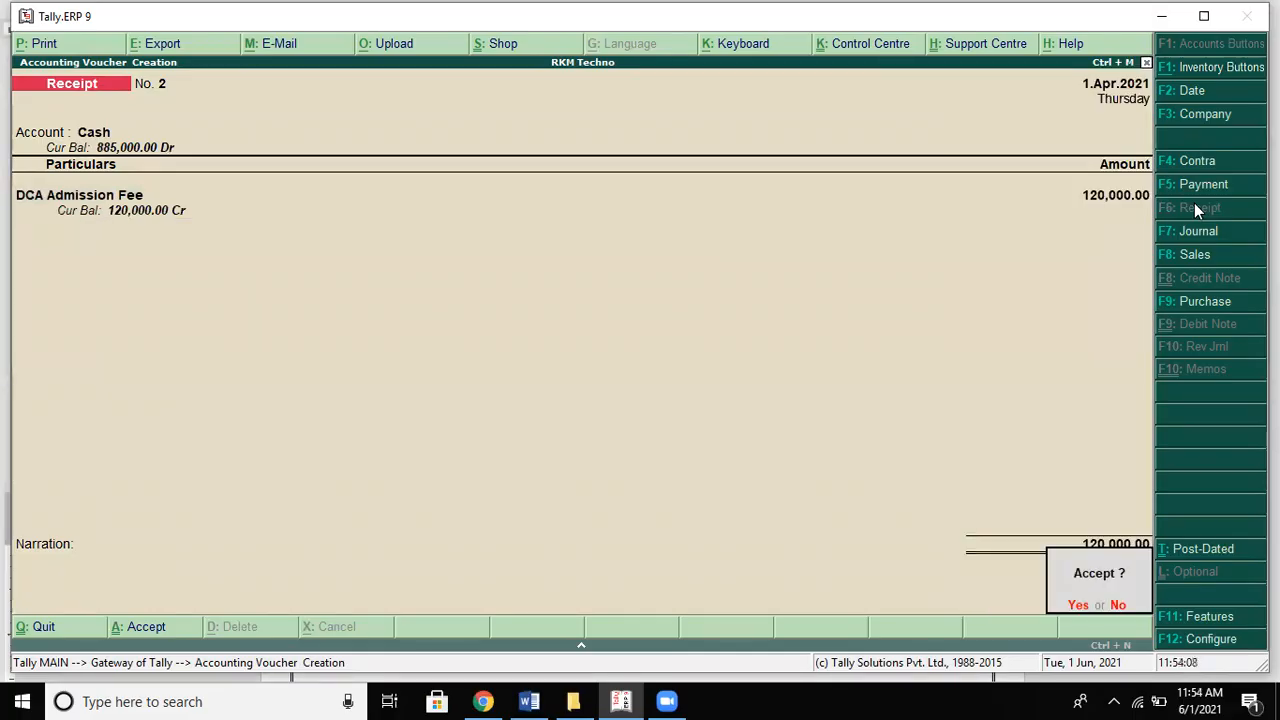
{"action": "key", "text": "Return"}
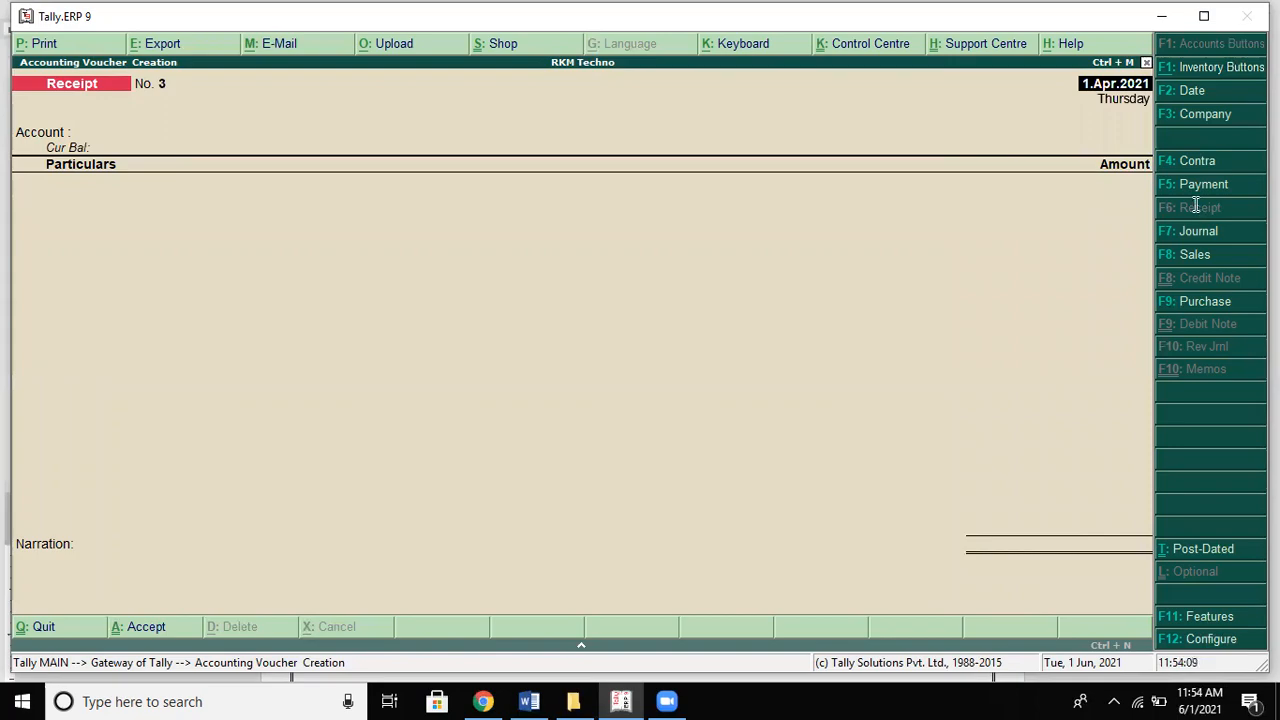
Step: In the Receipt voucher, take Cash as the account and enter Autocad Fee 85,000
{"action": "key", "text": "alt+Tab"}
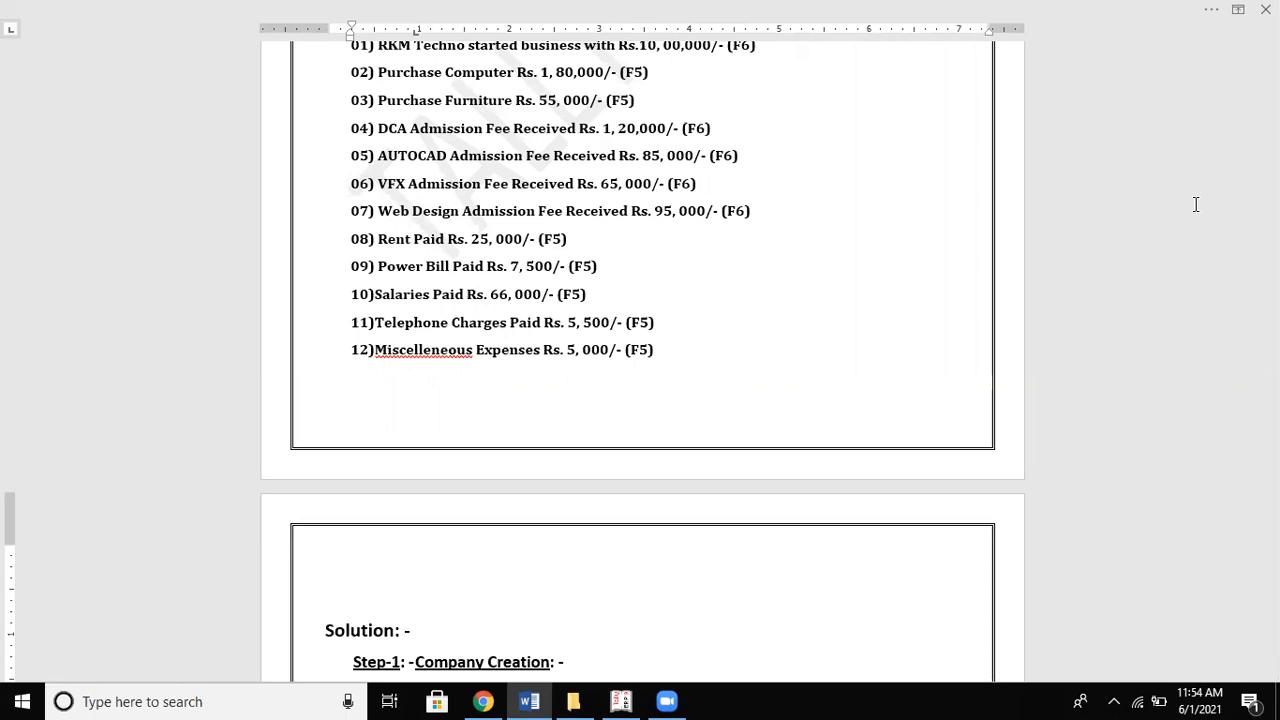
{"action": "key", "text": "alt+Tab"}
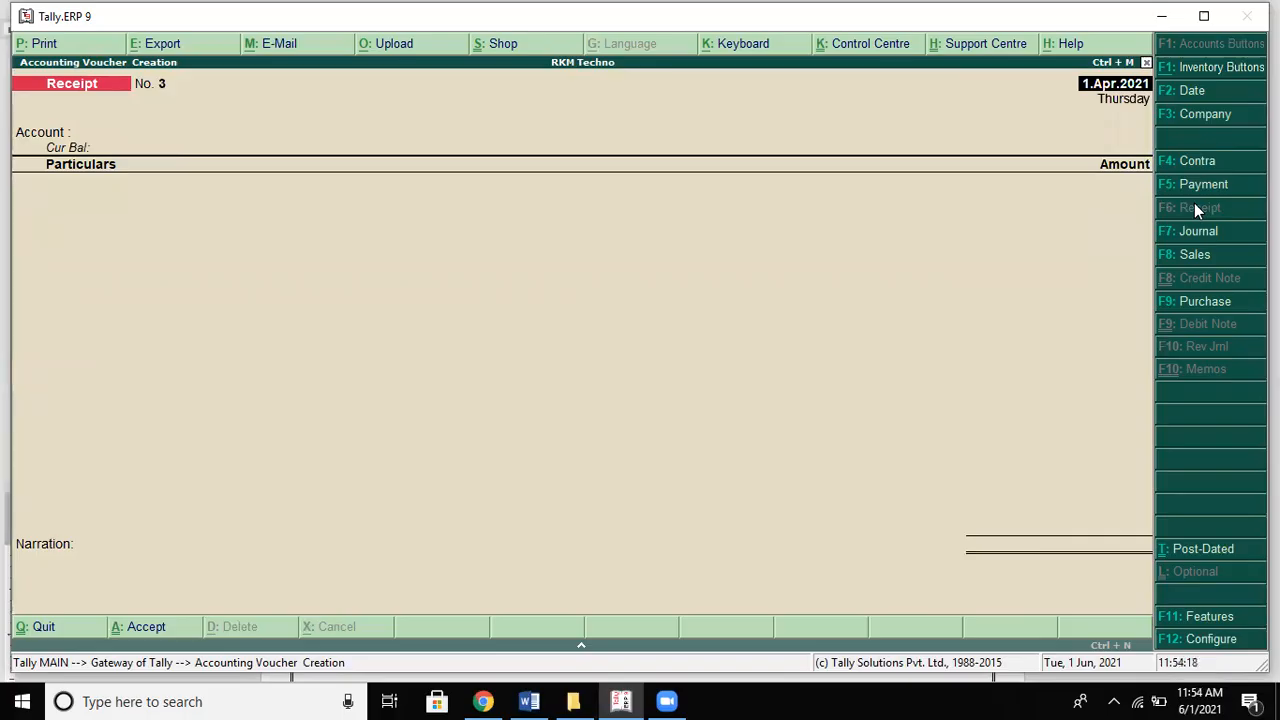
{"action": "key", "text": "Return"}
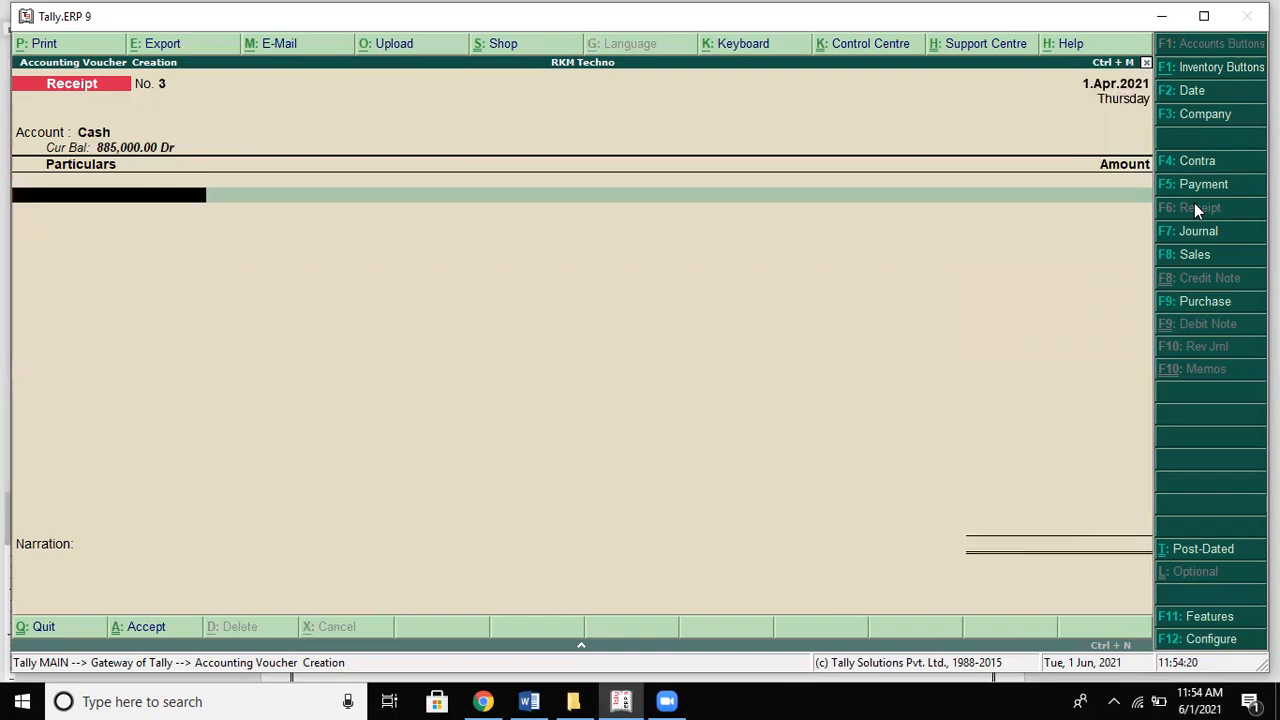
{"action": "type", "text": "Au"}
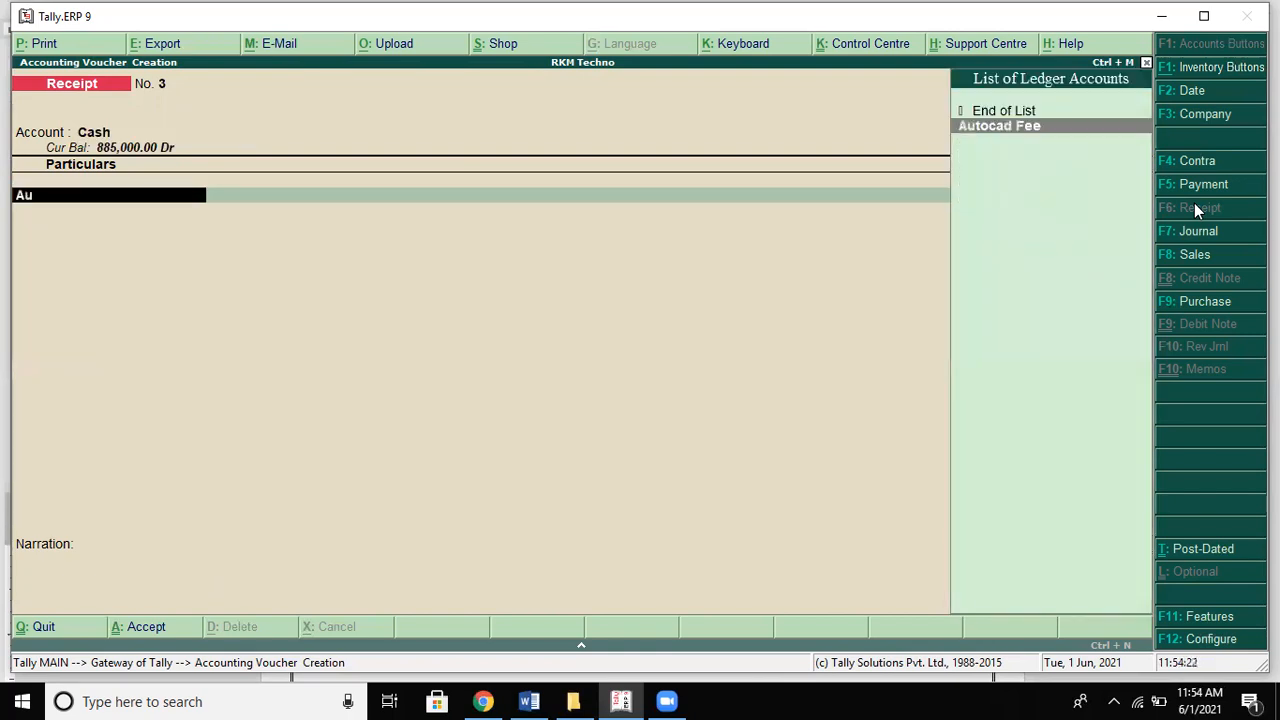
{"action": "key", "text": "Return"}
{"action": "key", "text": "alt+Tab"}
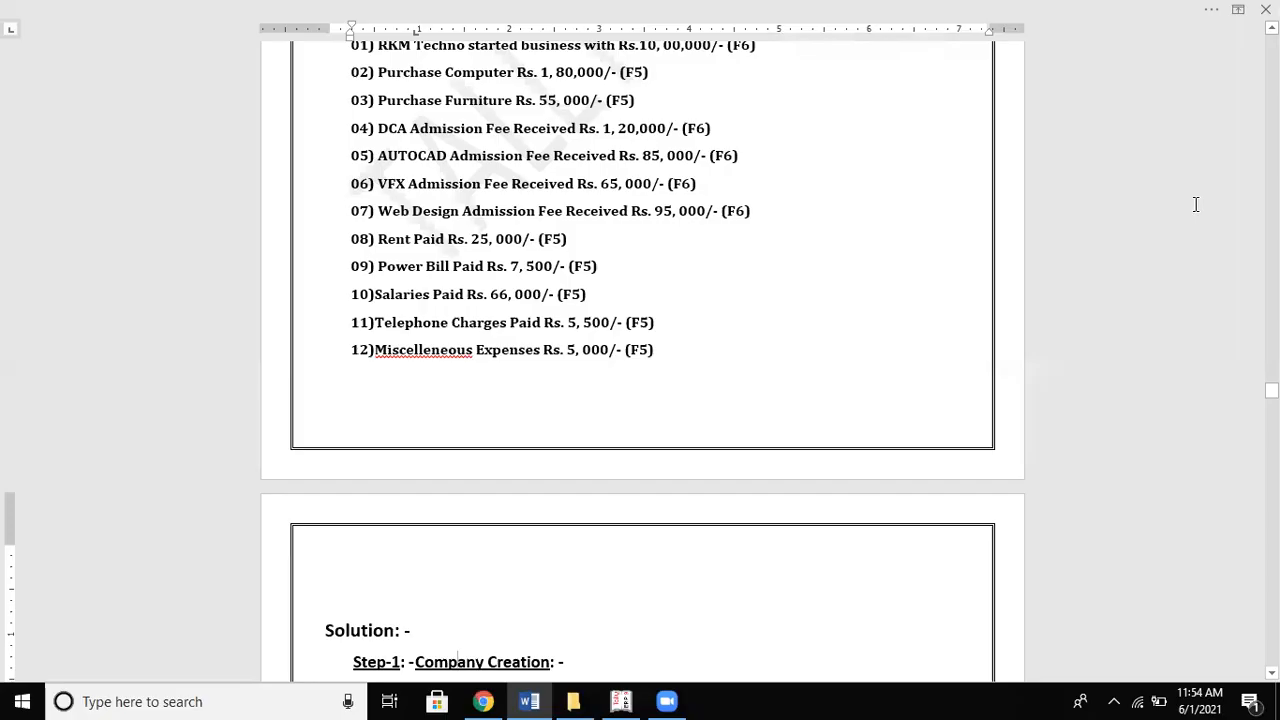
{"action": "key", "text": "alt+Tab"}
{"action": "type", "text": "85000"}
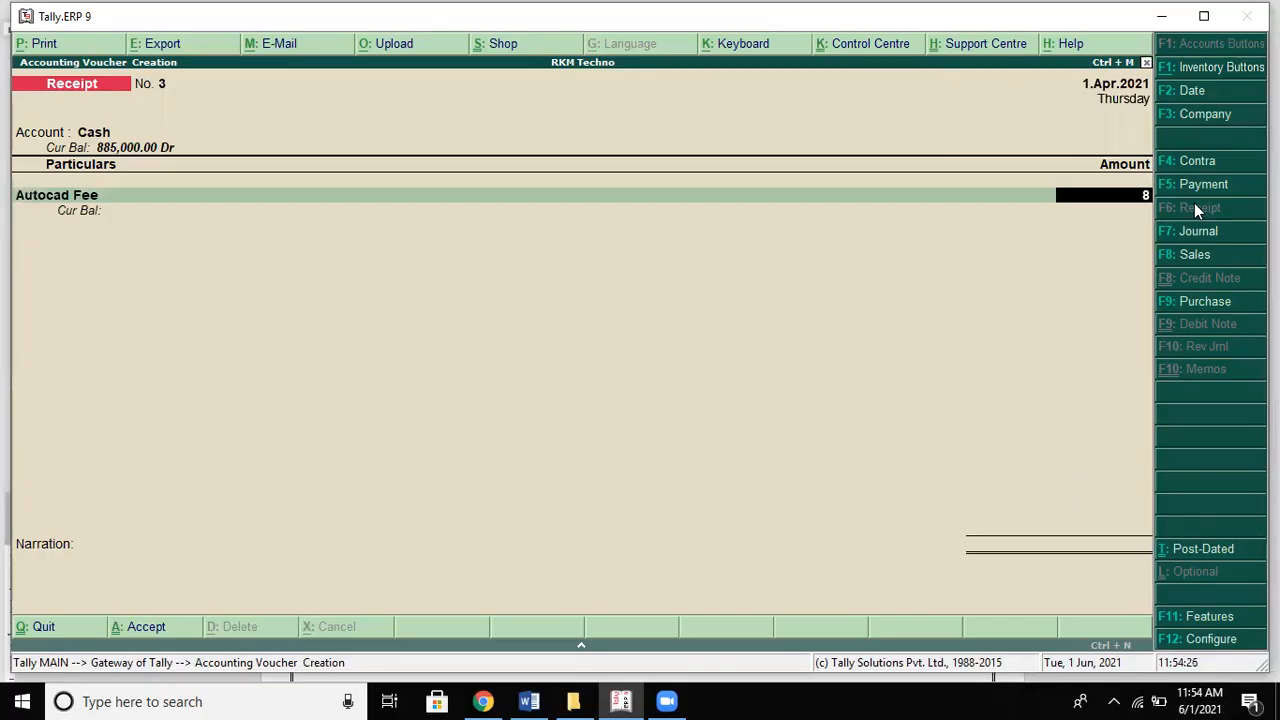
{"action": "key", "text": "Return"}
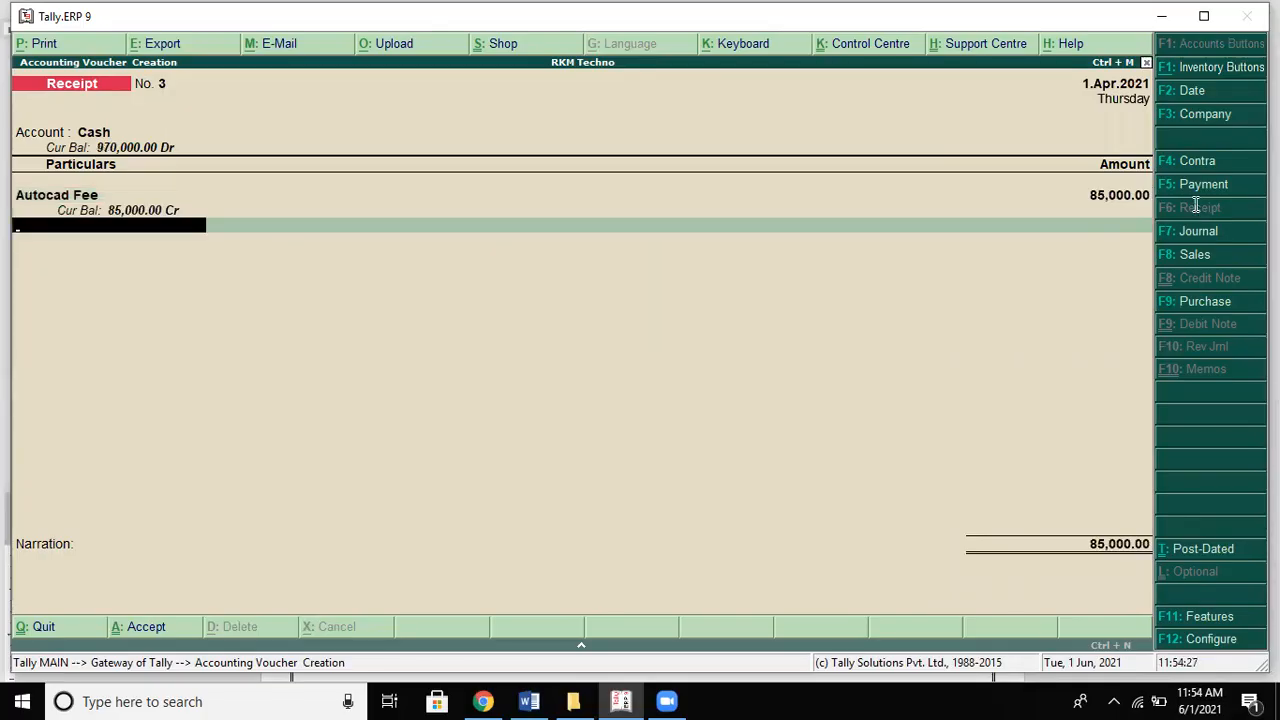
Step: Add Vfx Fee 65,000 and Web Design Fee 95,000 as further receipt rows
{"action": "key", "text": "alt+Tab"}
{"action": "key", "text": "alt+Tab"}
{"action": "type", "text": "Vf"}
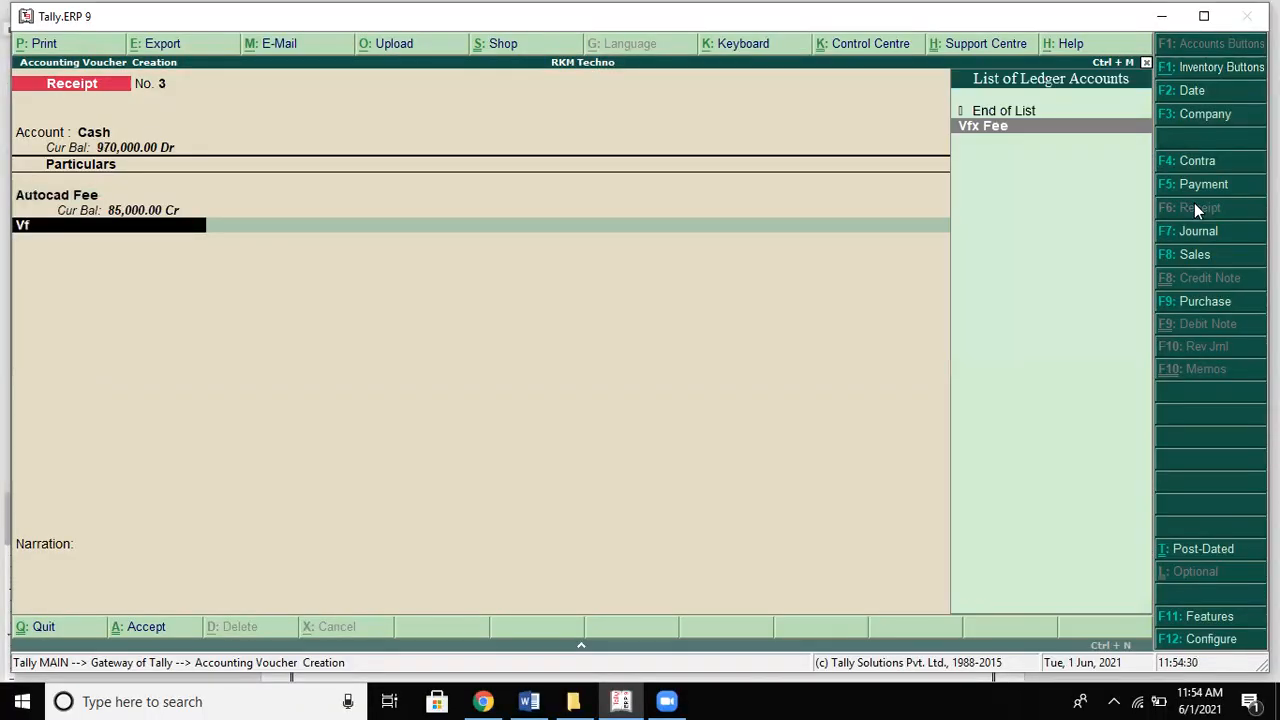
{"action": "key", "text": "Return"}
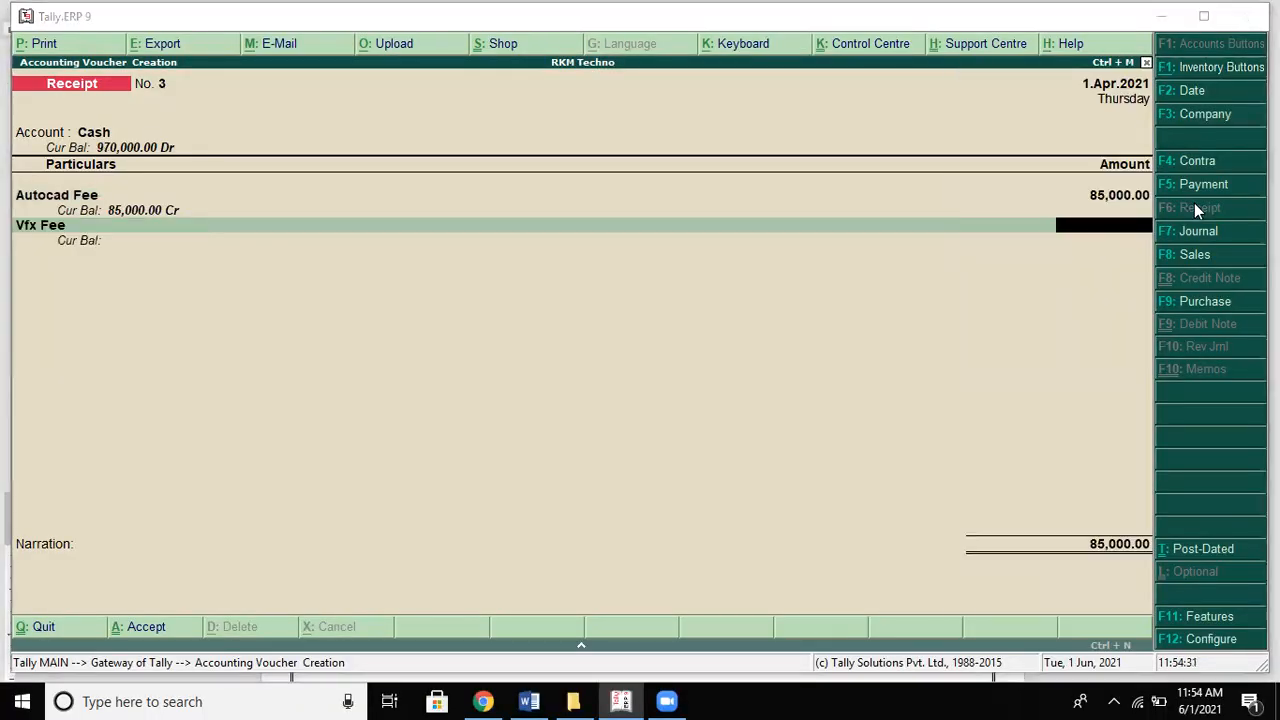
{"action": "key", "text": "alt+Tab"}
{"action": "key", "text": "alt+Tab"}
{"action": "type", "text": "6"}
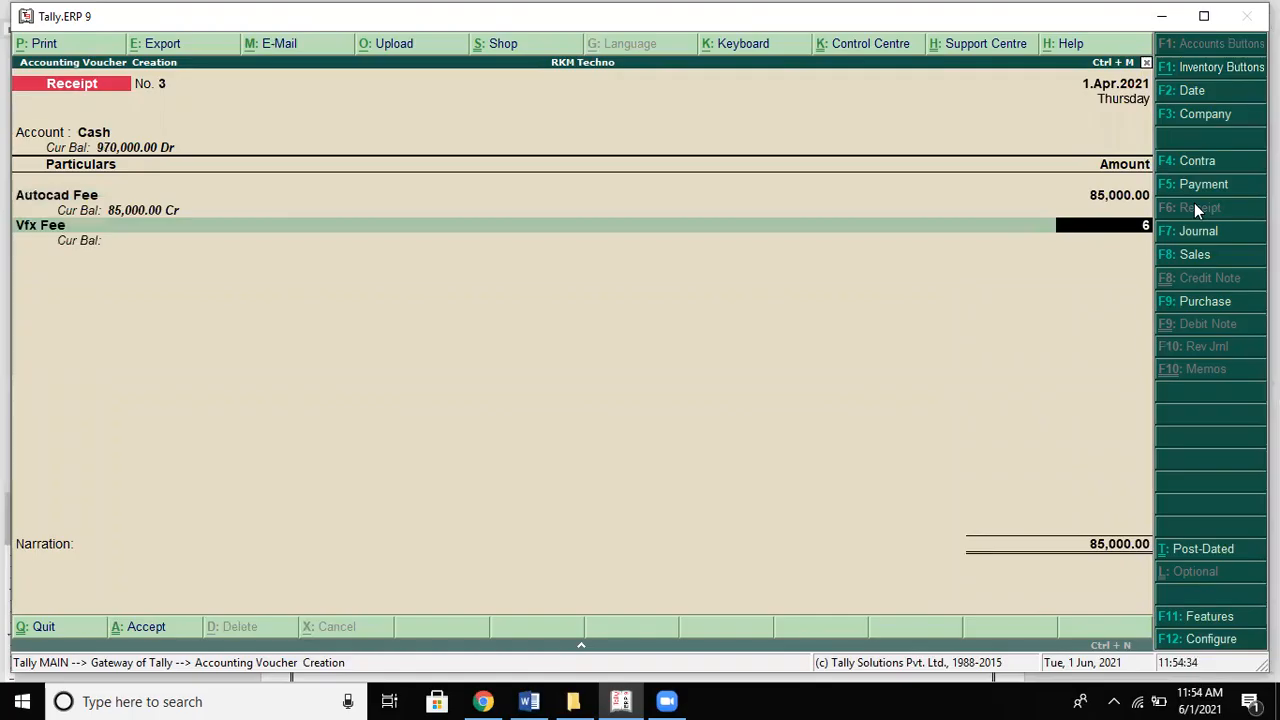
{"action": "type", "text": "5,00000"}
{"action": "key", "text": "Return"}
{"action": "key", "text": "alt+Tab"}
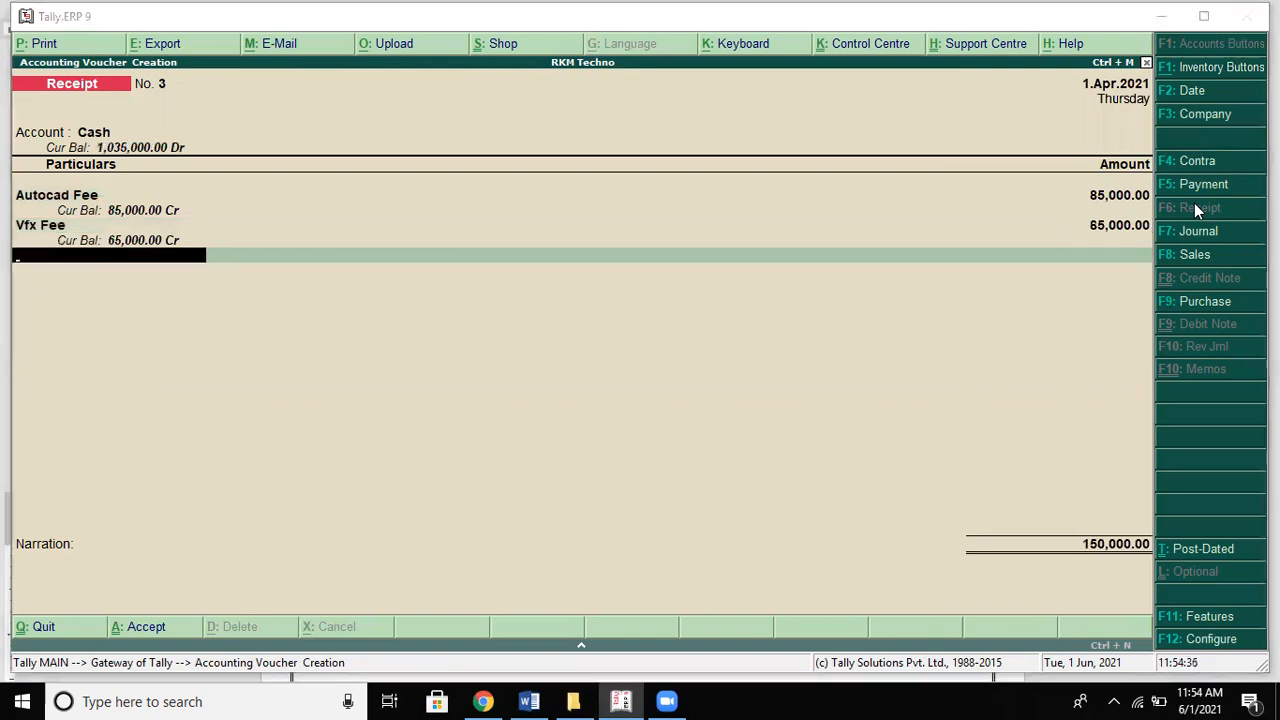
{"action": "key", "text": "alt+Tab"}
{"action": "type", "text": "We"}
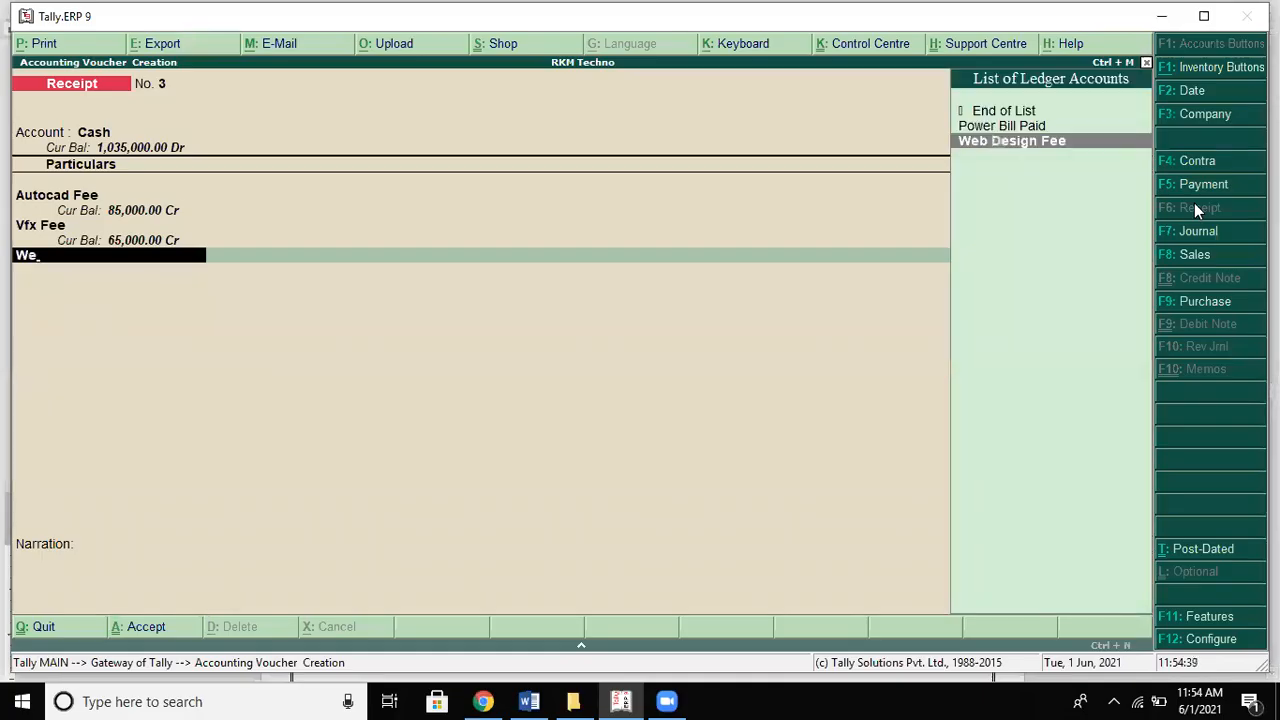
{"action": "key", "text": "Return"}
{"action": "key", "text": "alt+Tab"}
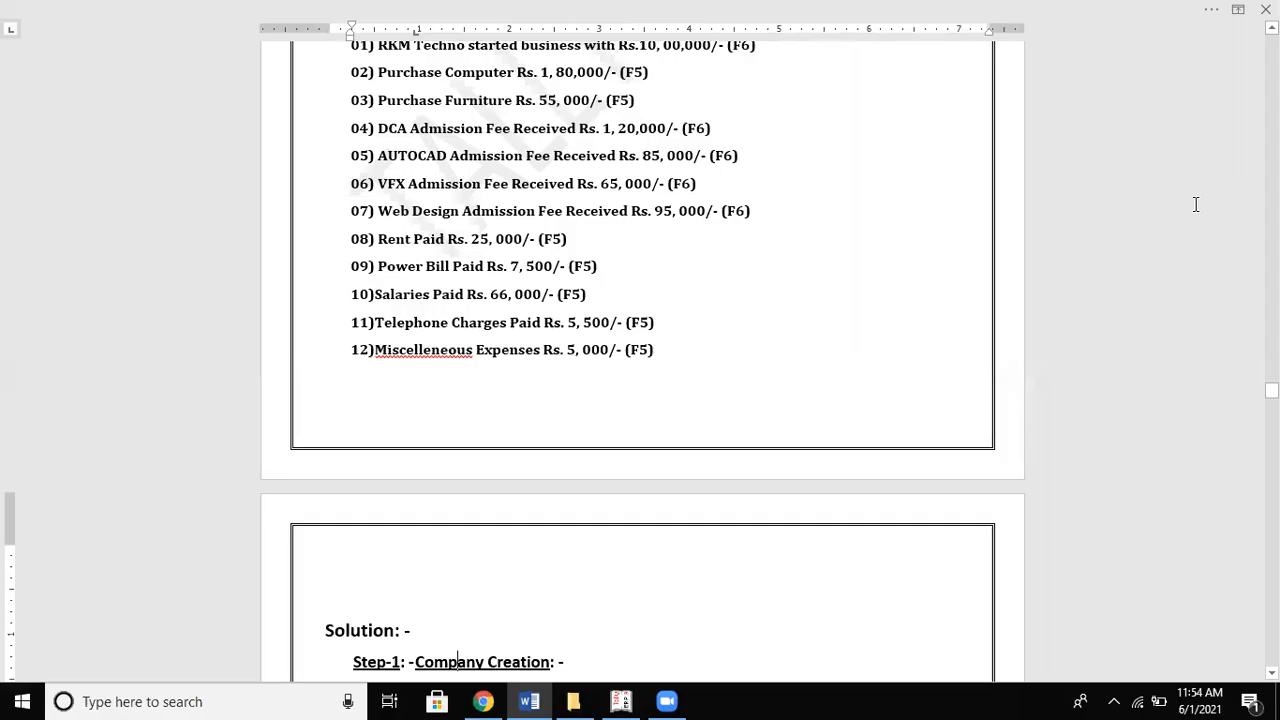
{"action": "key", "text": "alt+Tab"}
{"action": "type", "text": "95,000"}
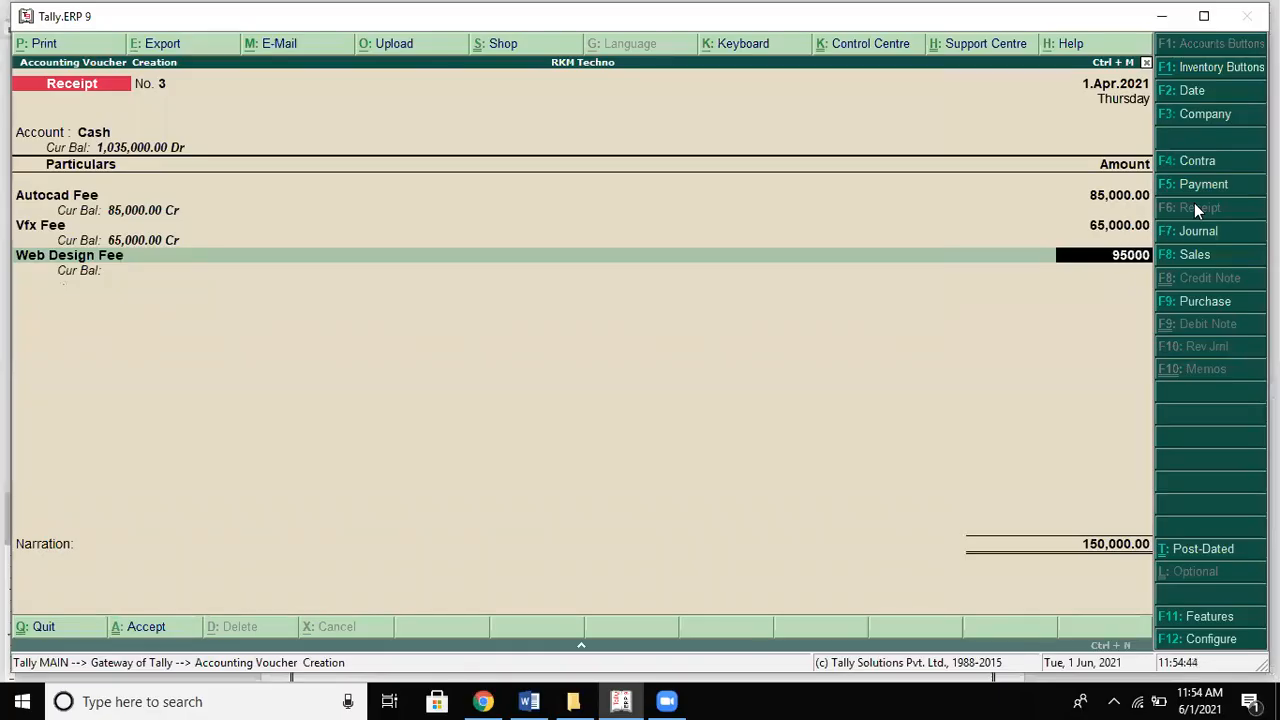
{"action": "key", "text": "Return"}
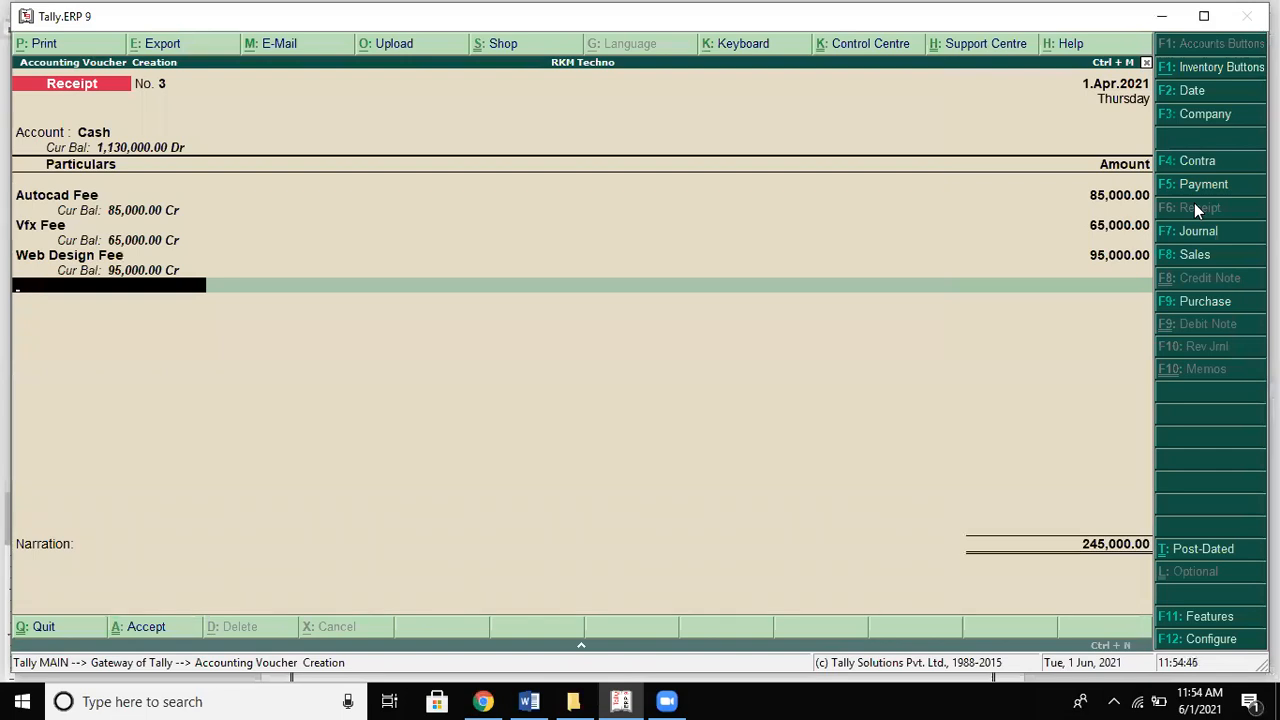
Step: Add the narration 'being fee rceived' and save Receipt No. 3 totalling 245,000
{"action": "key", "text": "Return"}
{"action": "type", "text": "be"}
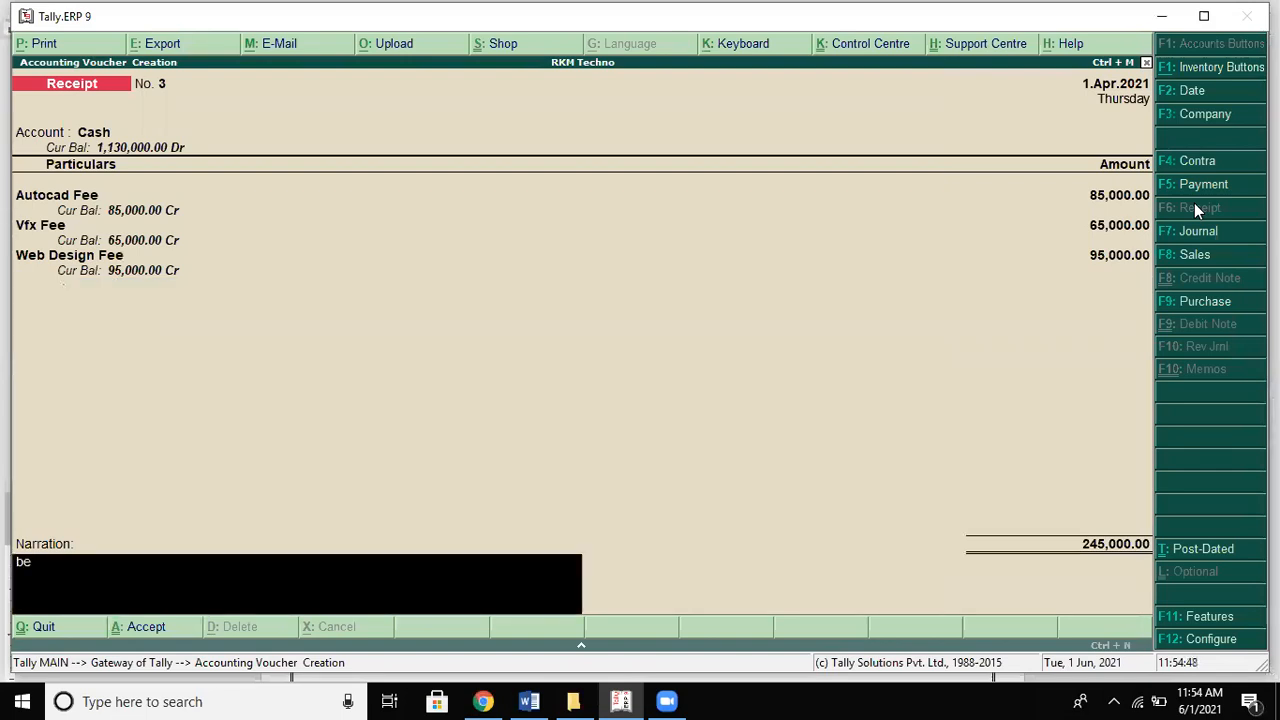
{"action": "type", "text": "ing fee rceived"}
{"action": "key", "text": "Return"}
{"action": "key", "text": "y"}
{"action": "key", "text": "alt+Tab"}
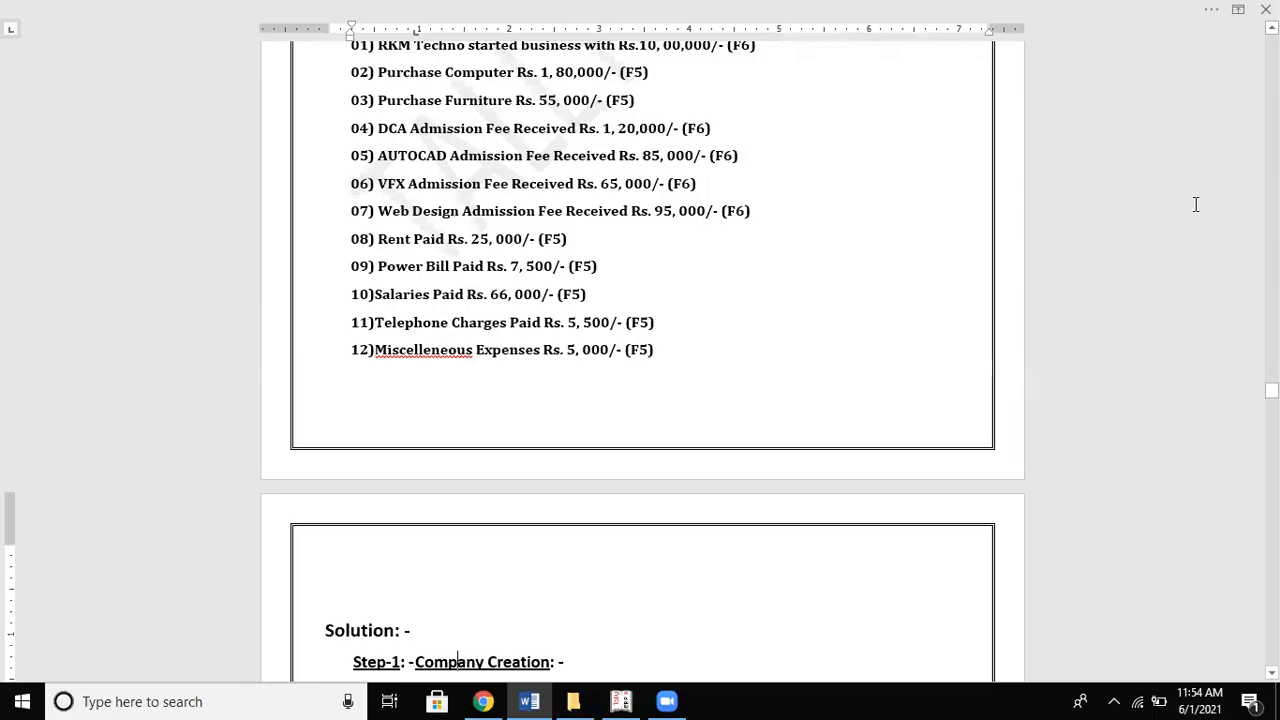
{"action": "scroll", "coordinate": [1195, 204], "scroll_direction": "down", "scroll_amount": 4}
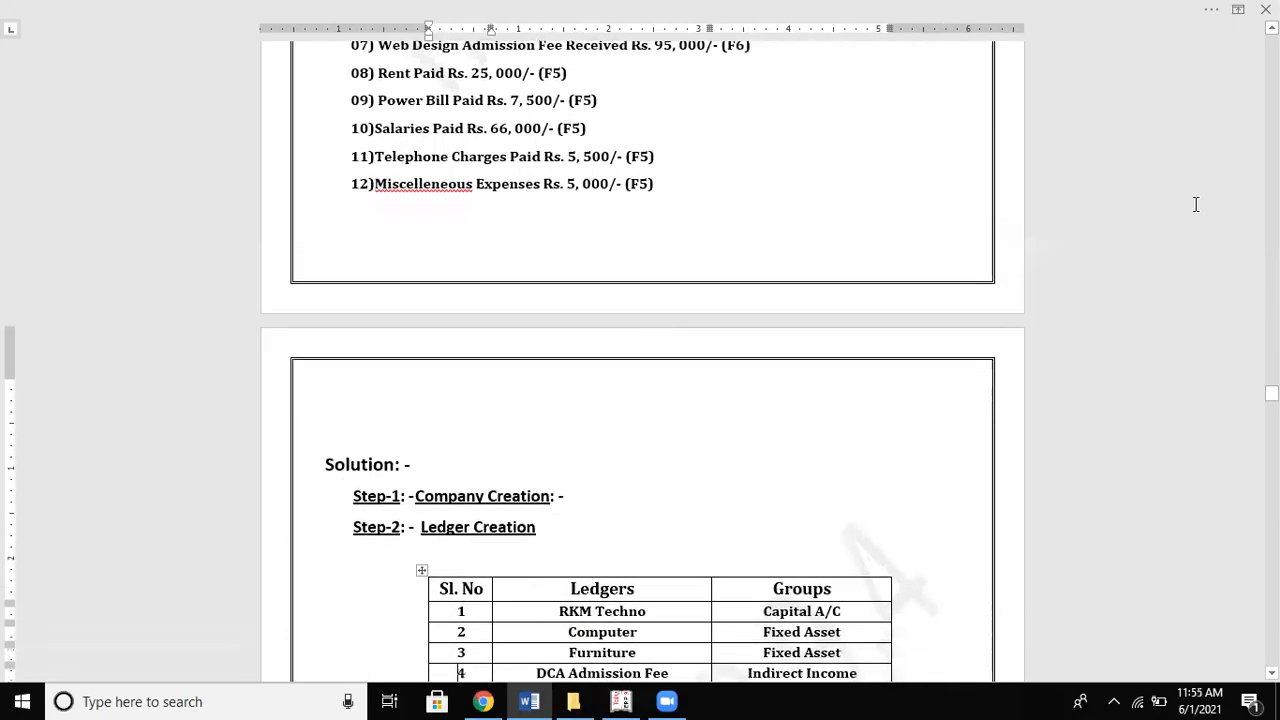
{"action": "scroll", "coordinate": [1195, 204], "scroll_direction": "down", "scroll_amount": 1}
Step: Start a Payment voucher from Cash with Rent Paid of 25,000
{"action": "key", "text": "alt+Tab"}
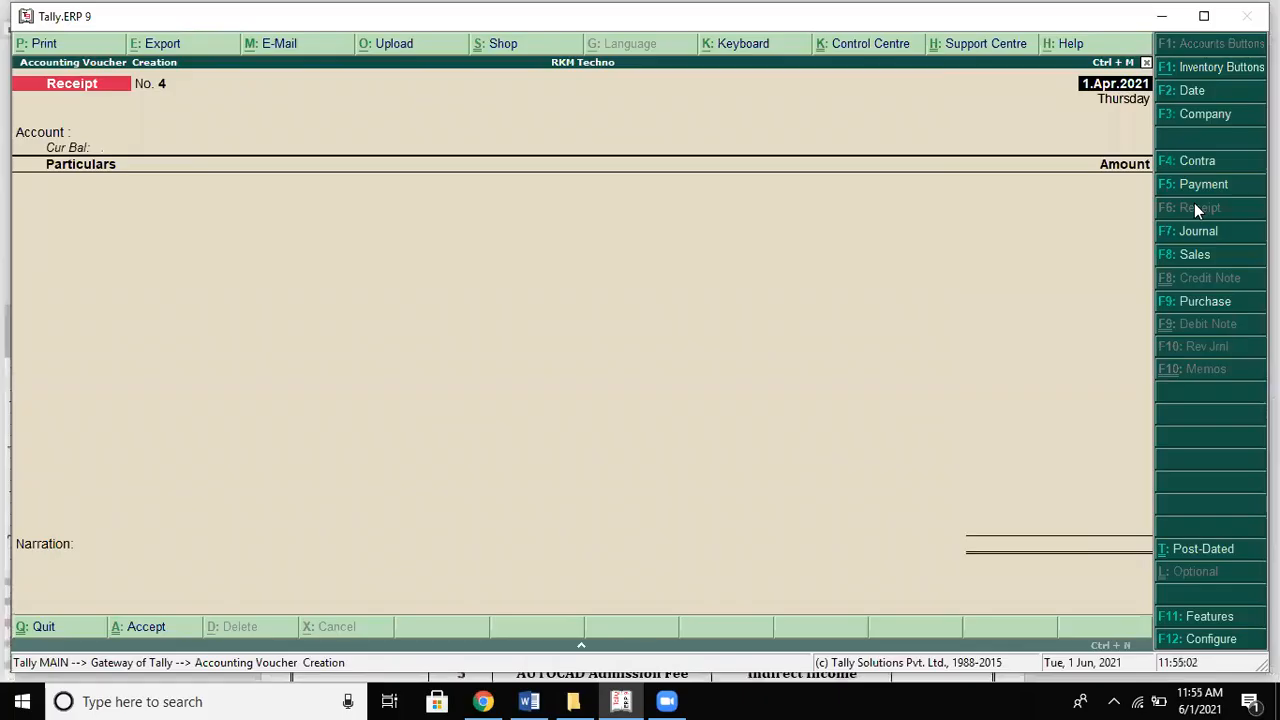
{"action": "left_click", "coordinate": [1190, 186]}
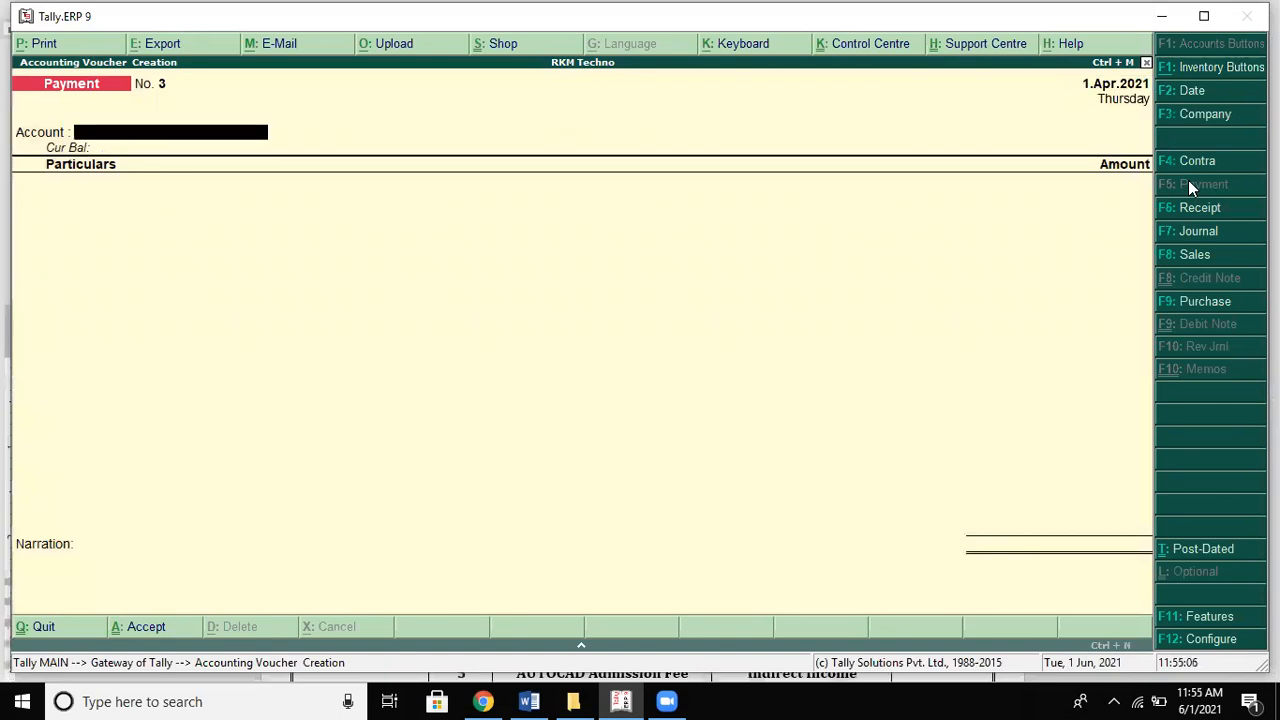
{"action": "key", "text": "Return"}
{"action": "type", "text": "Re"}
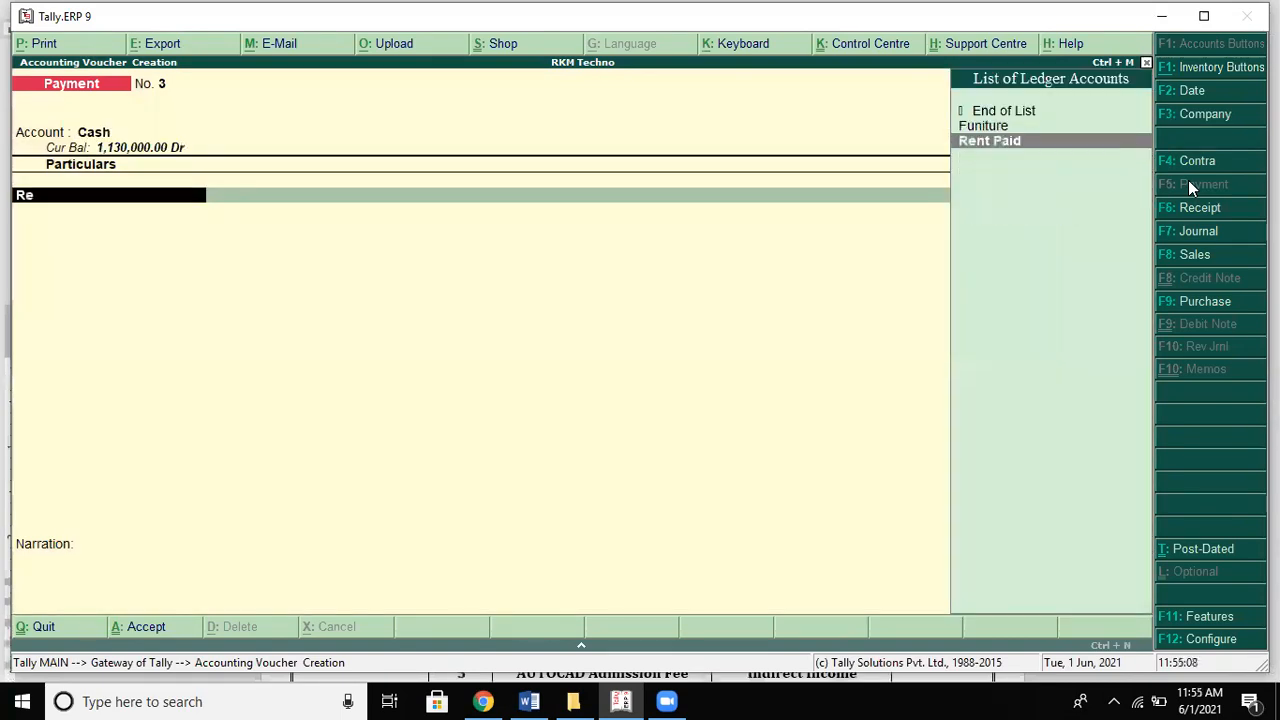
{"action": "key", "text": "Return"}
{"action": "key", "text": "alt+Tab"}
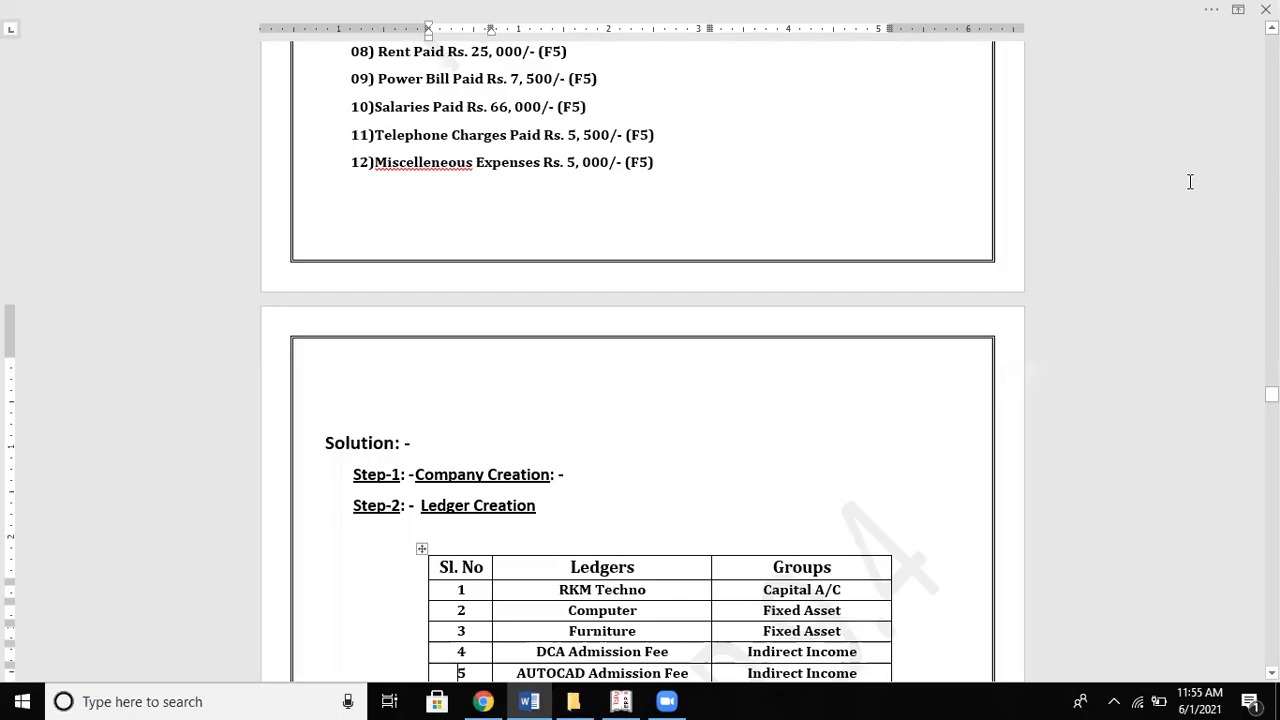
{"action": "key", "text": "alt+Tab"}
{"action": "type", "text": "25,000"}
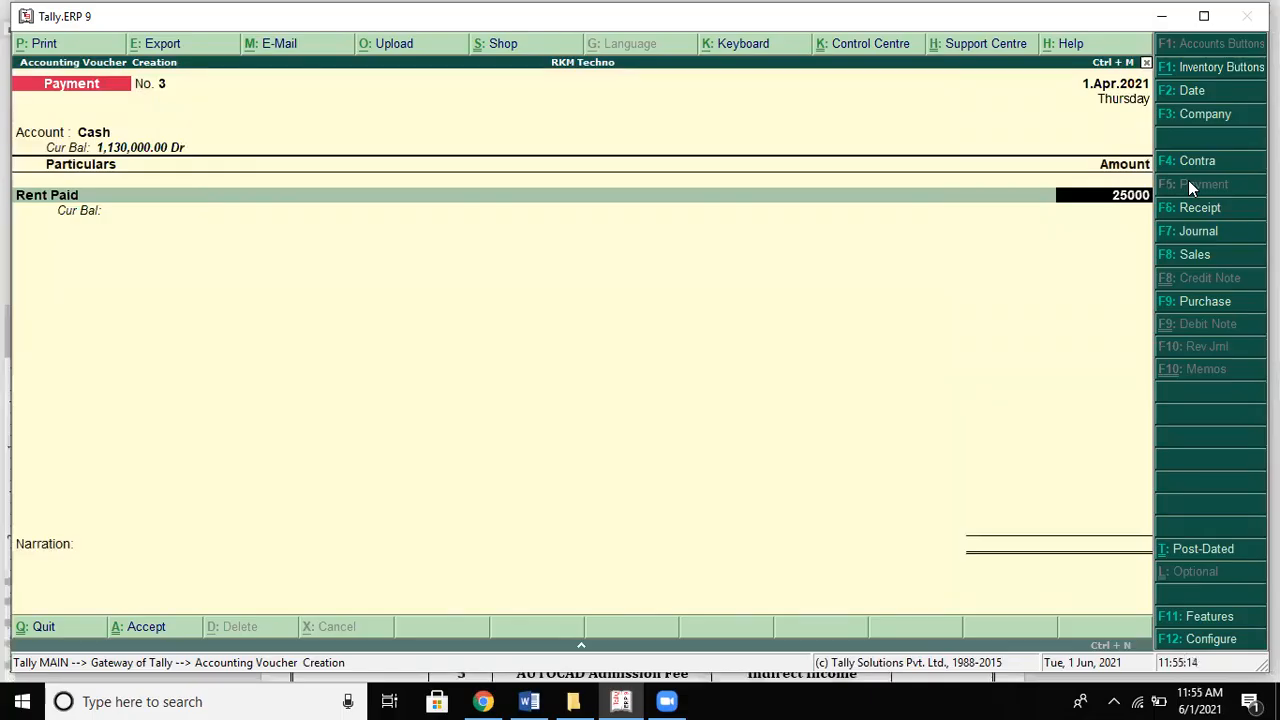
{"action": "key", "text": "Return"}
{"action": "key", "text": "Return"}
Step: Add the narration 'being rent paid' and save Payment No. 3
{"action": "type", "text": "bei"}
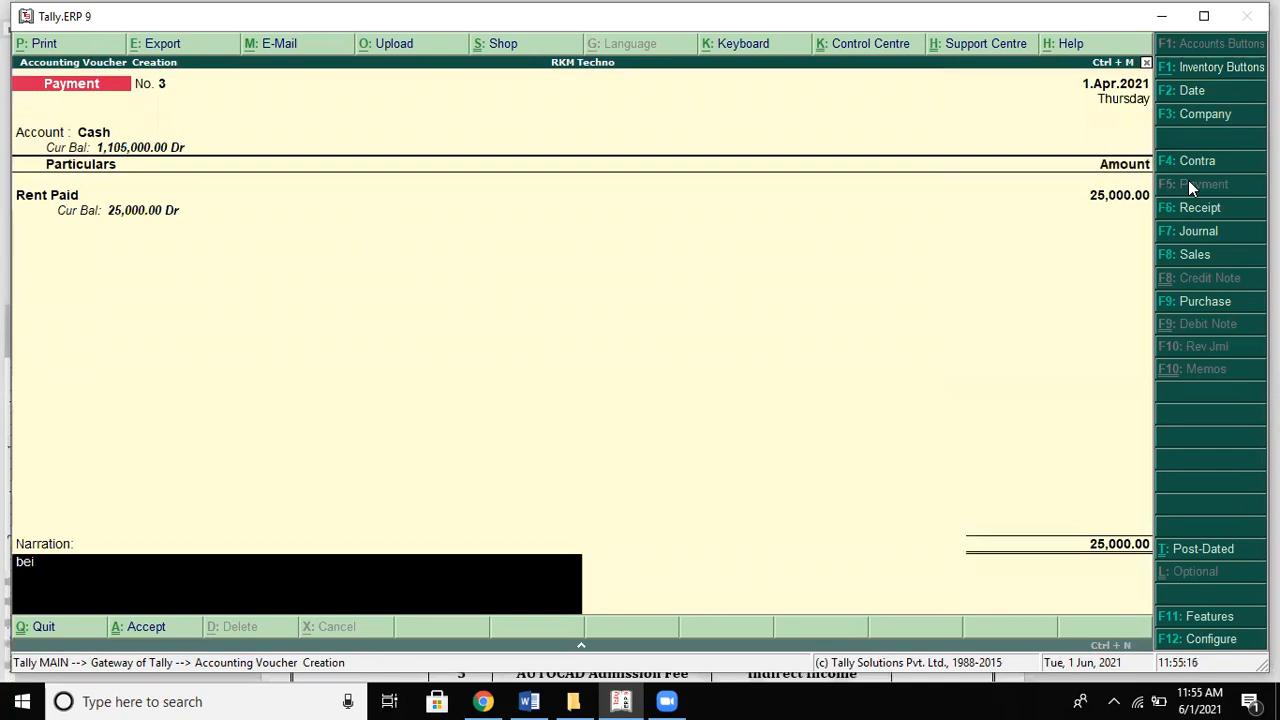
{"action": "type", "text": "ng rent paid"}
{"action": "key", "text": "Return"}
{"action": "key", "text": "Return"}
{"action": "key", "text": "alt+Tab"}
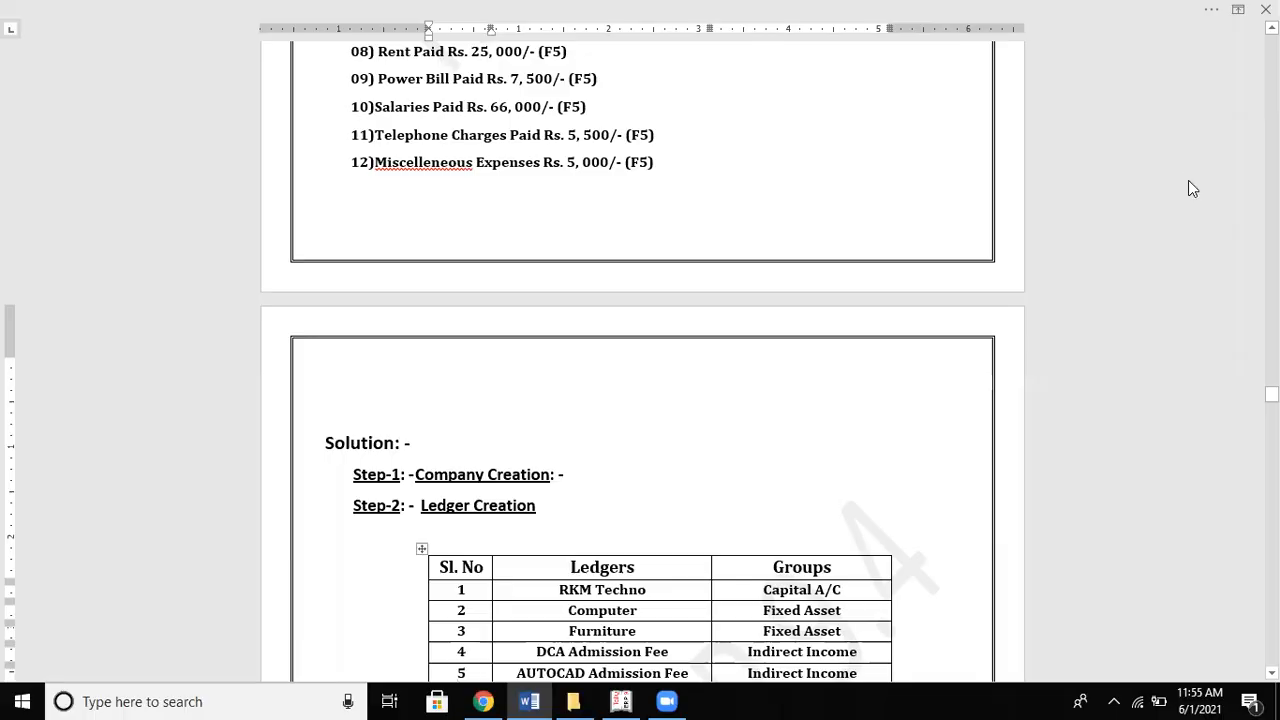
{"action": "key", "text": "alt+Tab"}
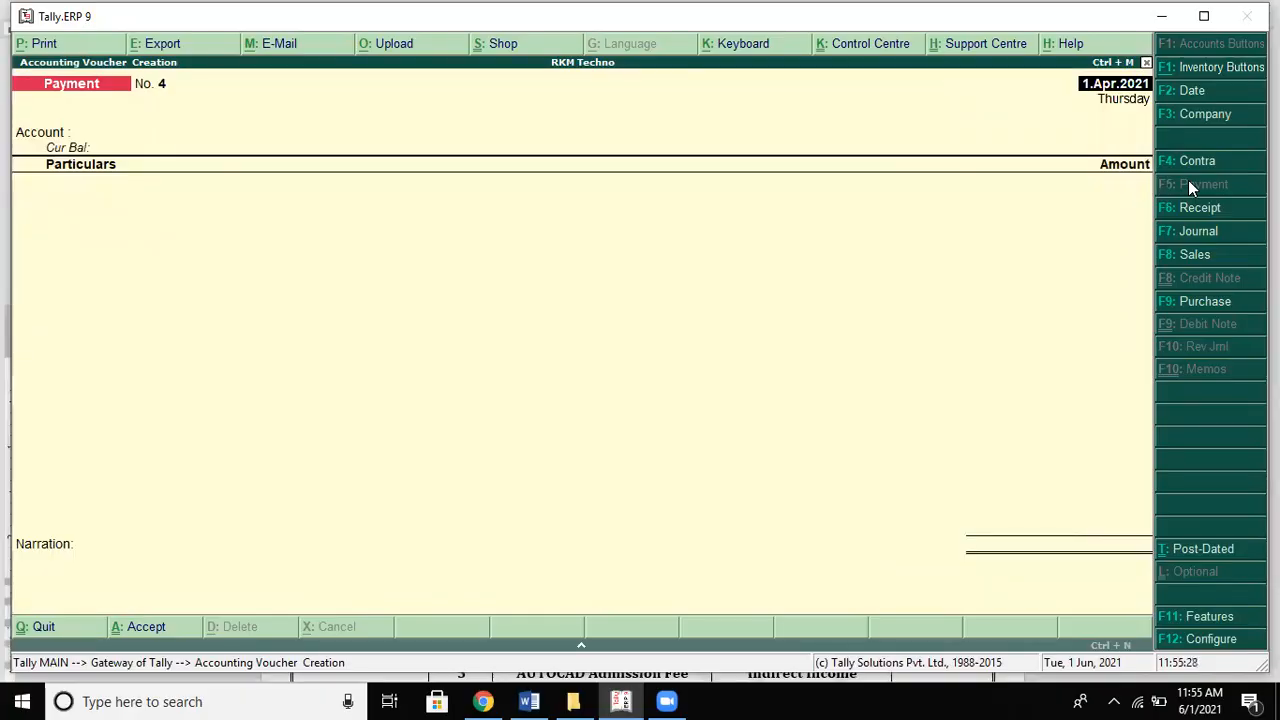
Step: Save Payment No. 4 from Cash for Power Bill Paid of 7,500
{"action": "key", "text": "Return"}
{"action": "type", "text": "C"}
{"action": "key", "text": "Return"}
{"action": "type", "text": "Po"}
{"action": "key", "text": "Return"}
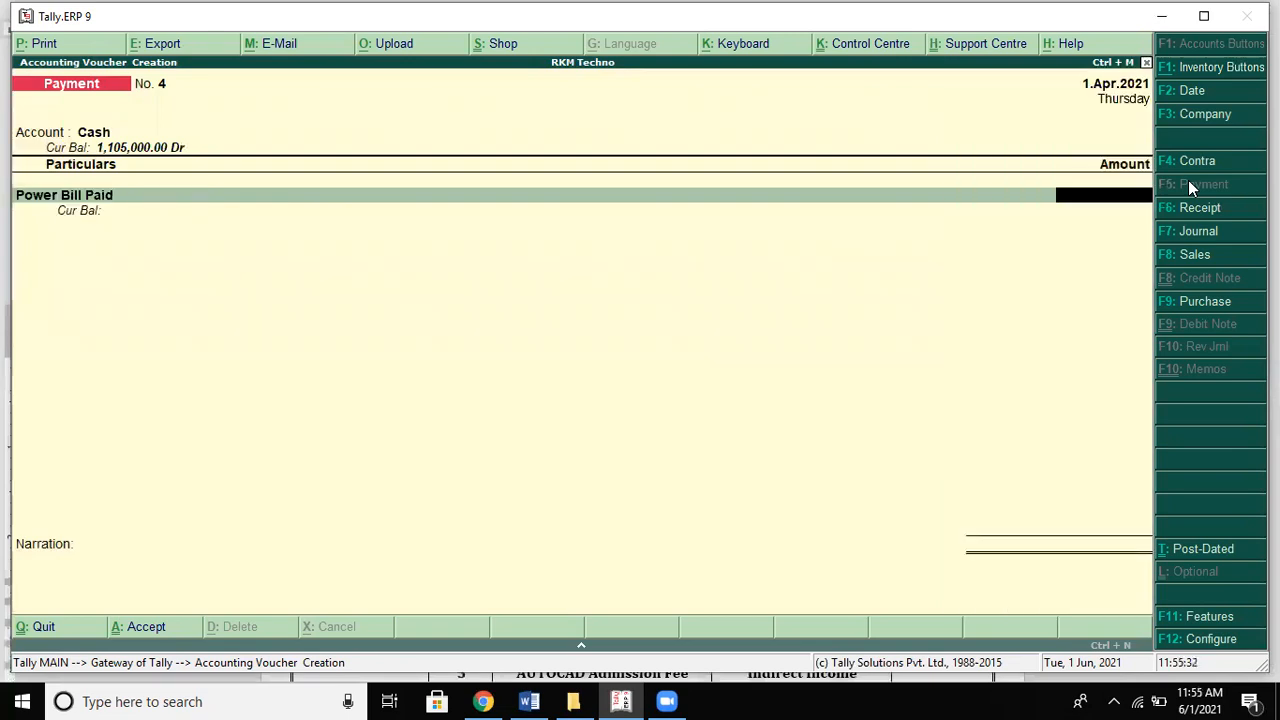
{"action": "key", "text": "alt+Tab"}
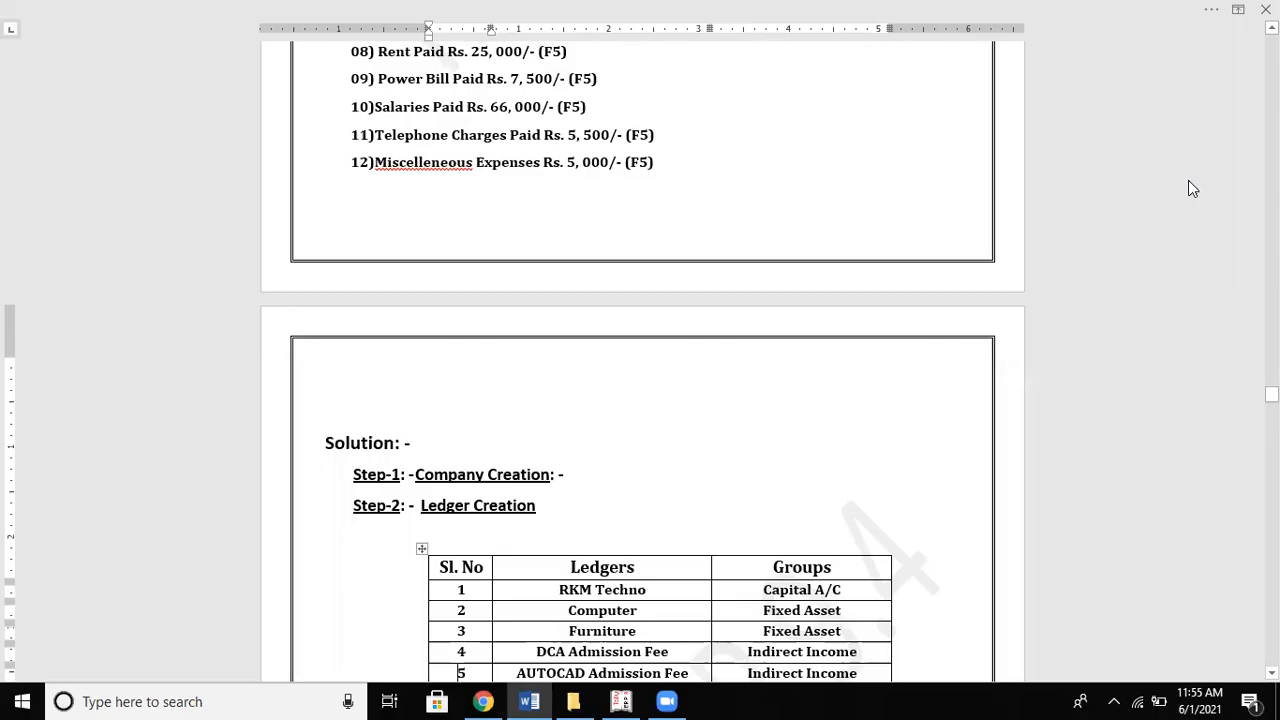
{"action": "key", "text": "alt+Tab"}
{"action": "type", "text": "7500"}
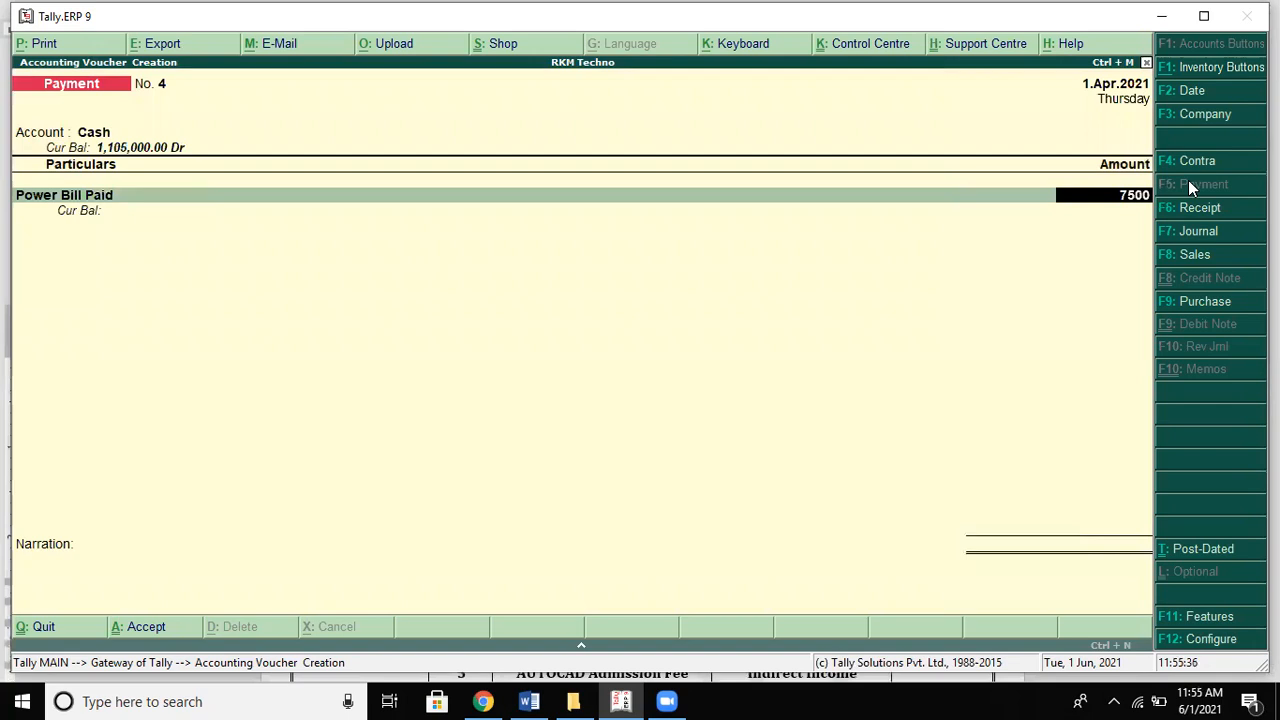
{"action": "key", "text": "Return"}
{"action": "key", "text": "Return"}
{"action": "key", "text": "Return"}
{"action": "key", "text": "Return"}
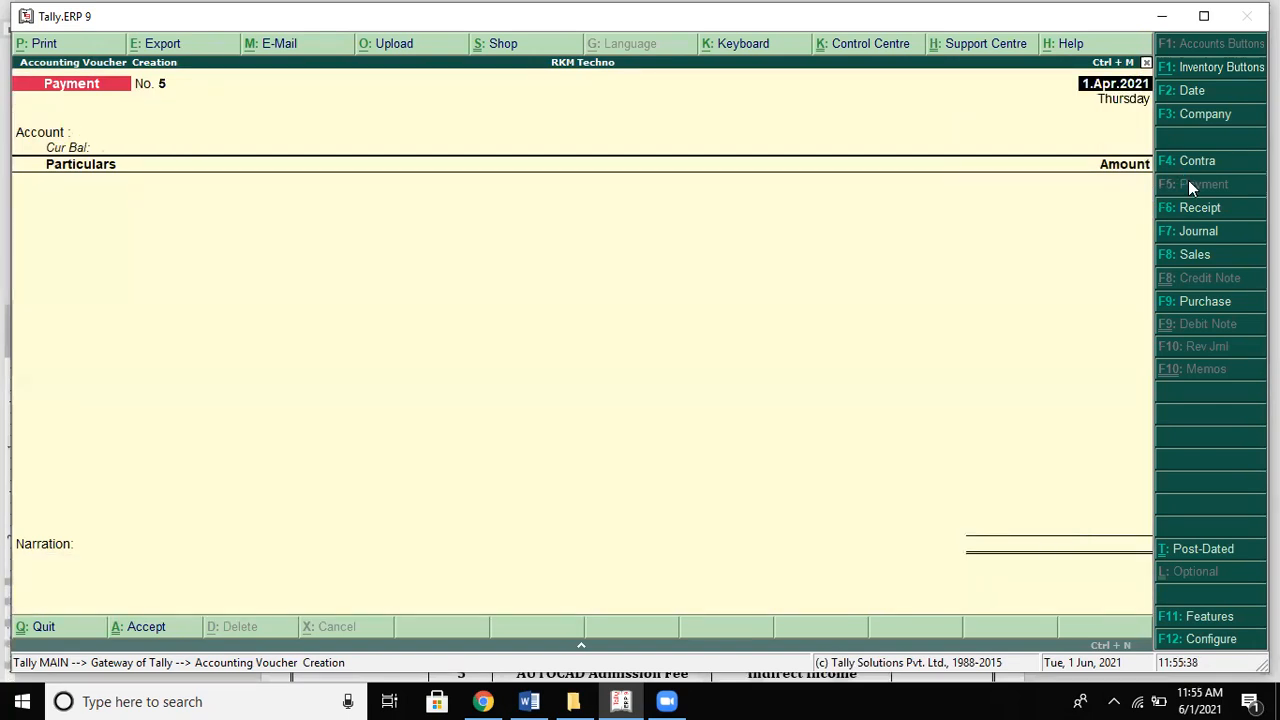
Step: Save Payment No. 5 from Cash for Salaries Paid of 66,000
{"action": "key", "text": "alt+Tab"}
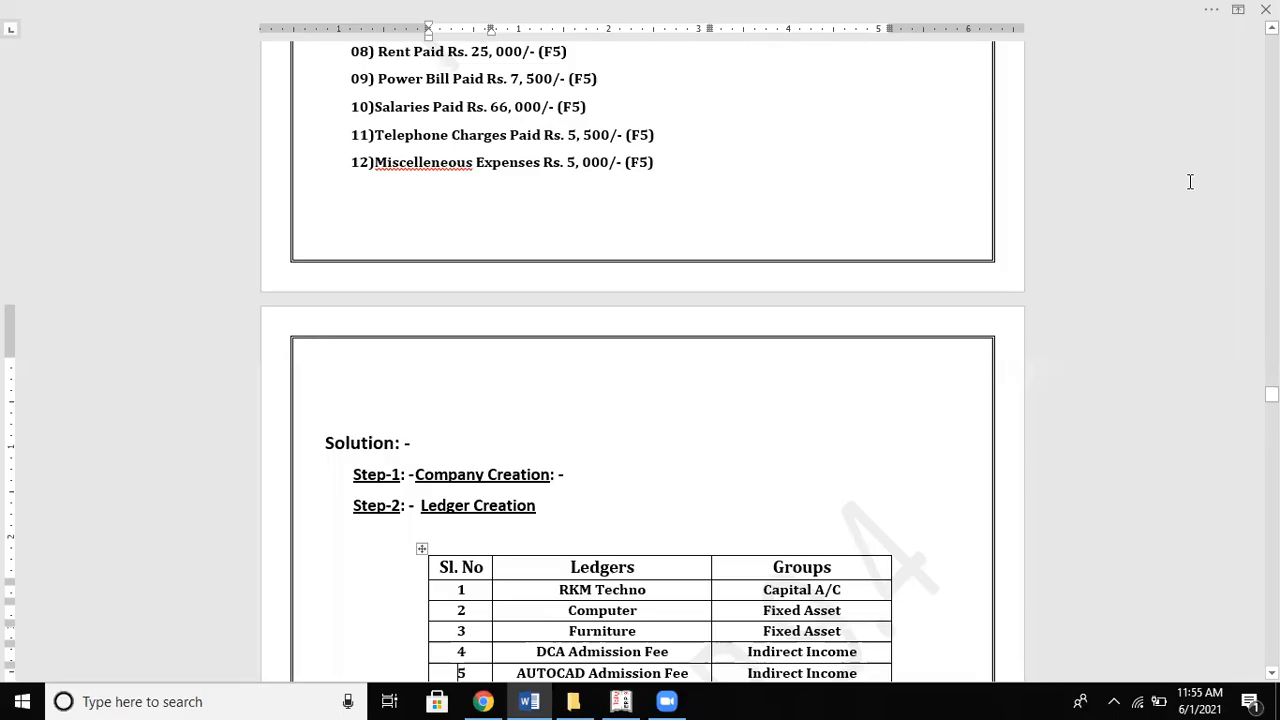
{"action": "key", "text": "alt+Tab"}
{"action": "type", "text": "C"}
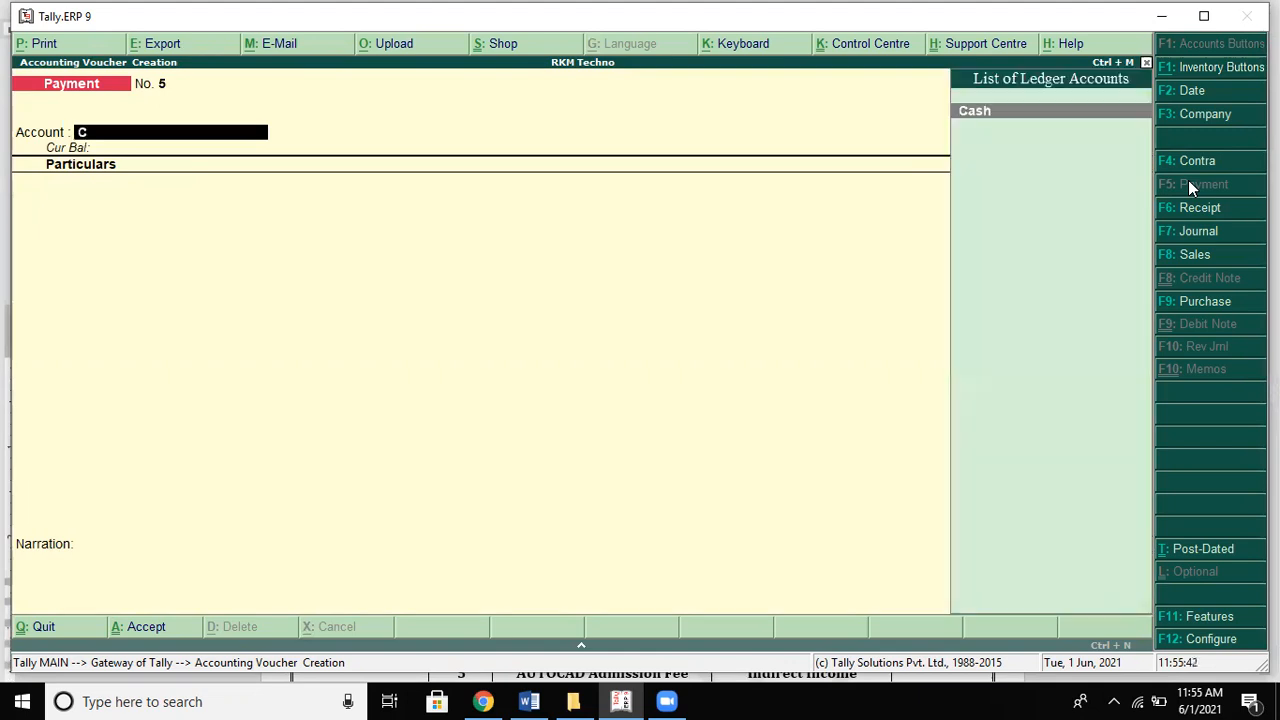
{"action": "key", "text": "Return"}
{"action": "type", "text": "Sa"}
{"action": "key", "text": "Return"}
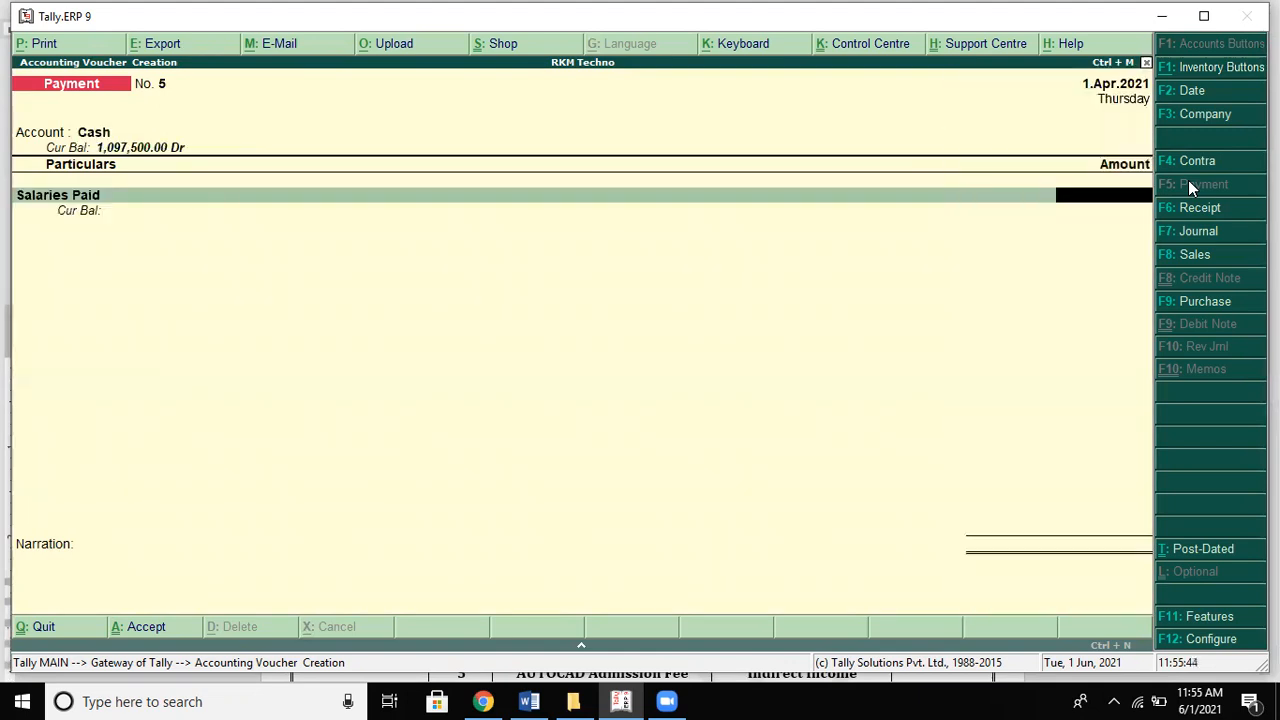
{"action": "key", "text": "alt+Tab"}
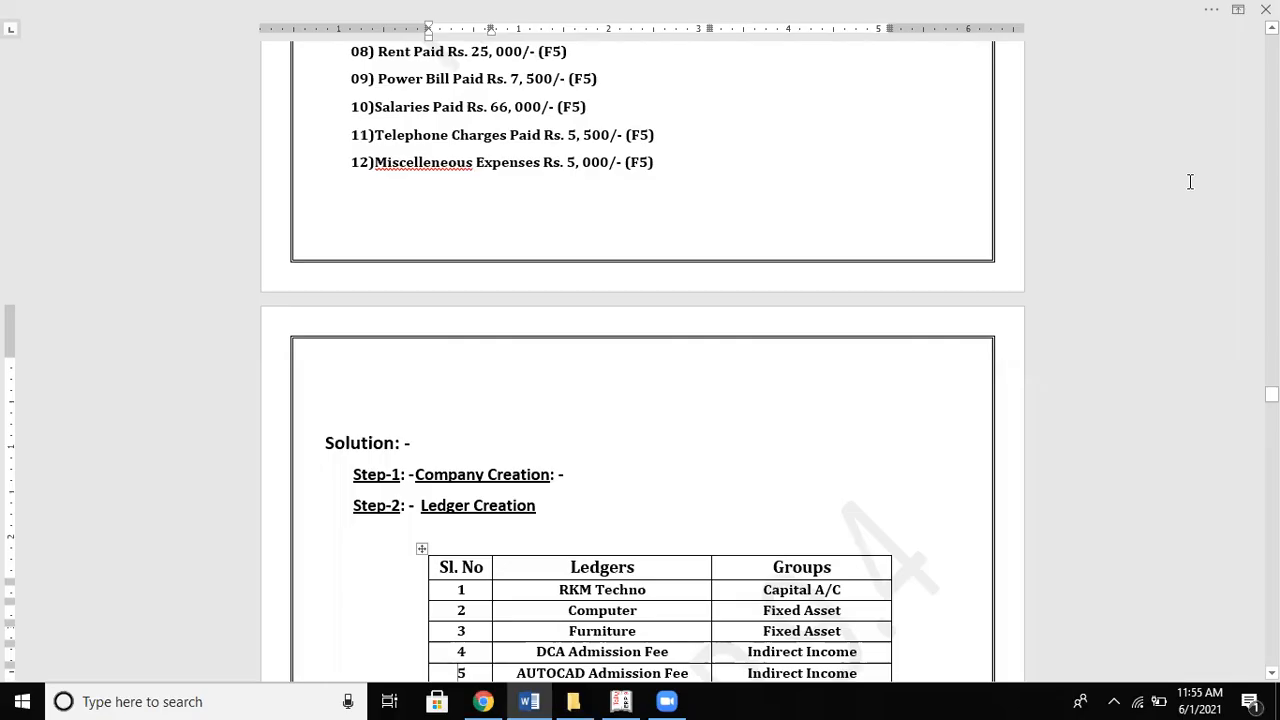
{"action": "key", "text": "alt+Tab"}
{"action": "type", "text": "66,000"}
{"action": "key", "text": "Return"}
{"action": "key", "text": "Return"}
{"action": "key", "text": "Return"}
{"action": "key", "text": "Return"}
{"action": "key", "text": "alt+Tab"}
{"action": "key", "text": "alt+Tab"}
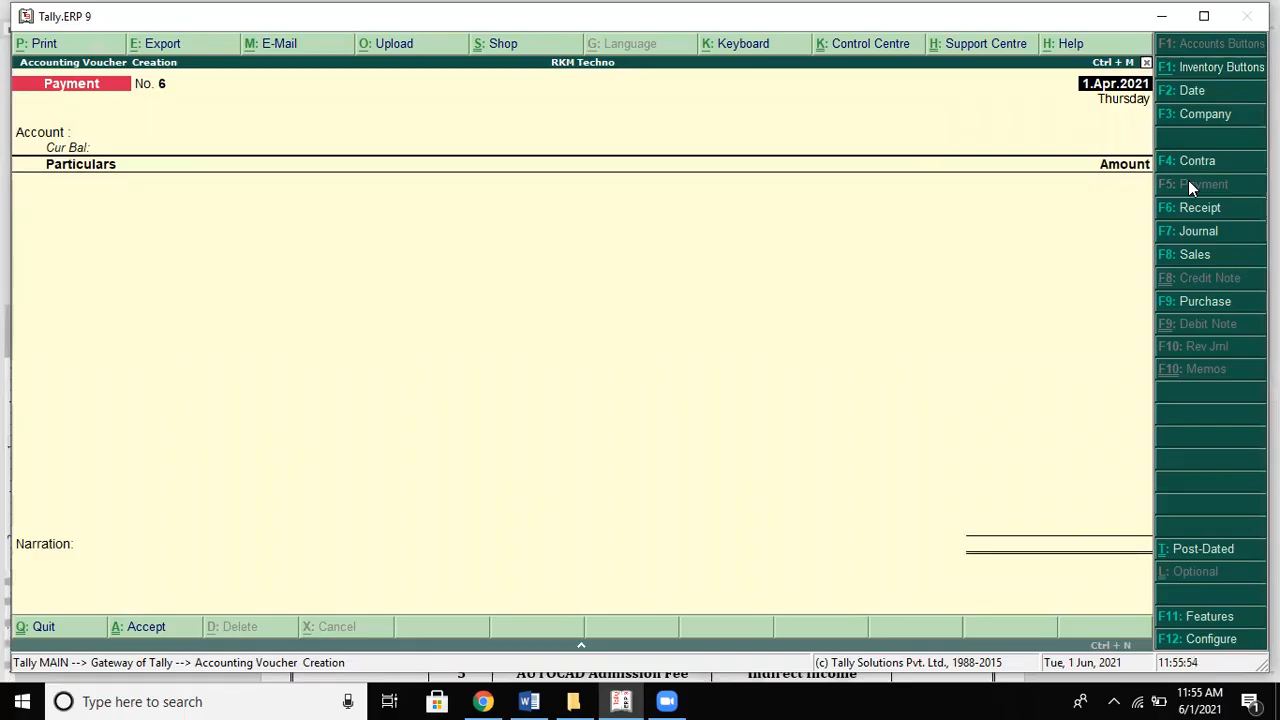
Step: Save Payment No. 6 from Cash for Telephone Charges of 5,500
{"action": "type", "text": "c"}
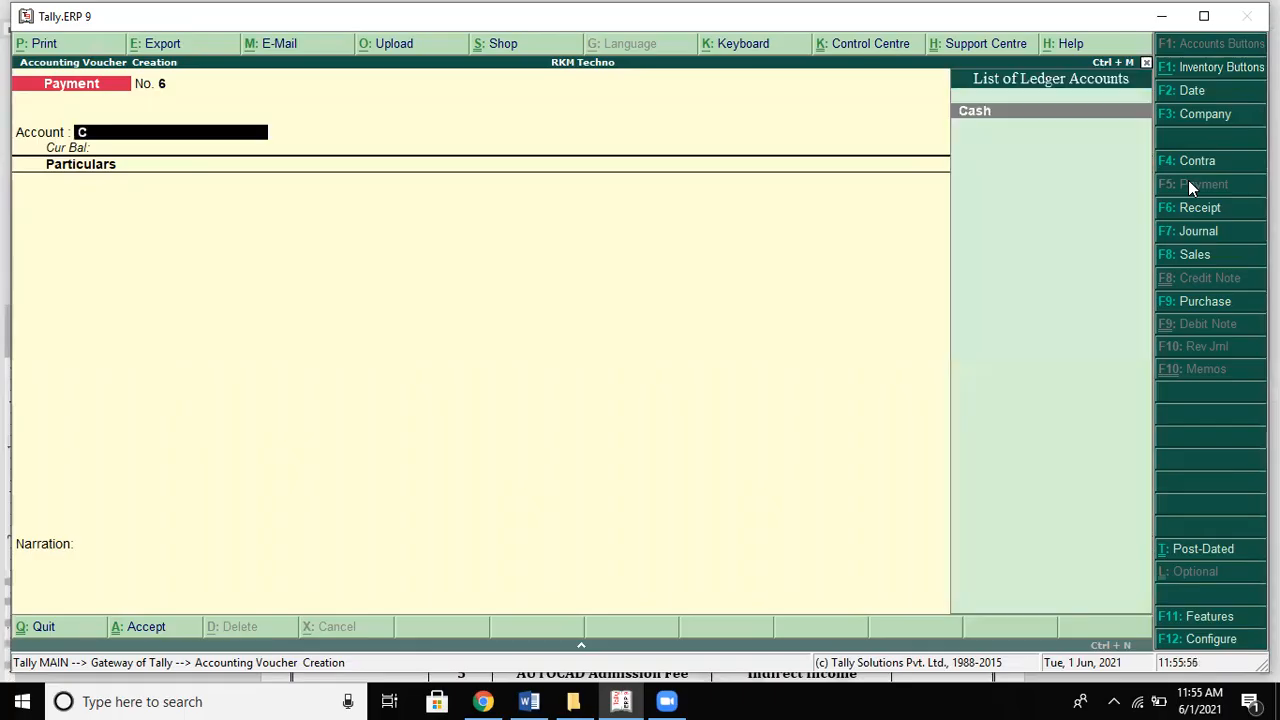
{"action": "key", "text": "Return"}
{"action": "type", "text": "Telephone Charges"}
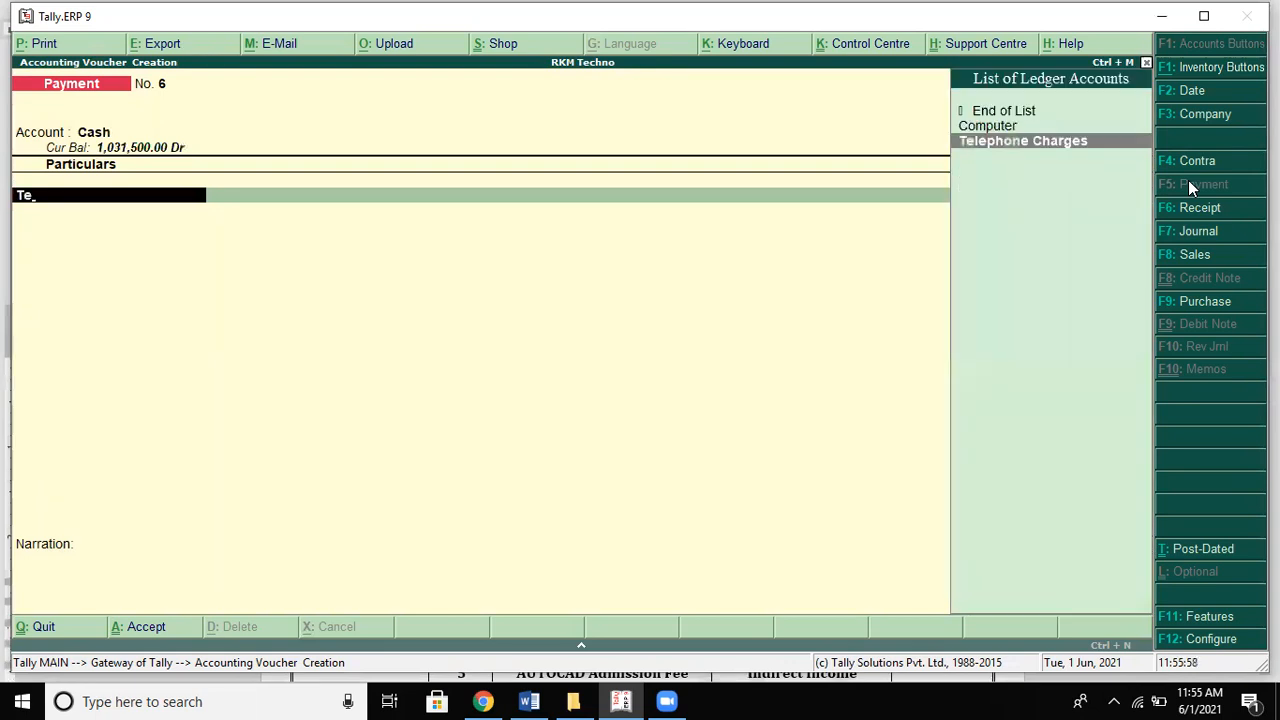
{"action": "key", "text": "Return"}
{"action": "key", "text": "alt+Tab"}
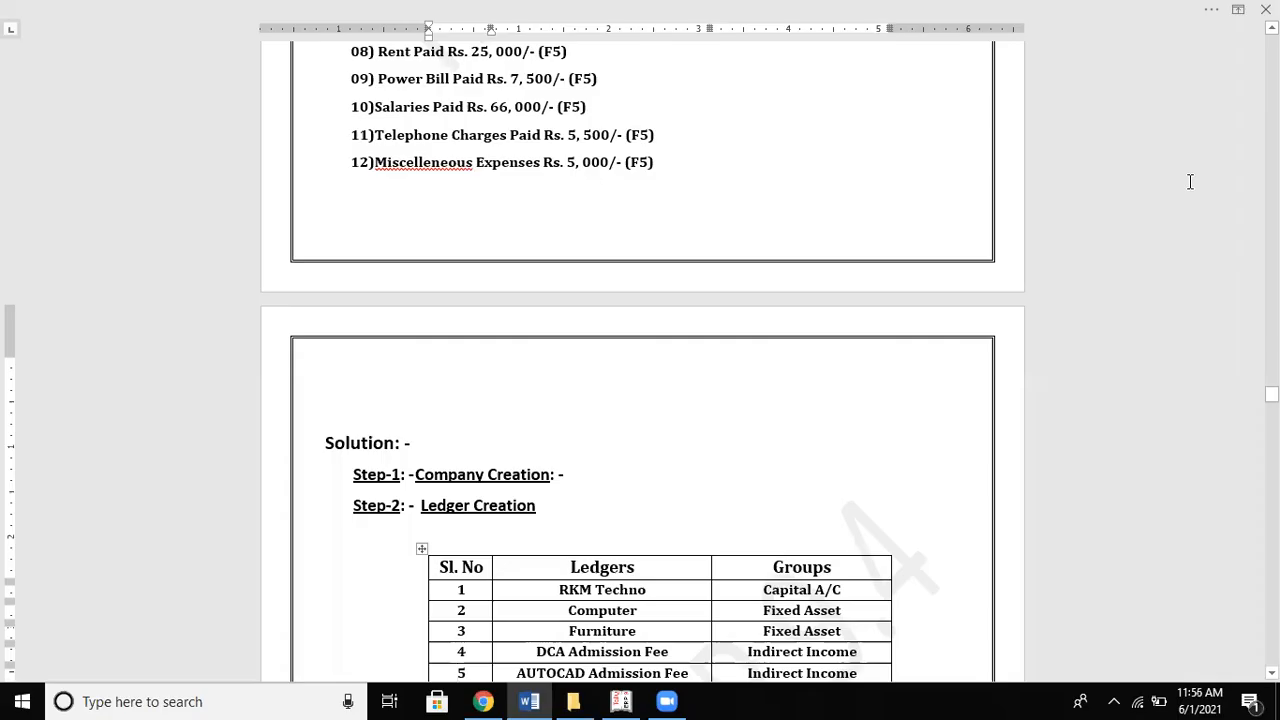
{"action": "key", "text": "alt+Tab"}
{"action": "type", "text": "5500"}
{"action": "key", "text": "Return"}
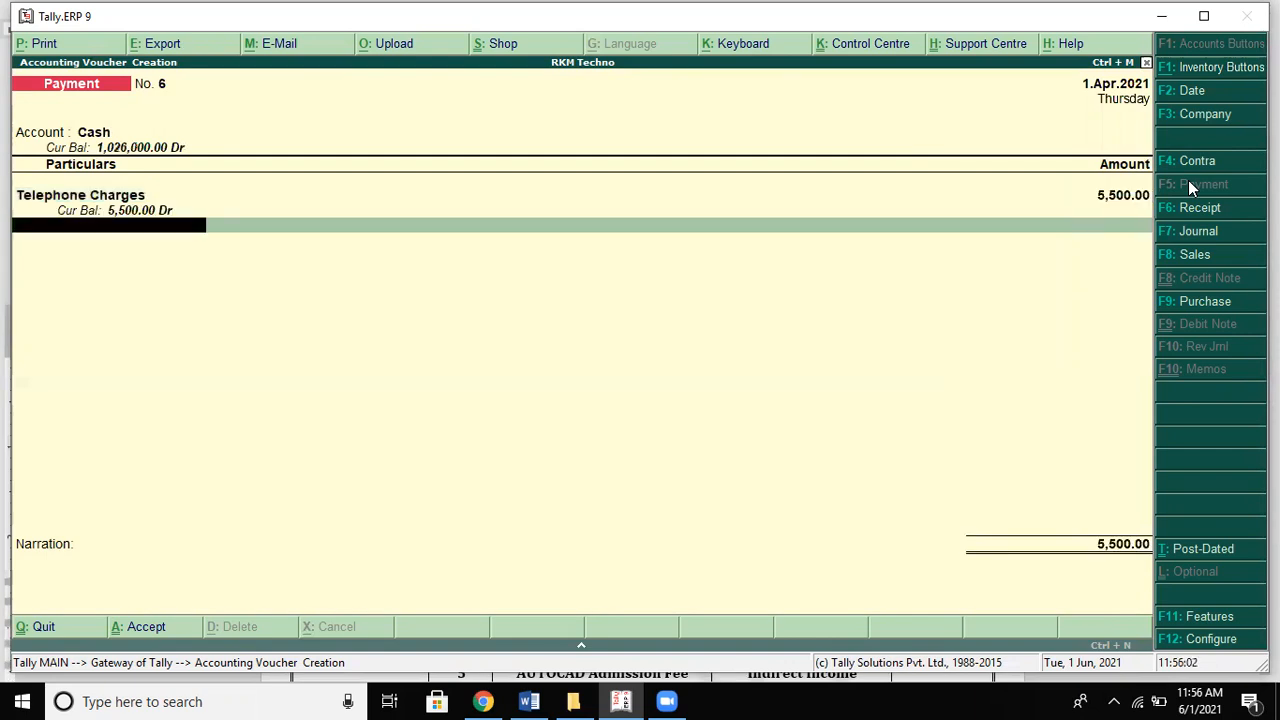
{"action": "key", "text": "Return"}
{"action": "key", "text": "Return"}
{"action": "key", "text": "Return"}
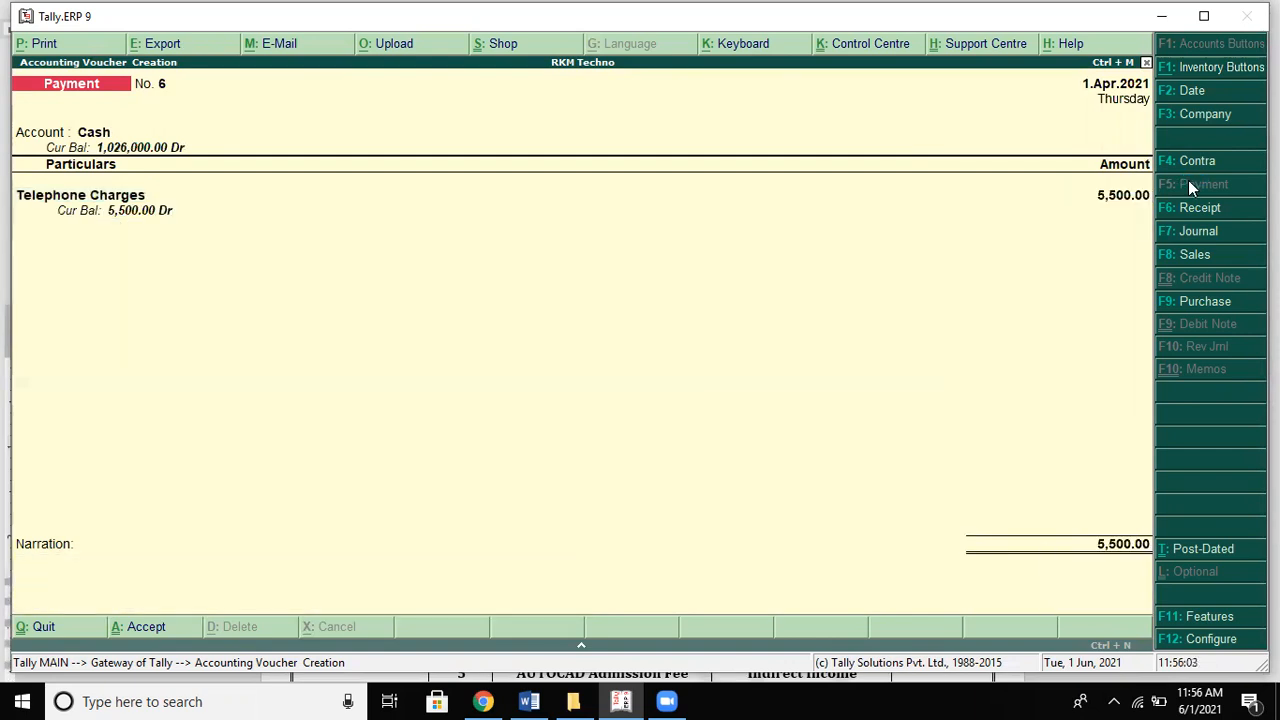
{"action": "key", "text": "alt+Tab"}
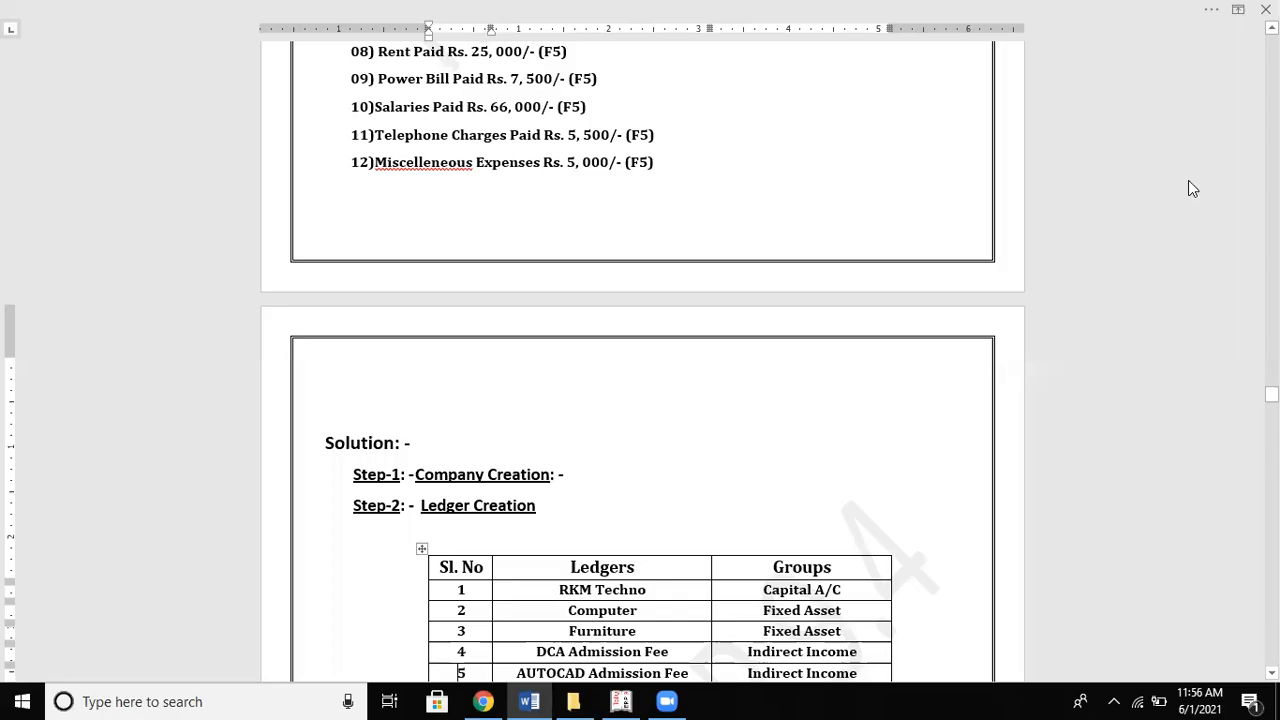
Step: Save Payment No. 7 from Cash for Miscelleneous Exp of 5,000
{"action": "key", "text": "alt+Tab"}
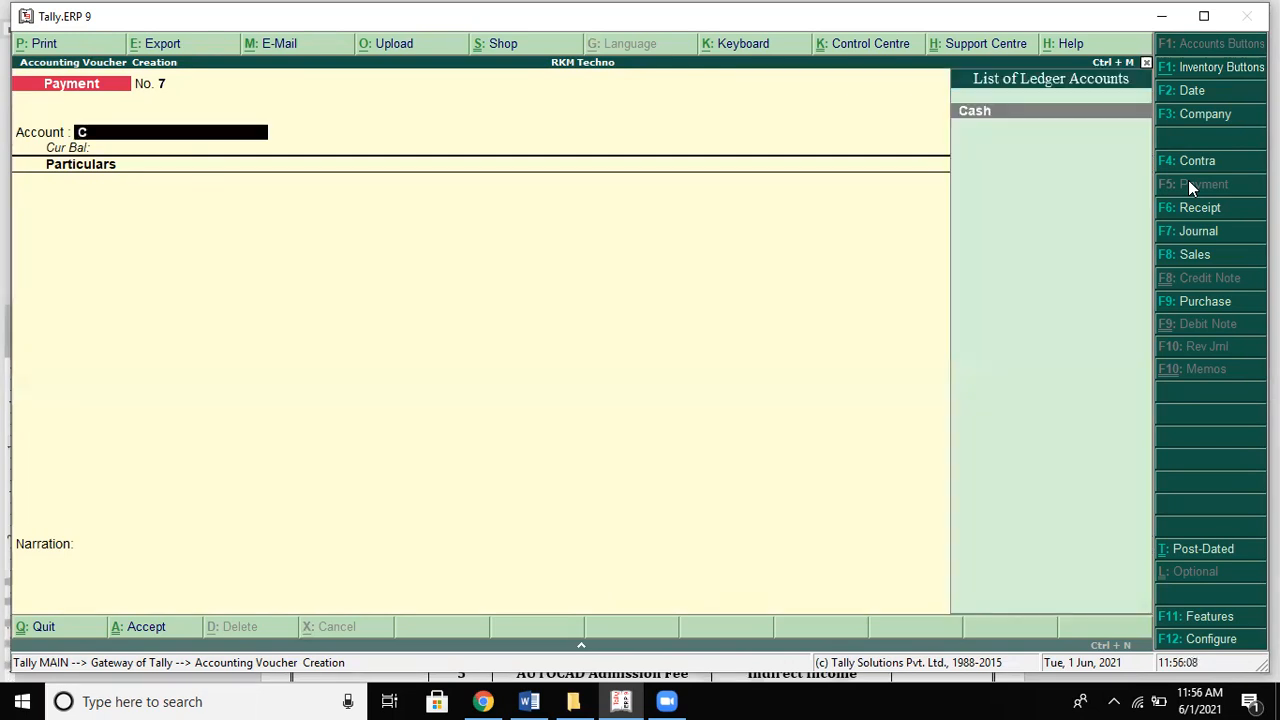
{"action": "key", "text": "Return"}
{"action": "type", "text": "M"}
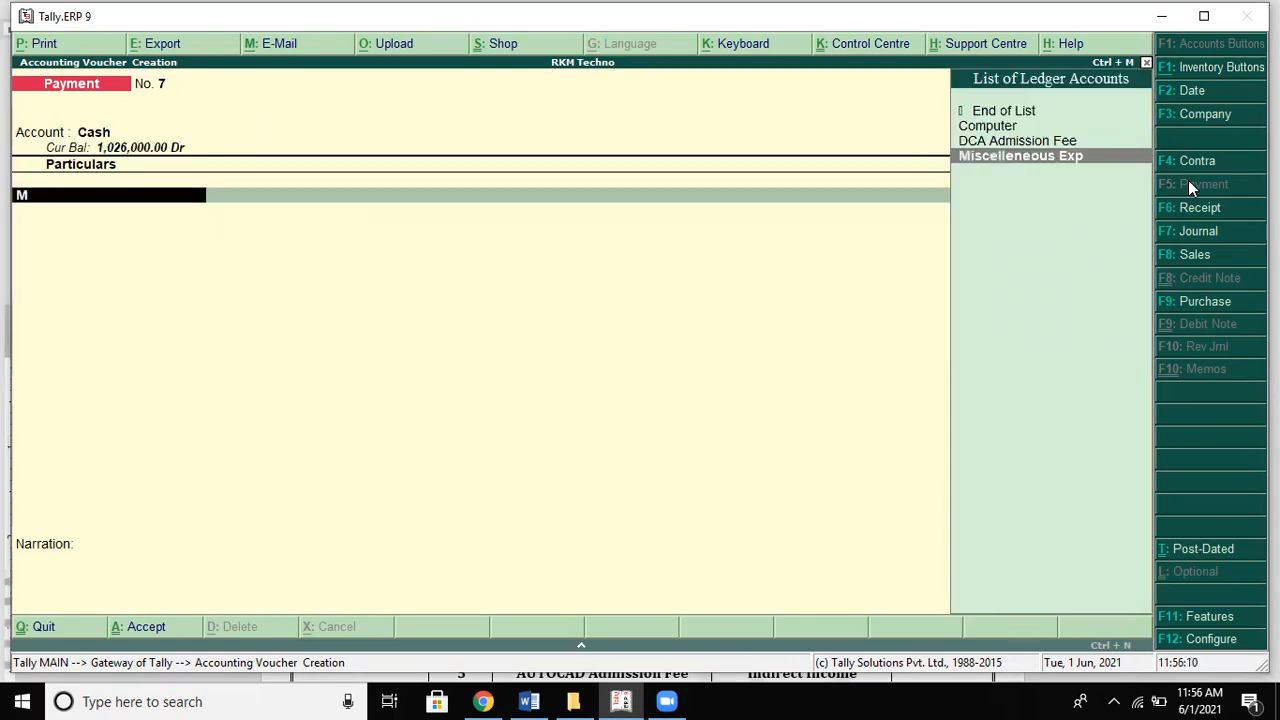
{"action": "key", "text": "Return"}
{"action": "key", "text": "alt+Tab"}
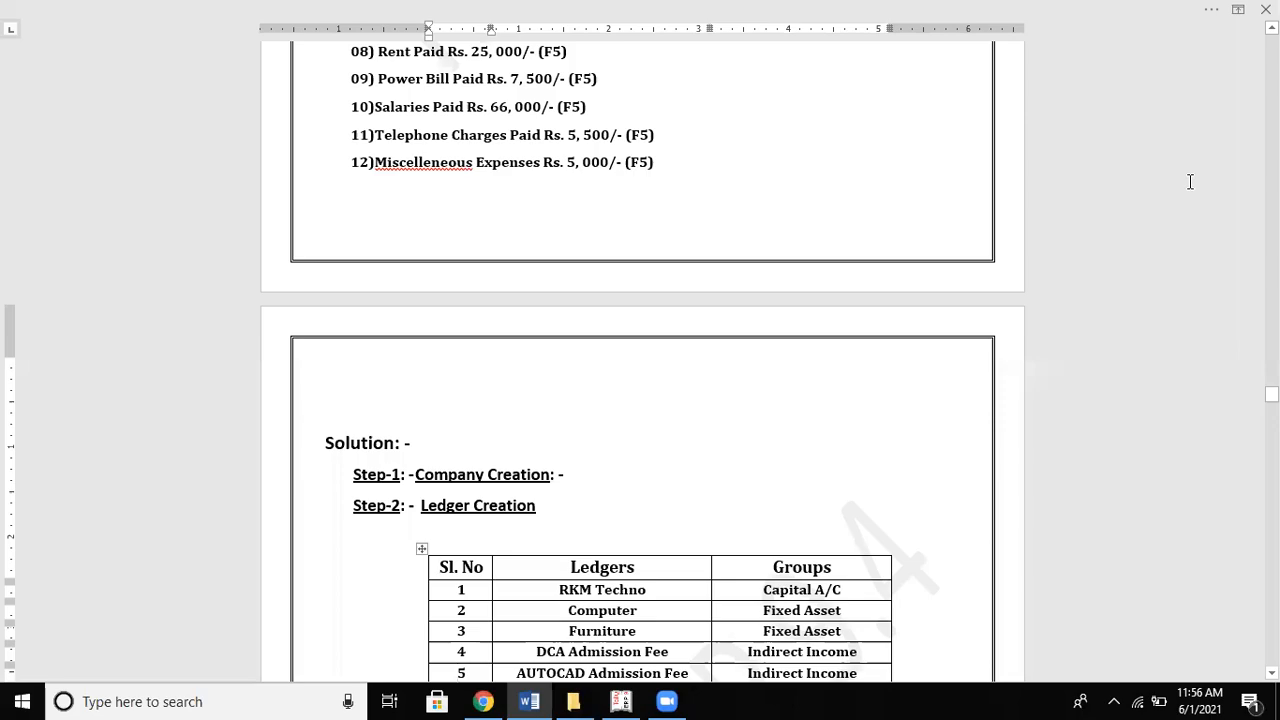
{"action": "key", "text": "alt+Tab"}
{"action": "type", "text": "5000"}
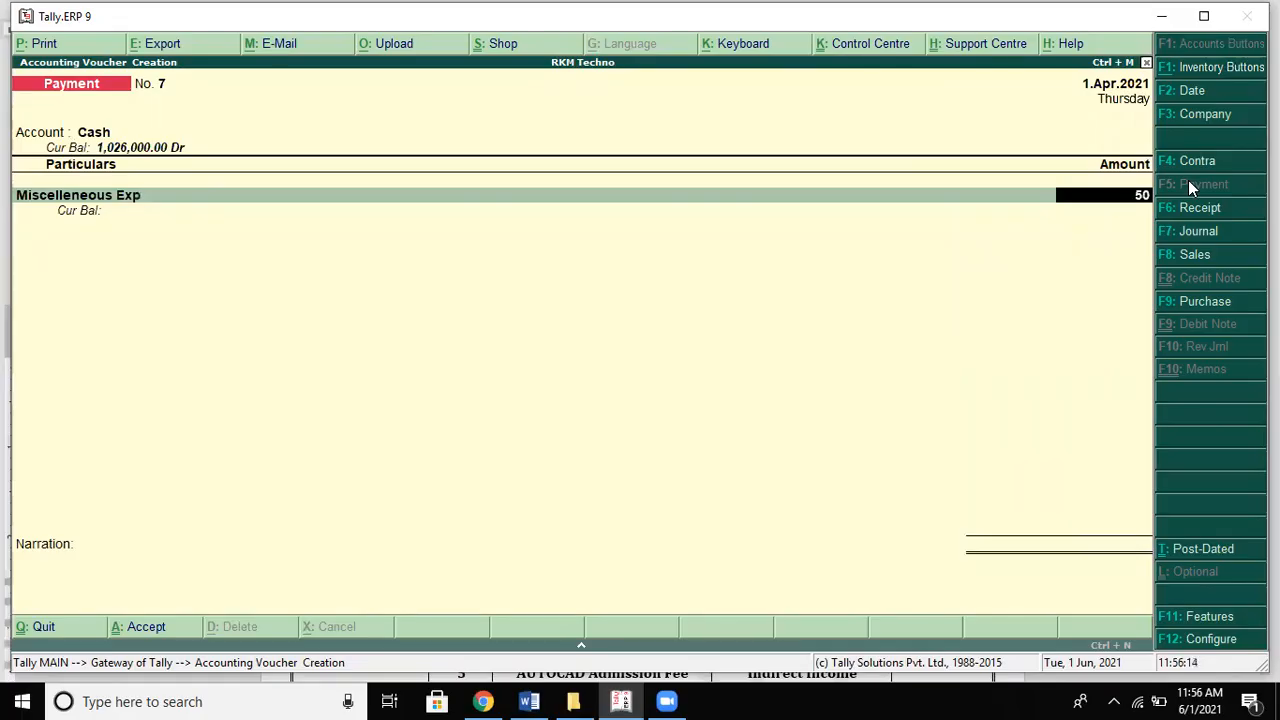
{"action": "key", "text": "Return"}
{"action": "key", "text": "Return"}
{"action": "key", "text": "Return"}
{"action": "key", "text": "Return"}
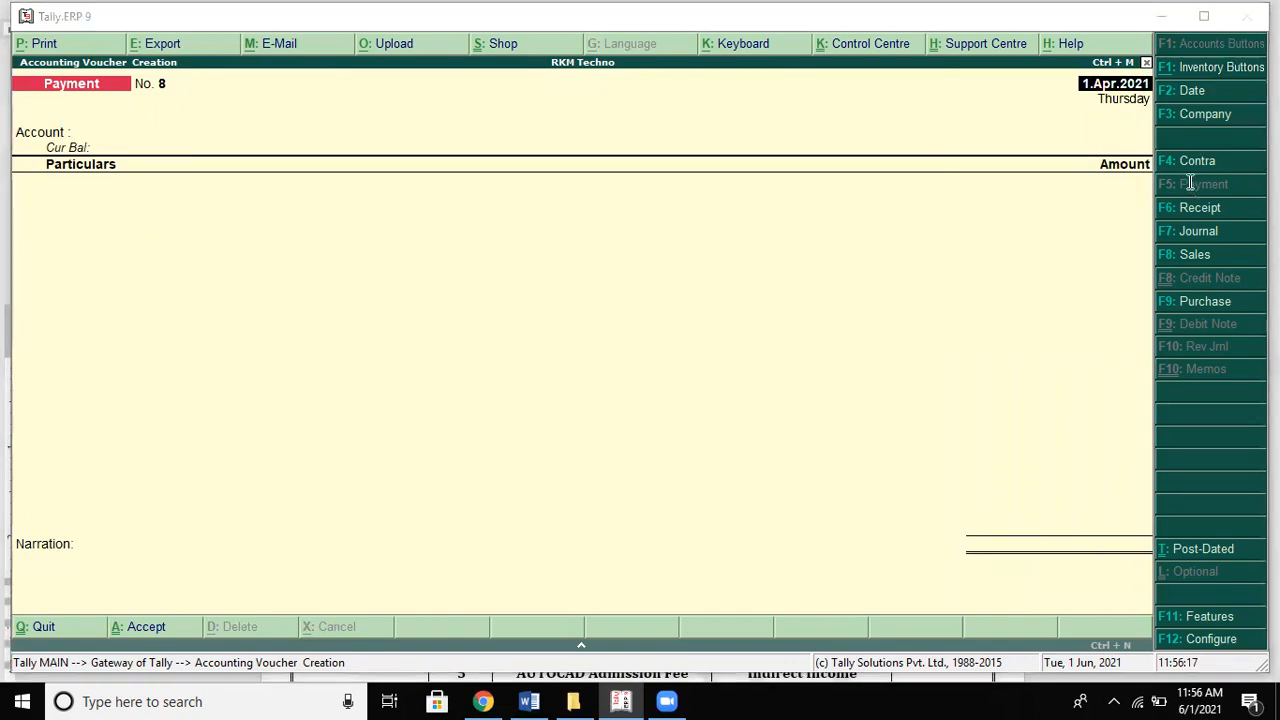
{"action": "key", "text": "alt+Tab"}
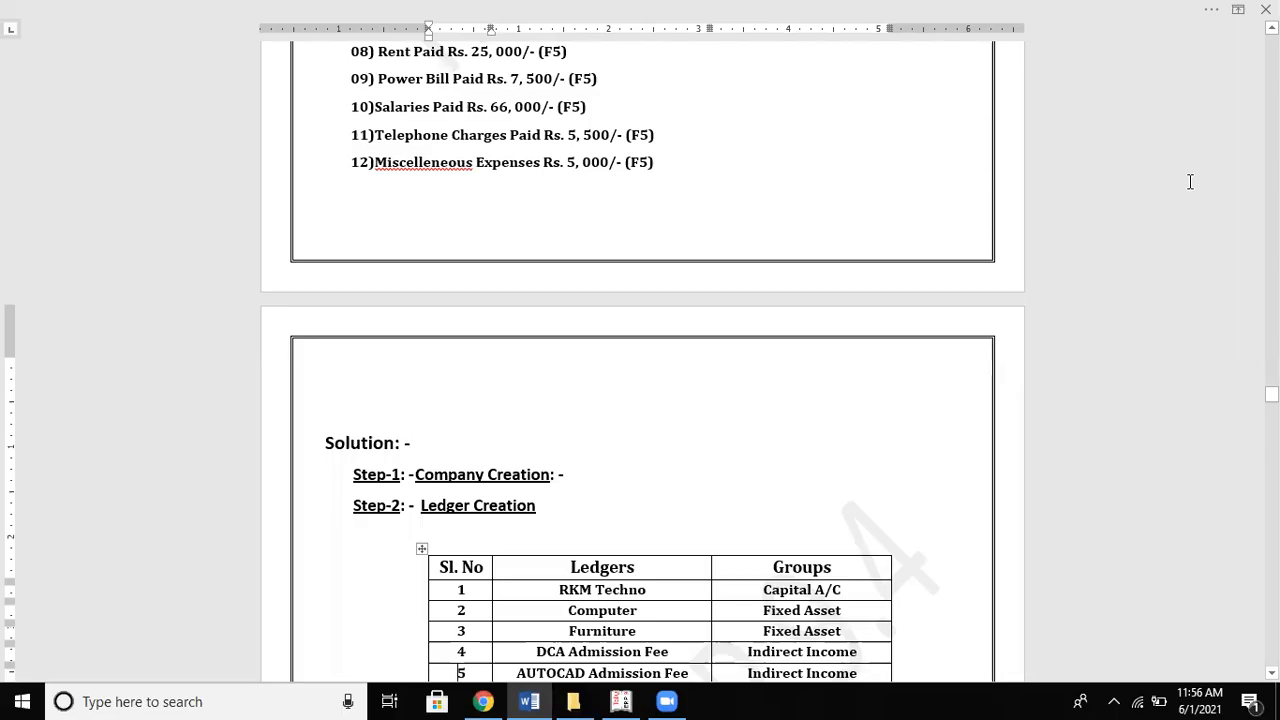
Step: Scroll past the ledger table and Contra Vouchers list to problem 8, Accounts Only
{"action": "scroll", "coordinate": [1190, 181], "scroll_direction": "down", "scroll_amount": 3}
{"action": "scroll", "coordinate": [1190, 181], "scroll_direction": "down", "scroll_amount": 9}
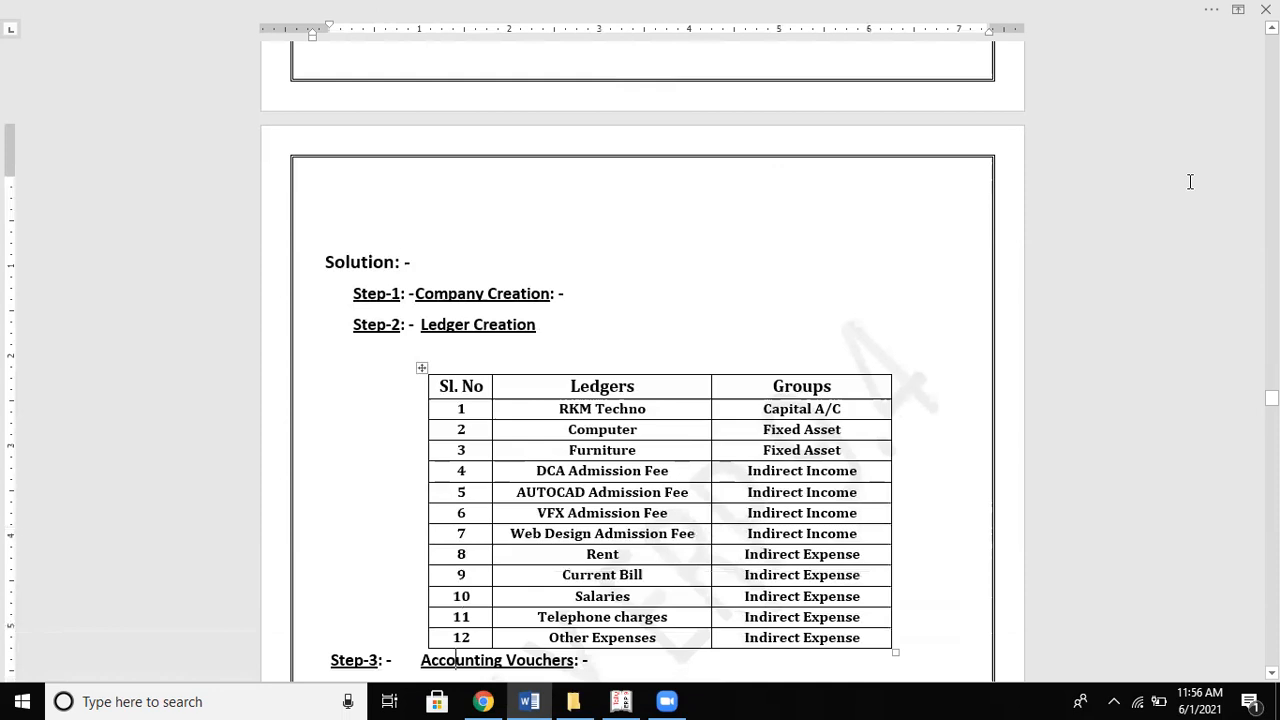
{"action": "scroll", "coordinate": [1190, 181], "scroll_direction": "down", "scroll_amount": 7}
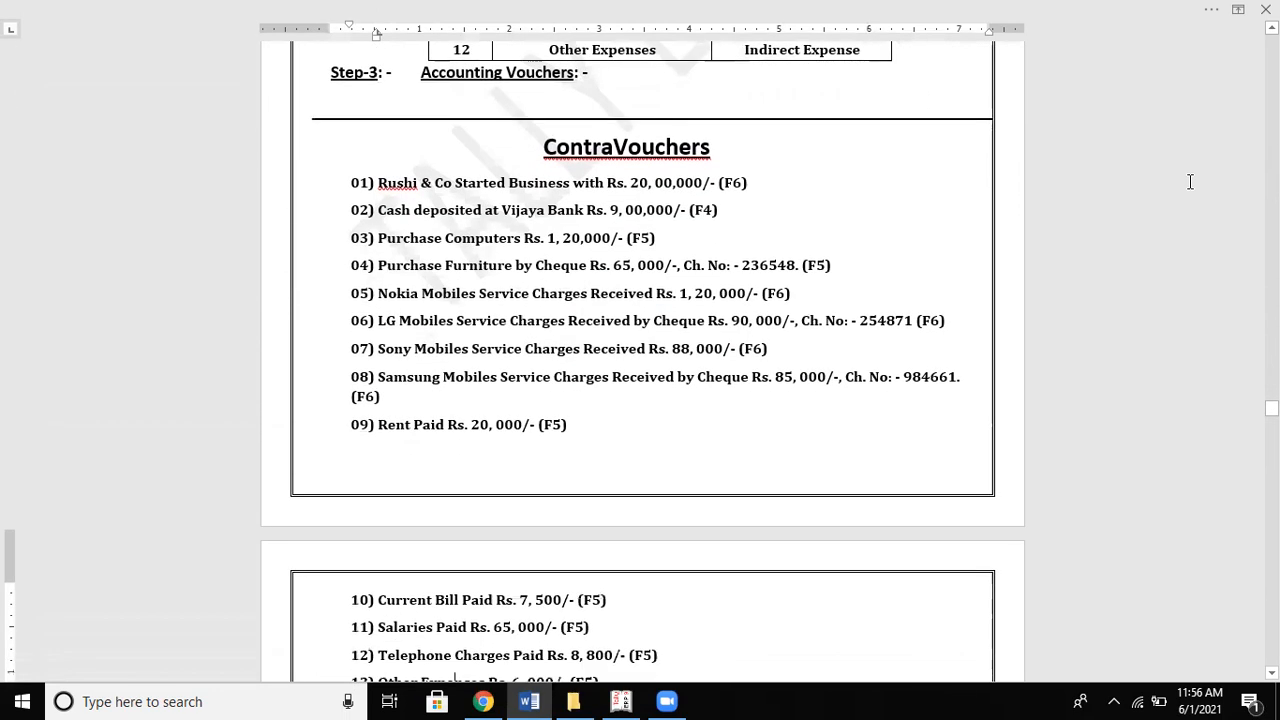
{"action": "scroll", "coordinate": [1190, 181], "scroll_direction": "down", "scroll_amount": 1}
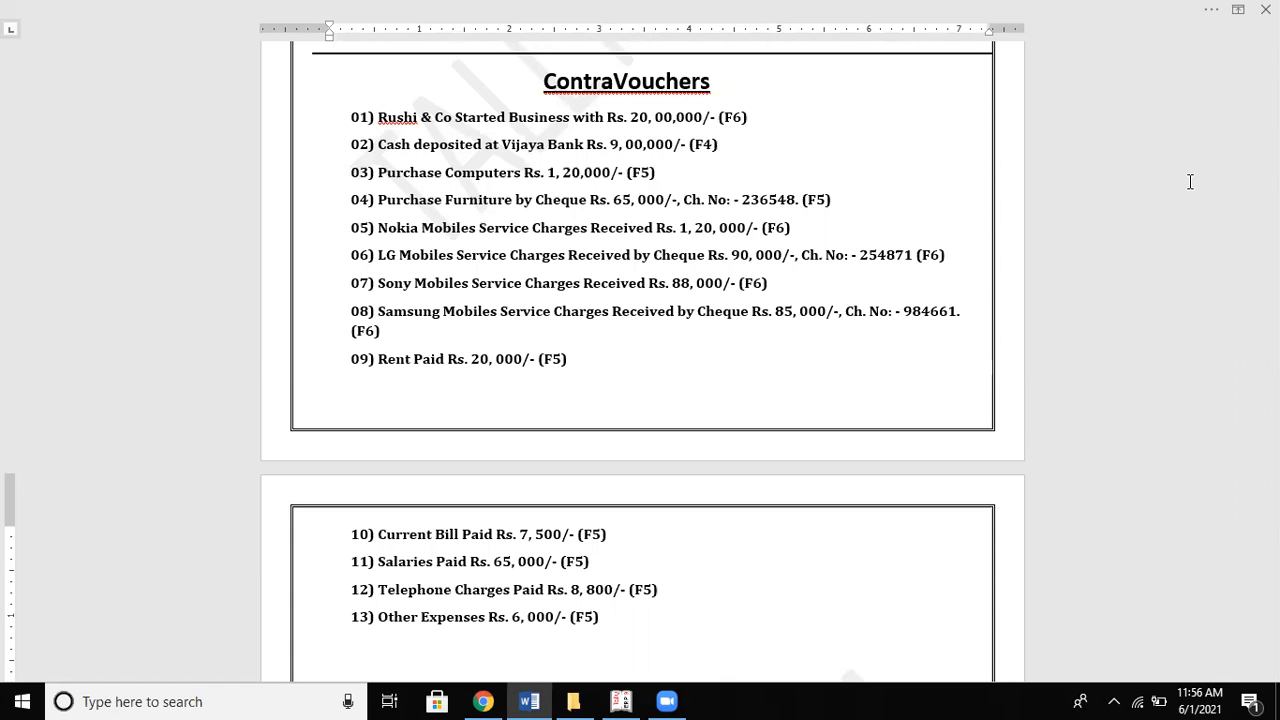
{"action": "scroll", "coordinate": [1190, 181], "scroll_direction": "down", "scroll_amount": 5}
{"action": "scroll", "coordinate": [1188, 181], "scroll_direction": "down", "scroll_amount": 8}
{"action": "scroll", "coordinate": [1190, 181], "scroll_direction": "down", "scroll_amount": 2}
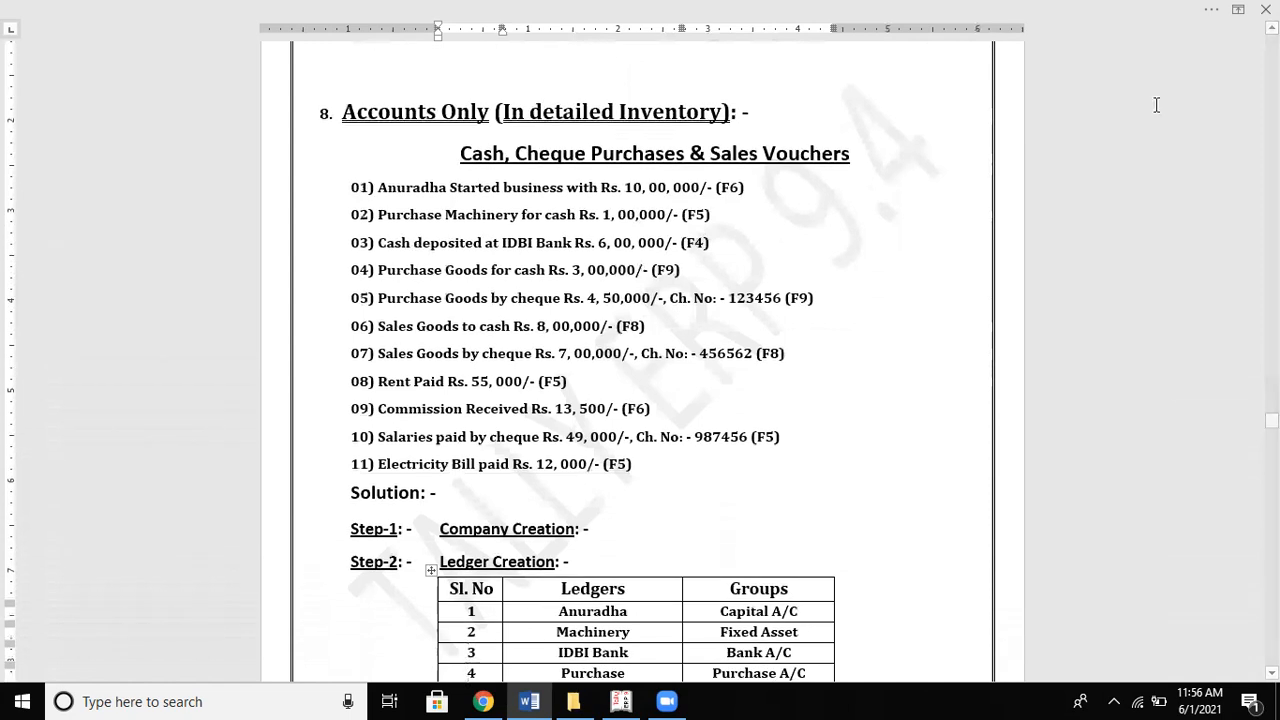
Step: Delete the empty line above the '8. Accounts Only' heading
{"action": "left_click", "coordinate": [660, 77]}
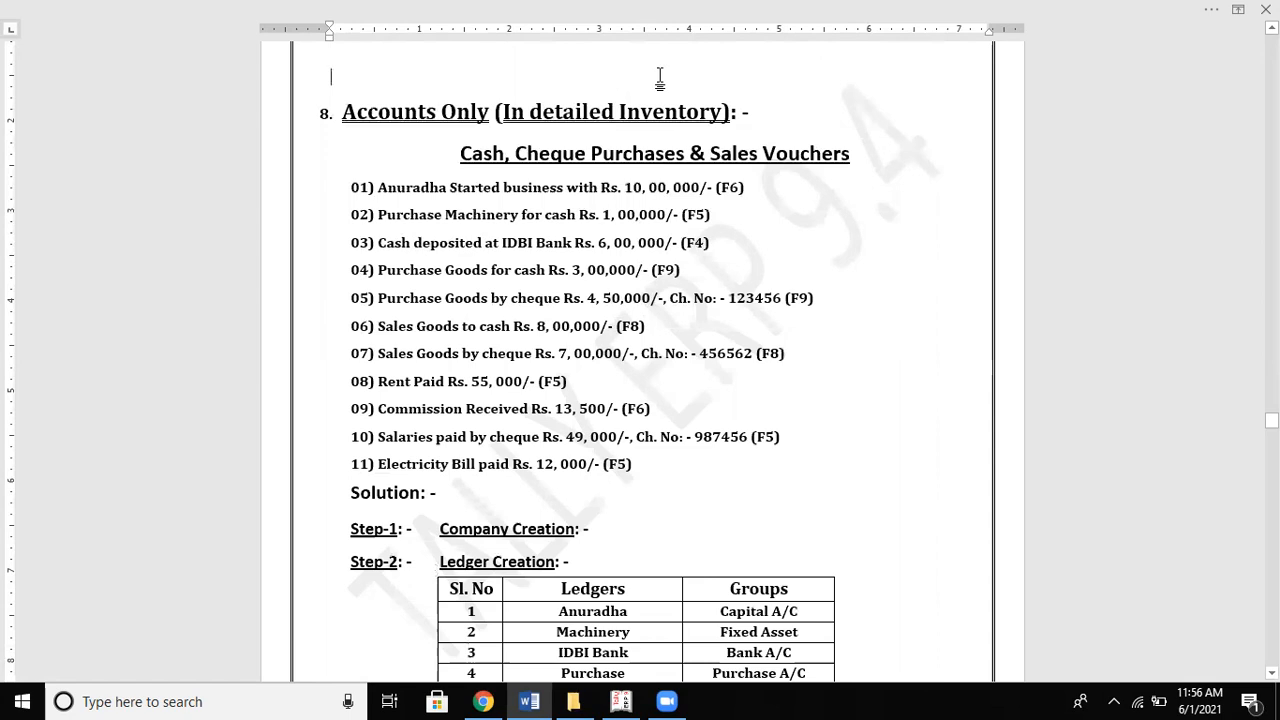
{"action": "key", "text": "Delete"}
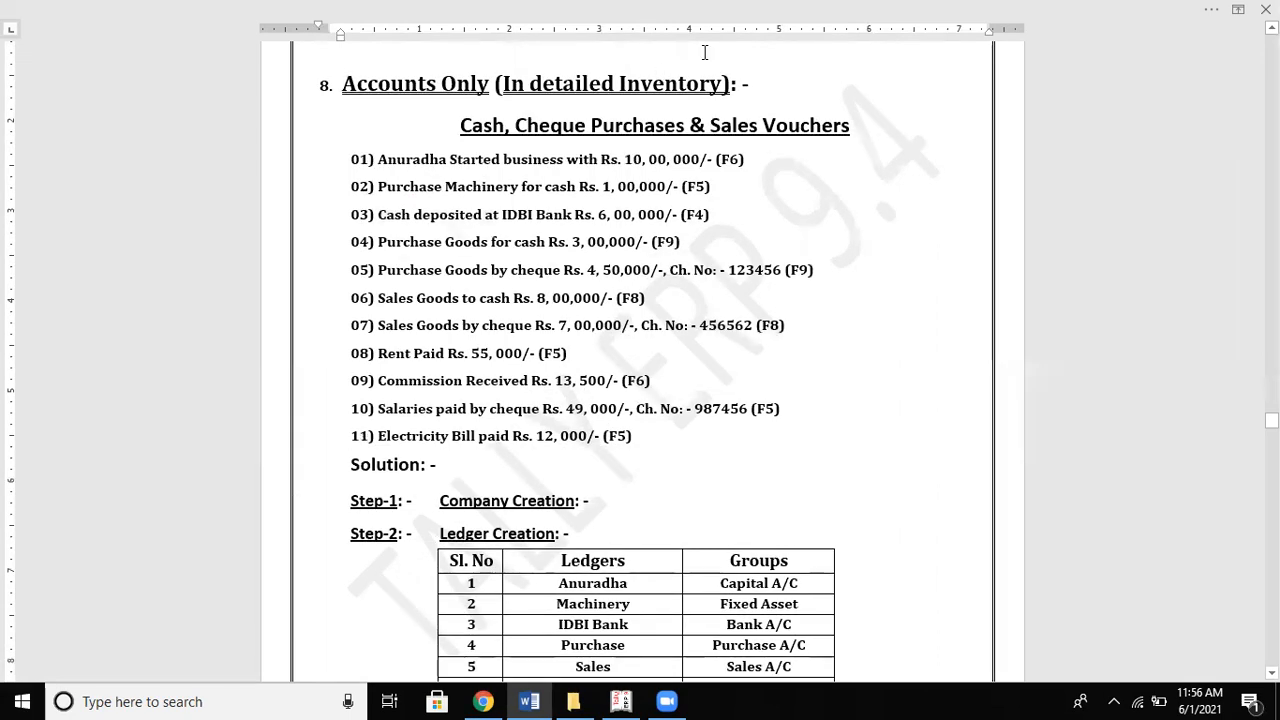
{"action": "left_click", "coordinate": [1016, 161]}
Step: Scroll down to section 3, Accounts with Inventory, and its cash purchase and sales vouchers
{"action": "scroll", "coordinate": [642, 361], "scroll_direction": "up", "scroll_amount": 10}
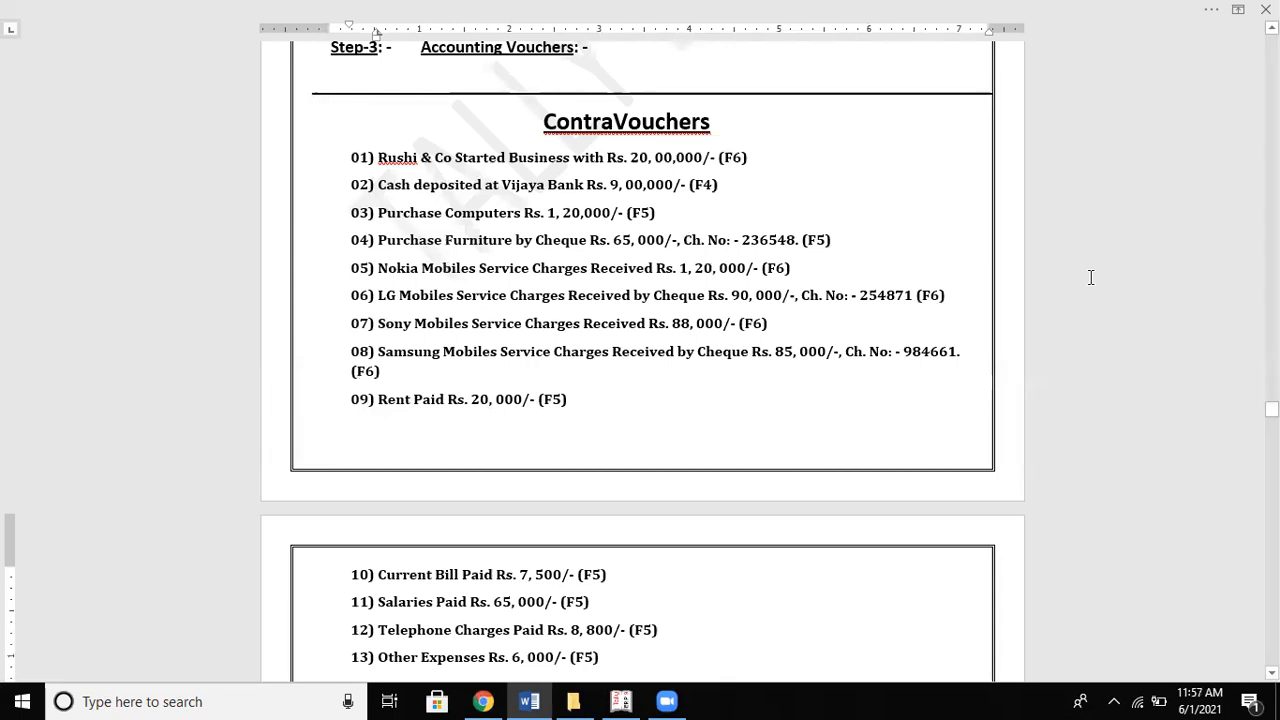
{"action": "scroll", "coordinate": [1091, 277], "scroll_direction": "down", "scroll_amount": 5}
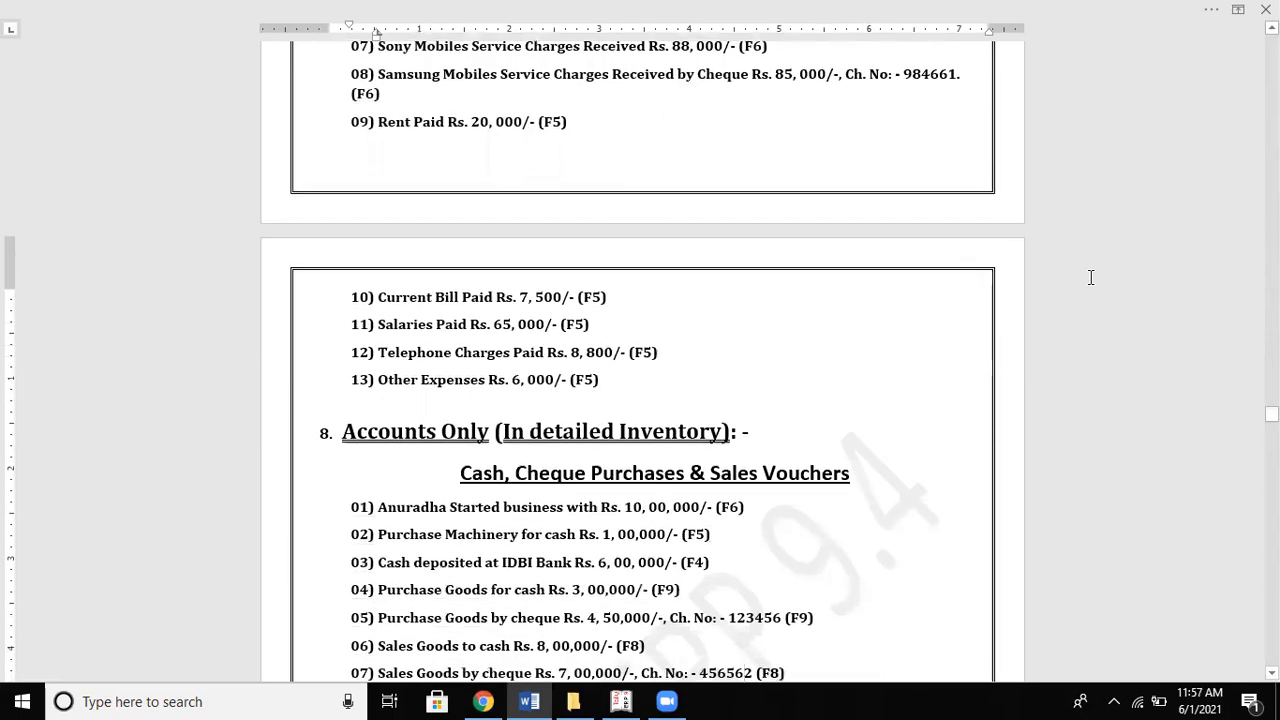
{"action": "scroll", "coordinate": [1091, 277], "scroll_direction": "down", "scroll_amount": 3}
{"action": "scroll", "coordinate": [1091, 277], "scroll_direction": "down", "scroll_amount": 6}
{"action": "scroll", "coordinate": [1091, 277], "scroll_direction": "down", "scroll_amount": 8}
{"action": "scroll", "coordinate": [1091, 277], "scroll_direction": "down", "scroll_amount": 2}
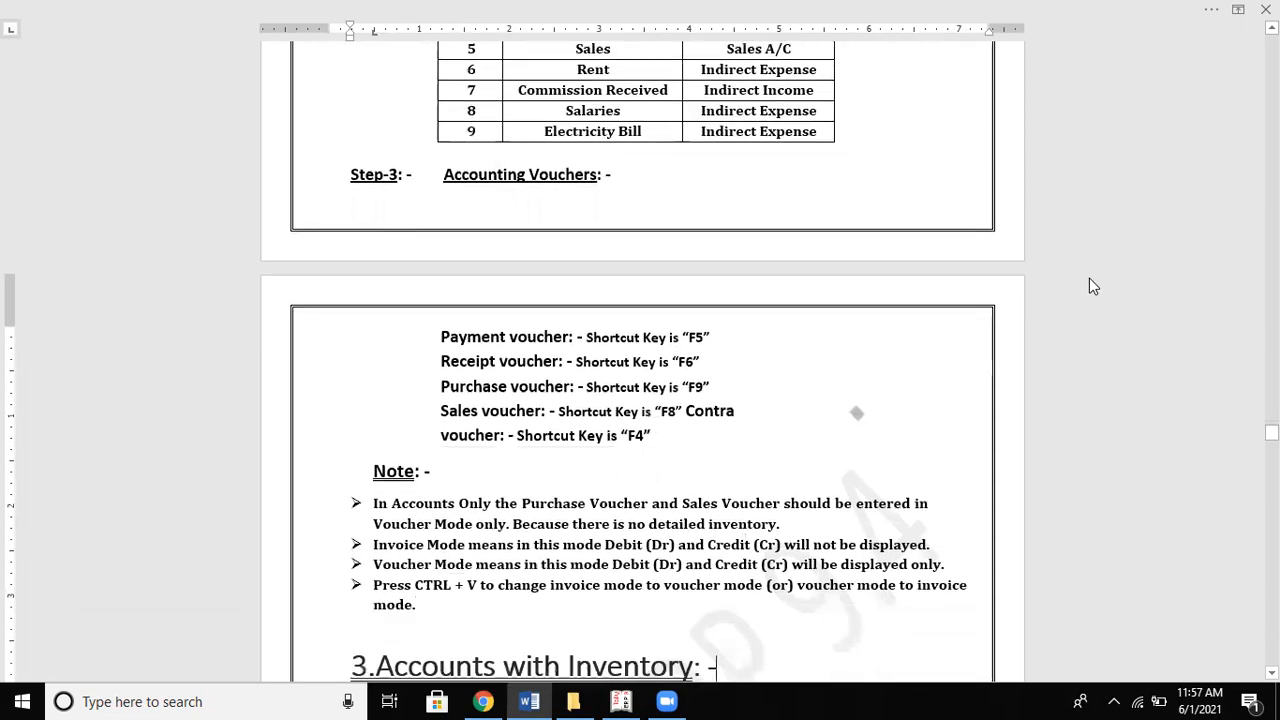
{"action": "scroll", "coordinate": [1089, 278], "scroll_direction": "down", "scroll_amount": 8}
{"action": "scroll", "coordinate": [1091, 277], "scroll_direction": "down", "scroll_amount": 6}
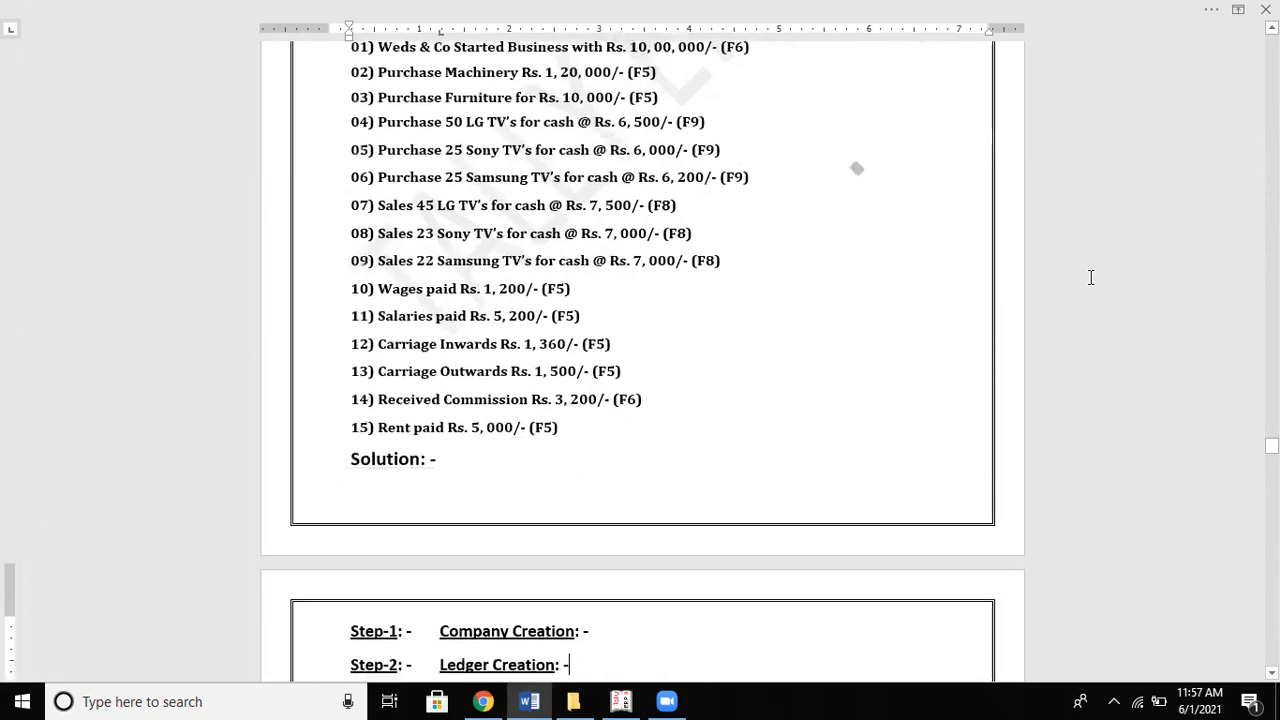